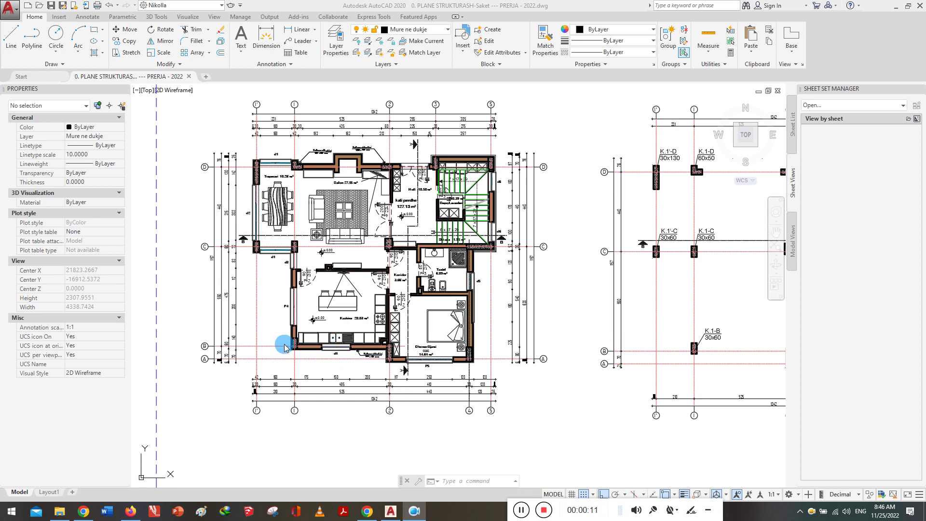
# Examine the structural plans in the drawing, focusing on the SOLETA MONOLITE slab plan with its columns, beams and axis dimensions
pyautogui.scroll(-4, 283, 344)
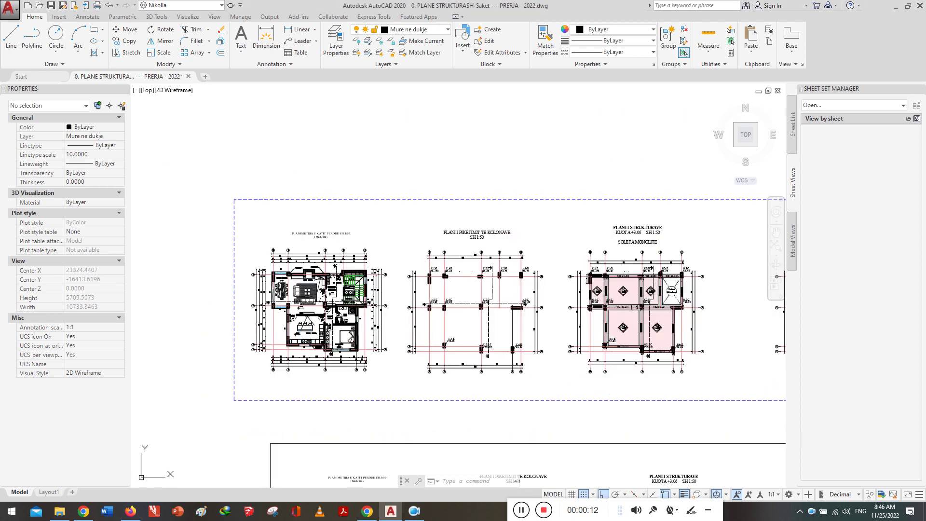
pyautogui.scroll(-2, 422, 383)
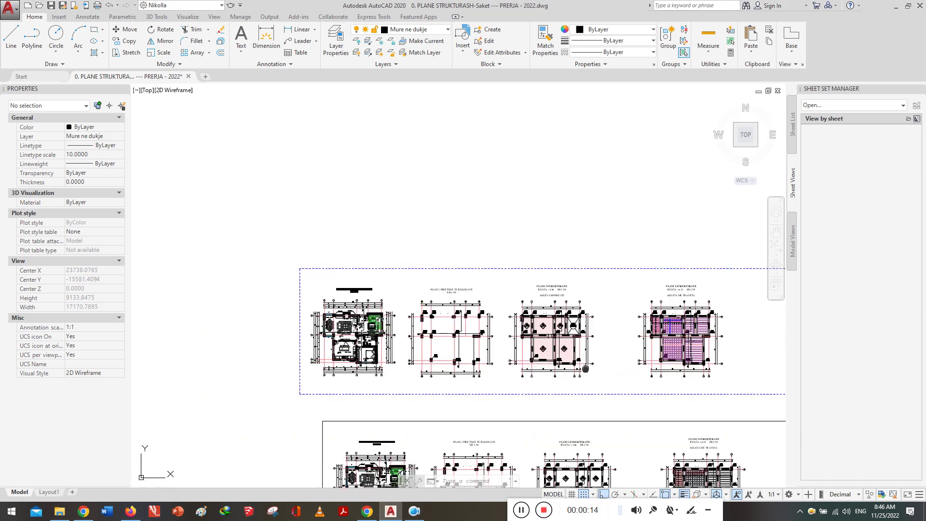
pyautogui.scroll(6, 585, 366)
pyautogui.scroll(6, 486, 357)
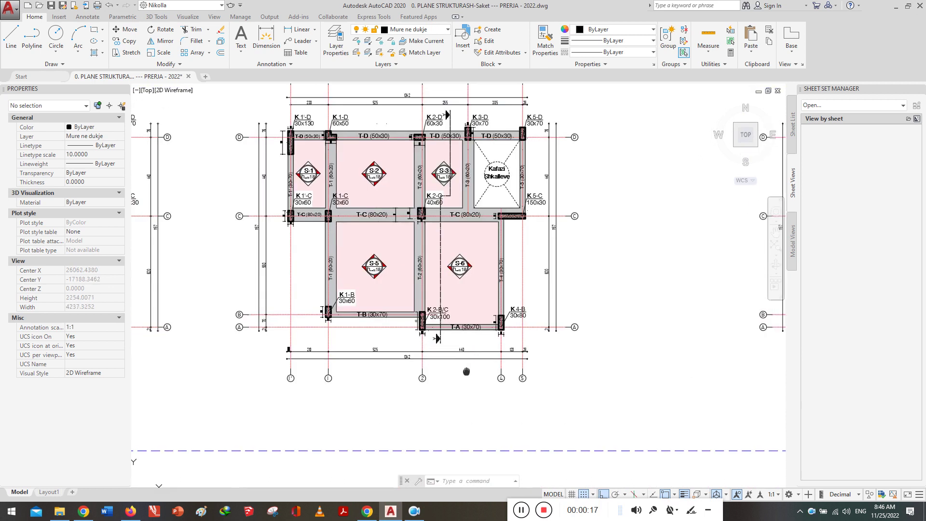
pyautogui.scroll(-5, 326, 379)
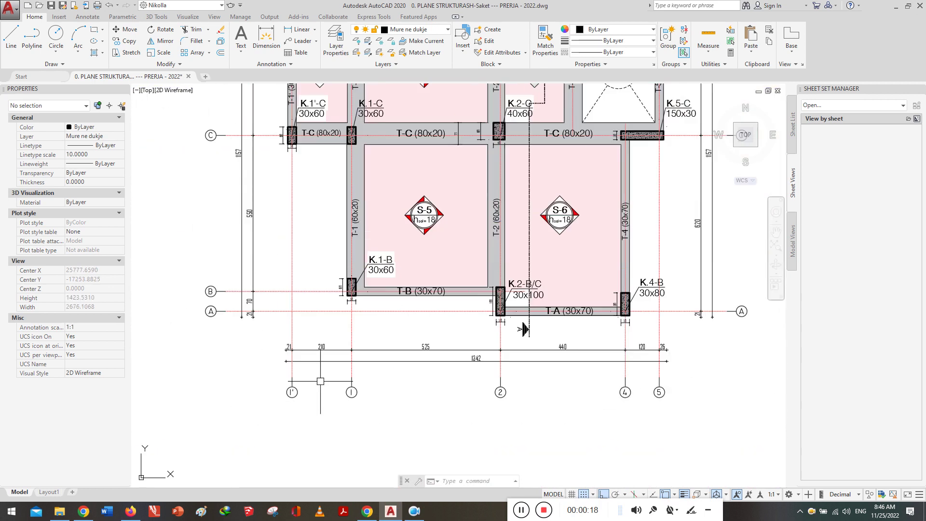
pyautogui.scroll(5, 323, 347)
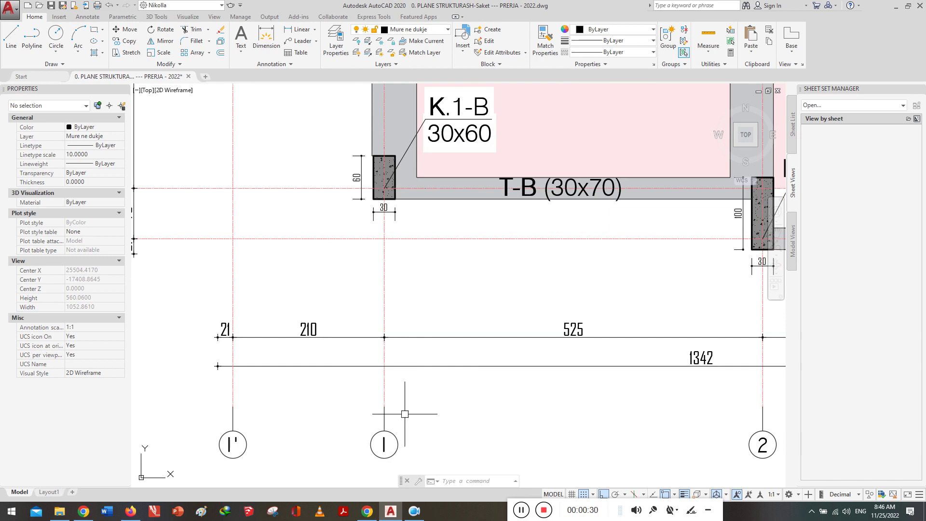
pyautogui.scroll(-4, 342, 363)
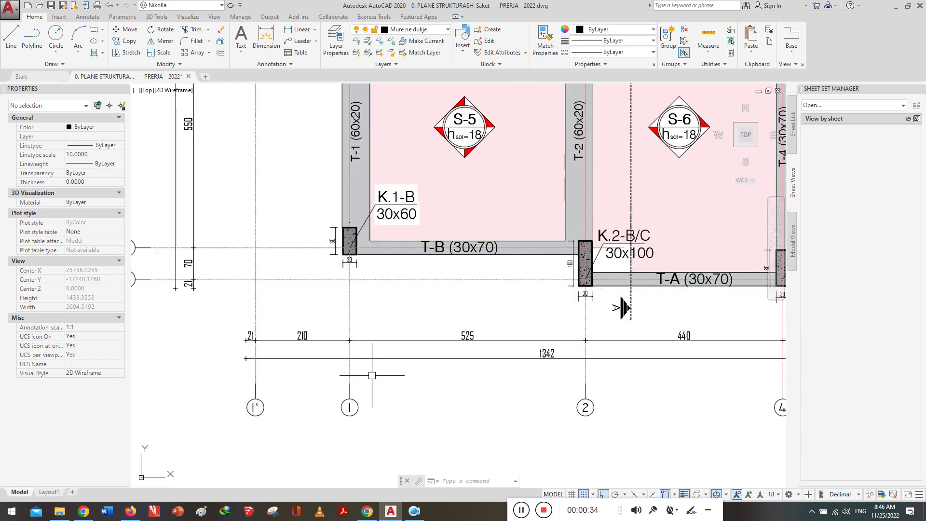
pyautogui.scroll(2, 384, 372)
pyautogui.scroll(2, 384, 372)
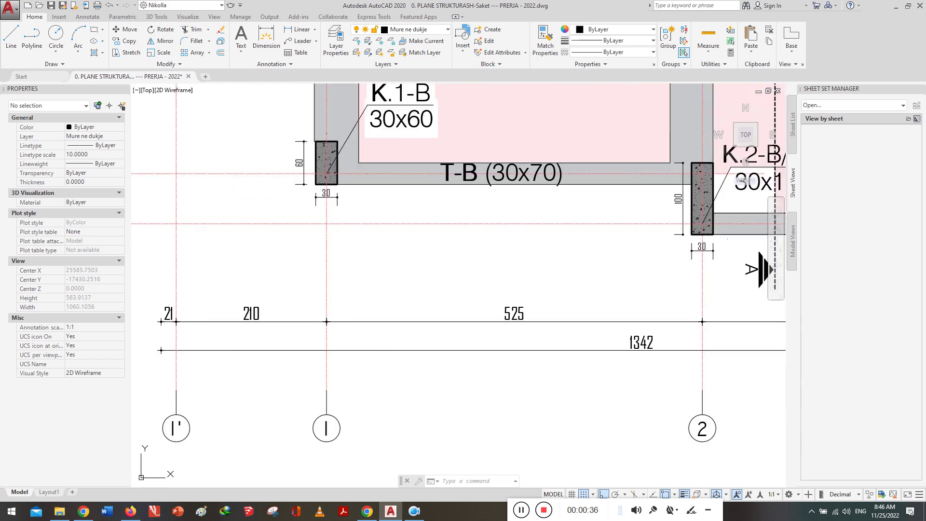
pyautogui.scroll(-4, 408, 383)
pyautogui.scroll(-2, 409, 381)
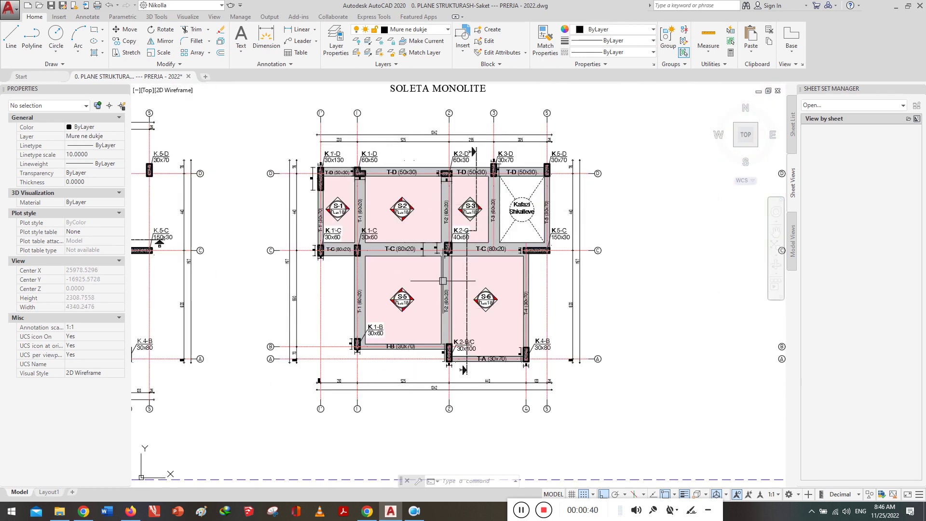
pyautogui.moveTo(597, 250)
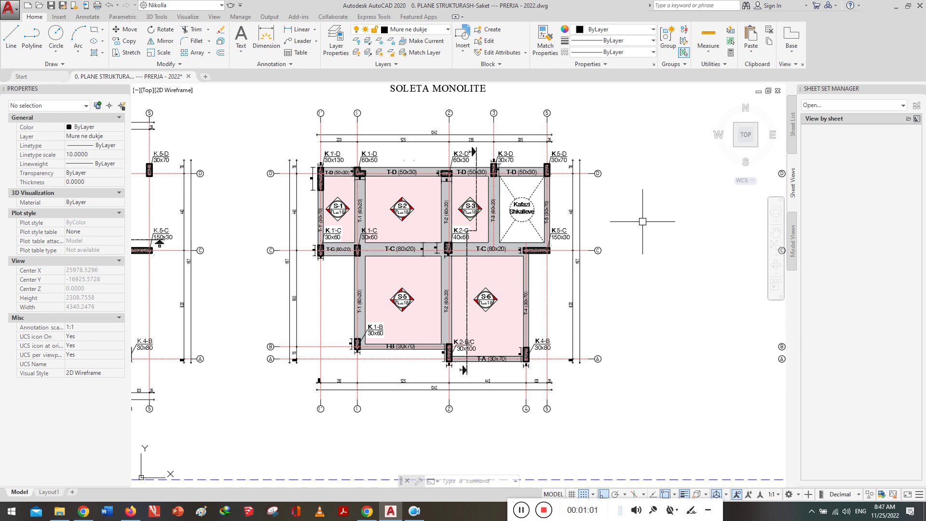
# Switch to Robot Structural Analysis, start a new building design project and show it in plan view
pyautogui.click(895, 7)
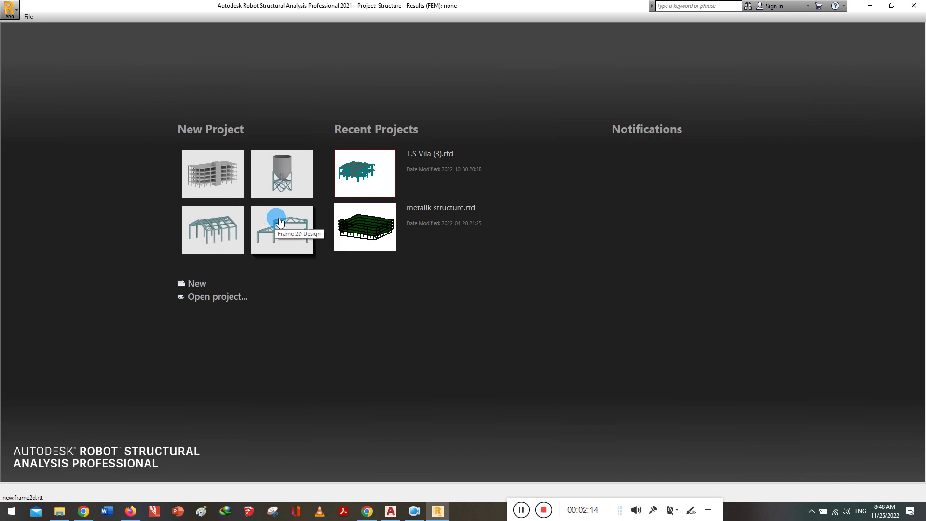
pyautogui.click(211, 168)
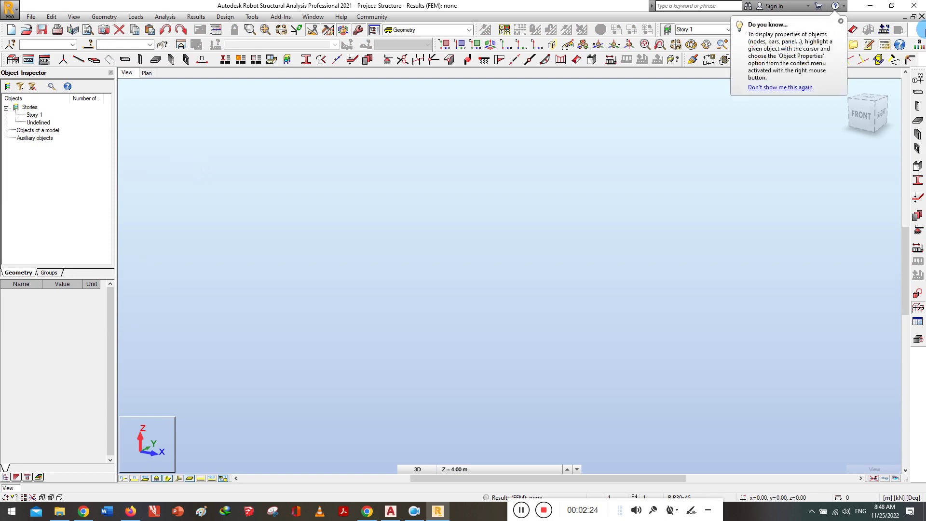
pyautogui.click(840, 22)
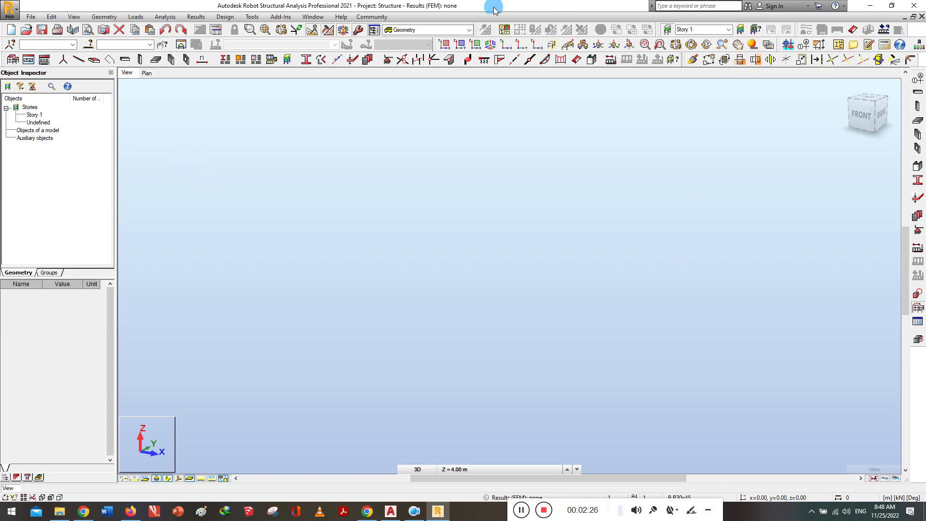
pyautogui.click(147, 74)
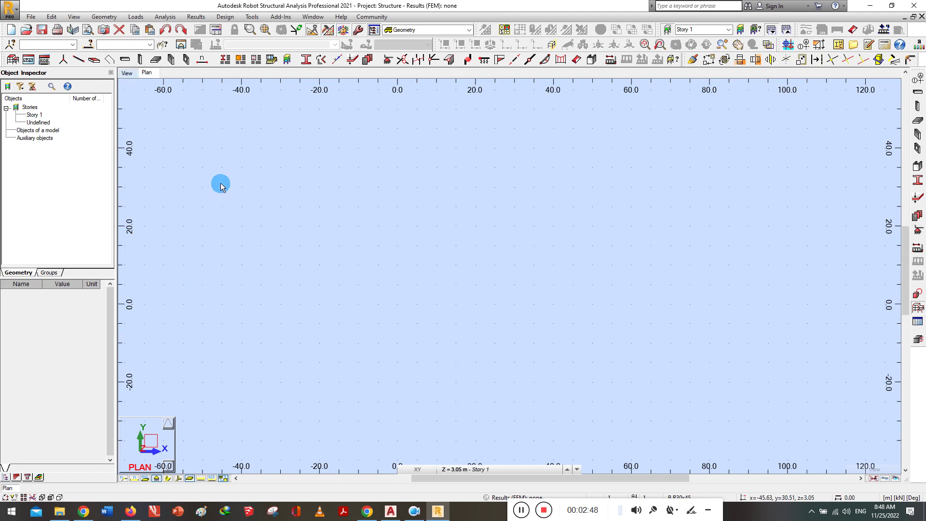
# Open the program preferences and examine the language page's regional settings and working language options
pyautogui.click(258, 17)
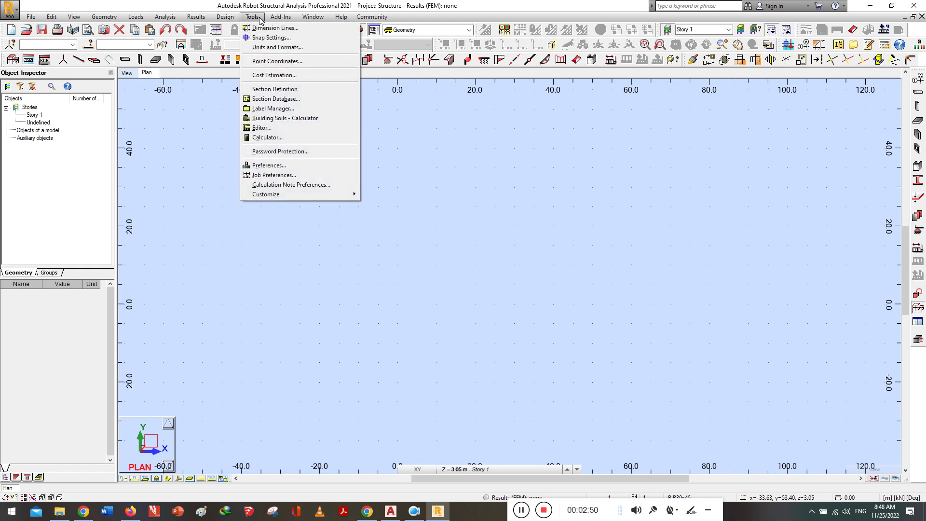
pyautogui.click(266, 170)
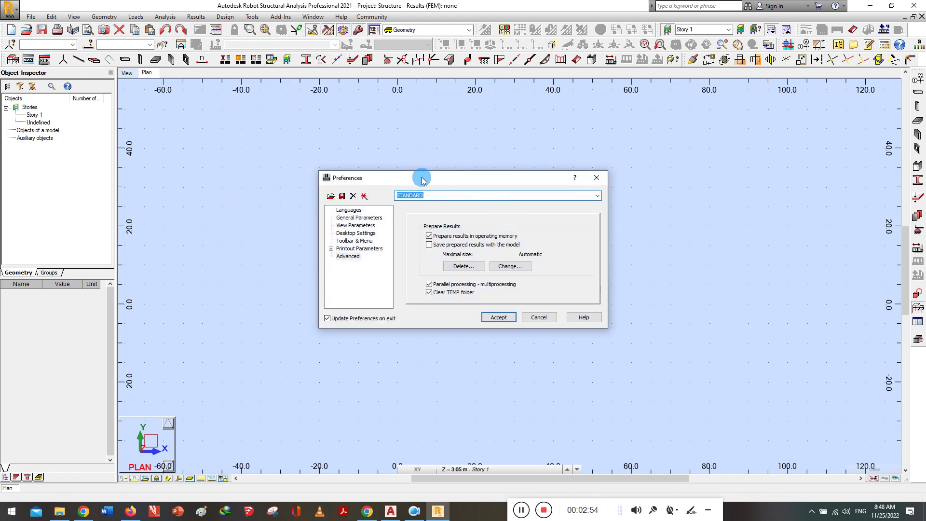
pyautogui.moveTo(422, 180); pyautogui.dragTo(401, 180)
pyautogui.click(328, 211)
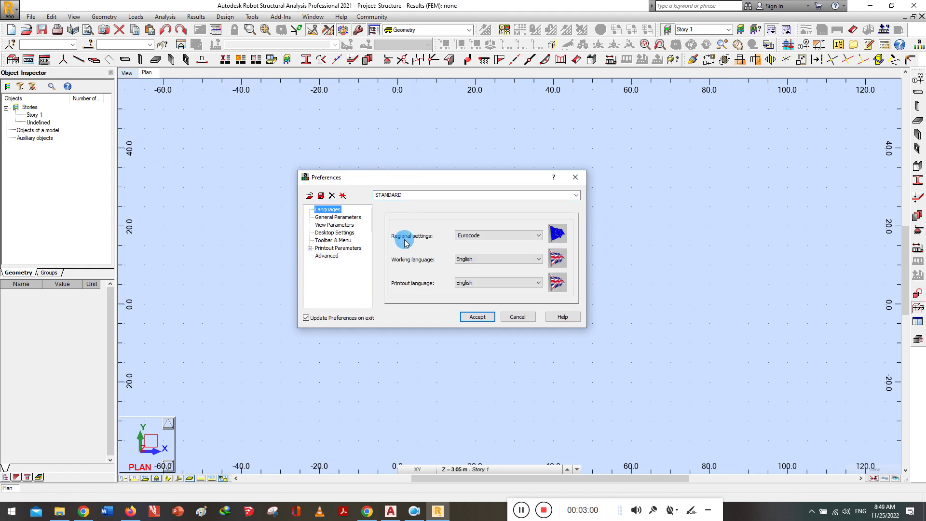
pyautogui.click(474, 235)
pyautogui.click(459, 261)
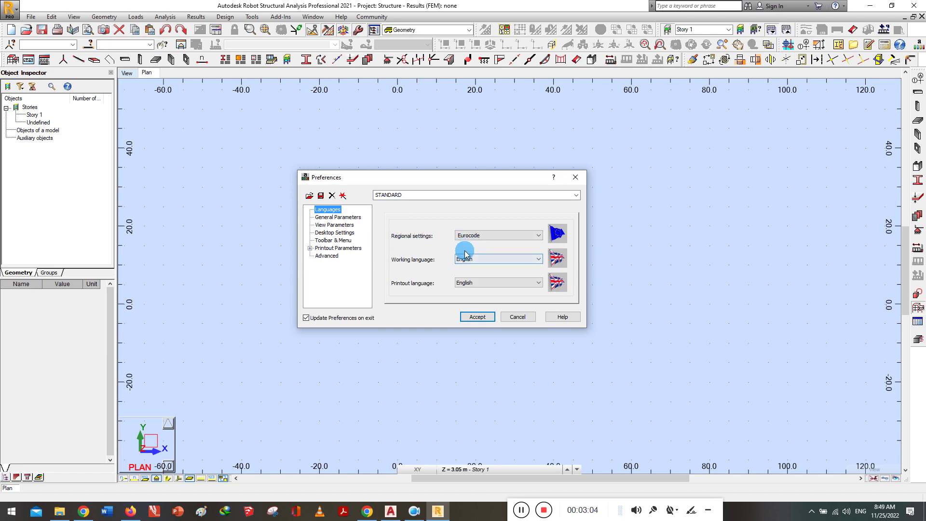
pyautogui.click(471, 260)
pyautogui.click(472, 260)
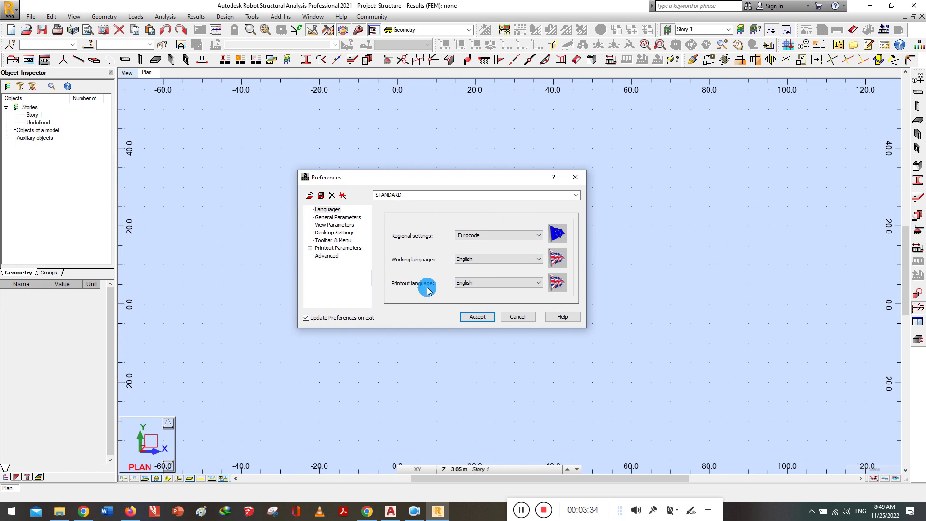
# Review the general, view, desktop, toolbar and advanced preferences, and accept them with Eurocode regional settings and English languages
pyautogui.click(328, 218)
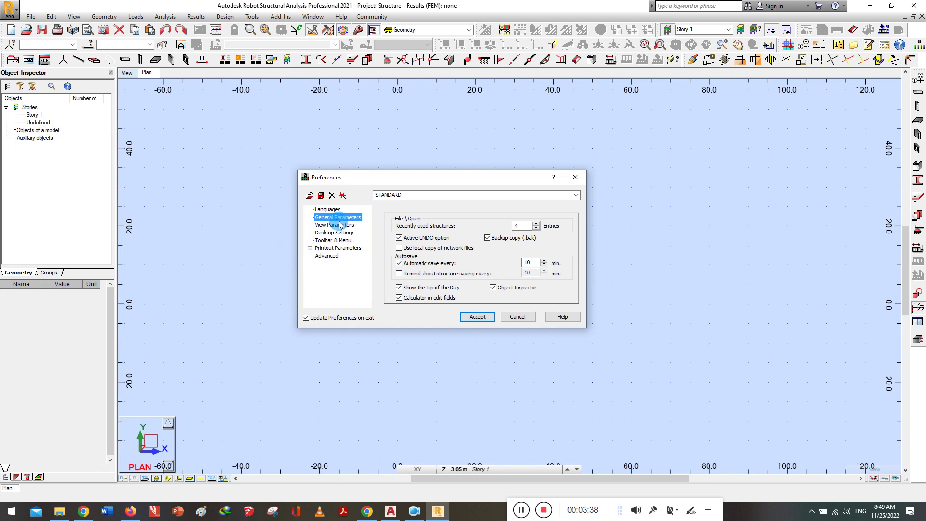
pyautogui.click(337, 225)
pyautogui.click(335, 233)
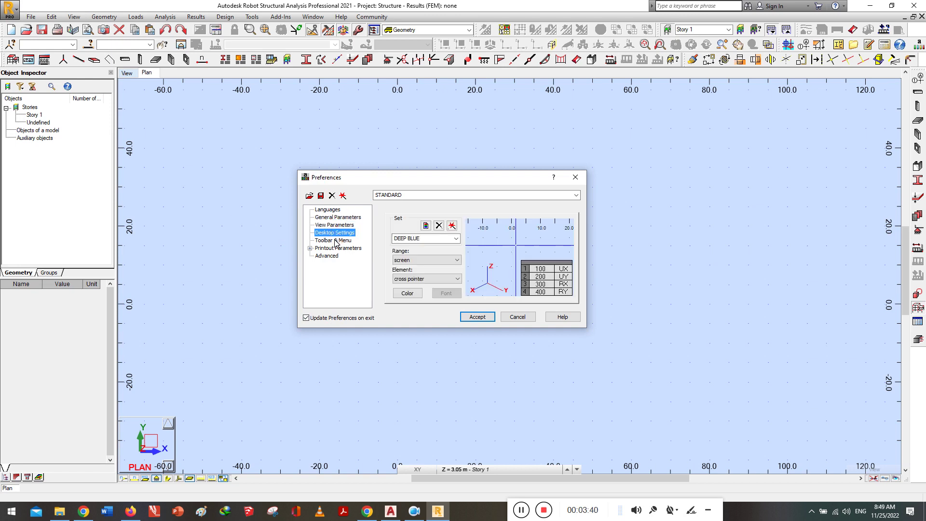
pyautogui.click(336, 240)
pyautogui.click(335, 256)
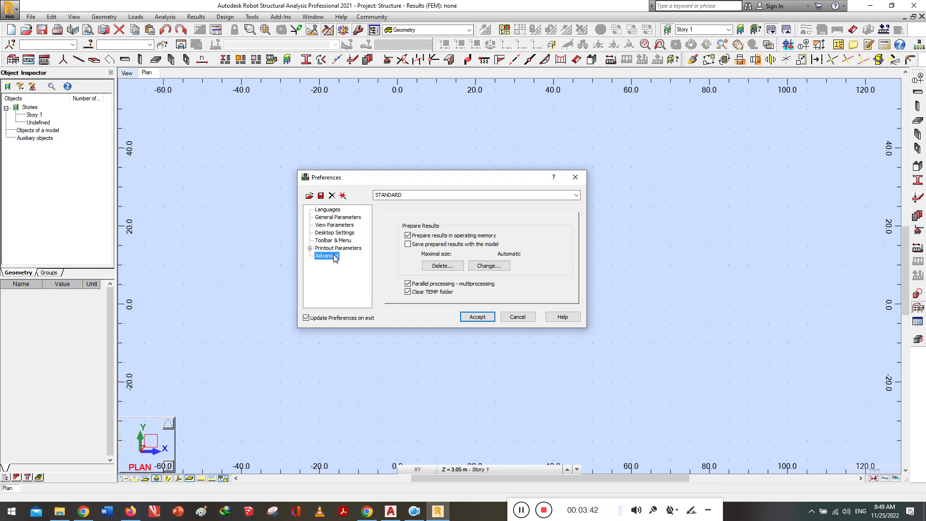
pyautogui.click(333, 209)
pyautogui.click(336, 211)
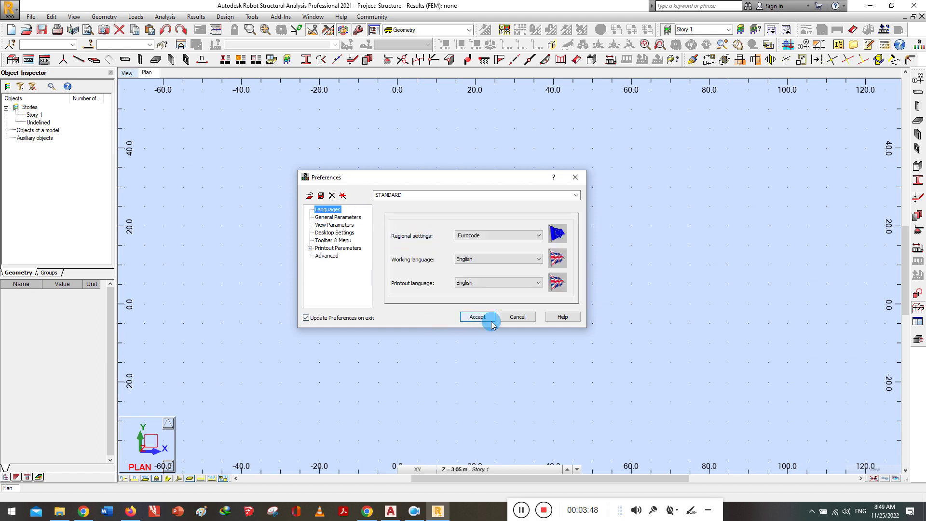
pyautogui.click(477, 316)
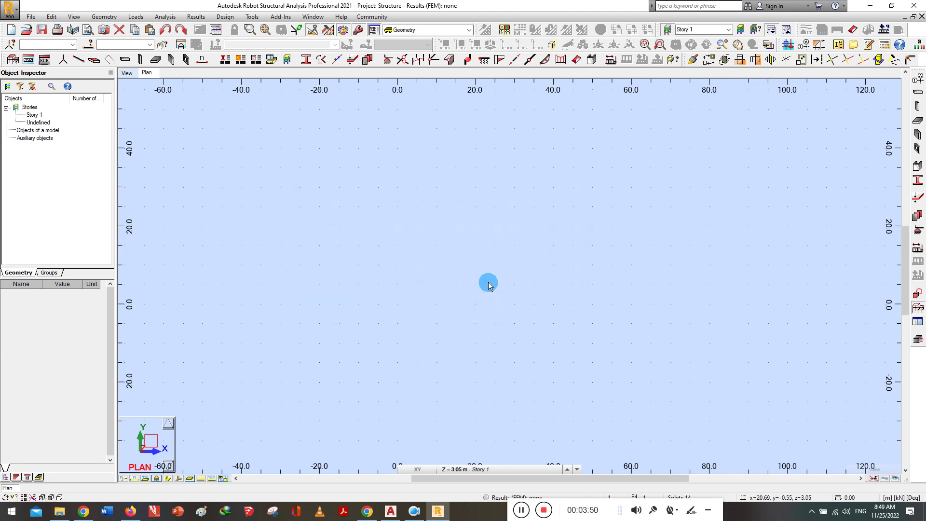
# Change all default units to metric in the job preferences
pyautogui.click(254, 17)
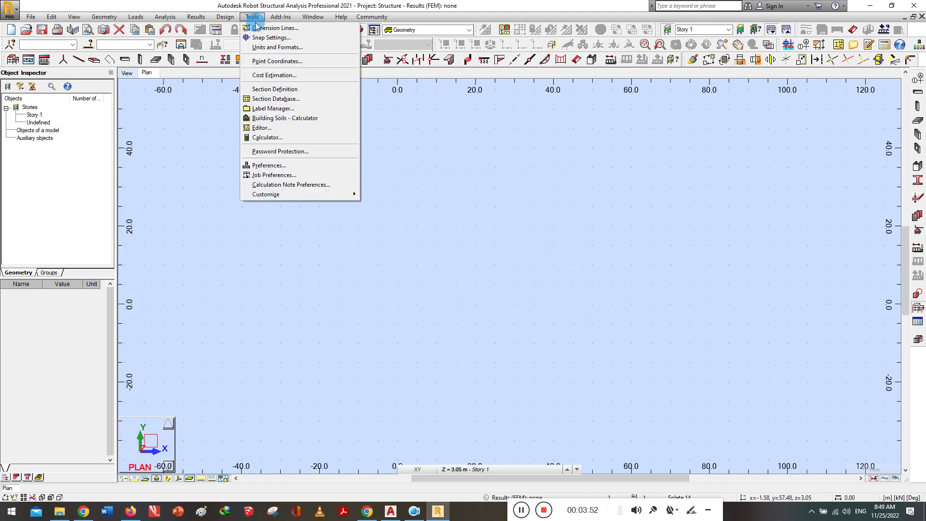
pyautogui.click(261, 174)
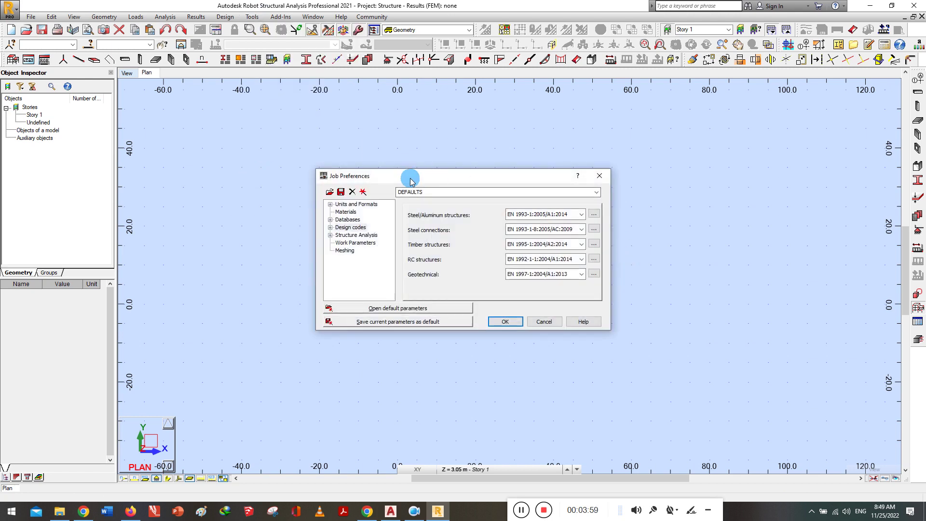
pyautogui.click(358, 207)
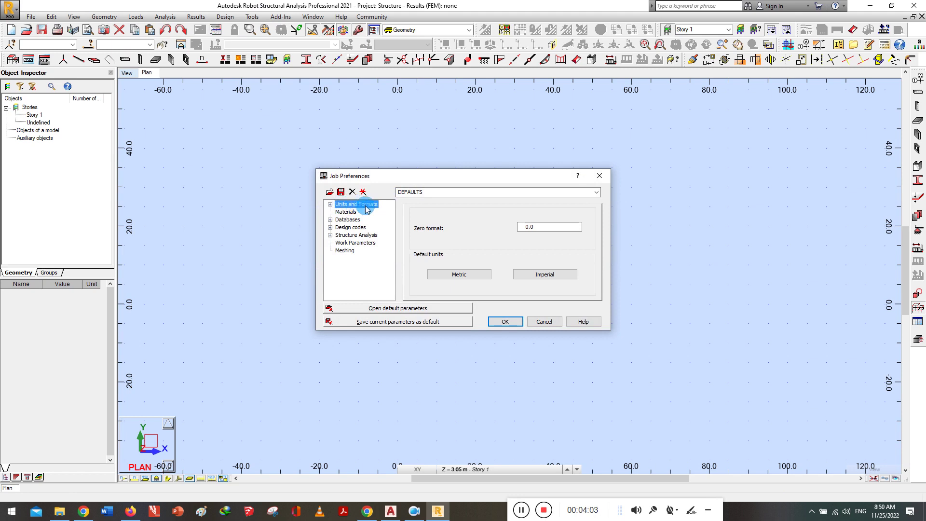
pyautogui.click(443, 275)
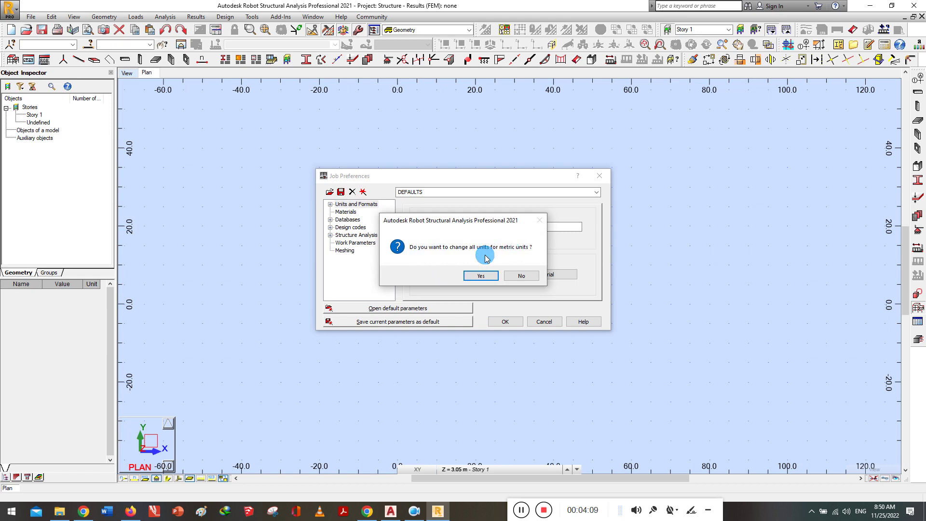
pyautogui.click(492, 278)
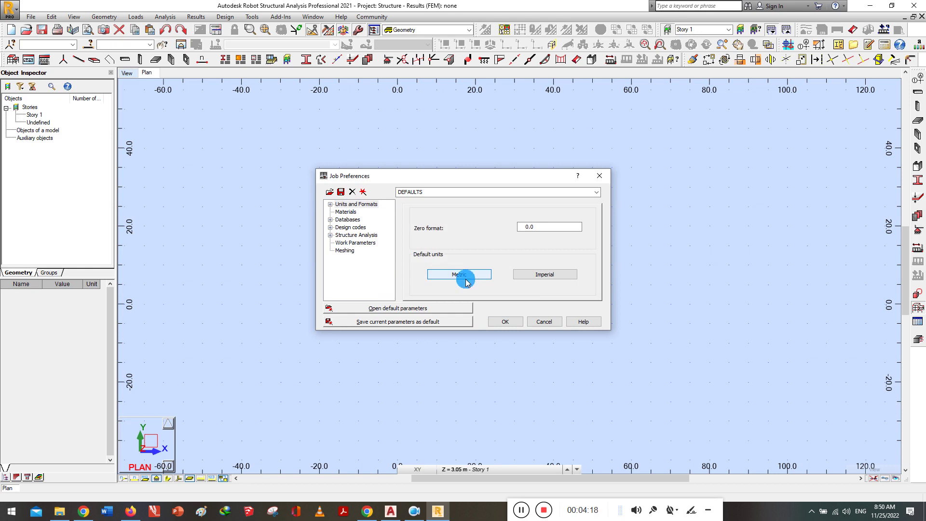
pyautogui.click(460, 275)
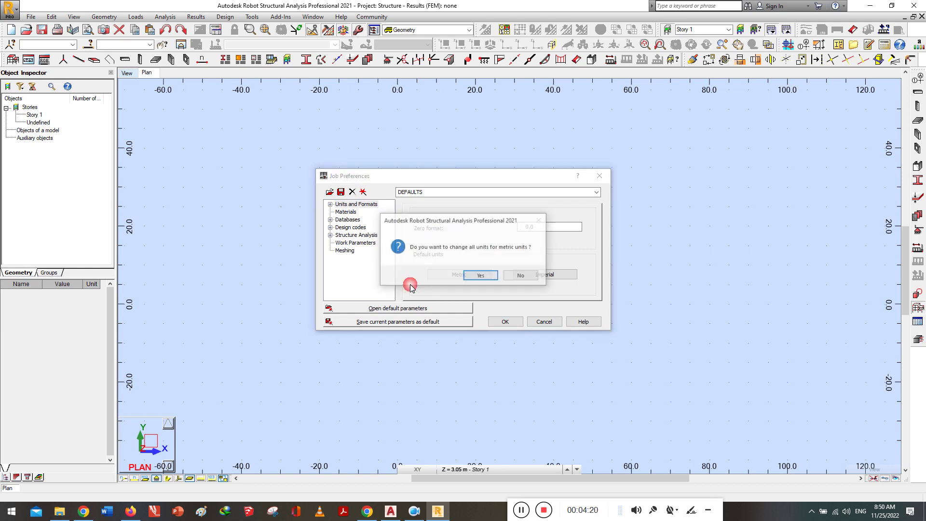
pyautogui.click(478, 273)
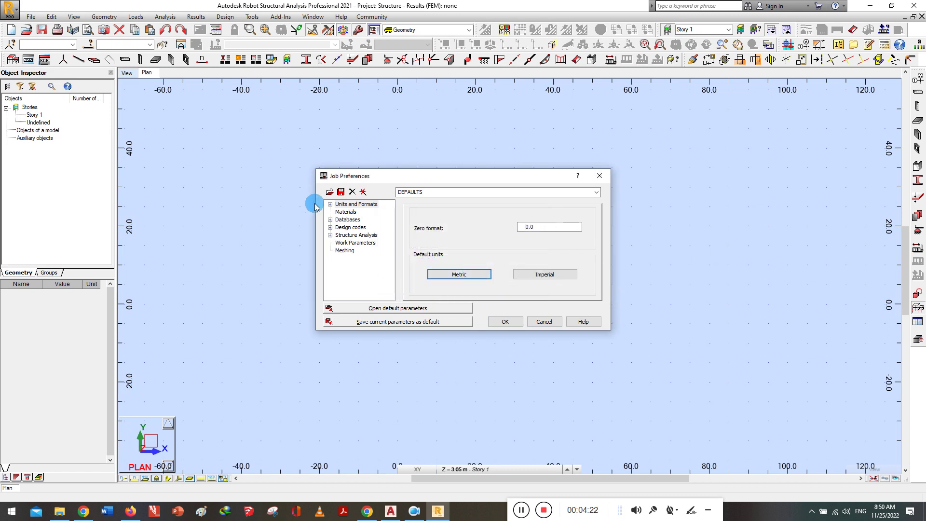
# Examine the available material standards in the job preferences, keeping Eurocode selected
pyautogui.click(348, 212)
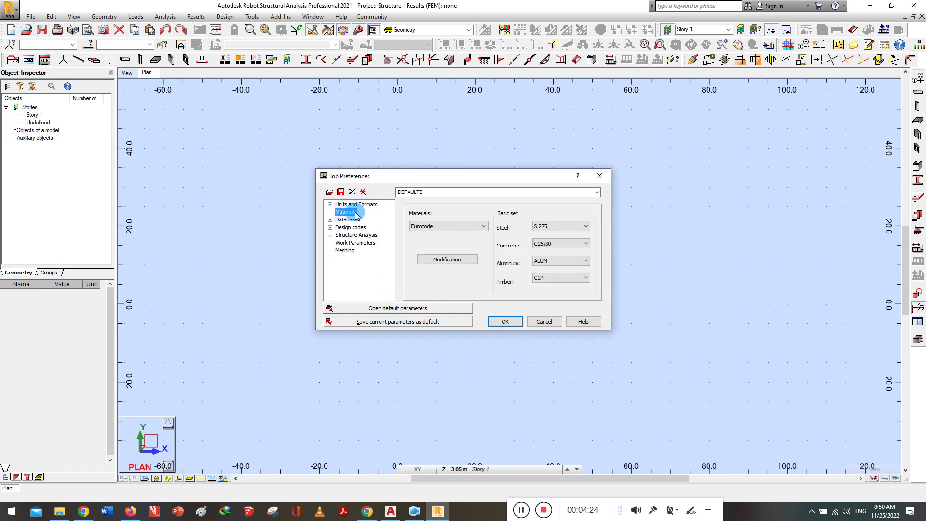
pyautogui.click(453, 227)
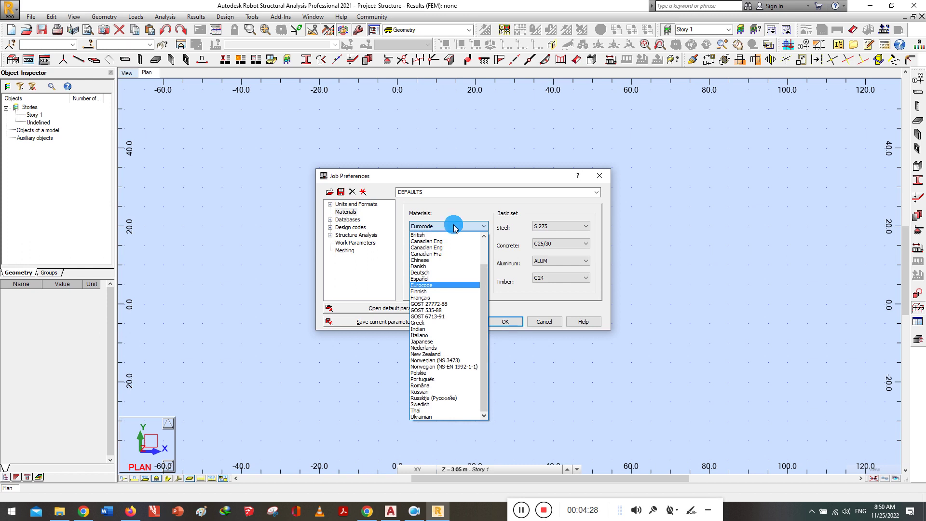
pyautogui.click(453, 227)
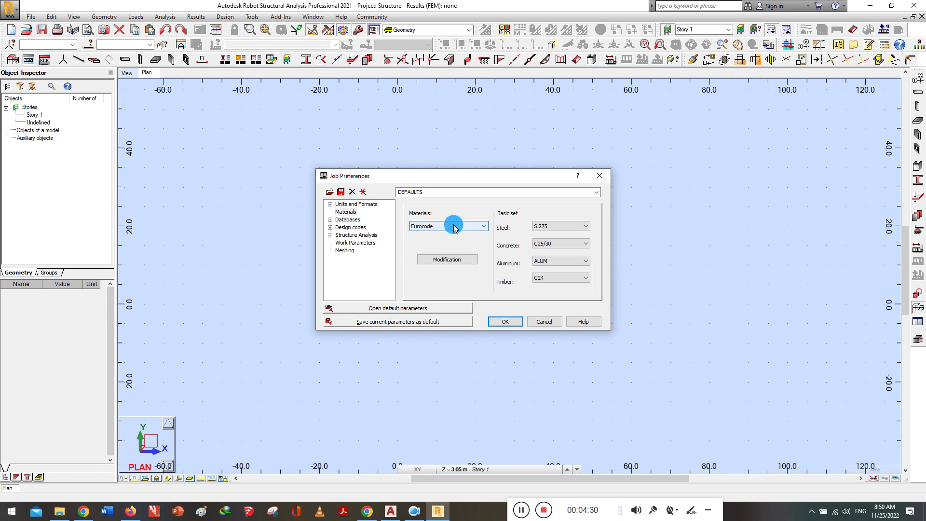
pyautogui.click(453, 226)
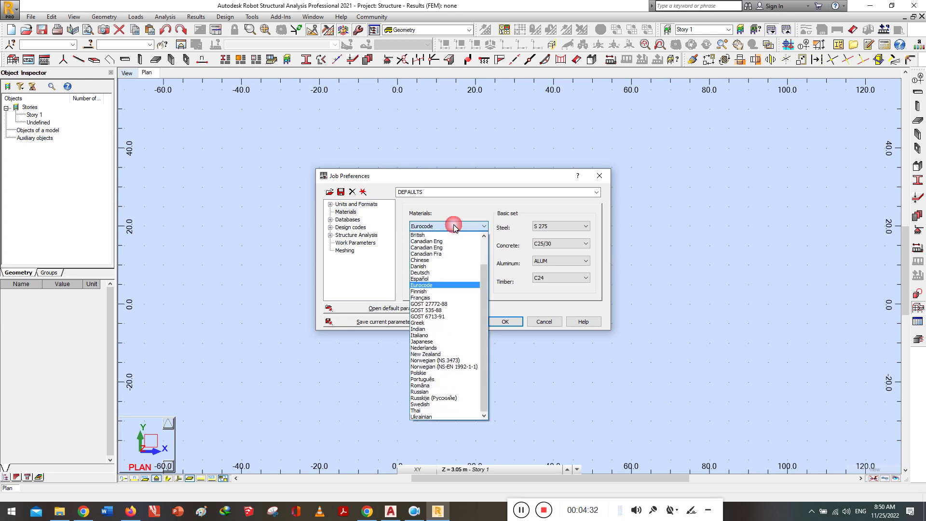
pyautogui.click(453, 226)
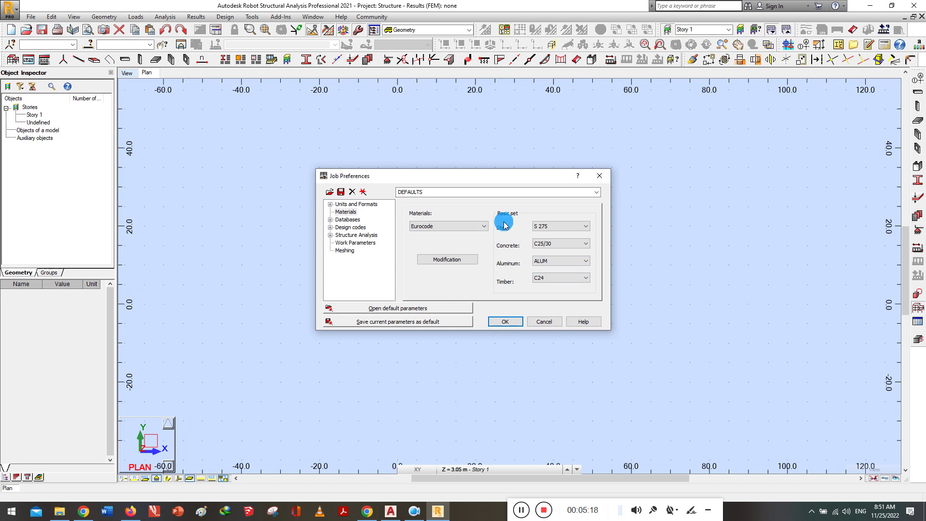
# Examine the available steel grades in the basic material set, keeping S 275 selected
pyautogui.click(540, 228)
pyautogui.click(552, 228)
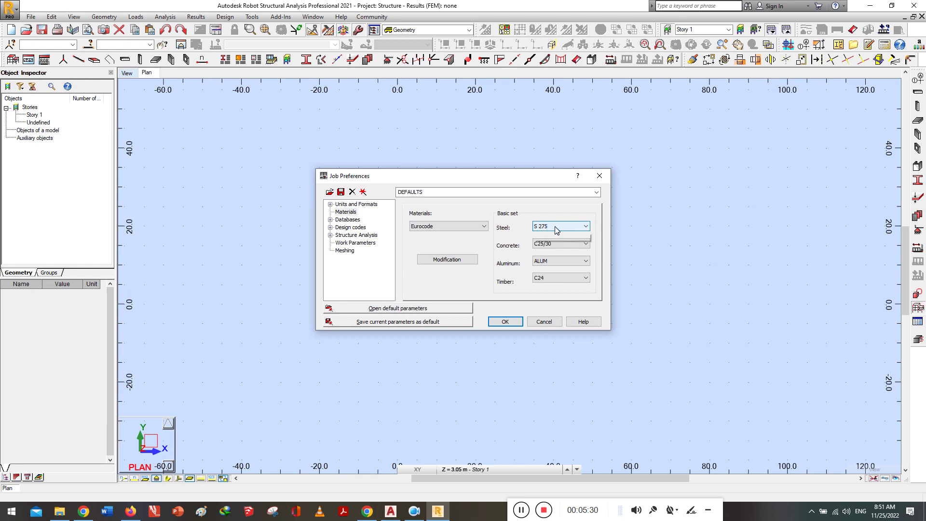
pyautogui.click(556, 228)
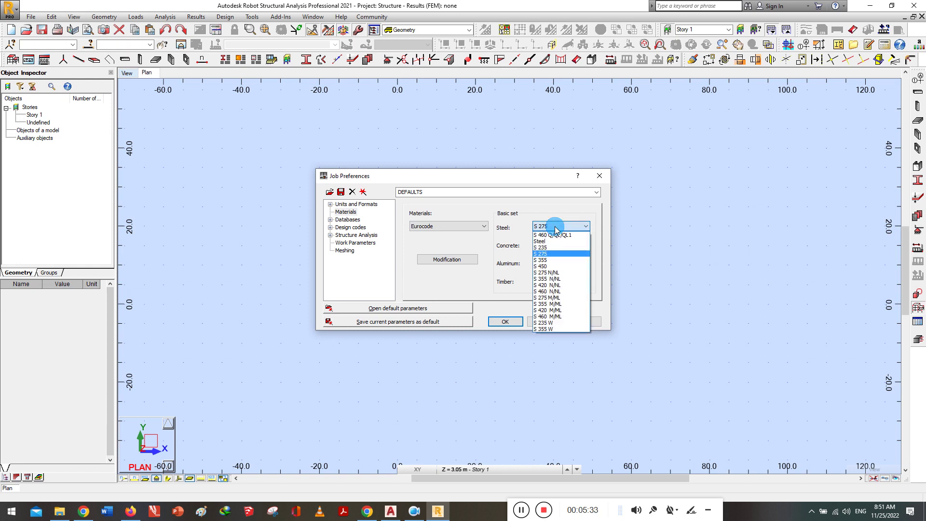
pyautogui.click(557, 228)
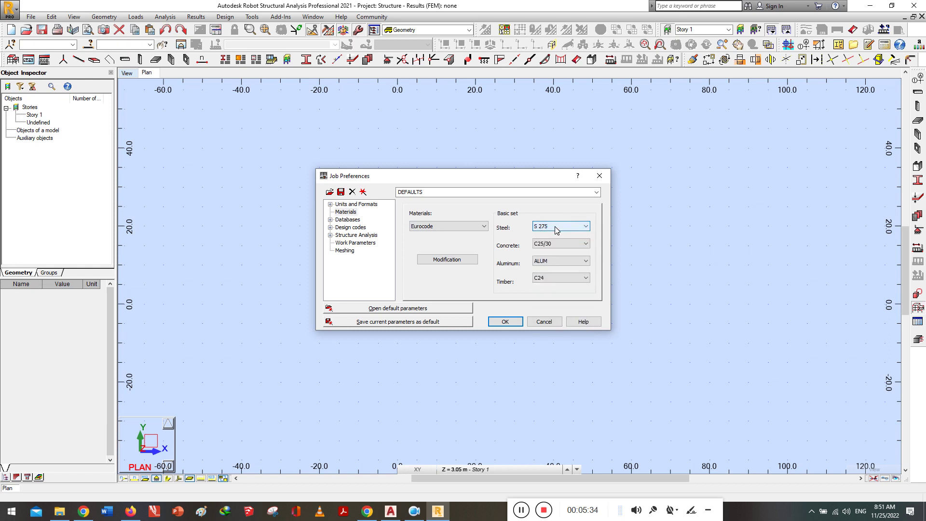
pyautogui.click(556, 228)
pyautogui.click(556, 228)
# Examine the concrete and timber grades in the basic material set, keeping C25/30 concrete and C24 timber
pyautogui.click(547, 243)
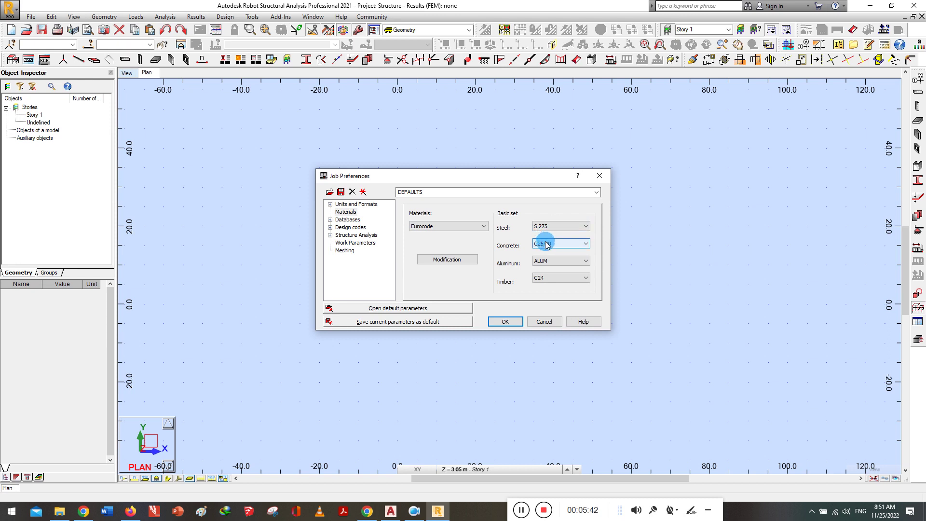
pyautogui.click(546, 246)
pyautogui.click(546, 247)
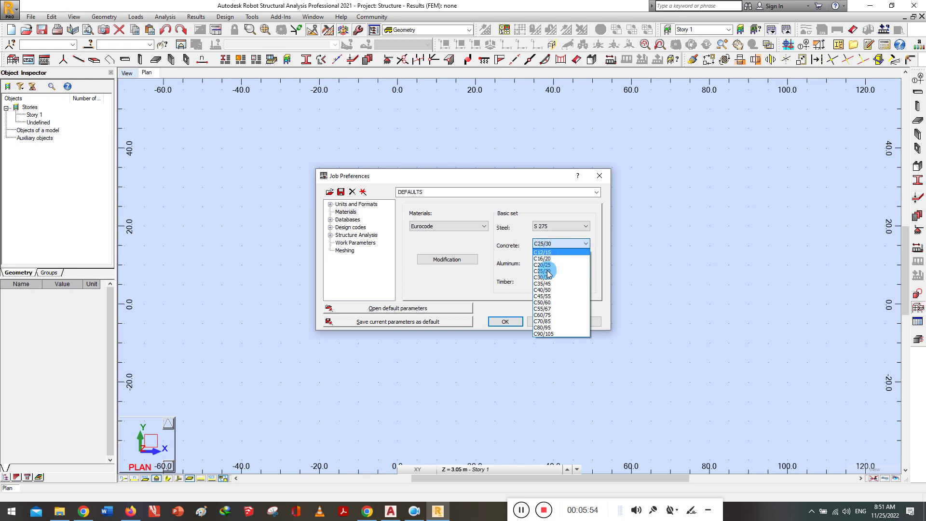
pyautogui.click(509, 245)
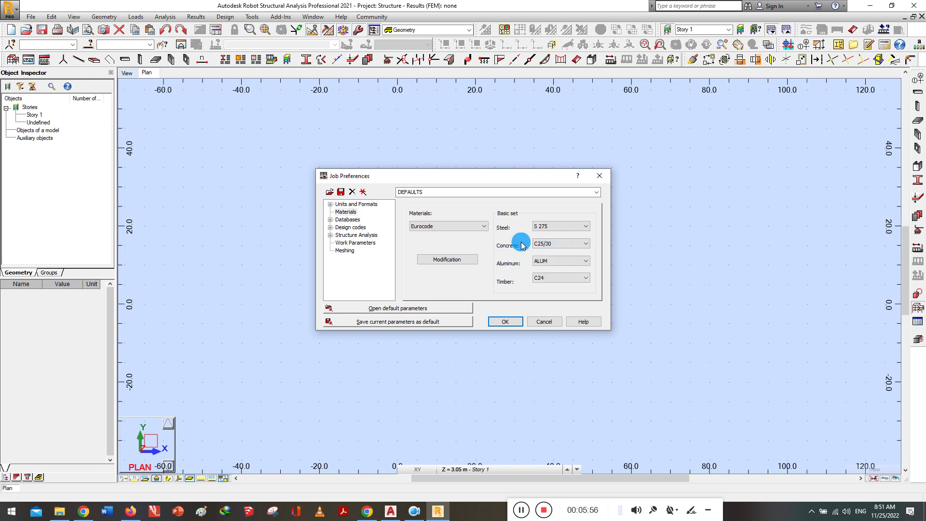
pyautogui.click(553, 245)
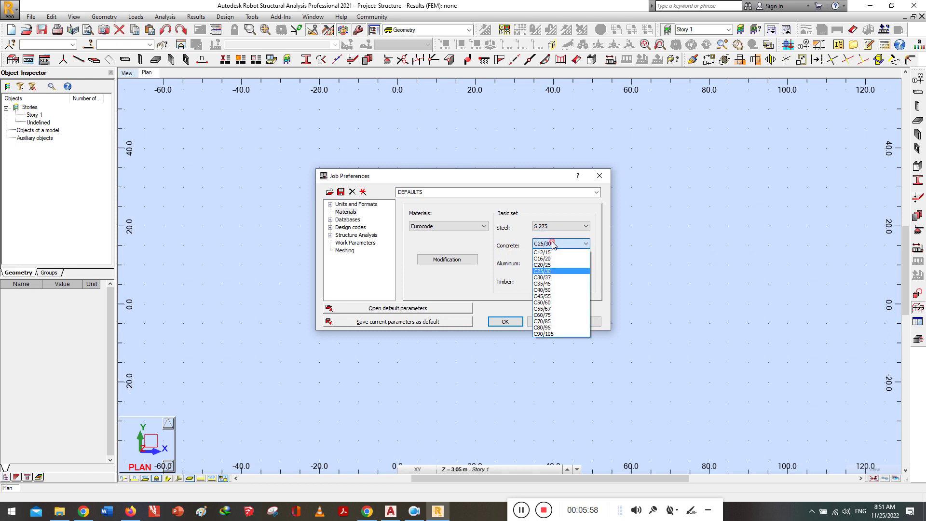
pyautogui.click(553, 244)
pyautogui.click(553, 244)
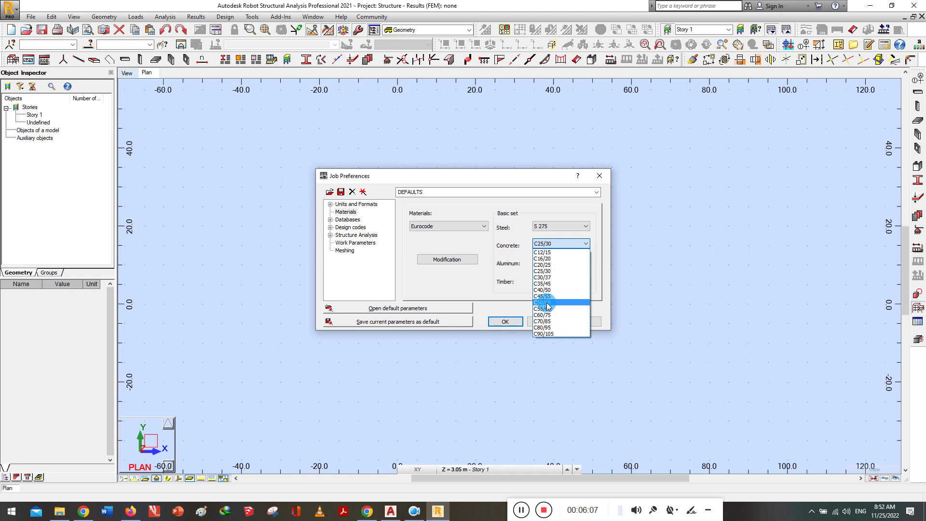
pyautogui.click(513, 298)
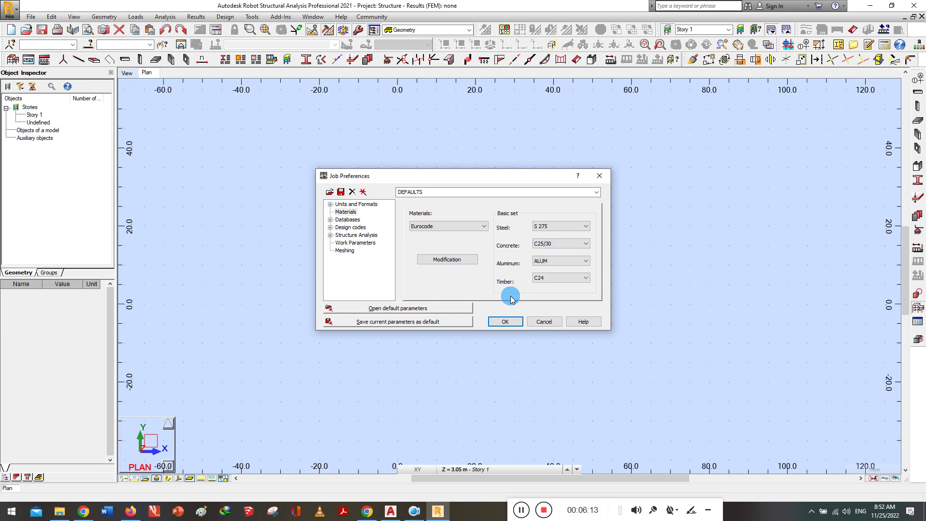
pyautogui.click(557, 247)
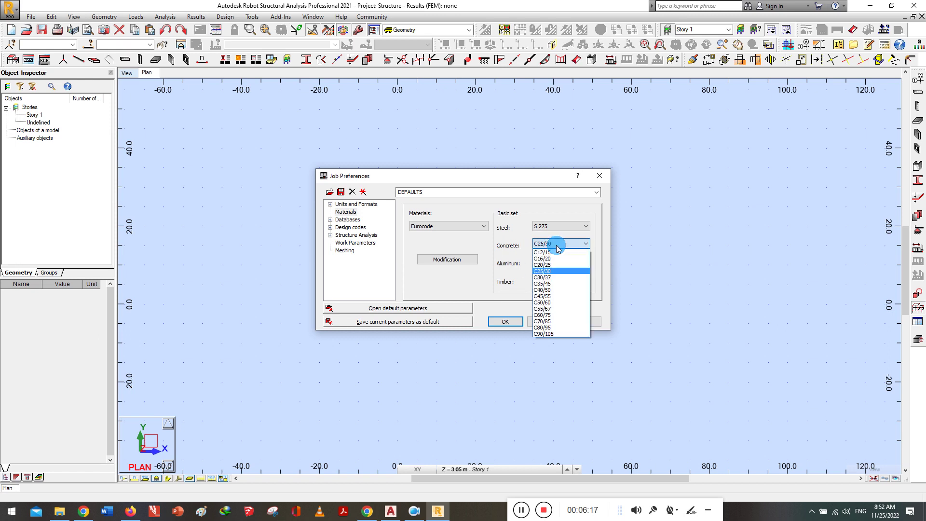
pyautogui.click(508, 263)
pyautogui.click(553, 248)
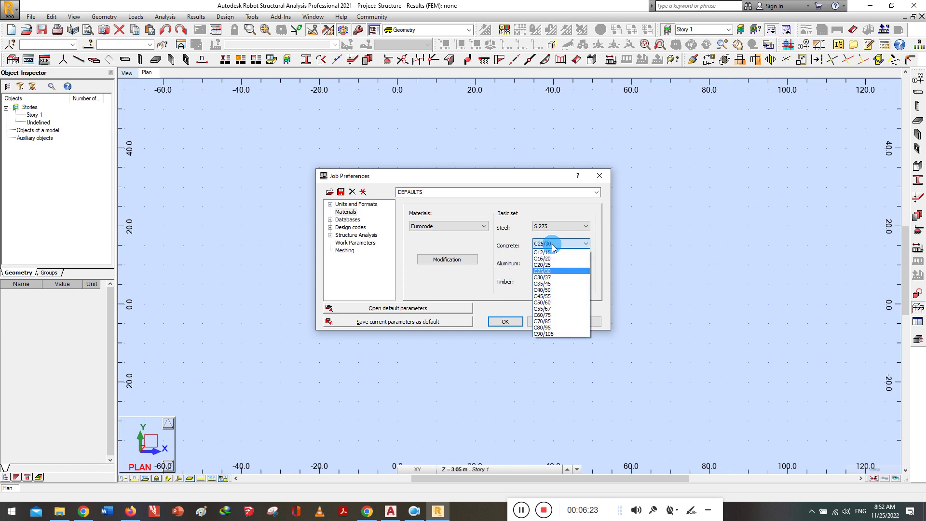
pyautogui.click(552, 247)
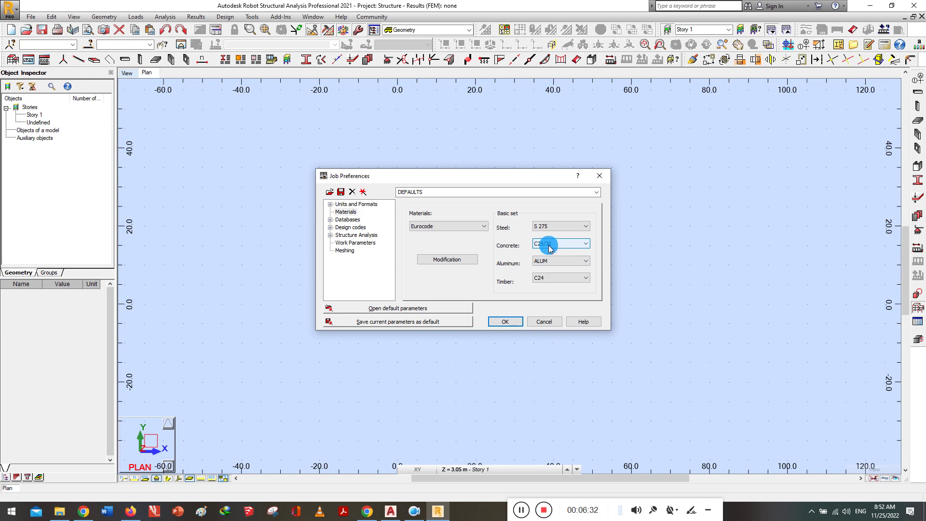
pyautogui.press('Tab')
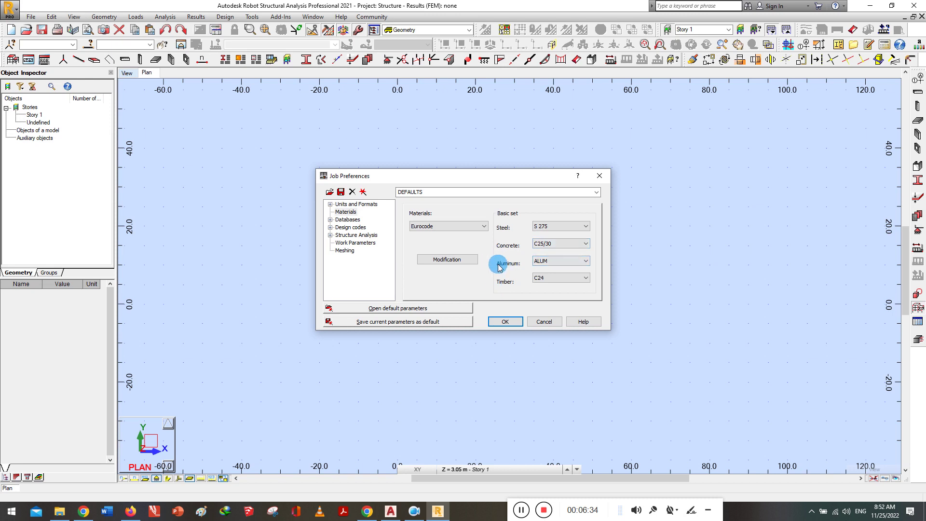
pyautogui.click(553, 278)
pyautogui.click(554, 278)
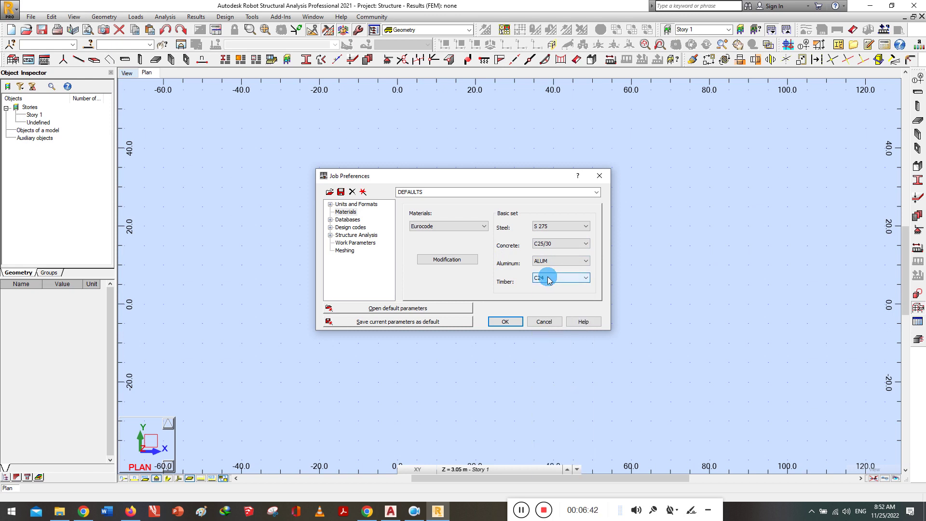
# Review the default databases in the job preferences and show the list of steel and timber section databases
pyautogui.click(343, 220)
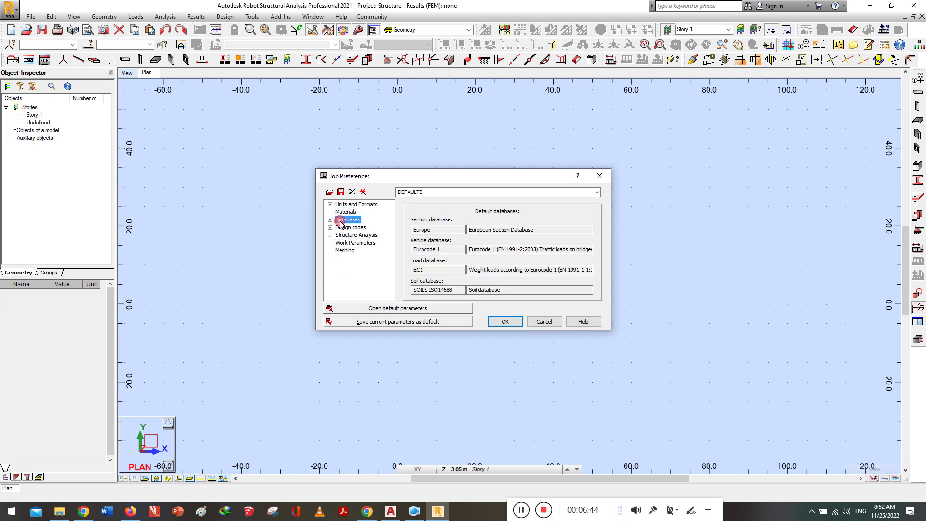
pyautogui.click(441, 230)
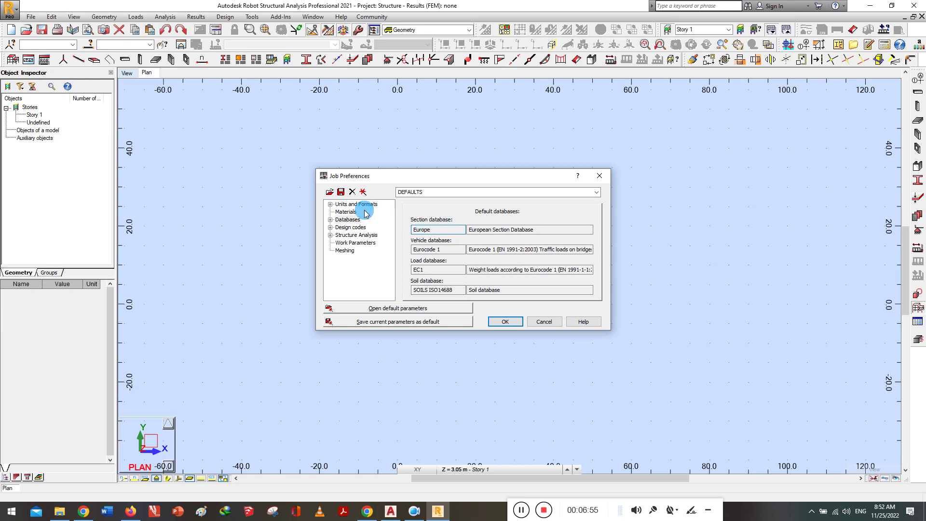
pyautogui.click(330, 220)
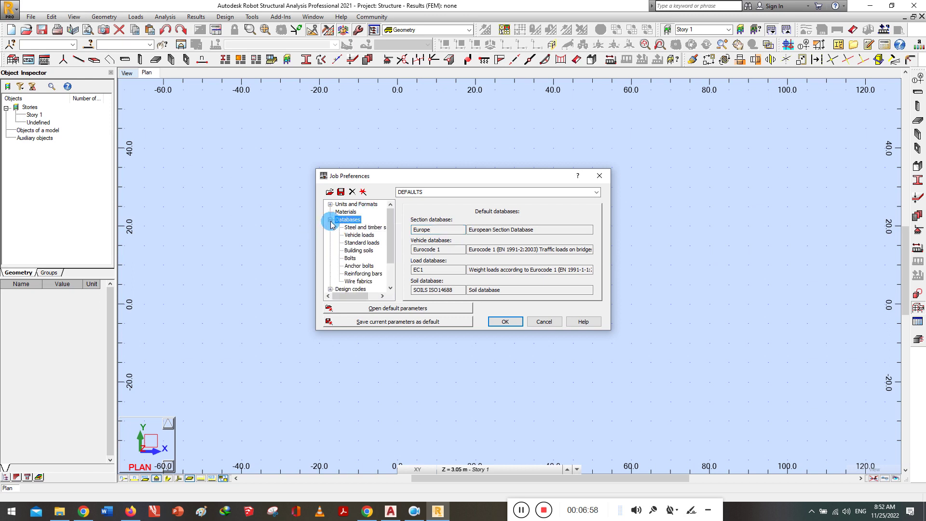
pyautogui.click(353, 221)
pyautogui.click(357, 227)
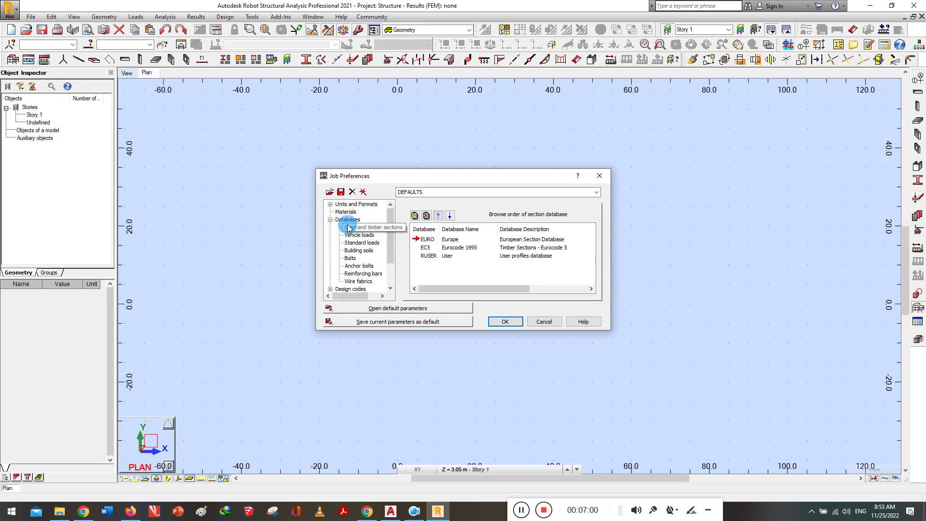
# Try to add the EURO database to the steel and timber section databases, and dismiss the database declaration
pyautogui.click(429, 240)
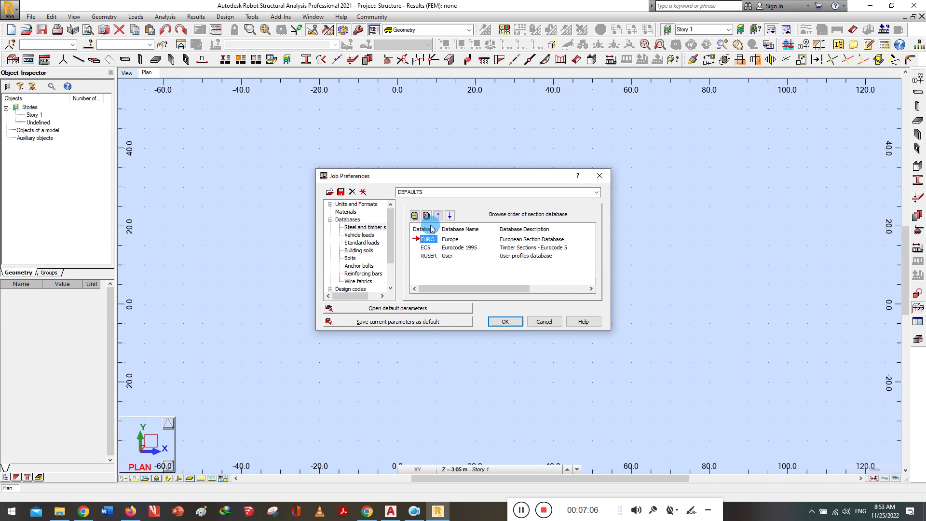
pyautogui.click(414, 216)
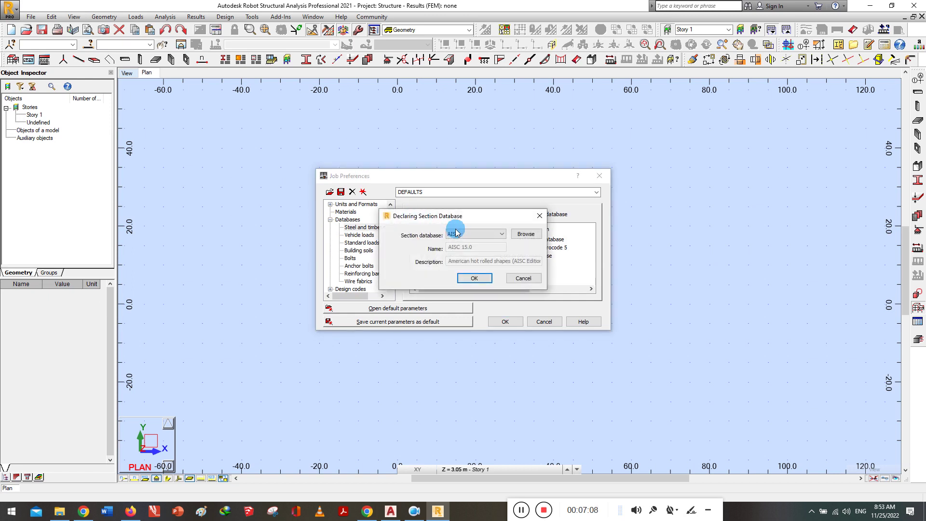
pyautogui.click(456, 233)
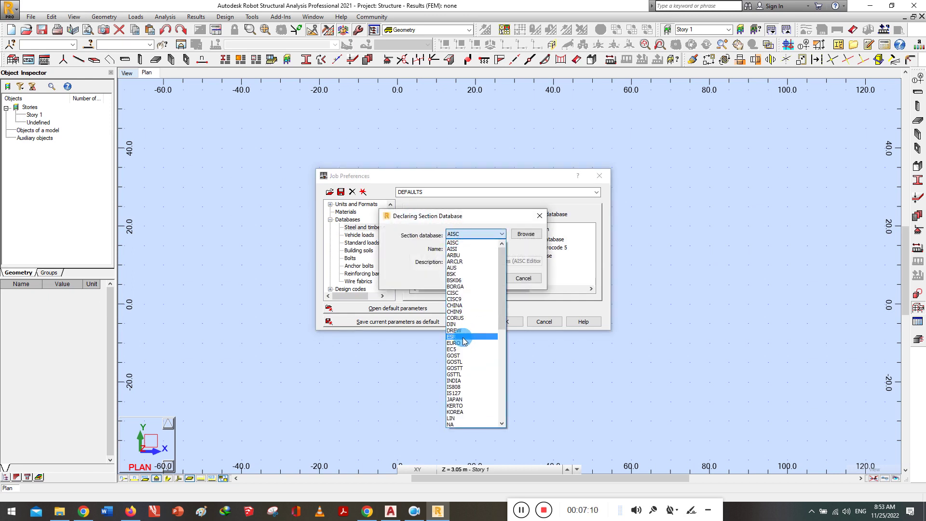
pyautogui.click(463, 342)
pyautogui.click(474, 278)
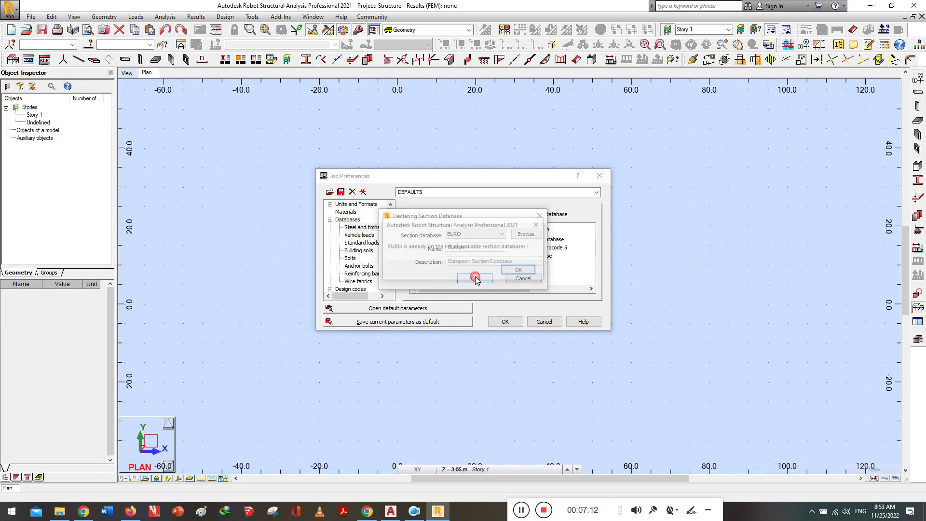
pyautogui.click(512, 270)
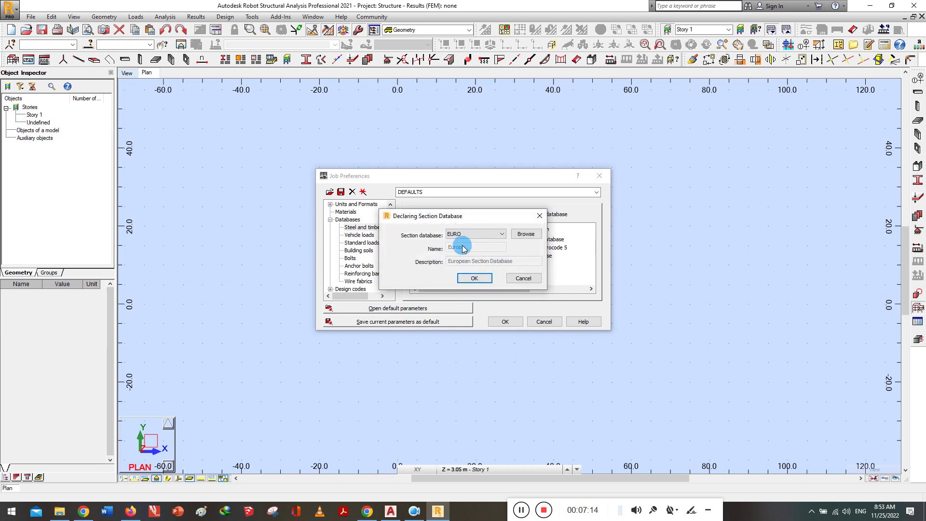
pyautogui.click(539, 218)
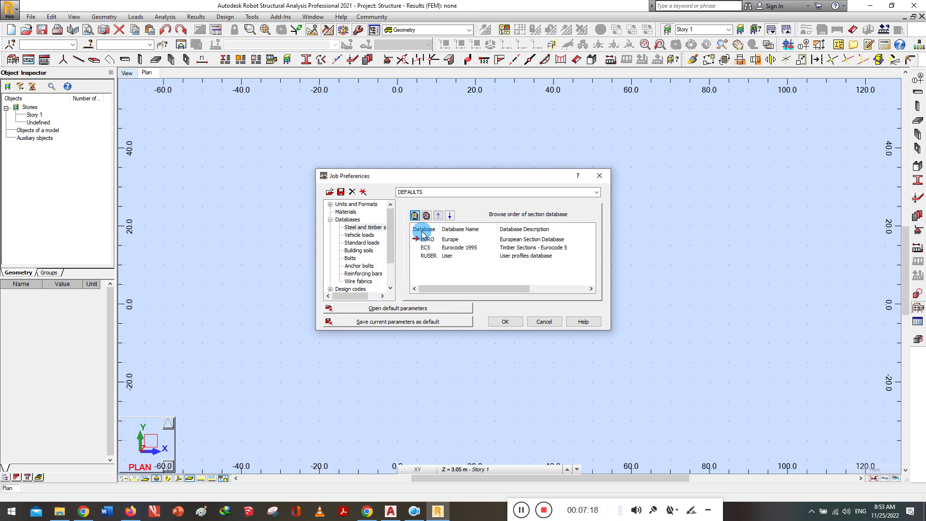
# Review the vehicle load database and examine the standard load databases available for adding, keeping only EC_001
pyautogui.click(359, 234)
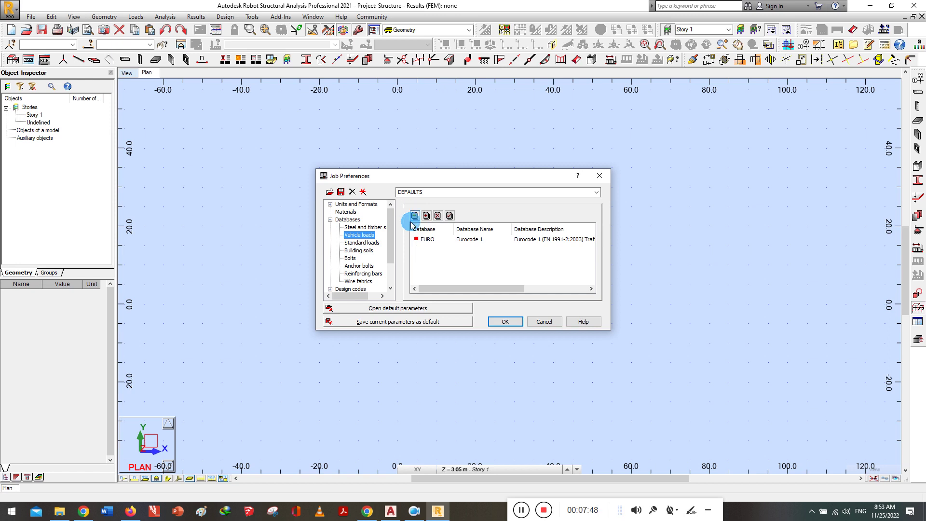
pyautogui.click(364, 243)
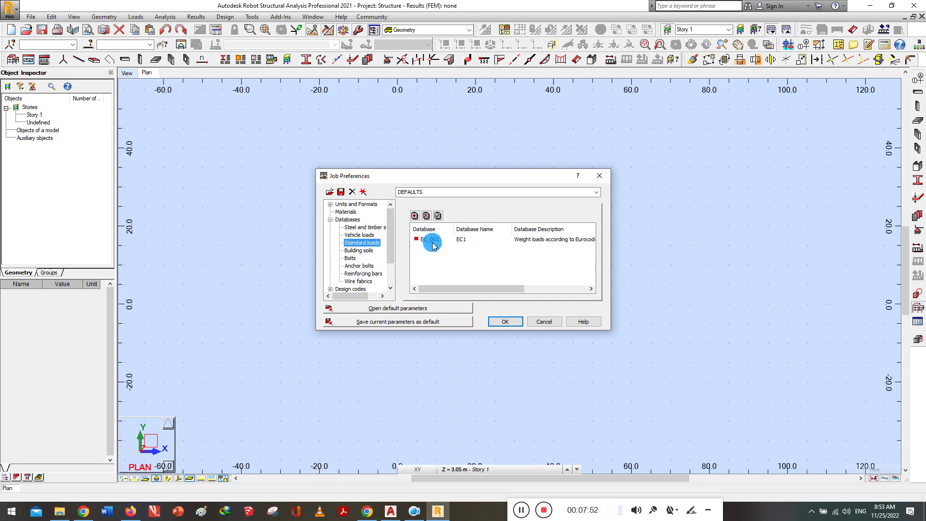
pyautogui.click(414, 216)
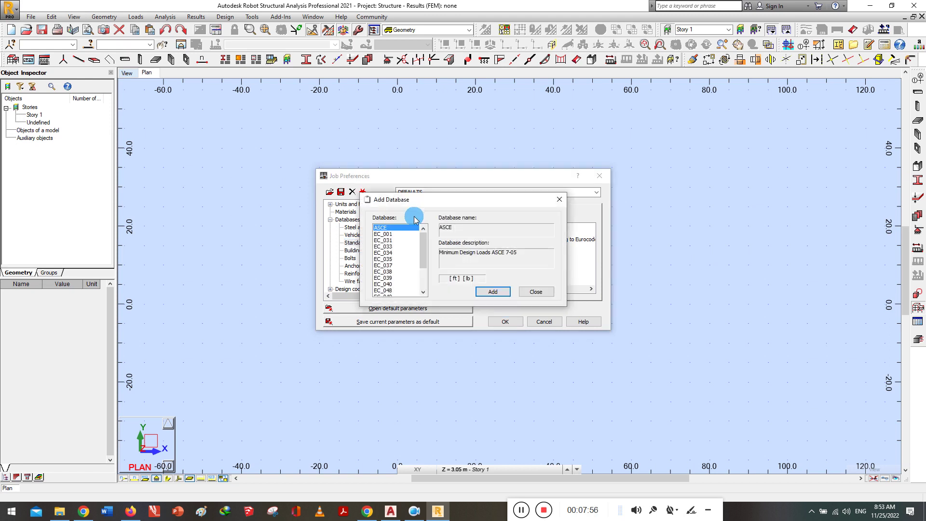
pyautogui.moveTo(419, 203); pyautogui.dragTo(498, 283)
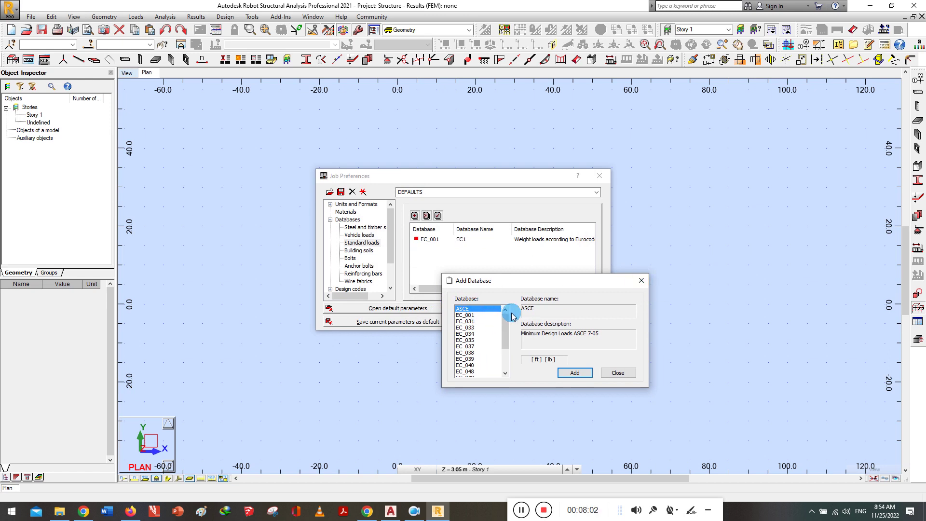
pyautogui.scroll(-2, 505, 337)
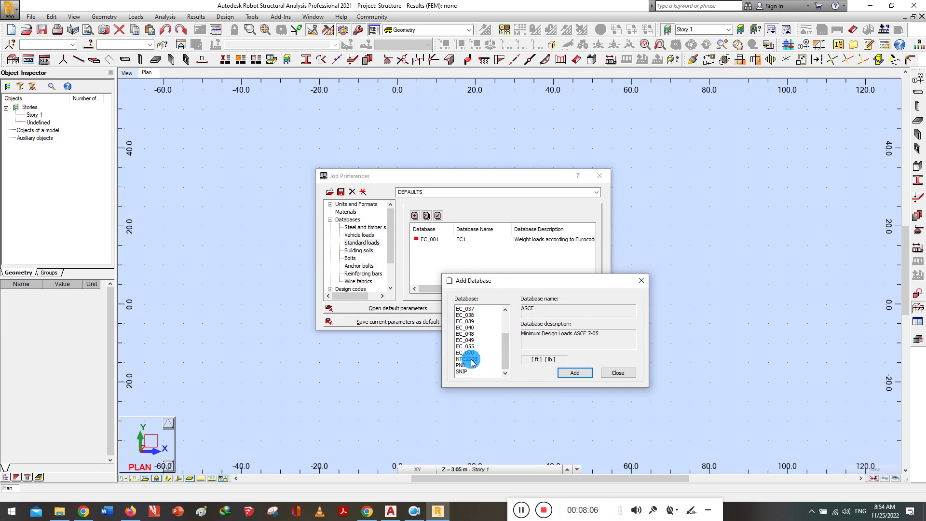
pyautogui.click(640, 281)
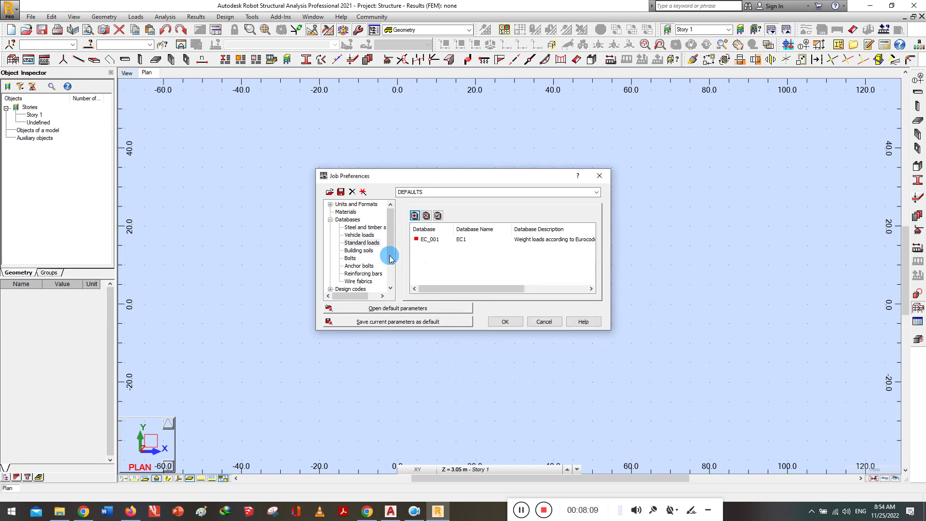
# Examine the building soil databases available for adding, keeping only the ISO 14688 soil database
pyautogui.click(370, 250)
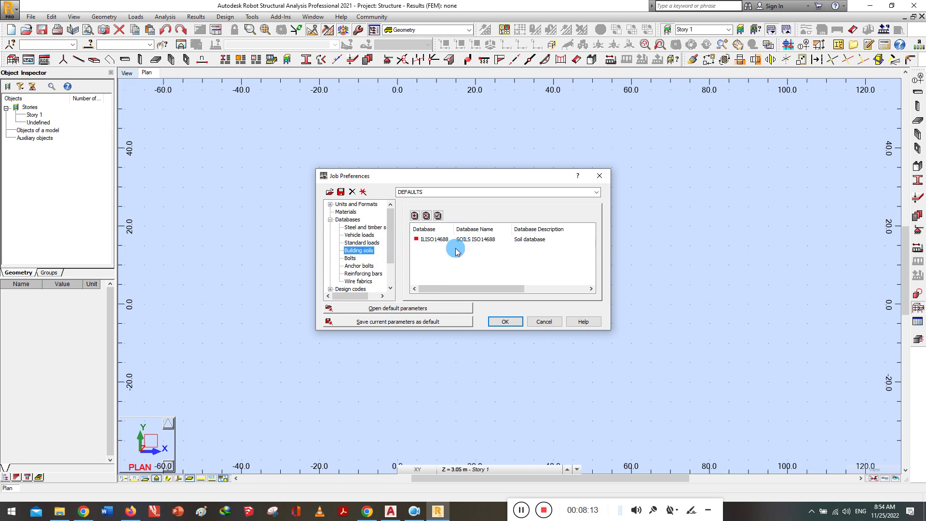
pyautogui.click(415, 215)
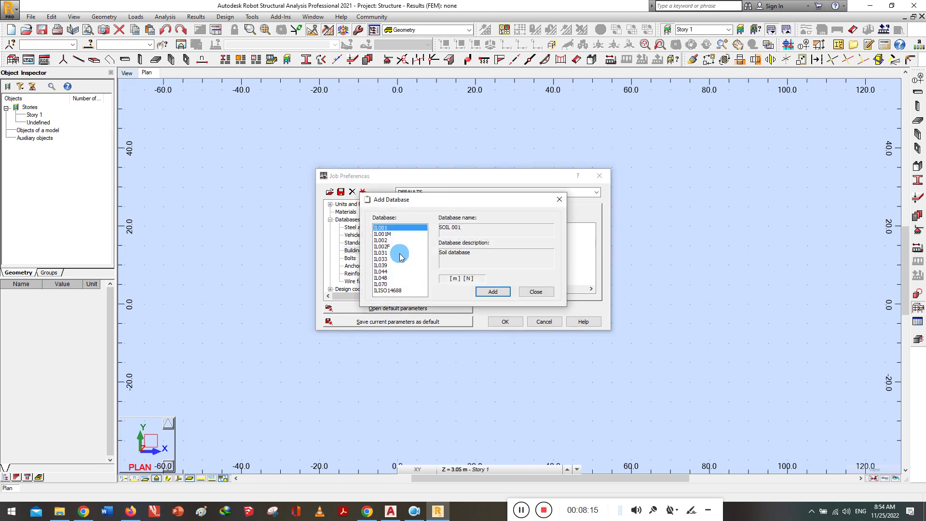
pyautogui.click(558, 201)
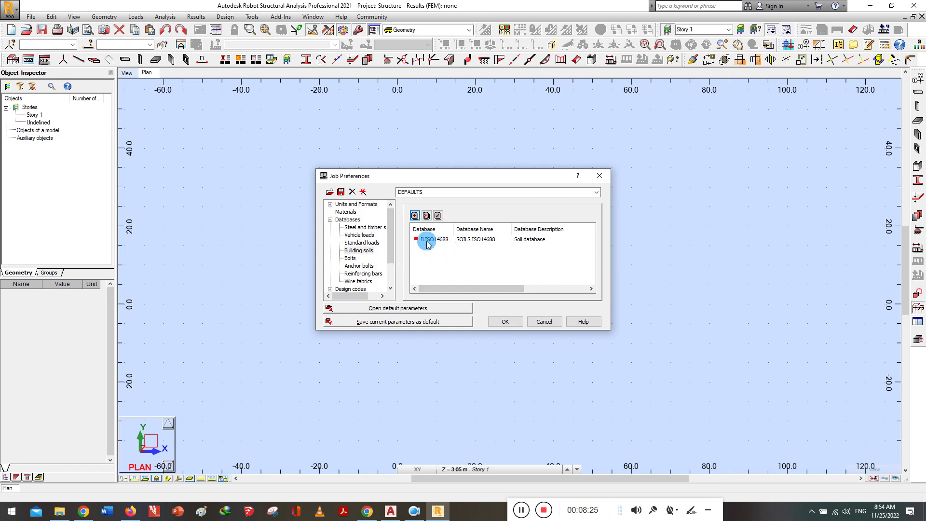
# Review the bolt and anchor bolt databases set in the job preferences
pyautogui.click(342, 260)
pyautogui.click(349, 259)
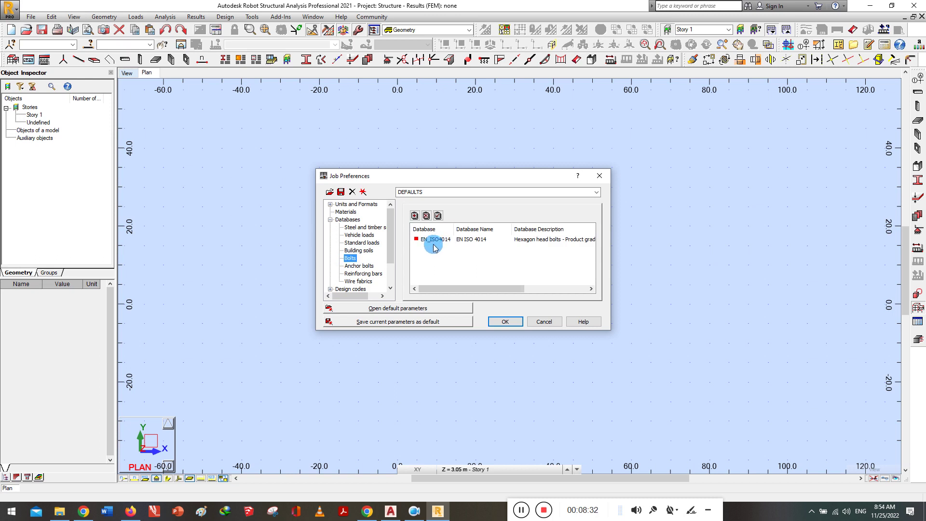
pyautogui.click(356, 268)
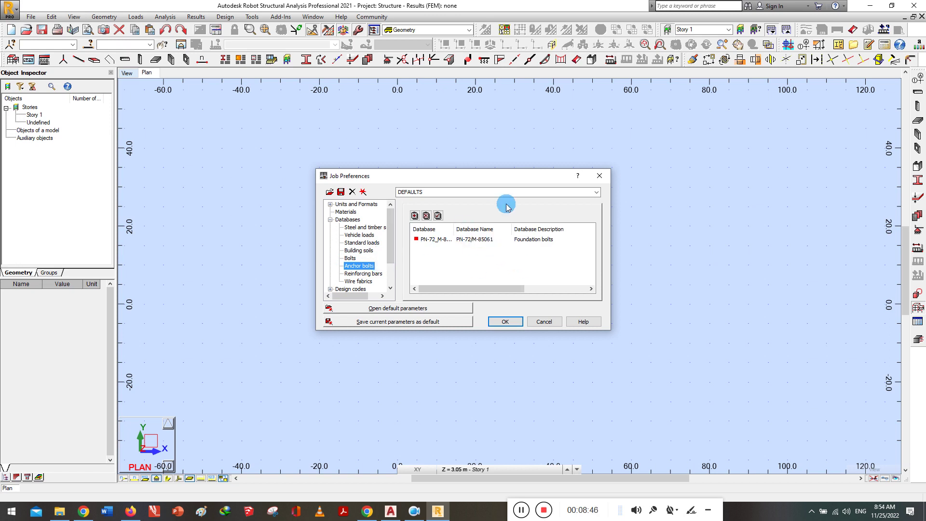
# Review the reinforcing bar and wire fabric databases set in the job preferences
pyautogui.click(364, 274)
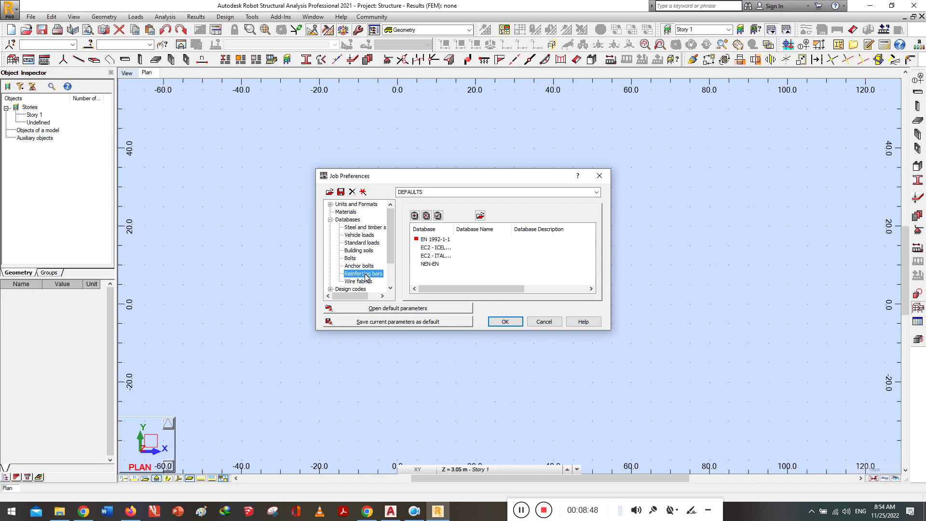
pyautogui.moveTo(454, 230); pyautogui.dragTo(499, 230)
pyautogui.click(465, 240)
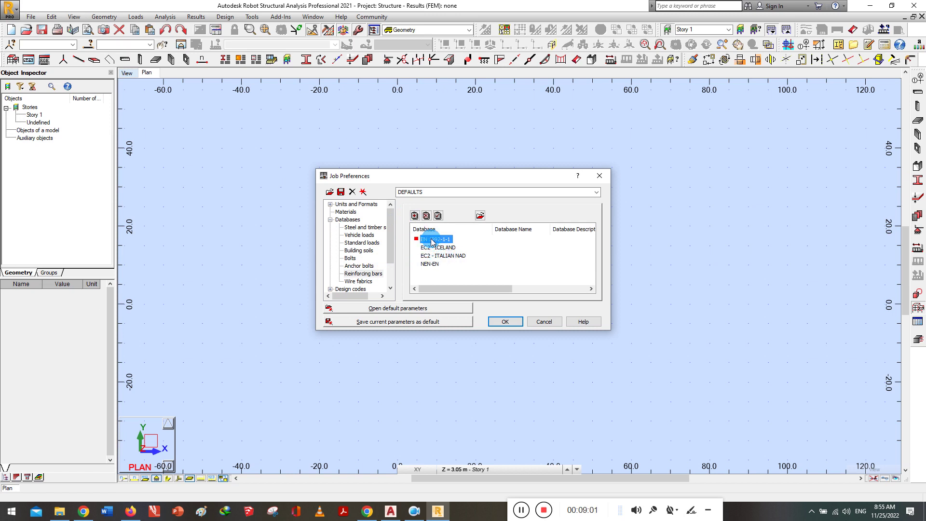
pyautogui.click(359, 281)
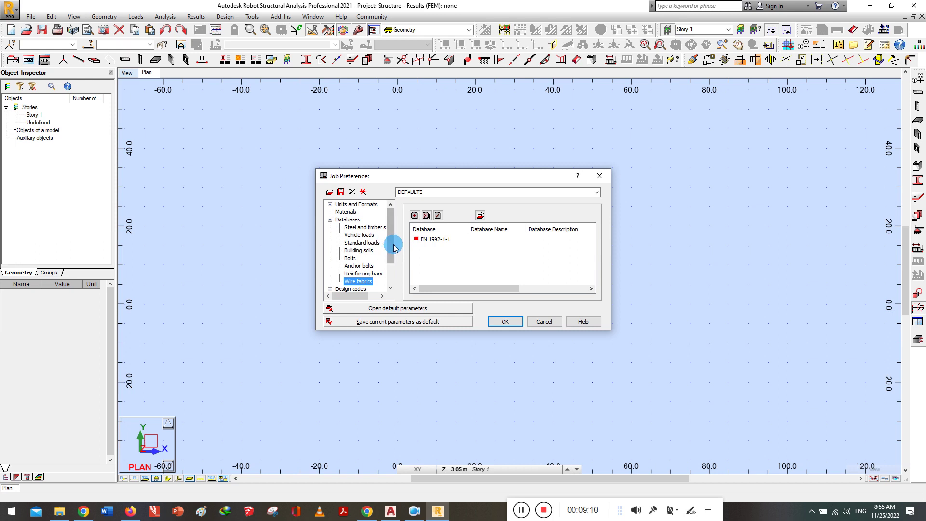
# Review the load design codes and examine the available code combination and snow/wind options, keeping EN 1990:2002 and EN 1991-1-3/4:2005
pyautogui.scroll(-2, 392, 244)
pyautogui.click(331, 259)
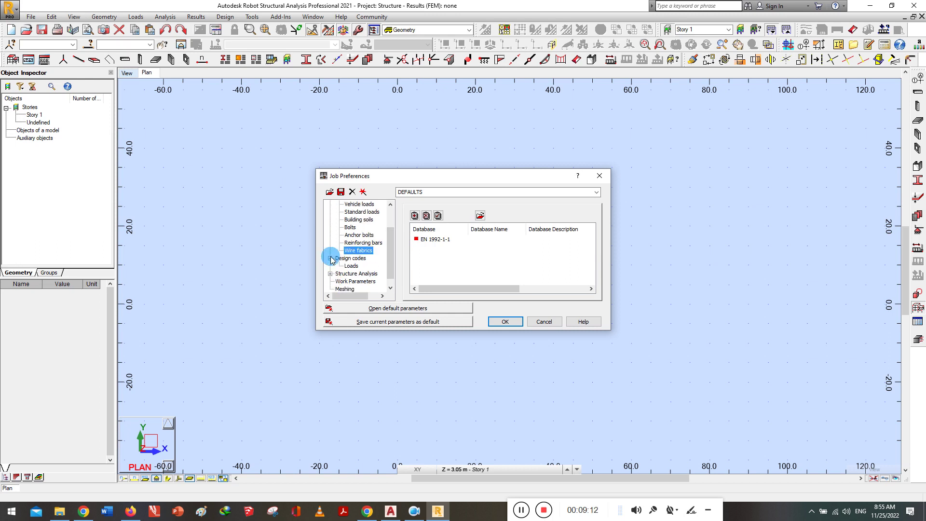
pyautogui.click(351, 265)
pyautogui.click(486, 247)
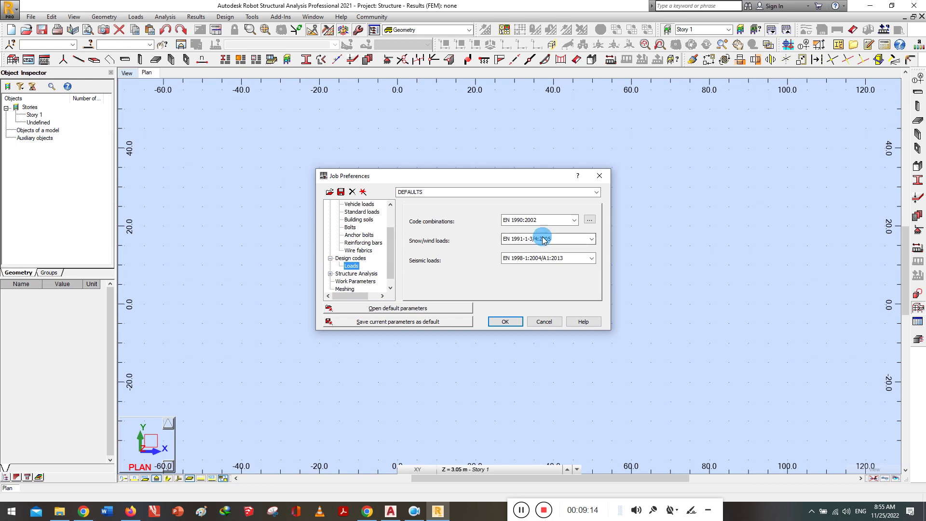
pyautogui.click(575, 221)
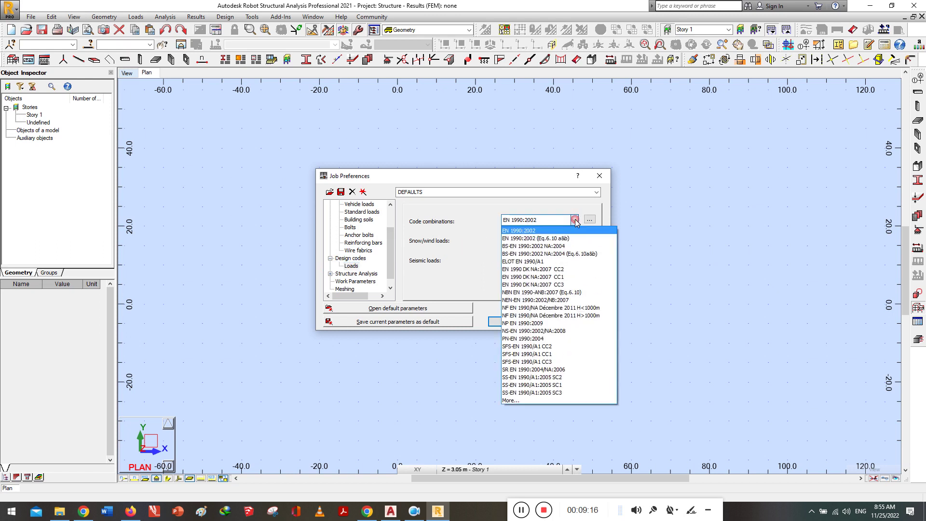
pyautogui.click(575, 221)
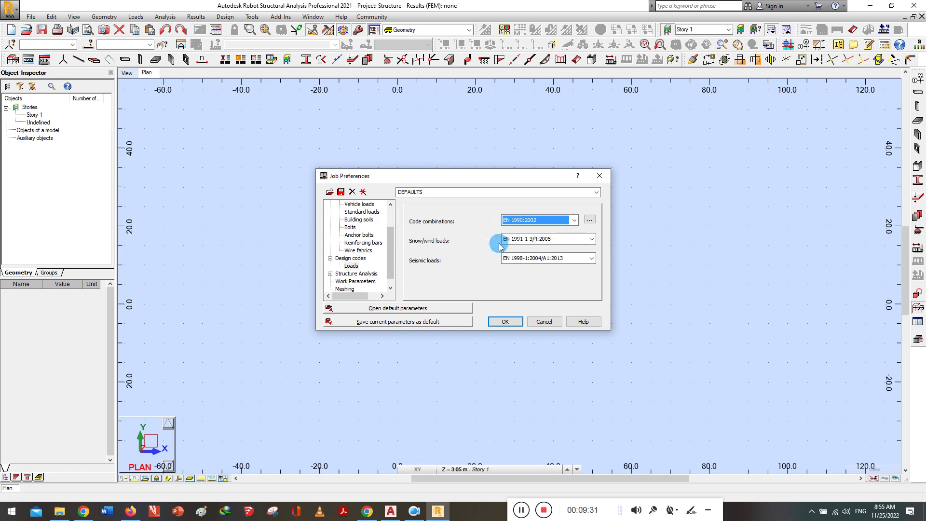
pyautogui.click(568, 238)
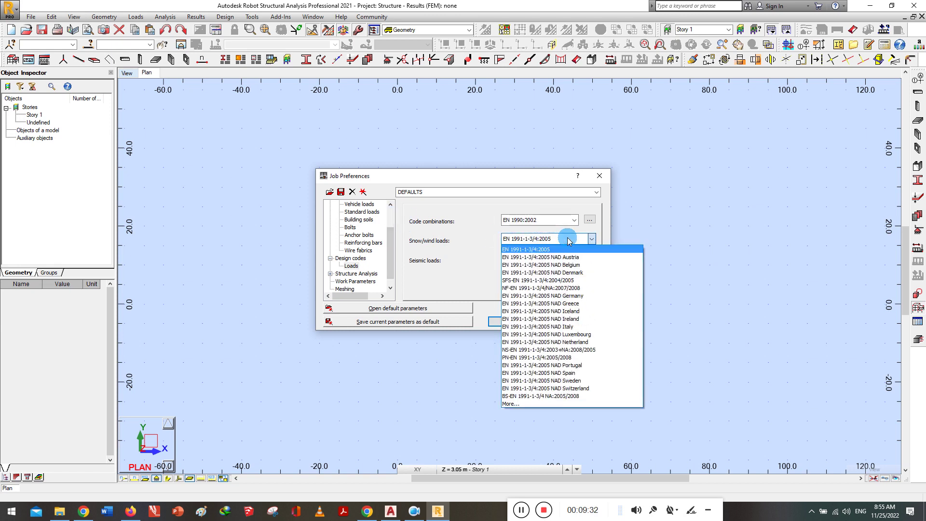
pyautogui.click(568, 240)
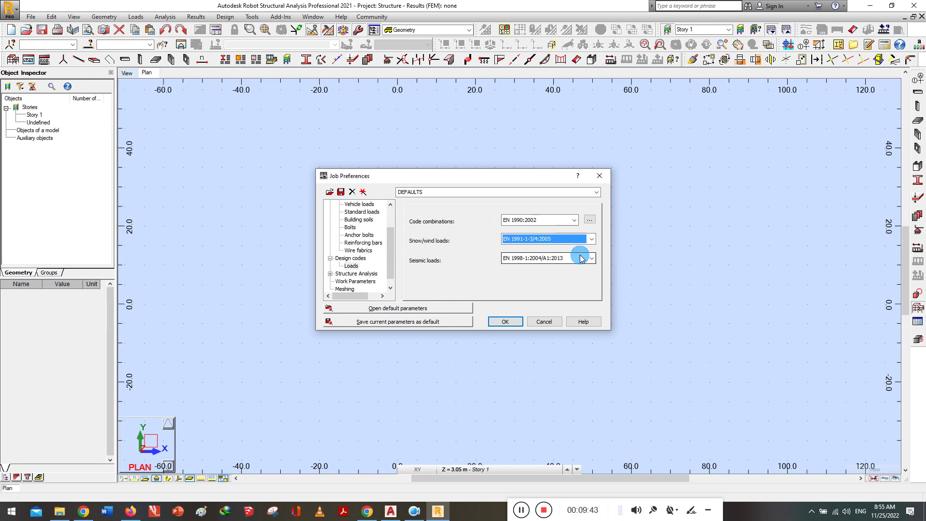
# Review the modal, non-linear and seismic analysis settings under structure analysis in the job preferences
pyautogui.click(331, 274)
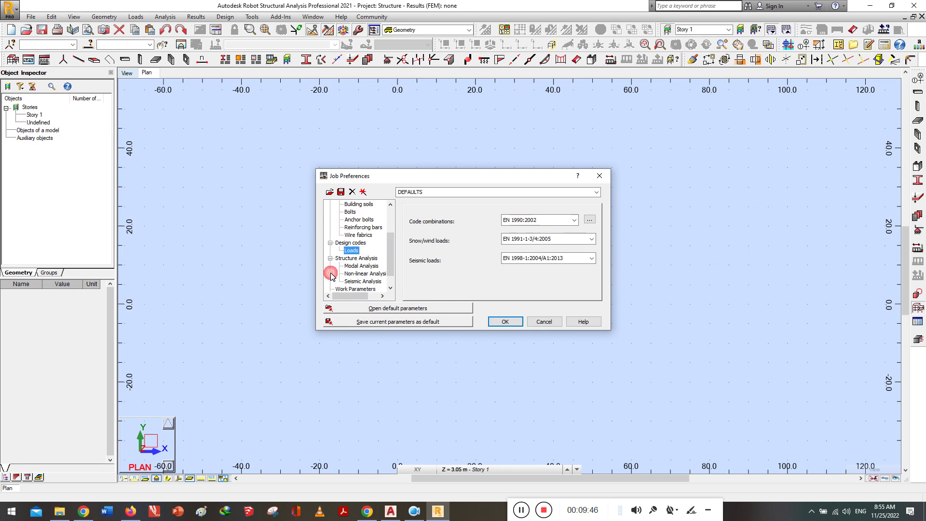
pyautogui.click(354, 266)
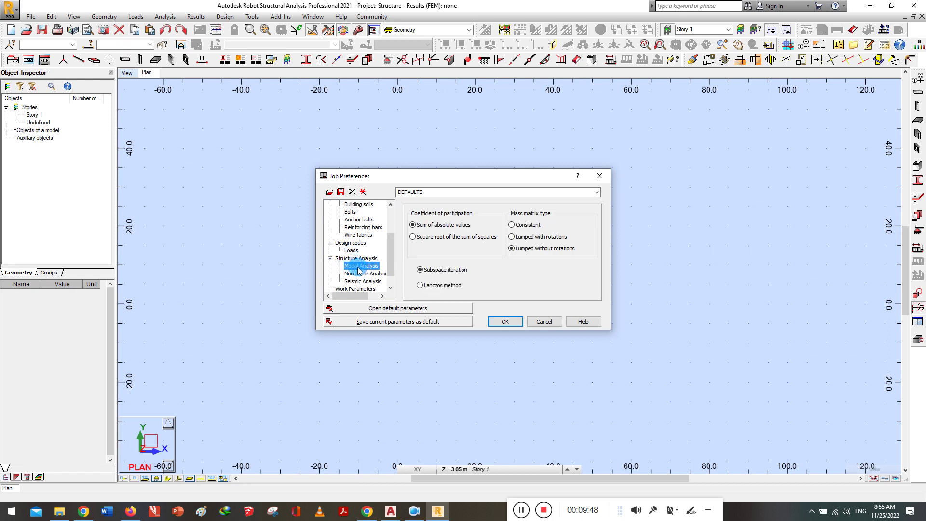
pyautogui.click(359, 274)
pyautogui.click(357, 289)
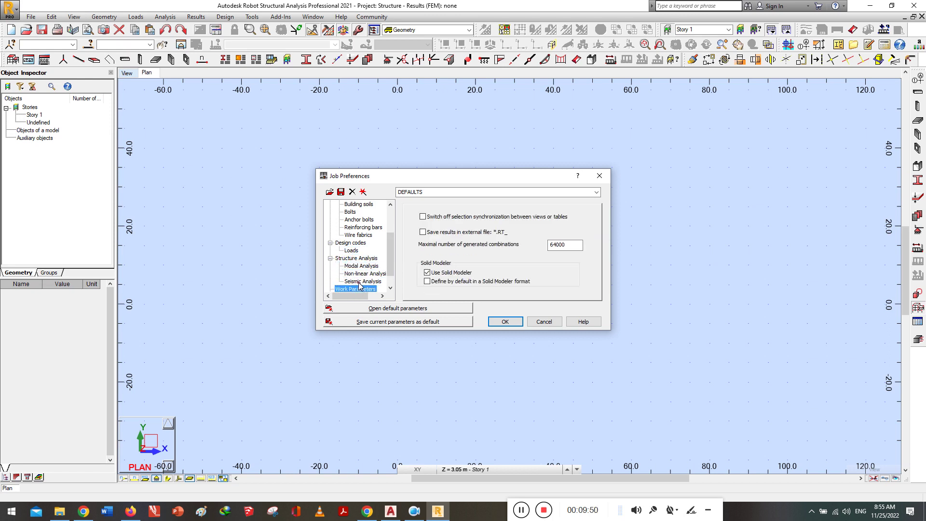
pyautogui.click(365, 271)
pyautogui.scroll(-1, 366, 269)
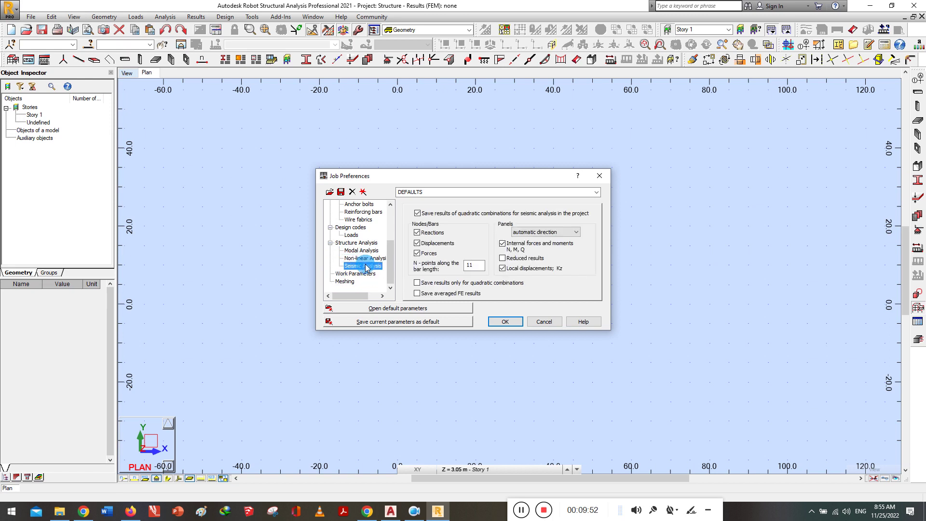
# Check the work parameters and meshing settings, and accept the job preferences
pyautogui.click(359, 273)
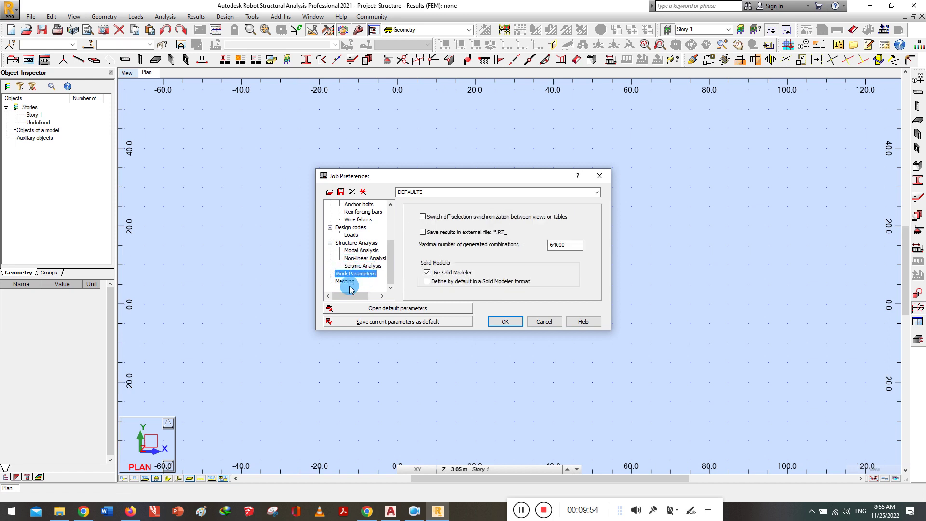
pyautogui.click(345, 282)
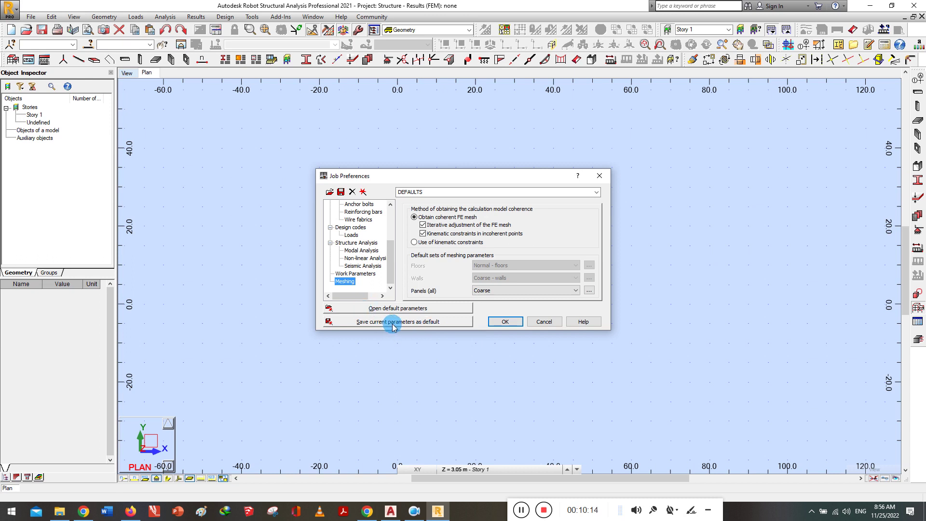
pyautogui.click(504, 321)
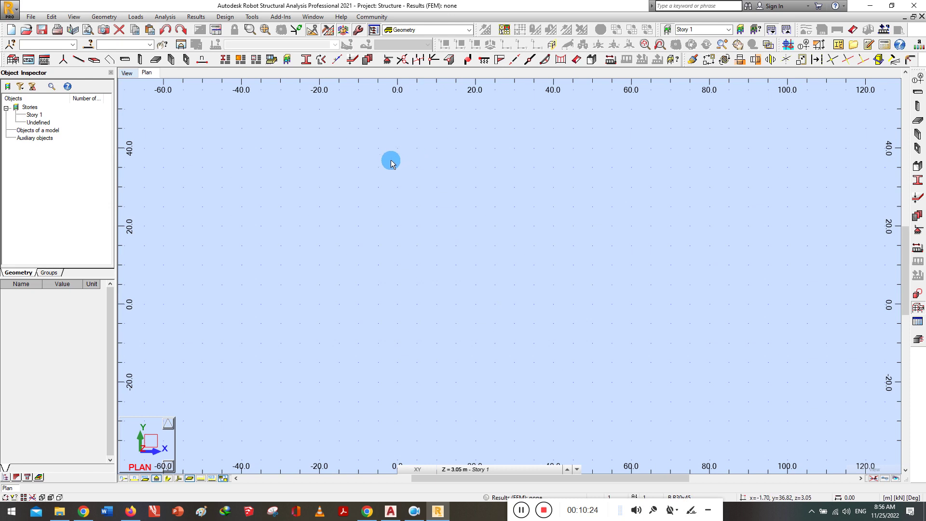
# Return to the plan view after checking the 3D view, and open the structural axis definition
pyautogui.click(128, 73)
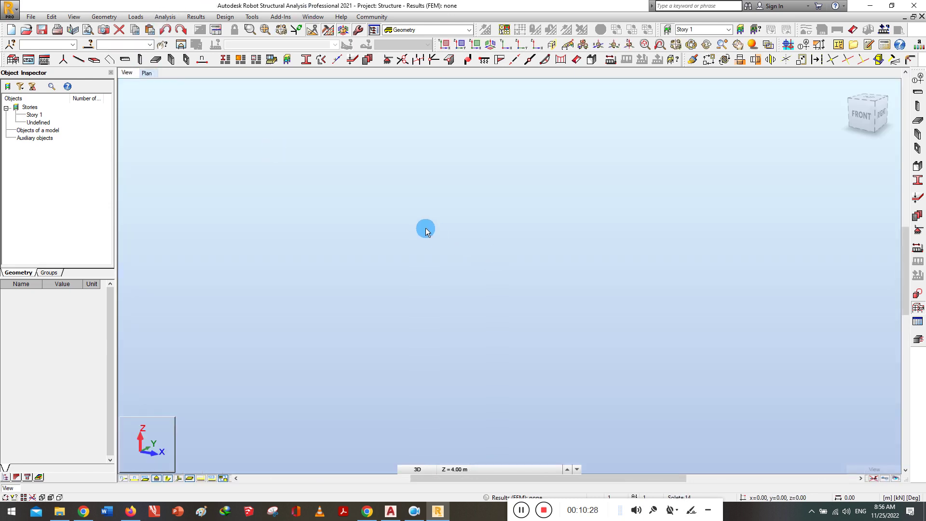
pyautogui.click(146, 73)
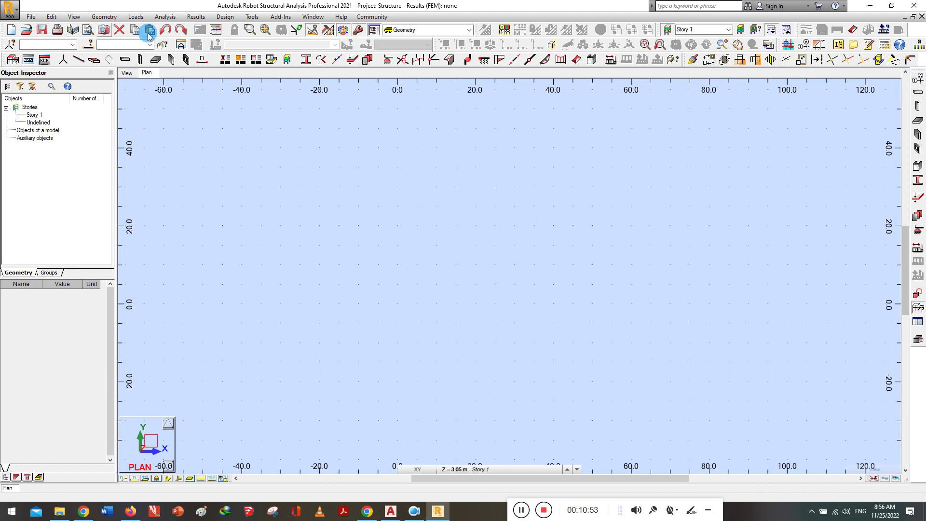
pyautogui.click(67, 18)
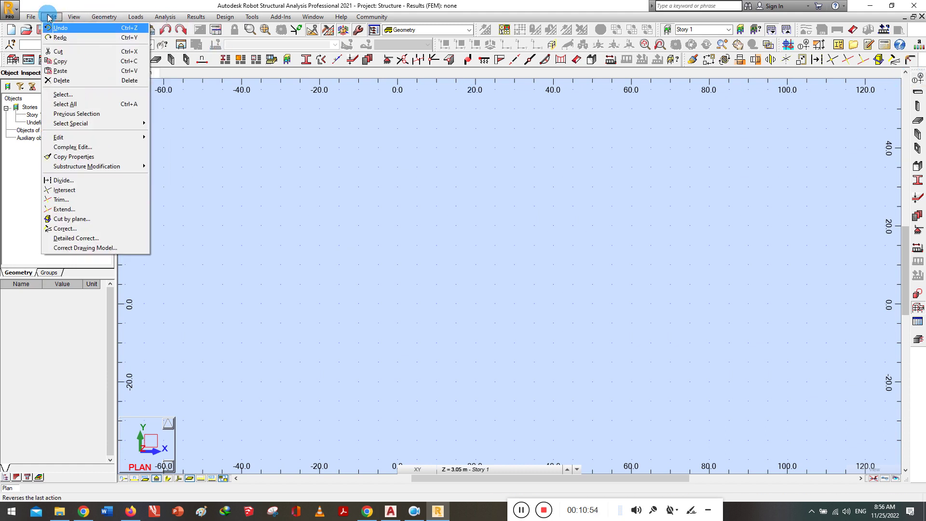
pyautogui.moveTo(111, 16)
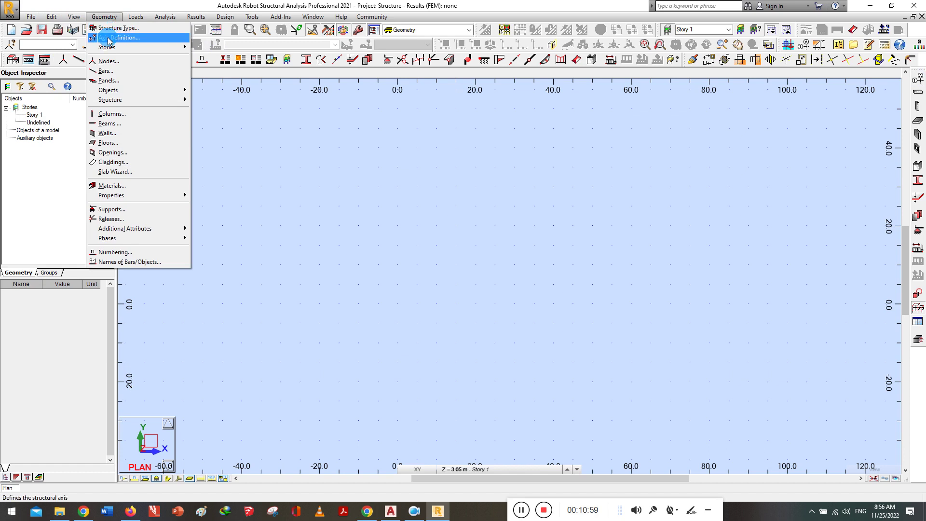
pyautogui.click(919, 79)
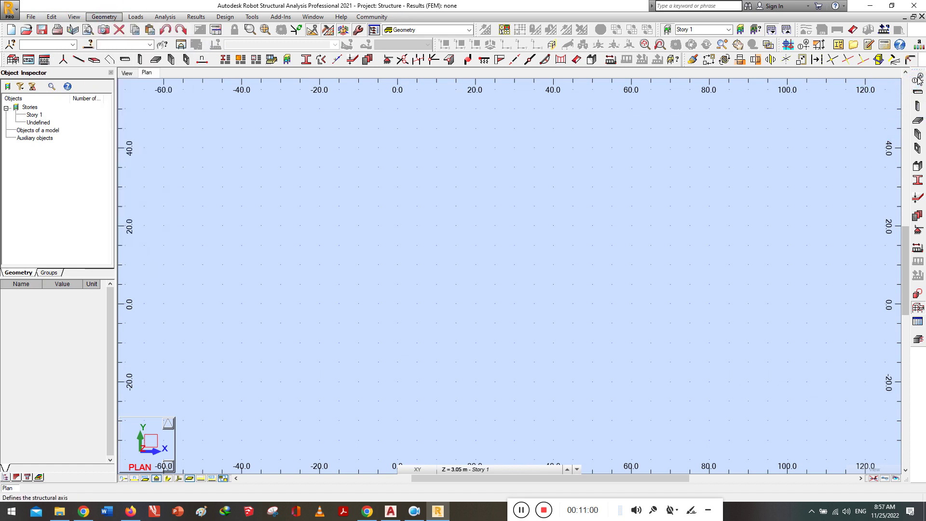
pyautogui.click(918, 79)
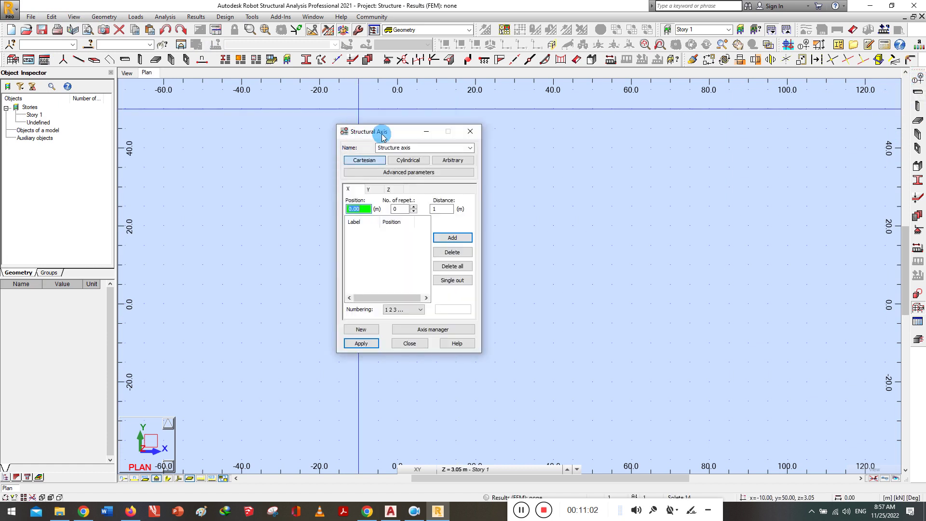
pyautogui.moveTo(383, 138); pyautogui.dragTo(304, 164)
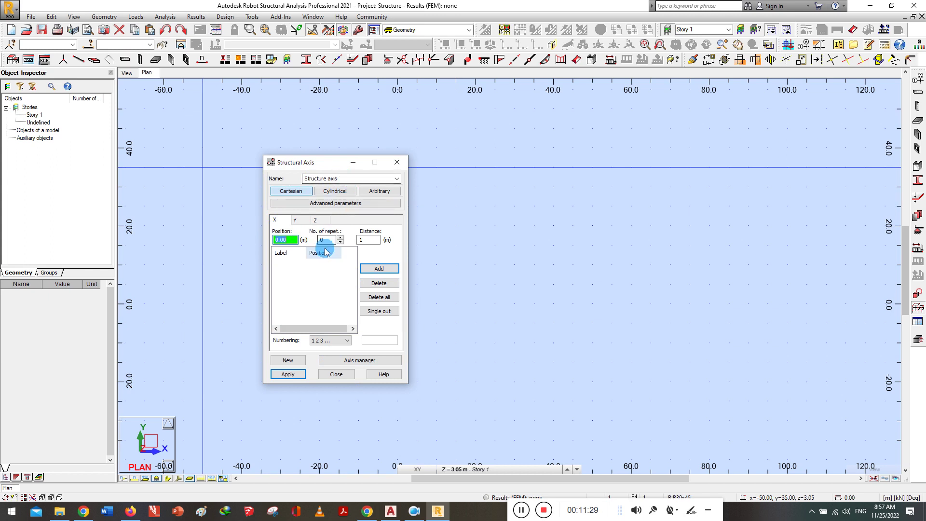
# Switch to AutoCAD to examine the axis spacing dimensions below the SOLETA MONOLITE plan, and return to Robot Structural Analysis
pyautogui.click(391, 511)
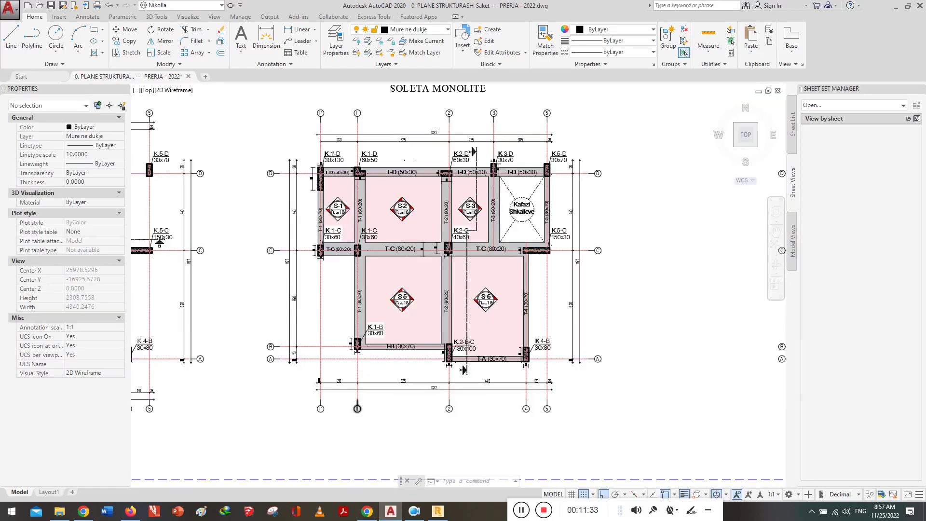
pyautogui.scroll(6, 355, 420)
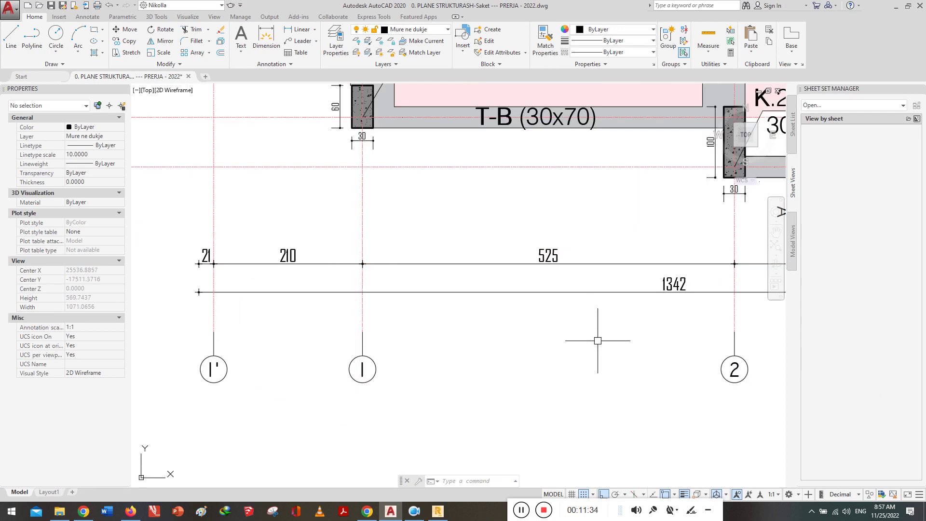
pyautogui.click(899, 6)
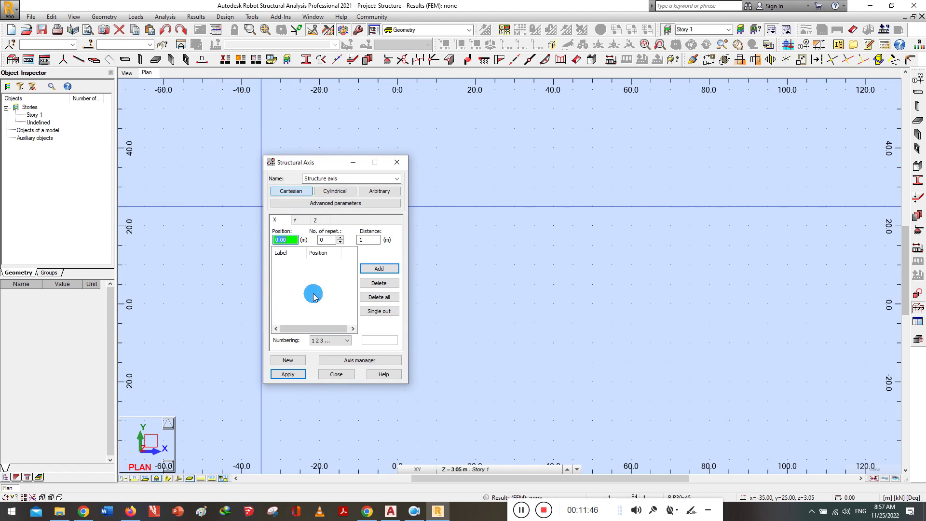
# Add the first X-direction Cartesian axes from position 0.00 with one repetition at a distance of 5.5 m
pyautogui.click(295, 245)
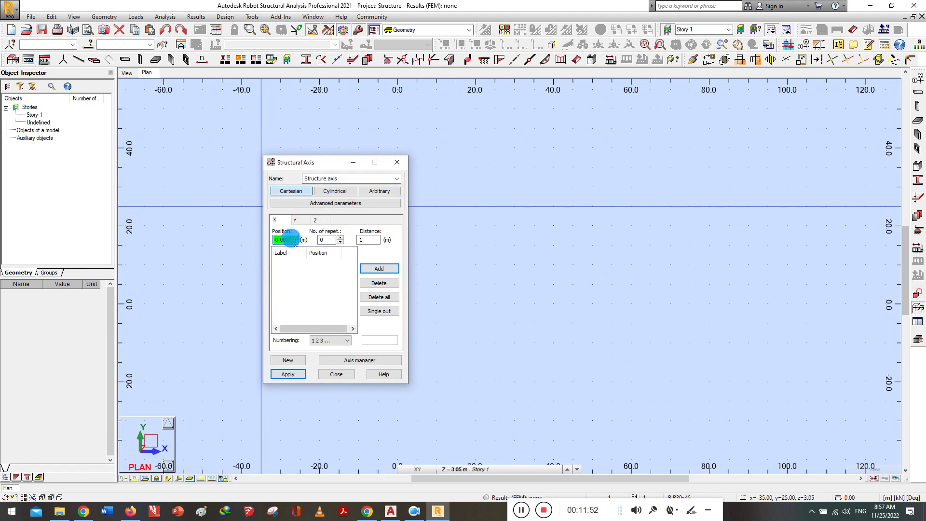
pyautogui.click(332, 240)
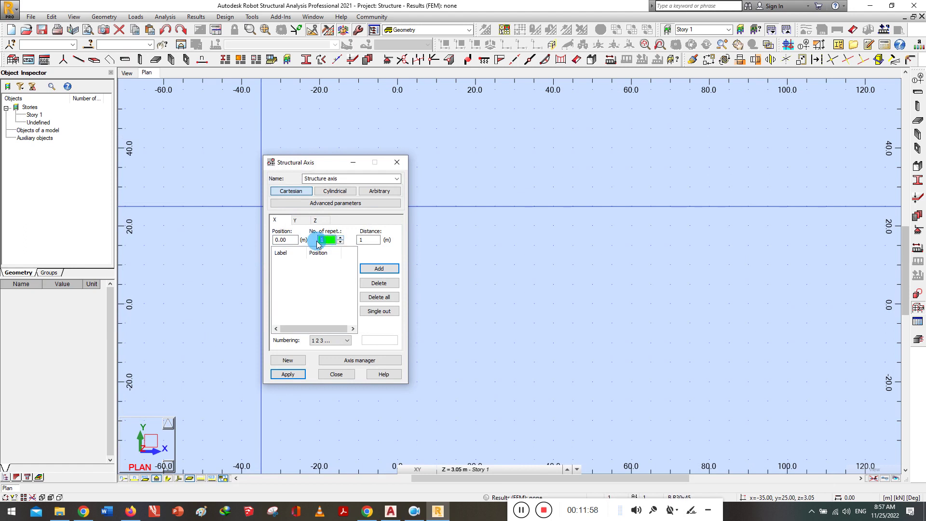
pyautogui.click(365, 240)
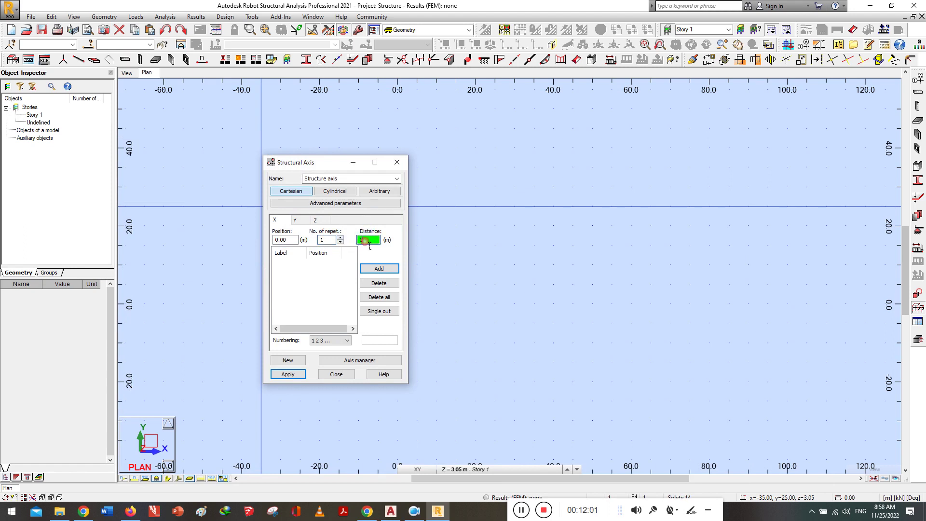
pyautogui.write('5.5')
pyautogui.click(380, 268)
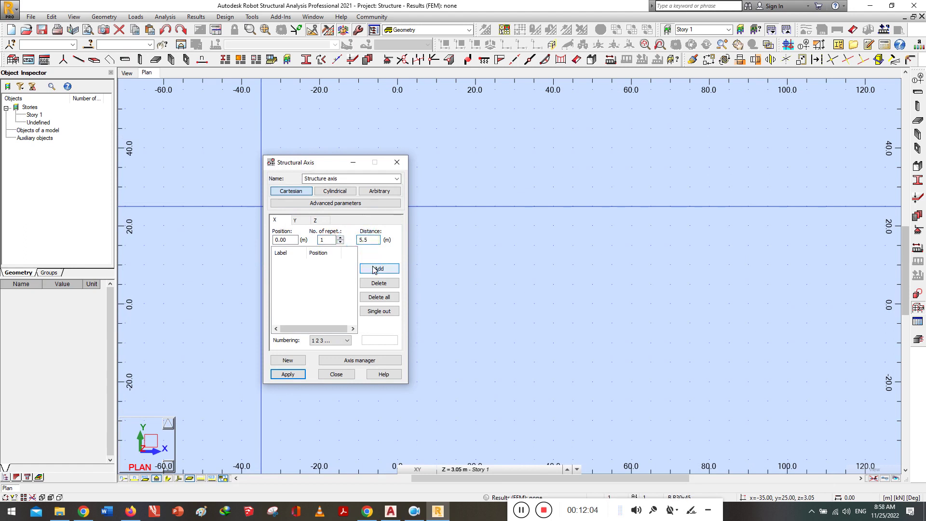
# Add another X-direction axis 3 m beyond the second axis
pyautogui.moveTo(319, 166); pyautogui.dragTo(418, 167)
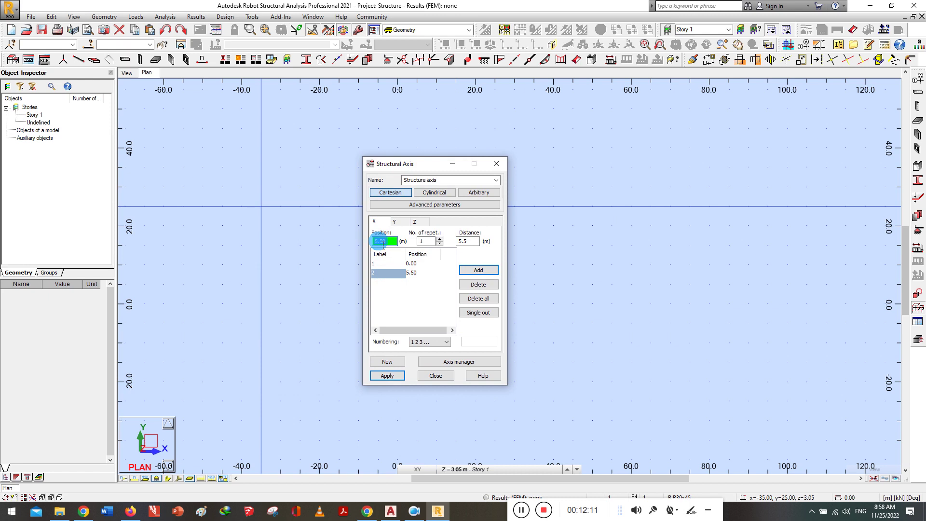
pyautogui.click(471, 241)
pyautogui.write('3')
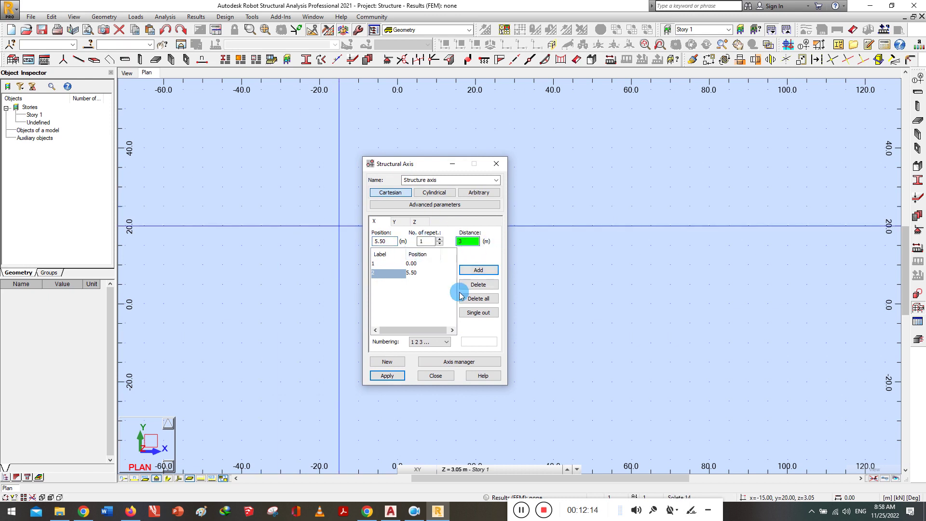
pyautogui.click(470, 271)
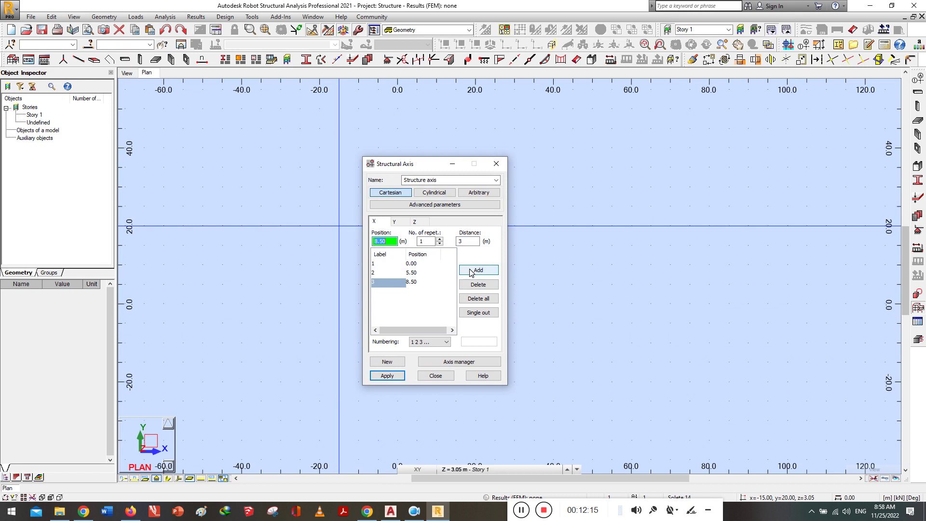
# Add a fourth X-direction axis 8 m beyond the third axis
pyautogui.click(389, 241)
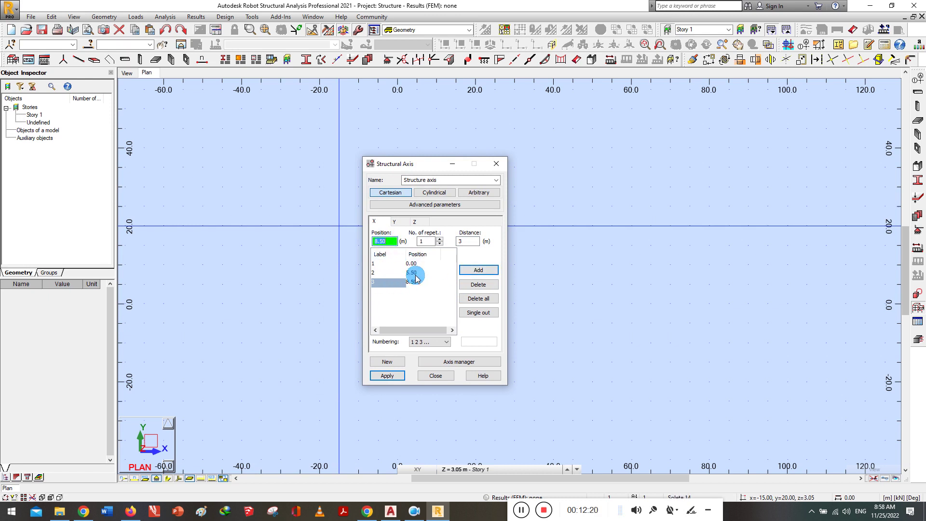
pyautogui.click(462, 243)
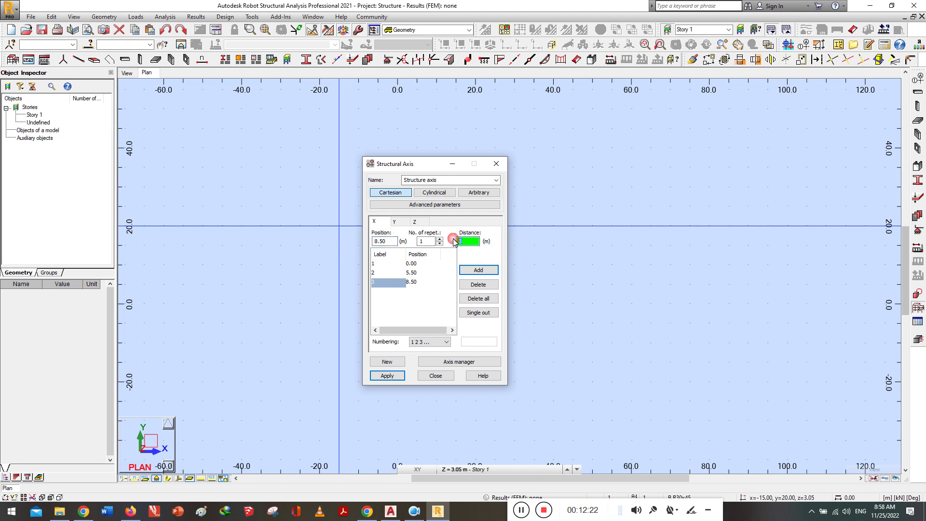
pyautogui.write('8')
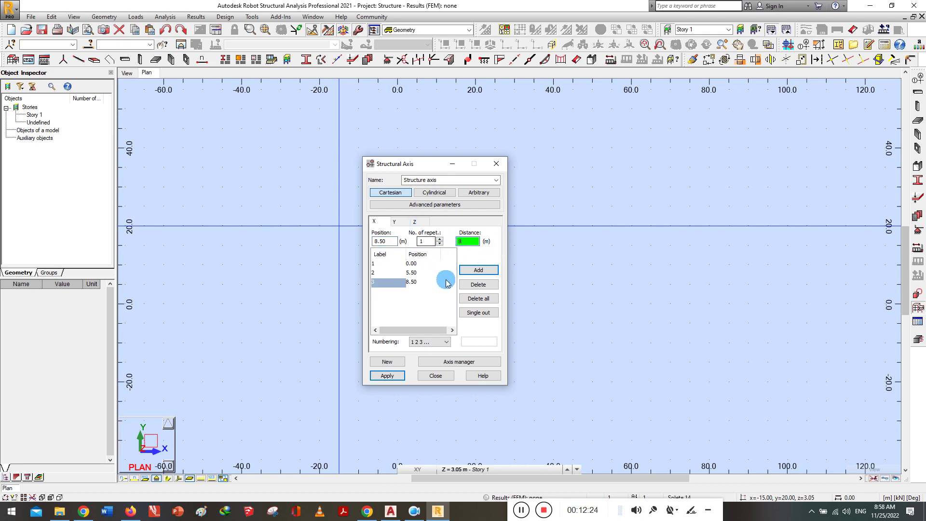
pyautogui.click(477, 271)
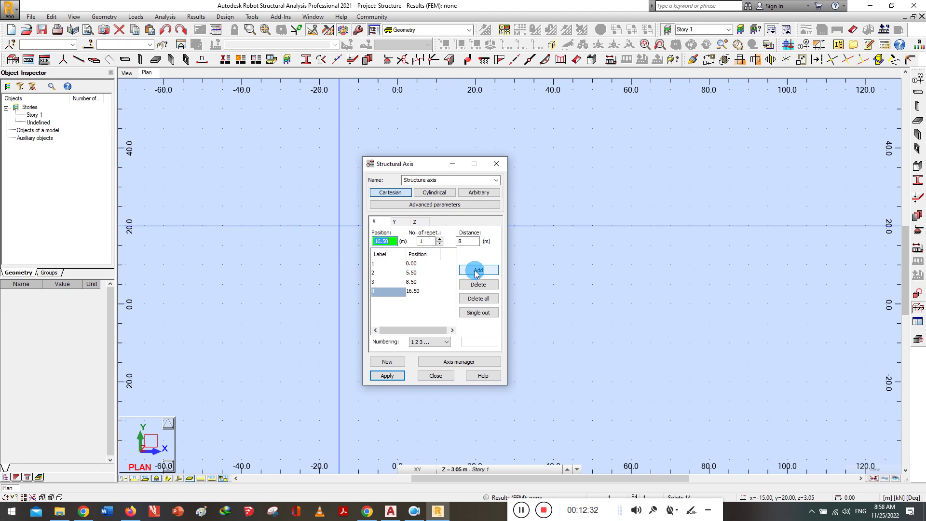
# Add a fifth X-direction axis 3 m beyond the fourth axis
pyautogui.click(468, 241)
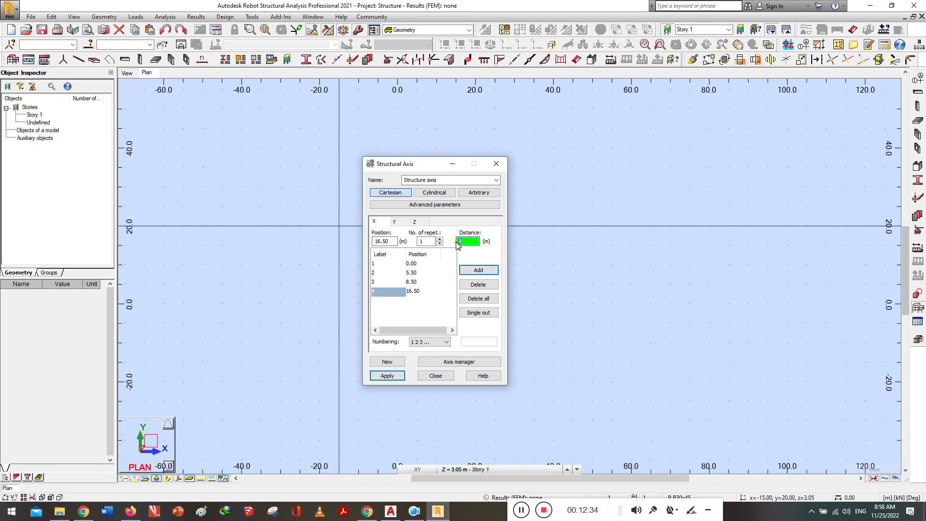
pyautogui.write('3.5')
pyautogui.click(461, 242)
pyautogui.write('3')
pyautogui.click(470, 271)
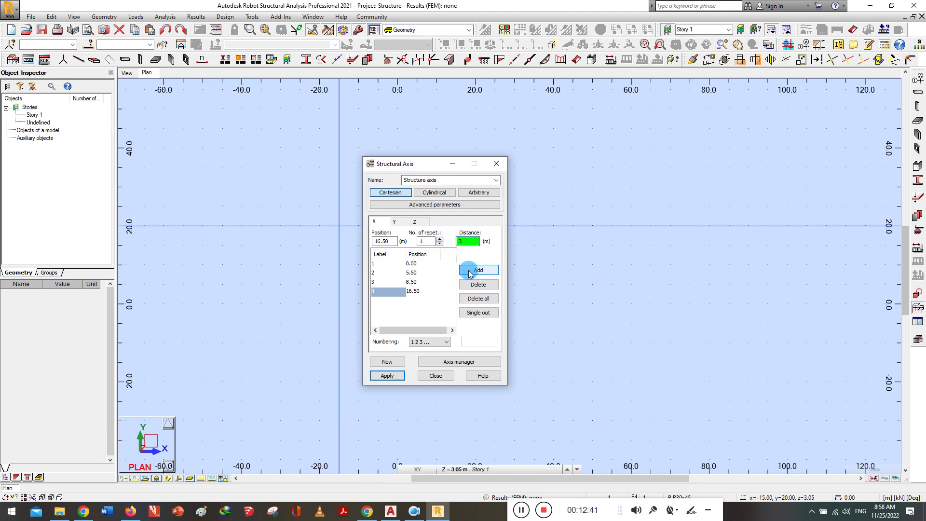
# Add two further X-direction axes, the first at a distance of 6.5 m and the second at 2.5 m
pyautogui.click(465, 242)
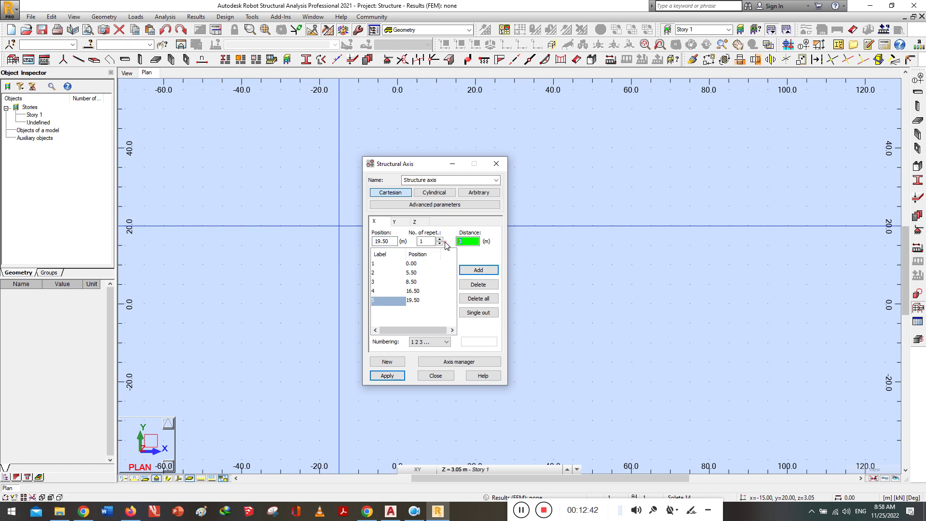
pyautogui.write('6.5')
pyautogui.click(477, 270)
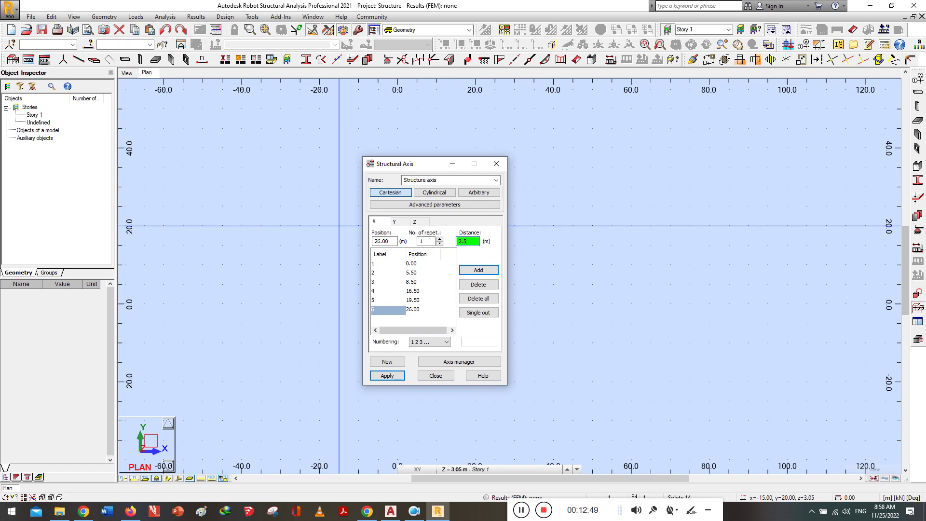
pyautogui.click(477, 270)
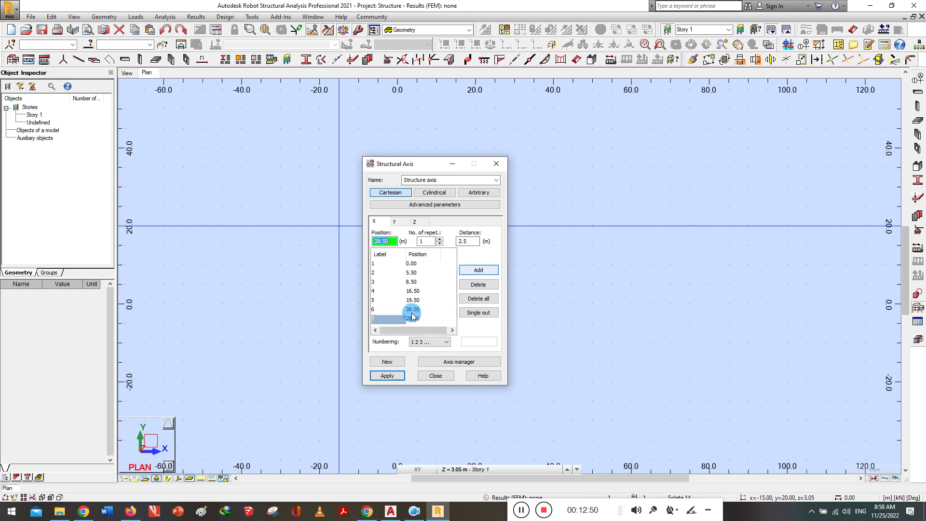
pyautogui.click(415, 273)
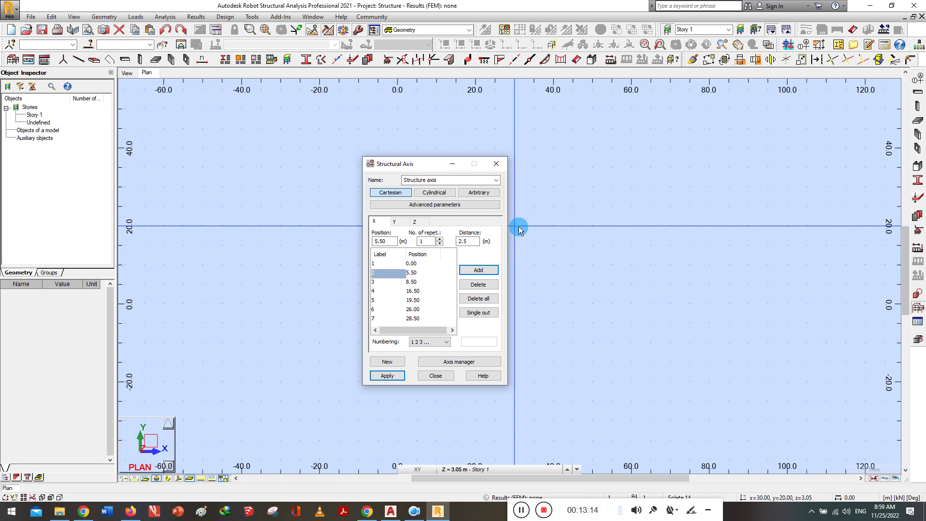
pyautogui.doubleClick(471, 242)
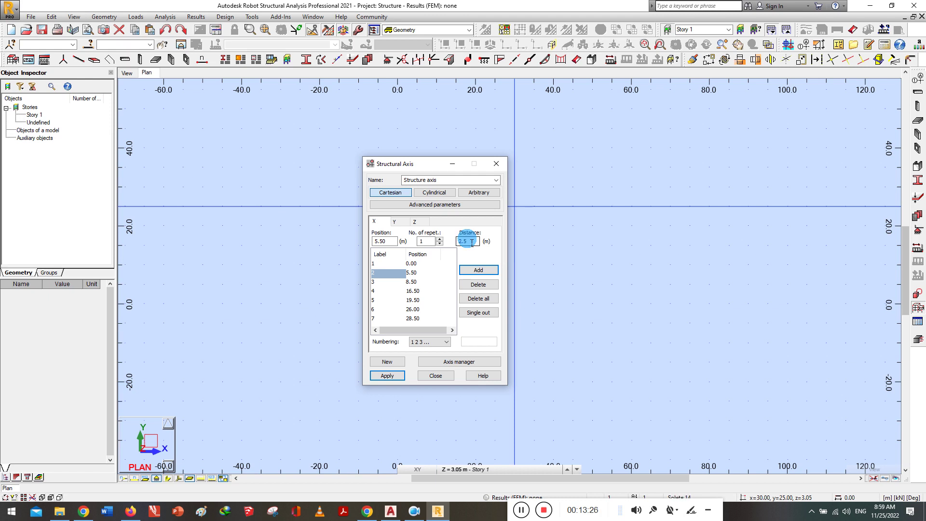
pyautogui.click(472, 242)
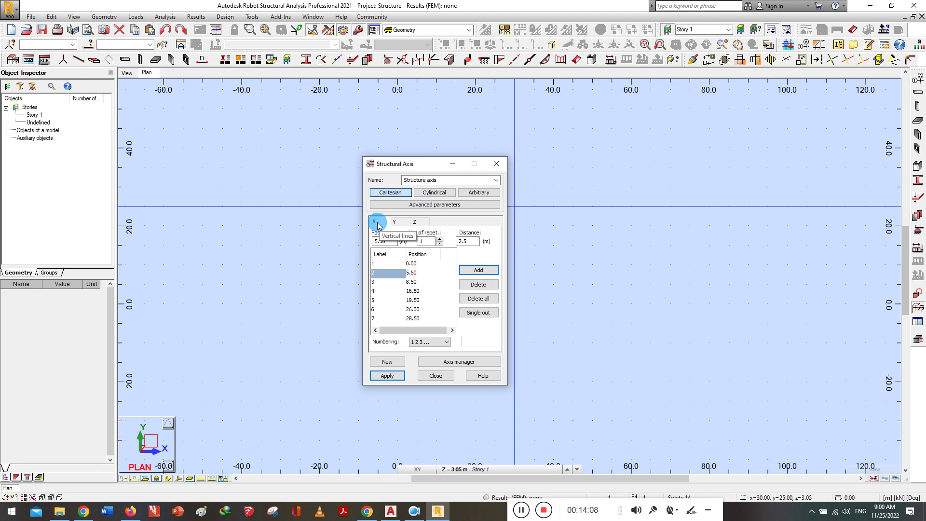
# Set the numbering of the Y-direction axes to A B C
pyautogui.click(395, 223)
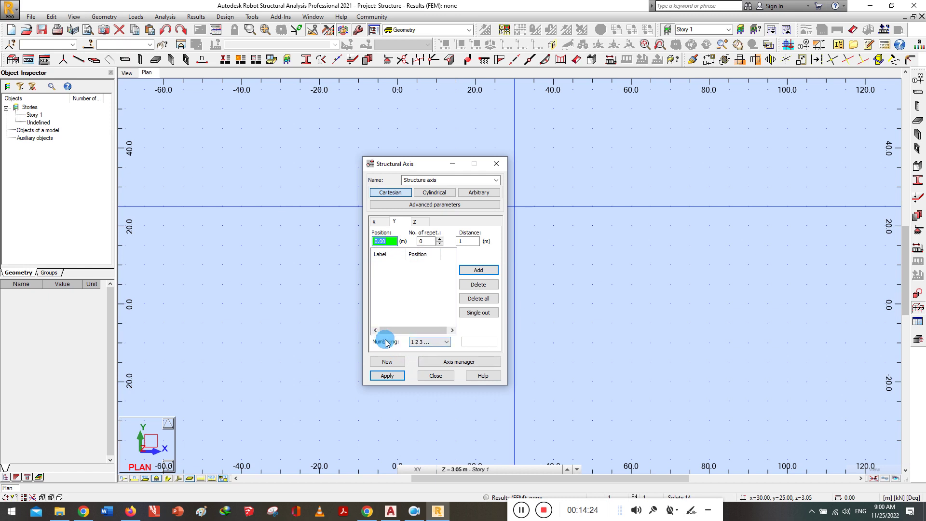
pyautogui.click(416, 341)
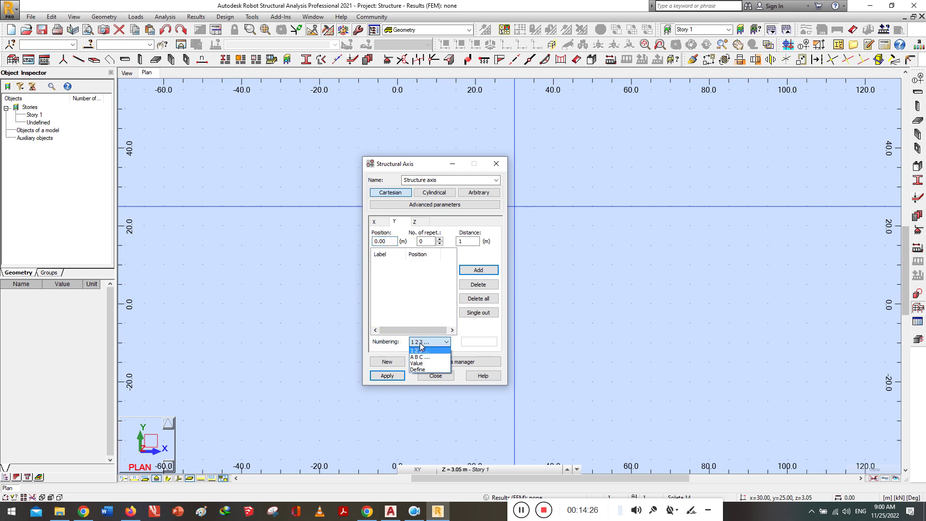
pyautogui.click(419, 356)
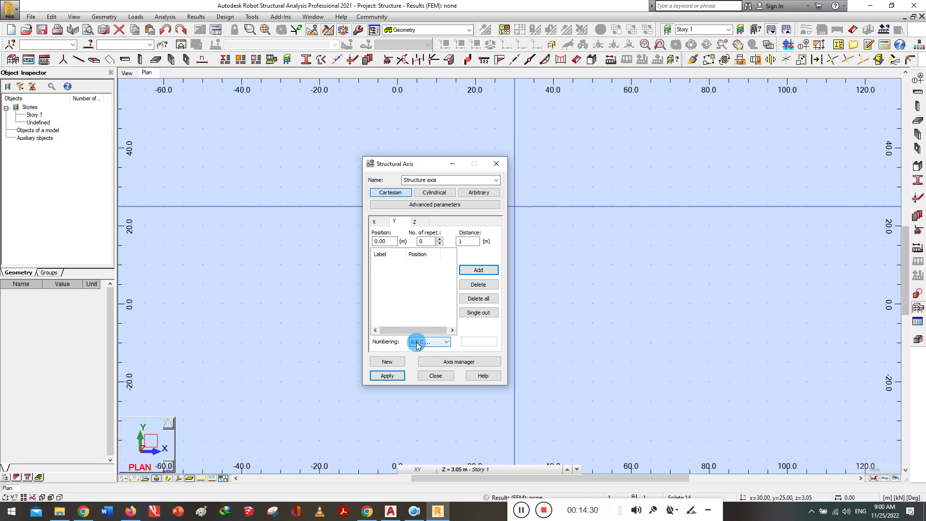
# Add the first Y-direction axes from position 0.00 with one repetition at a distance of 6 m
pyautogui.doubleClick(392, 241)
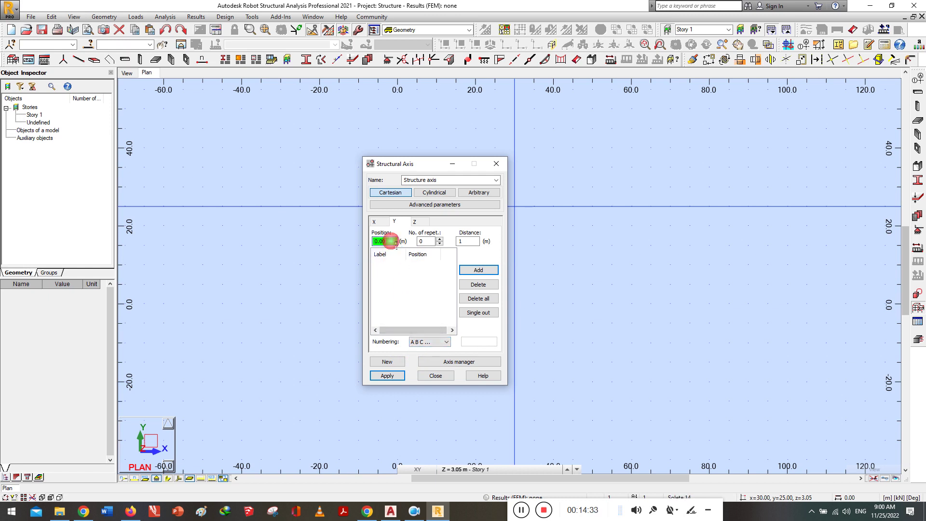
pyautogui.click(441, 240)
pyautogui.click(476, 241)
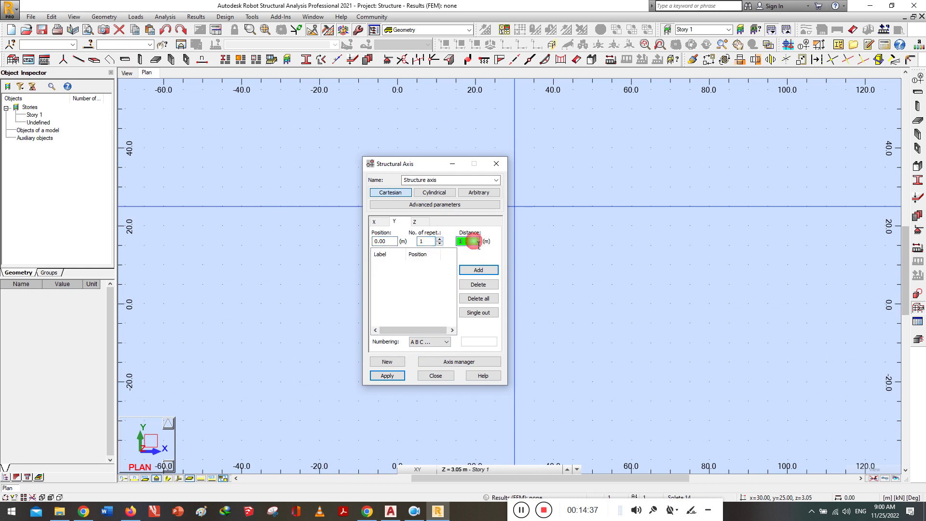
pyautogui.click(355, 233)
pyautogui.write('6')
pyautogui.click(356, 261)
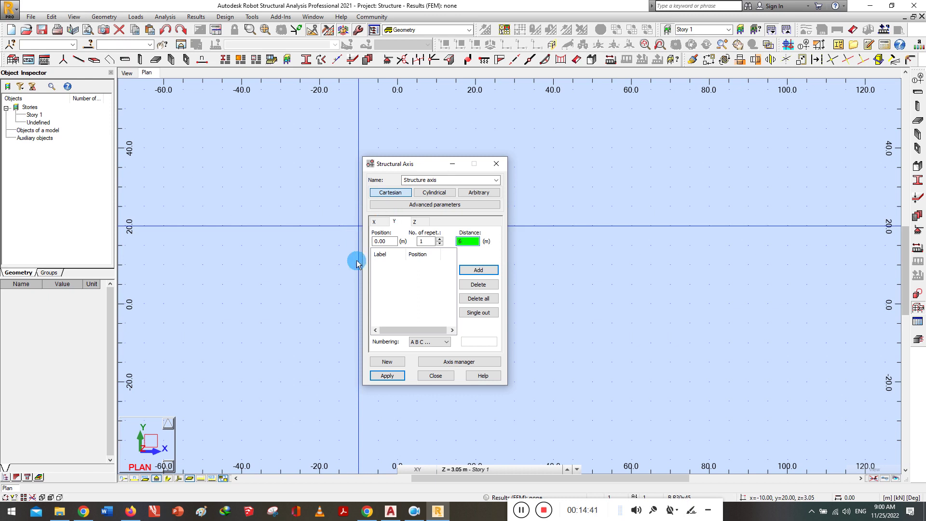
pyautogui.click(475, 269)
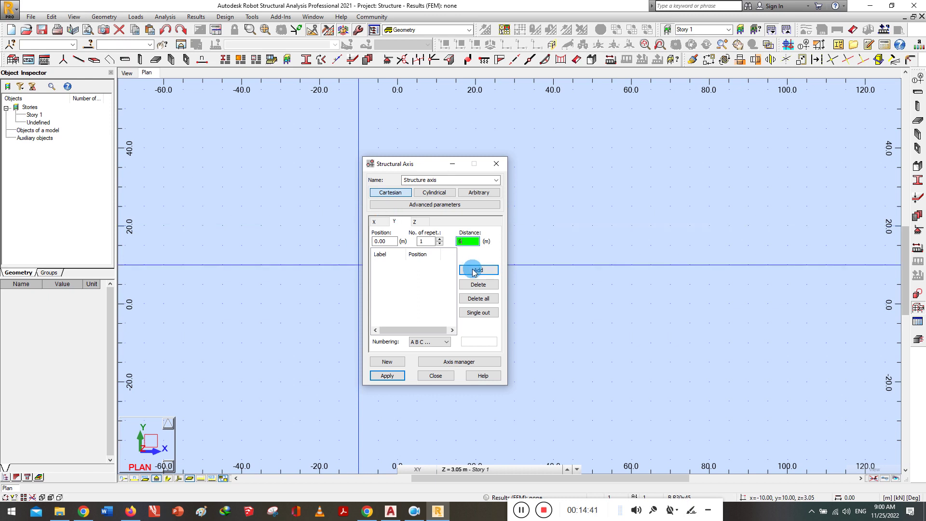
# Add Y-direction axis C 7.5 m beyond axis B
pyautogui.click(459, 241)
pyautogui.click(448, 246)
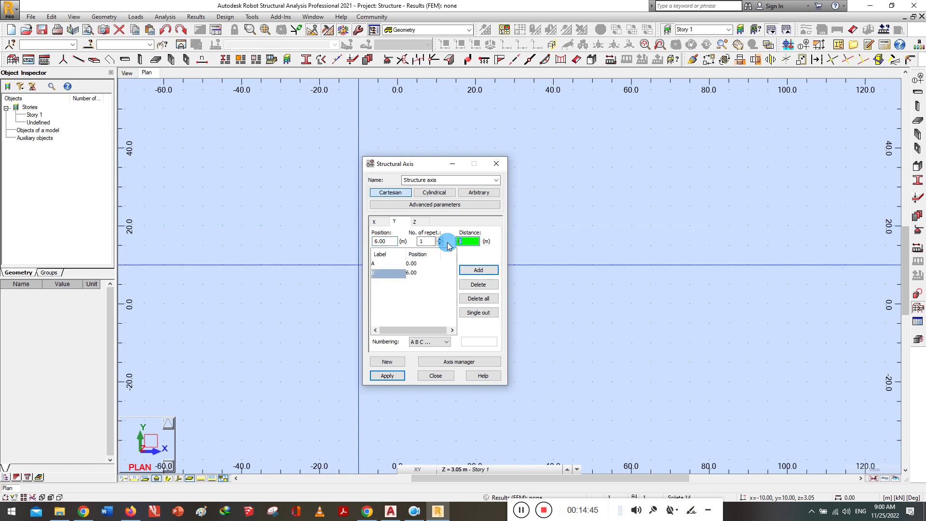
pyautogui.click(448, 246)
pyautogui.write('7.5')
pyautogui.click(478, 270)
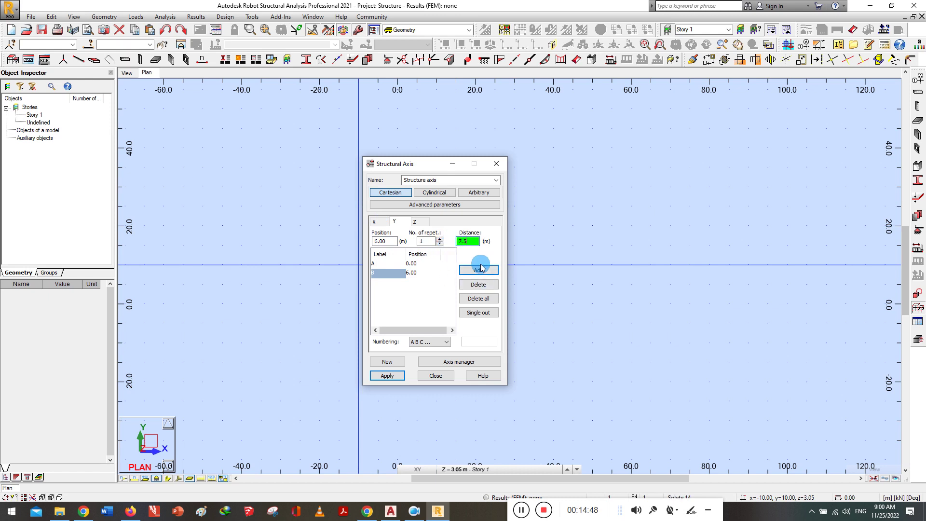
# Add Y-direction axis D 5 m beyond axis C
pyautogui.click(478, 246)
pyautogui.moveTo(478, 246); pyautogui.dragTo(455, 244)
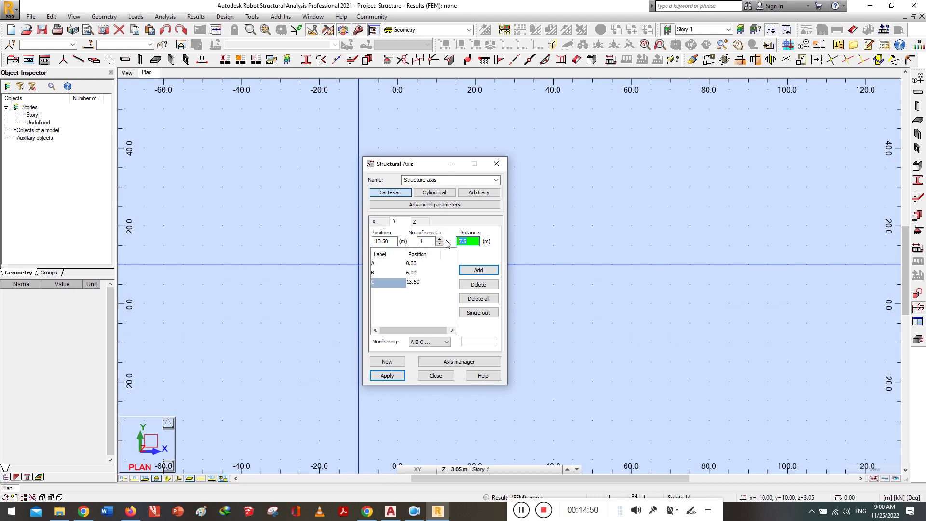
pyautogui.write('5')
pyautogui.click(479, 269)
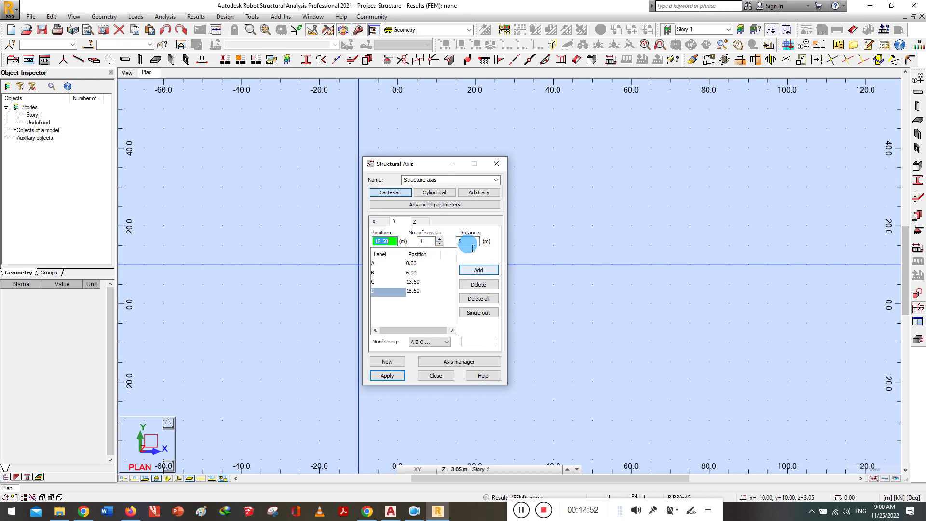
# Add Y-direction axis E 2.5 m beyond axis D
pyautogui.moveTo(478, 242); pyautogui.dragTo(451, 246)
pyautogui.click(431, 235)
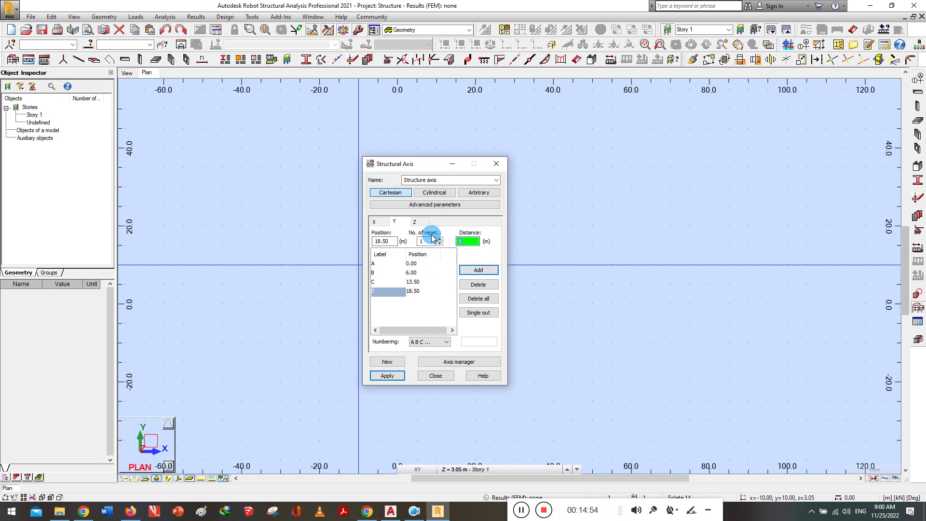
pyautogui.write('2.')
pyautogui.click(478, 270)
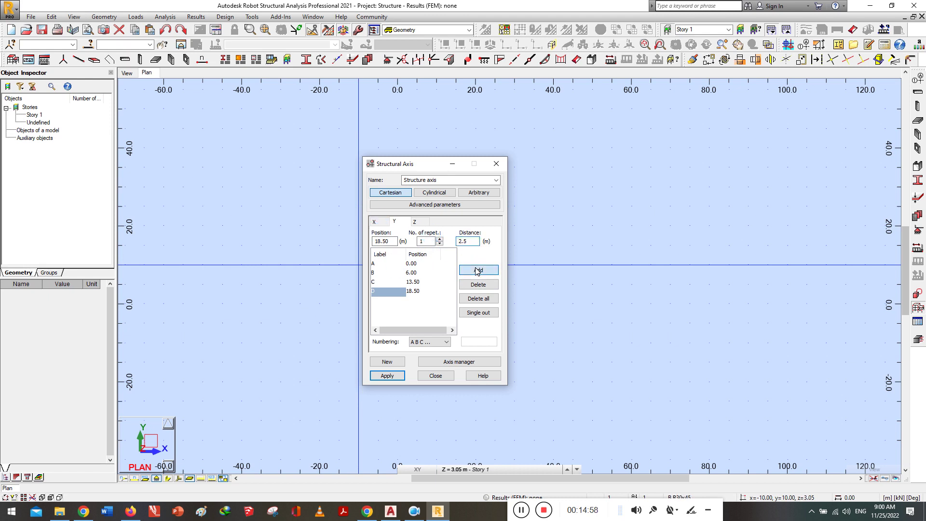
pyautogui.click(390, 288)
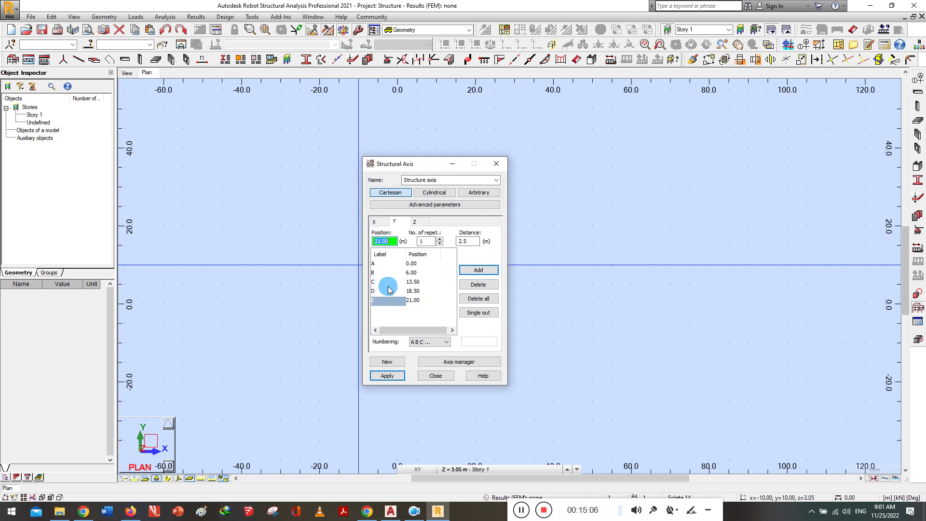
# For the Z direction, turn off the stories and set three repetitions from position 0.00 at a distance of 3.5 m
pyautogui.click(415, 222)
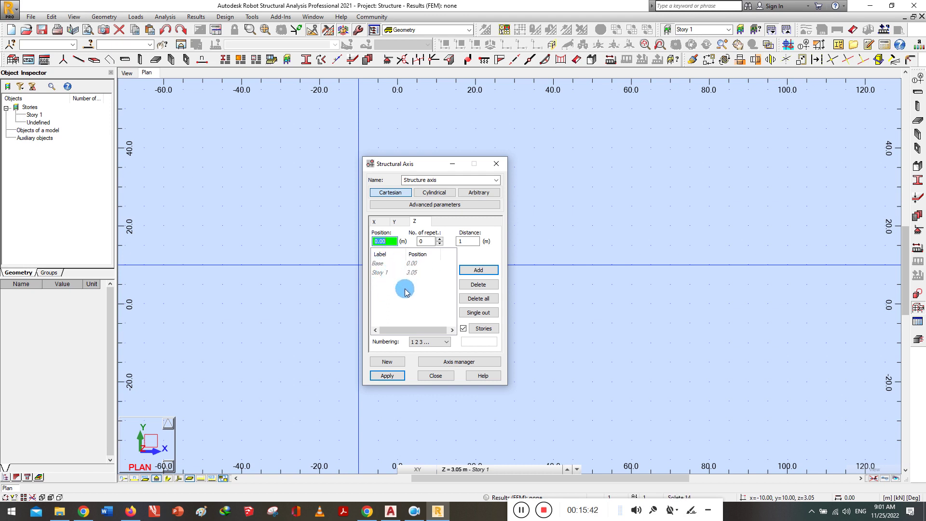
pyautogui.click(463, 329)
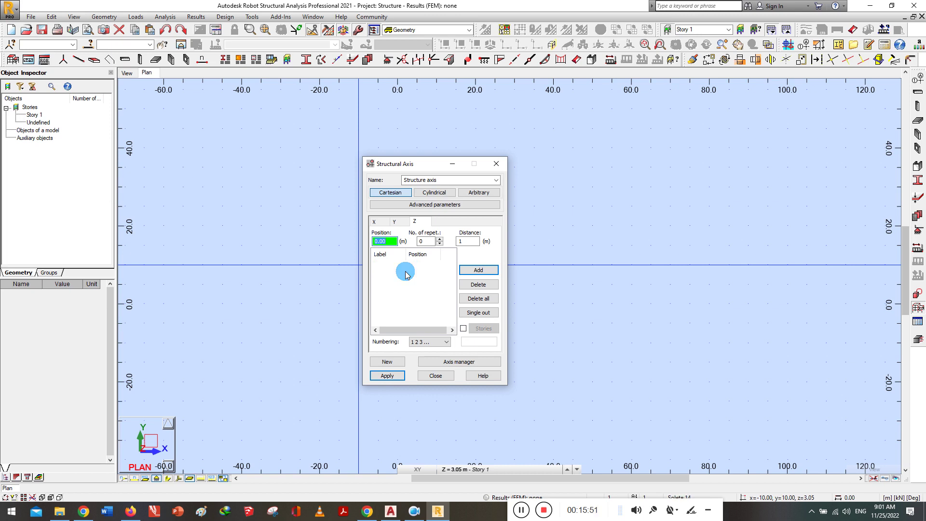
pyautogui.click(396, 242)
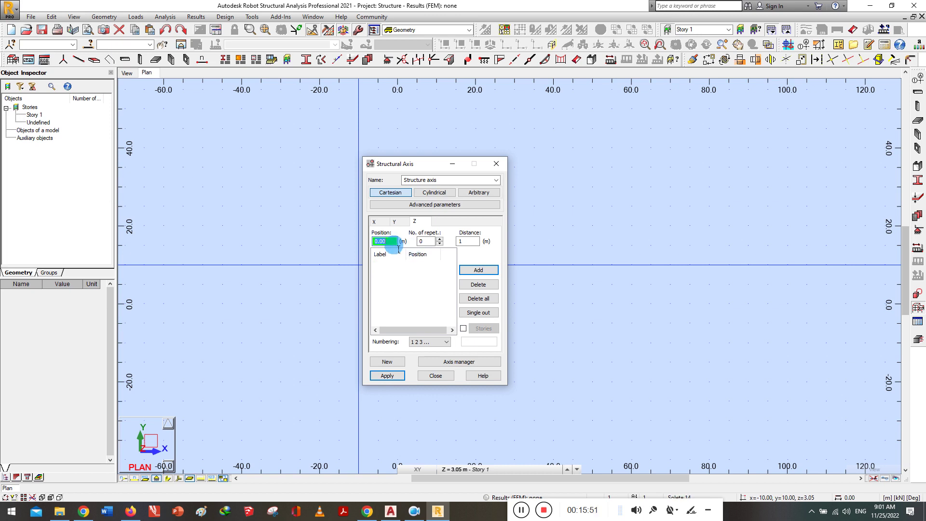
pyautogui.click(440, 239)
pyautogui.click(439, 239)
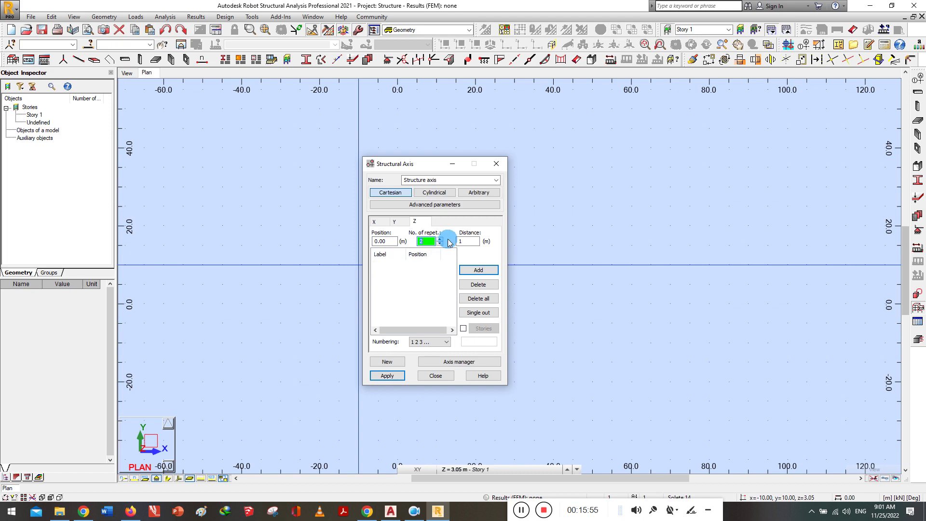
pyautogui.click(439, 239)
pyautogui.click(475, 242)
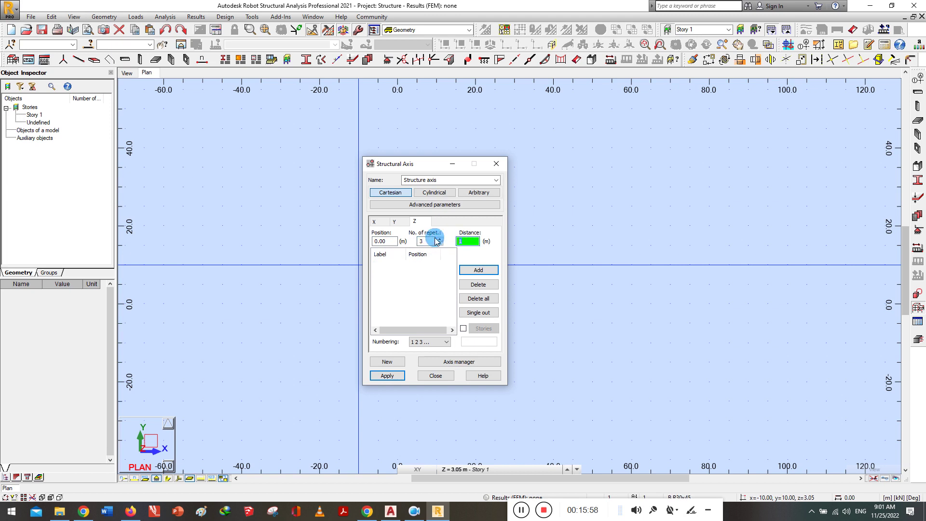
pyautogui.write('3.5')
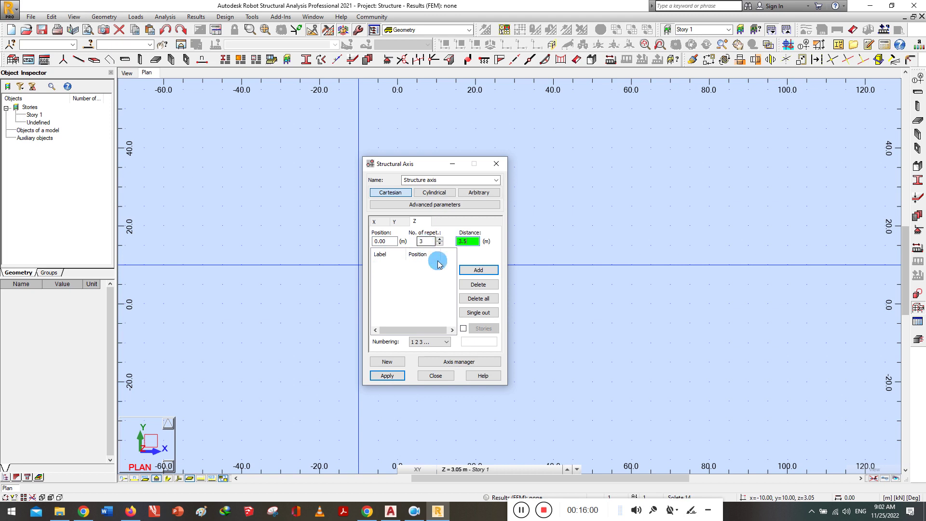
# Number the Z-direction levels by Value and add them to the axis list
pyautogui.click(427, 342)
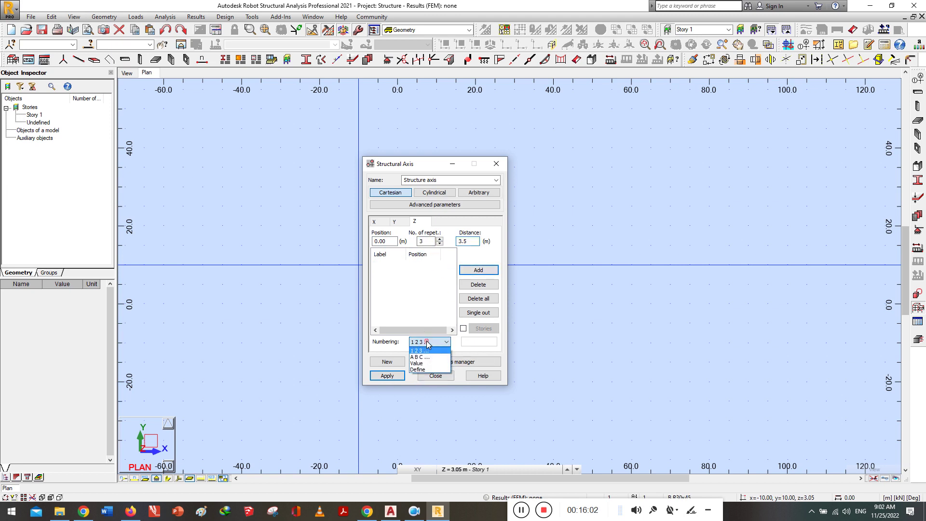
pyautogui.click(417, 363)
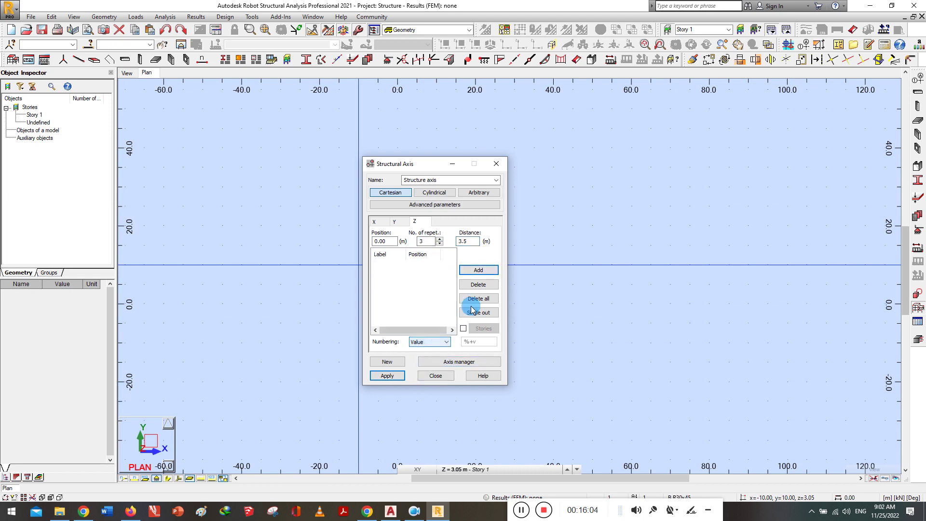
pyautogui.click(476, 270)
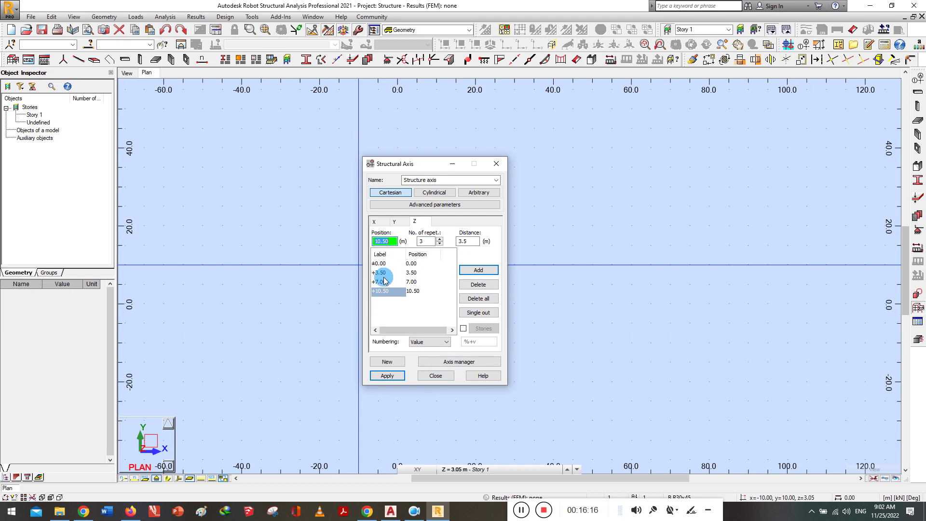
# Apply the structural axis grid to the model and check it in the 3D view before returning to the plan
pyautogui.click(388, 376)
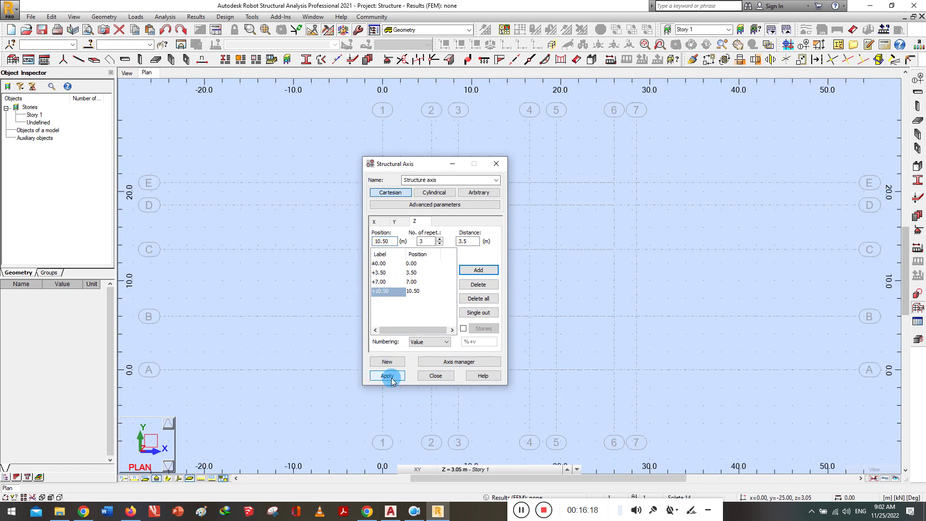
pyautogui.click(433, 376)
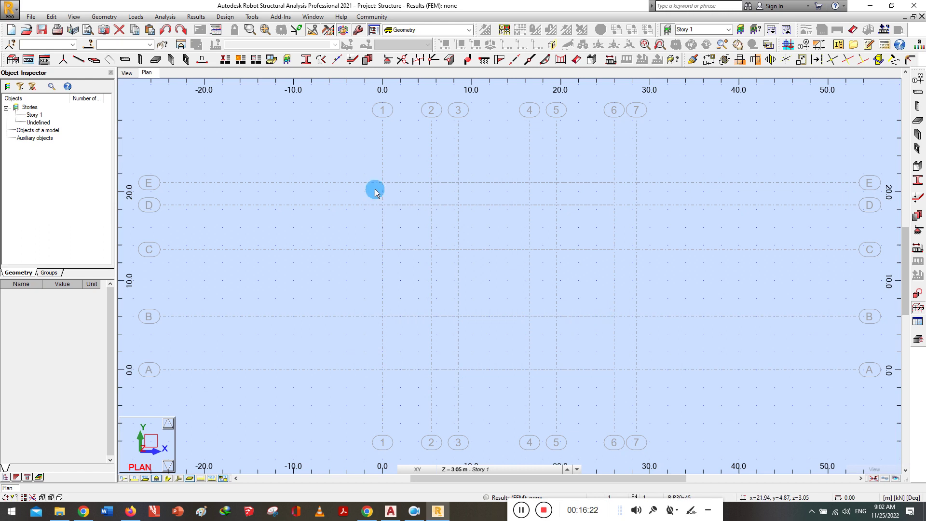
pyautogui.click(127, 73)
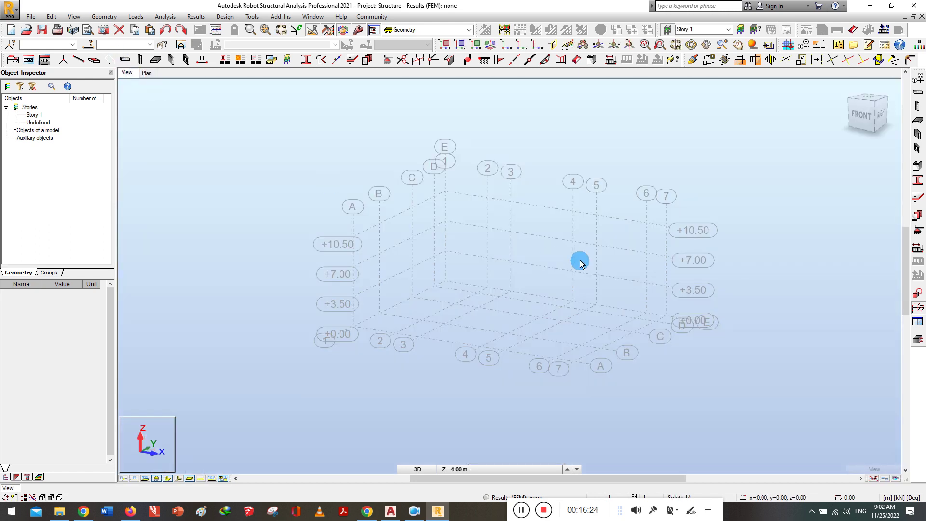
pyautogui.scroll(2, 581, 262)
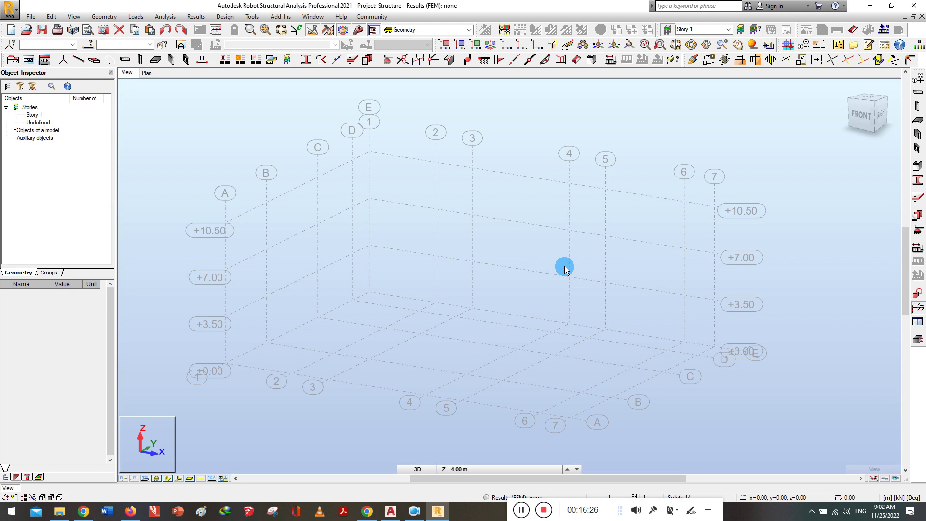
pyautogui.click(147, 77)
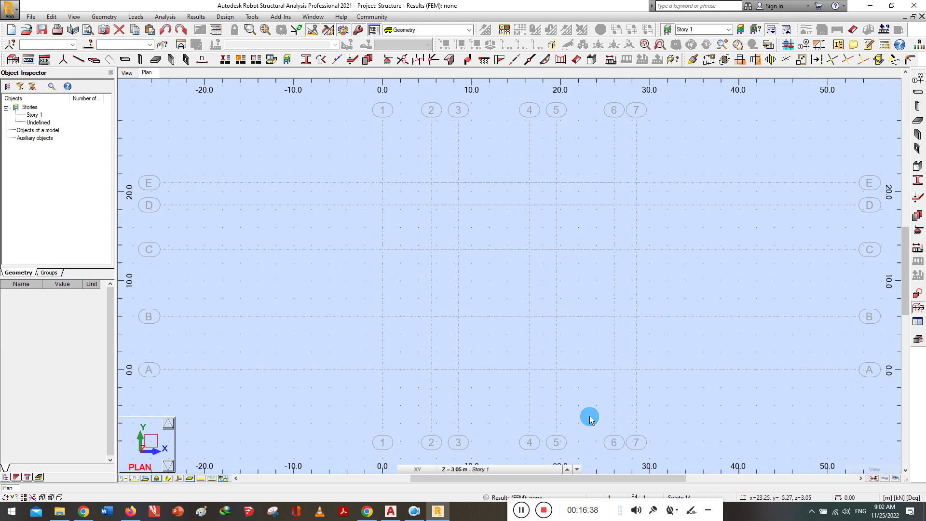
pyautogui.click(550, 469)
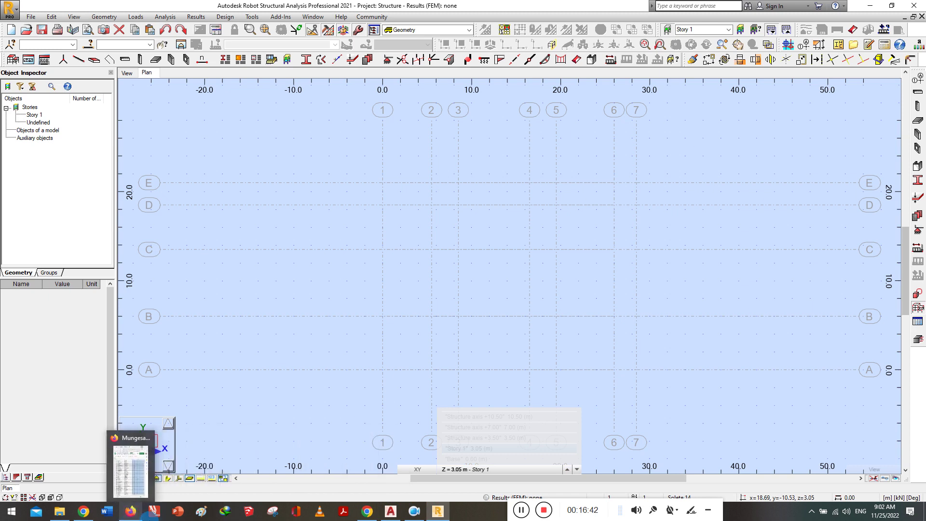
pyautogui.click(130, 513)
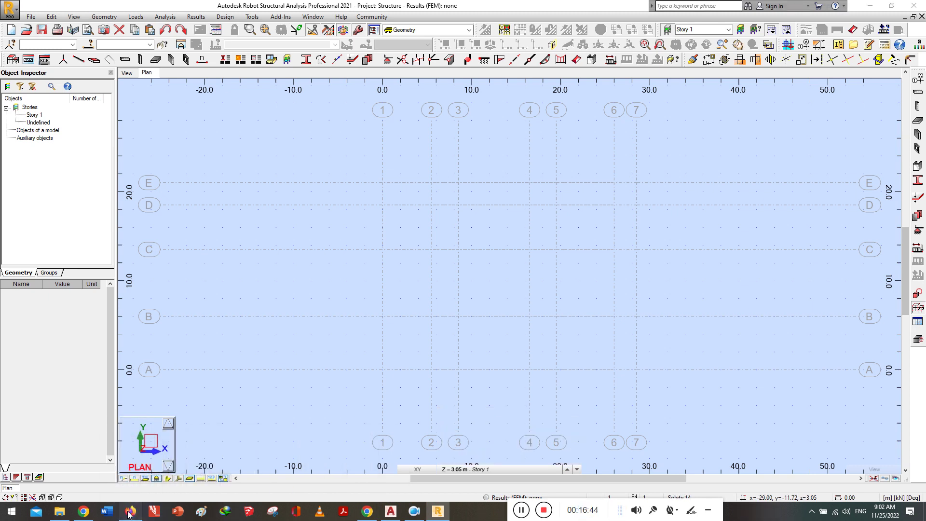
pyautogui.click(129, 513)
pyautogui.click(337, 353)
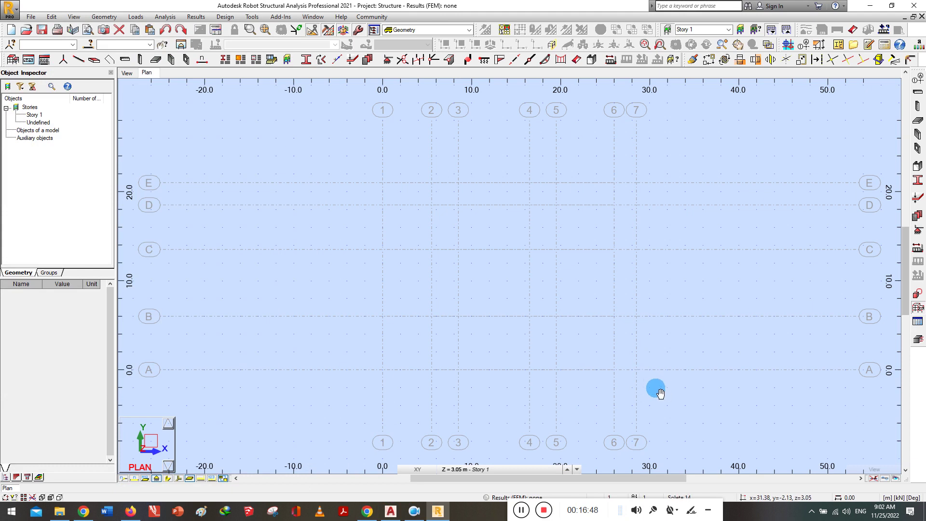
pyautogui.moveTo(660, 394); pyautogui.dragTo(634, 393, button='middle')
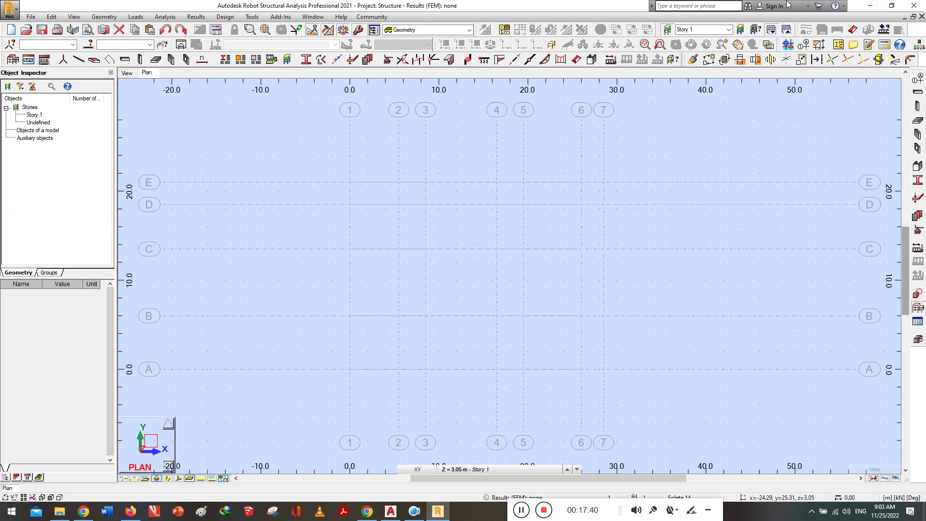
# Restore the program window from full screen and resize it so that it fits above the taskbar
pyautogui.click(891, 6)
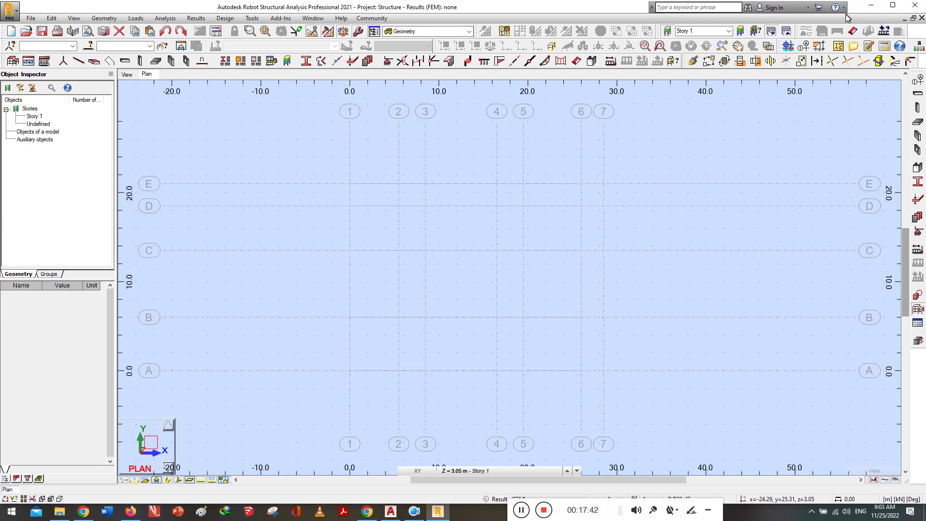
pyautogui.moveTo(845, 15); pyautogui.dragTo(824, 19)
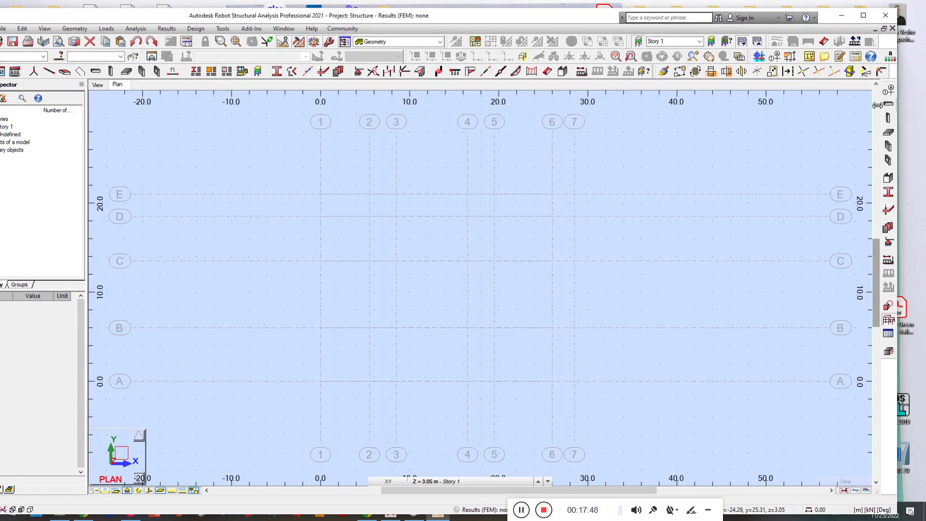
pyautogui.moveTo(877, 105); pyautogui.dragTo(836, 106)
pyautogui.moveTo(465, 21); pyautogui.dragTo(500, 31)
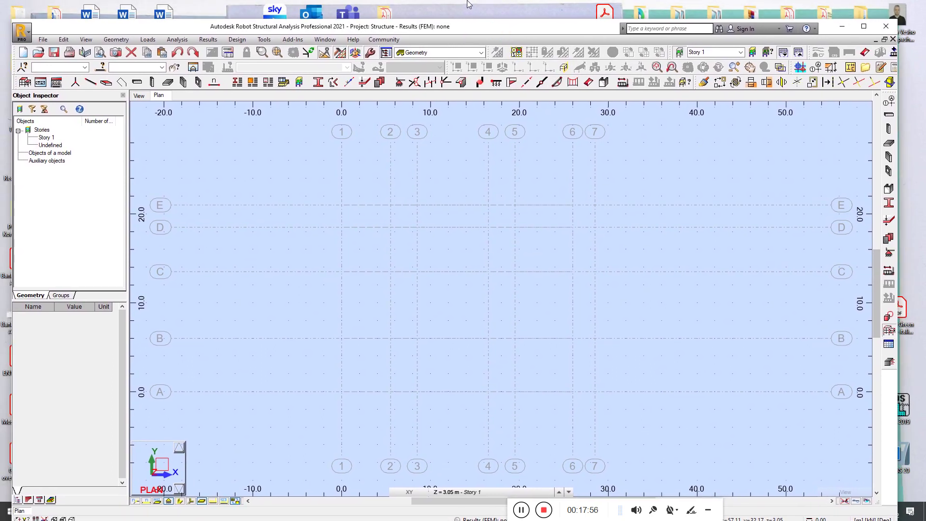
pyautogui.click(11, 166)
pyautogui.moveTo(16, 168); pyautogui.dragTo(28, 167)
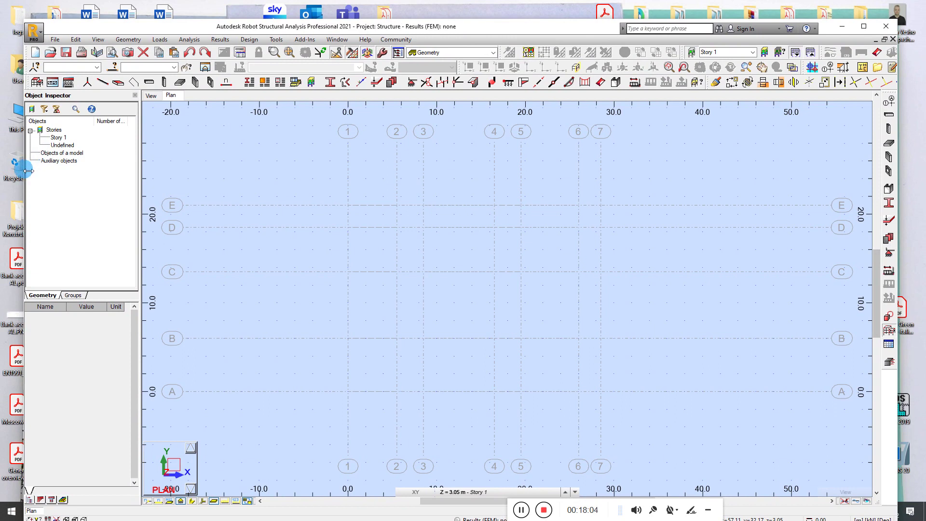
pyautogui.moveTo(28, 171)
pyautogui.mouseDown()
pyautogui.moveTo(48, 170)
pyautogui.moveTo(31, 170)
pyautogui.mouseUp()
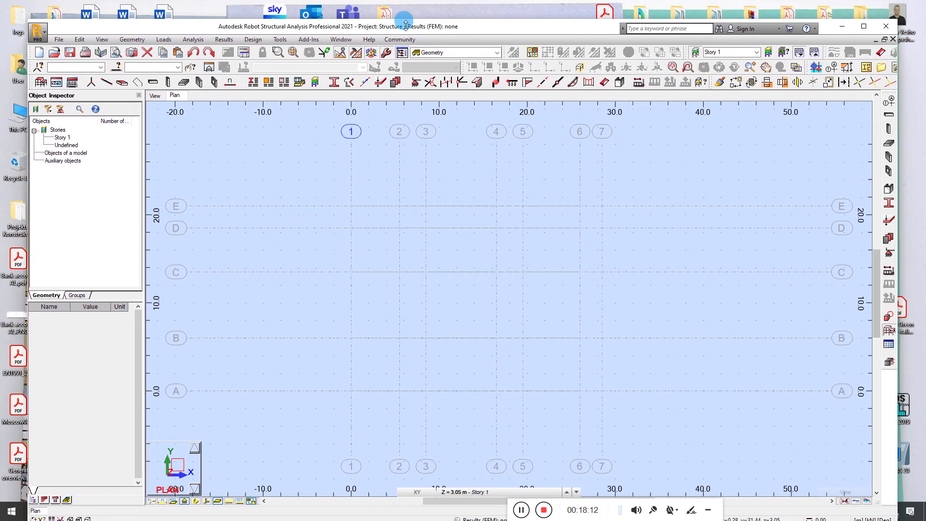
pyautogui.moveTo(404, 26)
pyautogui.mouseDown()
pyautogui.moveTo(404, 37)
pyautogui.moveTo(388, 32)
pyautogui.mouseUp()
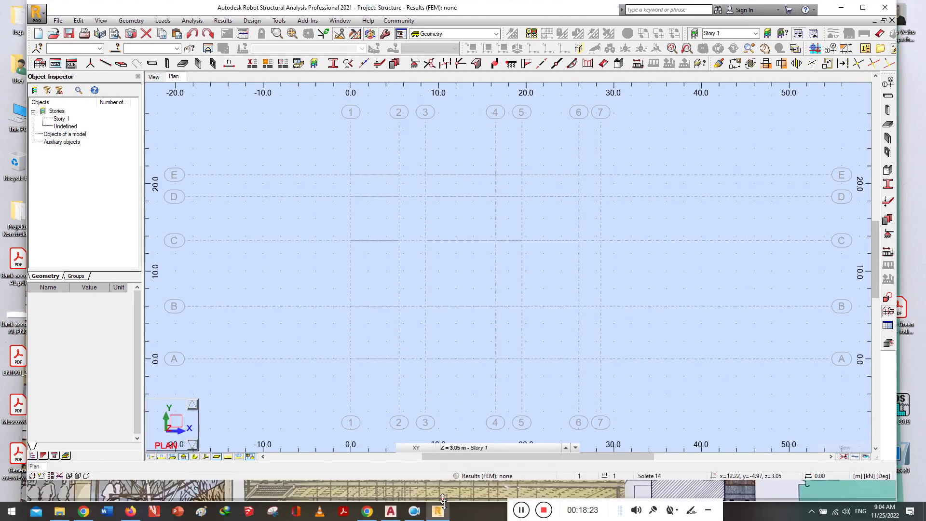
pyautogui.doubleClick(443, 500)
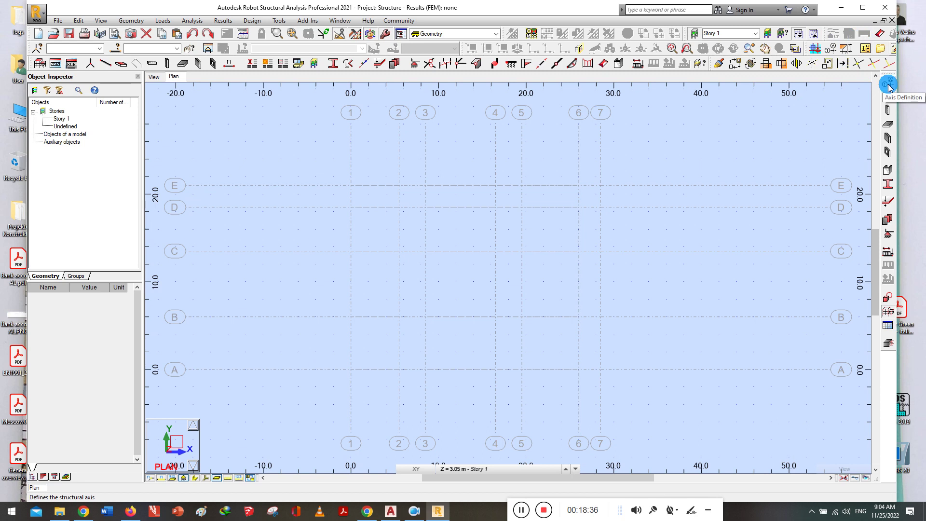
pyautogui.click(122, 23)
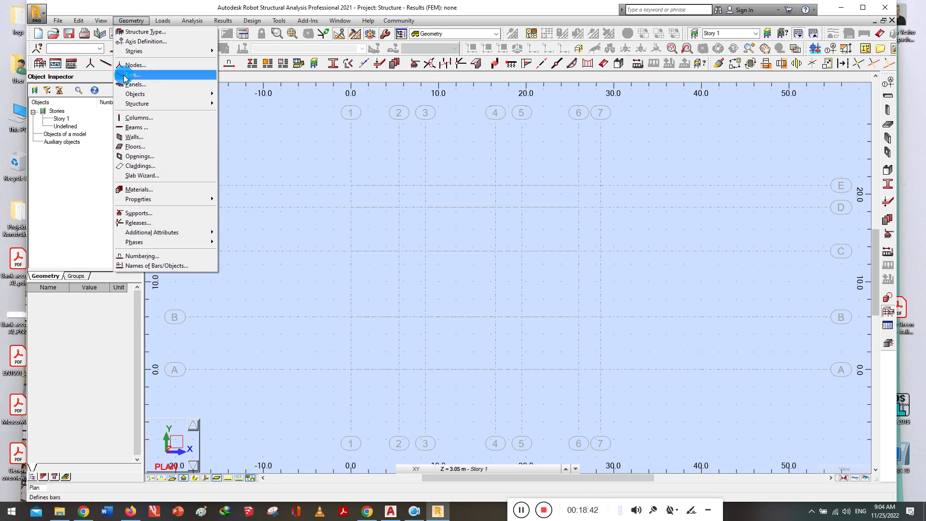
pyautogui.moveTo(159, 20)
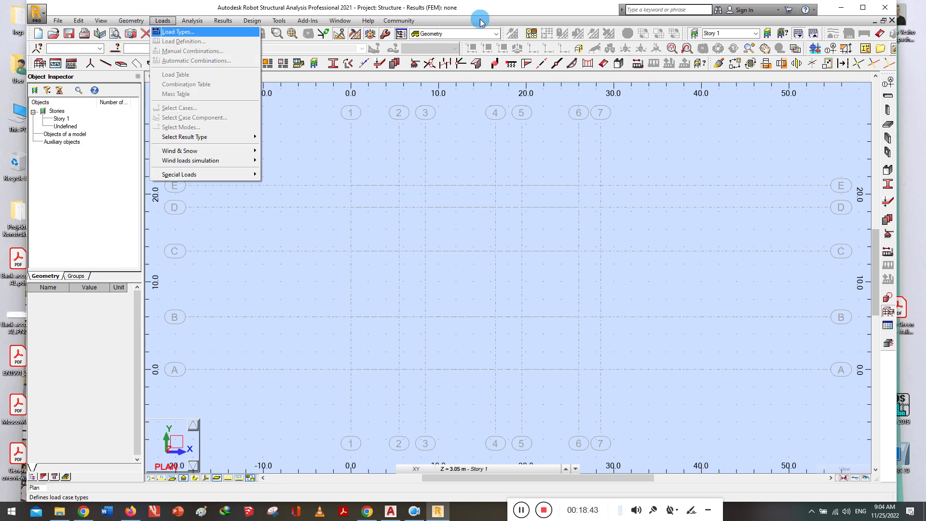
pyautogui.click(887, 186)
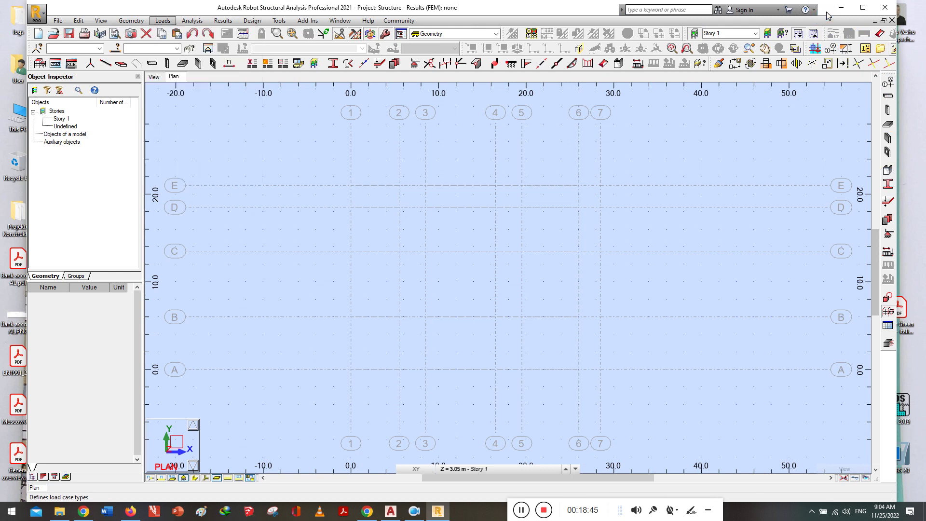
# Open the bar sections list and start defining a new section, placing both dialogs side by side over the plan
pyautogui.click(888, 184)
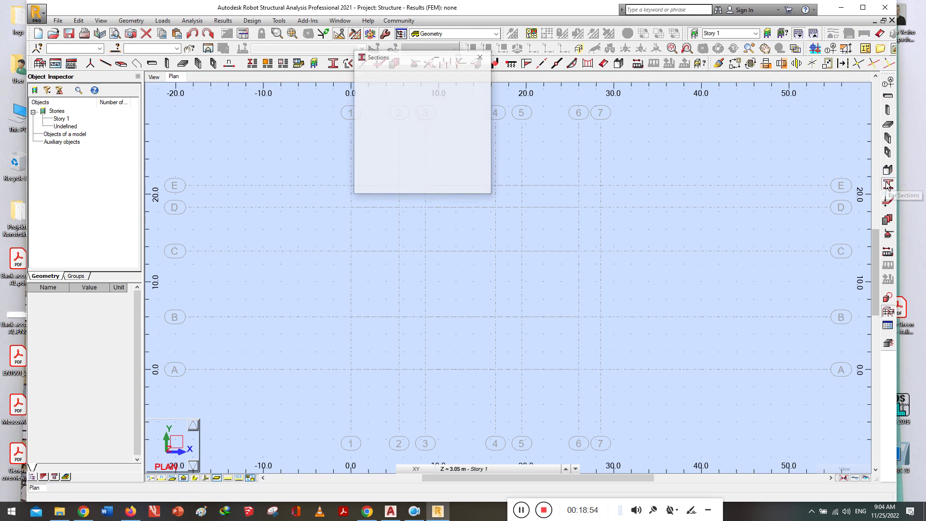
pyautogui.moveTo(404, 62); pyautogui.dragTo(297, 155)
pyautogui.click(317, 182)
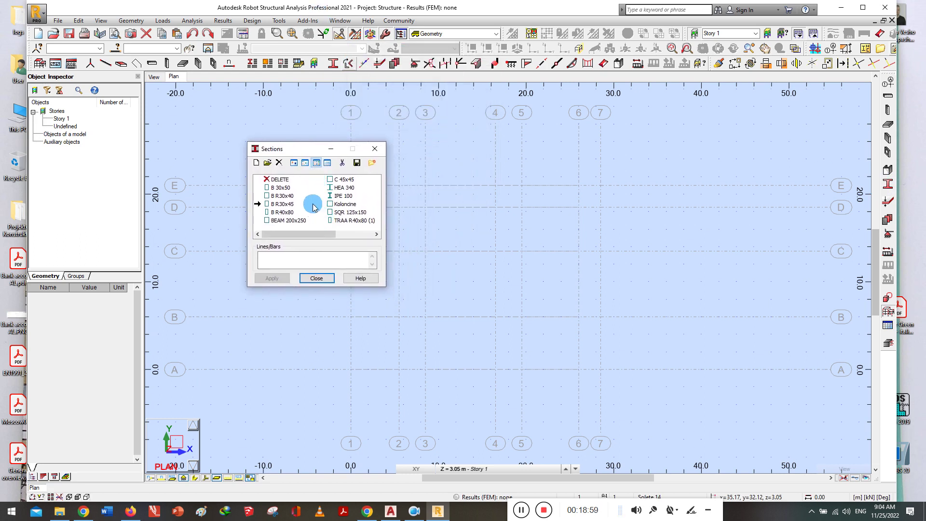
pyautogui.click(313, 205)
pyautogui.click(311, 205)
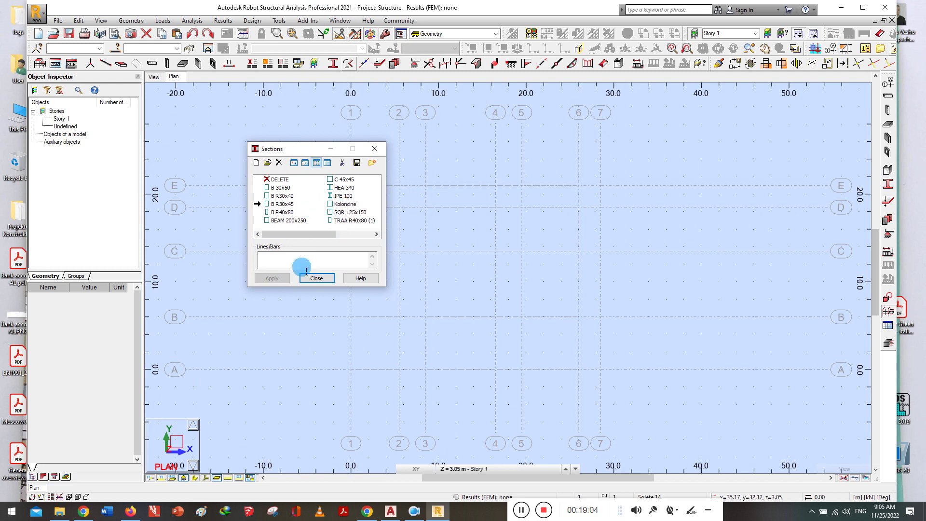
pyautogui.moveTo(305, 234); pyautogui.dragTo(265, 234)
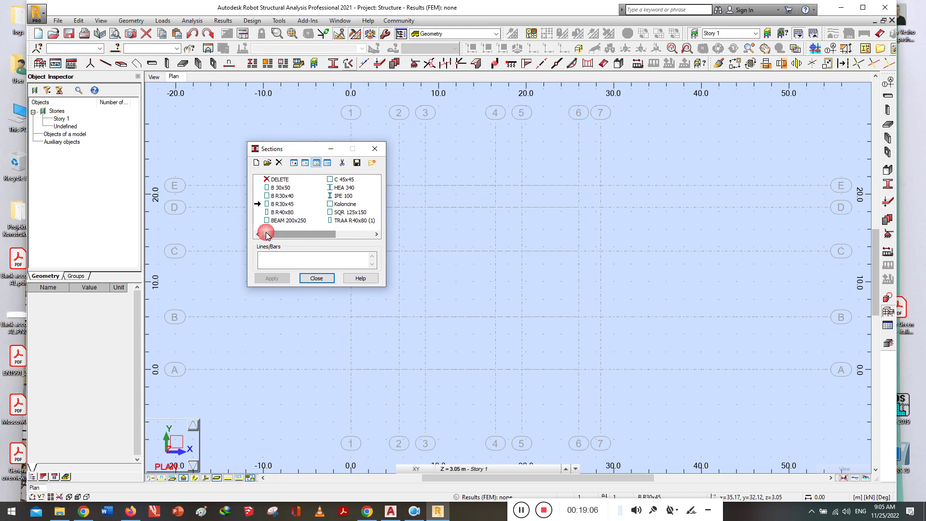
pyautogui.click(296, 196)
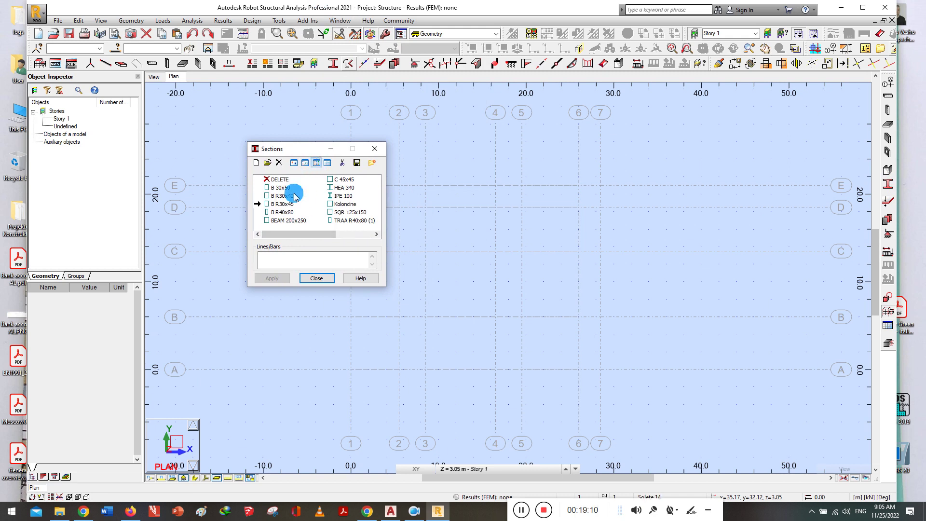
pyautogui.click(257, 163)
pyautogui.moveTo(338, 205); pyautogui.dragTo(501, 155)
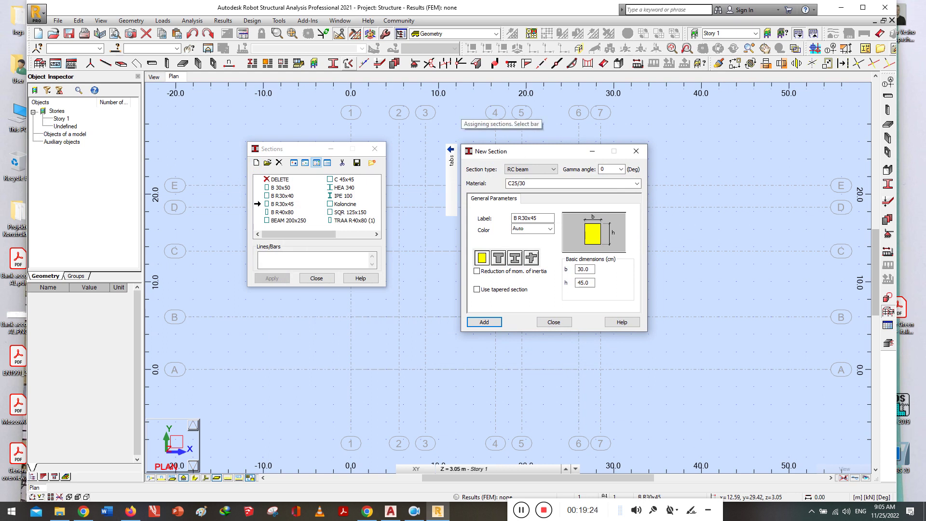
# Set the new section's type to RC column with C25/30 as its material
pyautogui.click(512, 169)
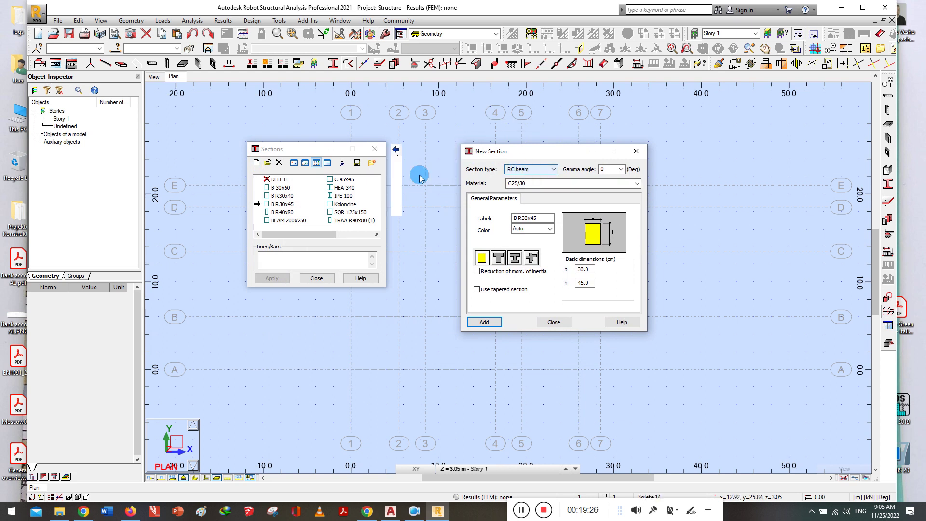
pyautogui.click(531, 169)
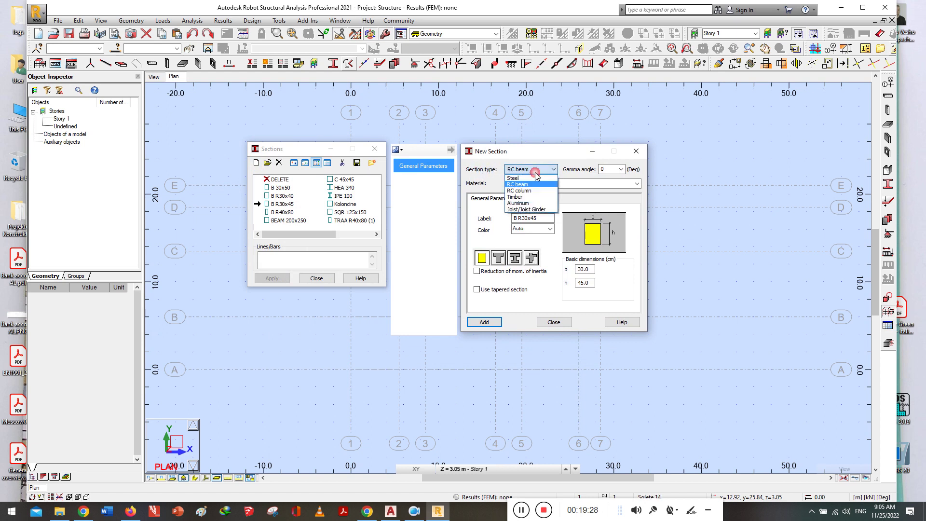
pyautogui.click(521, 191)
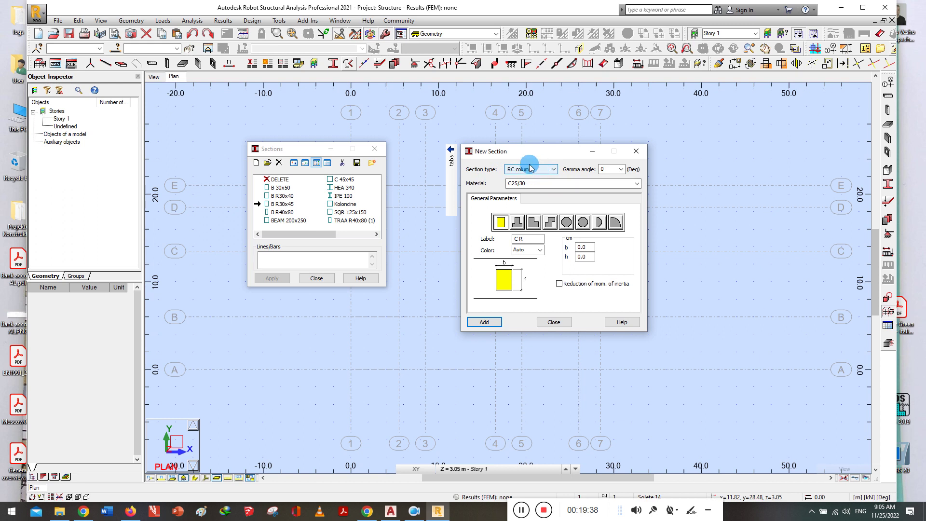
pyautogui.click(520, 183)
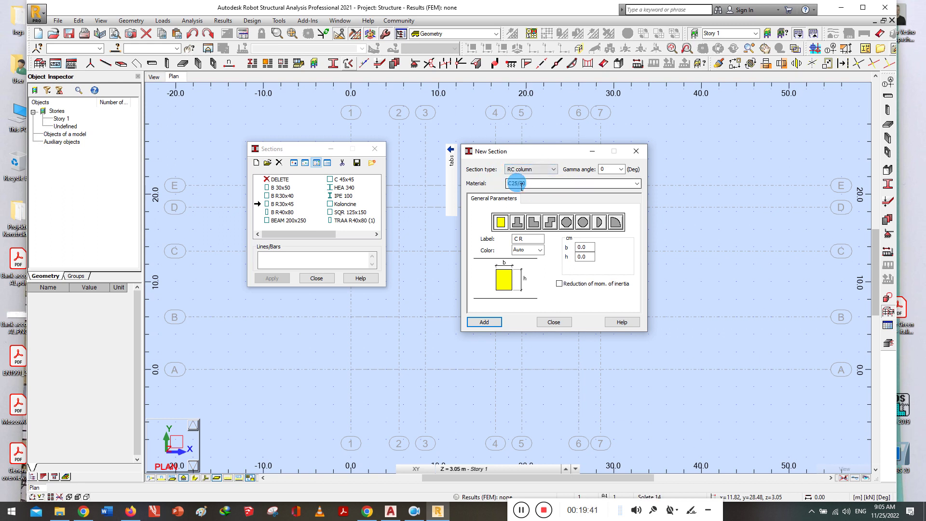
pyautogui.click(637, 185)
pyautogui.click(636, 184)
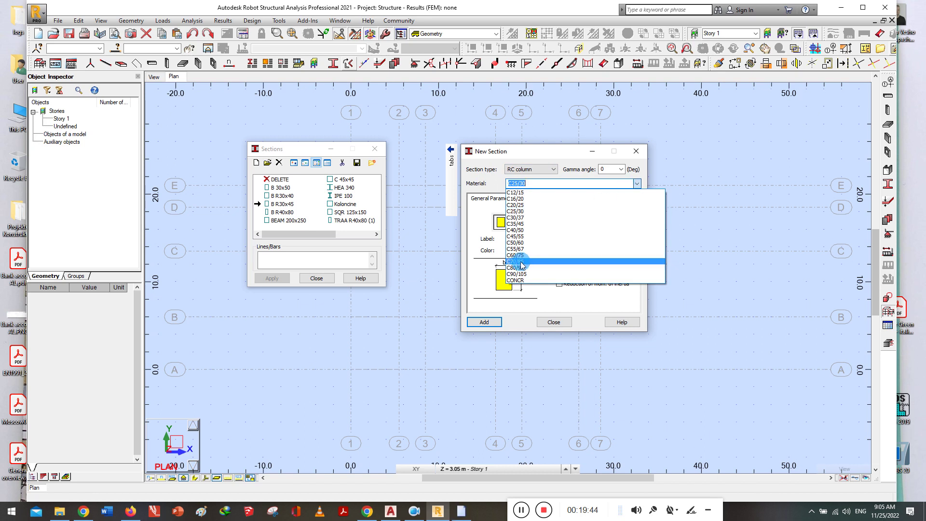
pyautogui.click(510, 281)
pyautogui.click(493, 185)
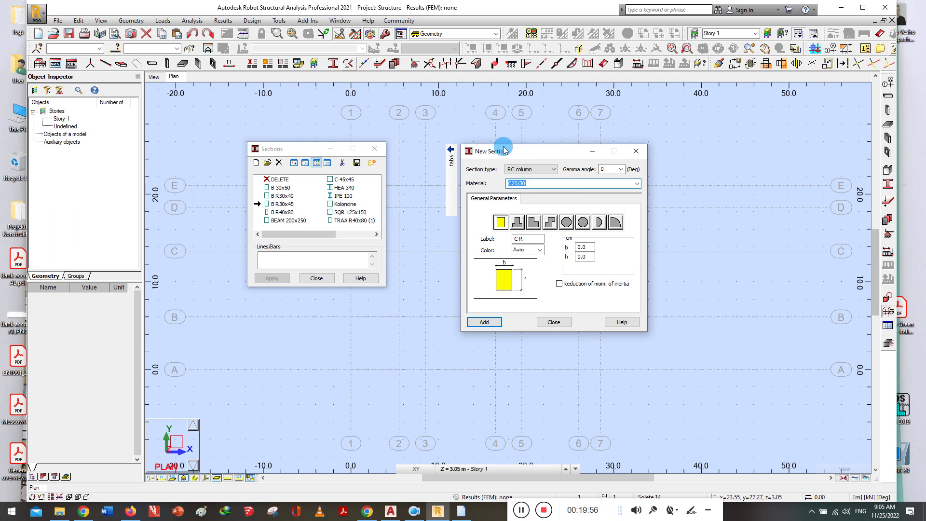
# Keep the rectangular shape for the new column section and label it "Kolona.30 x 30"
pyautogui.click(499, 222)
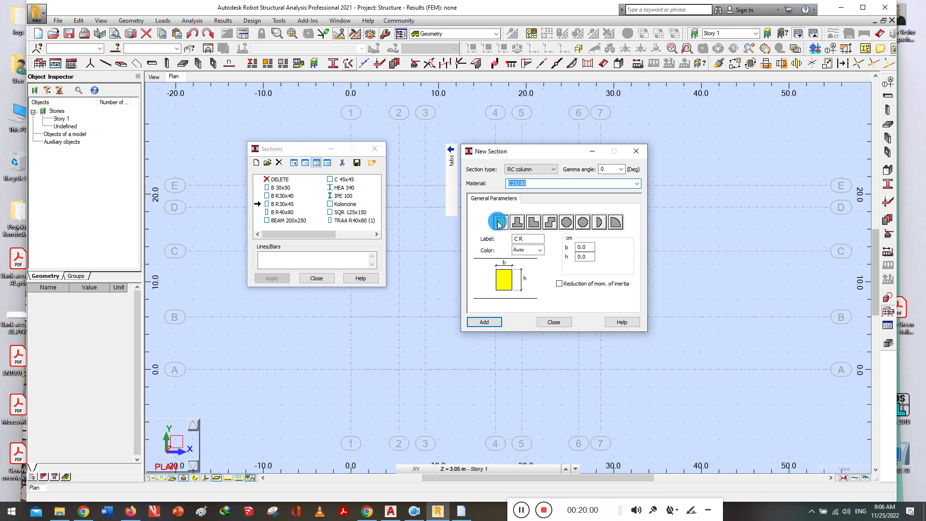
pyautogui.click(533, 223)
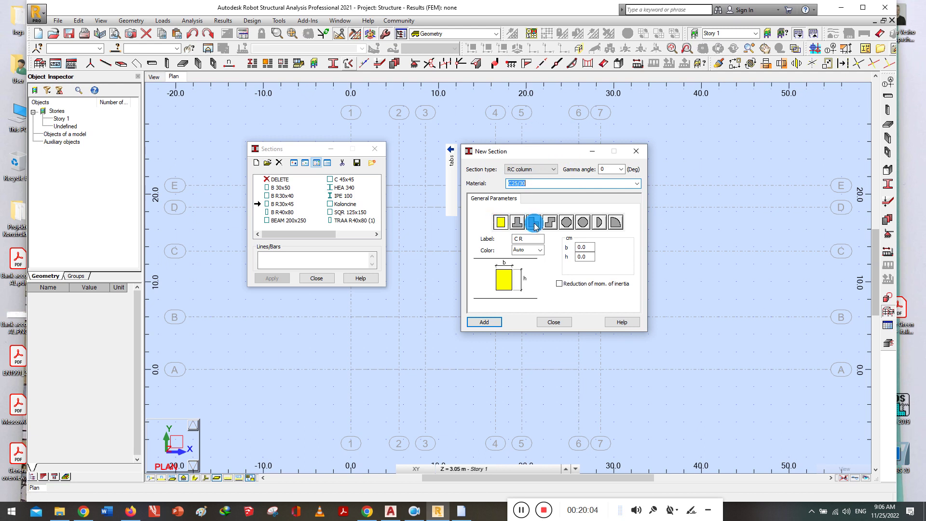
pyautogui.click(545, 223)
pyautogui.doubleClick(528, 238)
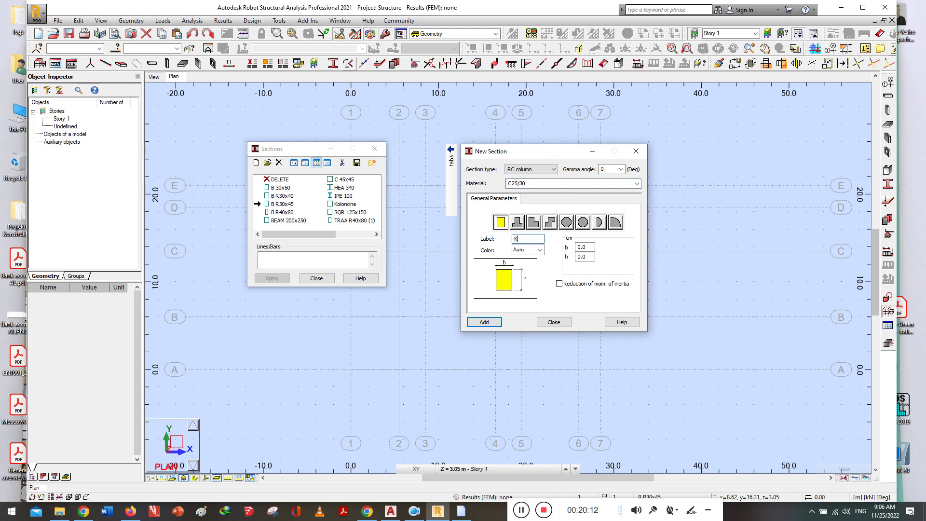
pyautogui.write('Kolona.30')
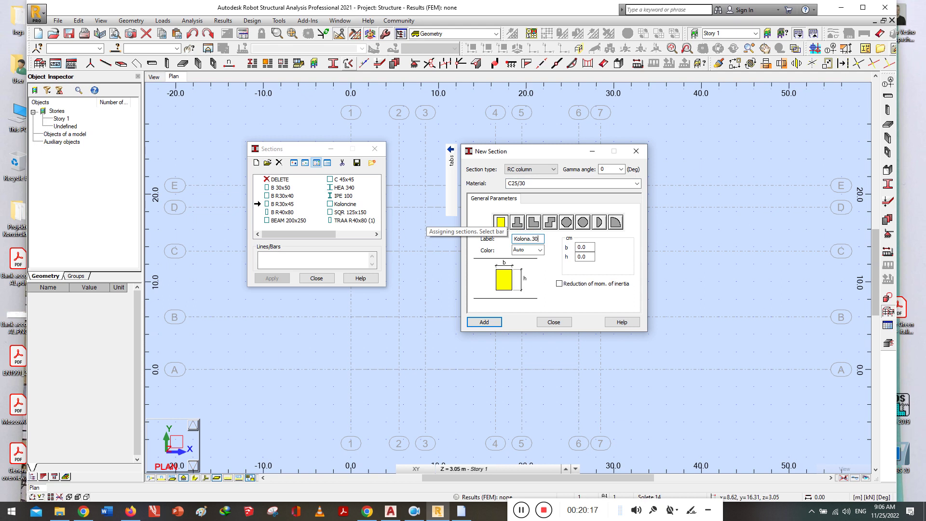
pyautogui.write(' x 30')
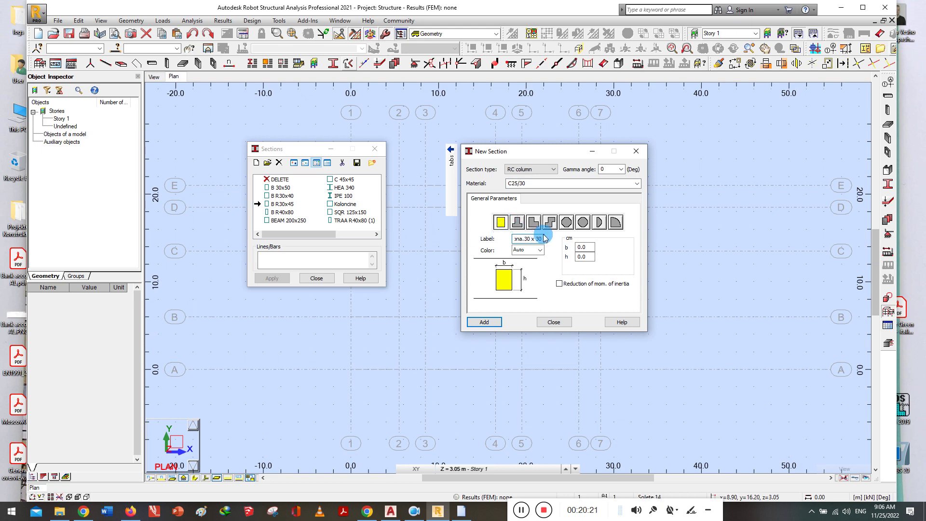
# Set the column section's b and h to 30 cm each and add it to the sections list
pyautogui.click(589, 247)
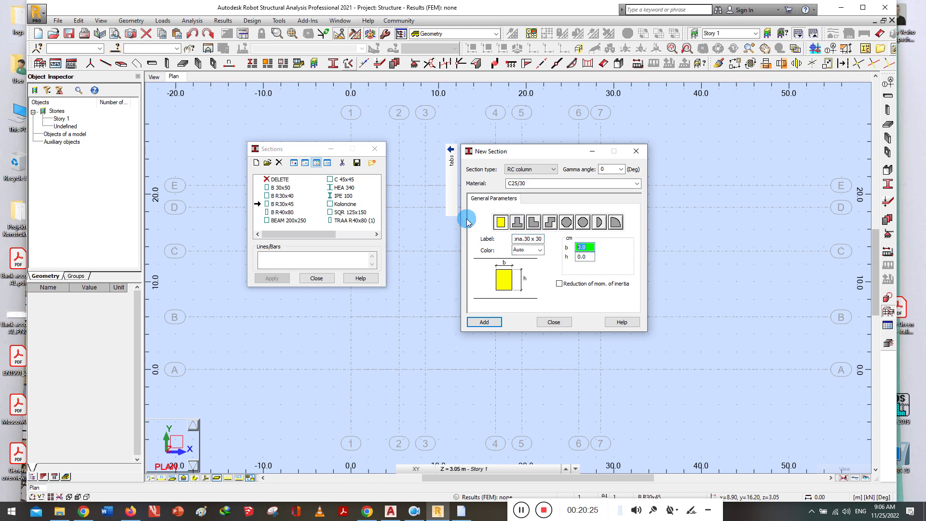
pyautogui.write('30')
pyautogui.click(584, 257)
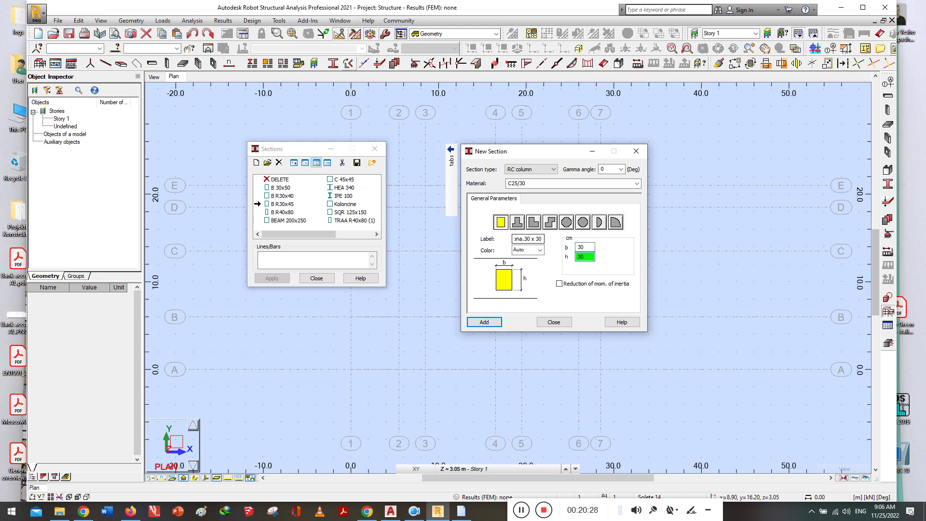
pyautogui.click(484, 323)
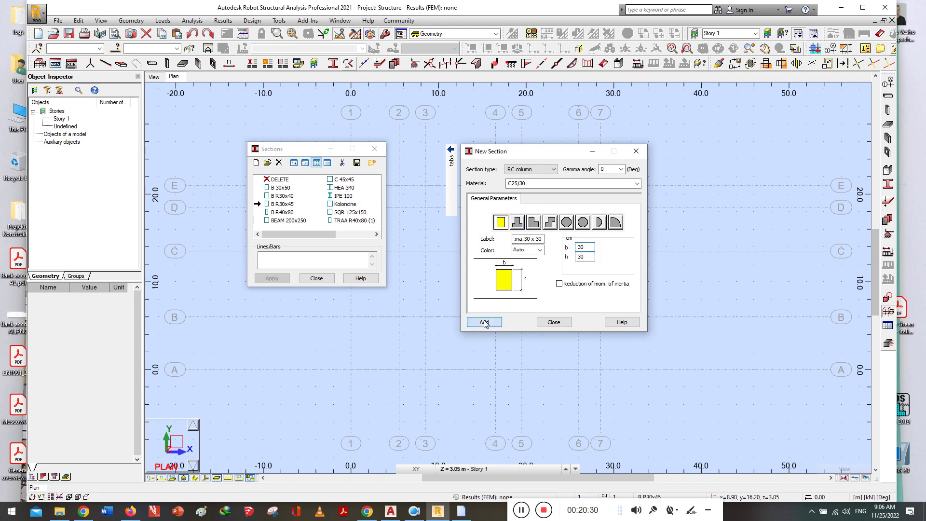
pyautogui.click(484, 323)
pyautogui.click(352, 204)
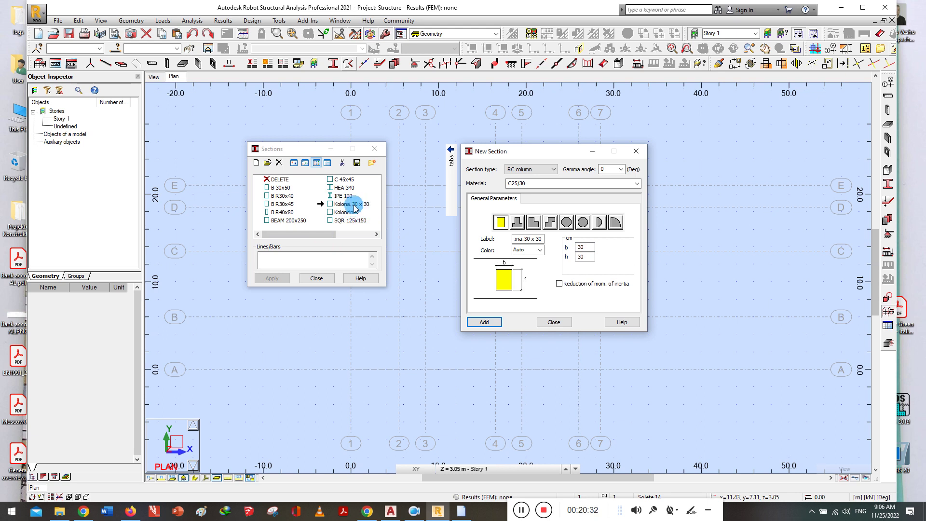
# Change the label to "Kolona.30 x 50" for a second rectangular column section
pyautogui.click(484, 211)
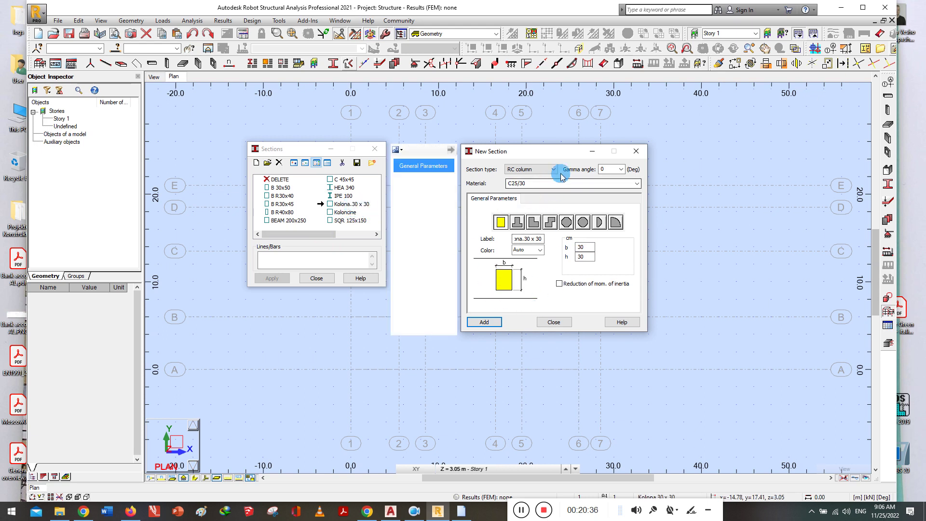
pyautogui.click(527, 240)
pyautogui.click(541, 239)
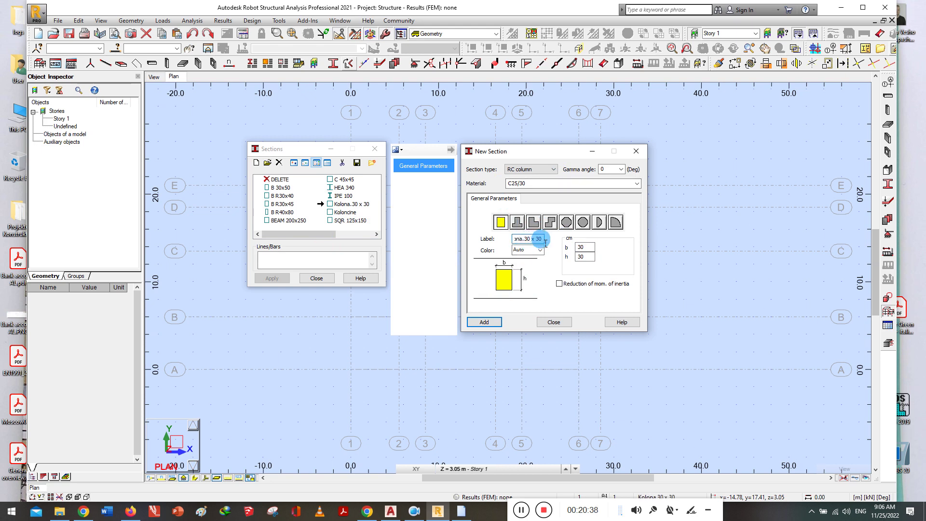
pyautogui.click(538, 240)
pyautogui.click(537, 240)
pyautogui.write('5')
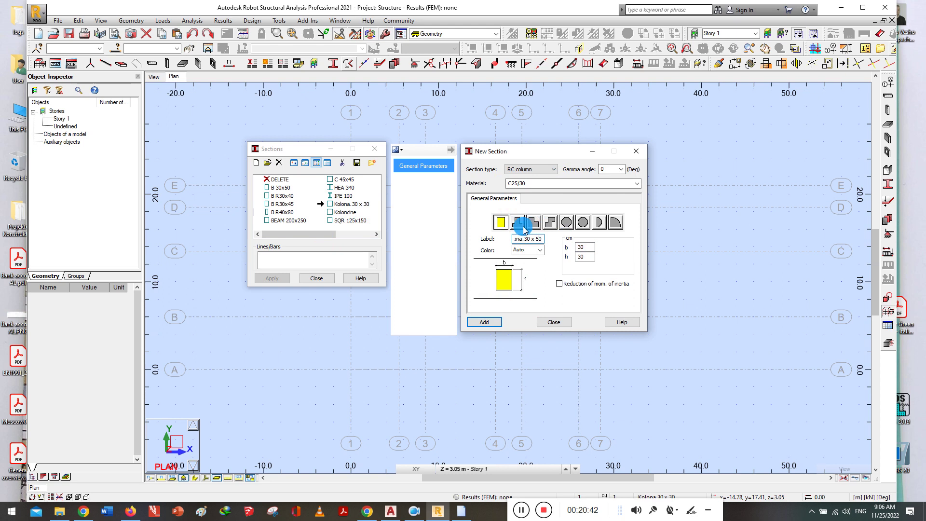
# Set the second column section's b to 30 cm and h to 50 cm, and add it to the sections list
pyautogui.doubleClick(592, 248)
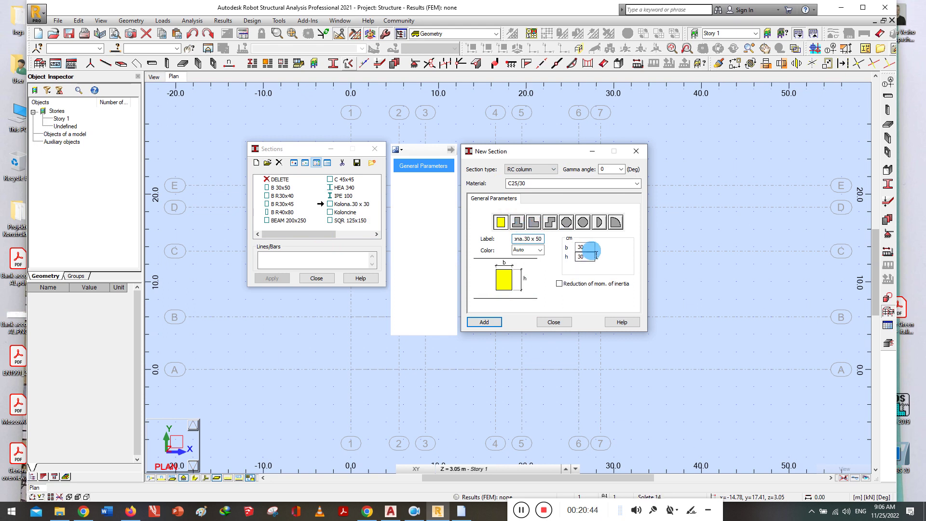
pyautogui.doubleClick(590, 258)
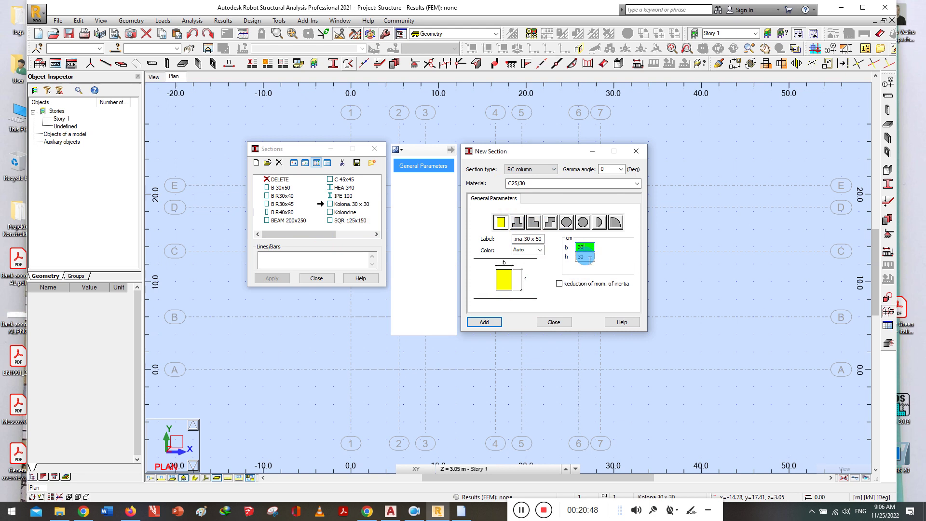
pyautogui.write('30')
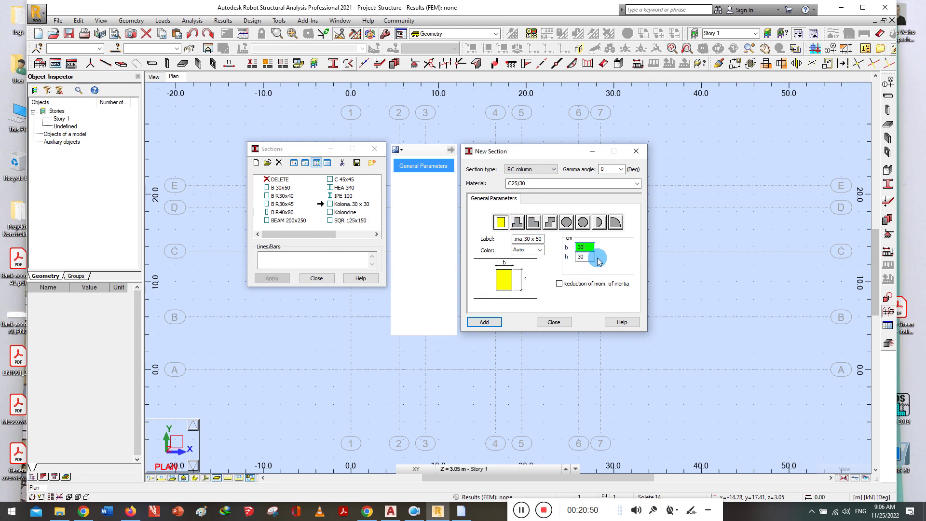
pyautogui.doubleClick(579, 259)
pyautogui.write('5')
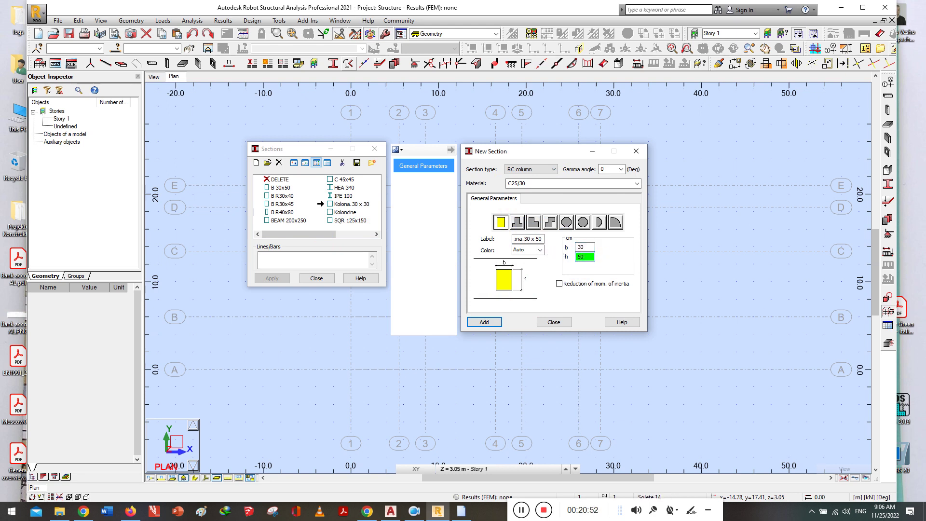
pyautogui.write('0')
pyautogui.click(484, 322)
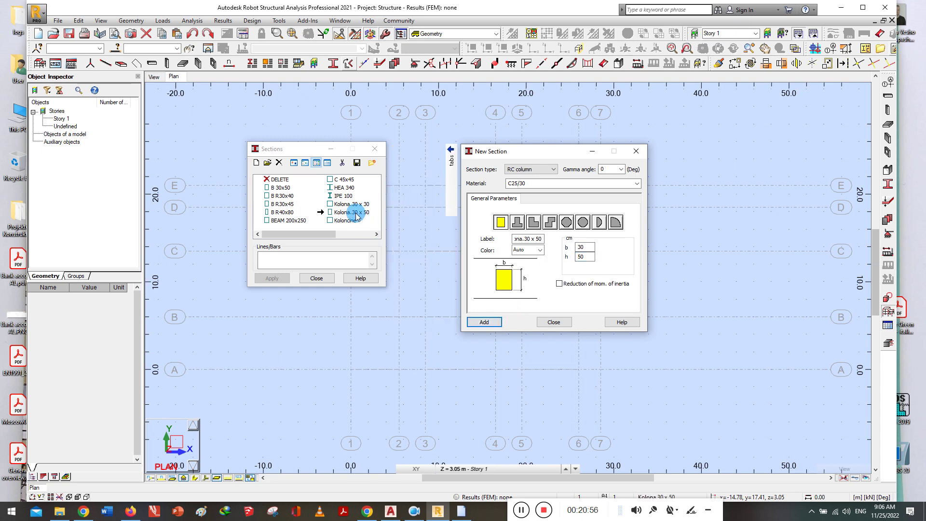
# Change the label to "Kolona.50 x 30" for a third rectangular column section
pyautogui.click(526, 239)
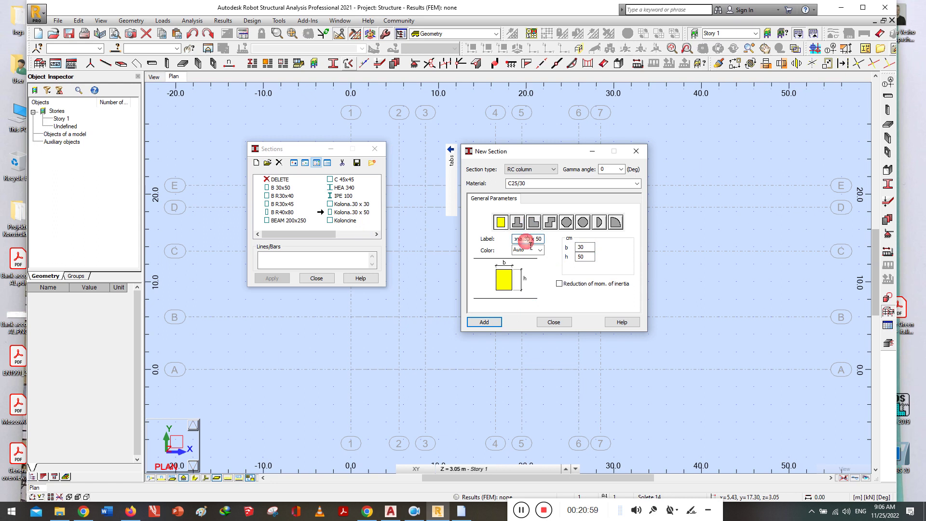
pyautogui.write('50')
pyautogui.doubleClick(542, 239)
pyautogui.write('3')
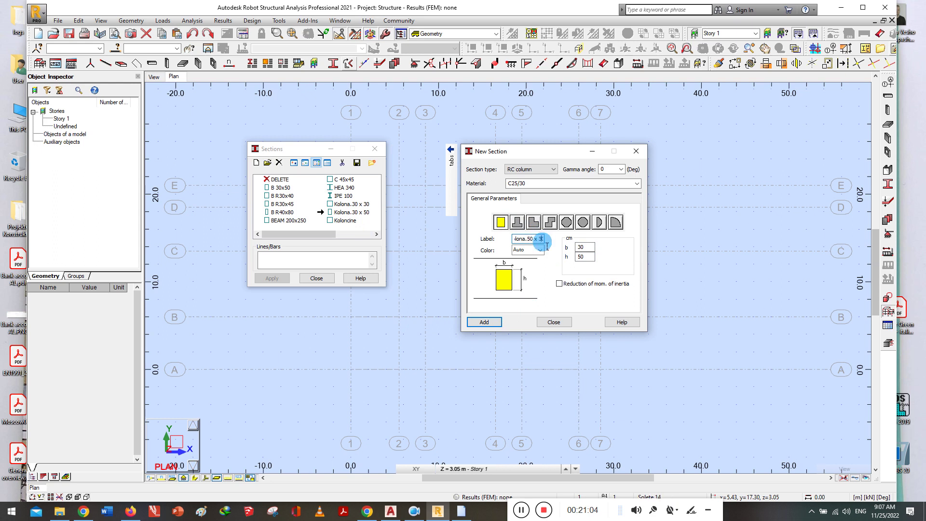
pyautogui.write('0')
# Set the third column section's b to 50 cm and h to 30 cm, and add it to the sections list
pyautogui.click(584, 247)
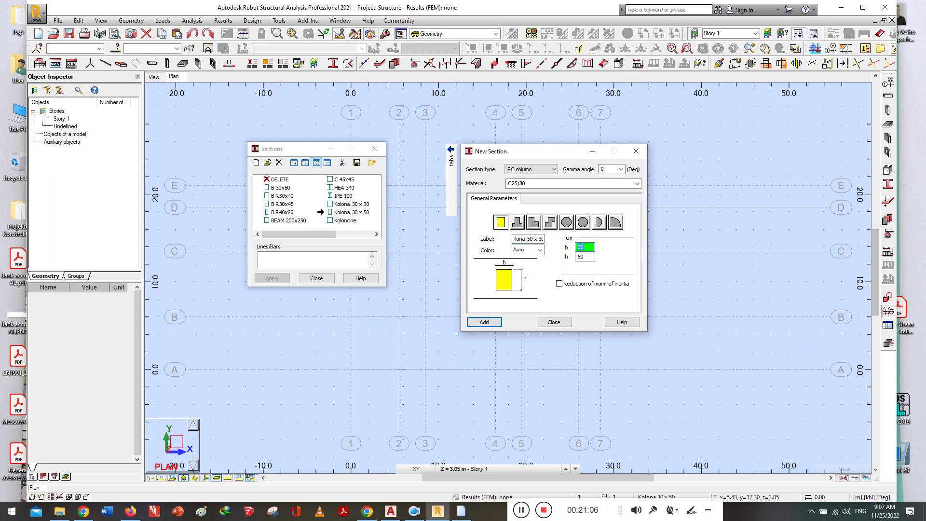
pyautogui.click(585, 256)
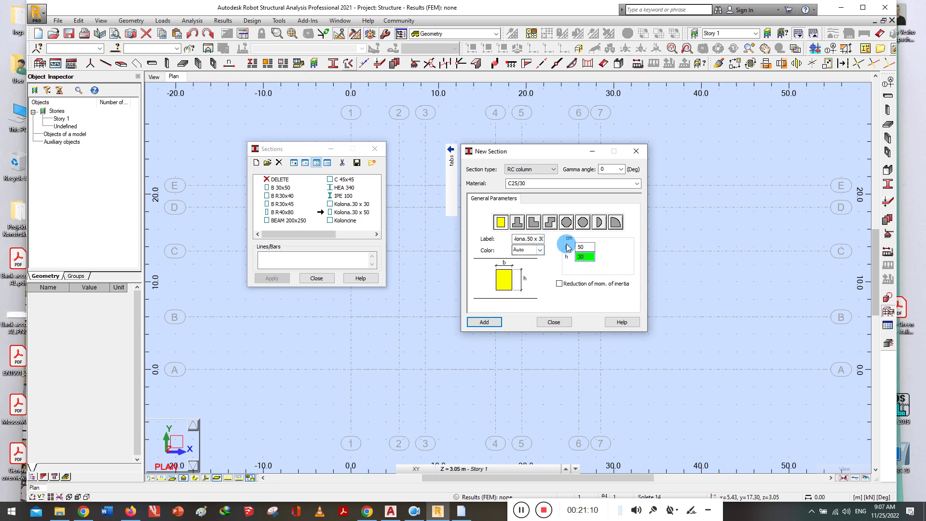
pyautogui.click(584, 247)
pyautogui.click(475, 322)
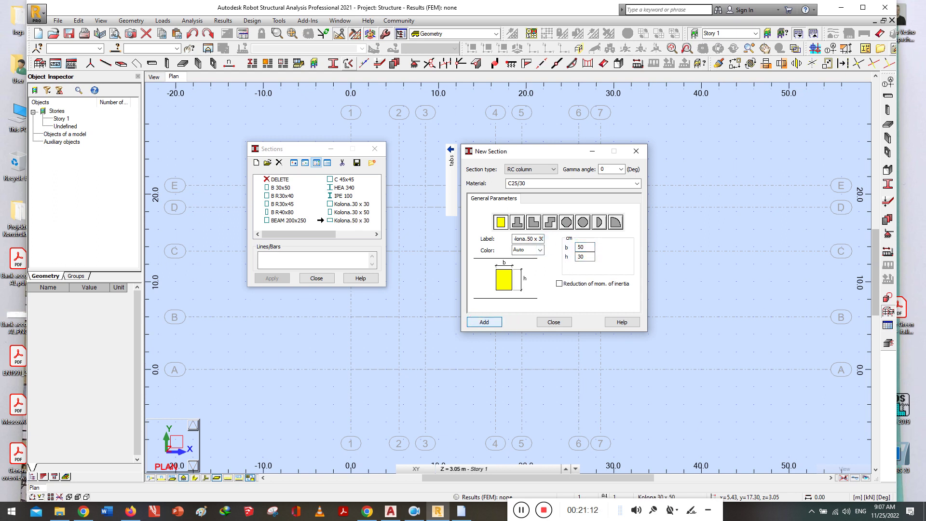
pyautogui.click(342, 222)
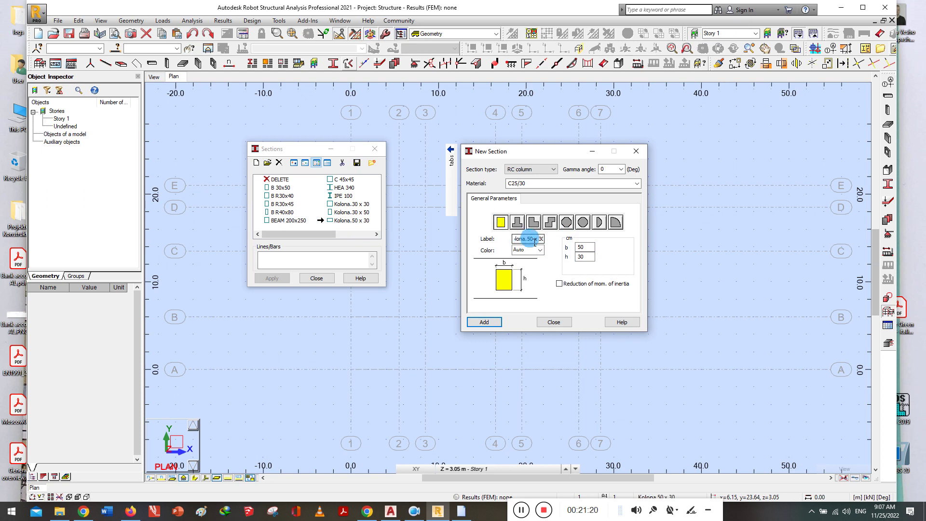
# Choose the L-shaped column profile and label the section "Kolona-L 60 x 60"
pyautogui.click(532, 223)
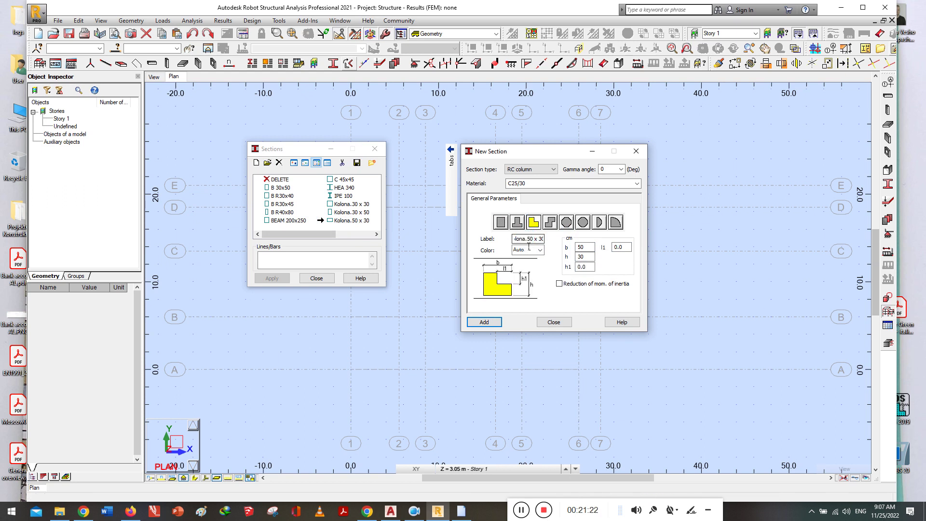
pyautogui.doubleClick(534, 240)
pyautogui.click(532, 241)
pyautogui.write('-L')
pyautogui.doubleClick(533, 239)
pyautogui.click(541, 241)
pyautogui.doubleClick(538, 239)
pyautogui.write('60')
# Set the L-shaped column section's overall dimensions b and h to 60 cm each
pyautogui.doubleClick(588, 246)
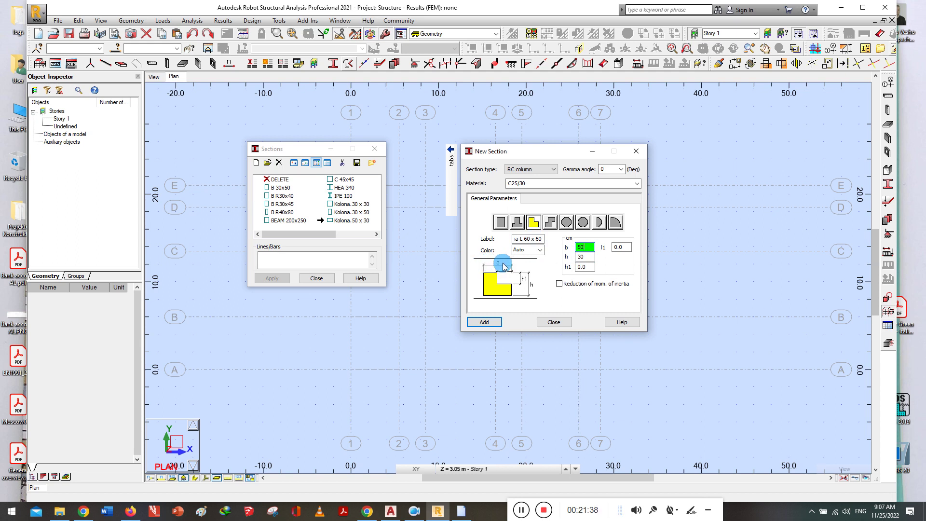
pyautogui.doubleClick(574, 249)
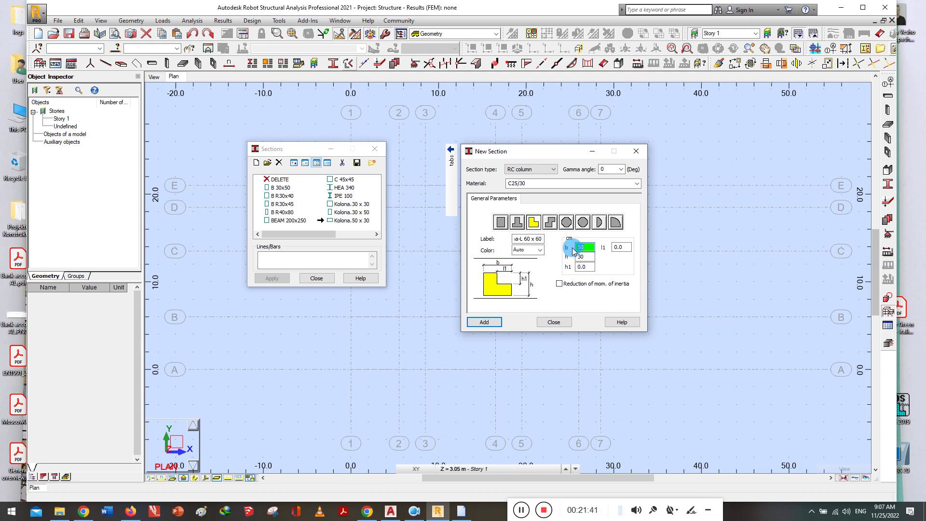
pyautogui.write('60')
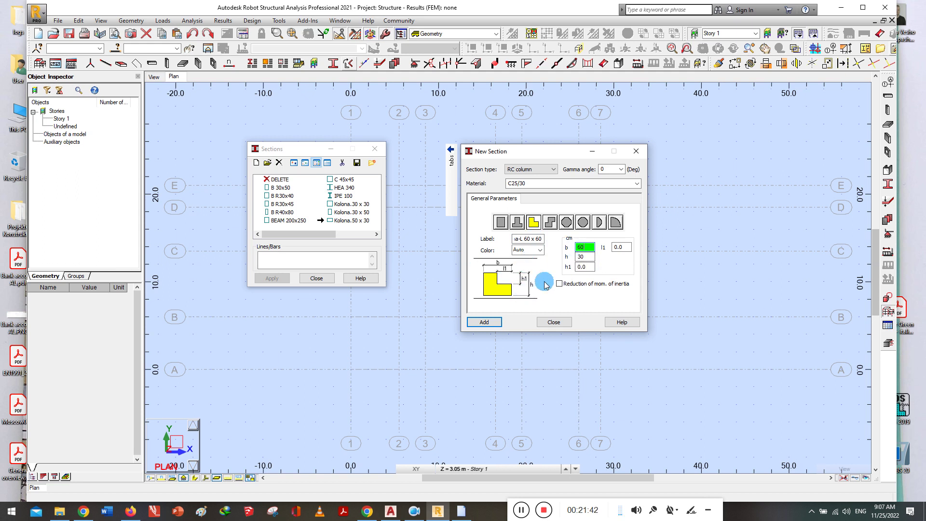
pyautogui.press('Tab')
pyautogui.write('6')
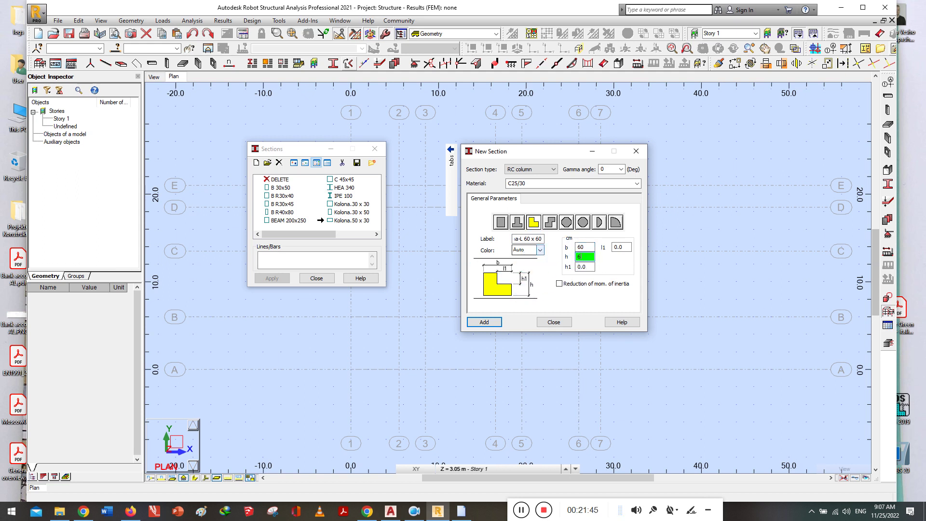
pyautogui.write('0')
pyautogui.click(585, 247)
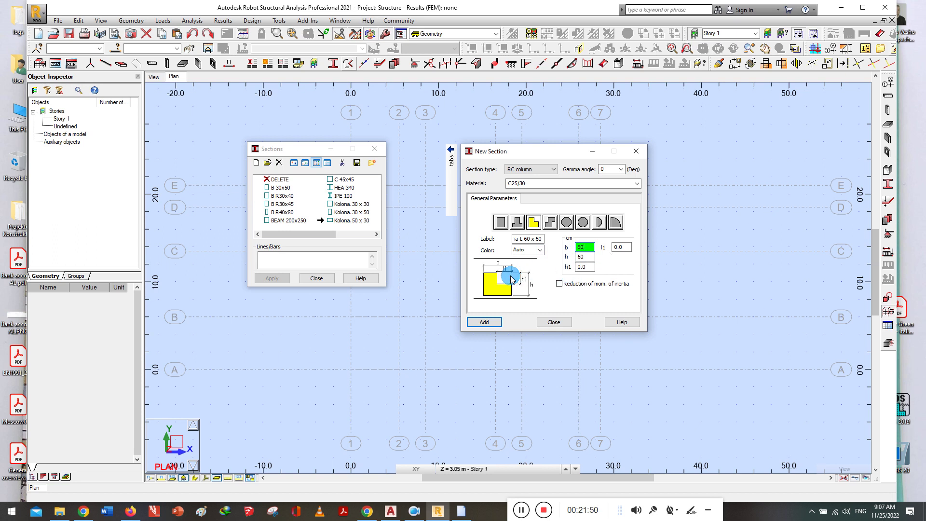
# Set the L-shaped section's h1 and l1 to 30 cm each and add it to the sections list
pyautogui.doubleClick(583, 266)
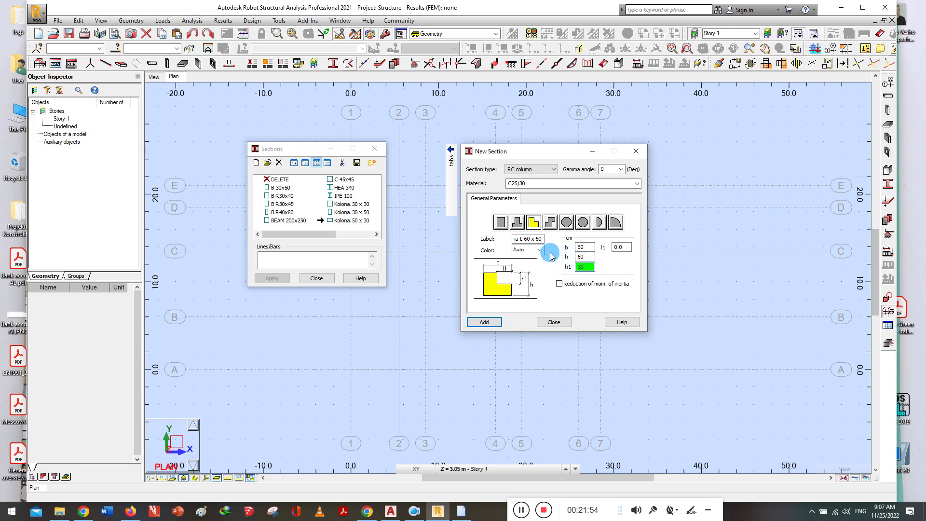
pyautogui.doubleClick(621, 247)
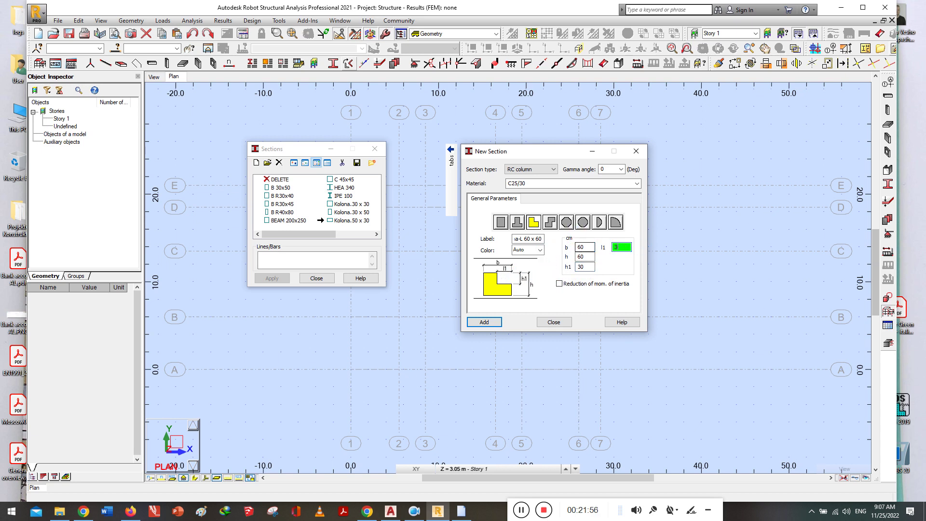
pyautogui.doubleClick(584, 247)
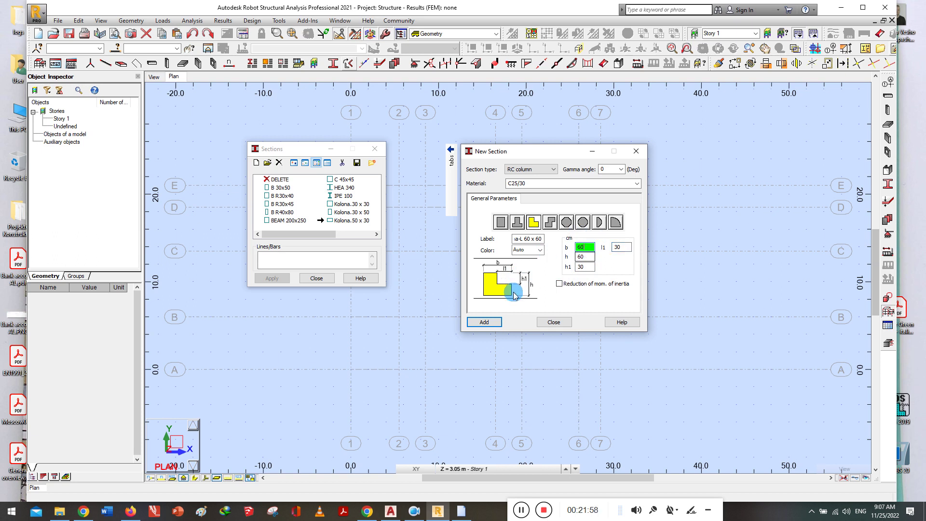
pyautogui.click(492, 321)
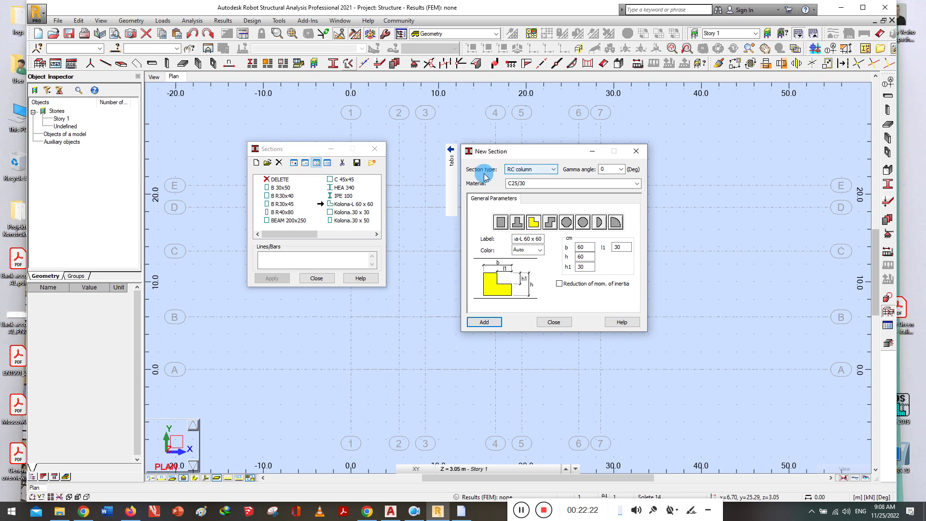
# Switch the new section's type to RC beam and label it "Tra 30x50"
pyautogui.click(530, 171)
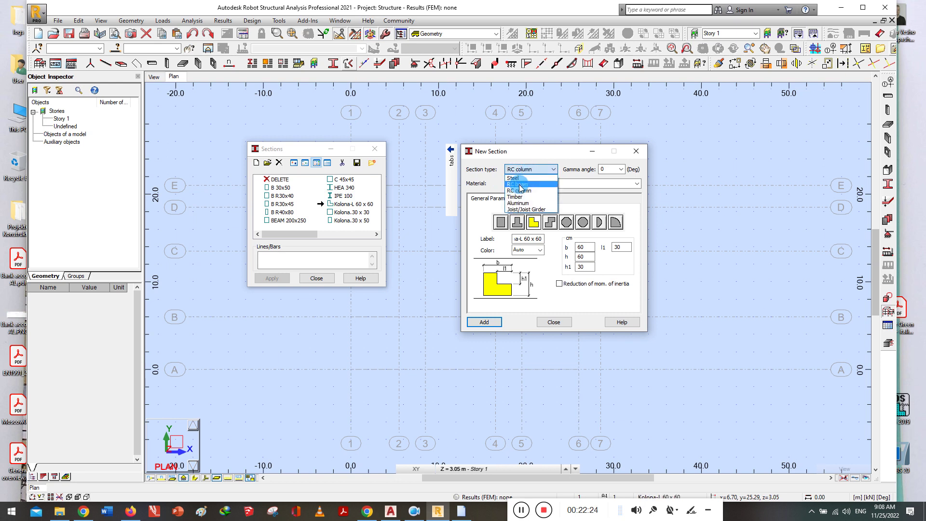
pyautogui.click(518, 186)
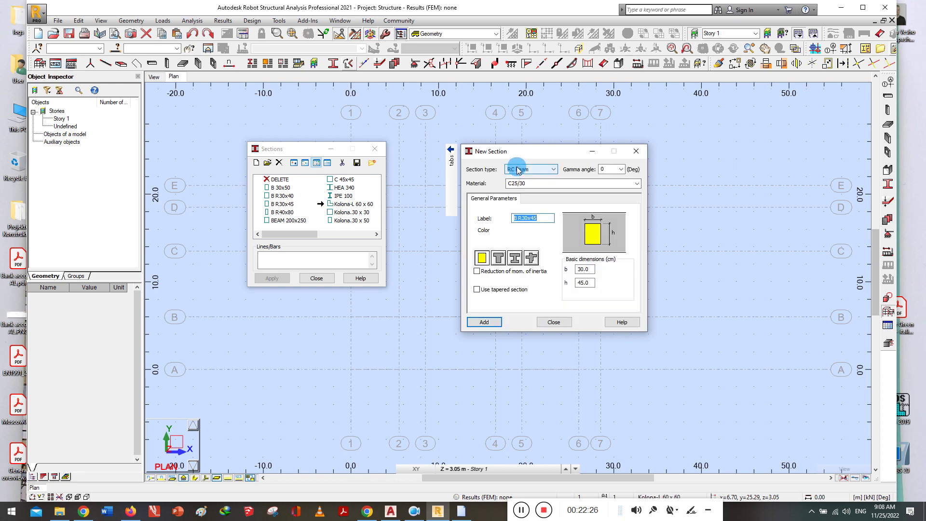
pyautogui.moveTo(522, 218); pyautogui.dragTo(480, 224)
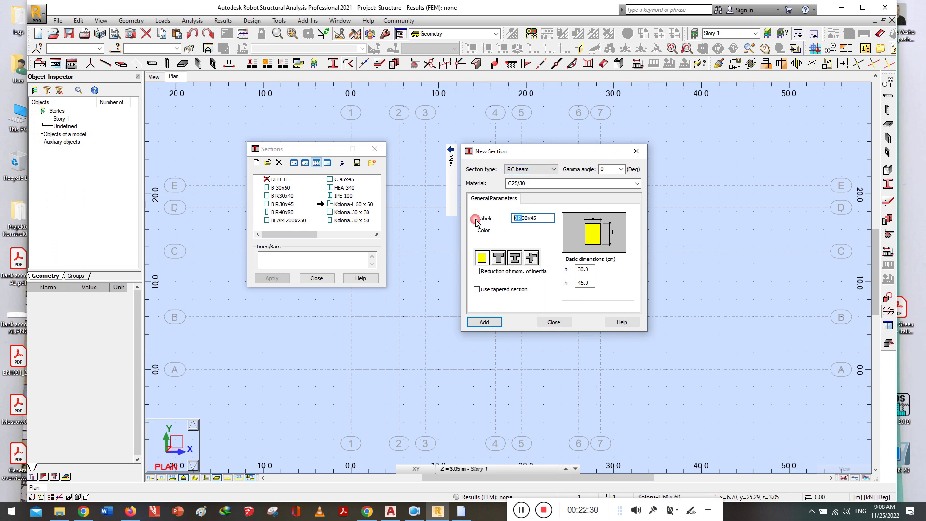
pyautogui.write('Tra')
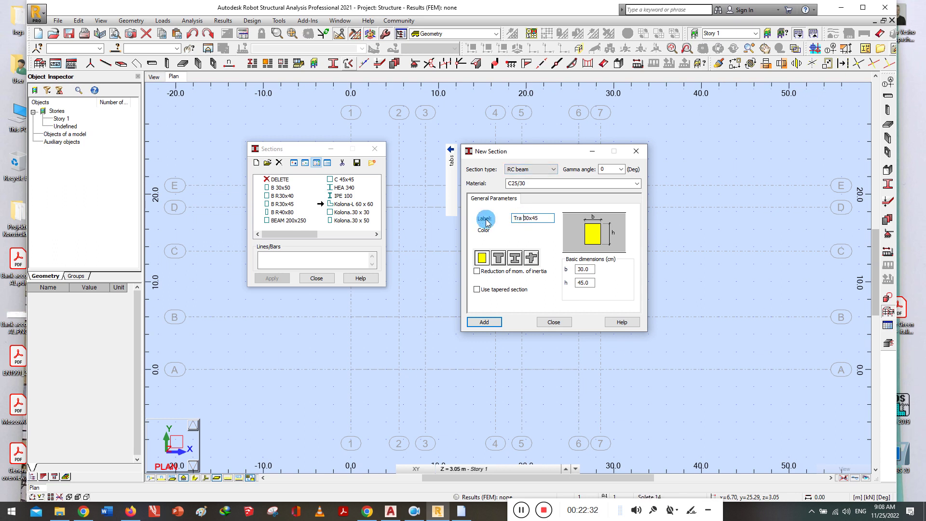
pyautogui.moveTo(539, 218); pyautogui.dragTo(531, 219)
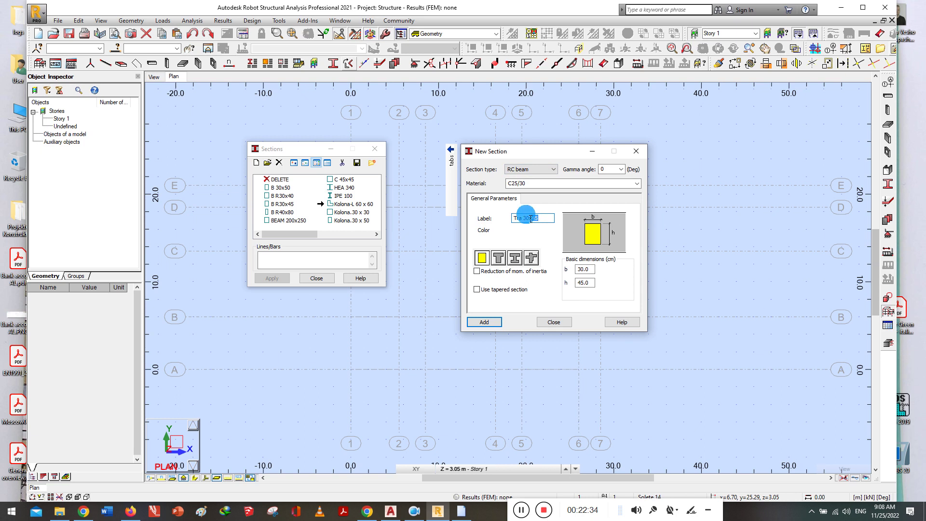
pyautogui.write('50')
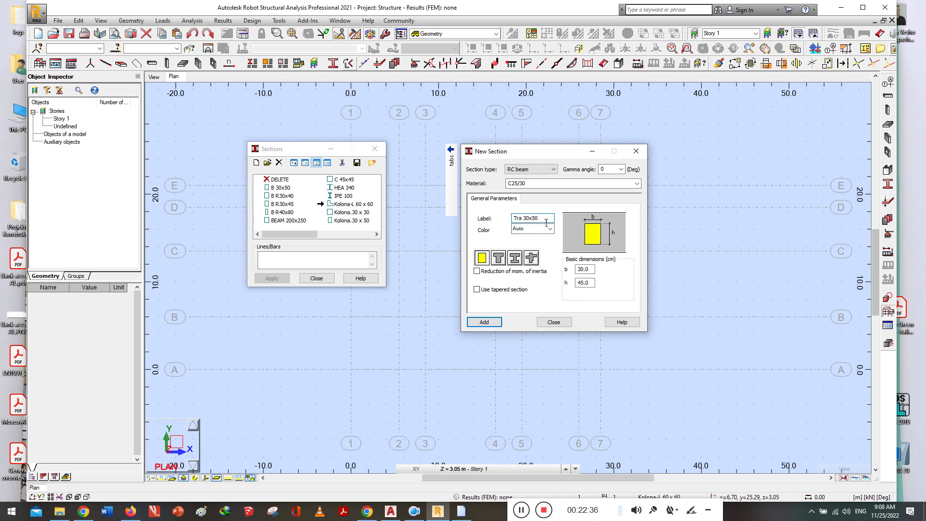
pyautogui.click(550, 229)
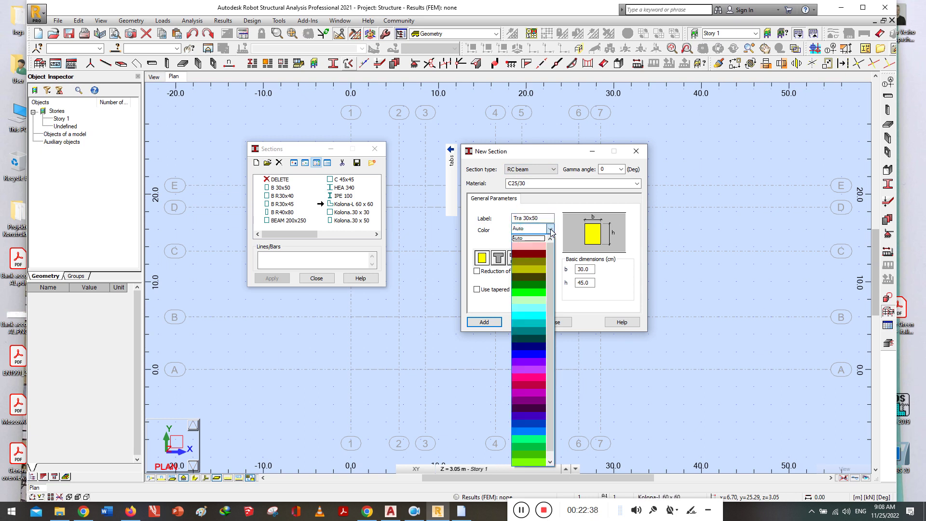
pyautogui.click(550, 230)
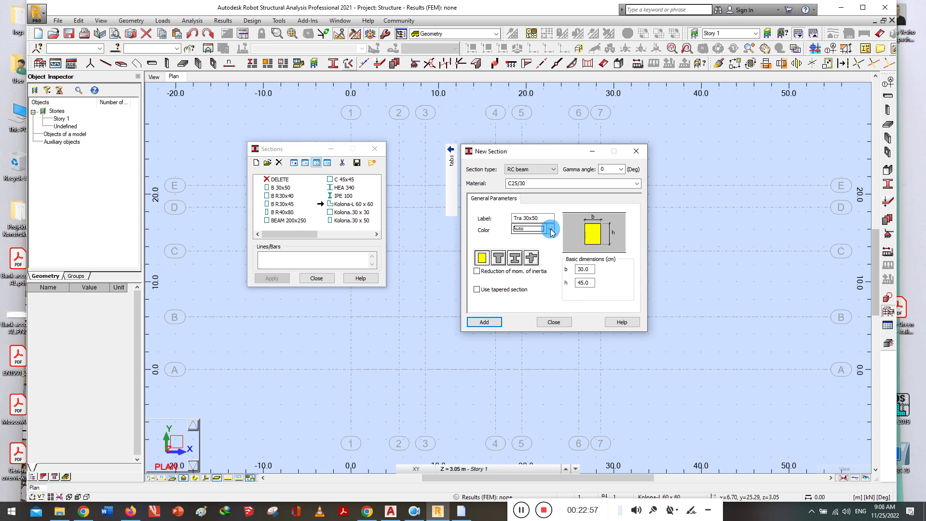
# Set the beam section's h to 50 cm, relabel it "Tra -- 30x50" and add it to the sections list
pyautogui.doubleClick(584, 270)
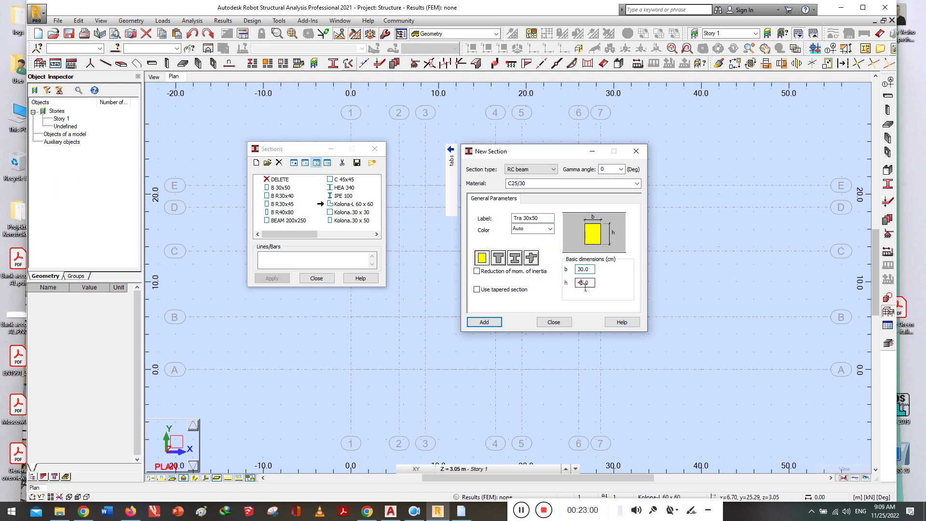
pyautogui.doubleClick(585, 283)
pyautogui.write('50')
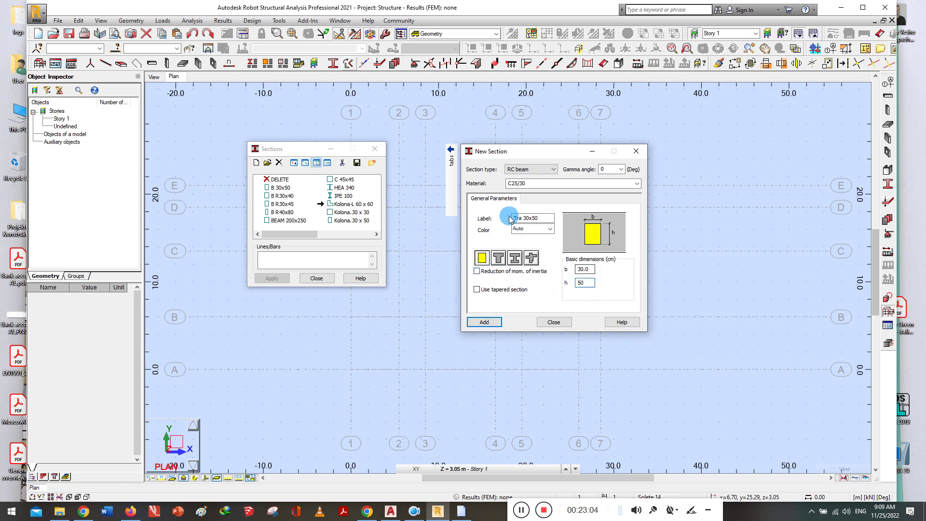
pyautogui.click(543, 221)
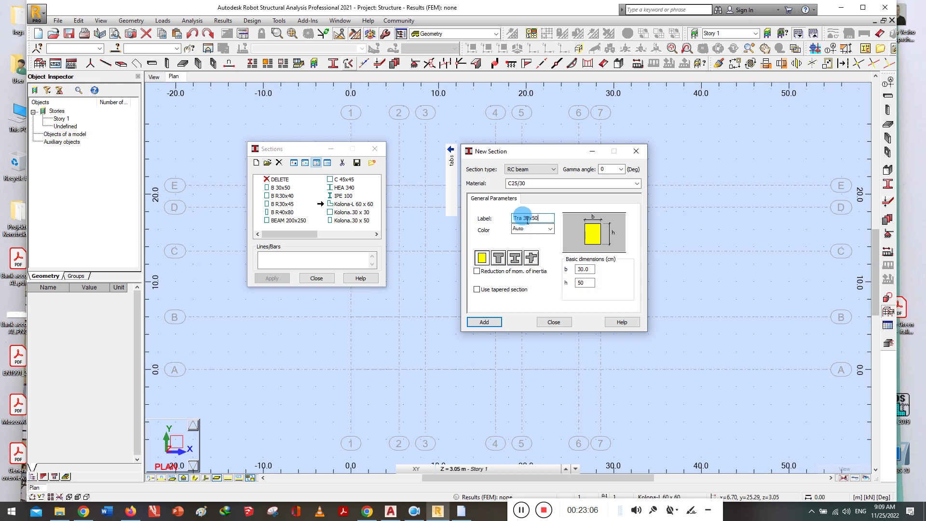
pyautogui.write('--')
pyautogui.click(483, 321)
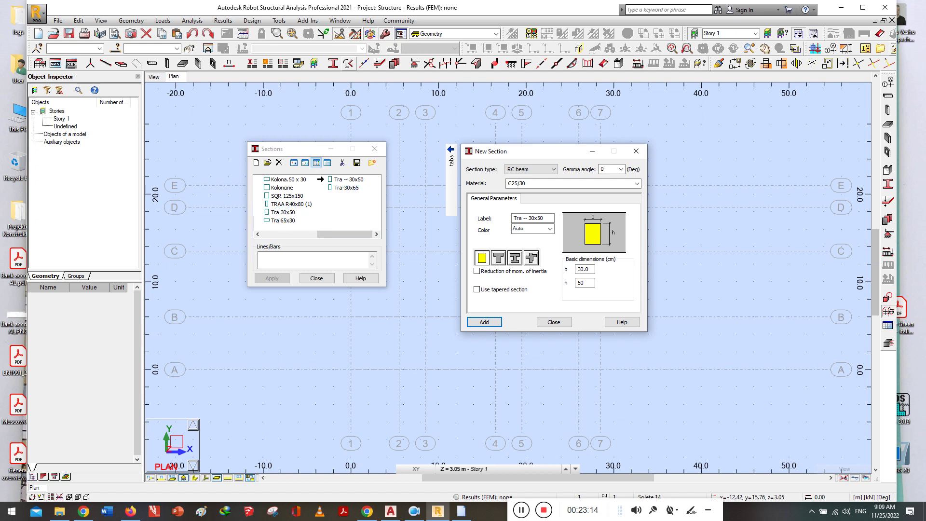
# Label the next beam section "Tra -- 30x40 R", set its h to 40 cm and add it to the sections list
pyautogui.moveTo(529, 218); pyautogui.dragTo(542, 220)
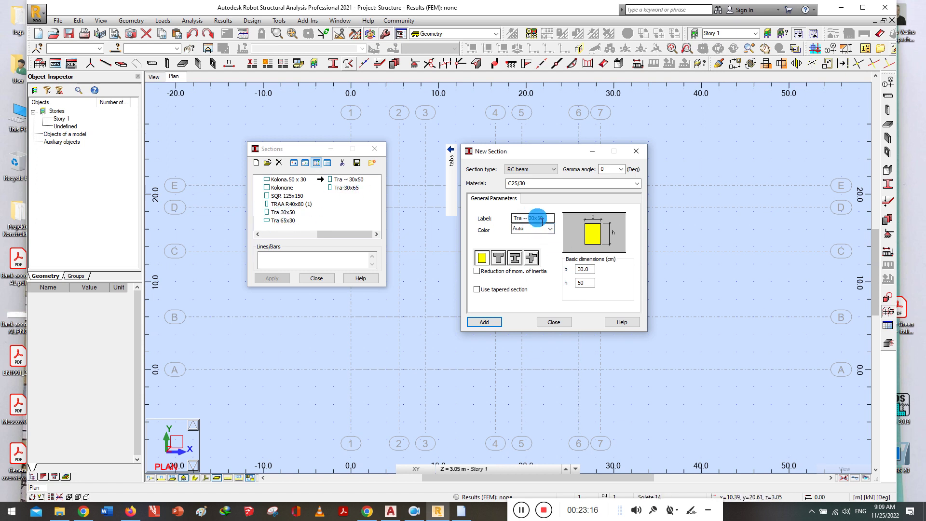
pyautogui.click(535, 221)
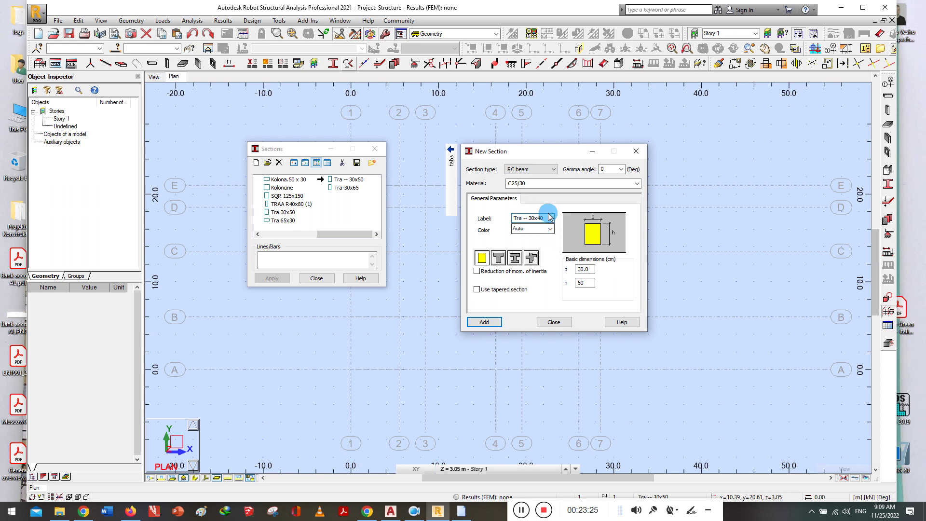
pyautogui.doubleClick(582, 283)
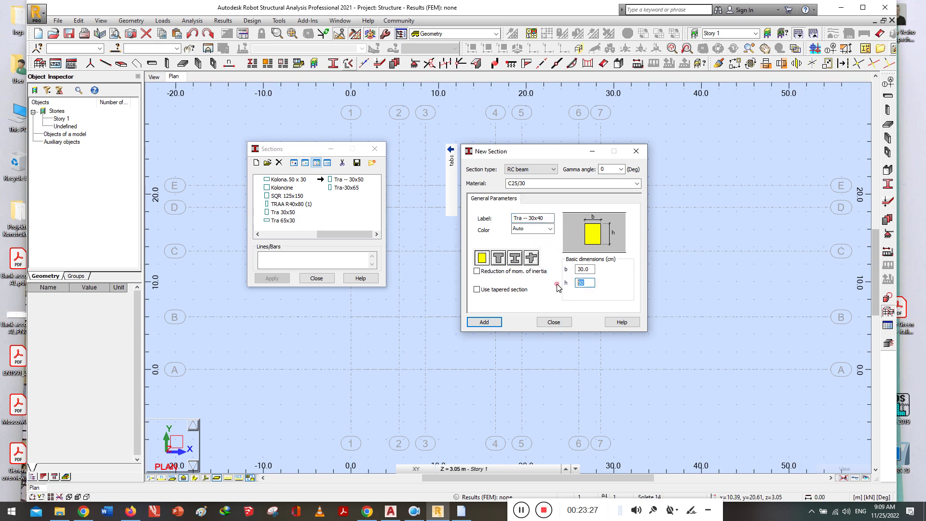
pyautogui.write('40')
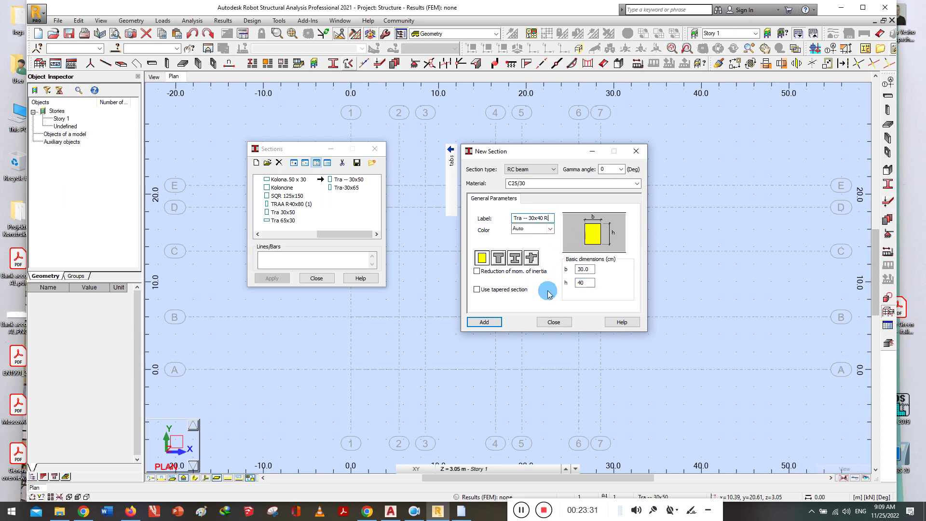
pyautogui.click(492, 323)
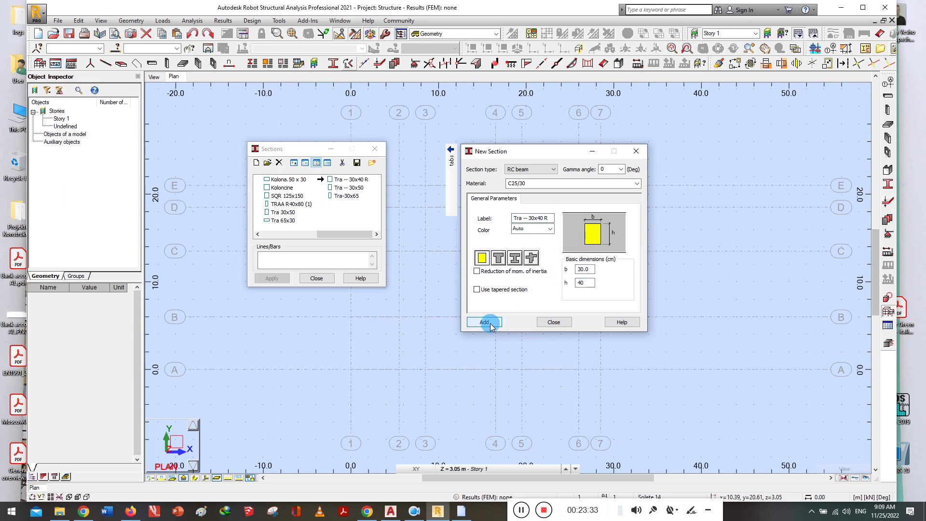
# Change the label for the third beam section to "Tra -- 60x30 P"
pyautogui.click(526, 228)
pyautogui.moveTo(529, 218); pyautogui.dragTo(532, 218)
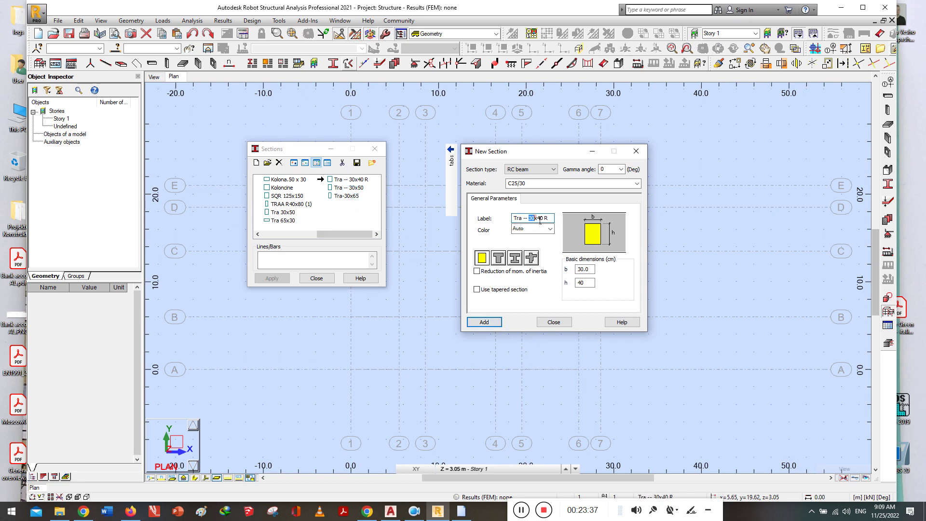
pyautogui.write('60')
pyautogui.moveTo(537, 218); pyautogui.dragTo(542, 218)
pyautogui.write('3')
pyautogui.click(542, 218)
pyautogui.write('0')
pyautogui.moveTo(545, 218); pyautogui.dragTo(555, 221)
pyautogui.write('P')
# Set the third beam section's b to 60 cm and h to 30 cm, and add it to the sections list
pyautogui.doubleClick(584, 269)
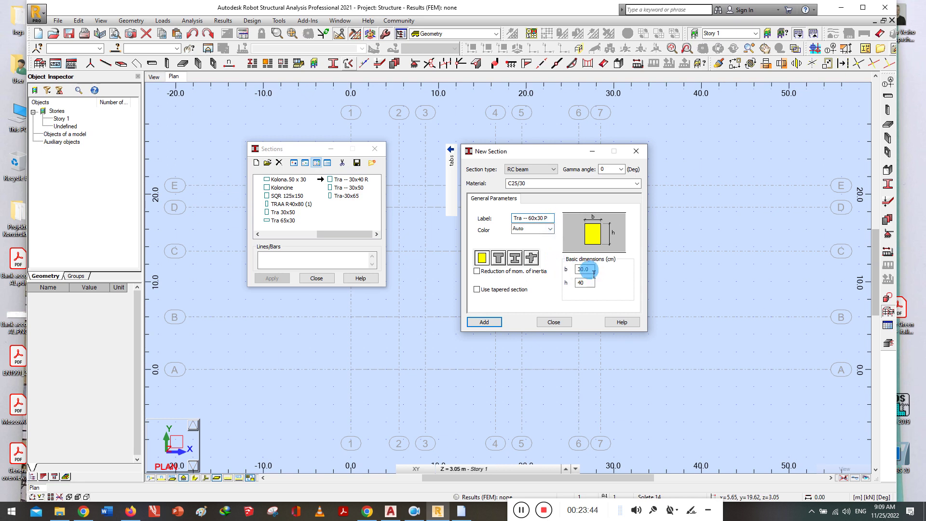
pyautogui.write('60')
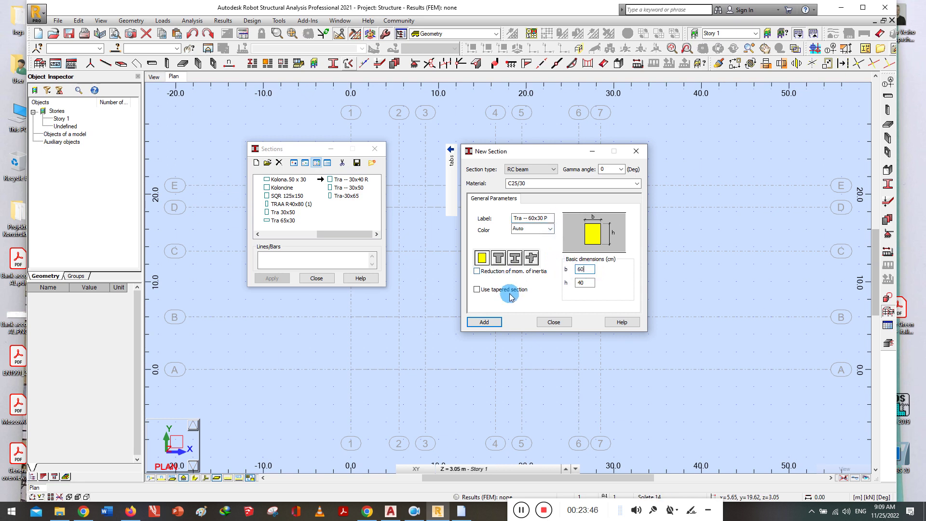
pyautogui.doubleClick(583, 282)
pyautogui.write('3')
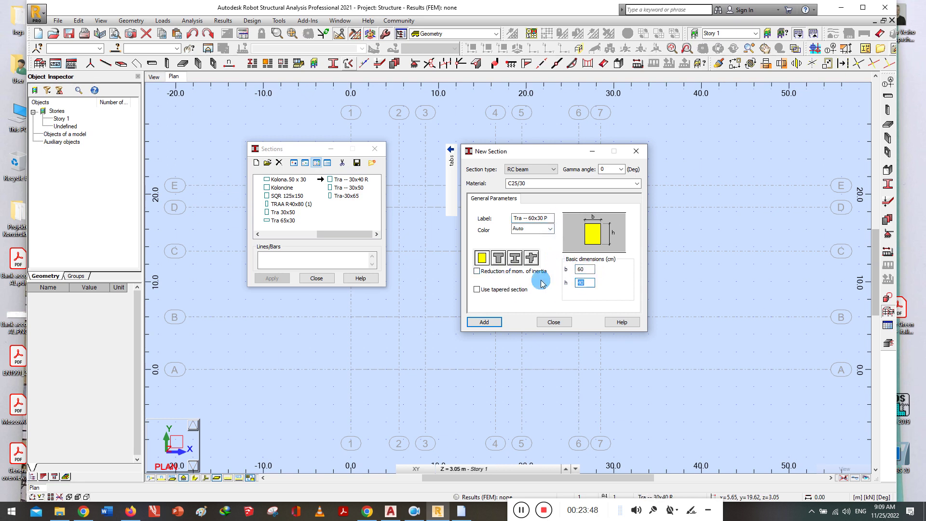
pyautogui.write('0')
pyautogui.click(584, 269)
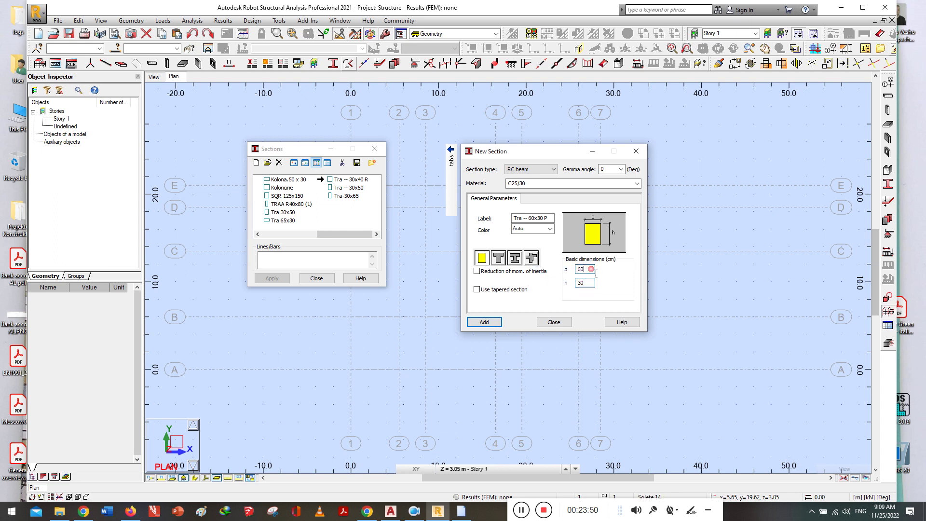
pyautogui.click(484, 322)
# Close the section definition and the sections list to return to the plan view
pyautogui.click(340, 205)
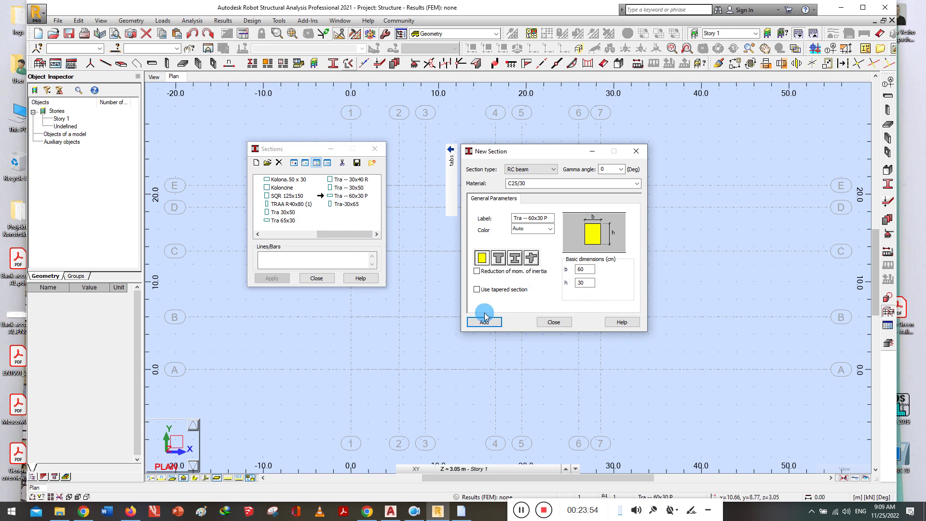
pyautogui.click(553, 321)
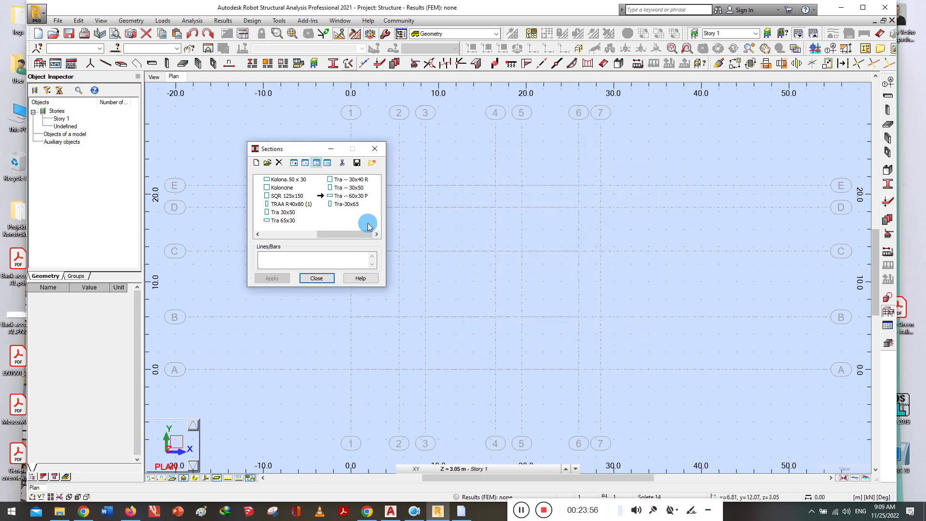
pyautogui.click(316, 278)
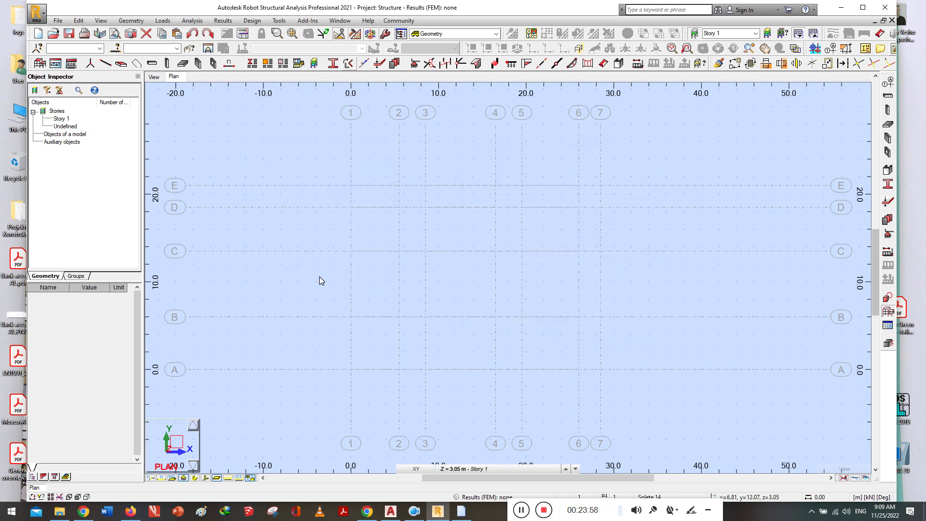
pyautogui.click(320, 281)
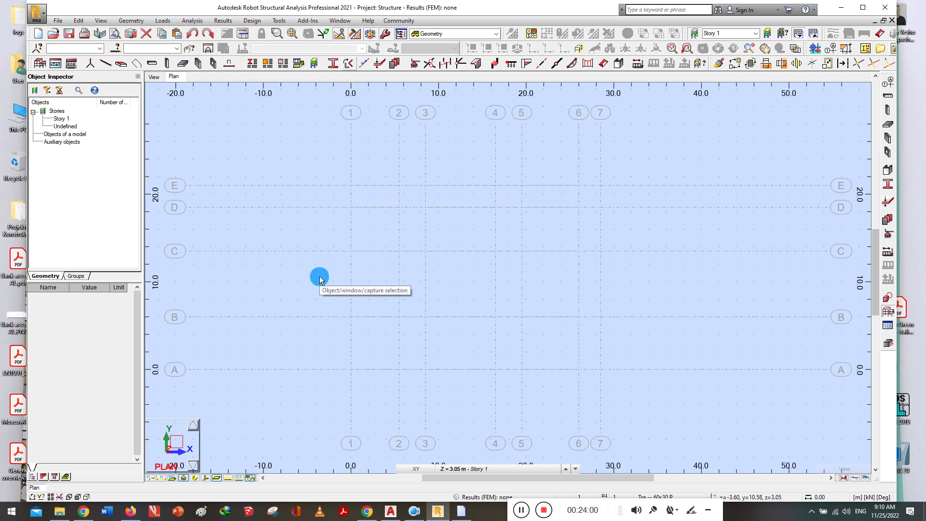
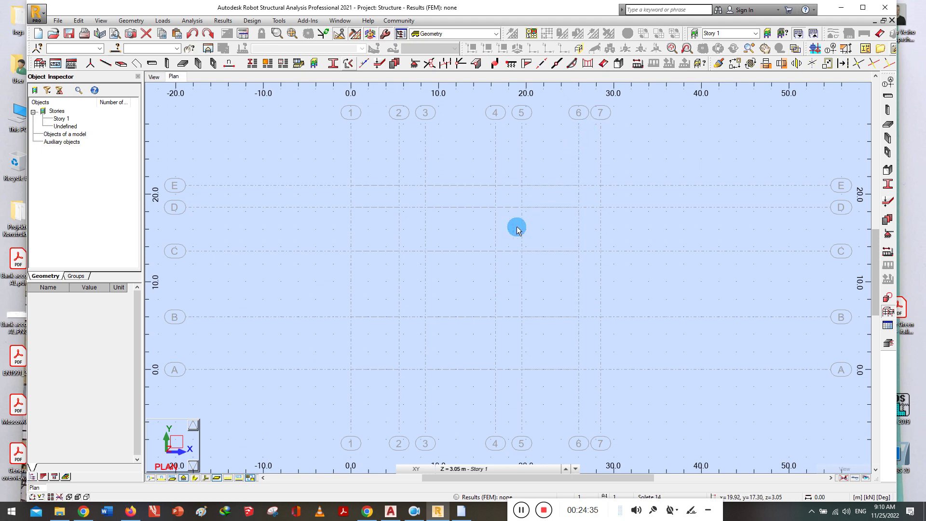
# Set the plan view's working level to "Structure axis +10.50" at Z = 10.50 m
pyautogui.click(568, 472)
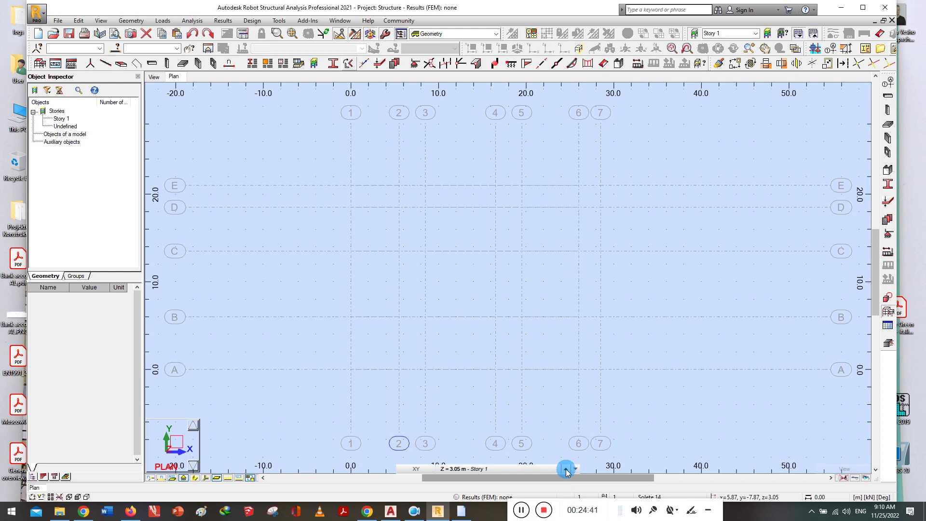
pyautogui.click(439, 470)
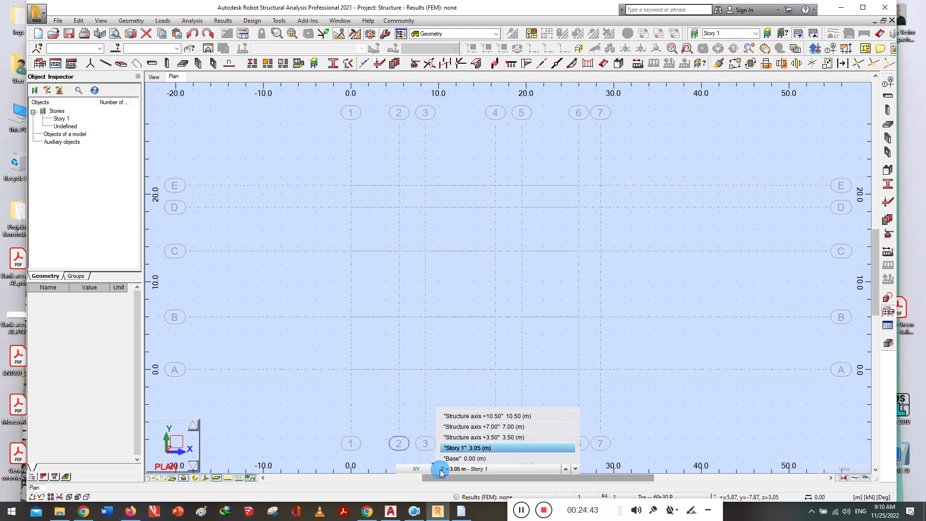
pyautogui.click(554, 470)
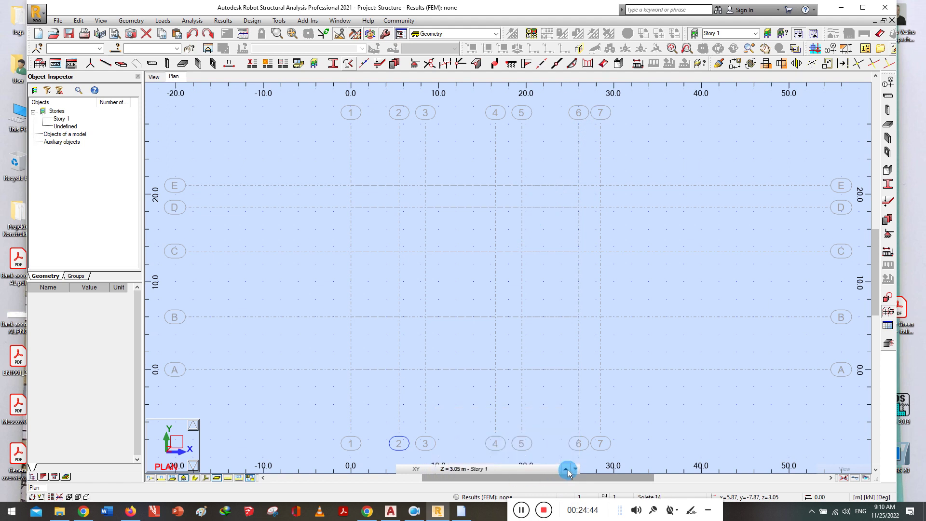
pyautogui.click(565, 469)
pyautogui.click(565, 469)
pyautogui.click(453, 470)
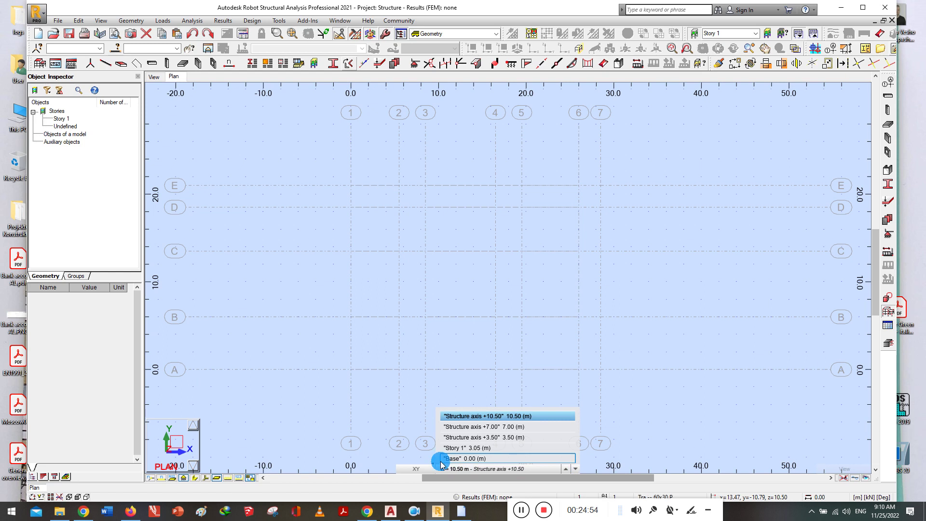
pyautogui.click(772, 463)
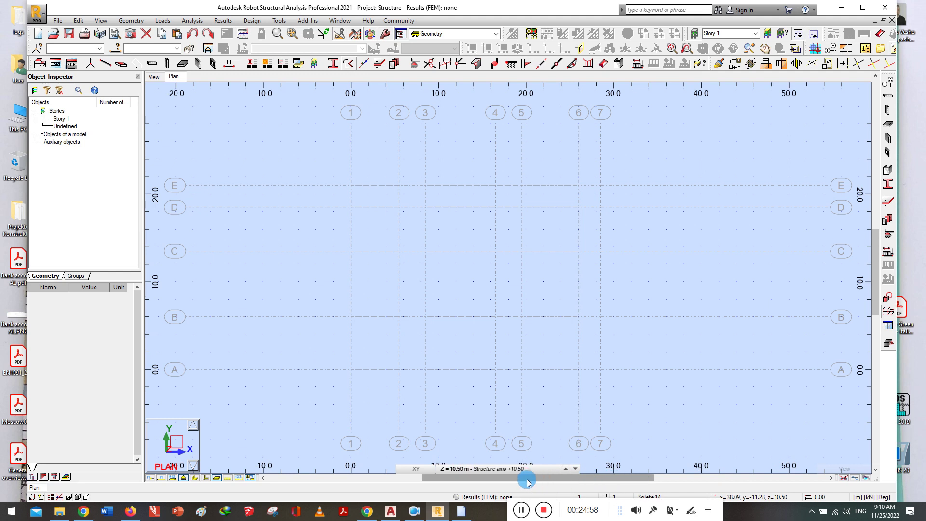
# Start a new column definition as an RC column with the Kolona.30 x 50 section
pyautogui.click(886, 112)
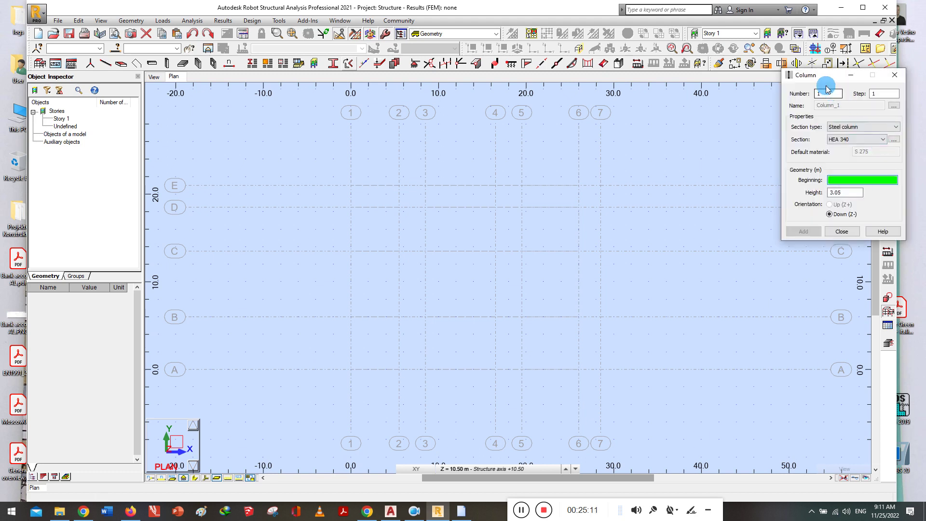
pyautogui.moveTo(814, 76); pyautogui.dragTo(664, 137)
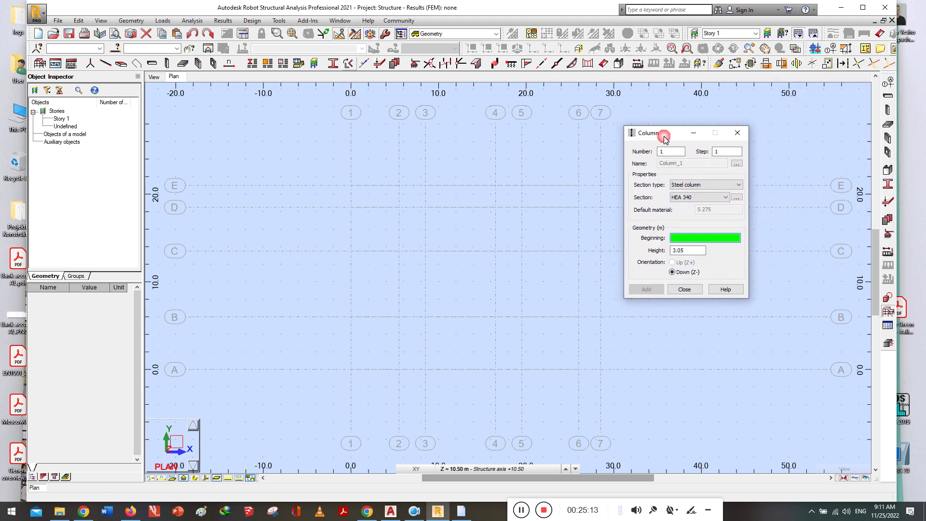
pyautogui.click(683, 188)
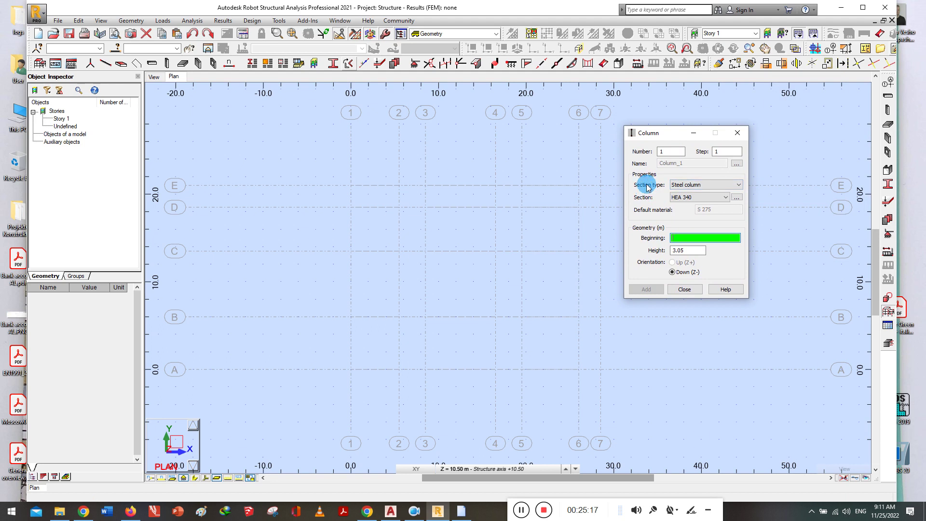
pyautogui.click(684, 187)
pyautogui.click(695, 187)
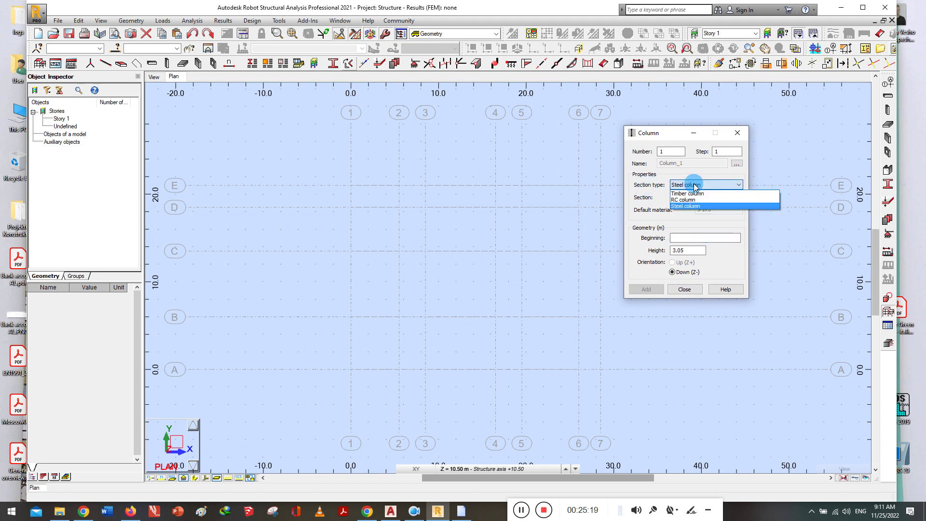
pyautogui.click(693, 203)
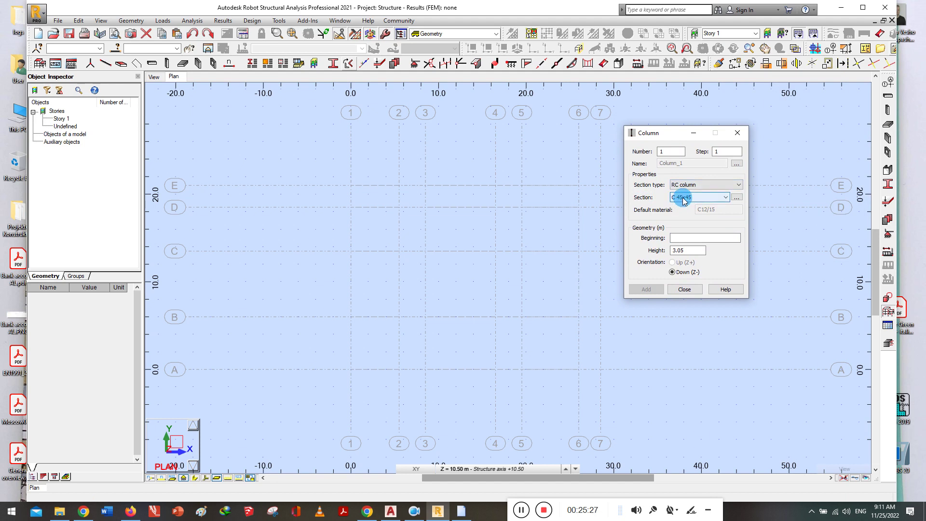
pyautogui.click(683, 199)
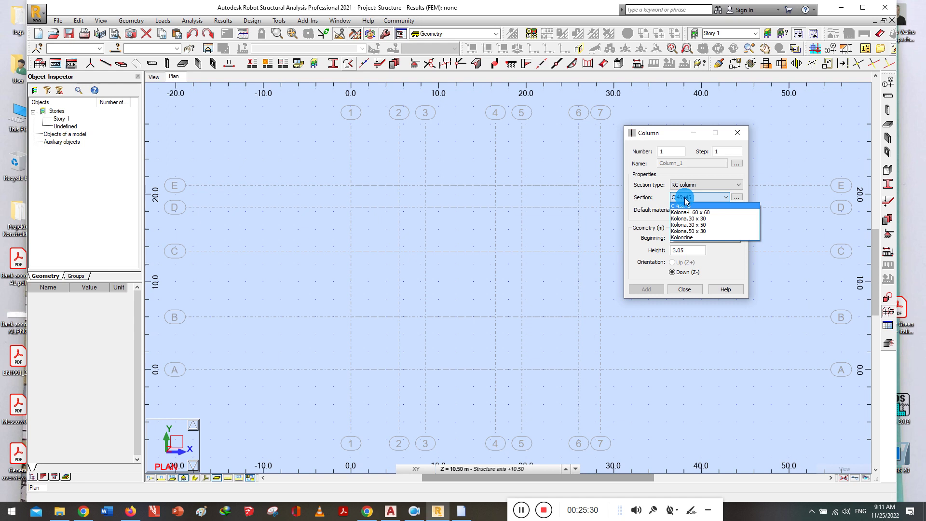
pyautogui.click(697, 229)
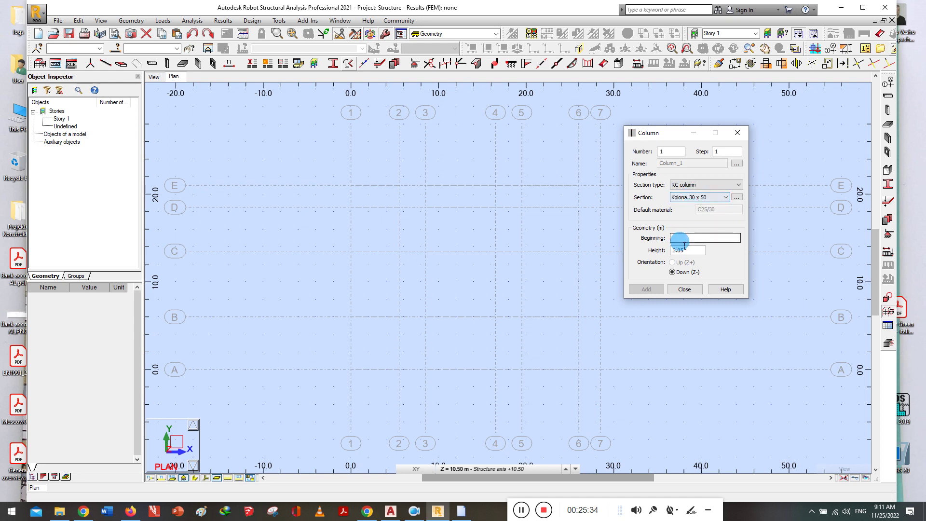
# Set the column height to 10.5 m and place columns where axis 1 crosses axes B and C
pyautogui.click(686, 239)
pyautogui.click(683, 242)
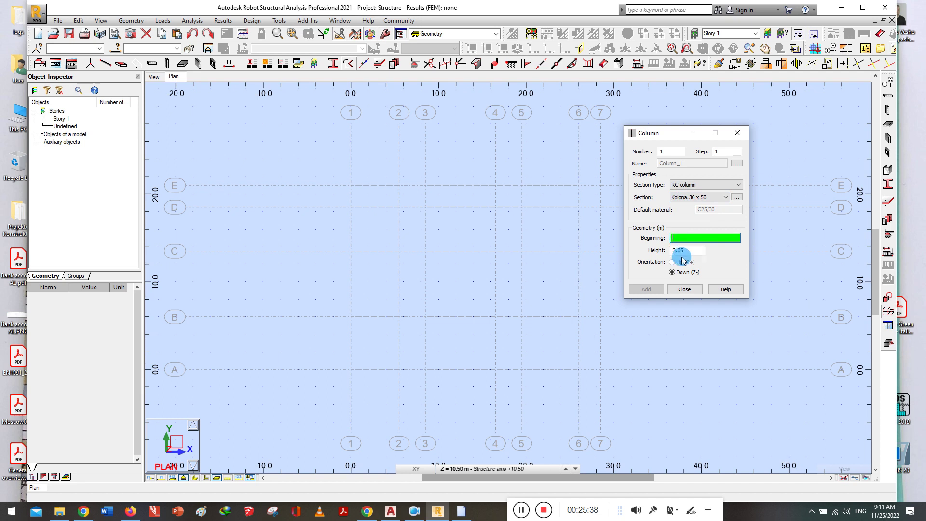
pyautogui.click(687, 251)
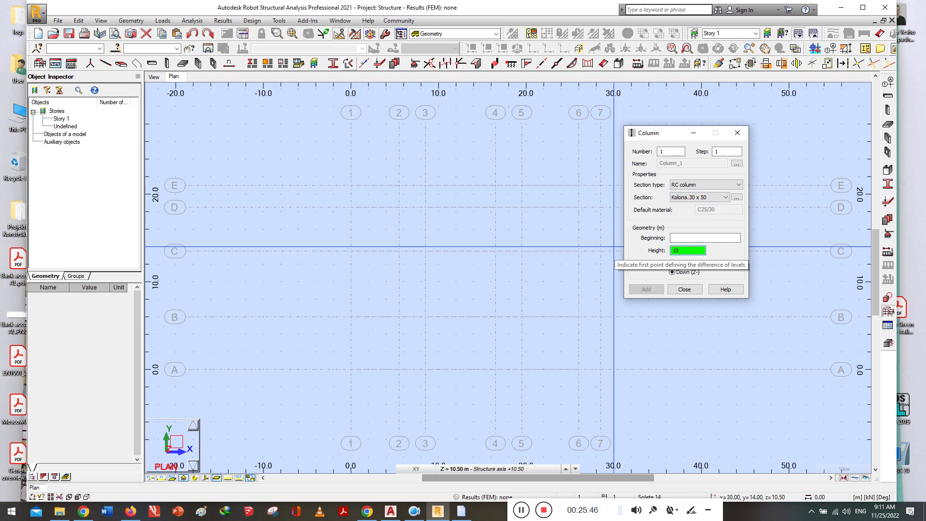
pyautogui.click(676, 237)
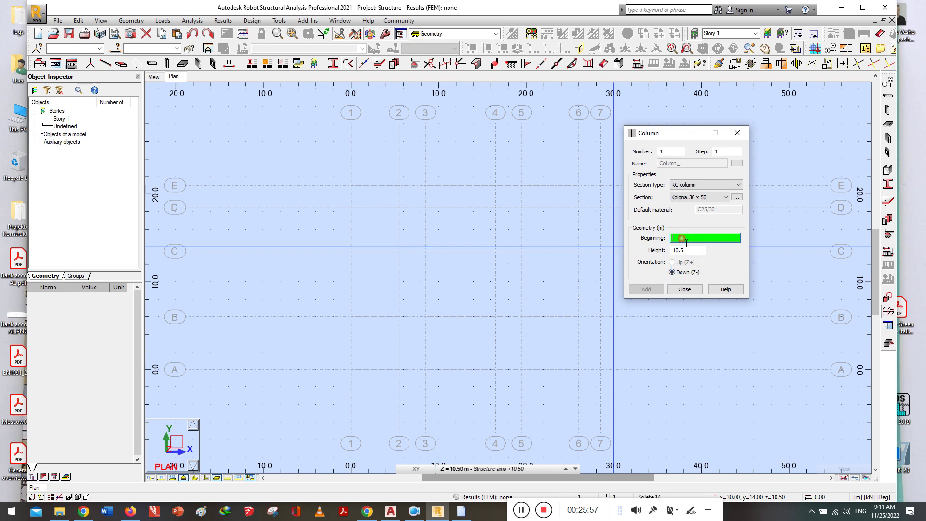
pyautogui.click(351, 207)
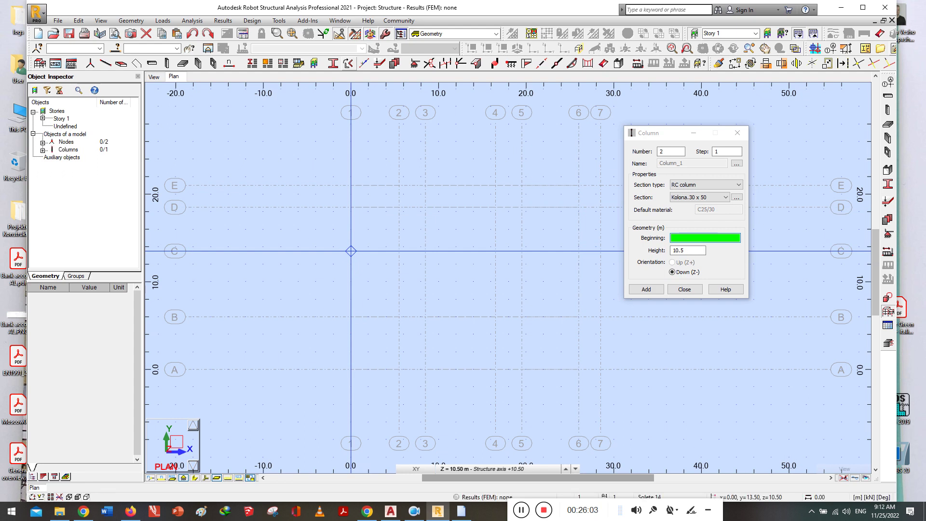
pyautogui.click(350, 251)
pyautogui.scroll(1, 368, 282)
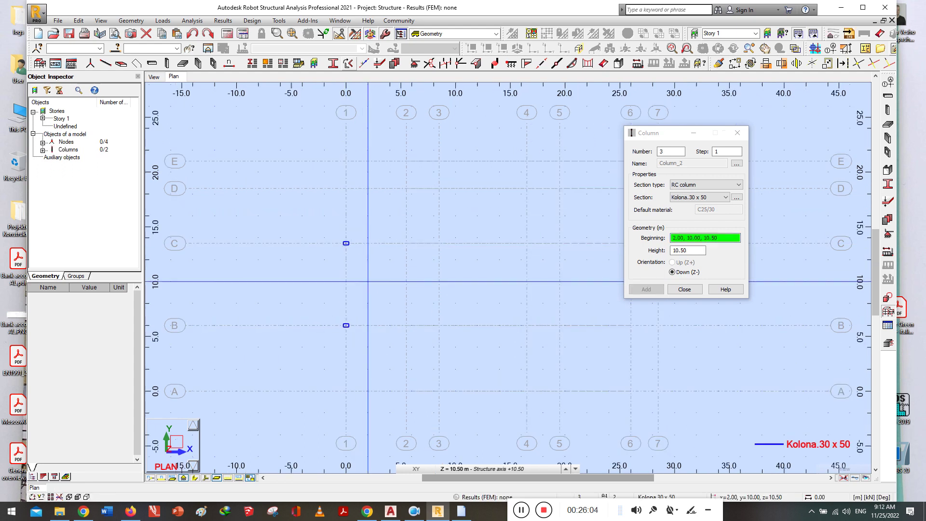
pyautogui.scroll(2, 368, 282)
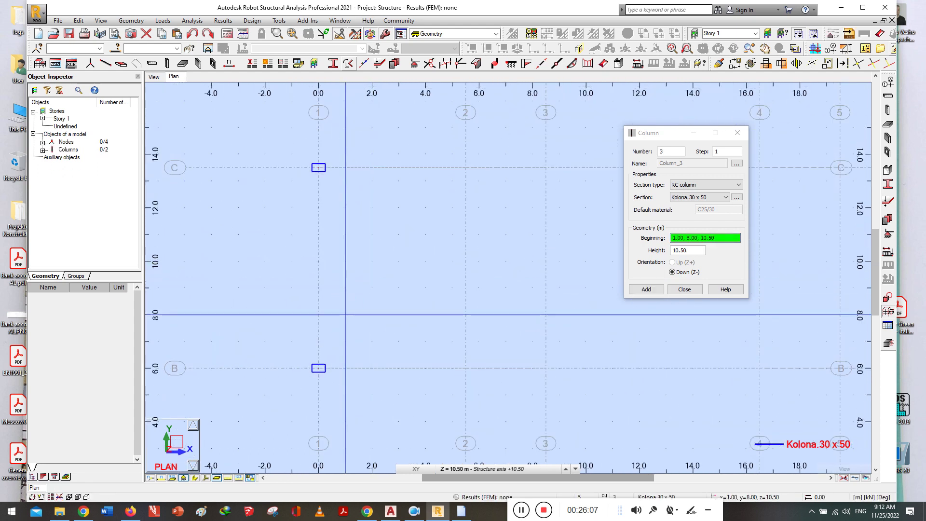
# Place Kolona.50 x 30 columns where axis 3 crosses axes C and B, and close the column definition
pyautogui.click(685, 198)
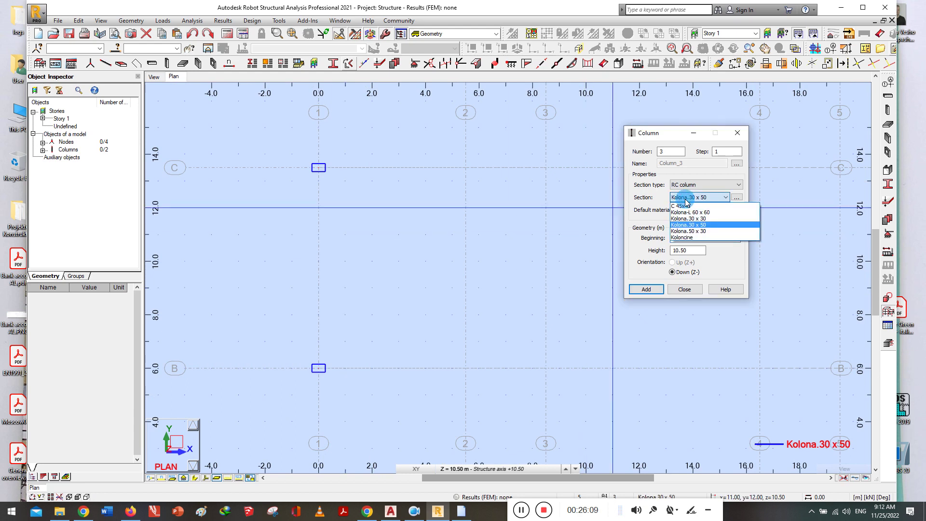
pyautogui.click(676, 231)
pyautogui.click(671, 237)
pyautogui.click(546, 168)
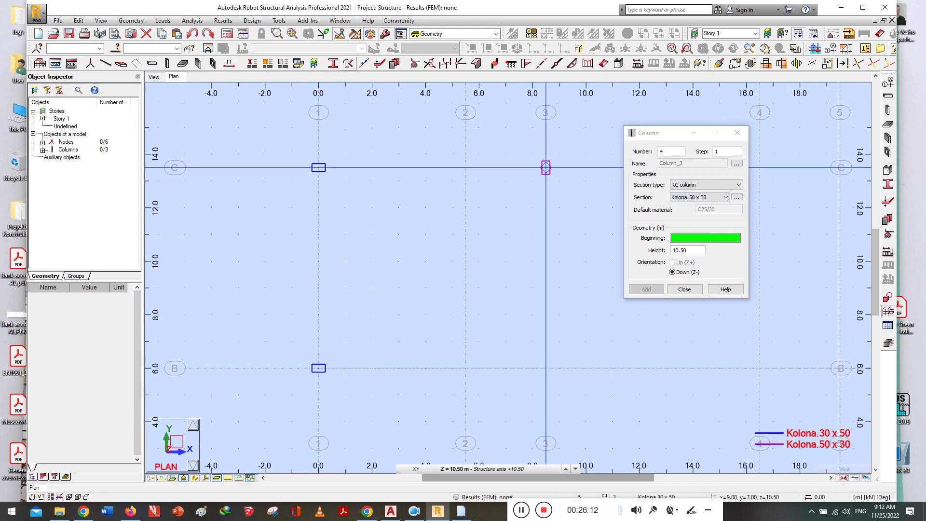
pyautogui.click(546, 368)
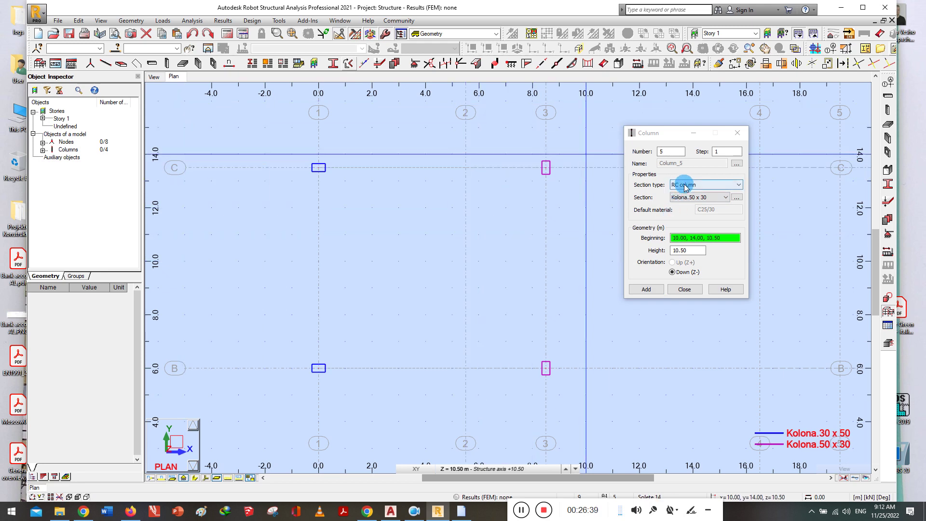
pyautogui.click(737, 133)
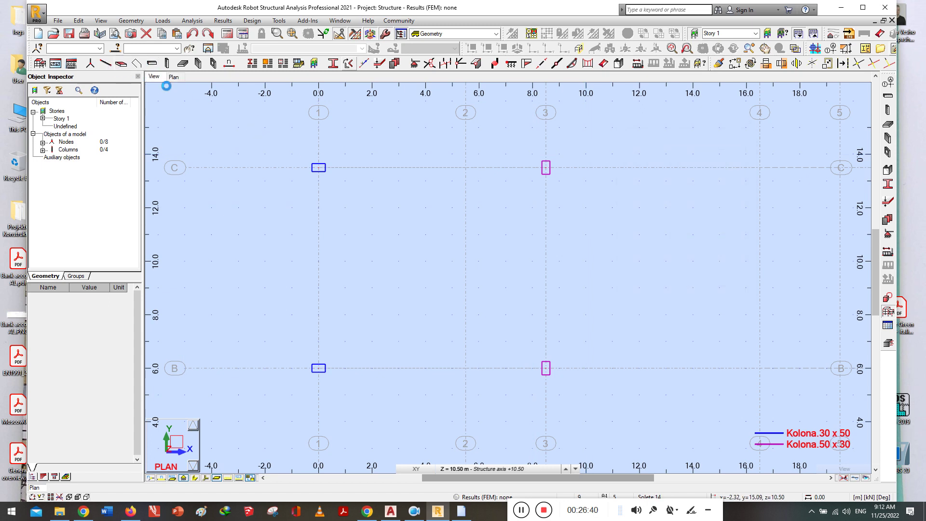
# Examine the four placed columns and their base supports in the 3D view
pyautogui.click(154, 76)
pyautogui.scroll(1, 328, 283)
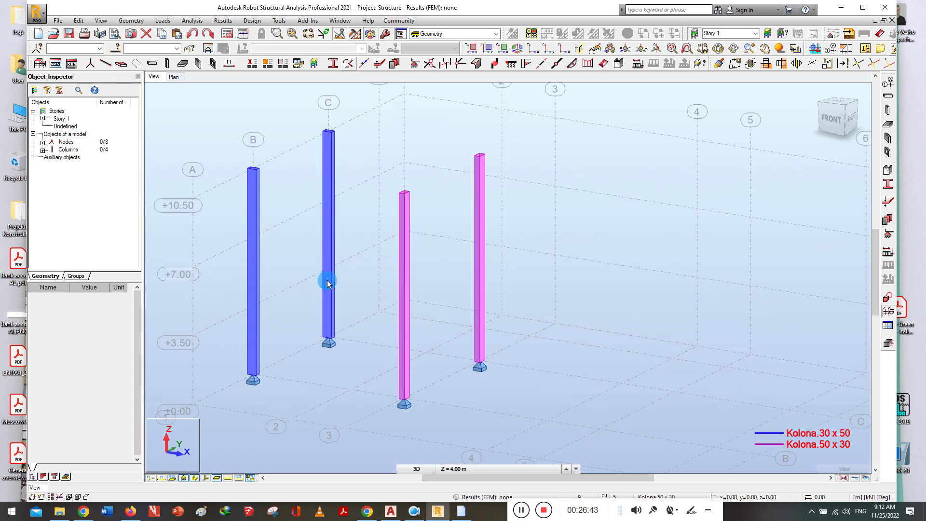
pyautogui.click(337, 390)
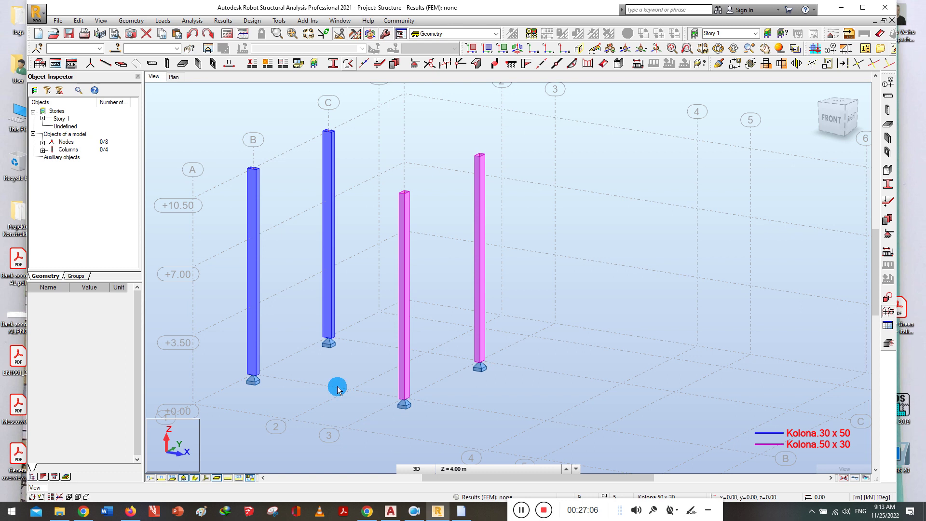
pyautogui.scroll(5, 407, 408)
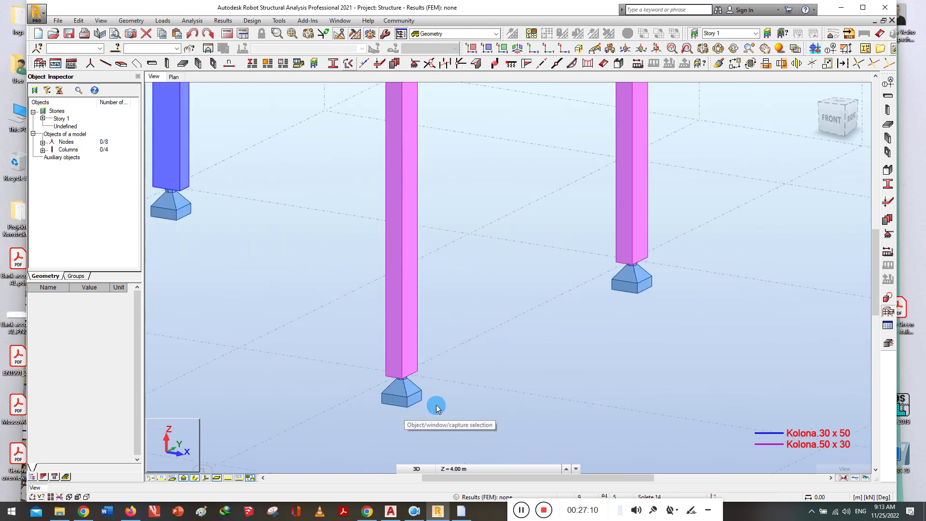
pyautogui.scroll(-5, 448, 405)
pyautogui.scroll(-3, 450, 407)
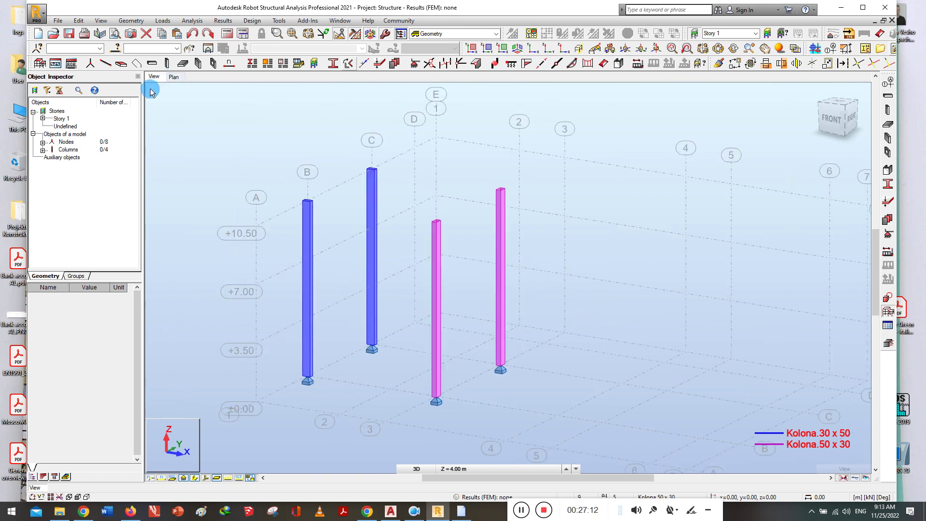
# Return to the plan view and set its working level to "Structure axis +7.00" at Z = 7.00 m
pyautogui.click(172, 78)
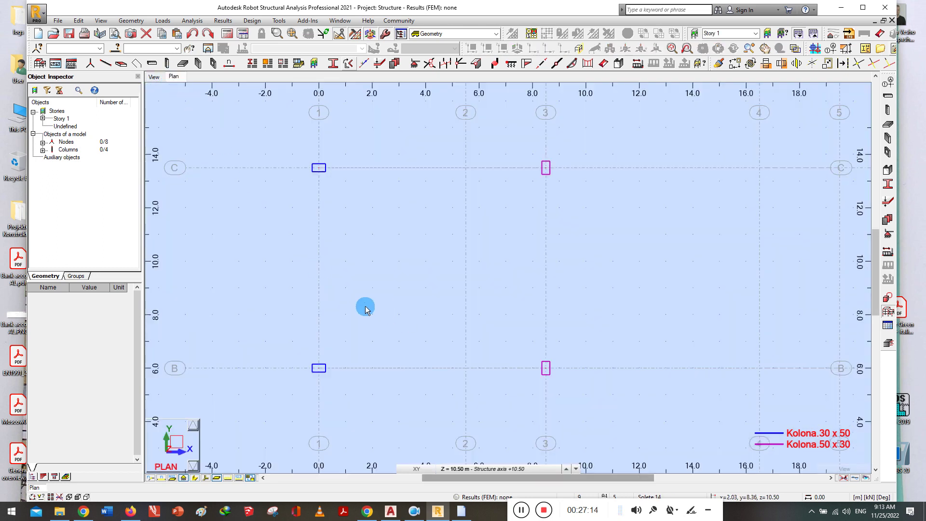
pyautogui.scroll(-4, 364, 306)
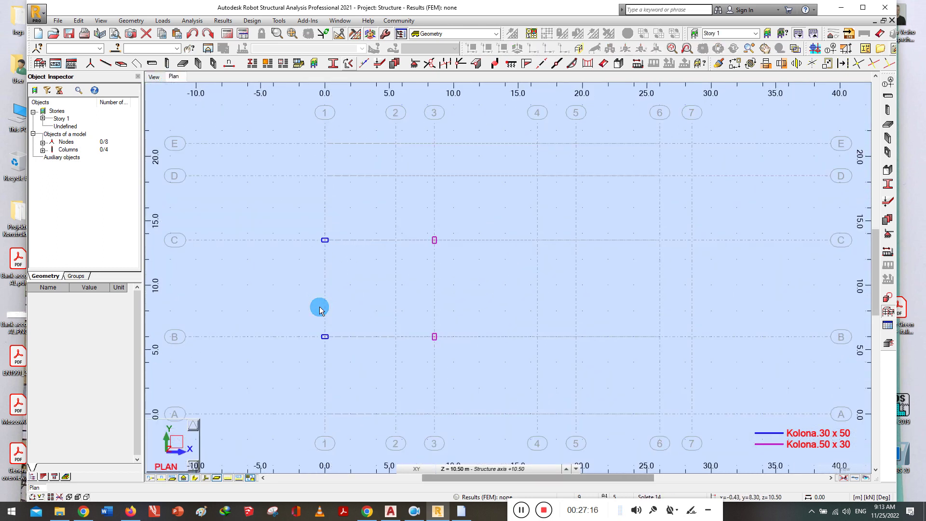
pyautogui.click(496, 469)
pyautogui.click(561, 466)
pyautogui.click(576, 469)
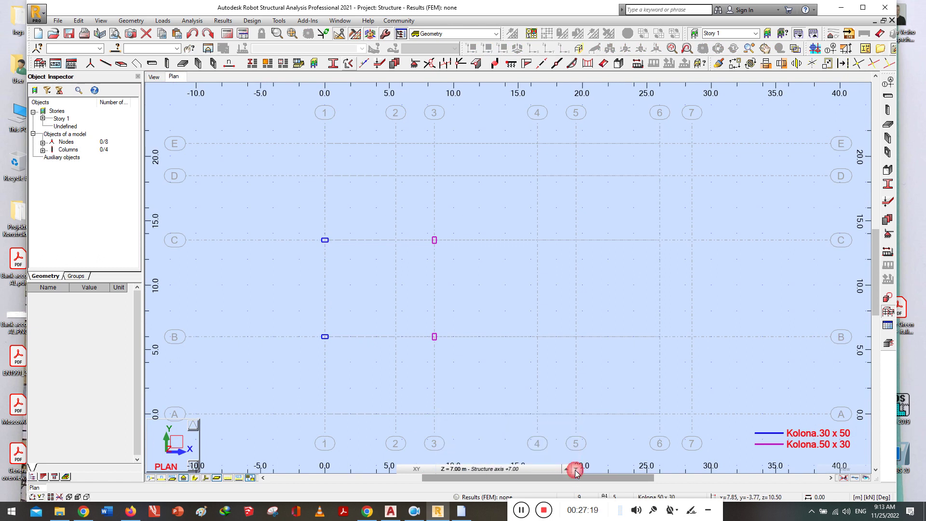
pyautogui.moveTo(511, 343); pyautogui.dragTo(447, 318, button='middle')
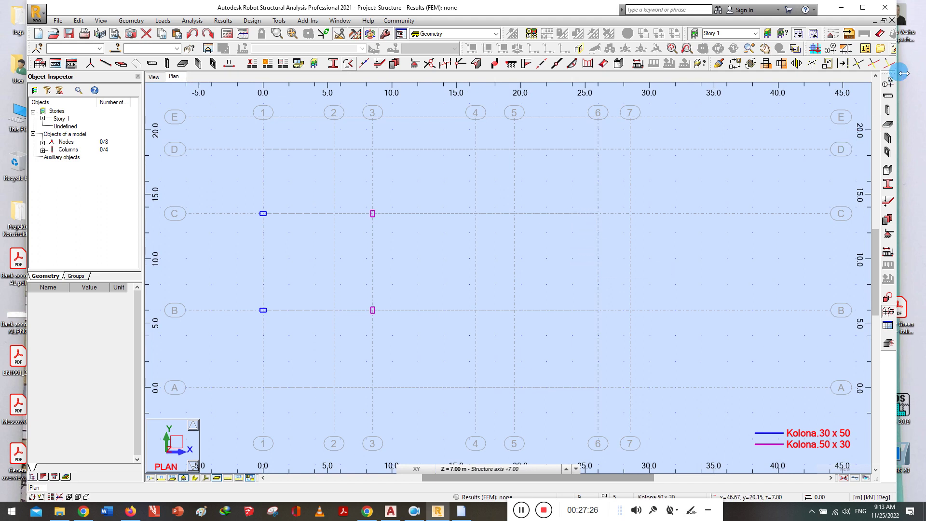
# Start a new RC column definition with the Kolona.30 x 30 section and a height of 7 m
pyautogui.click(887, 109)
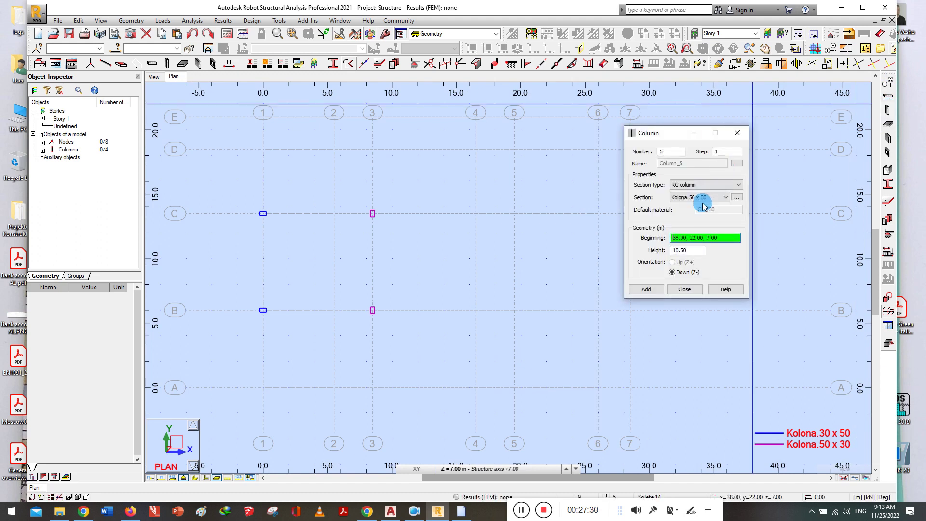
pyautogui.click(706, 201)
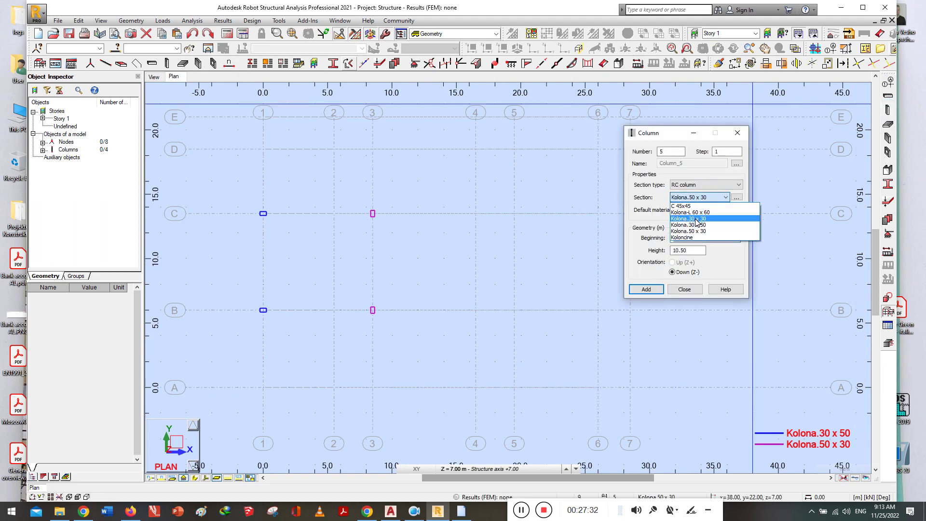
pyautogui.click(688, 219)
pyautogui.click(690, 251)
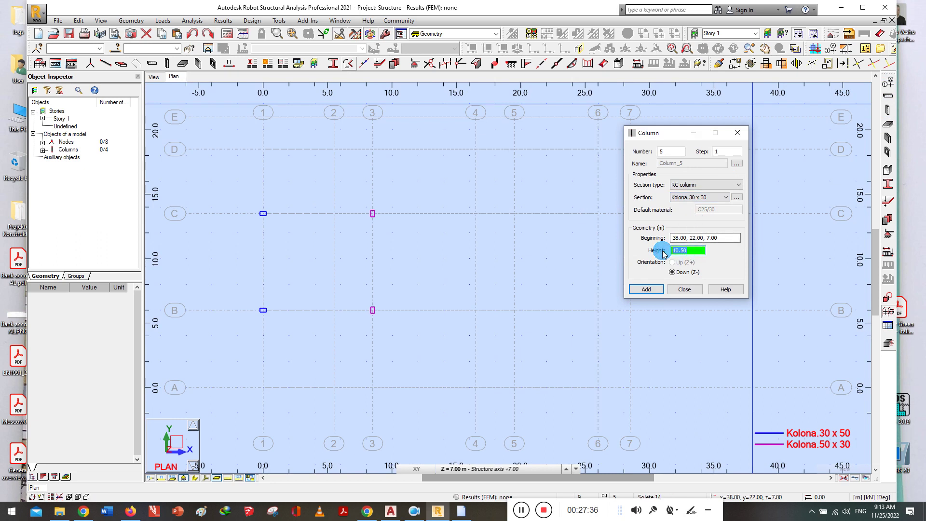
pyautogui.write('7')
pyautogui.click(689, 274)
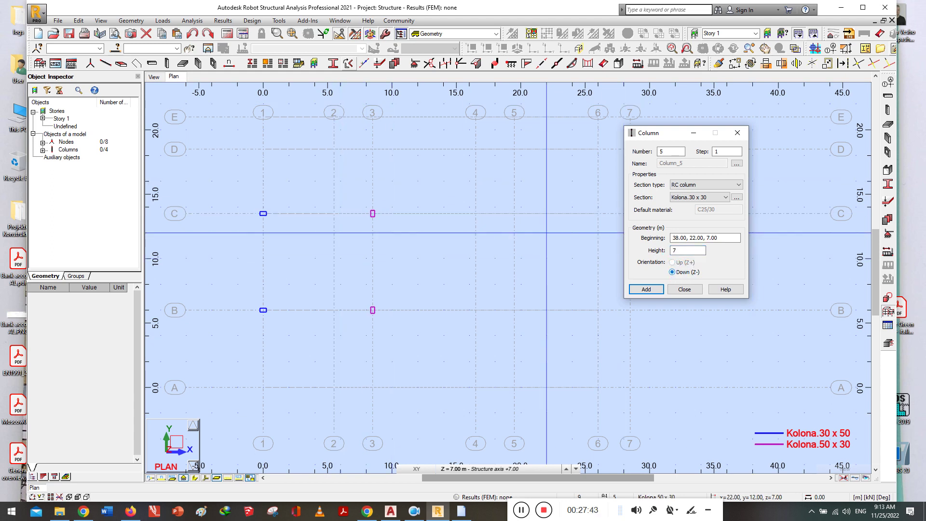
# Try to place the Kolona.30 x 30 columns where axis 2 crosses axes B and C
pyautogui.click(334, 310)
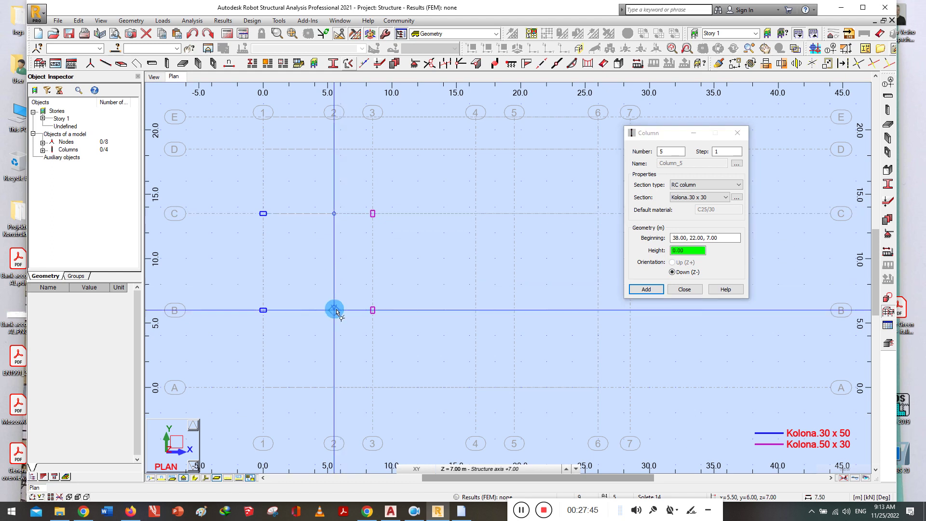
pyautogui.click(703, 245)
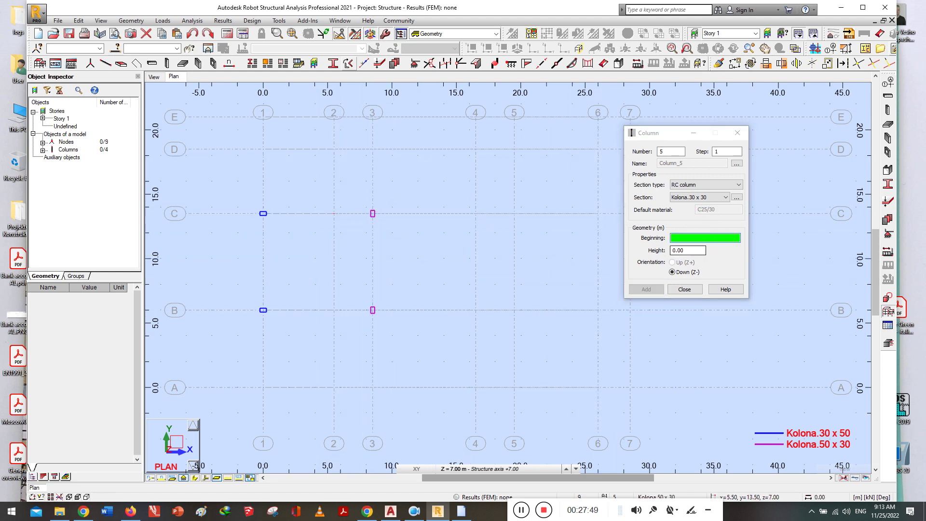
pyautogui.scroll(5, 332, 217)
pyautogui.click(334, 213)
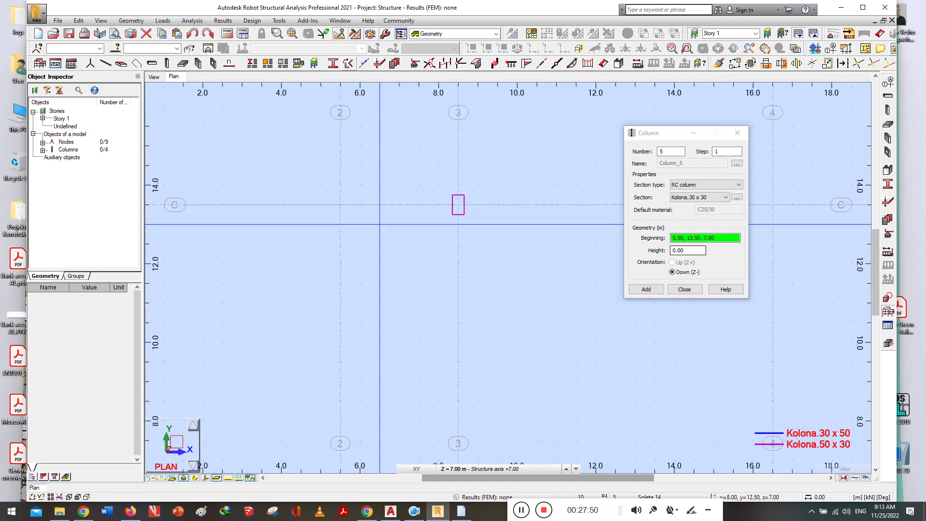
pyautogui.scroll(-3, 451, 236)
# Set the column height to 7 m and place Kolona.30 x 30 columns where axis 2 crosses axes C and B
pyautogui.click(678, 252)
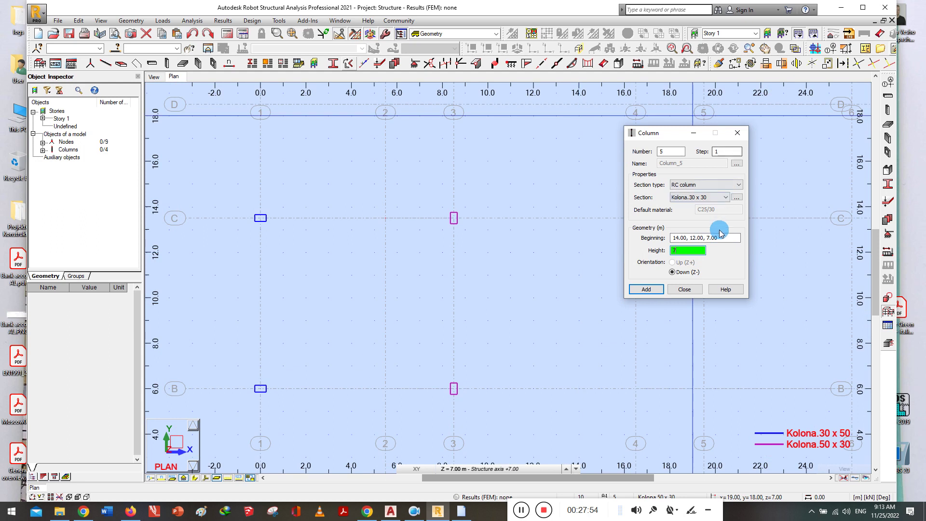
pyautogui.click(704, 238)
pyautogui.click(385, 218)
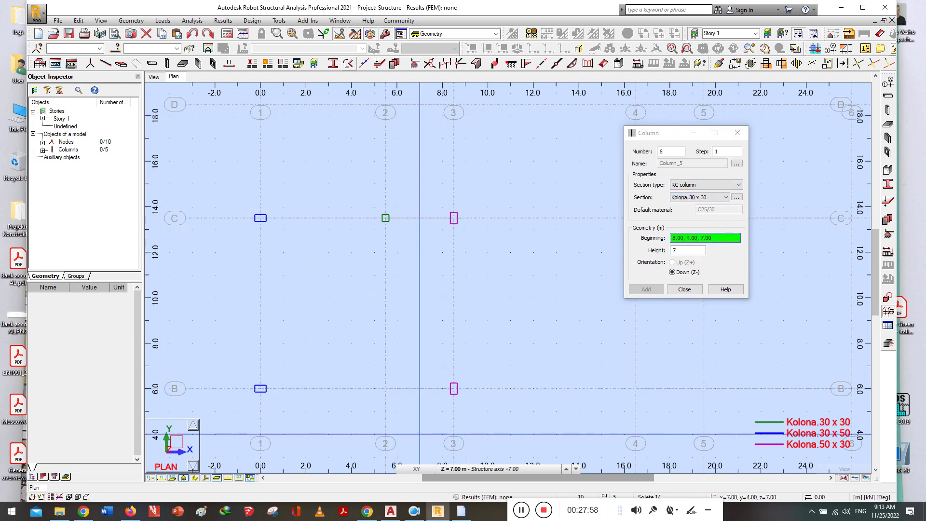
pyautogui.click(385, 388)
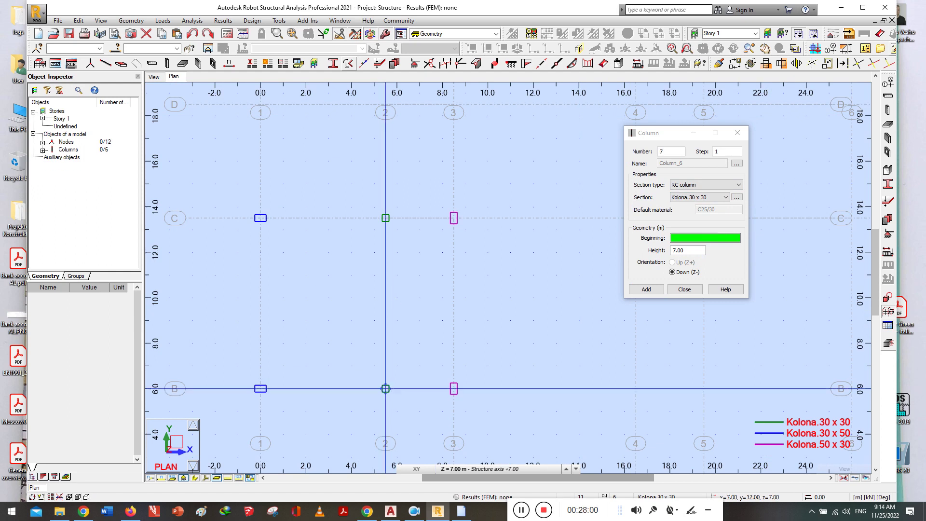
# Place Kolona.30 x 30 columns where axis A crosses axis 6 and where axis 5 crosses axes C and B
pyautogui.scroll(-4, 384, 273)
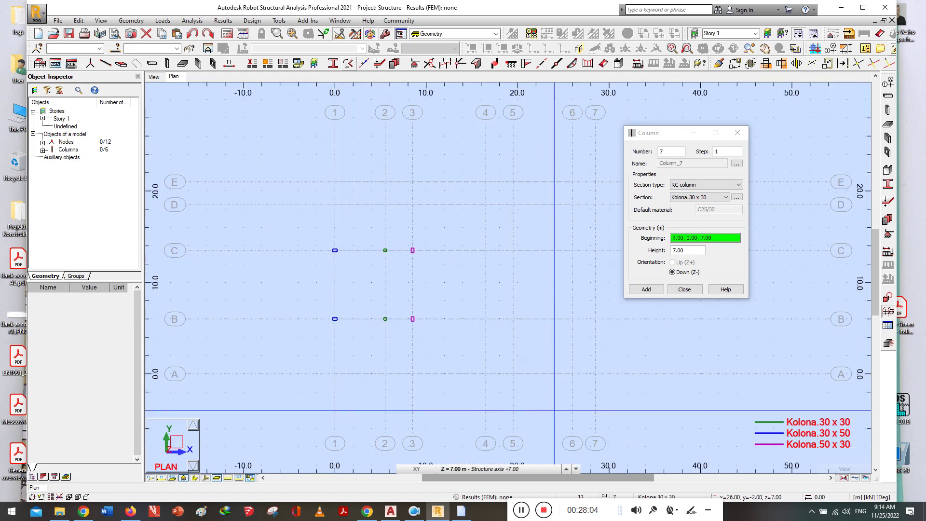
pyautogui.click(573, 374)
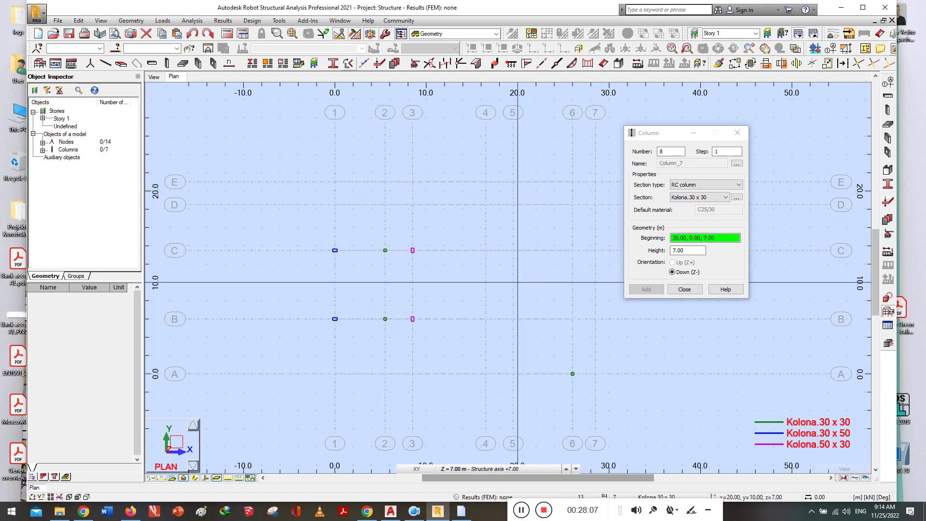
pyautogui.click(513, 250)
pyautogui.click(513, 319)
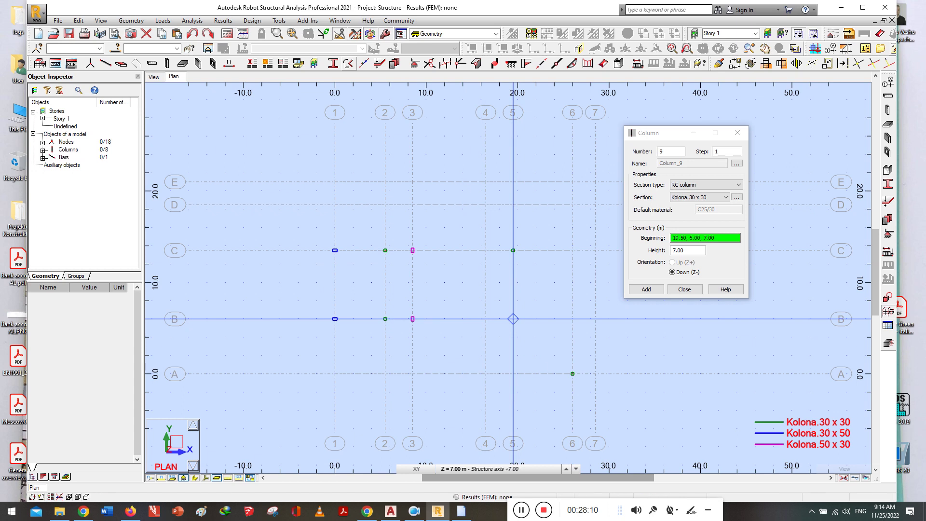
# Switch the column section to Kolona.30 x 50 and place columns on axis D at axes 1, 3 and 5, and on axis A at axis 3
pyautogui.click(697, 197)
pyautogui.click(697, 198)
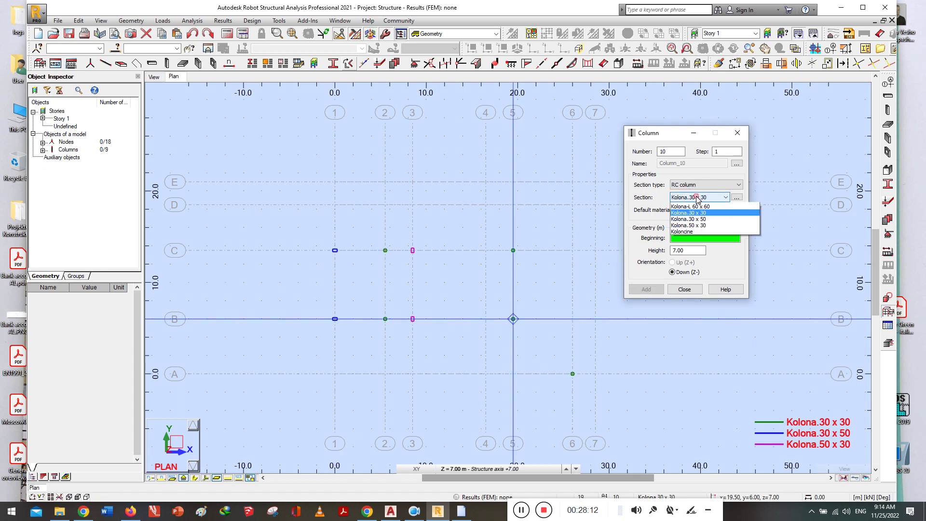
pyautogui.click(697, 210)
pyautogui.click(474, 229)
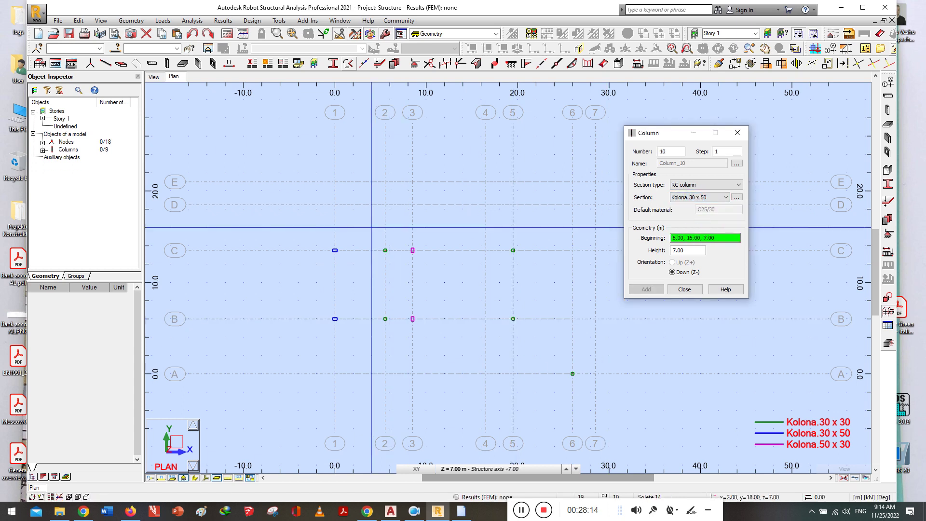
pyautogui.click(391, 217)
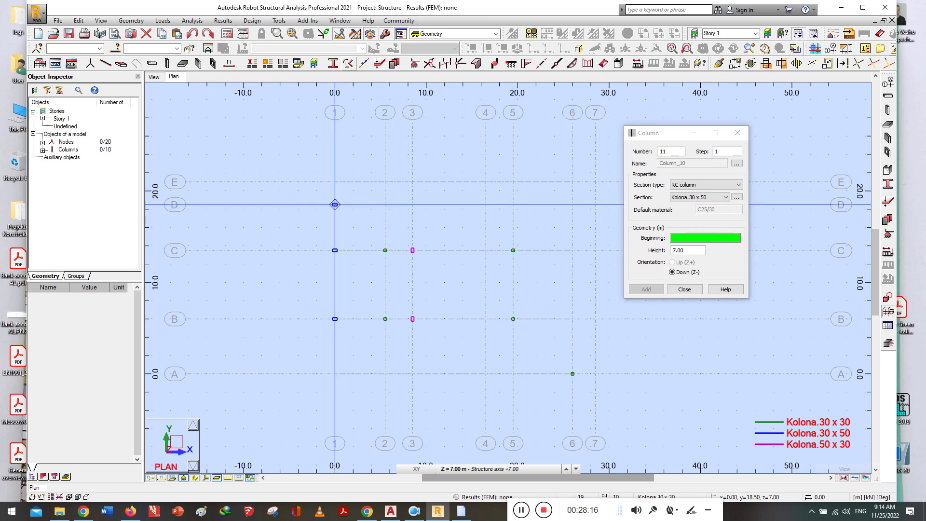
pyautogui.click(412, 204)
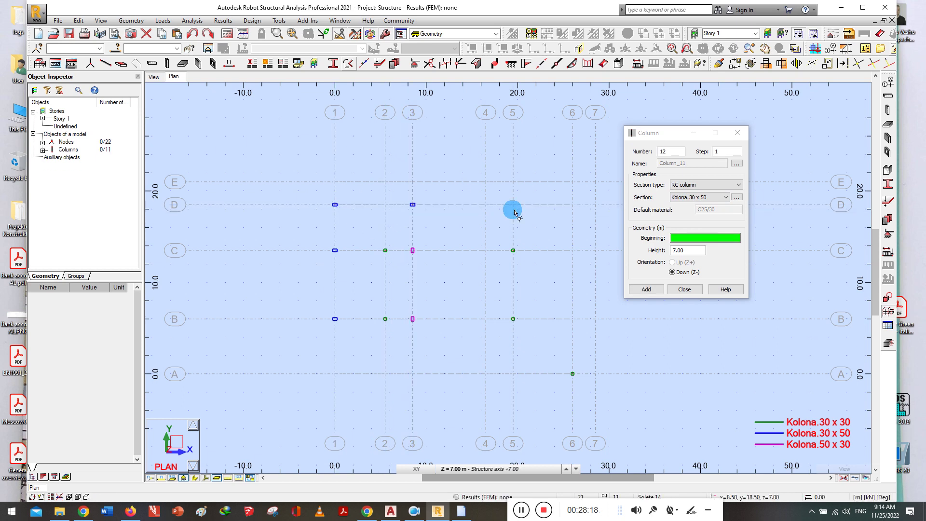
pyautogui.click(513, 204)
pyautogui.click(513, 204)
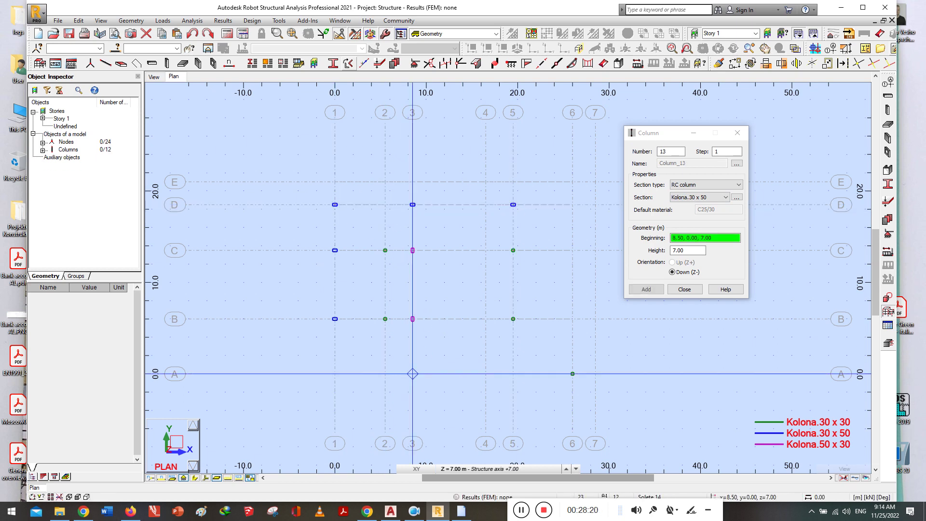
pyautogui.click(412, 374)
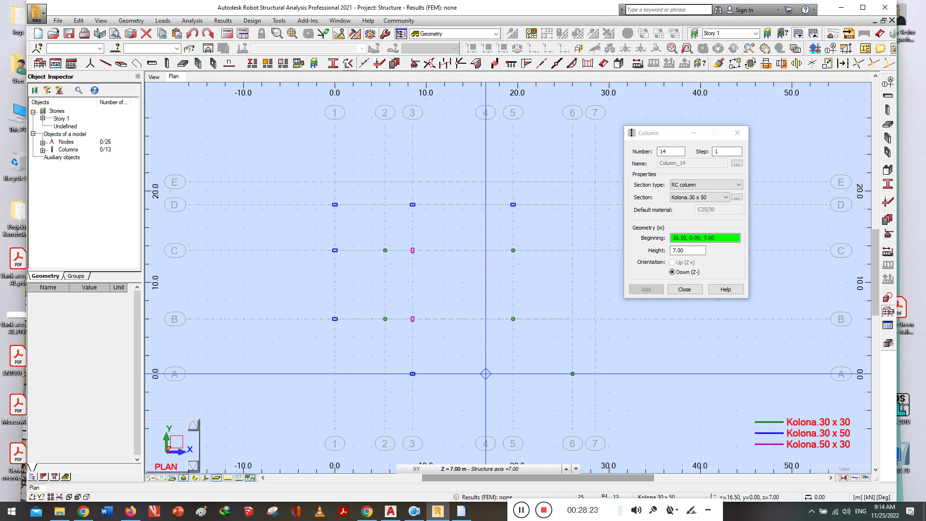
# Place Kolona.50 x 30 columns on axis A at its intersections with axes 2 and 5
pyautogui.click(693, 200)
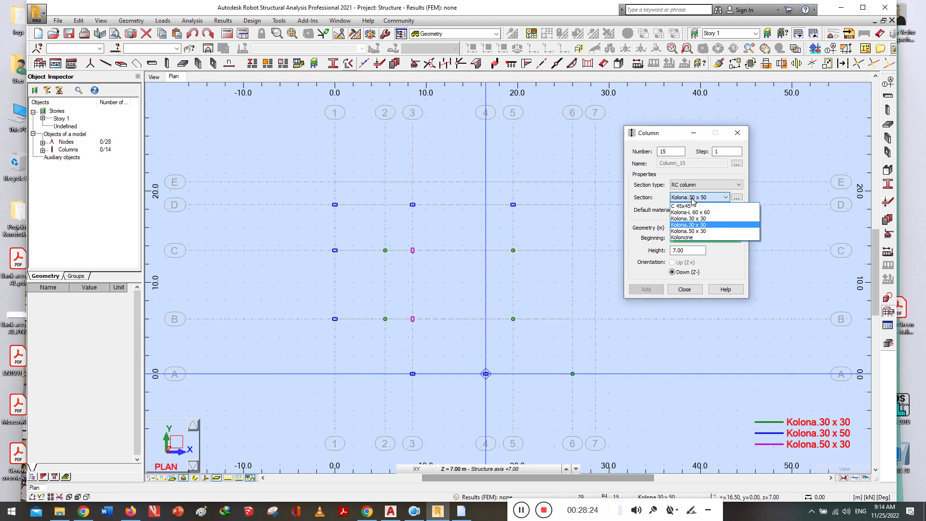
pyautogui.click(691, 228)
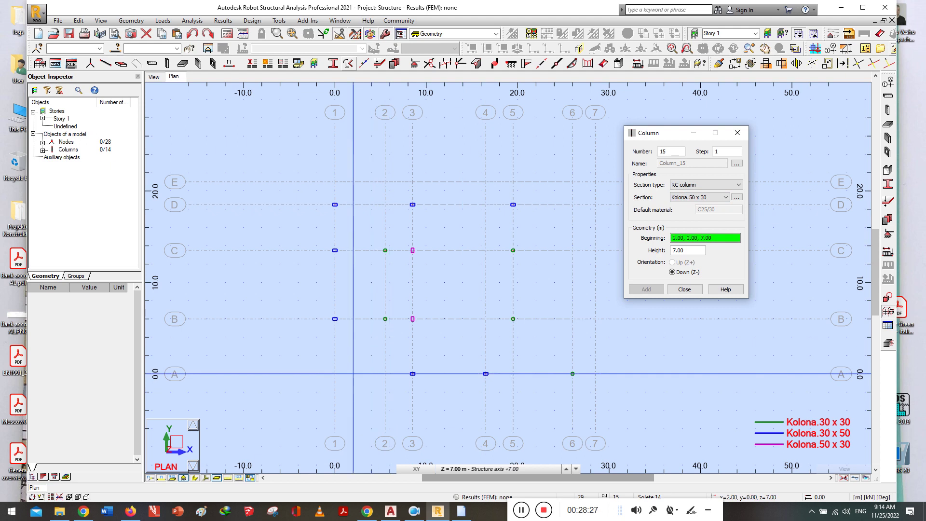
pyautogui.click(516, 374)
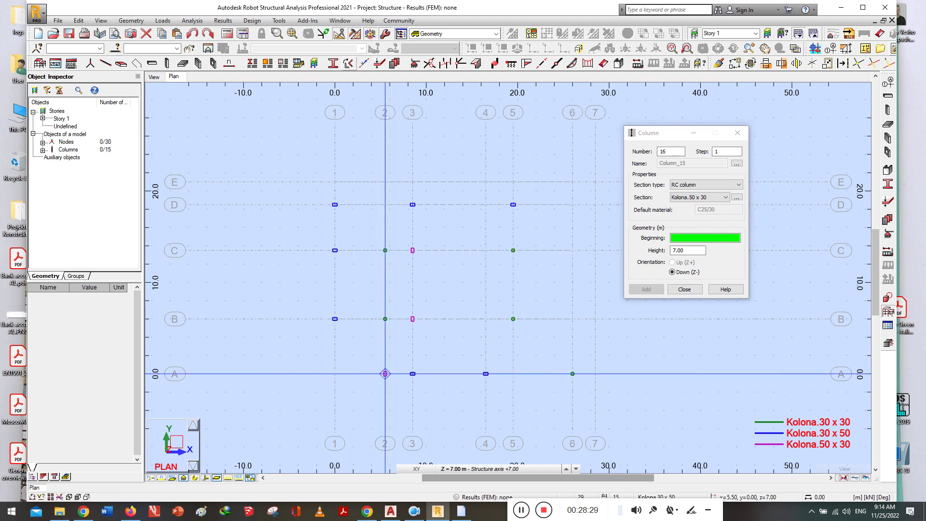
pyautogui.click(514, 374)
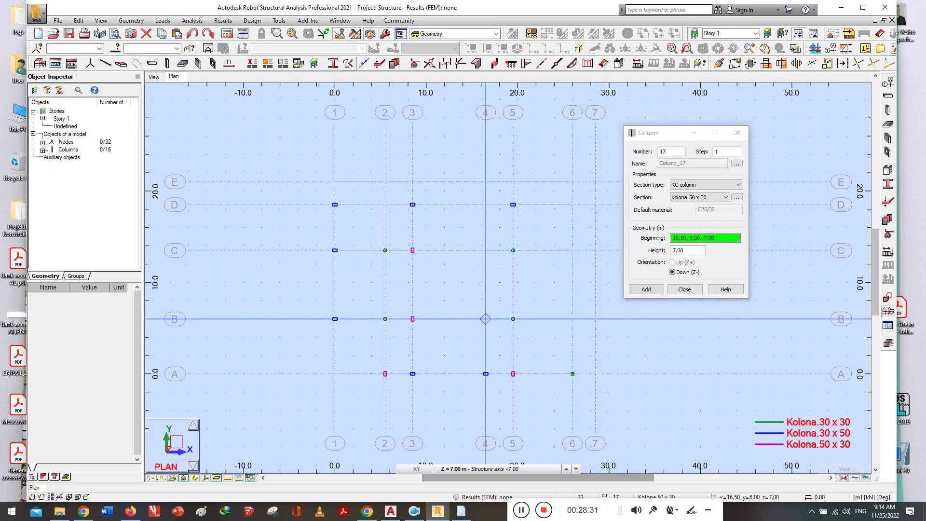
# Place Kolona.50 x 30 columns at grid intersections 4-B, 4-C, 4-D, 2-D, 6-C and 6-B
pyautogui.click(486, 319)
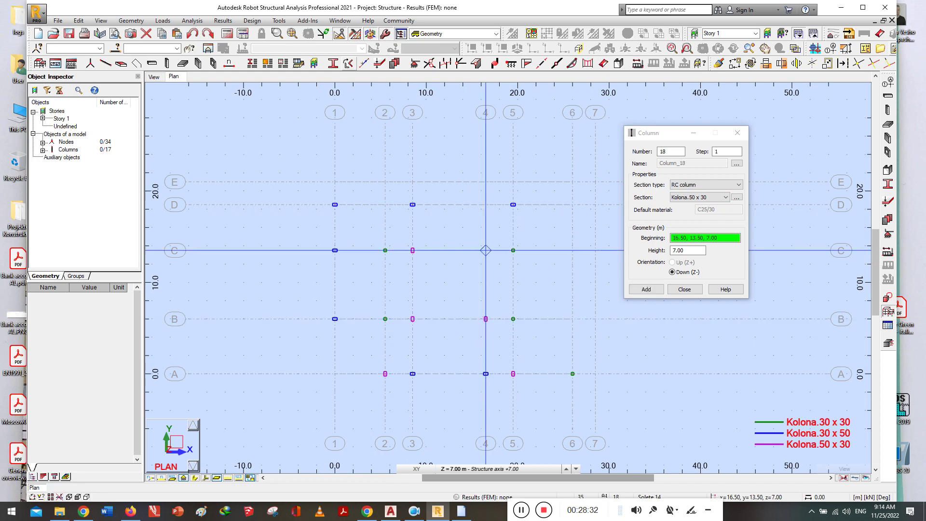
pyautogui.click(486, 251)
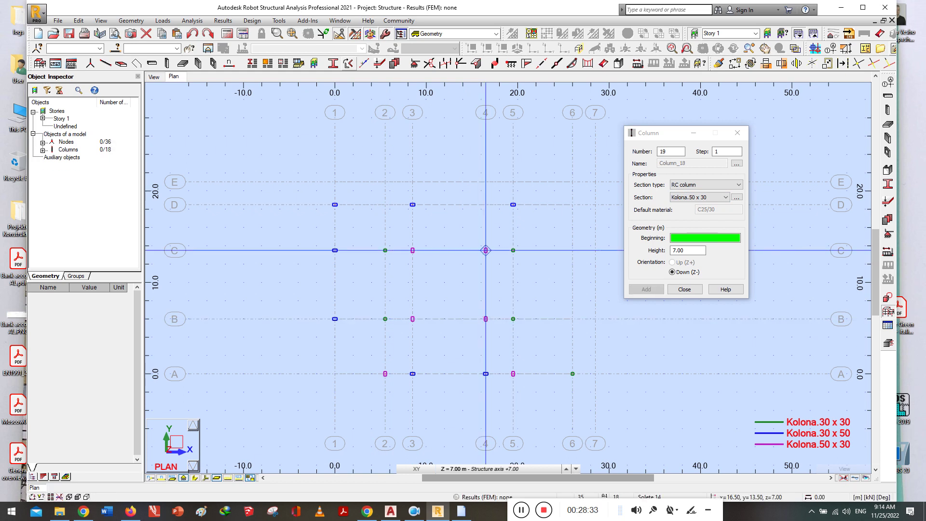
pyautogui.click(486, 205)
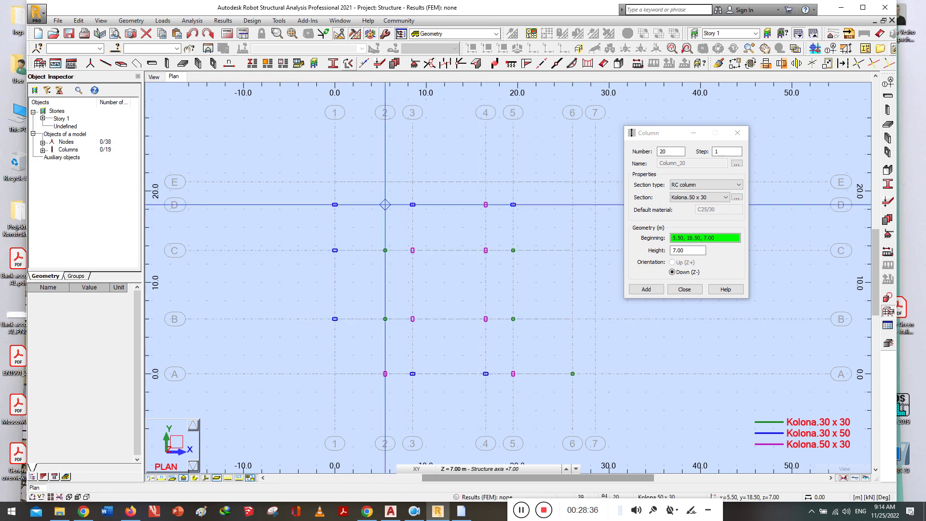
pyautogui.click(385, 204)
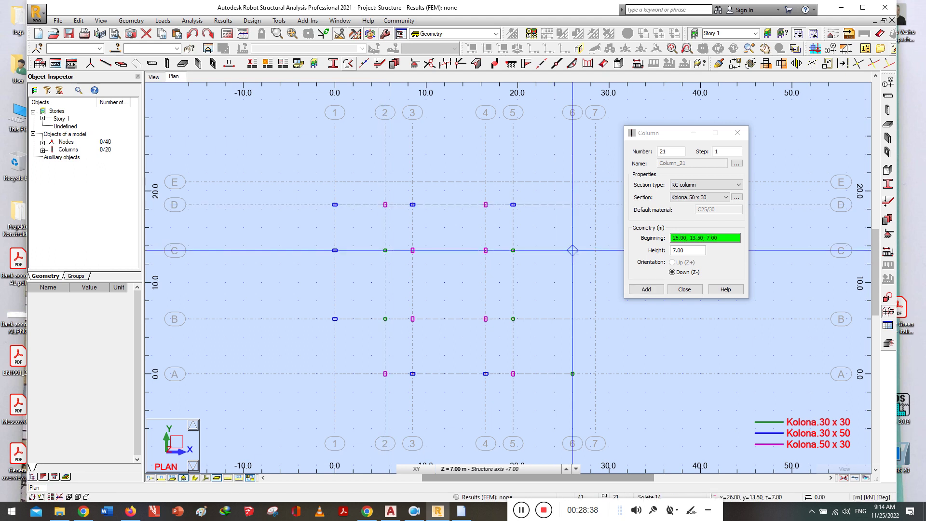
pyautogui.click(572, 251)
pyautogui.click(572, 318)
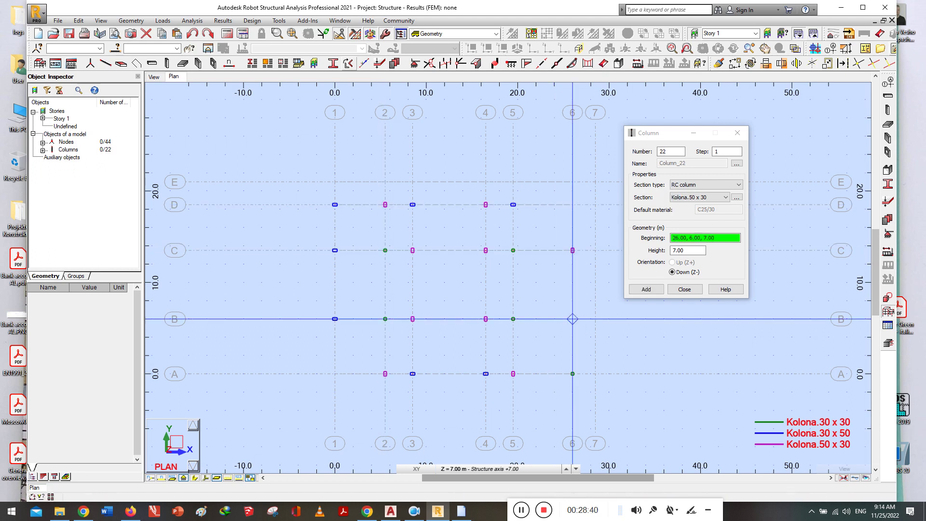
# Switch the column section to Kolona.30 x 50 and place a column at grid intersection 6-D
pyautogui.click(675, 202)
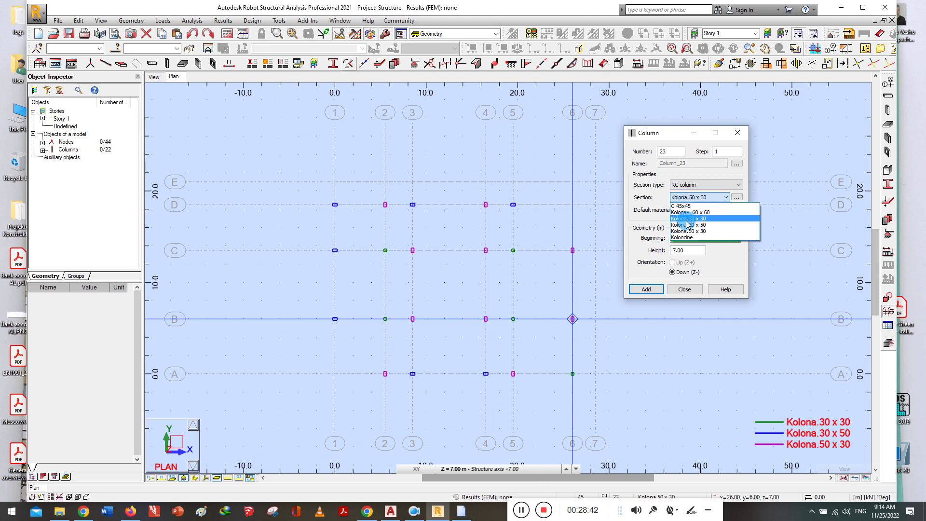
pyautogui.click(687, 224)
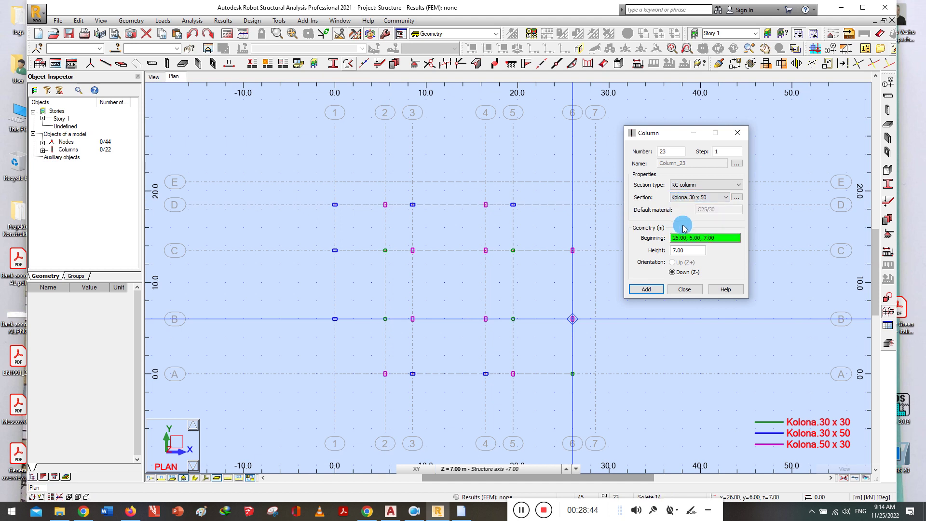
pyautogui.click(572, 204)
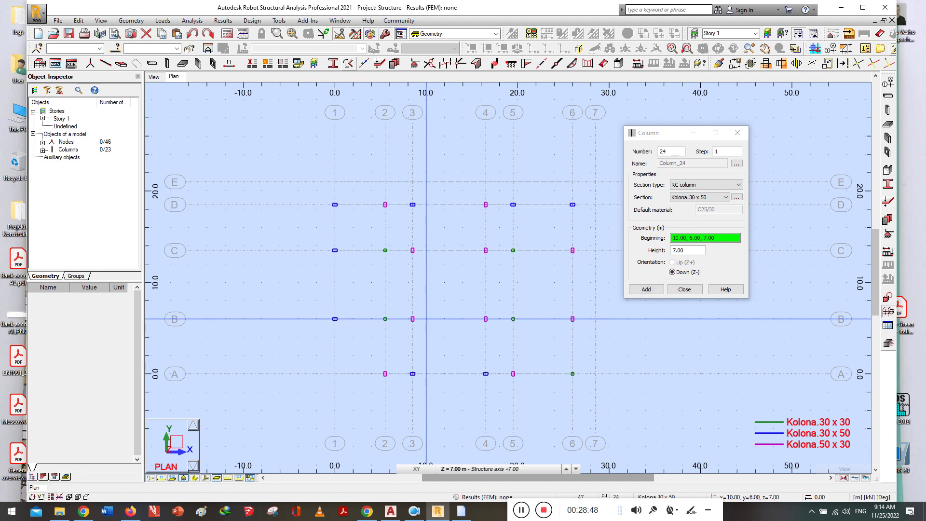
# Place a Kolona-L 60 x 60 column at grid intersection 1-A and finish column creation
pyautogui.click(695, 199)
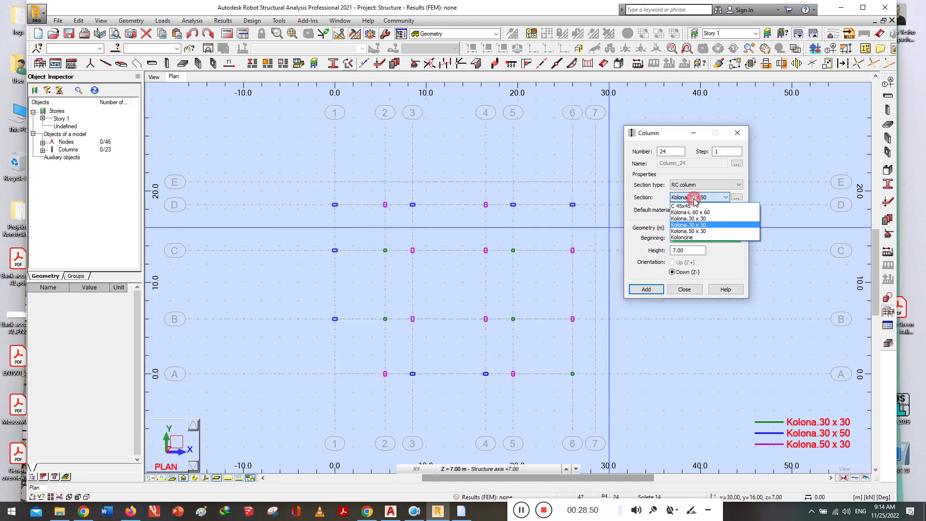
pyautogui.click(690, 212)
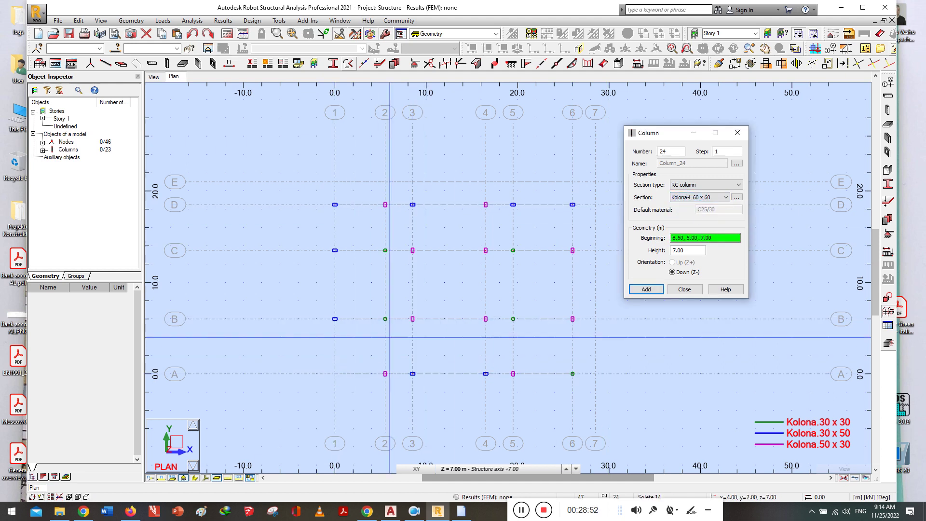
pyautogui.click(334, 373)
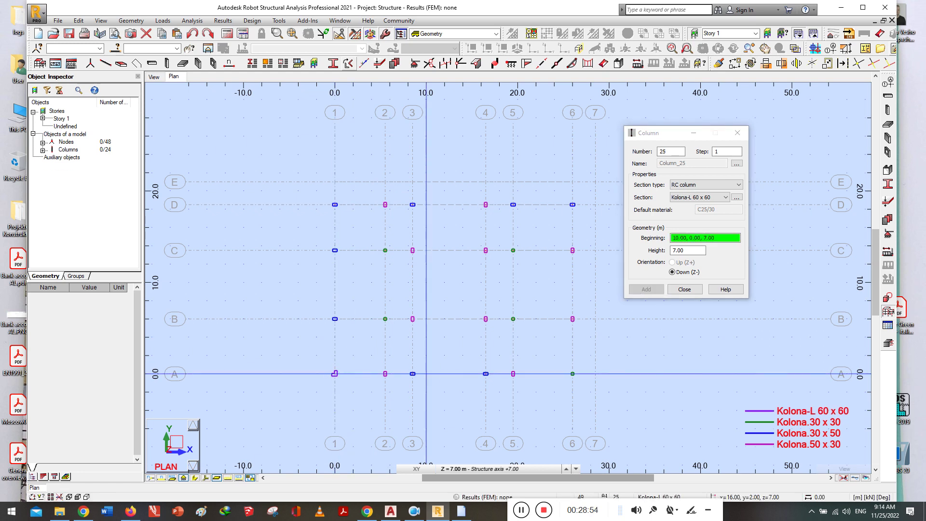
pyautogui.click(685, 289)
# Select the L-shaped column at grid intersection 1-A and set its Gamma angle to 90 degrees
pyautogui.scroll(3, 326, 392)
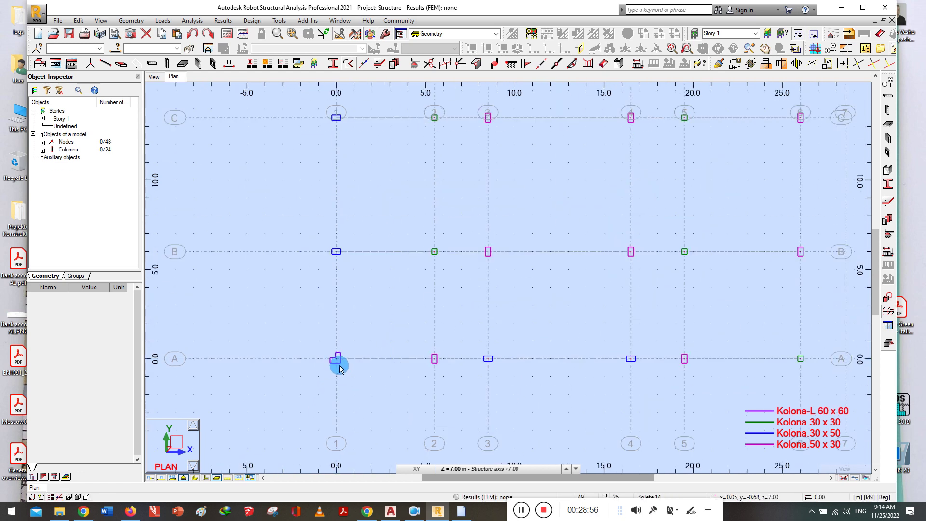
pyautogui.scroll(5, 339, 368)
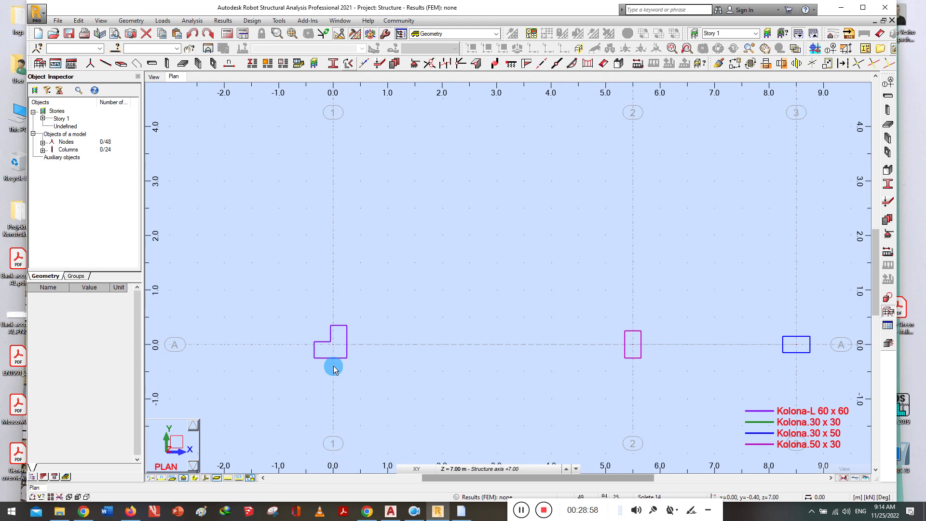
pyautogui.moveTo(299, 296); pyautogui.dragTo(406, 402)
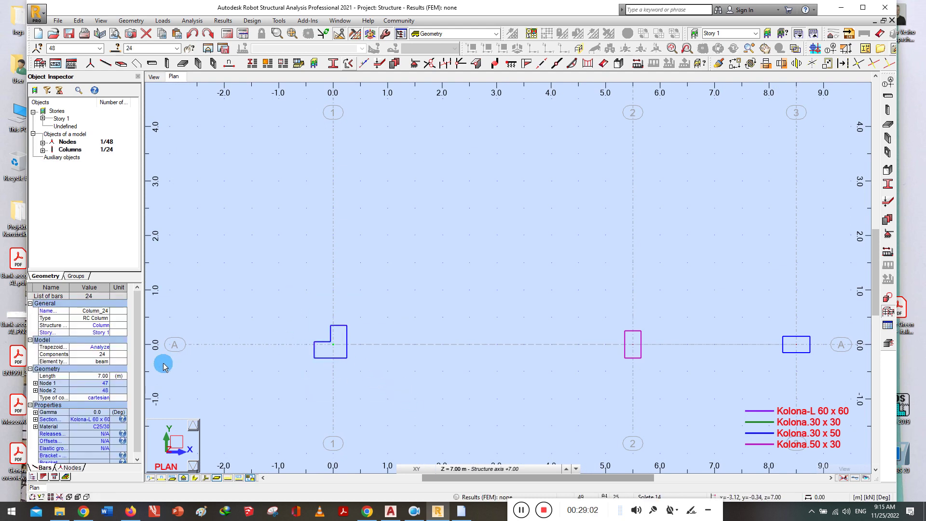
pyautogui.click(35, 413)
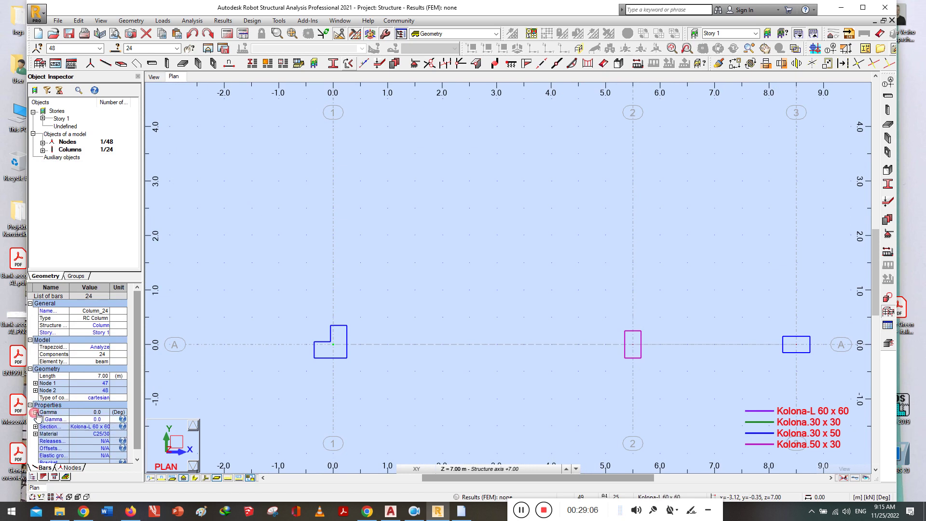
pyautogui.click(87, 419)
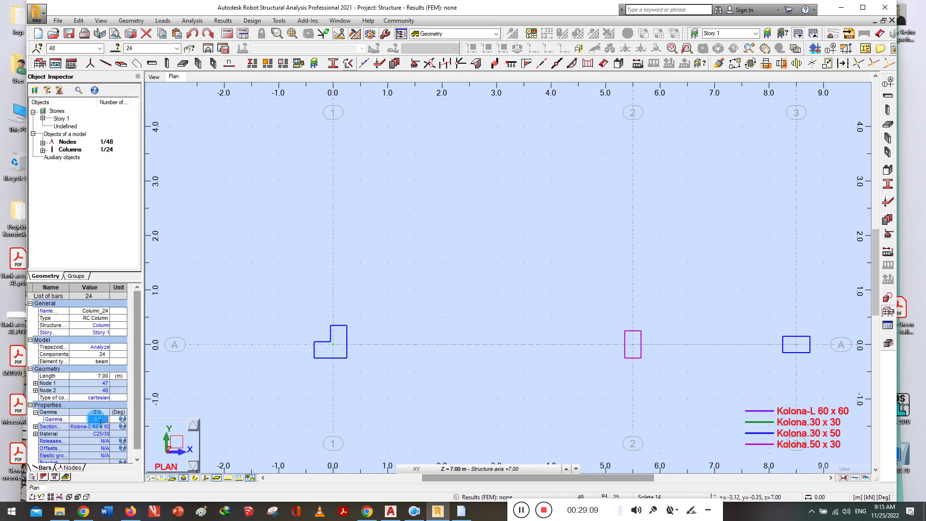
pyautogui.doubleClick(100, 419)
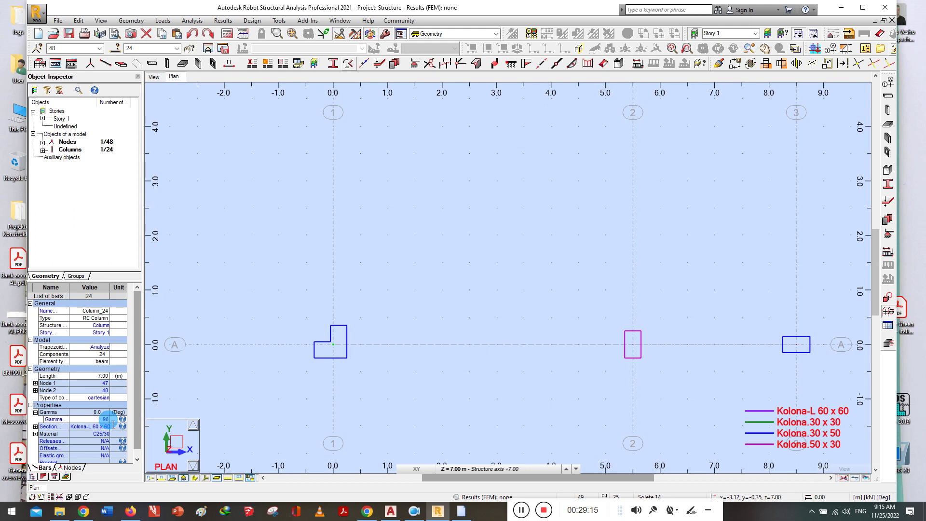
pyautogui.press('Return')
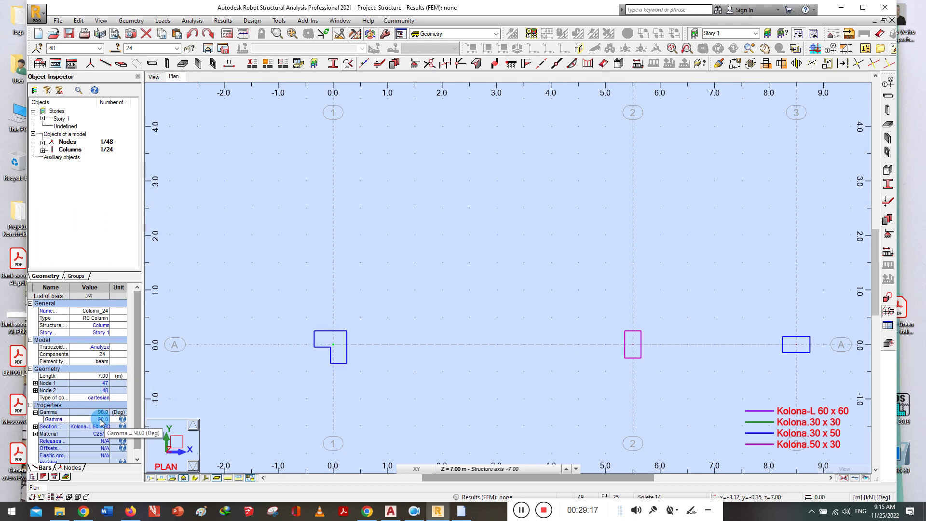
# Set the Gamma angle of the L-shaped corner column to 270 degrees
pyautogui.click(101, 420)
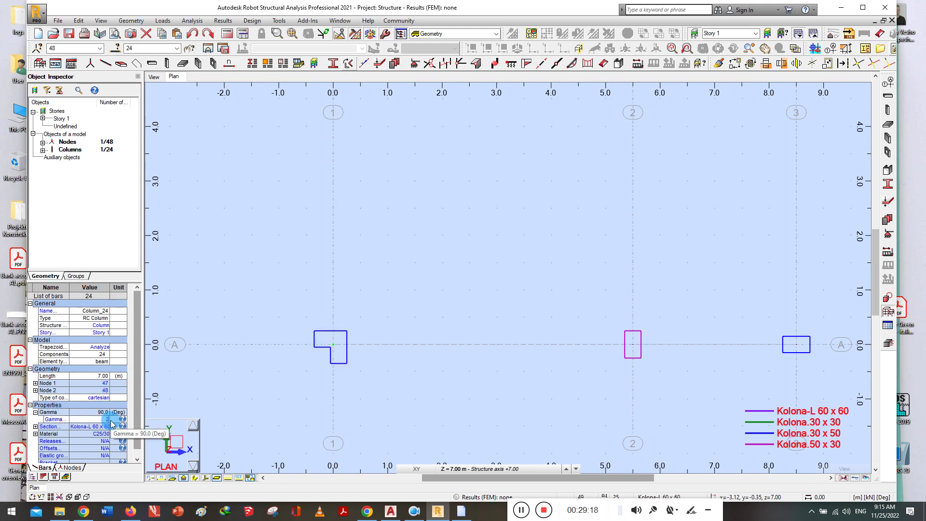
pyautogui.write('270')
pyautogui.press('Return')
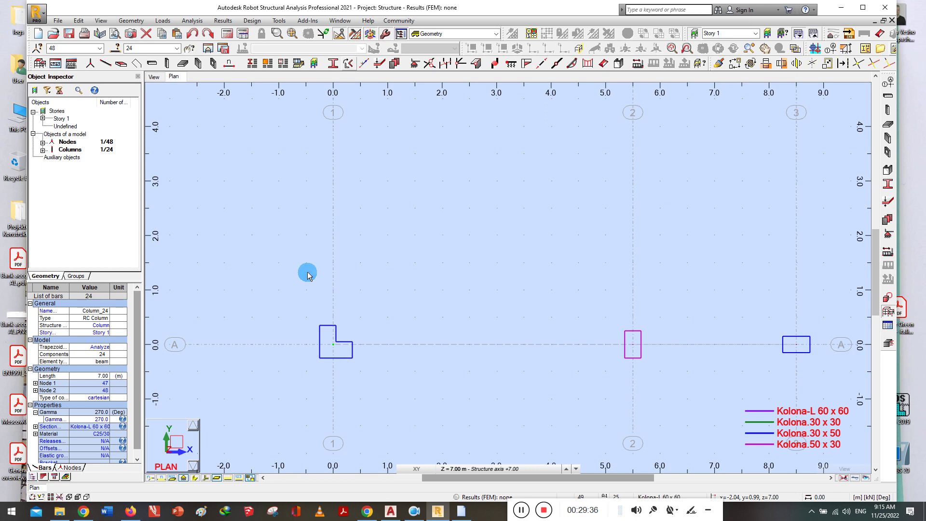
# Examine the arrangement and orientation of all columns in plan and in the 3D view
pyautogui.scroll(-1, 321, 284)
pyautogui.scroll(-7, 320, 285)
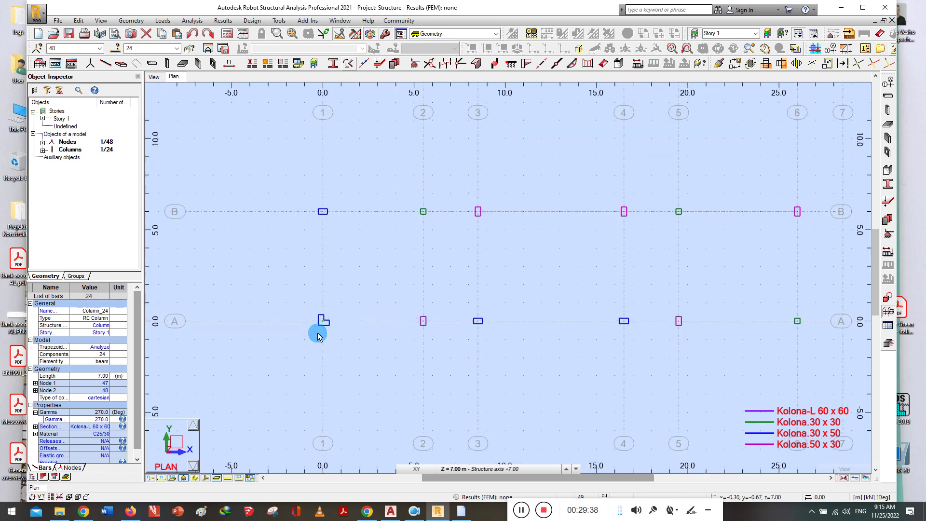
pyautogui.hotkey('ctrl', 'alt', 'd')
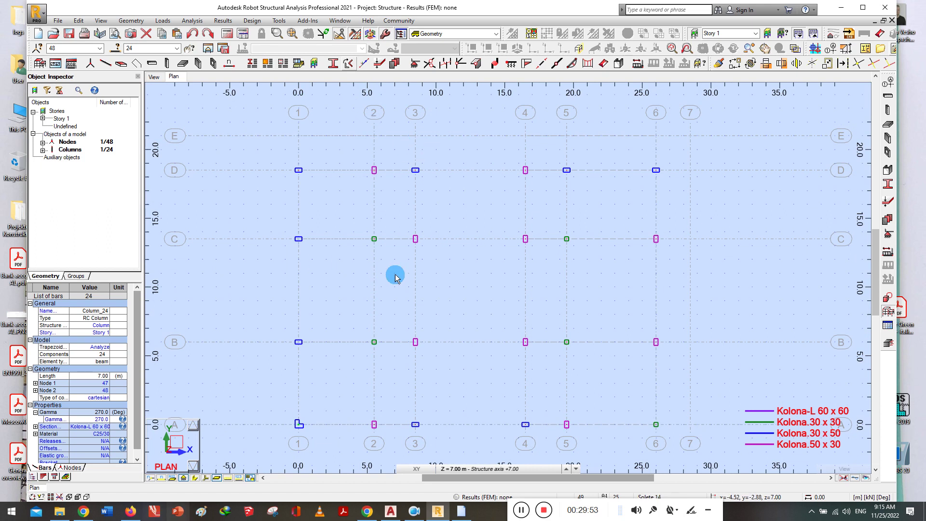
pyautogui.scroll(-1, 445, 317)
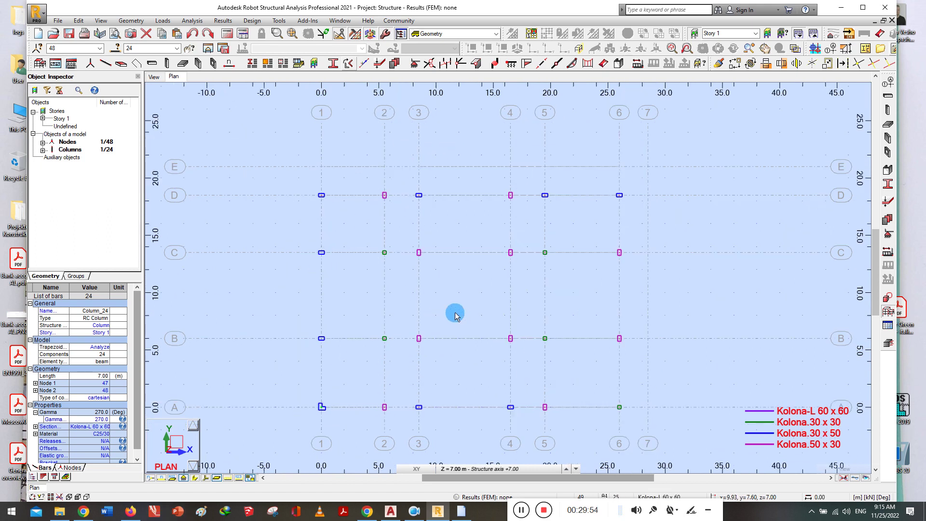
pyautogui.scroll(2, 472, 427)
pyautogui.scroll(-1, 458, 403)
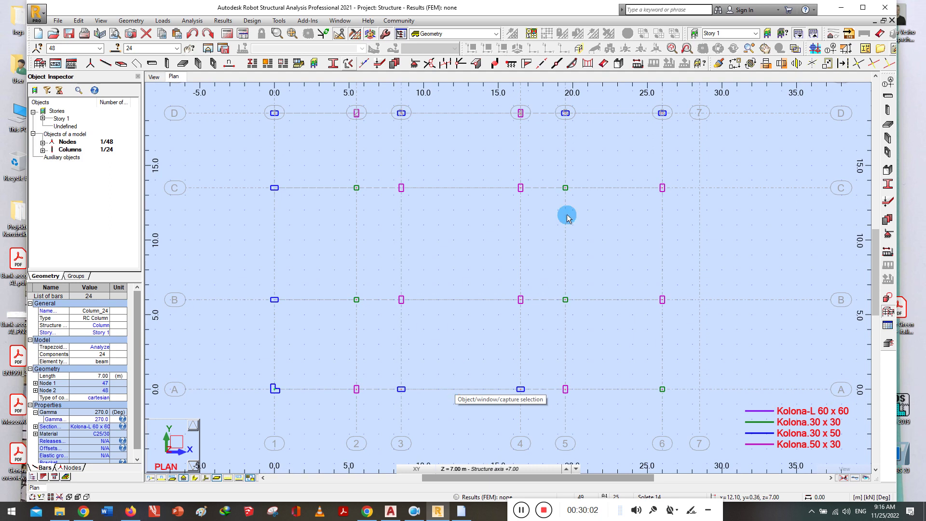
pyautogui.scroll(-1, 436, 364)
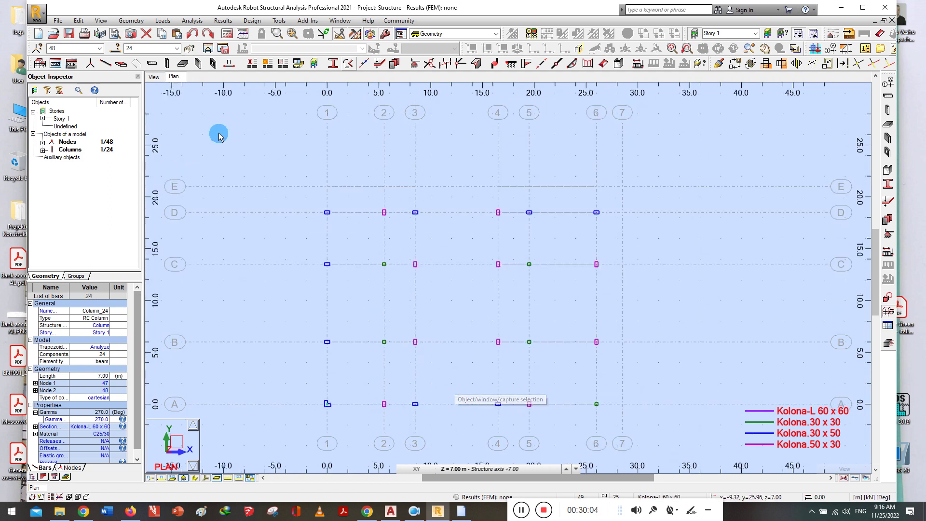
pyautogui.click(154, 77)
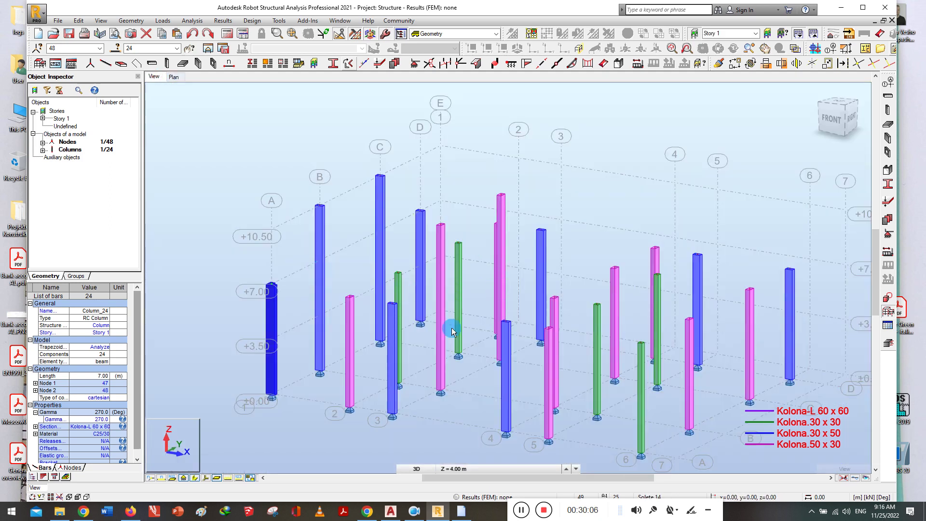
pyautogui.moveTo(441, 399); pyautogui.dragTo(405, 346, button='middle')
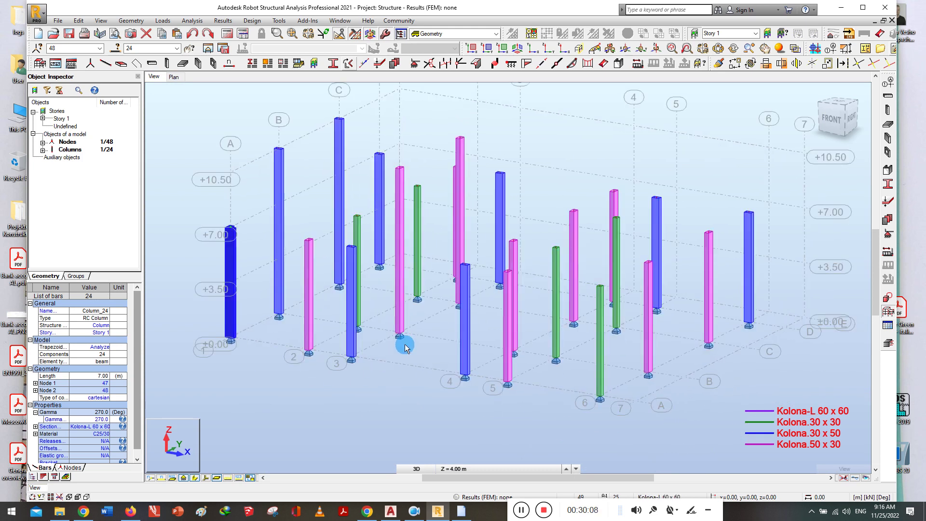
pyautogui.scroll(2, 414, 366)
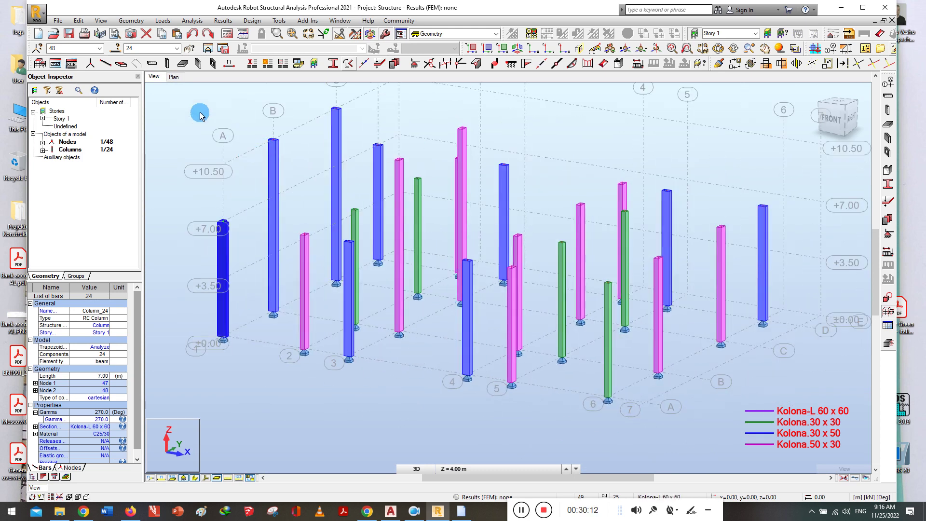
# Return to the plan view and lower the working level to Z = 3.50 m
pyautogui.click(177, 81)
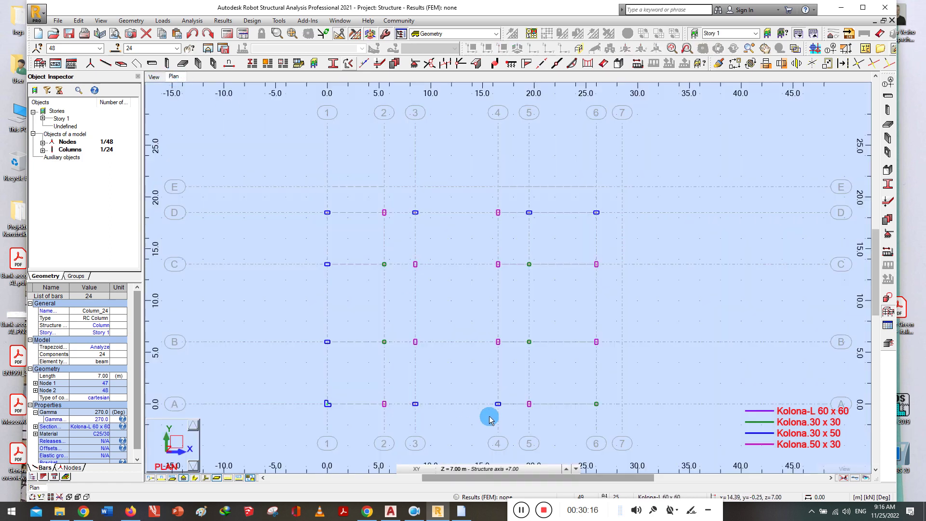
pyautogui.click(575, 469)
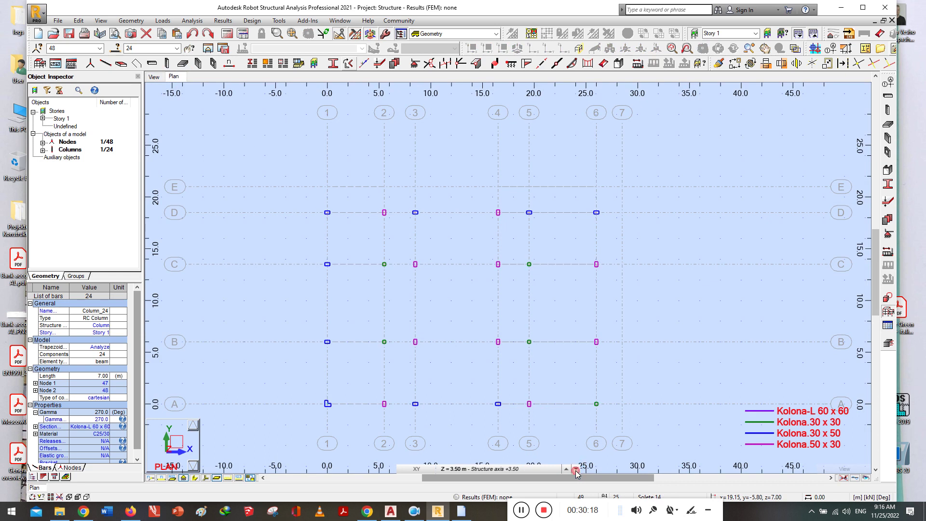
pyautogui.scroll(1, 554, 375)
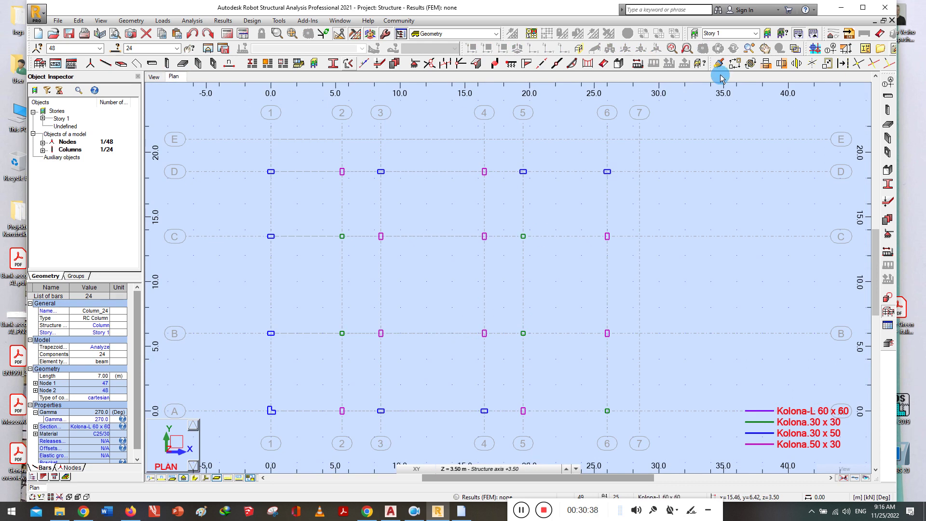
# Start defining a beam with the RC beam section type and choose the Tra -- 30x50 section
pyautogui.click(887, 99)
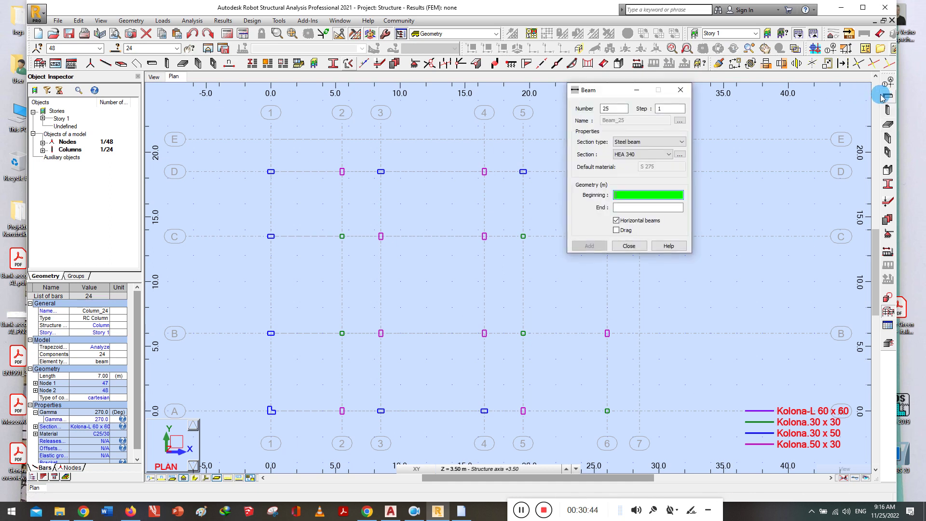
pyautogui.moveTo(604, 91); pyautogui.dragTo(606, 173)
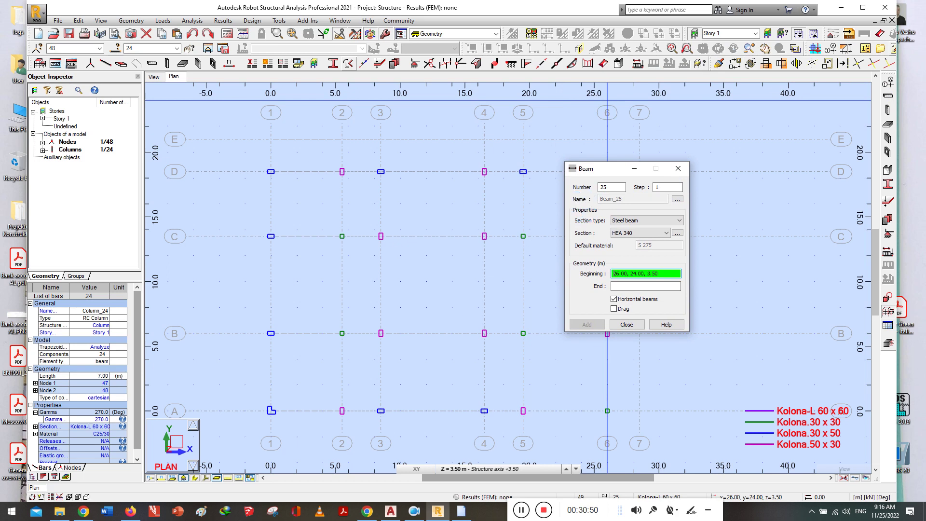
pyautogui.click(631, 220)
pyautogui.click(622, 235)
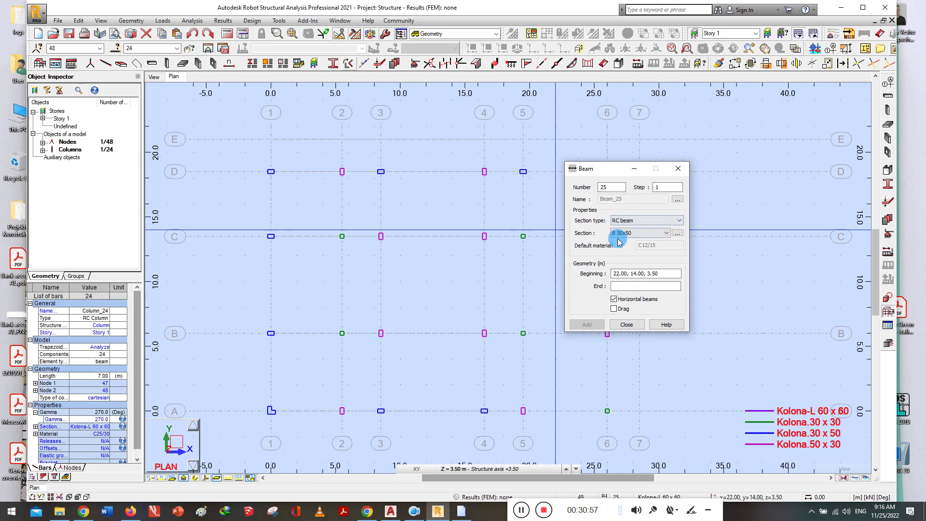
pyautogui.click(630, 233)
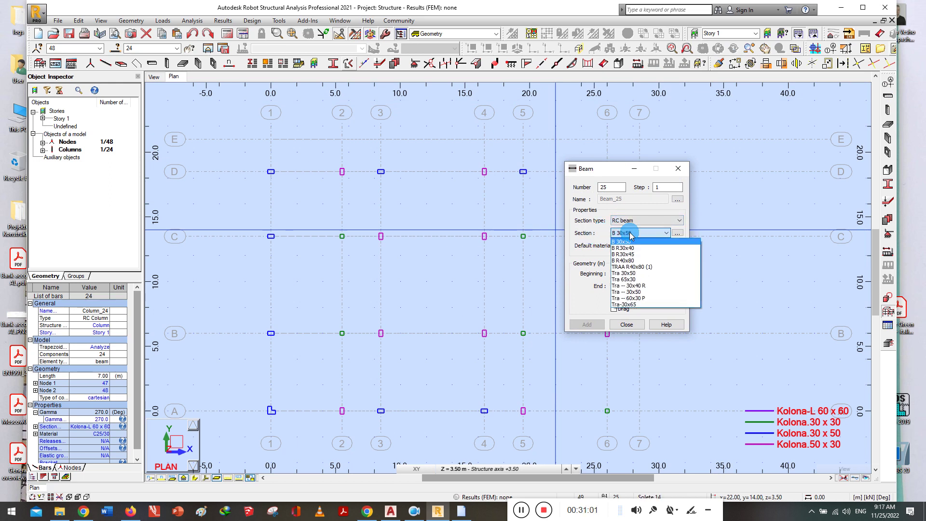
pyautogui.click(630, 292)
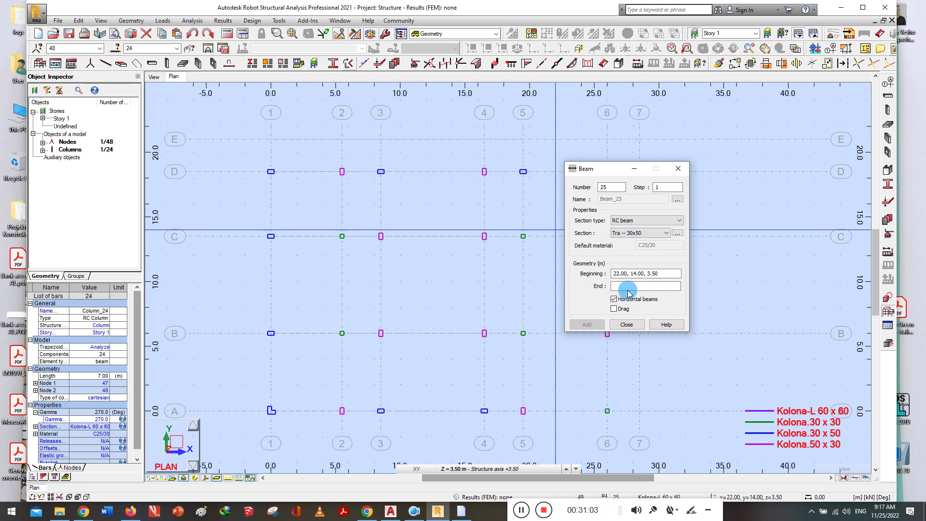
pyautogui.click(619, 221)
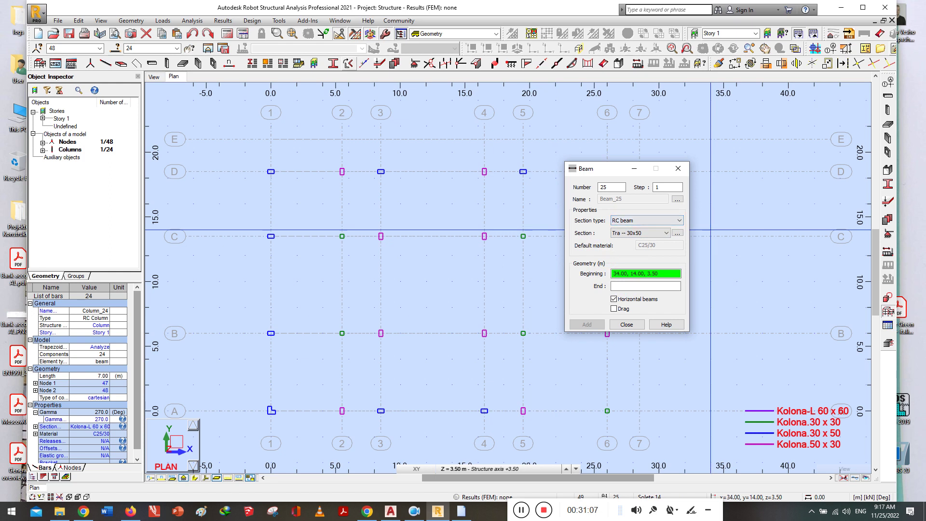
# Start a new RC beam section in C25/30 concrete and label it T 30X70
pyautogui.click(677, 234)
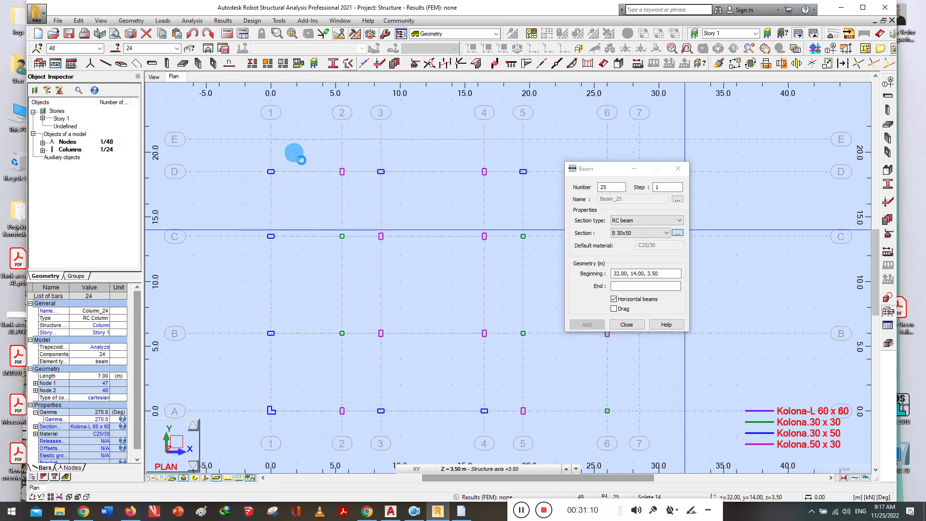
pyautogui.click(350, 221)
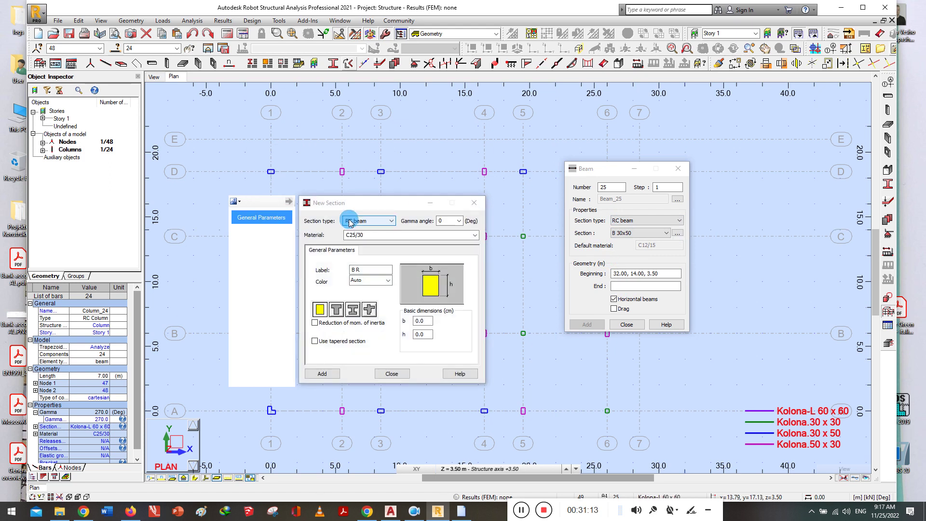
pyautogui.click(338, 273)
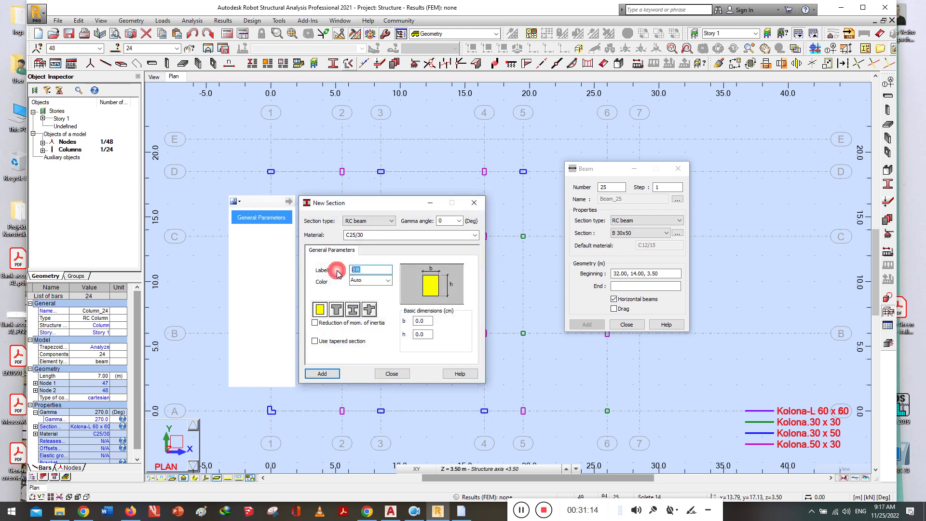
pyautogui.write('T 30X70')
pyautogui.moveTo(357, 271); pyautogui.dragTo(377, 273)
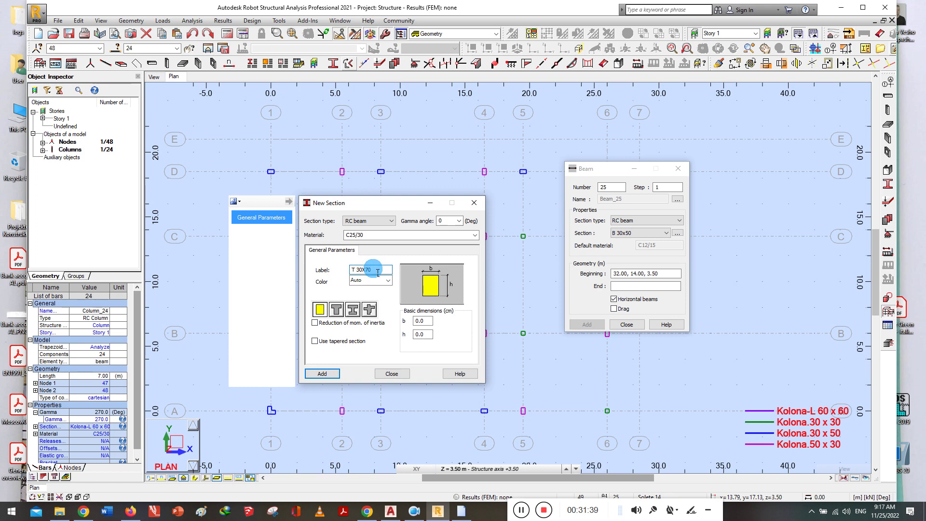
pyautogui.click(379, 271)
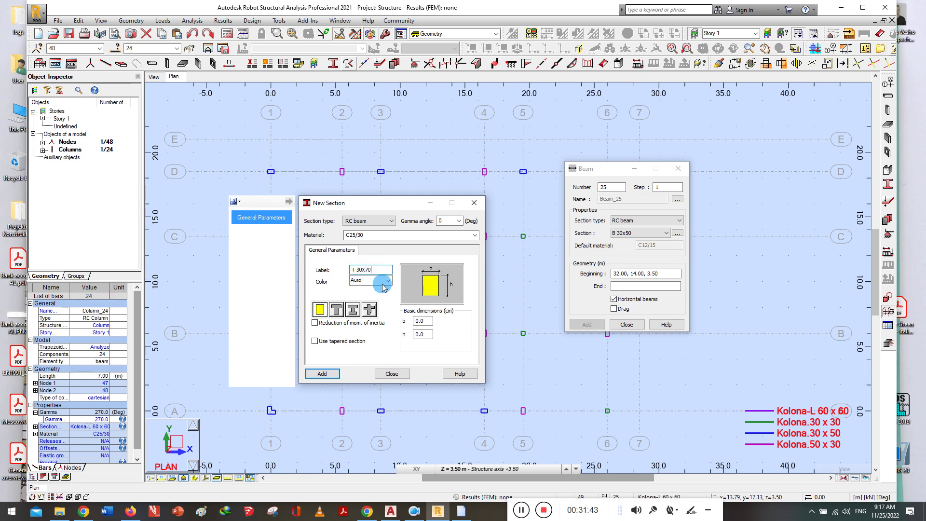
# Set the rectangular section's dimensions to b = 30 cm and h = 70 cm and add it to the section list
pyautogui.doubleClick(424, 321)
pyautogui.click(429, 321)
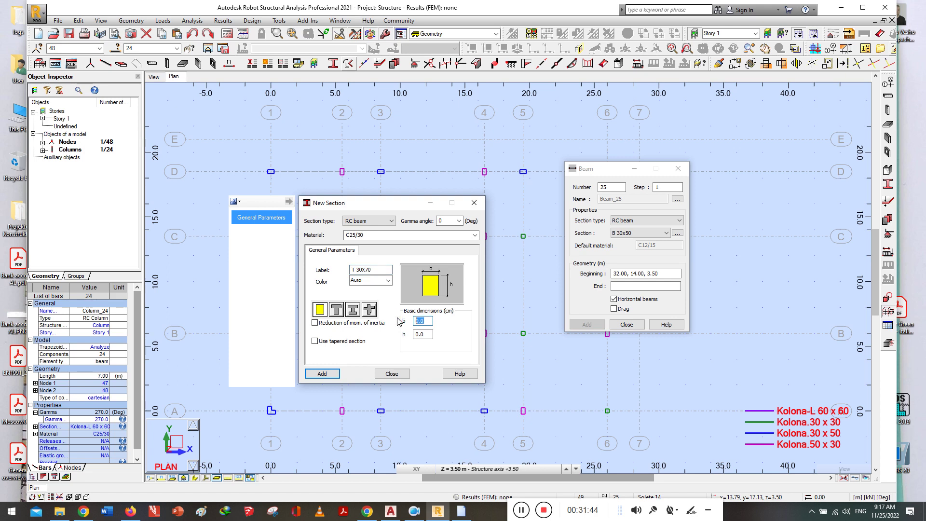
pyautogui.doubleClick(415, 335)
pyautogui.write('70')
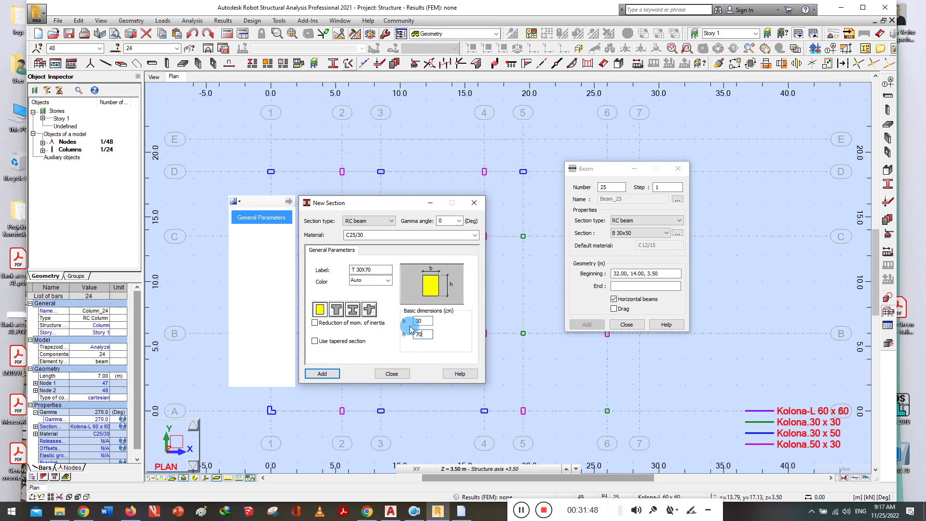
pyautogui.click(317, 373)
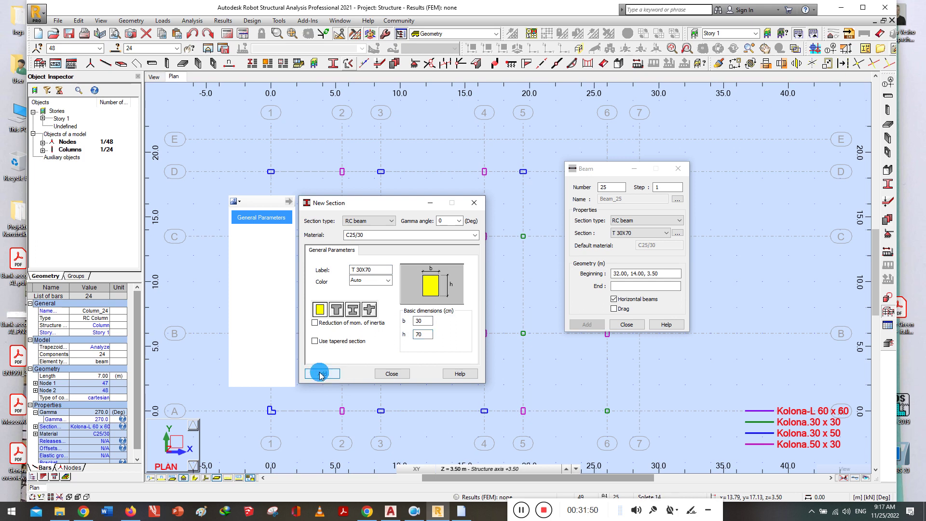
pyautogui.click(404, 314)
pyautogui.click(391, 374)
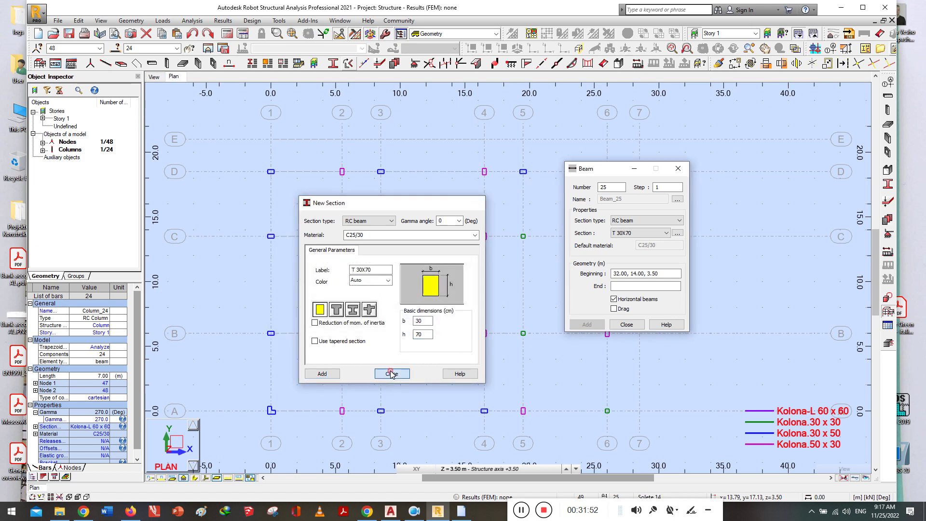
# Place a T 30X70 beam along axis D from axis 1 to axis 7 at the 3.50 m level
pyautogui.click(640, 233)
pyautogui.click(640, 240)
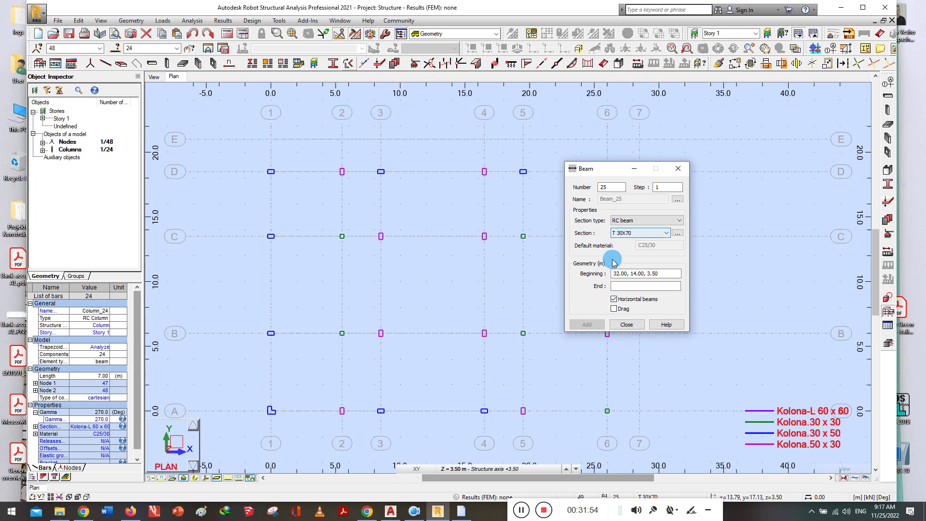
pyautogui.click(658, 273)
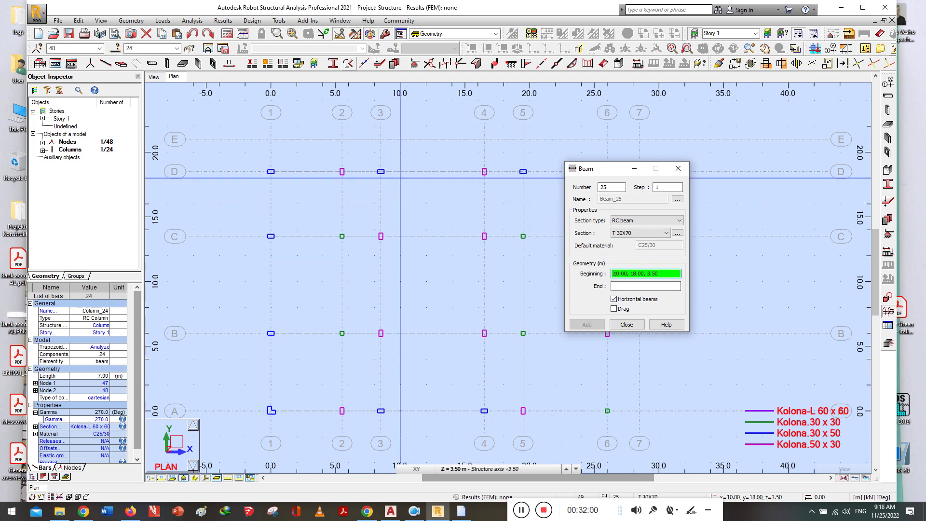
pyautogui.scroll(-2, 400, 178)
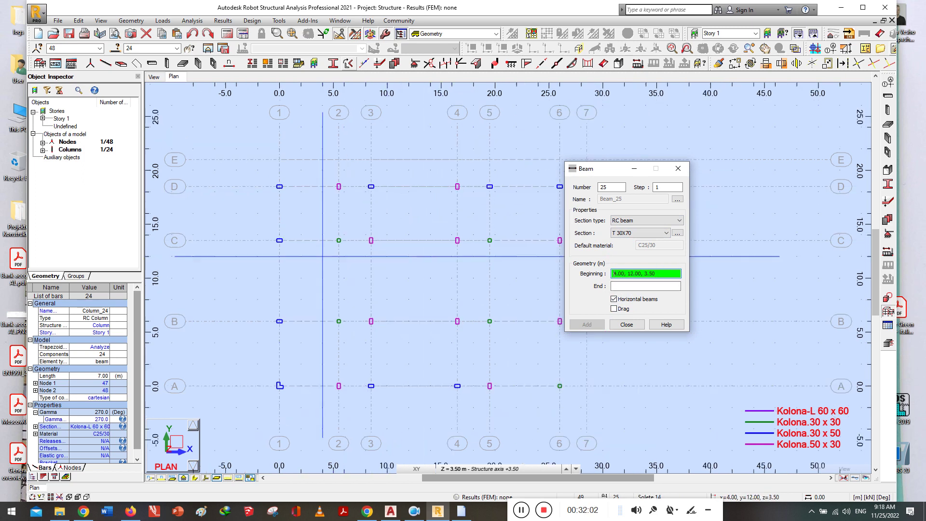
pyautogui.scroll(2, 414, 205)
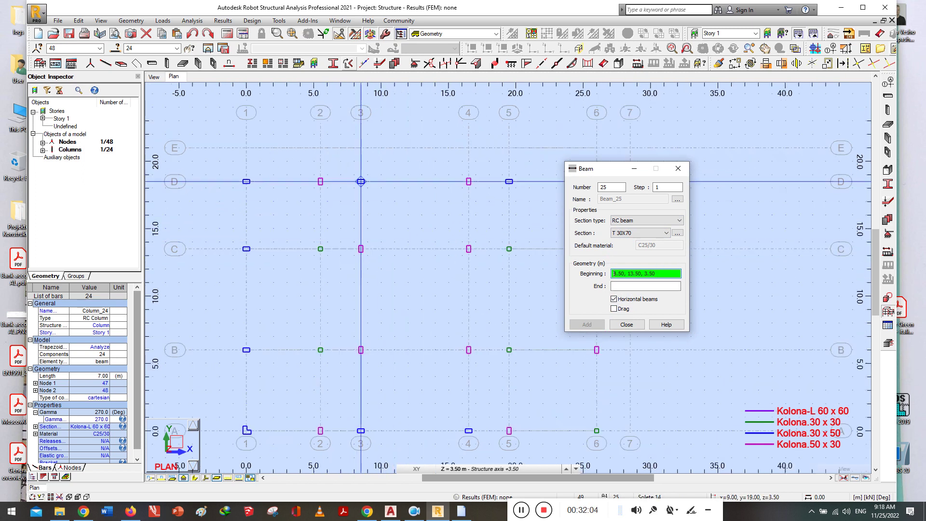
pyautogui.click(246, 181)
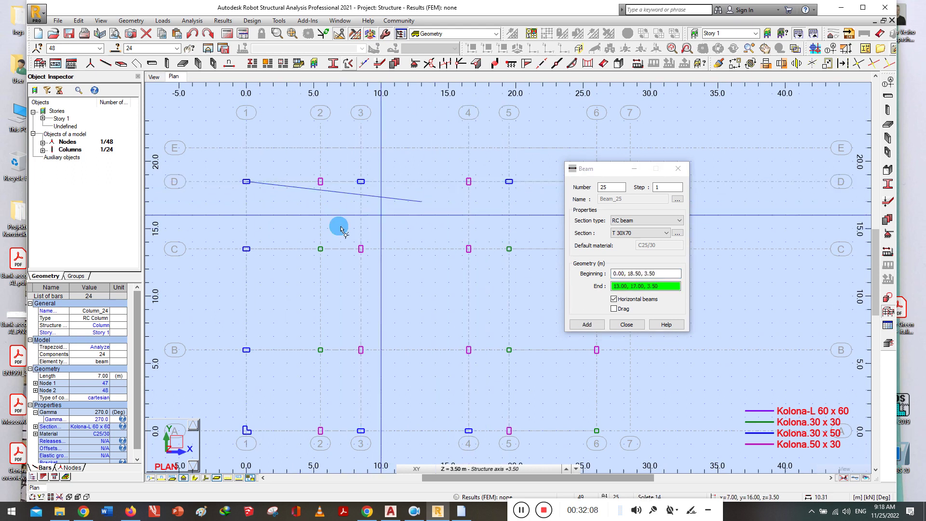
pyautogui.scroll(-2, 315, 212)
pyautogui.scroll(2, 502, 197)
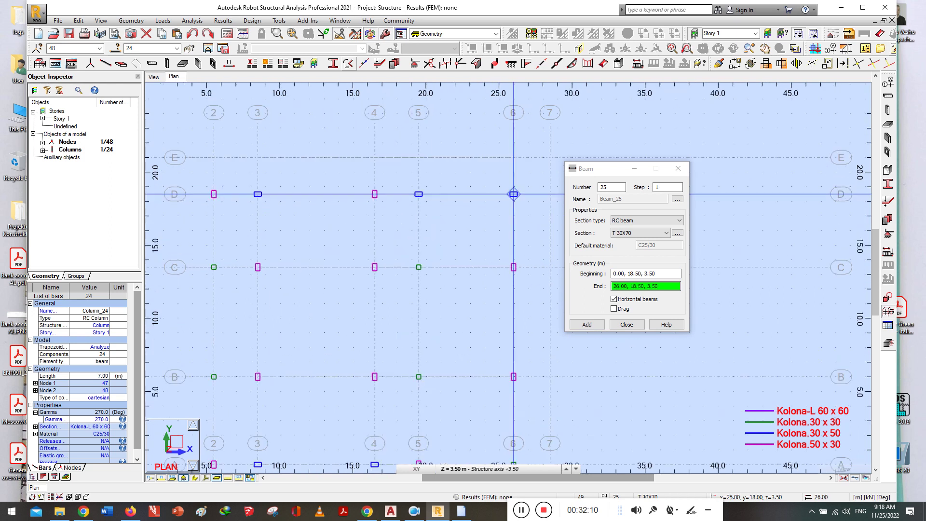
pyautogui.click(549, 194)
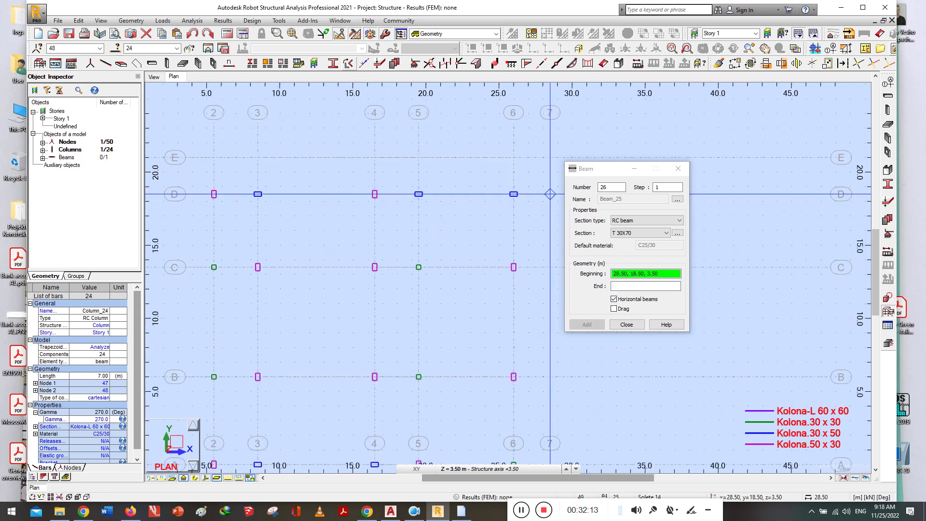
# Place a T 30X70 beam along axis B from axis 1 to axis 7
pyautogui.scroll(-3, 446, 232)
pyautogui.scroll(1, 448, 227)
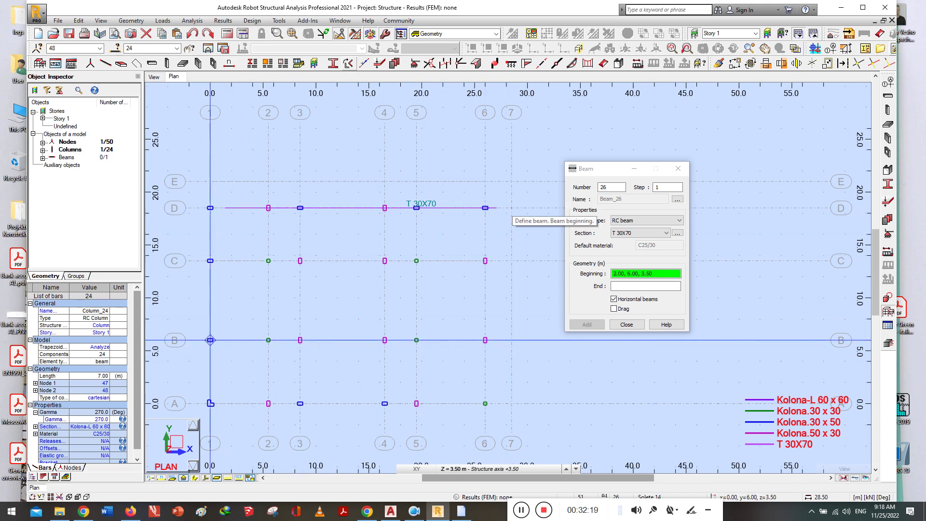
pyautogui.click(210, 340)
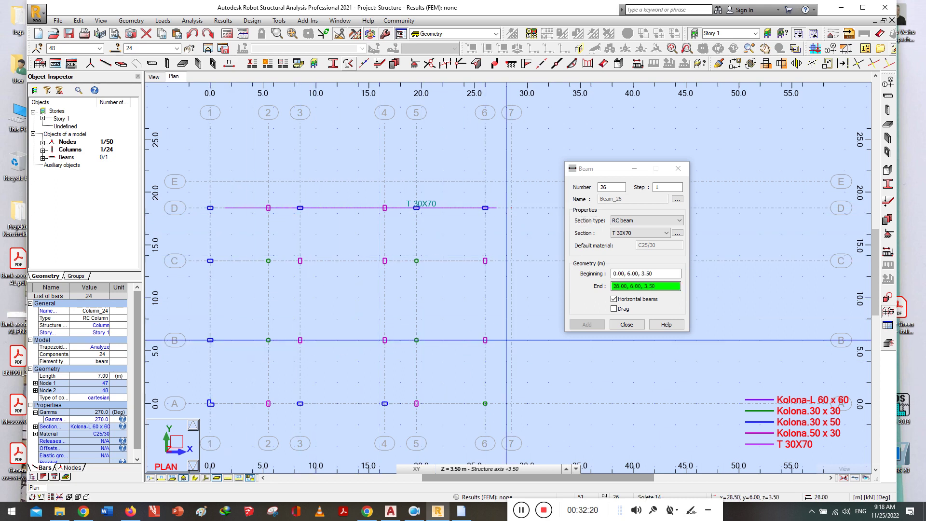
pyautogui.click(511, 340)
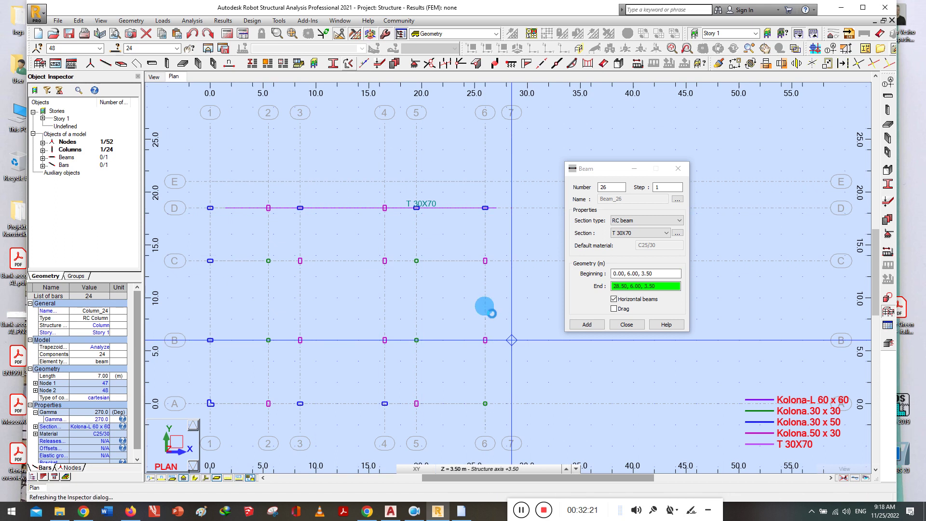
# Place Tra -- 30x50 beams along axes 1 and 6, each running from axis A to axis E
pyautogui.click(634, 233)
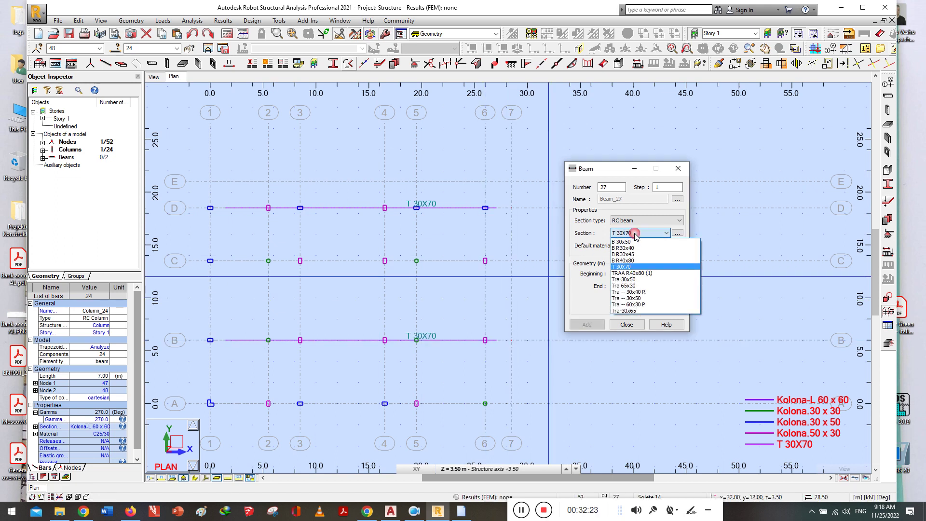
pyautogui.click(627, 298)
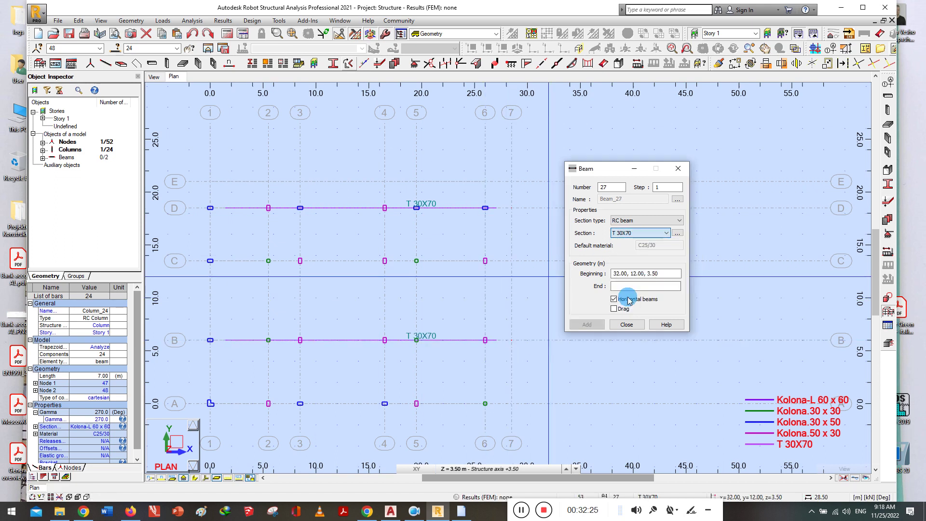
pyautogui.click(210, 404)
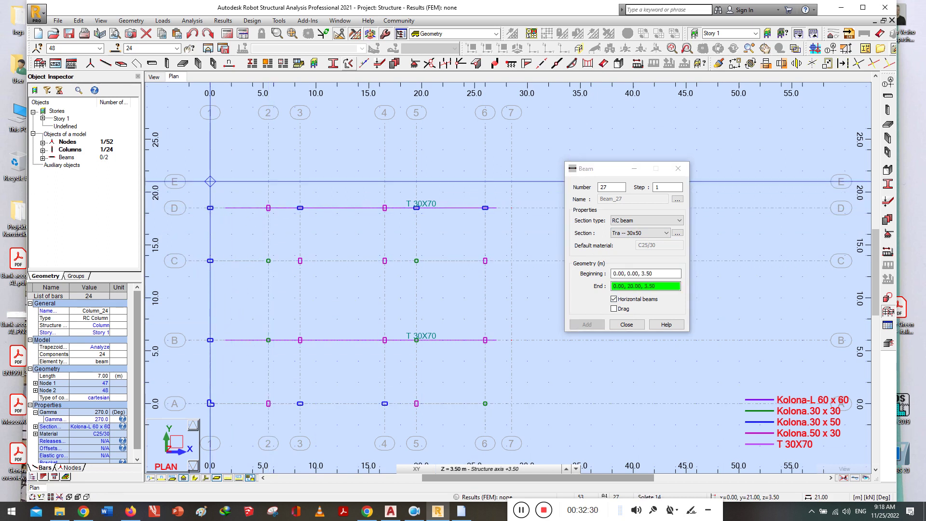
pyautogui.click(211, 181)
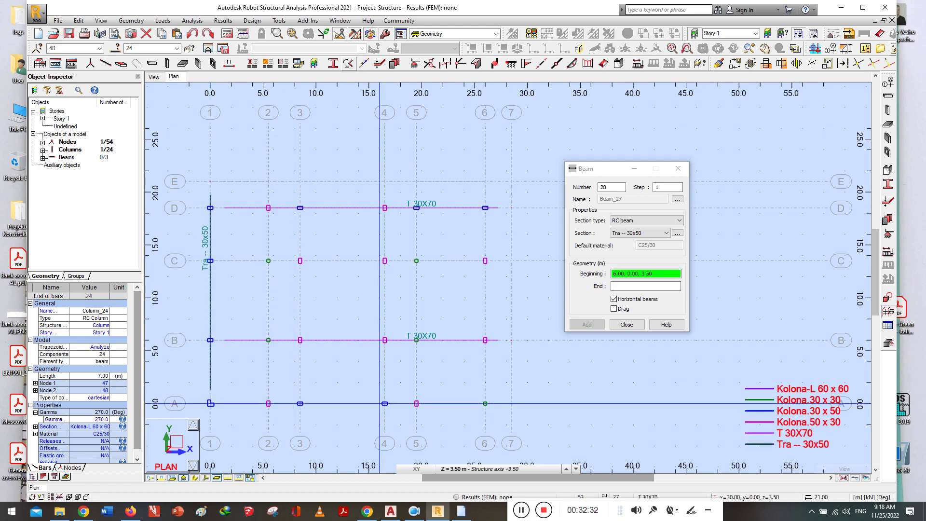
pyautogui.click(485, 403)
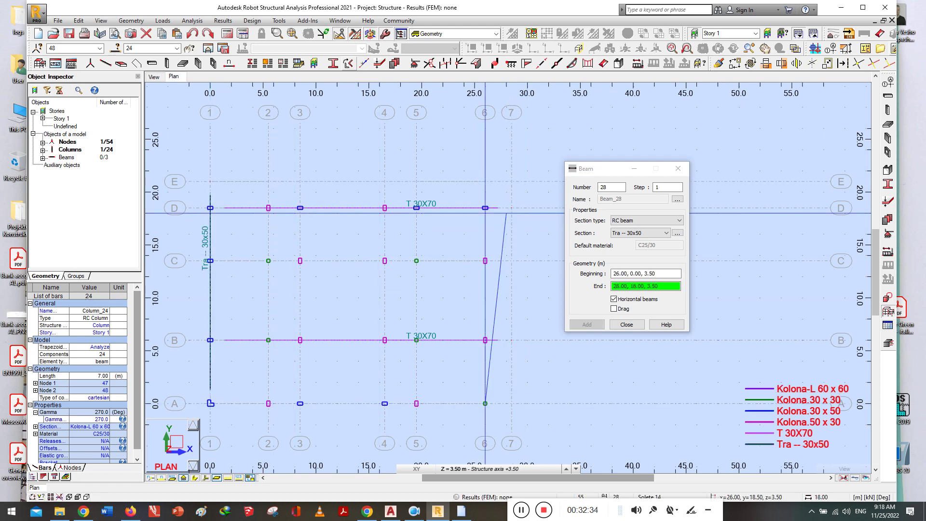
pyautogui.click(485, 181)
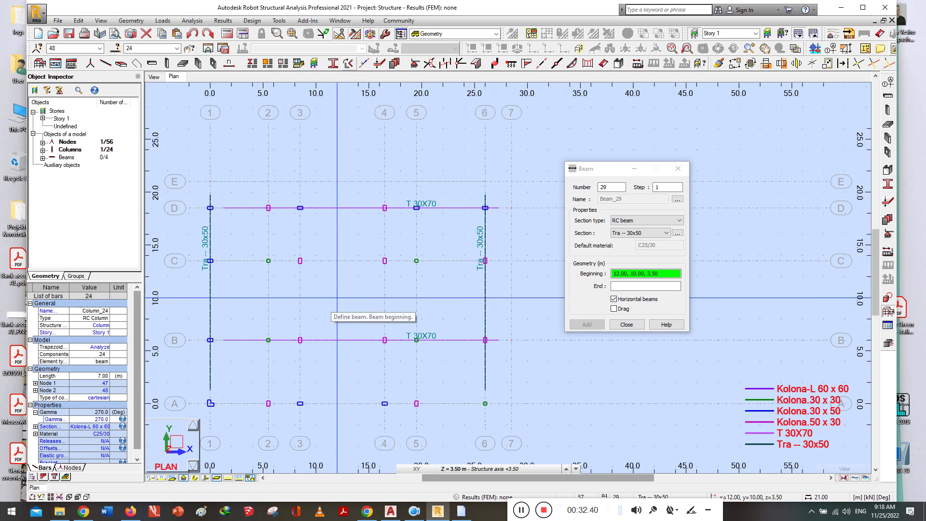
# Place two Tra -- 30x50 beams along axis A, one from axis 1 to 3 and one from axis 4 to 6
pyautogui.click(210, 404)
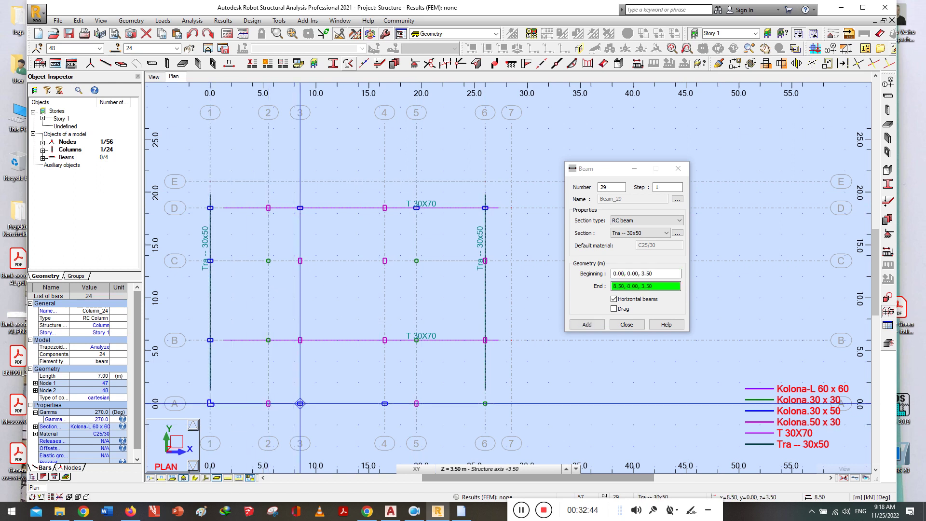
pyautogui.click(300, 403)
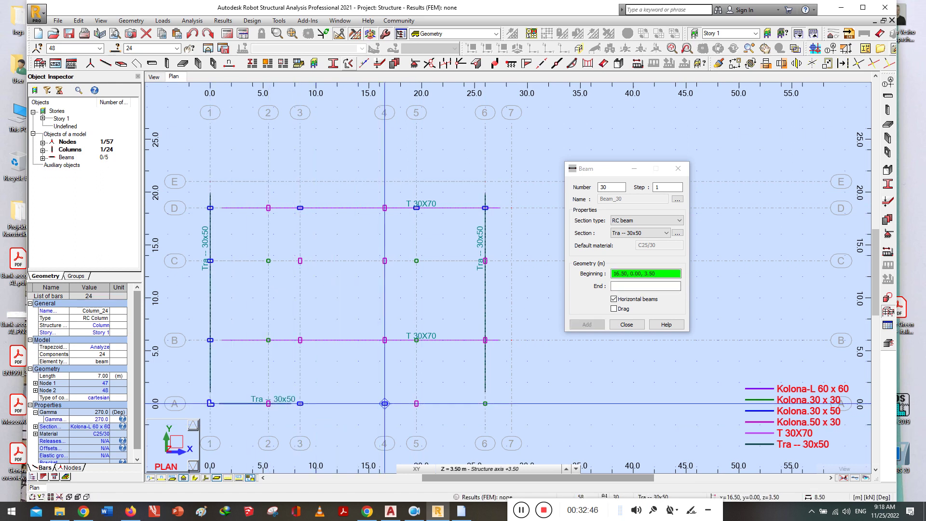
pyautogui.click(385, 403)
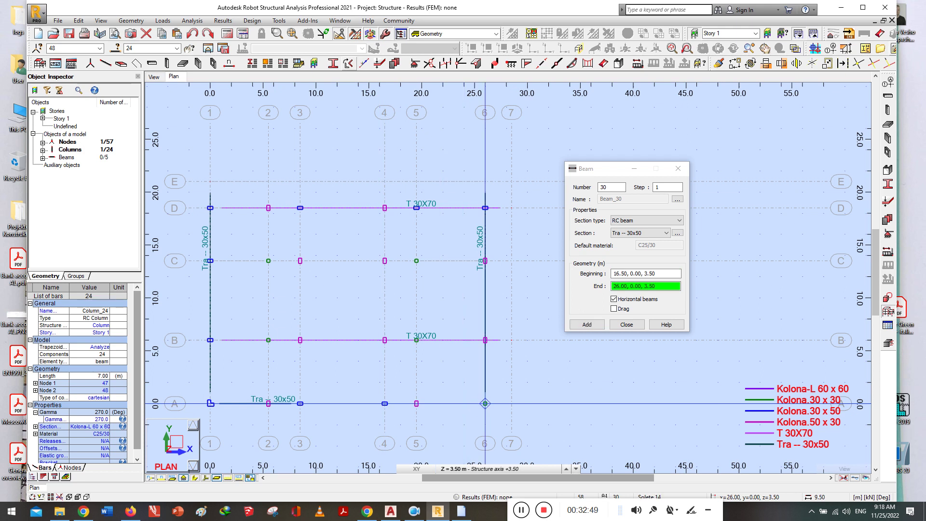
pyautogui.click(486, 403)
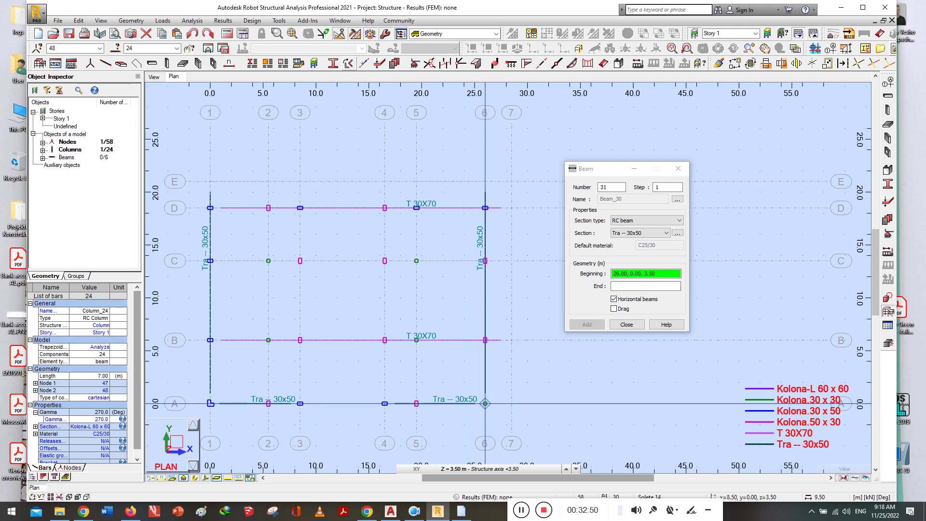
# Place two Tra -- 30x50 beams from axis A to axis B, one along axis 3 and one along axis 4
pyautogui.click(300, 404)
pyautogui.click(300, 340)
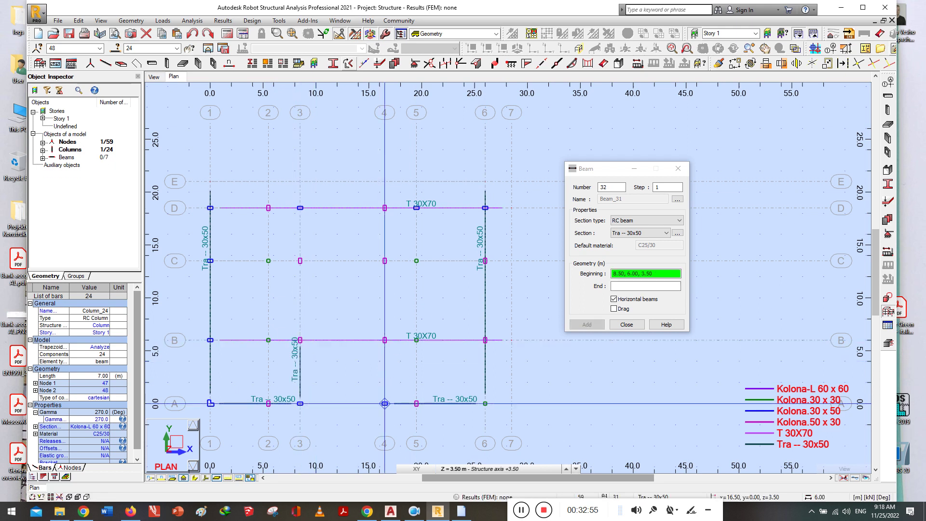
pyautogui.click(384, 340)
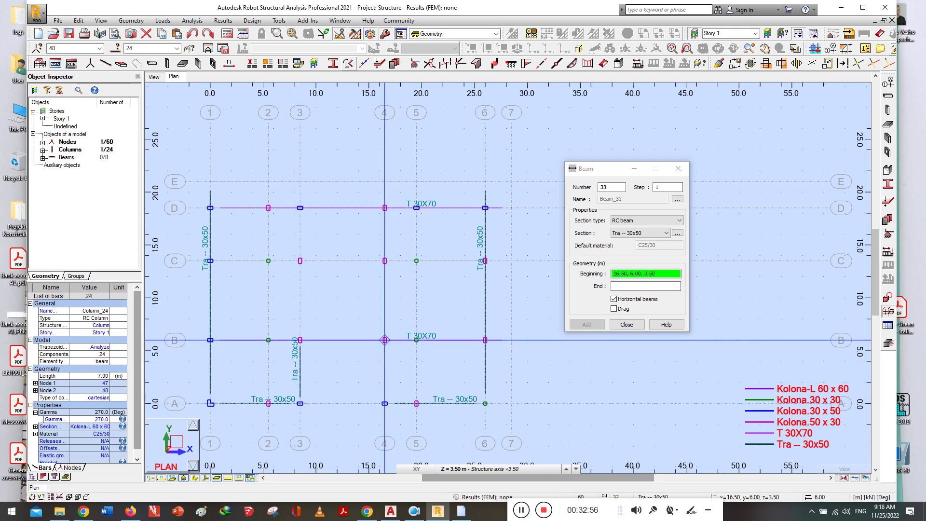
pyautogui.press('Escape')
# Delete the Tra -- 30x50 beam on axis A that spans from axis 1 to axis 3
pyautogui.scroll(3, 304, 378)
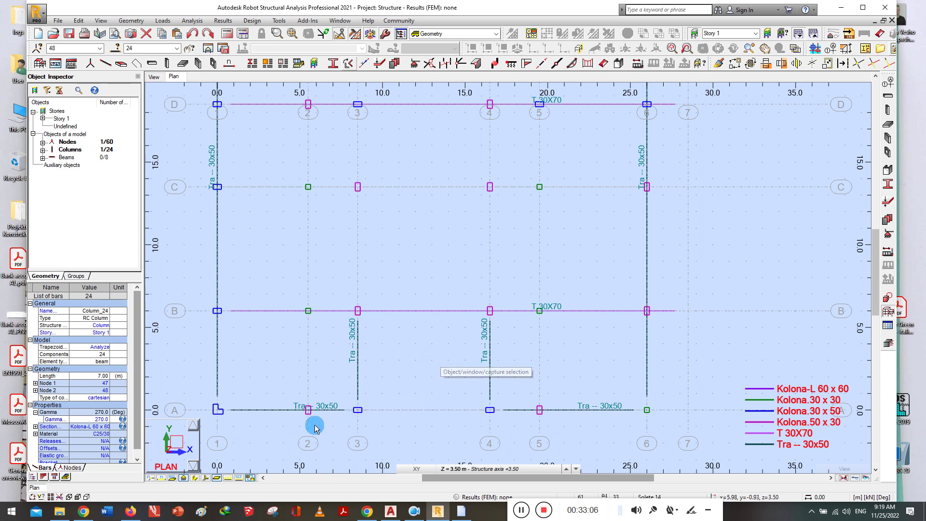
pyautogui.click(284, 430)
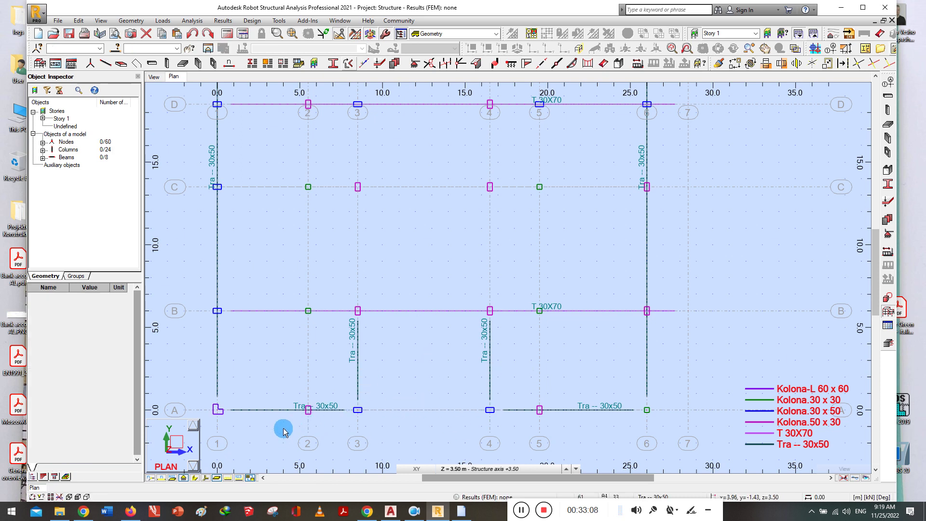
pyautogui.click(267, 384)
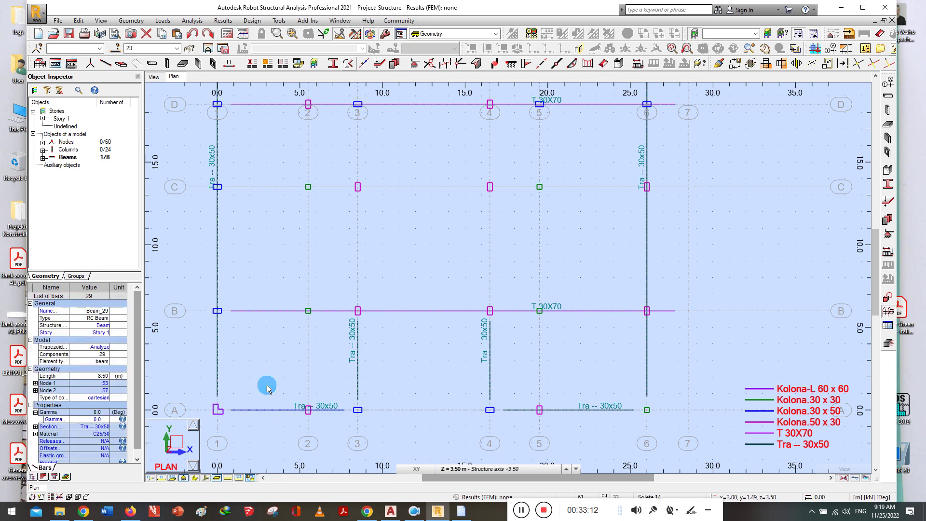
pyautogui.press('Delete')
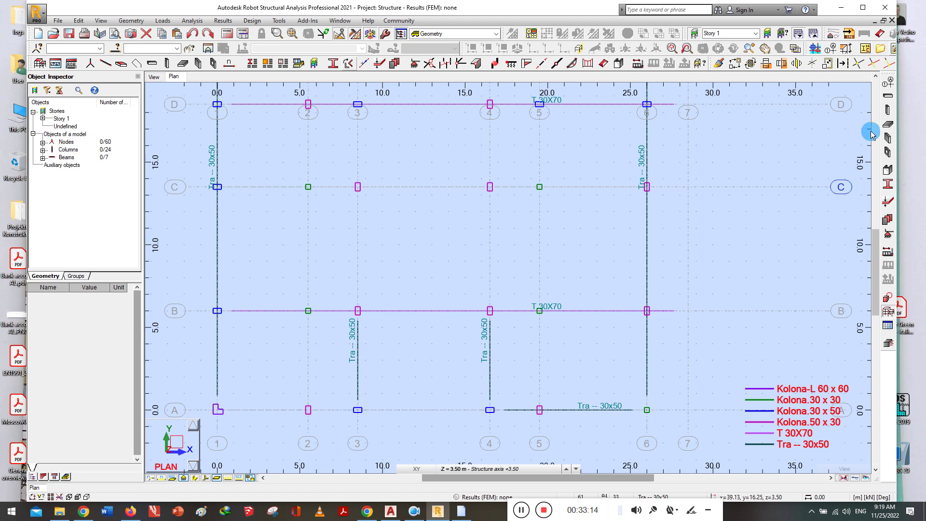
# Place a Tra -- 30x50 beam along axis A from axis 1 to axis 2, and check it in the 3D view
pyautogui.click(887, 96)
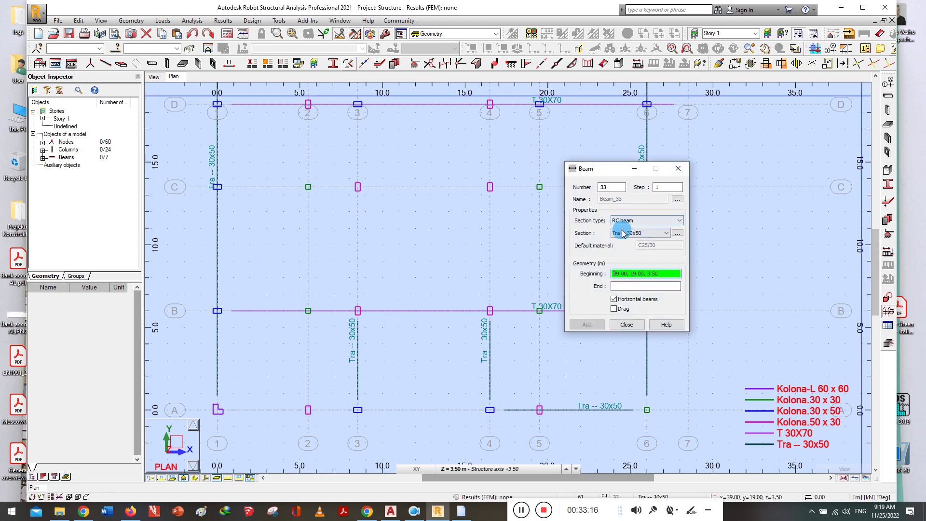
pyautogui.click(217, 410)
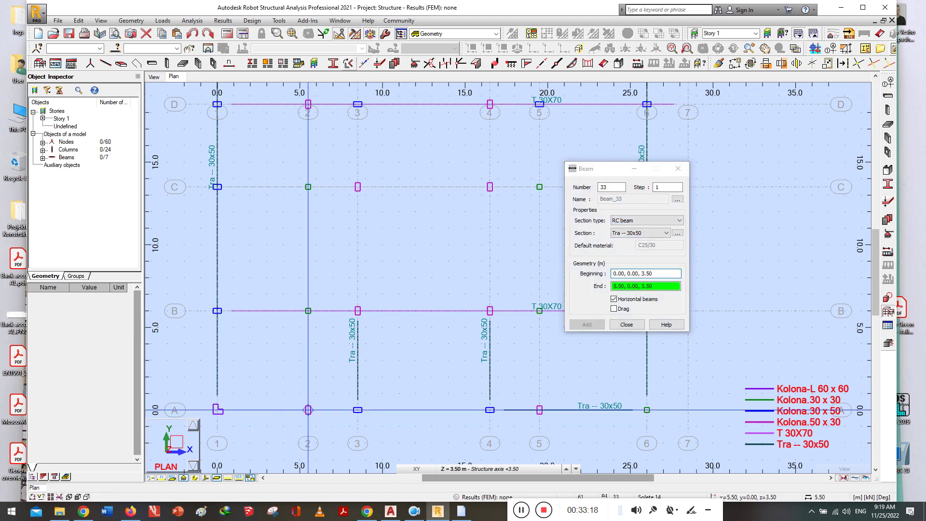
pyautogui.click(308, 410)
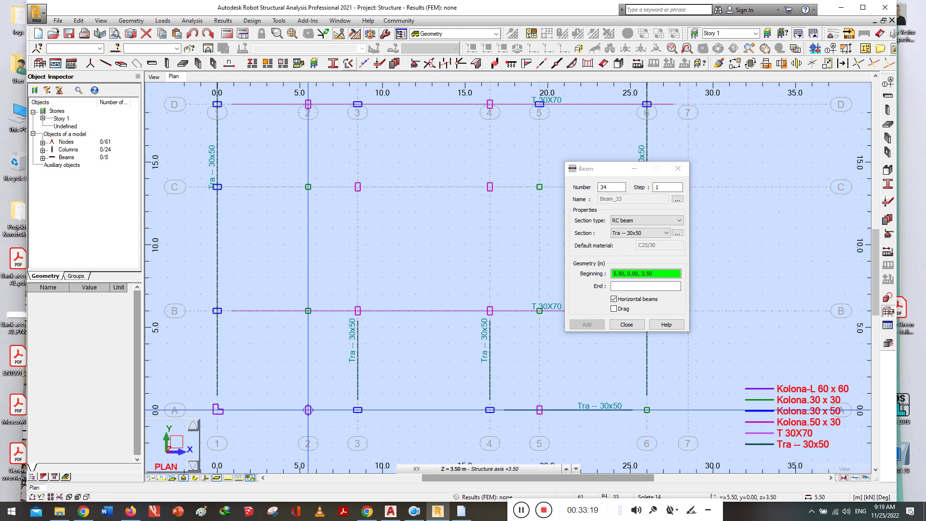
pyautogui.click(630, 325)
pyautogui.scroll(-1, 334, 404)
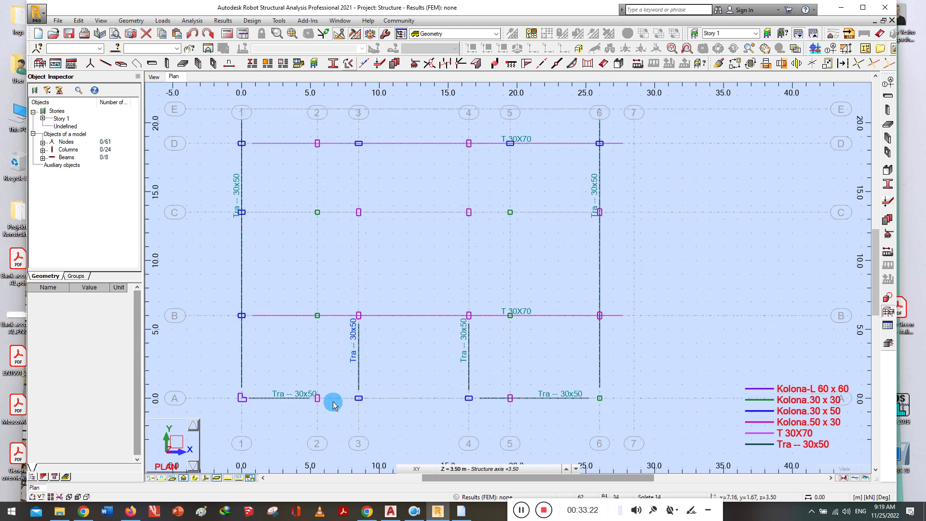
pyautogui.click(154, 77)
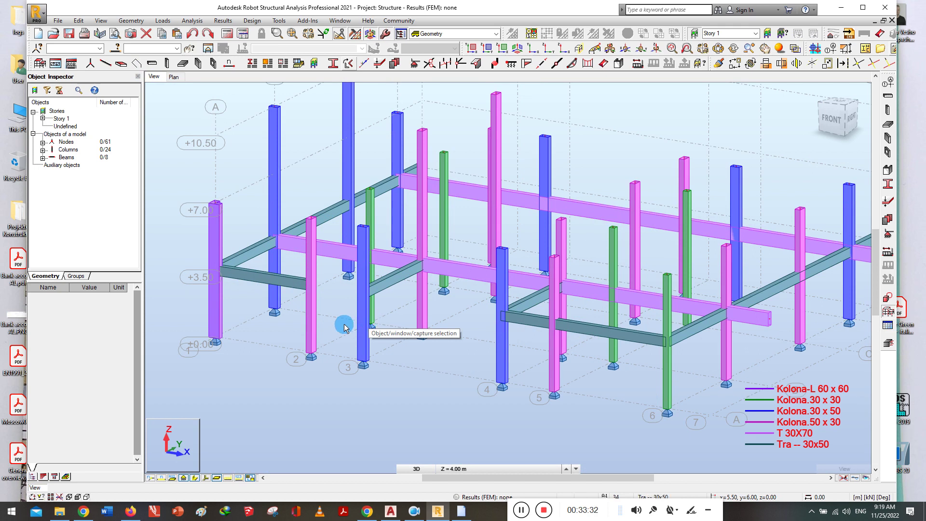
pyautogui.click(177, 79)
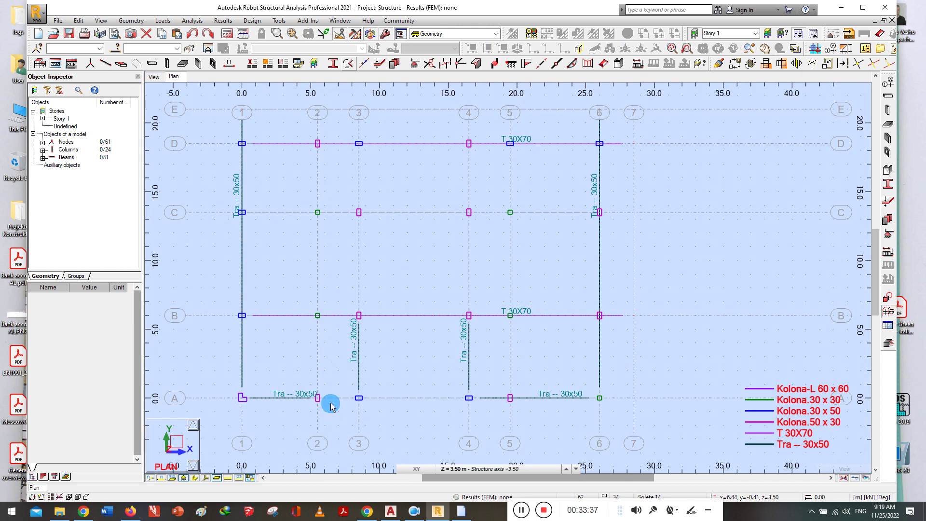
# Place a Tra -- 60x30 P beam along axis C from axis 1 to axis 7 at the 3.50 m level
pyautogui.scroll(2, 331, 405)
pyautogui.scroll(-3, 331, 405)
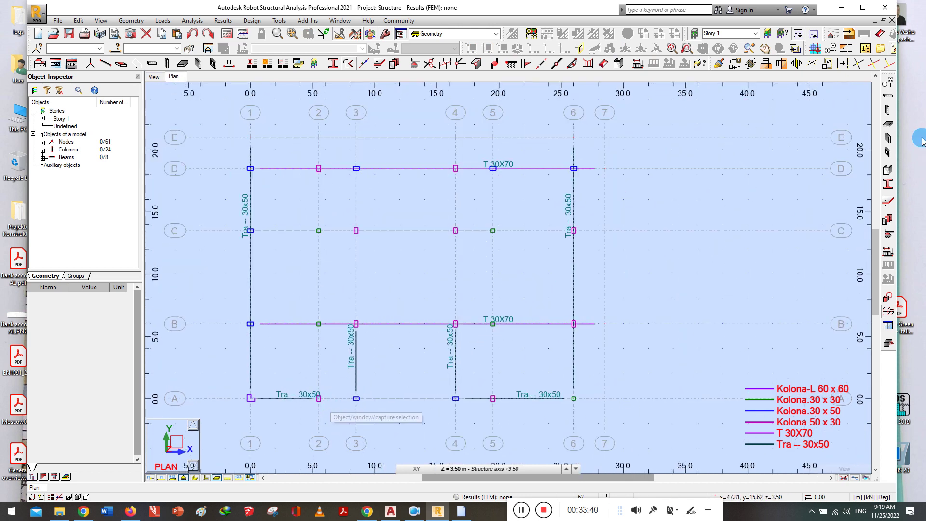
pyautogui.click(886, 101)
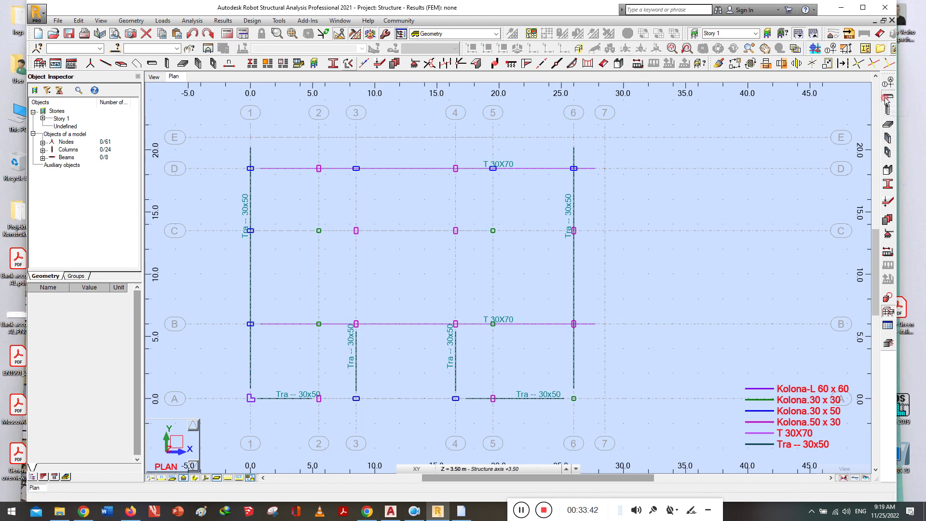
pyautogui.click(645, 233)
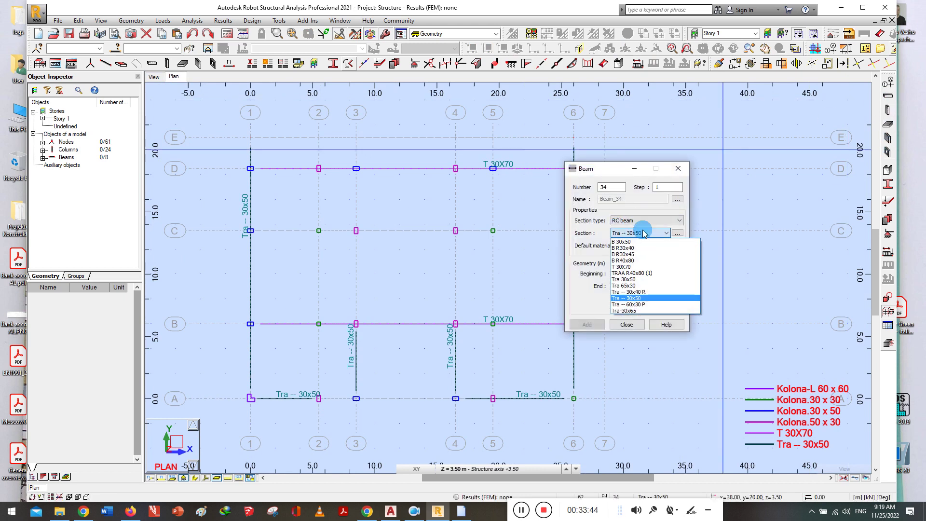
pyautogui.click(628, 286)
pyautogui.click(627, 274)
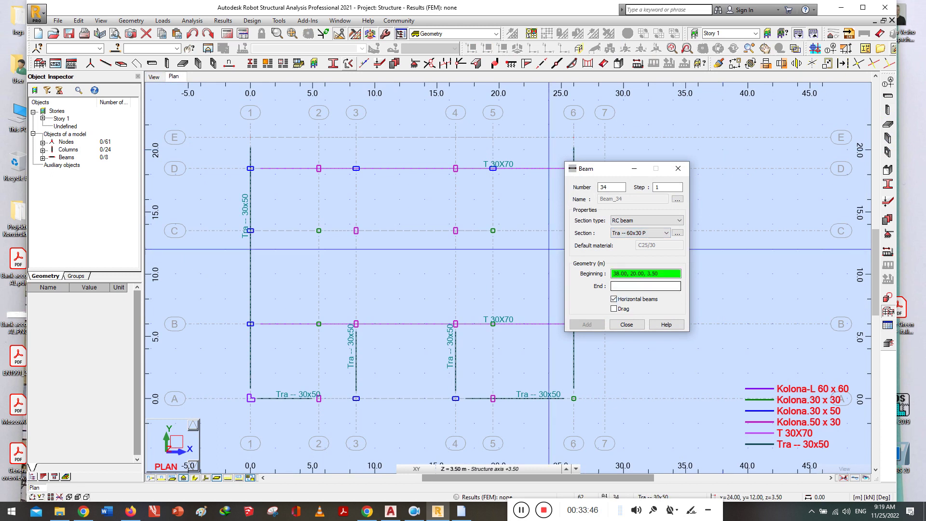
pyautogui.moveTo(572, 171); pyautogui.dragTo(691, 193)
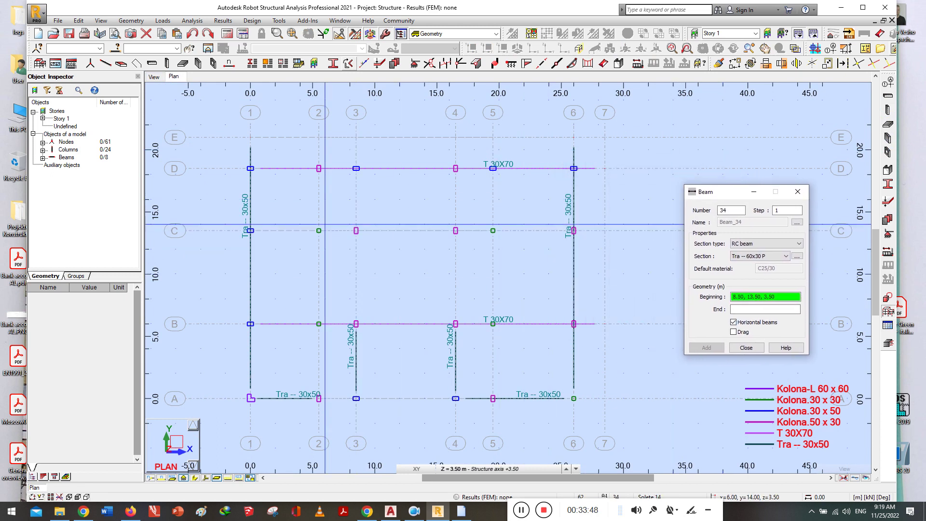
pyautogui.click(251, 231)
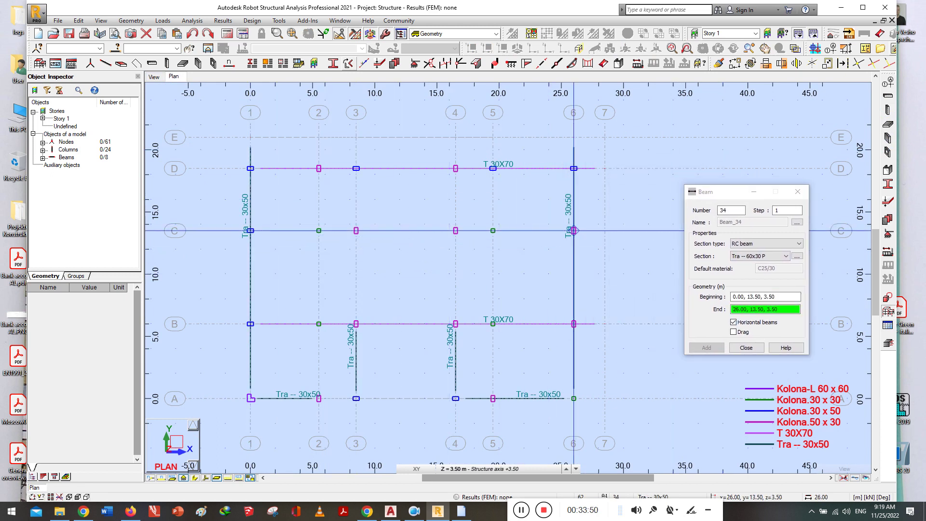
pyautogui.click(605, 230)
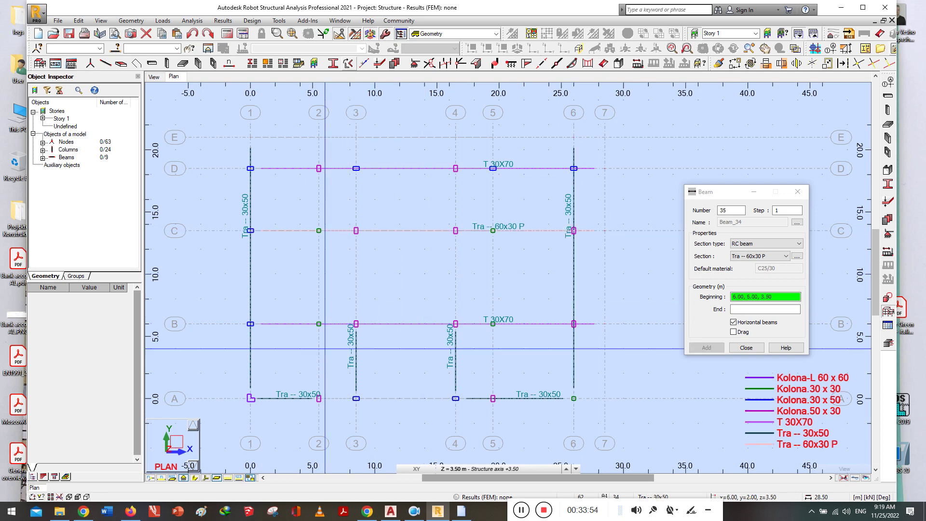
# Place Tra -- 60x30 P beams along axis 2 from axis A to D, and along axes 3 and 4 from axis B to E
pyautogui.click(319, 398)
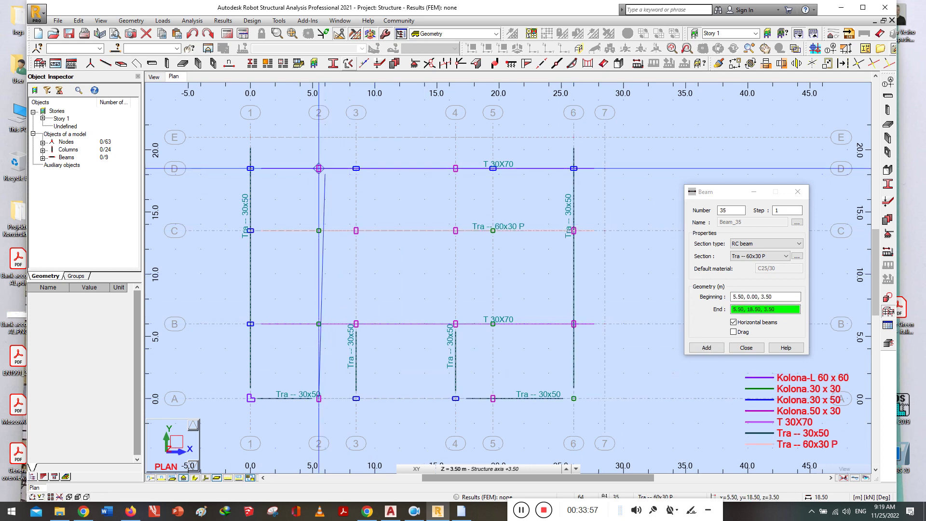
pyautogui.click(318, 168)
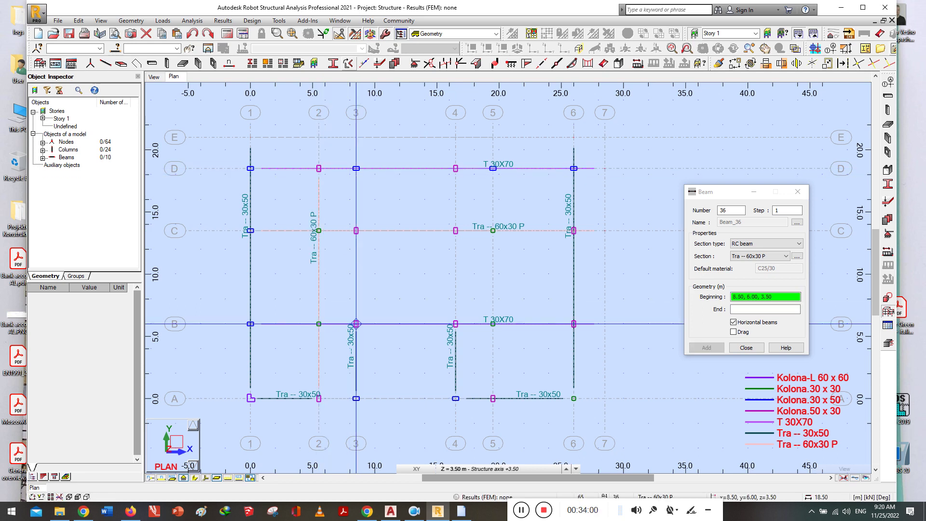
pyautogui.click(356, 324)
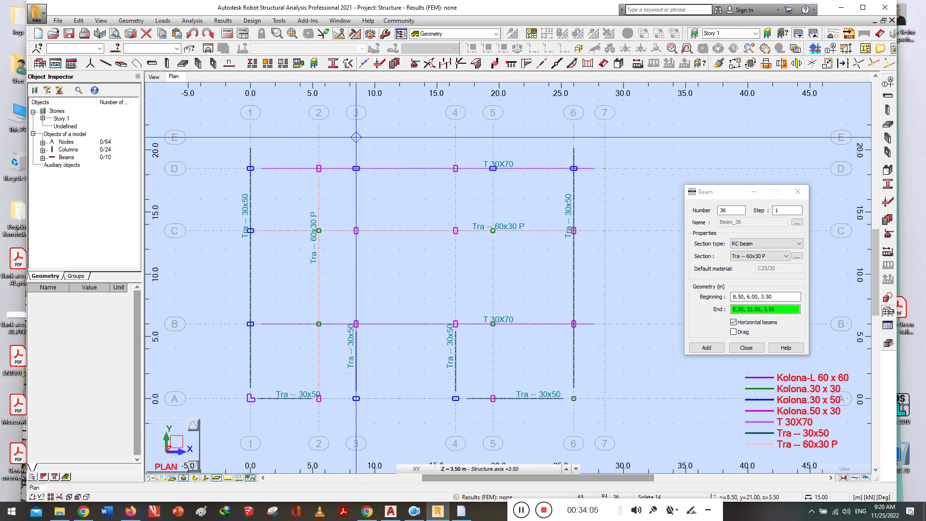
pyautogui.click(356, 138)
pyautogui.click(455, 324)
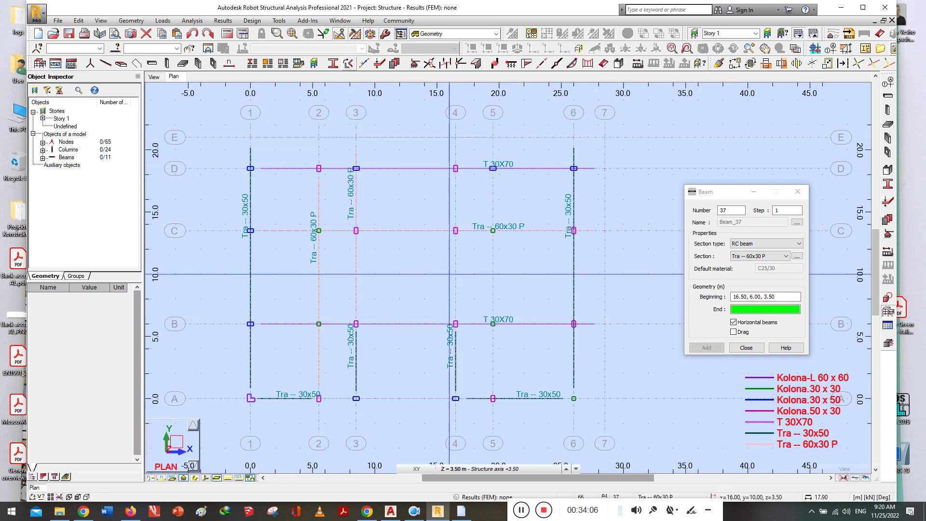
pyautogui.click(455, 138)
# Place a Tra -- 30x50 beam along axis 5 from axis A to axis B
pyautogui.click(492, 398)
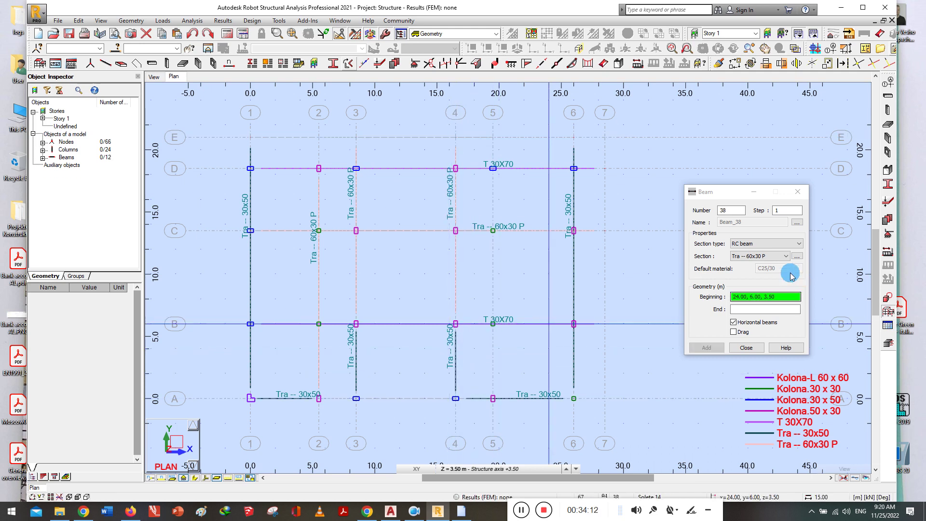
pyautogui.click(758, 256)
pyautogui.click(750, 326)
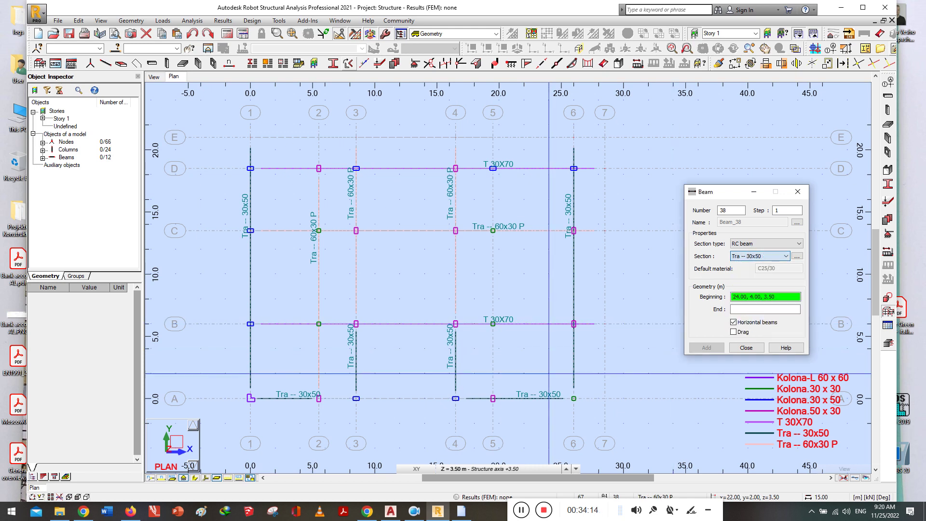
pyautogui.press('Up')
pyautogui.click(492, 398)
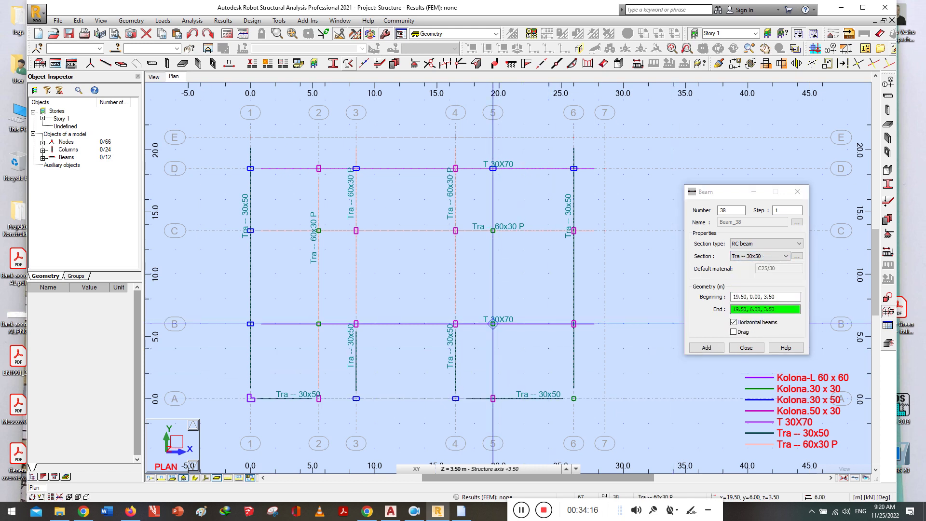
pyautogui.click(493, 323)
# Place a Tra -- 60x30 P beam along axis 5 from axis B to axis D and end beam placement
pyautogui.click(765, 256)
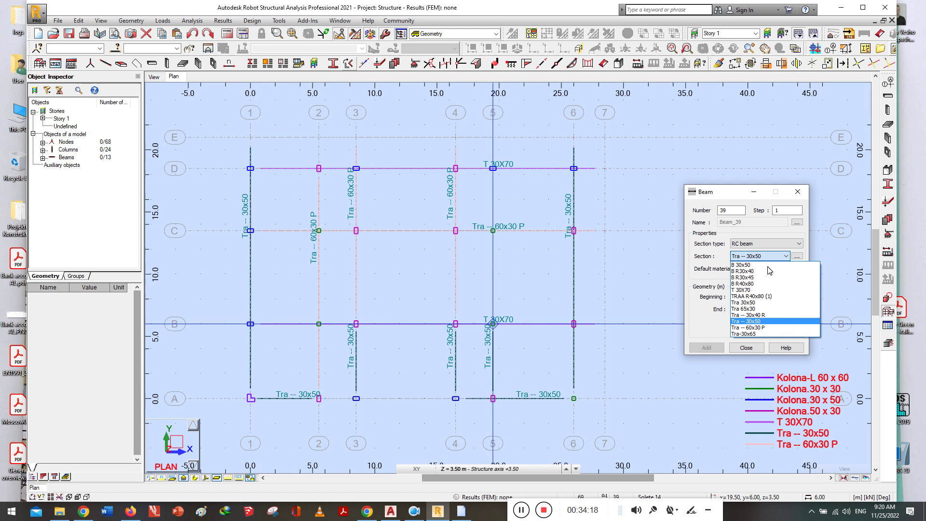
pyautogui.click(752, 327)
pyautogui.click(492, 323)
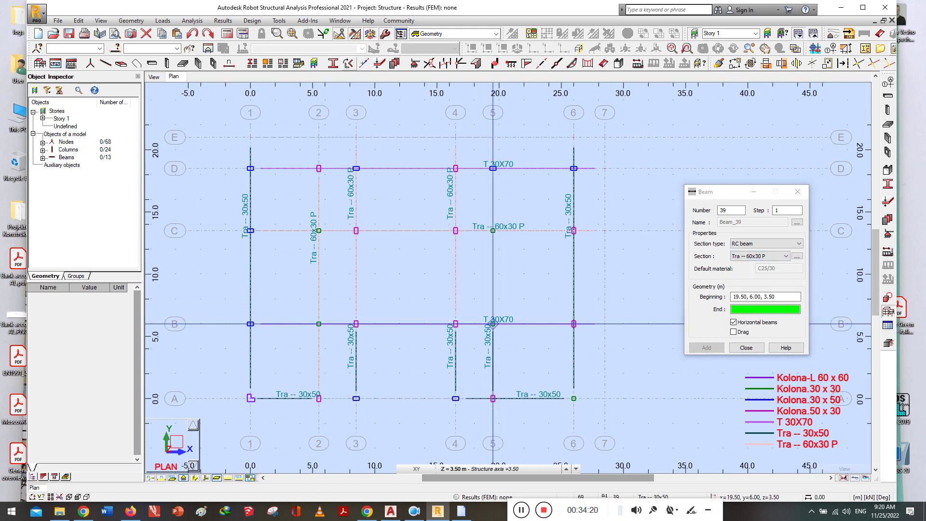
pyautogui.click(492, 168)
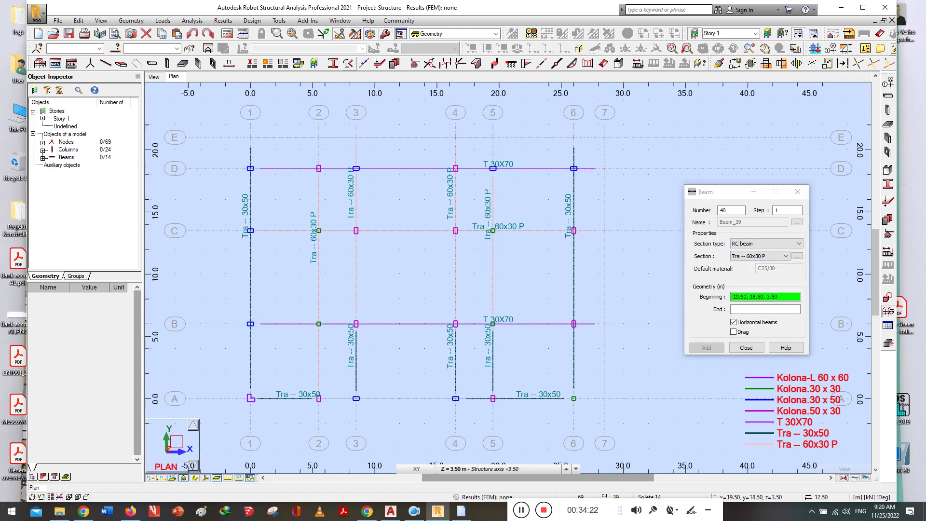
pyautogui.click(746, 348)
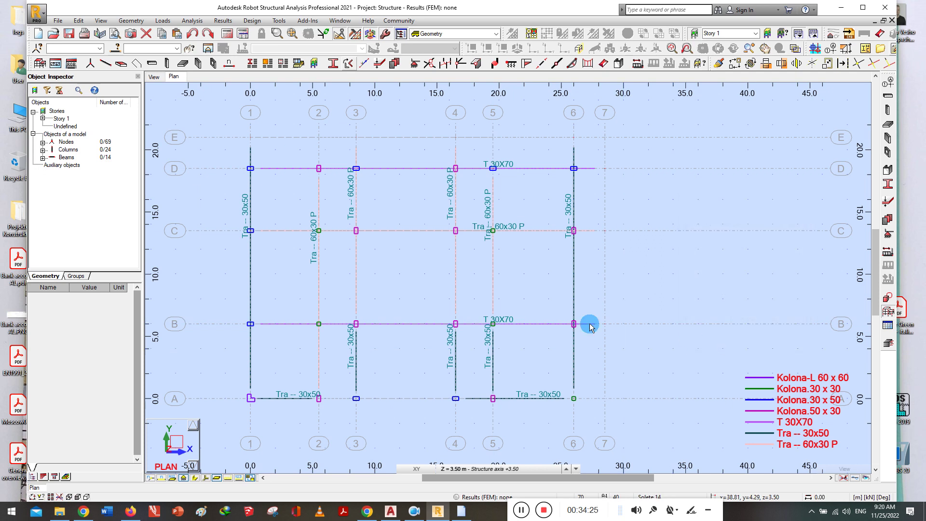
# Examine the beam layout and the overhanging beam ends in the 3D view from the front and rear sides
pyautogui.click(153, 76)
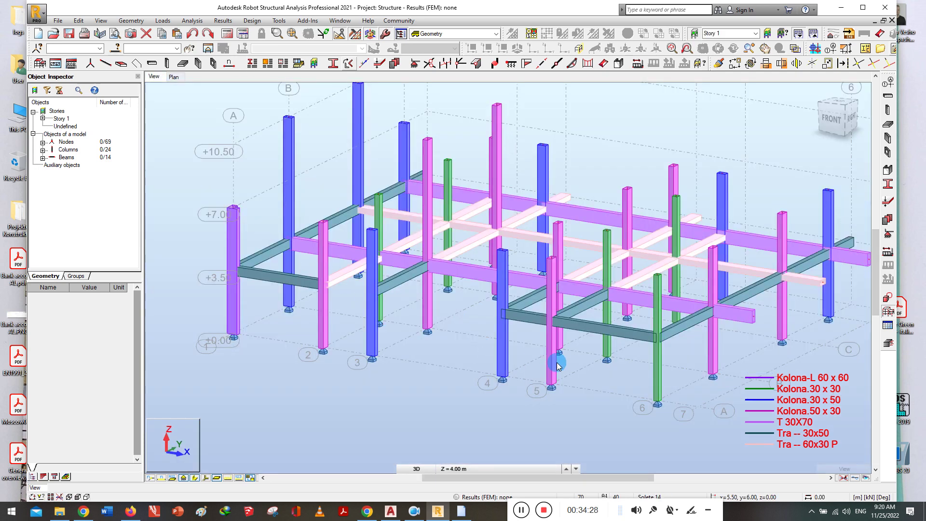
pyautogui.scroll(5, 492, 351)
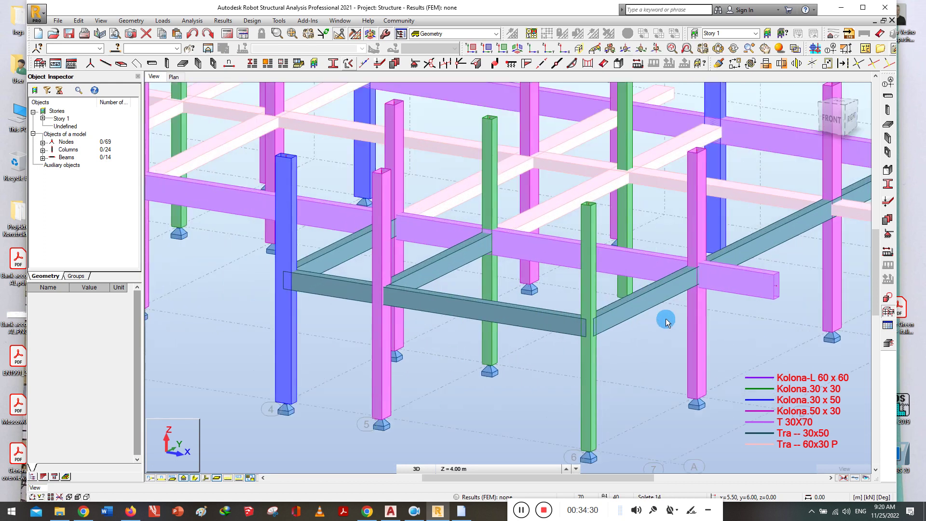
pyautogui.moveTo(666, 322); pyautogui.dragTo(512, 327, button='middle')
pyautogui.moveTo(725, 213); pyautogui.dragTo(693, 285, button='middle')
pyautogui.scroll(-1, 691, 281)
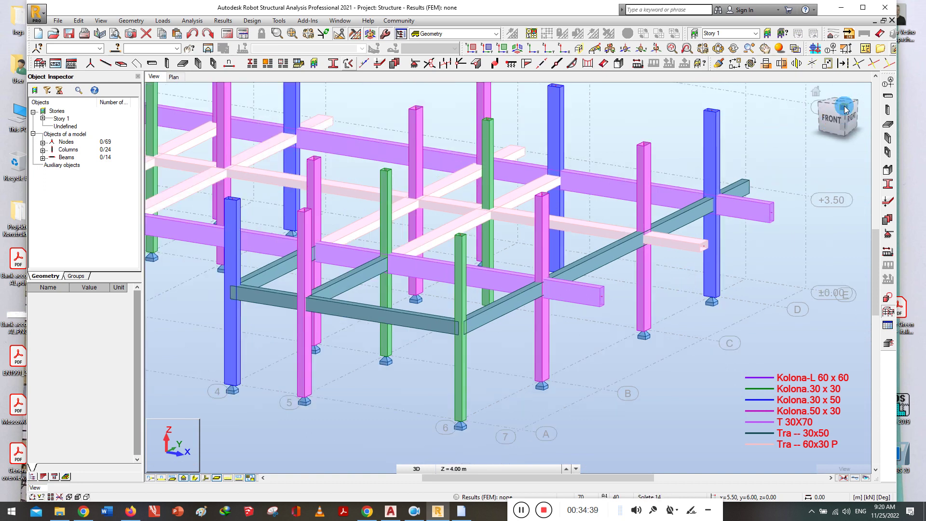
pyautogui.moveTo(745, 269)
pyautogui.mouseDown(button='middle')
pyautogui.moveTo(749, 278)
pyautogui.moveTo(703, 279)
pyautogui.moveTo(661, 263)
pyautogui.moveTo(667, 259)
pyautogui.moveTo(676, 279)
pyautogui.mouseUp(button='middle')
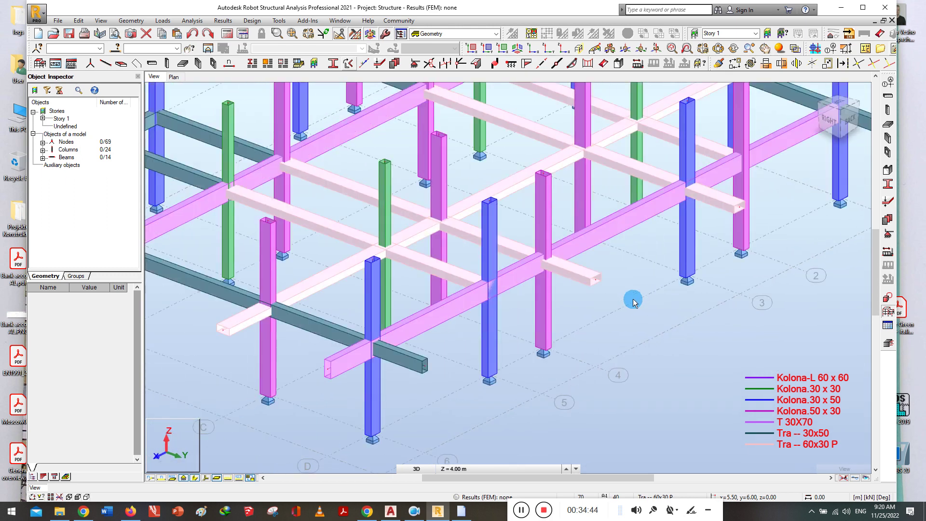
pyautogui.scroll(-3, 617, 302)
pyautogui.moveTo(531, 366)
pyautogui.keyDown('shift'); pyautogui.mouseDown(button='middle')
pyautogui.moveTo(611, 369)
pyautogui.moveTo(606, 364)
pyautogui.mouseUp(button='middle'); pyautogui.keyUp('shift')
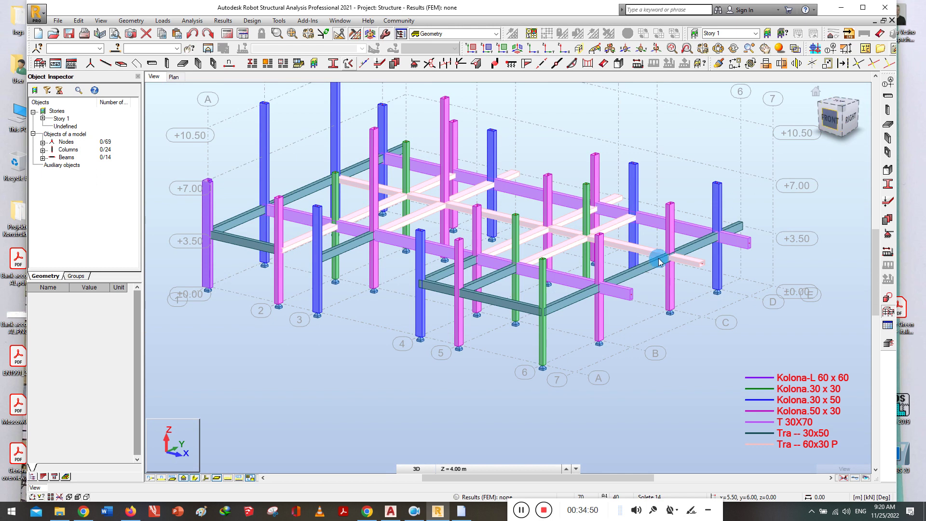
# Switch to the plan view and set the working level to Structure axis +7.00
pyautogui.click(381, 362)
pyautogui.scroll(3, 487, 289)
pyautogui.click(324, 324)
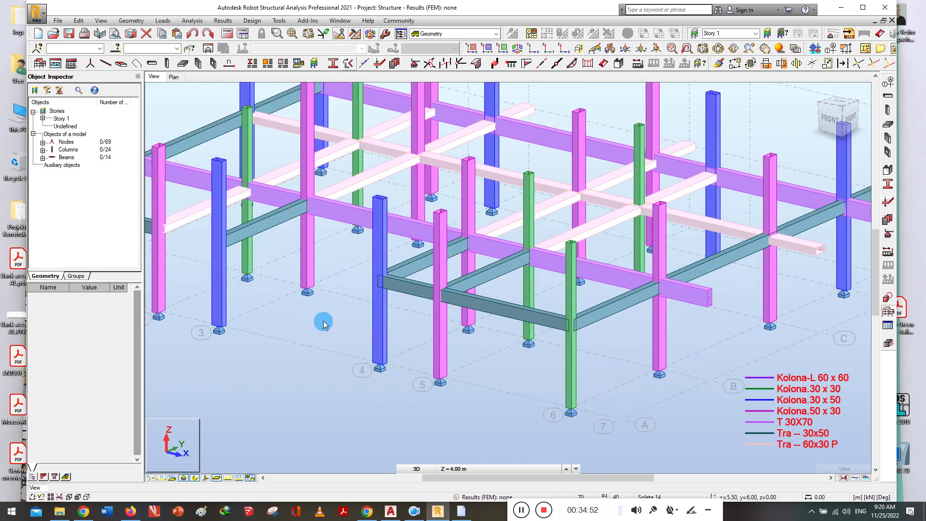
pyautogui.scroll(-1, 337, 333)
pyautogui.scroll(-1, 351, 344)
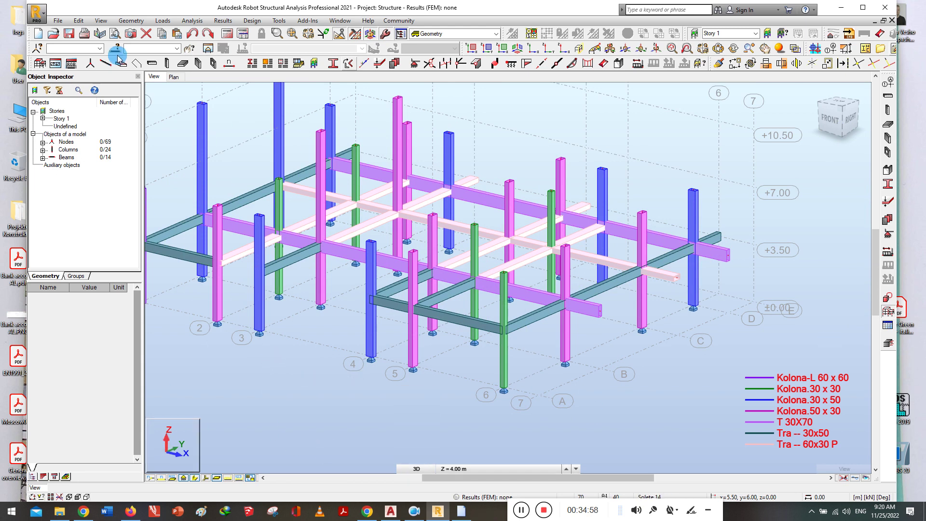
pyautogui.click(173, 76)
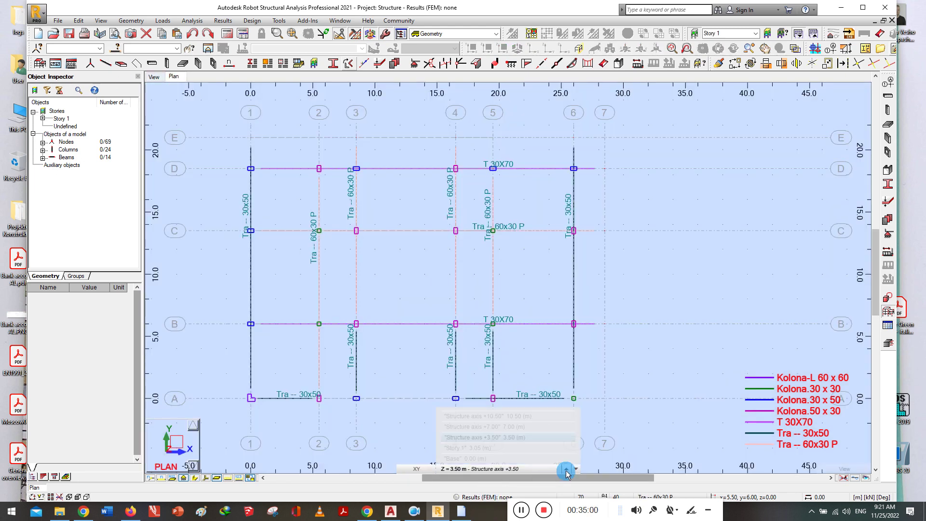
pyautogui.click(566, 468)
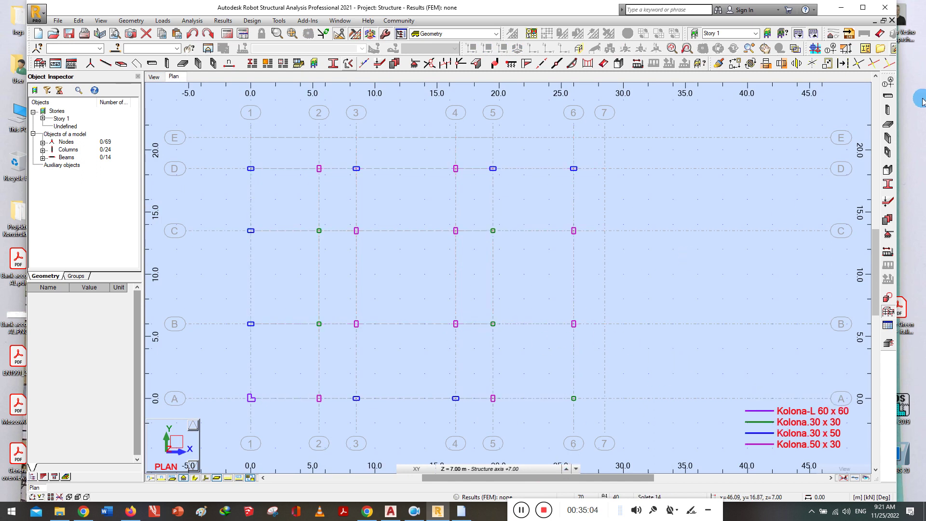
pyautogui.click(789, 264)
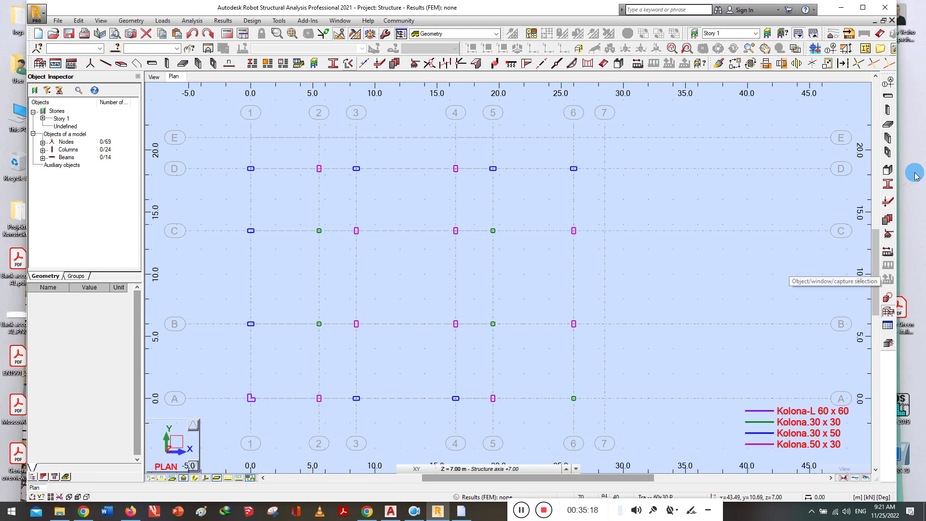
# Start a wall and define a new homogeneous thickness labelled Mur b/a 20 with a constant value of 20 cm
pyautogui.click(887, 139)
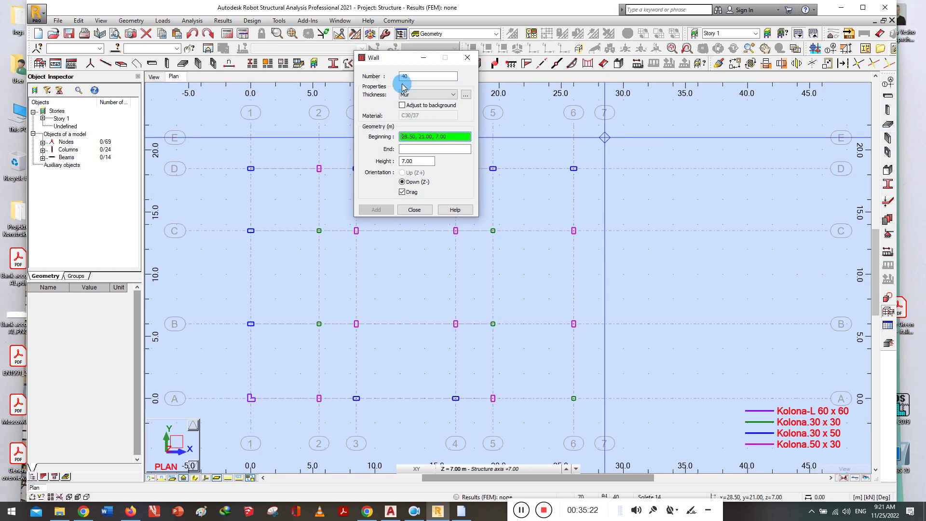
pyautogui.moveTo(394, 60); pyautogui.dragTo(351, 111)
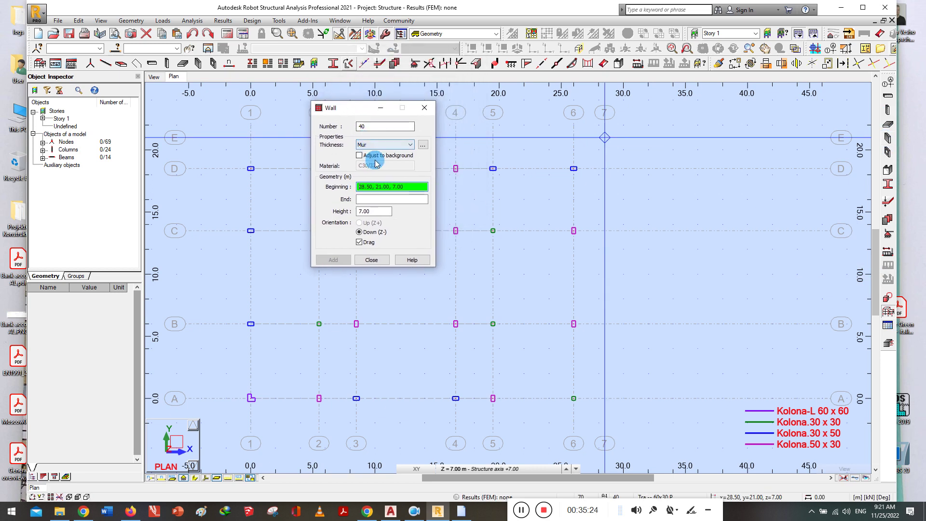
pyautogui.click(363, 144)
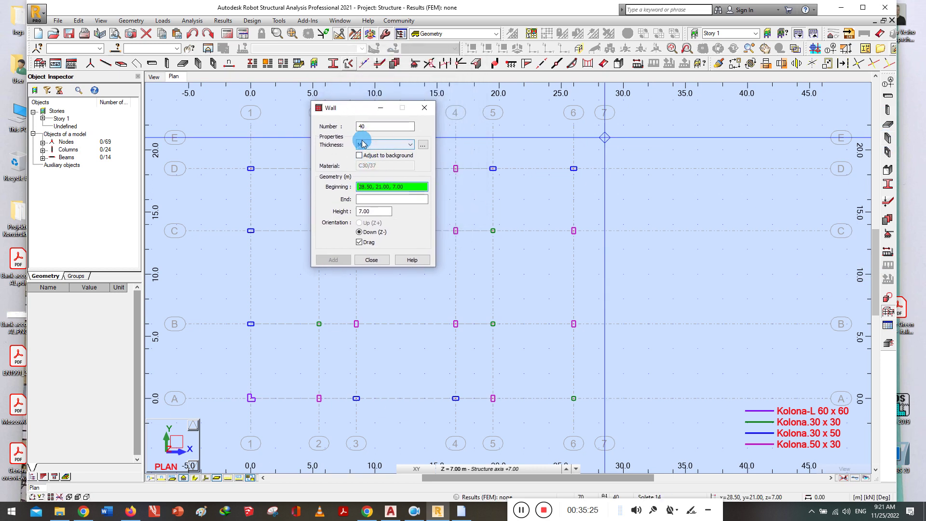
pyautogui.click(423, 145)
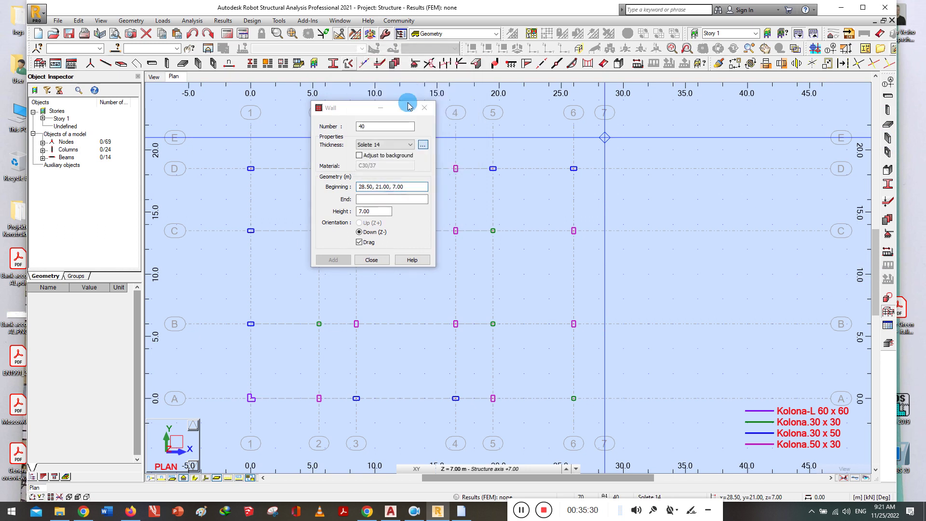
pyautogui.moveTo(522, 106); pyautogui.dragTo(506, 109)
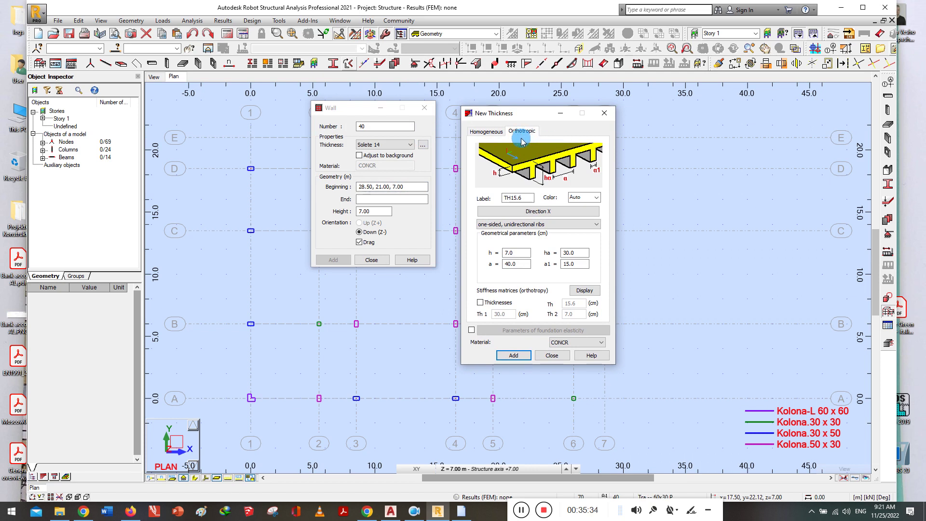
pyautogui.click(477, 133)
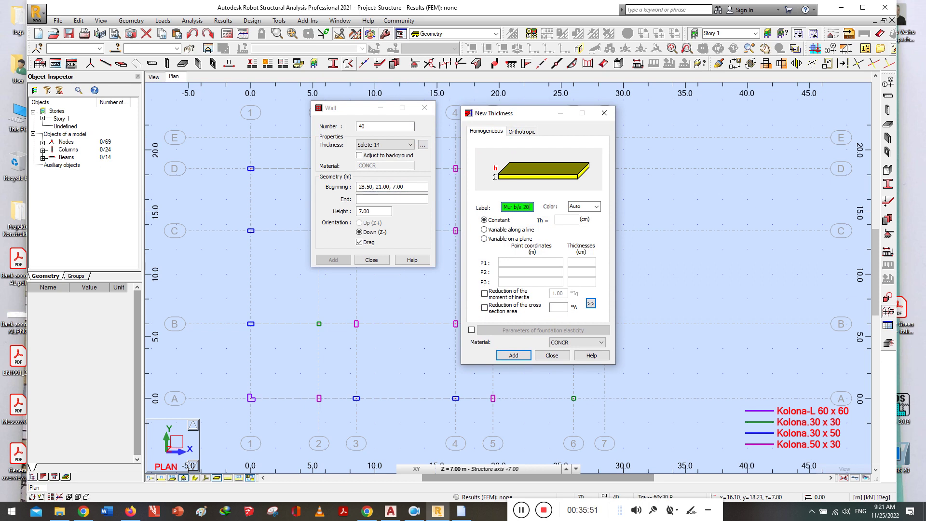
pyautogui.click(568, 219)
pyautogui.write('20')
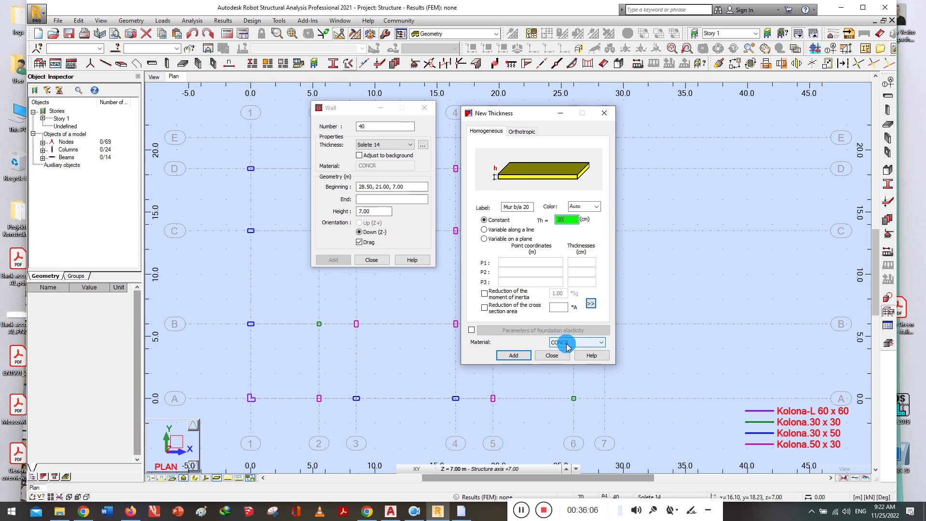
# Set the new thickness's material to C25/30, add it, and use Mur b/a 20 as the wall thickness
pyautogui.click(567, 342)
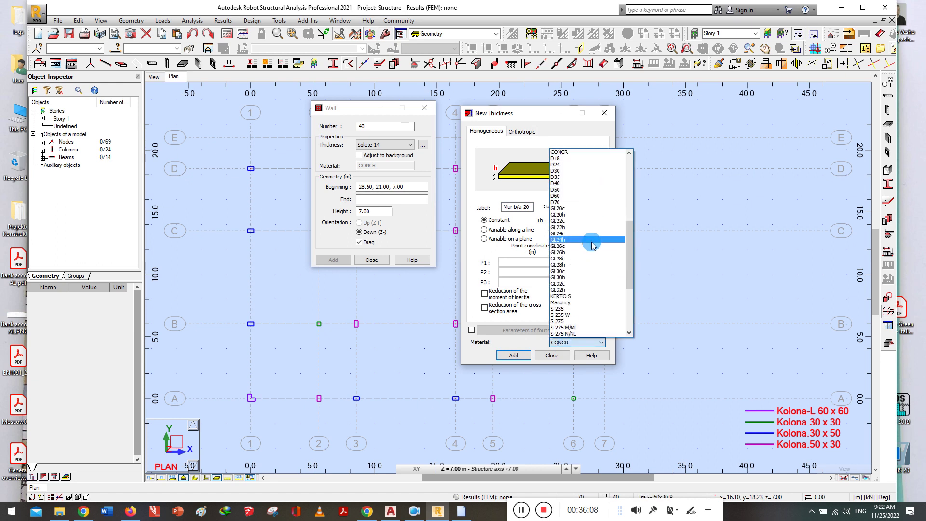
pyautogui.scroll(-2, 598, 270)
pyautogui.scroll(9, 598, 270)
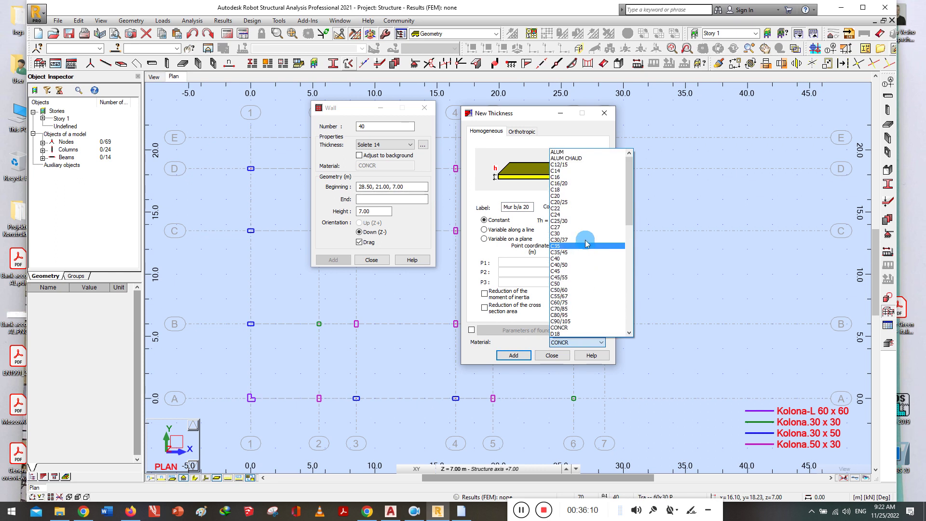
pyautogui.click(561, 221)
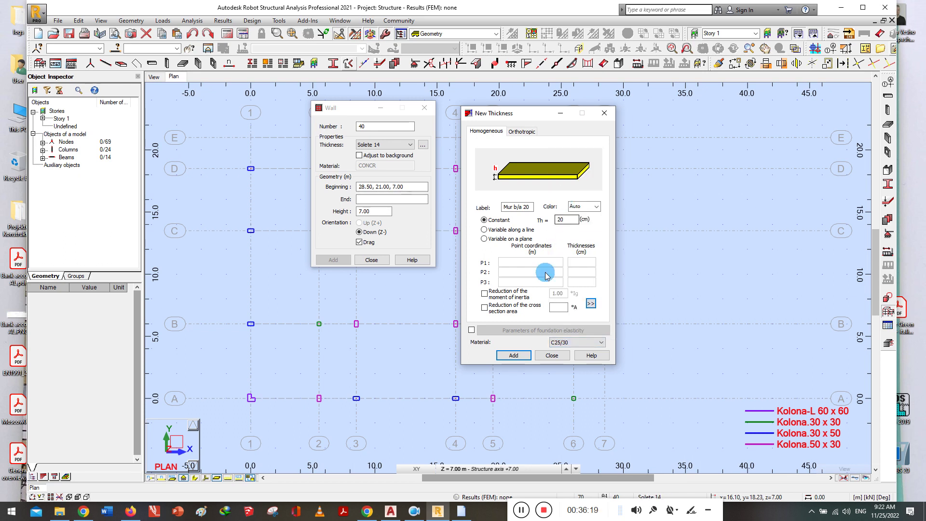
pyautogui.click(503, 355)
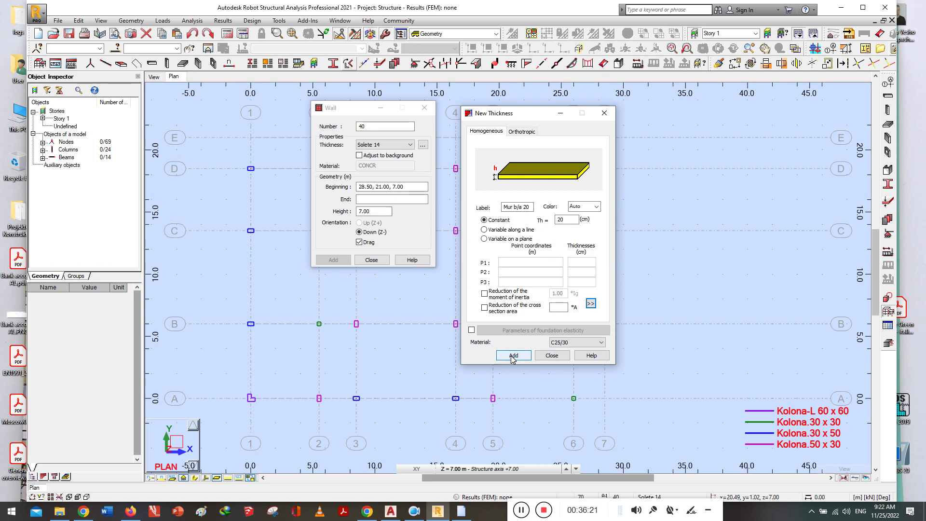
pyautogui.click(552, 355)
pyautogui.click(377, 147)
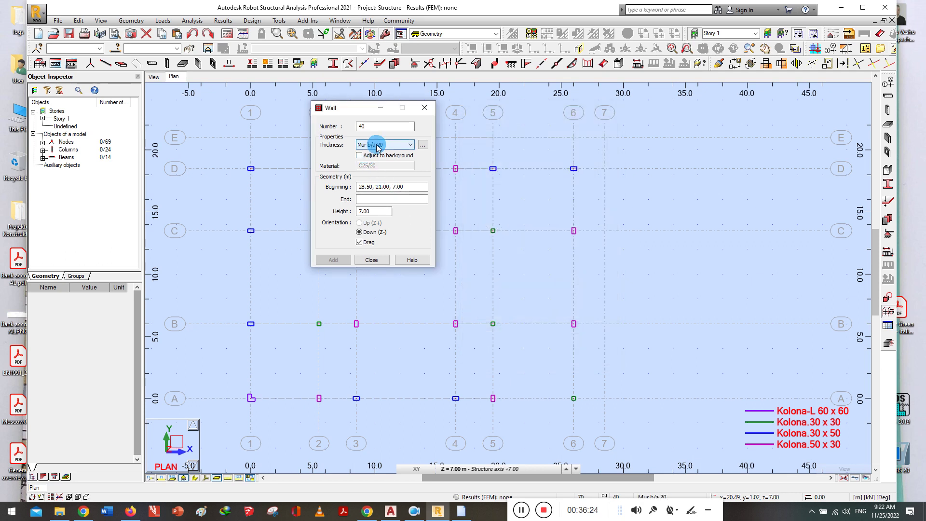
pyautogui.click(381, 213)
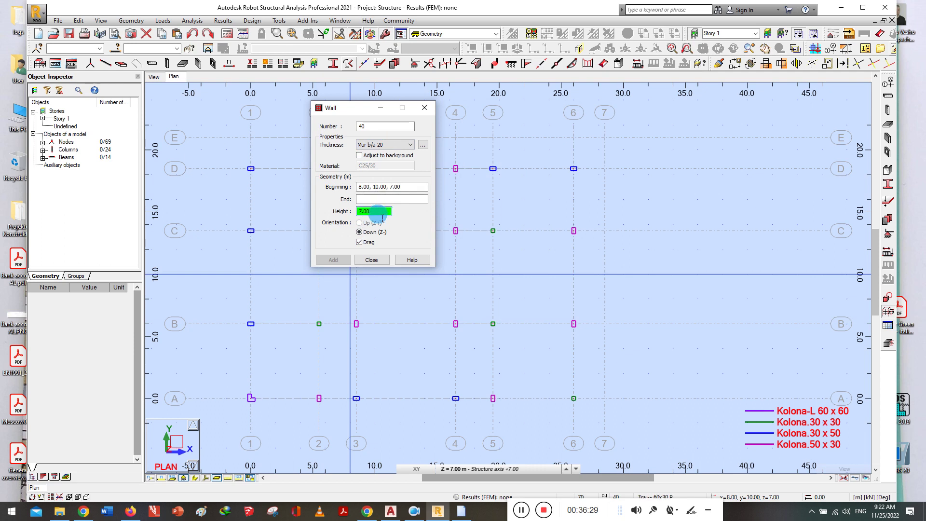
pyautogui.scroll(3, 325, 409)
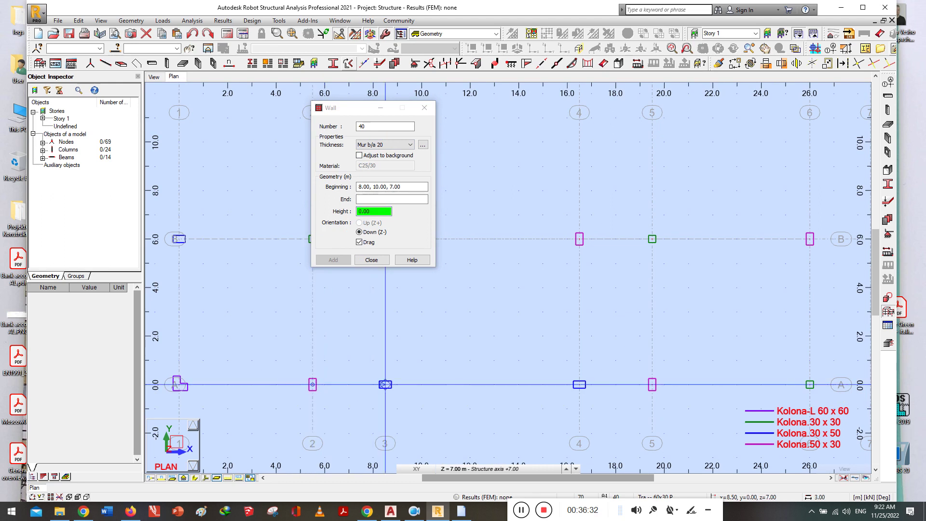
pyautogui.click(374, 264)
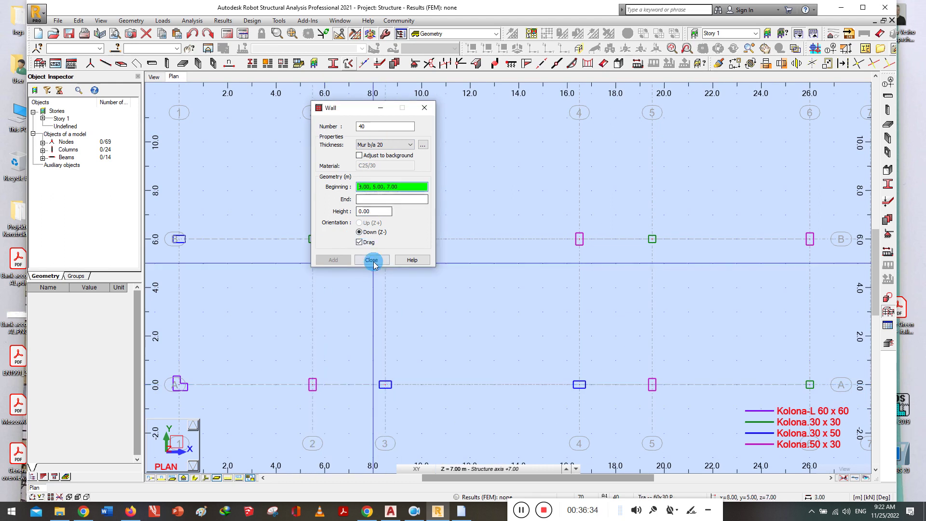
pyautogui.click(308, 116)
pyautogui.click(160, 86)
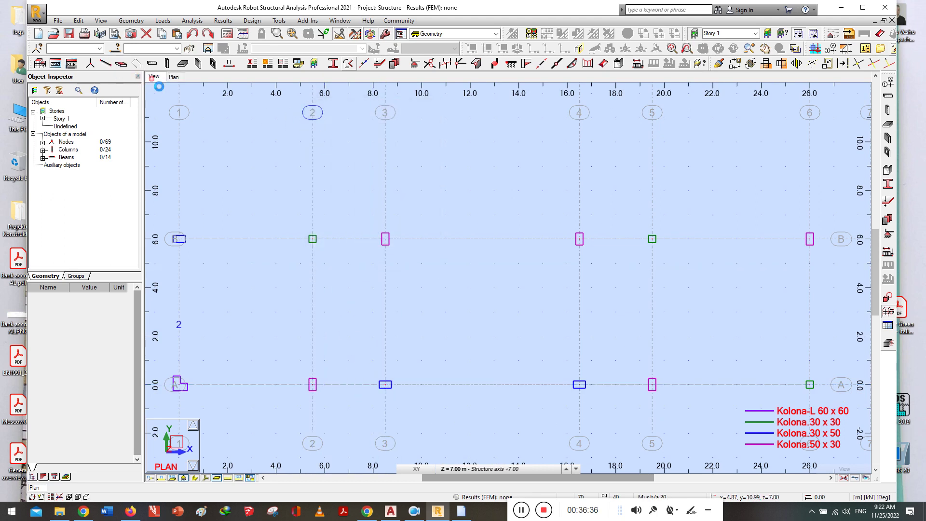
pyautogui.click(189, 83)
# Restart the wall definition with thickness Mur b/a 20 and set the wall height to 7 m
pyautogui.click(887, 111)
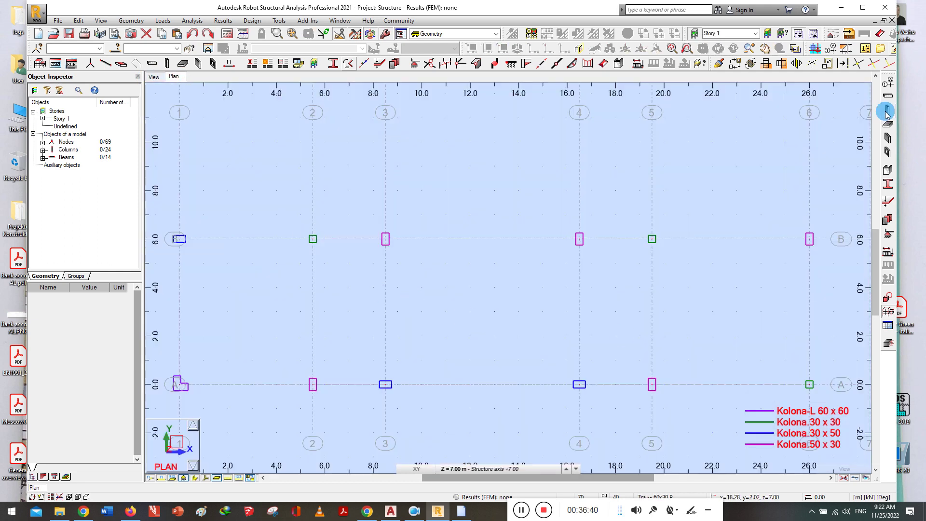
pyautogui.click(373, 146)
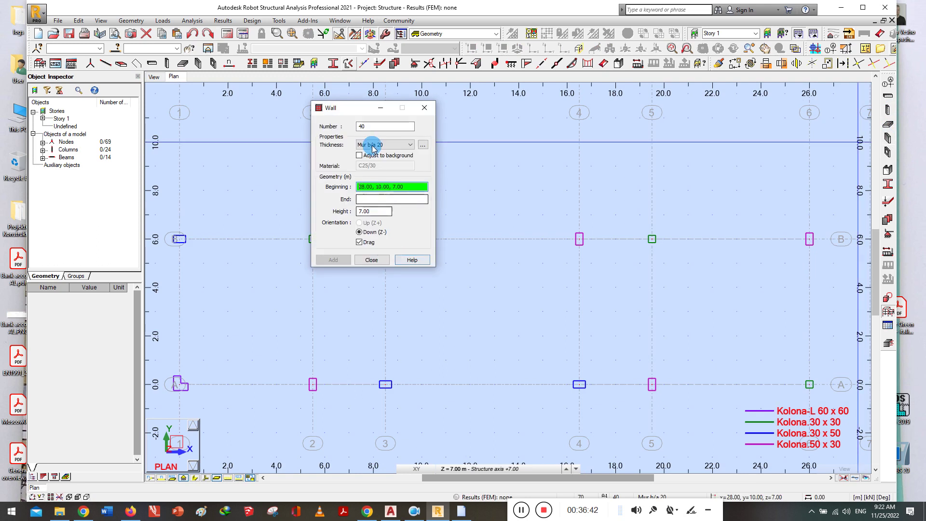
pyautogui.click(408, 186)
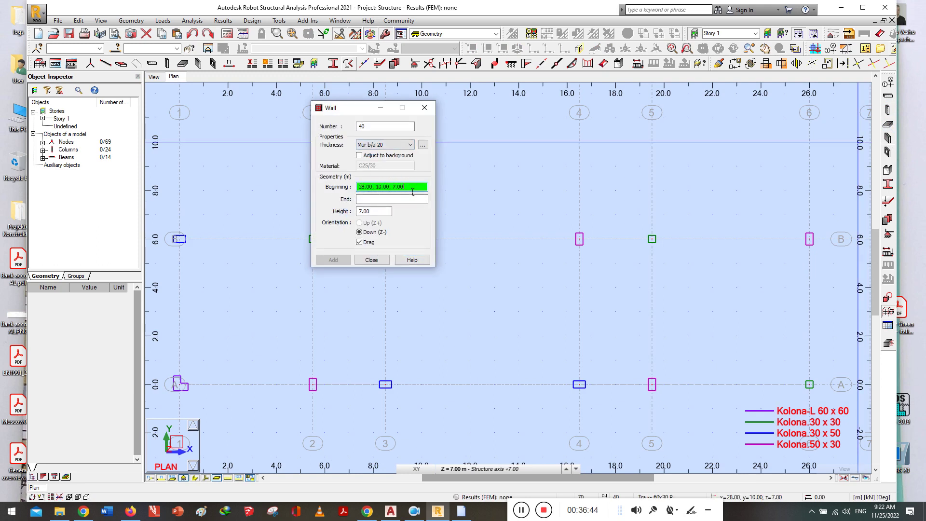
pyautogui.press('Tab')
pyautogui.press('Tab')
pyautogui.doubleClick(423, 203)
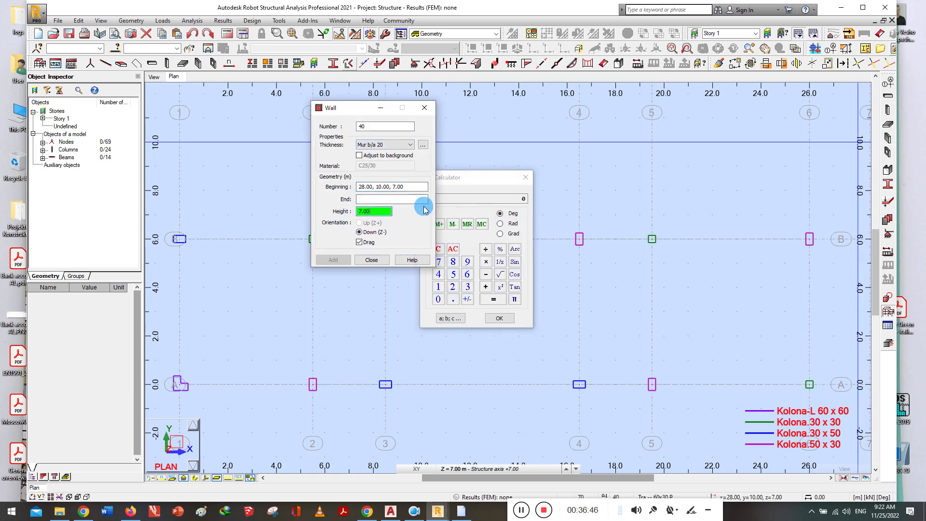
pyautogui.click(525, 177)
pyautogui.moveTo(323, 109); pyautogui.dragTo(404, 118)
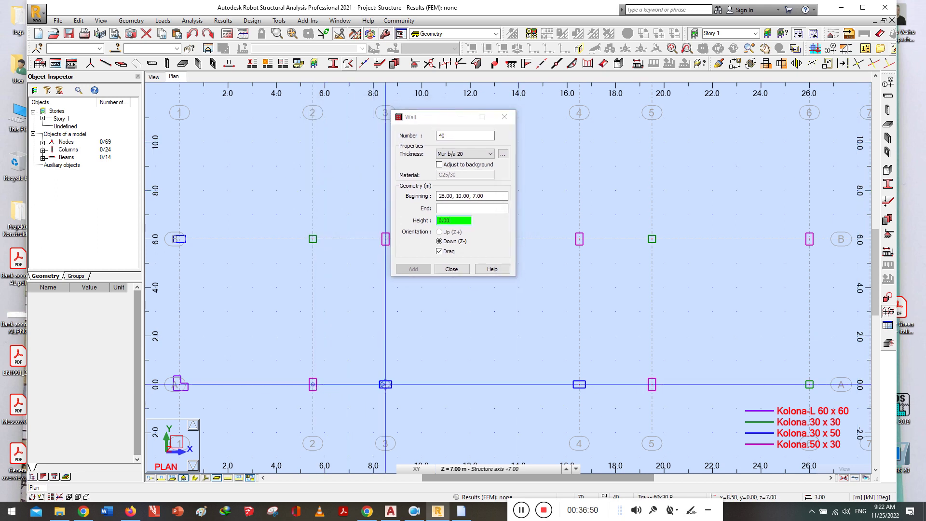
pyautogui.rightClick(385, 385)
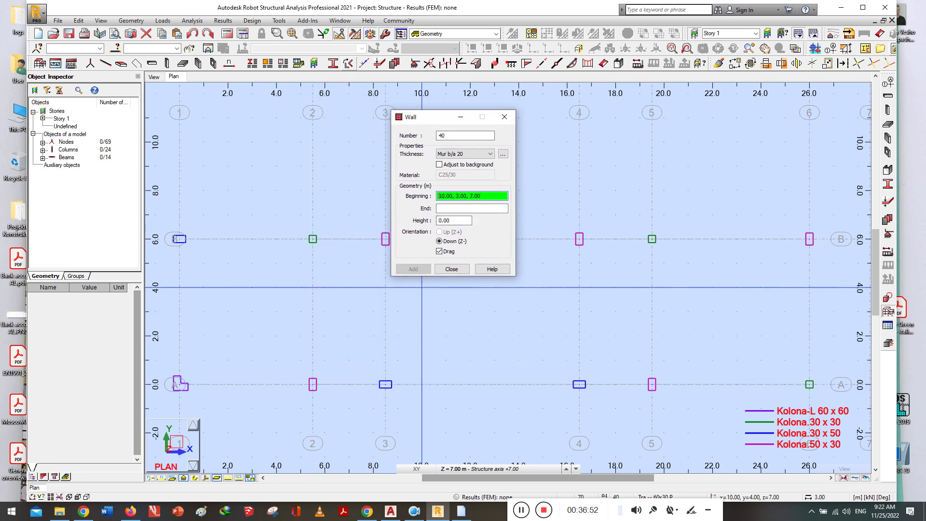
pyautogui.doubleClick(453, 220)
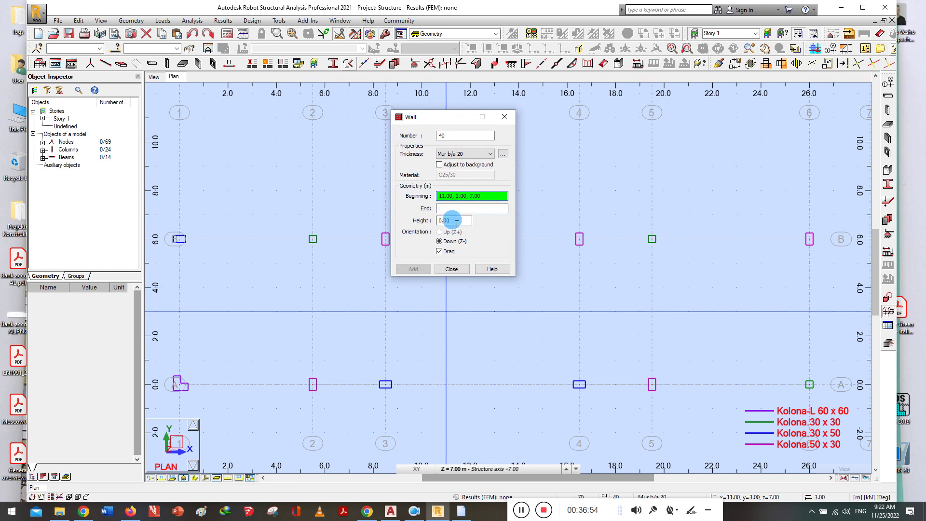
pyautogui.click(457, 221)
pyautogui.write('7')
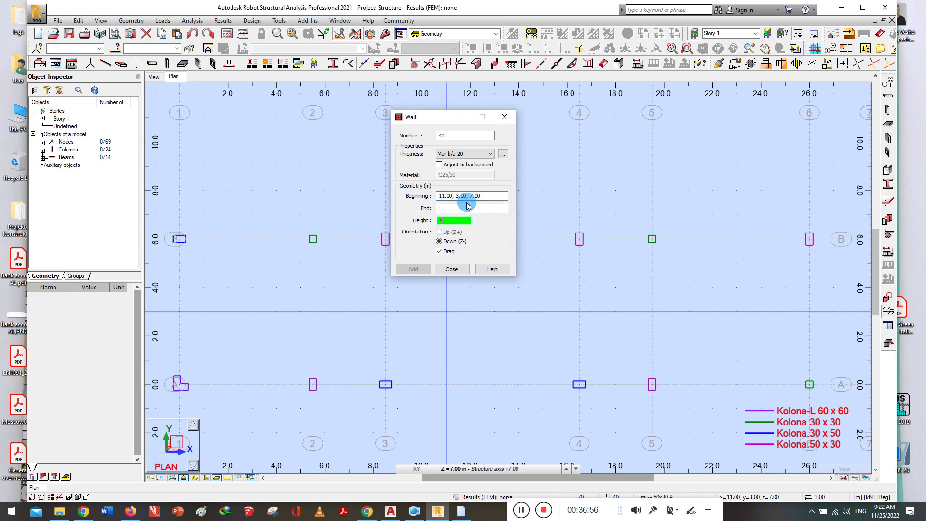
# Place the Mur b/a 20 wall along axis A from axis 2 to axis 3 and end wall placement
pyautogui.click(466, 196)
pyautogui.click(312, 384)
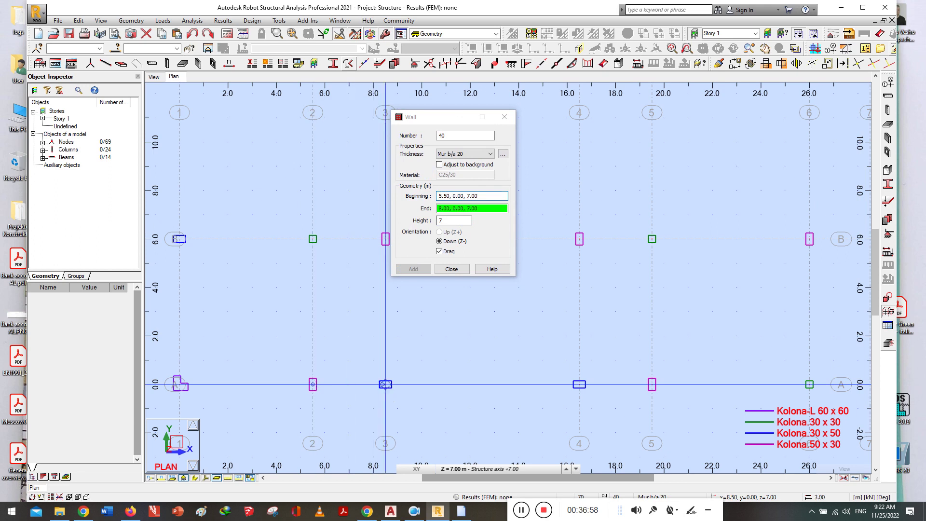
pyautogui.click(385, 384)
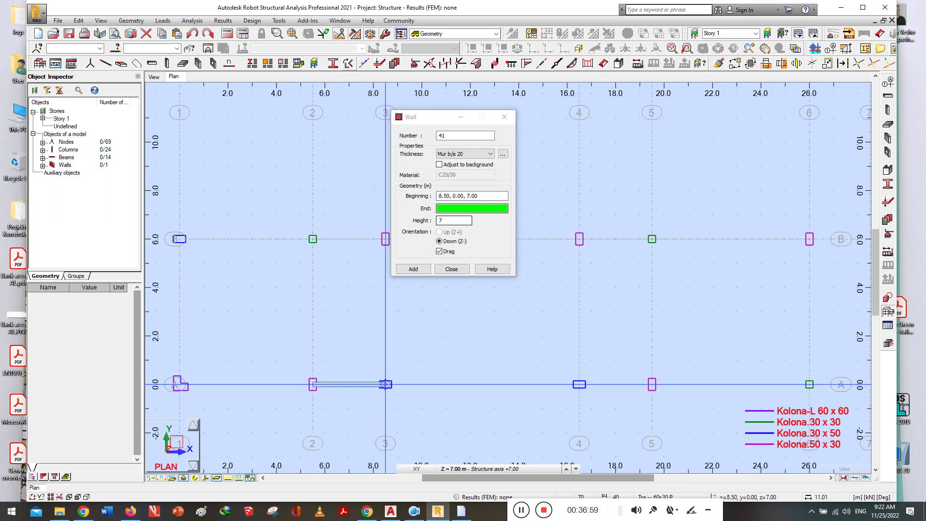
pyautogui.click(452, 268)
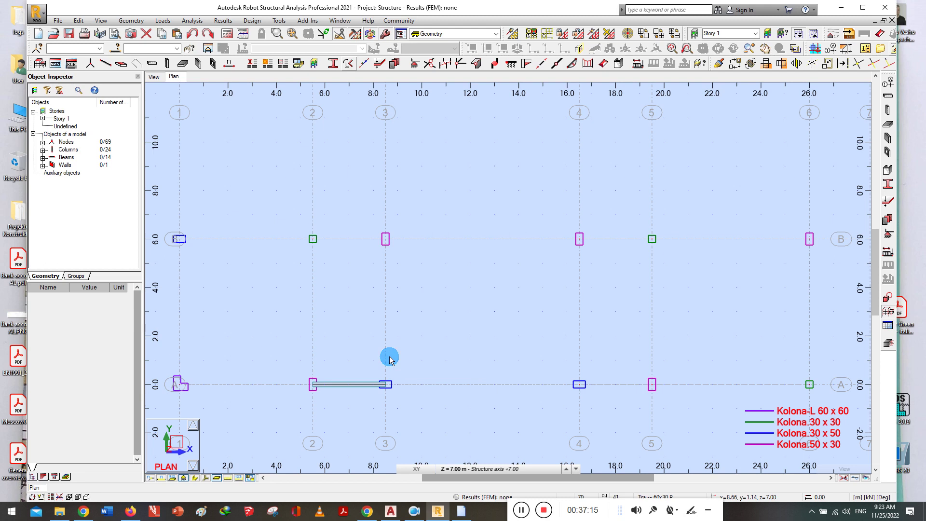
# Examine the wall on axis A between axes 2 and 3 up close in plan and in the 3D view
pyautogui.scroll(3, 354, 401)
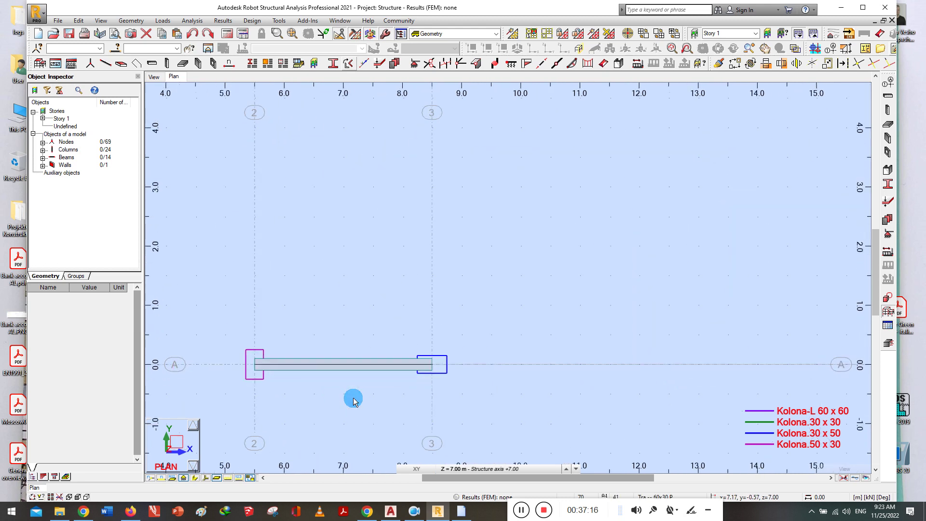
pyautogui.click(154, 77)
pyautogui.scroll(2, 246, 279)
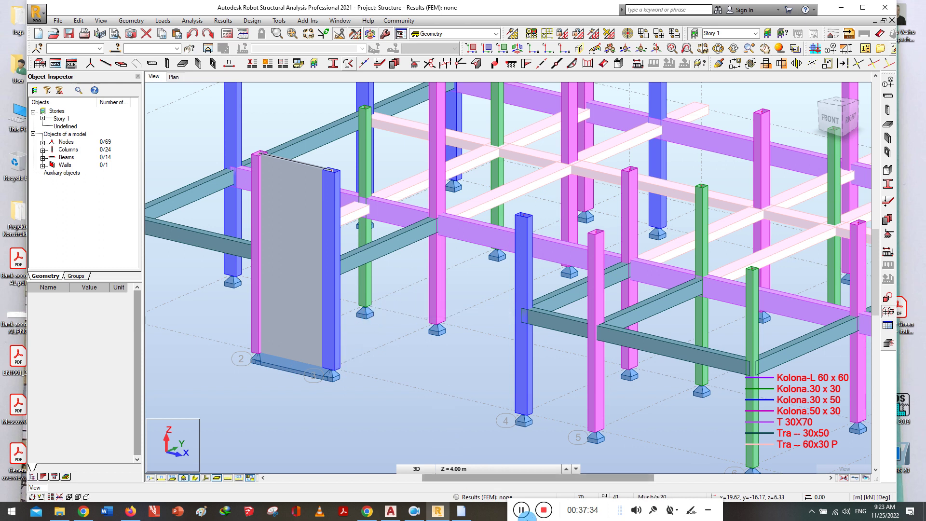
pyautogui.click(521, 510)
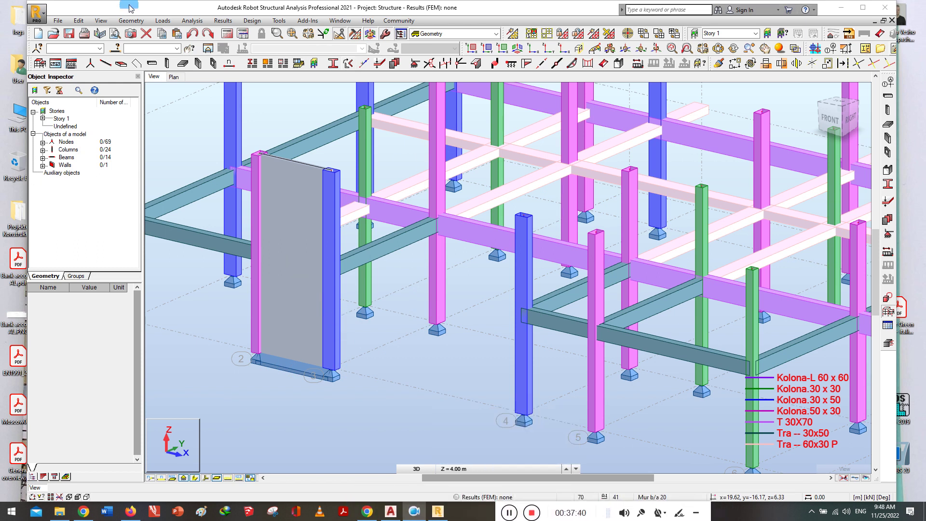
# Start an RC beam definition in the +7.00 m plan with section T 30X70
pyautogui.click(174, 76)
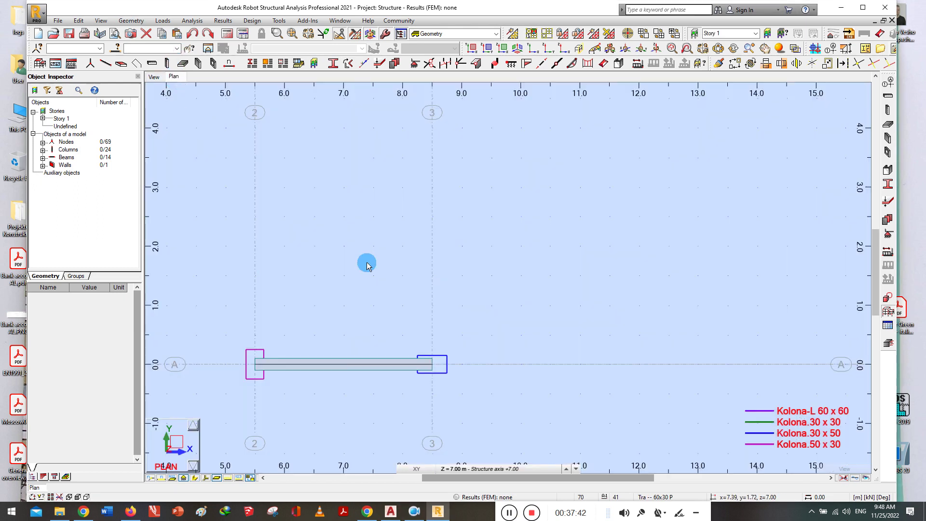
pyautogui.scroll(-5, 387, 357)
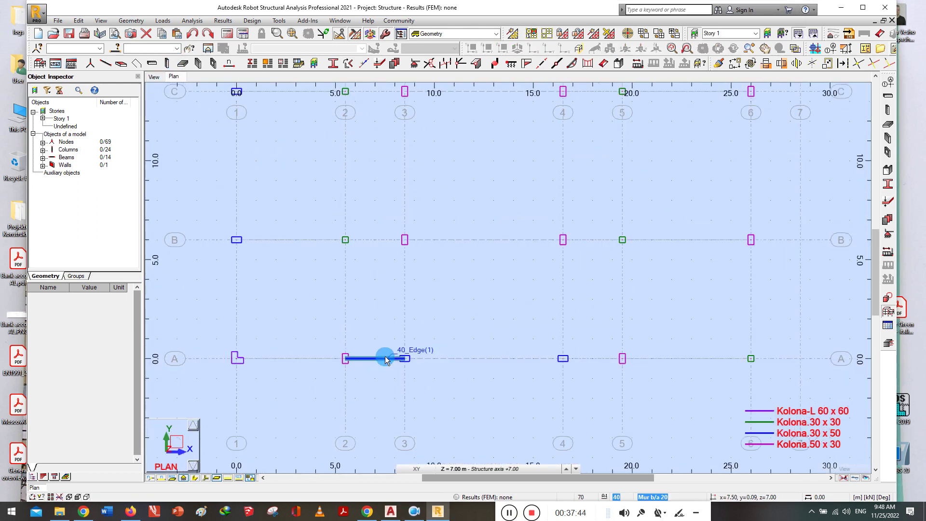
pyautogui.scroll(-2, 430, 374)
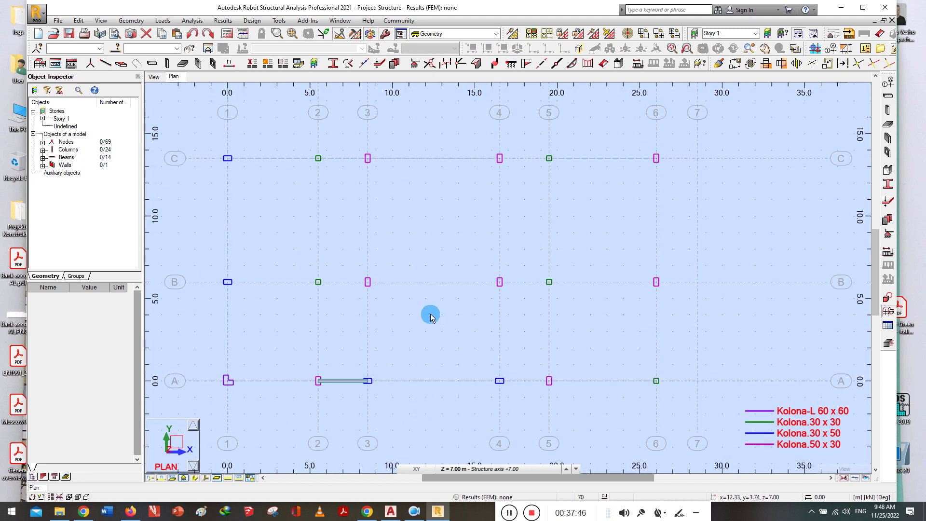
pyautogui.moveTo(430, 315); pyautogui.dragTo(434, 387, button='middle')
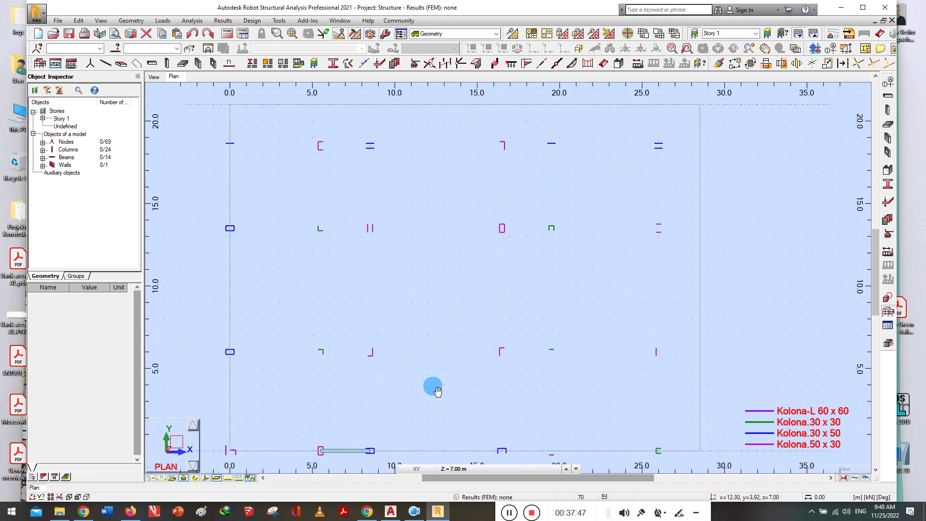
pyautogui.click(888, 97)
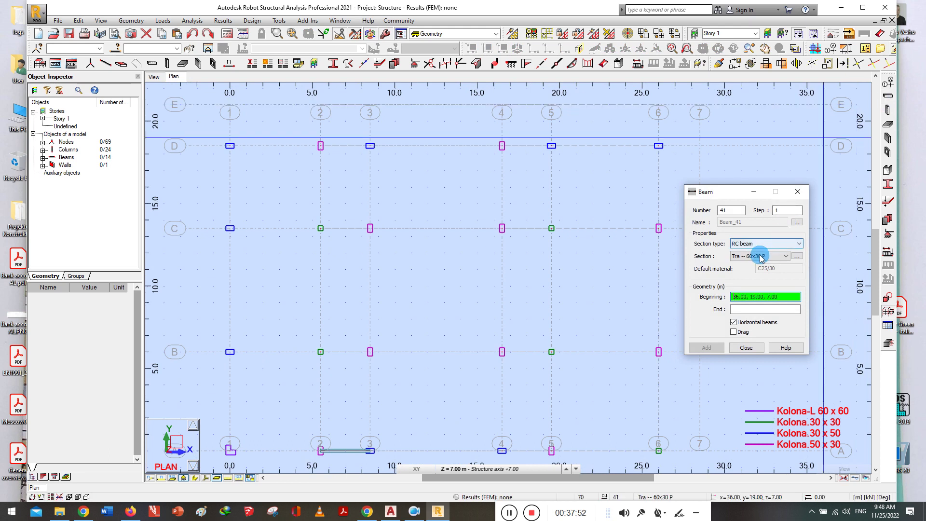
pyautogui.click(761, 257)
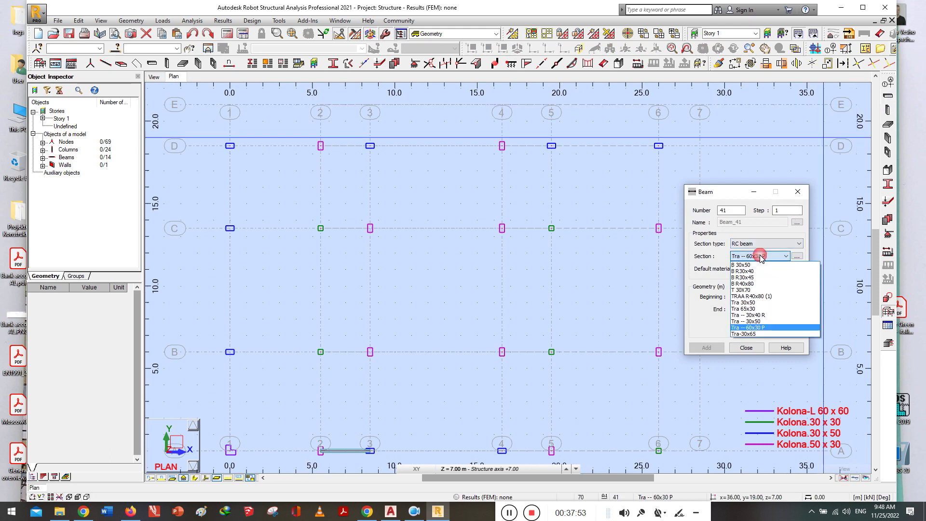
pyautogui.click(742, 290)
pyautogui.click(746, 296)
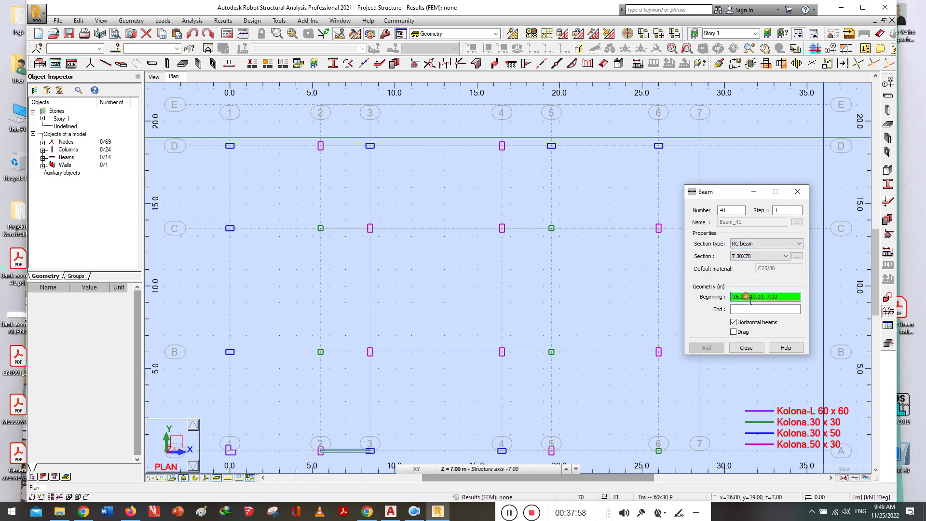
pyautogui.moveTo(726, 191); pyautogui.dragTo(697, 293)
# Place T 30X70 beams at +7.00 m along axes D and B from axis 1 to 7, and along axis 4 from A to E
pyautogui.scroll(-2, 322, 306)
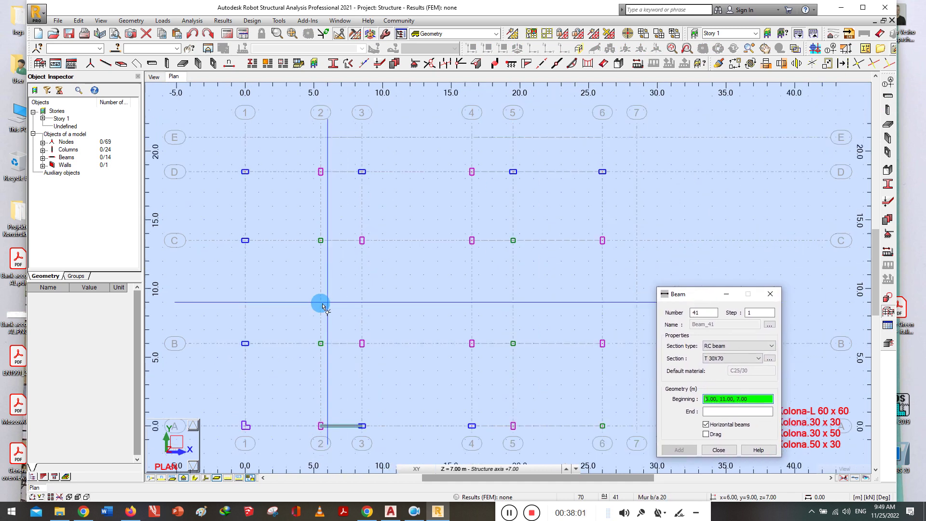
pyautogui.scroll(-1, 323, 306)
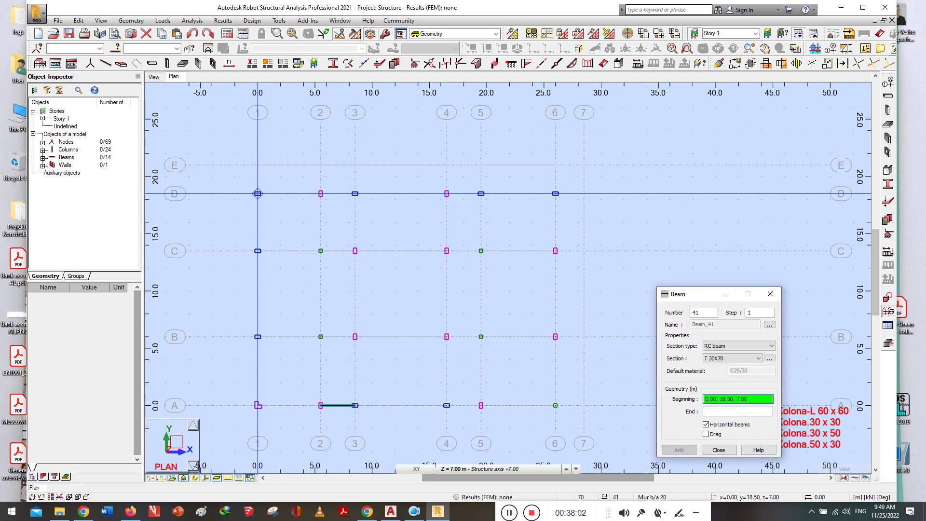
pyautogui.click(257, 193)
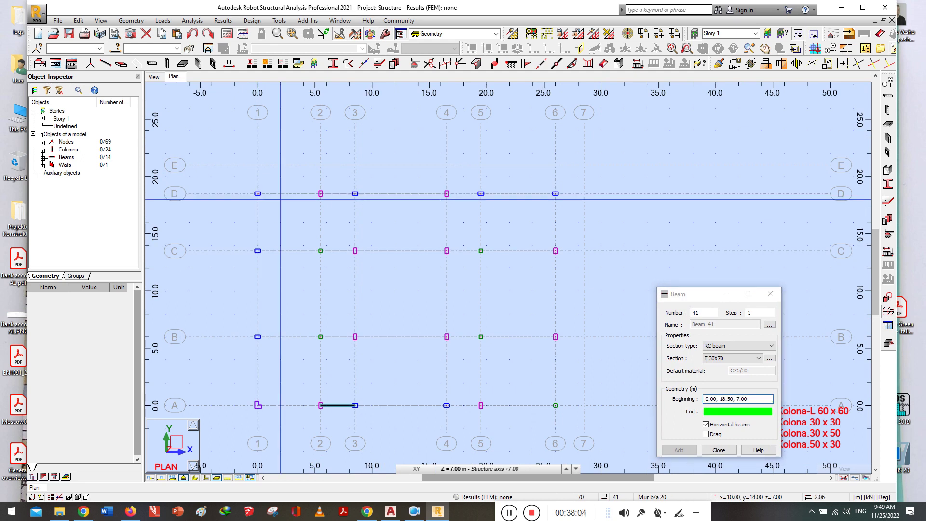
pyautogui.click(583, 194)
pyautogui.click(257, 336)
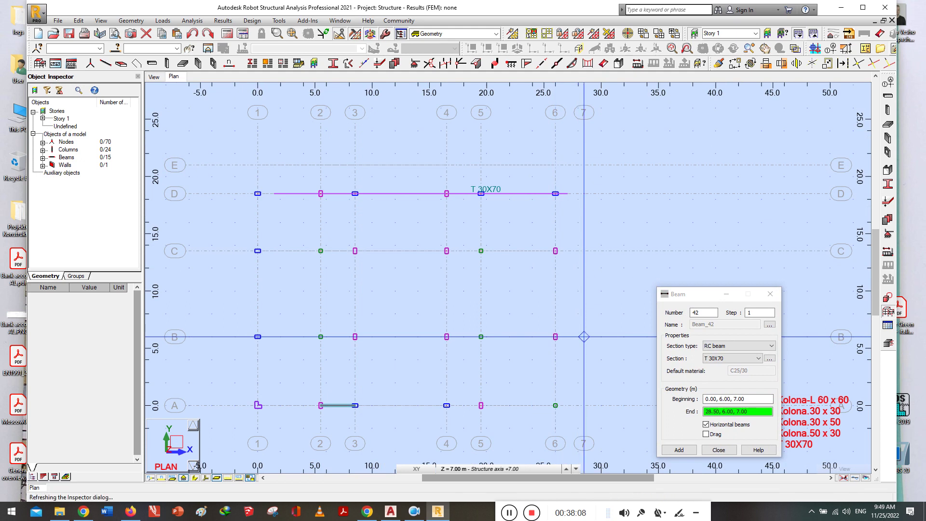
pyautogui.click(583, 337)
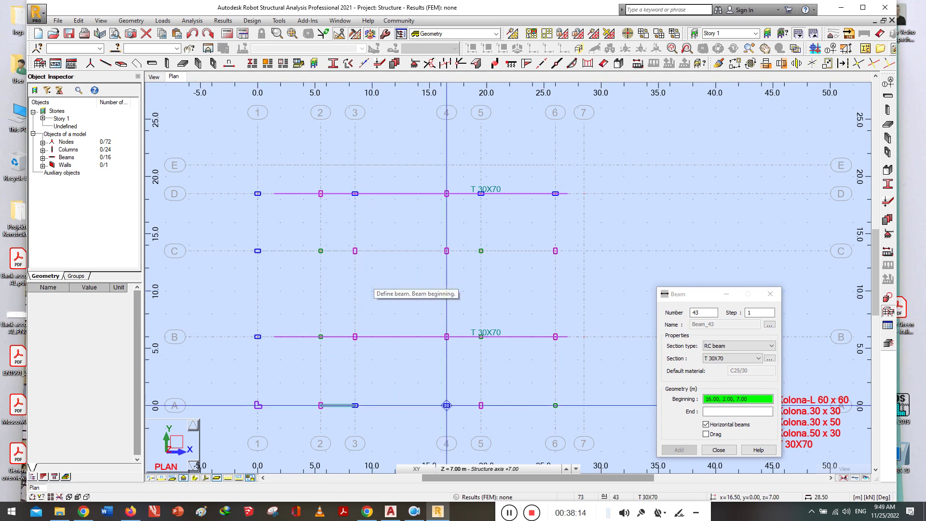
pyautogui.click(447, 405)
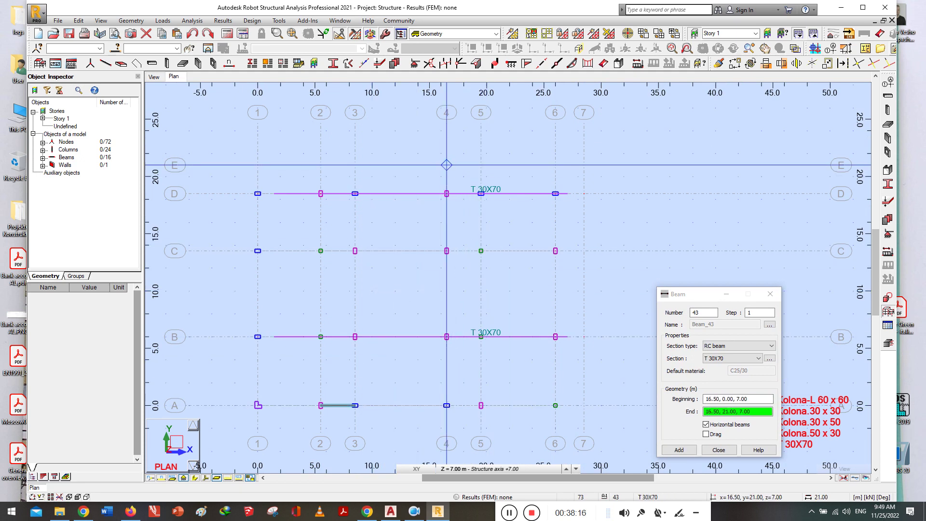
pyautogui.click(446, 165)
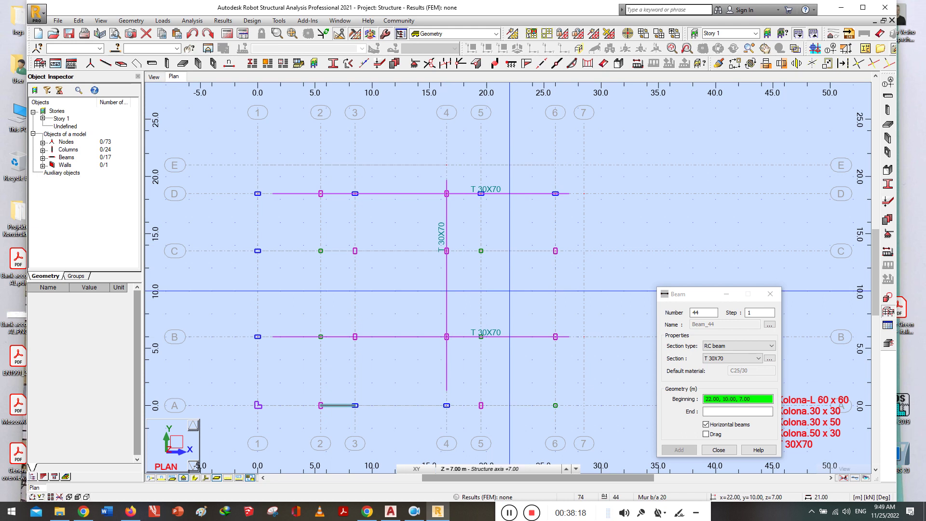
# Place Tra -- 30x50 beams at +7.00 m along axes 1 and 6, each spanning between axes A and E
pyautogui.click(717, 358)
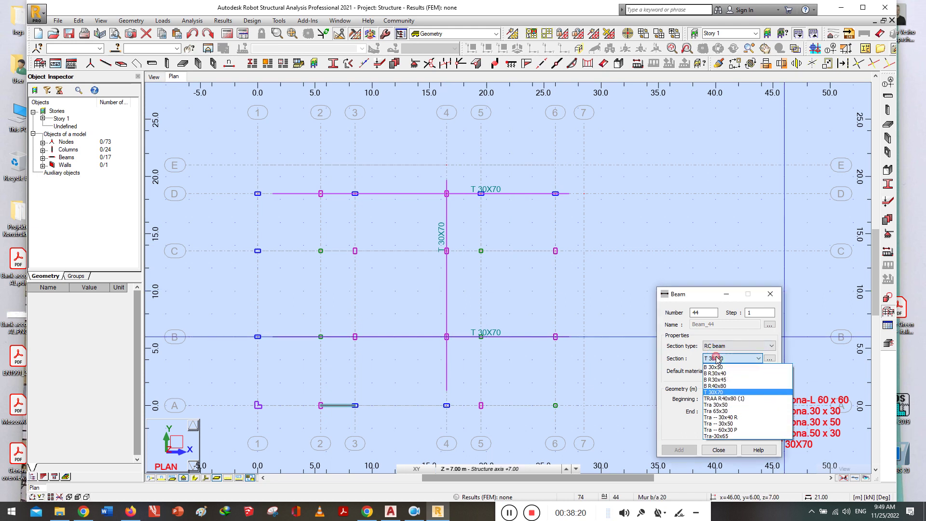
pyautogui.click(719, 424)
pyautogui.click(766, 404)
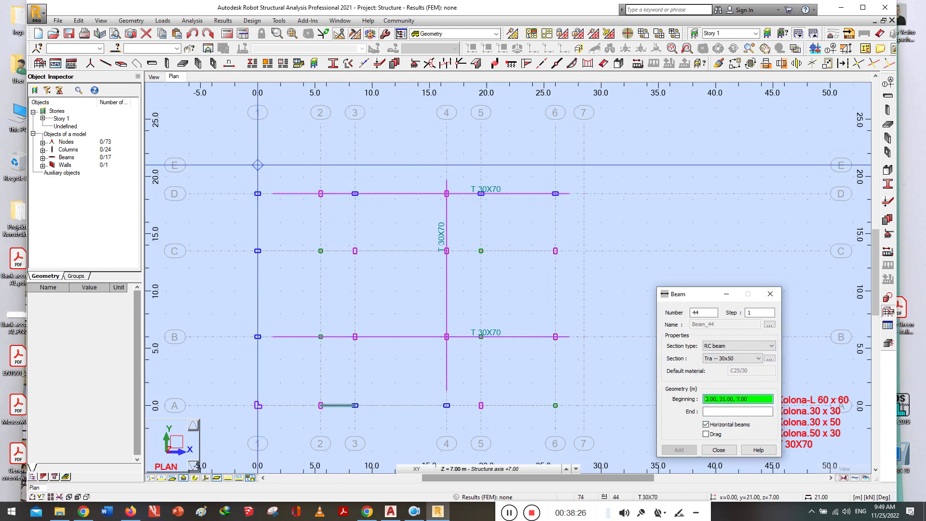
pyautogui.click(258, 165)
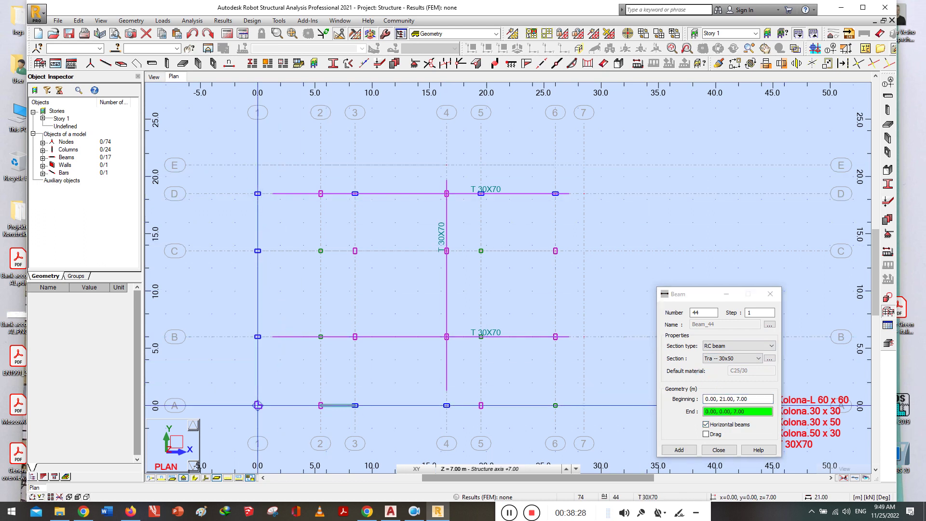
pyautogui.click(257, 405)
pyautogui.click(555, 405)
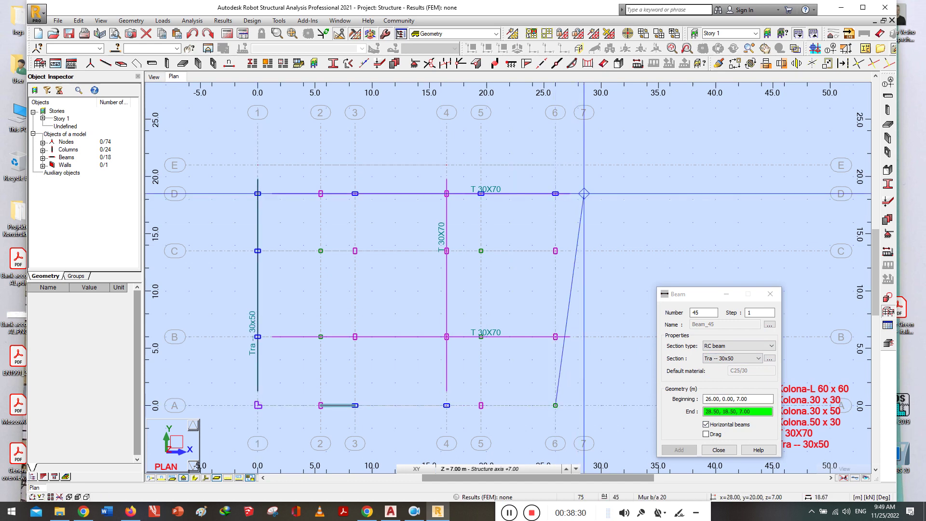
pyautogui.click(555, 194)
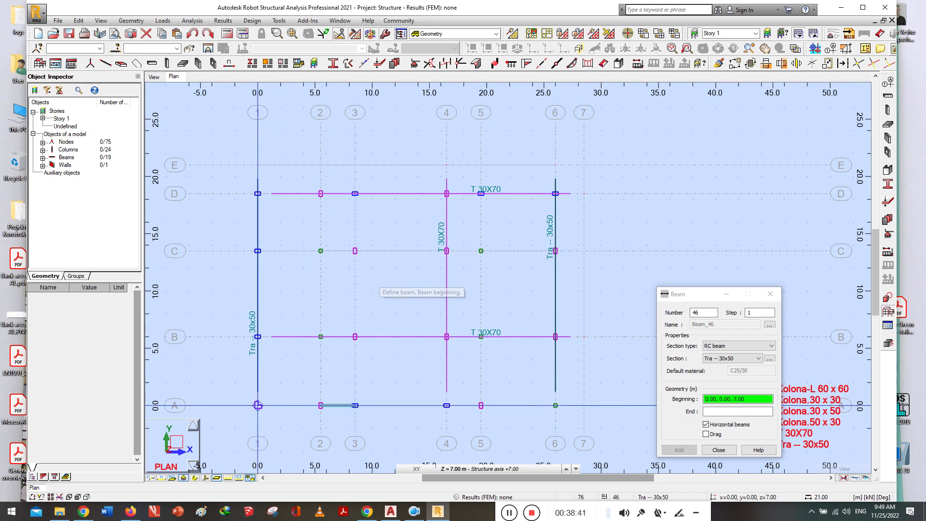
# Place Tra -- 30x50 beams along axis A at +7.00 m, from axis 1 to 2 and from axis 4 to 7
pyautogui.click(257, 405)
pyautogui.click(321, 405)
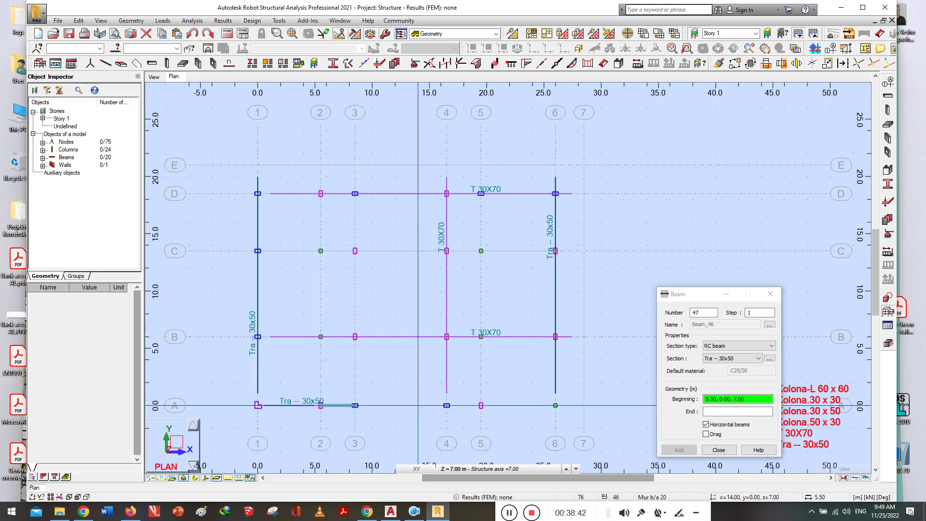
pyautogui.click(447, 405)
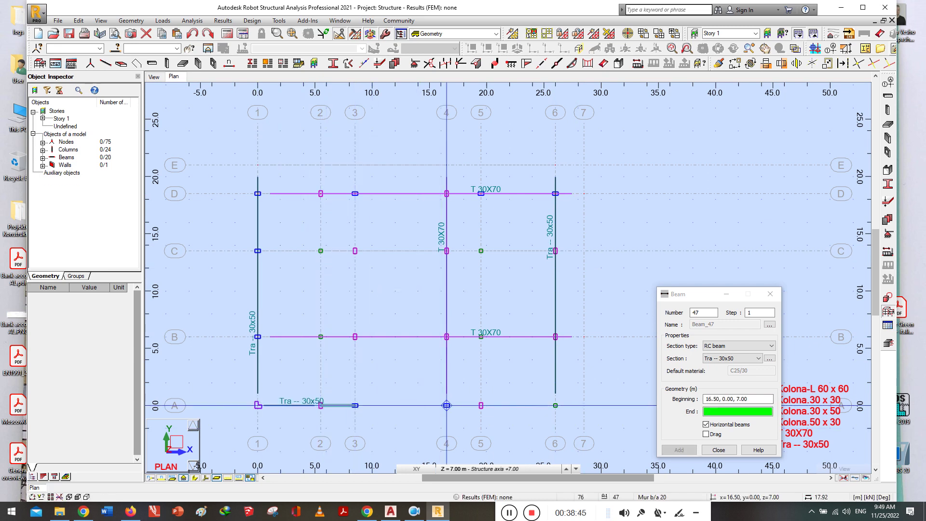
pyautogui.click(583, 405)
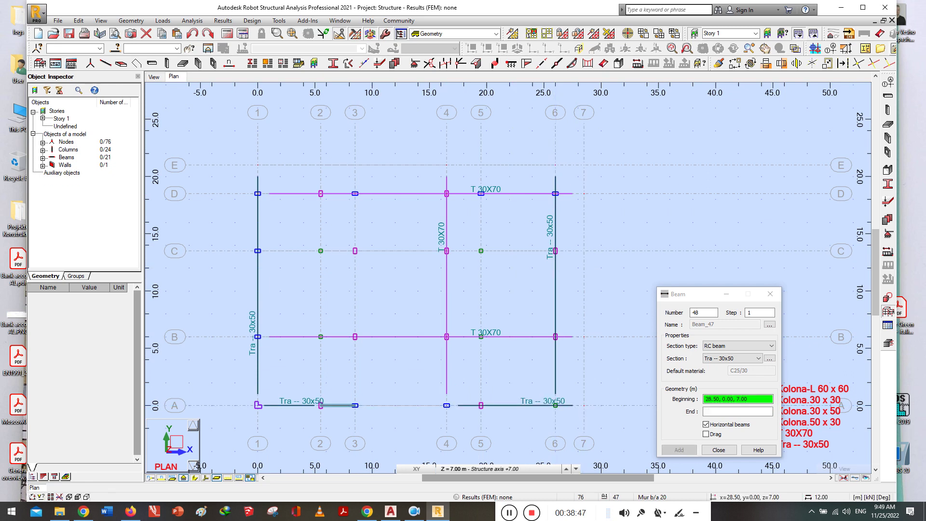
# Place Tra -- 60x30 P beams at +7.00 m along axis C from axis 1 to 7 and along axis 3 from A to E
pyautogui.click(718, 398)
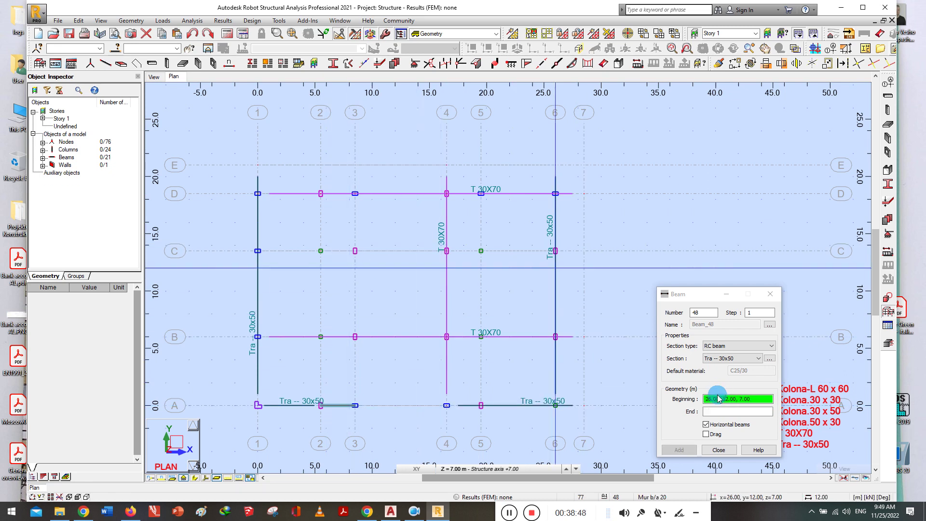
pyautogui.click(726, 358)
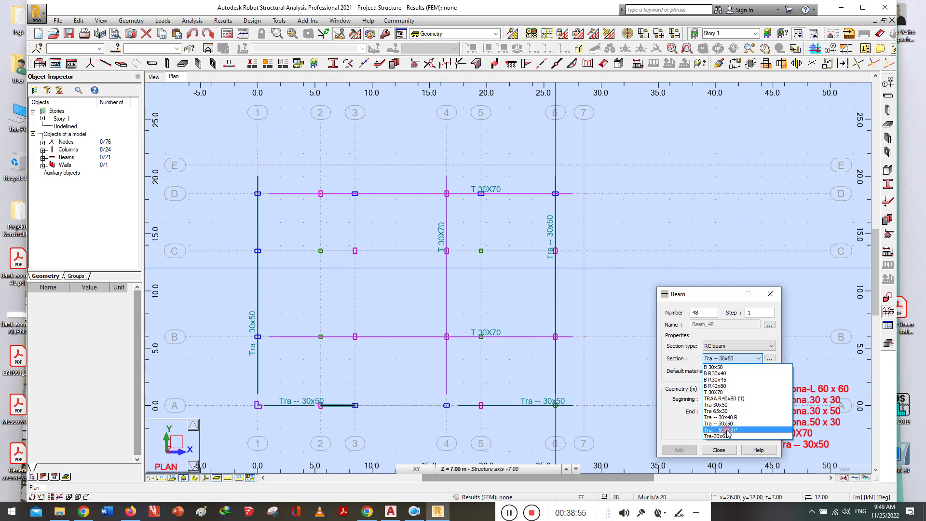
pyautogui.click(719, 430)
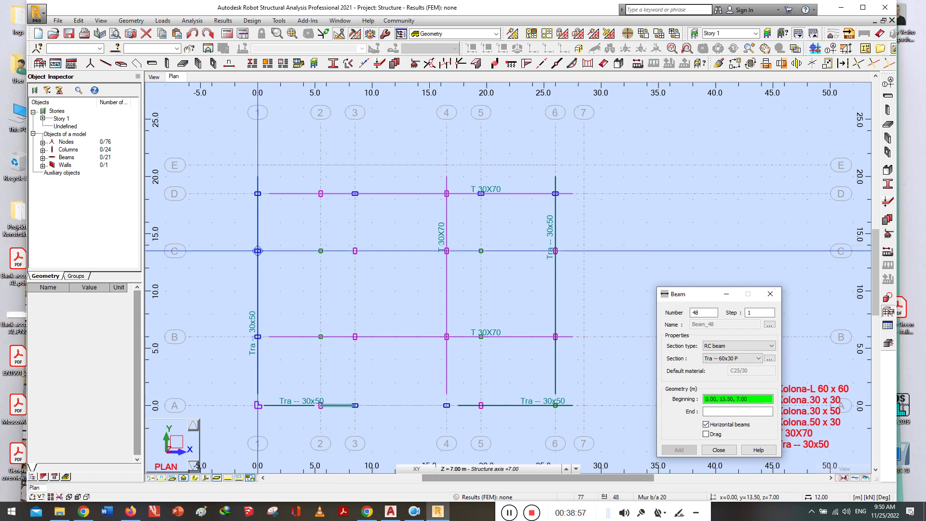
pyautogui.click(257, 251)
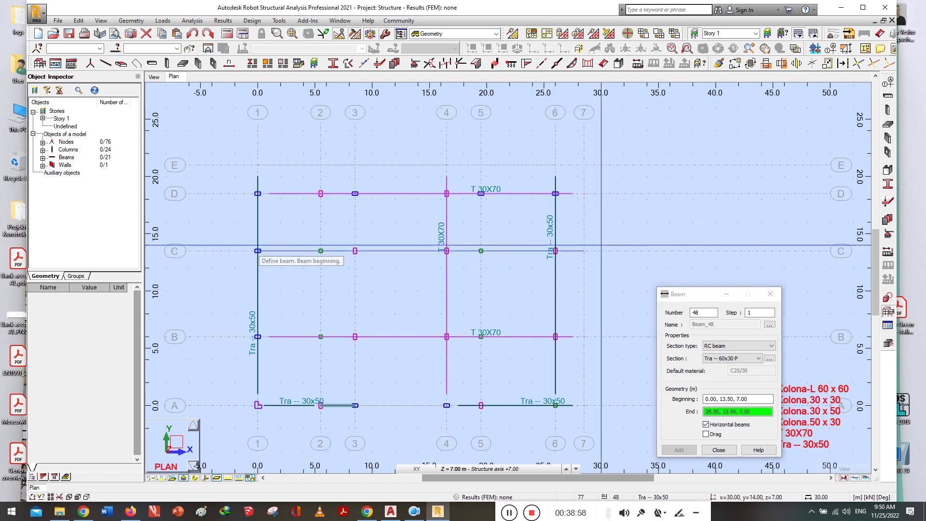
pyautogui.click(584, 250)
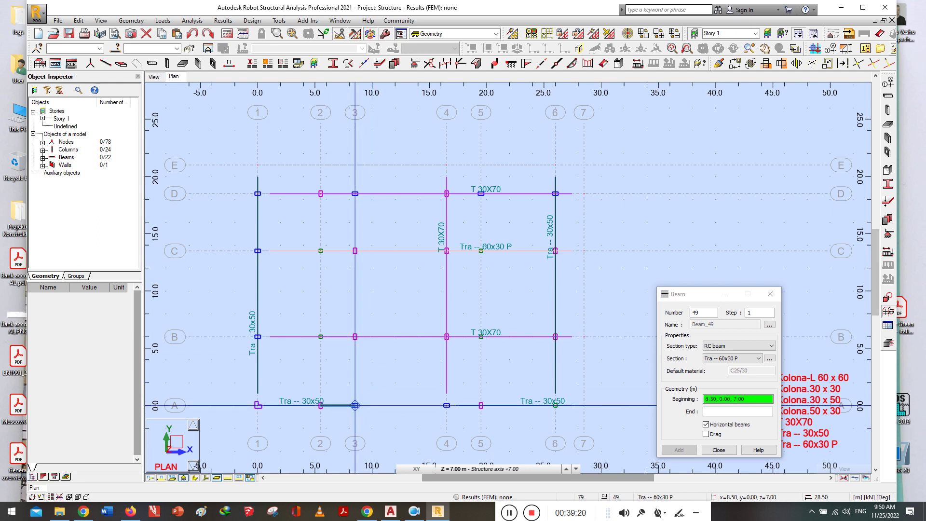
pyautogui.click(355, 405)
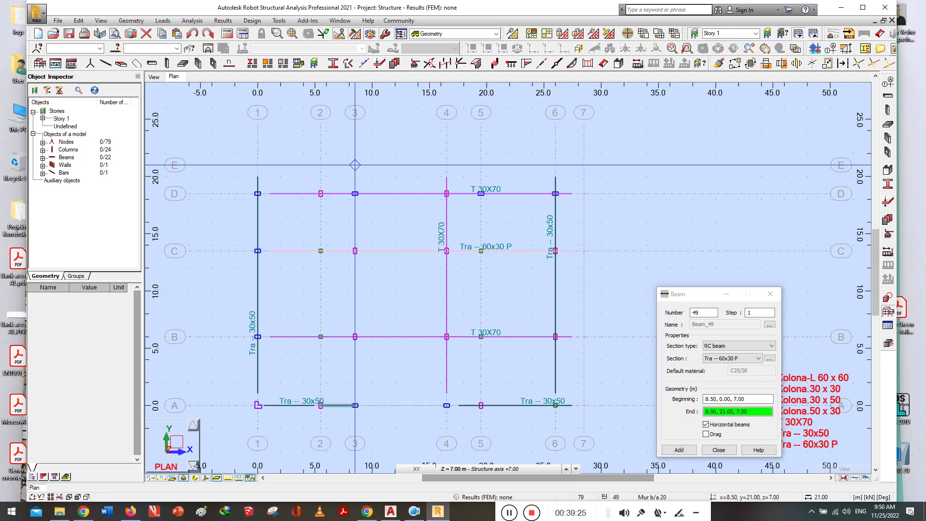
pyautogui.click(355, 165)
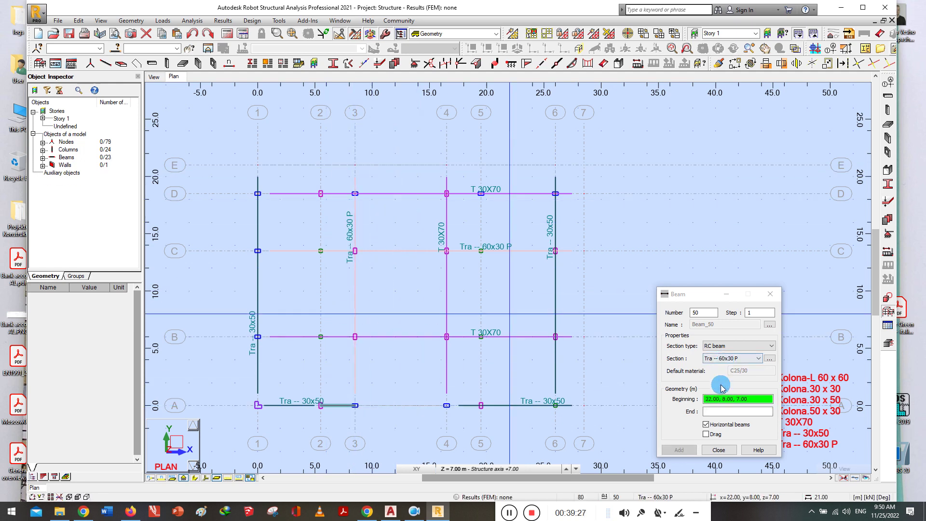
# Place Tra -- 30x50 beams at +7.00 m along axes 2 and 5, each from axis A to axis D
pyautogui.click(727, 358)
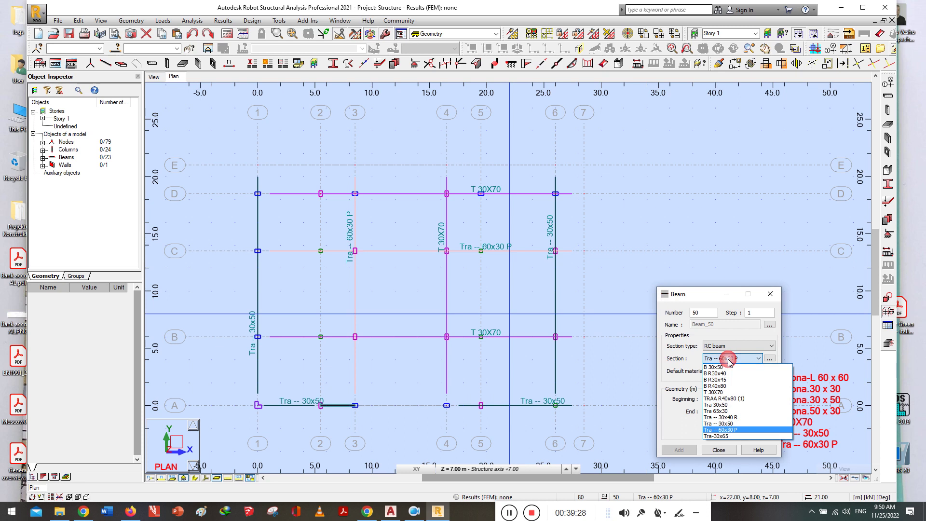
pyautogui.click(730, 424)
pyautogui.click(321, 405)
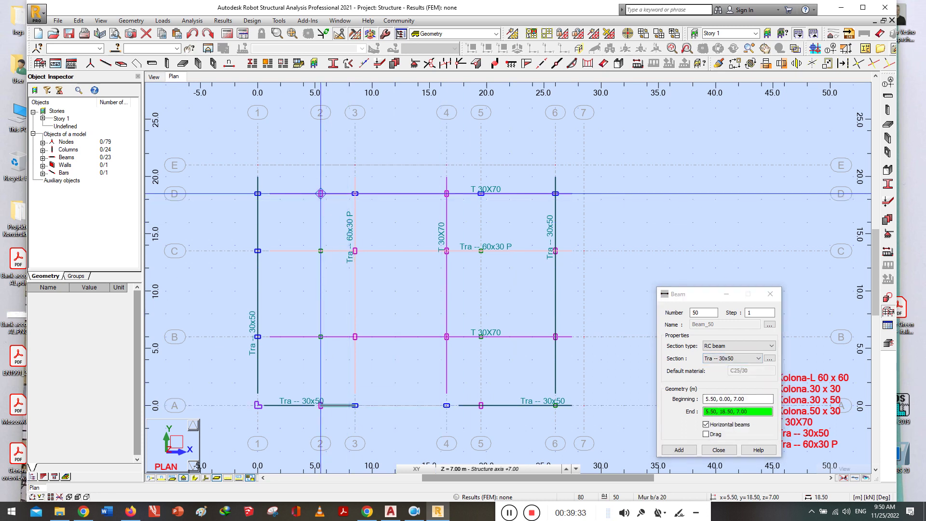
pyautogui.click(321, 194)
pyautogui.click(481, 405)
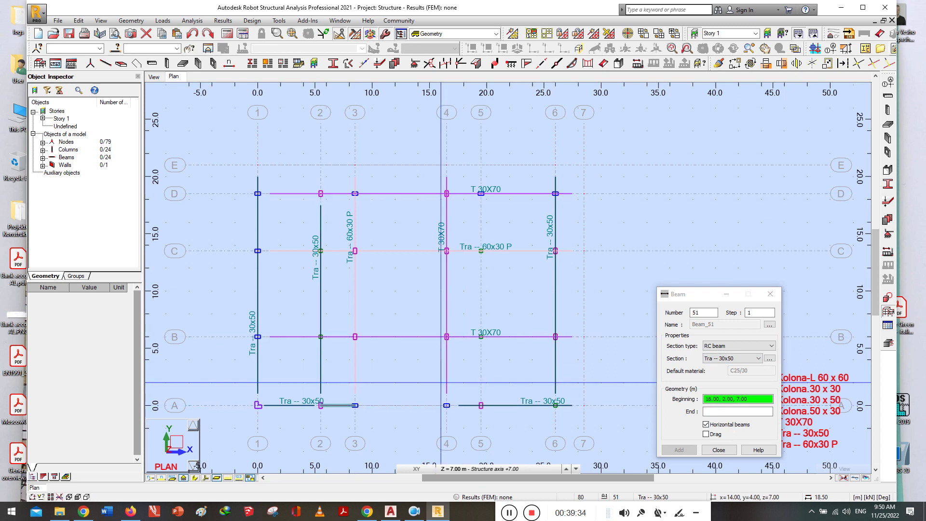
pyautogui.click(480, 405)
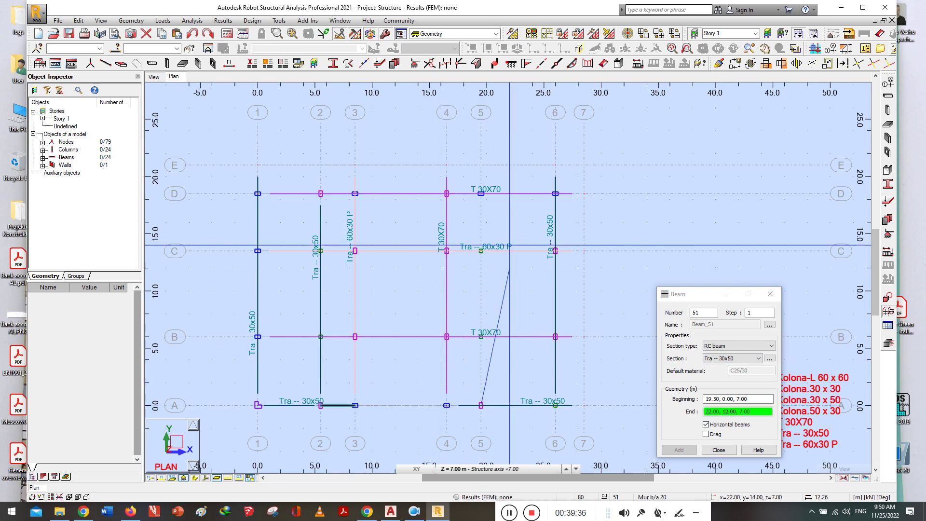
pyautogui.click(481, 193)
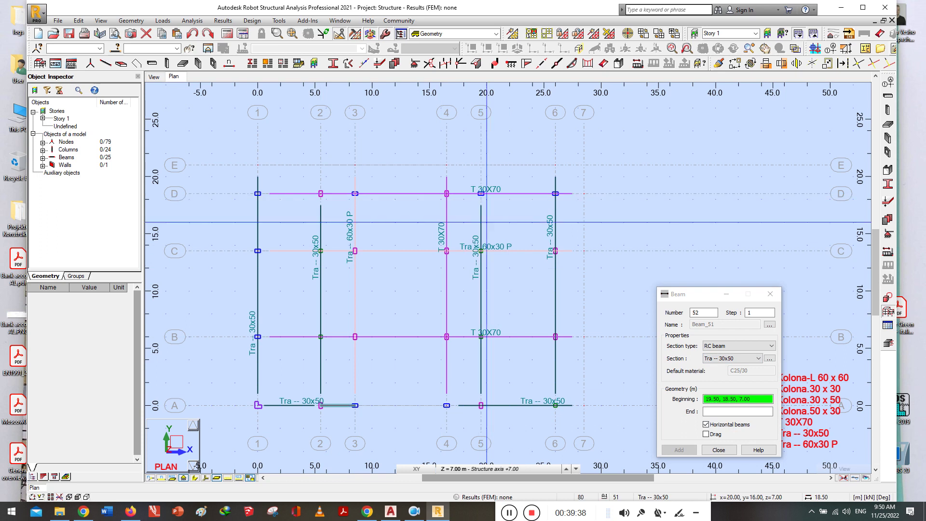
pyautogui.scroll(3, 326, 167)
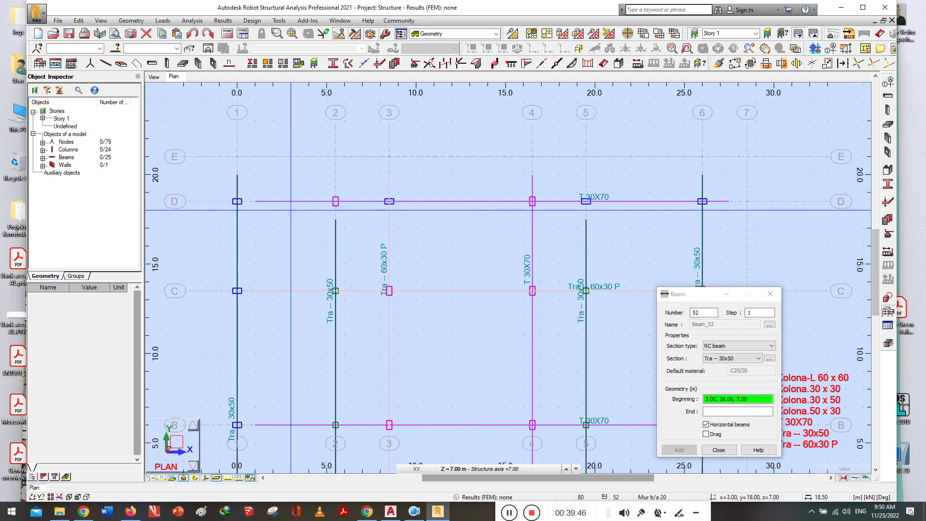
# Place Tra -- 30x50 beams at +10.50 m along axes B and C from axis 1 to 3, and along axes 1 and 3 from B to C
pyautogui.scroll(-3, 291, 210)
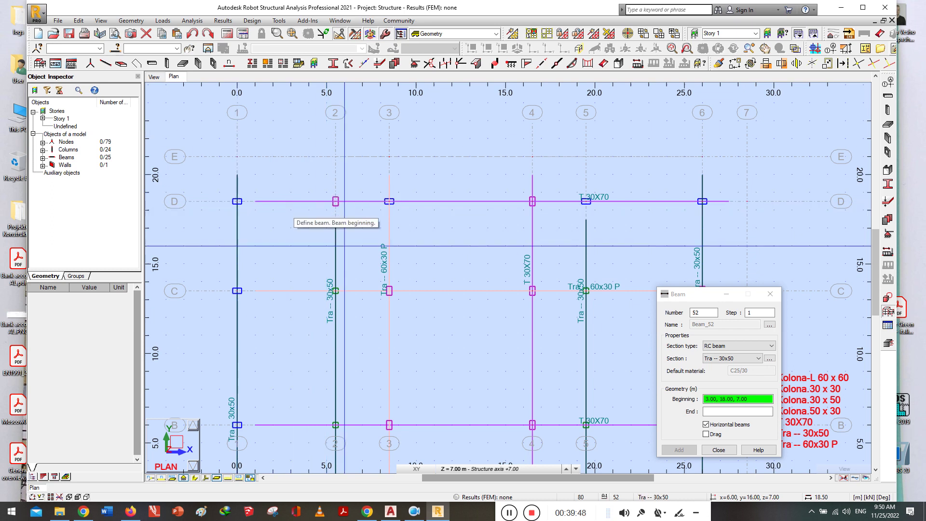
pyautogui.scroll(-2, 348, 246)
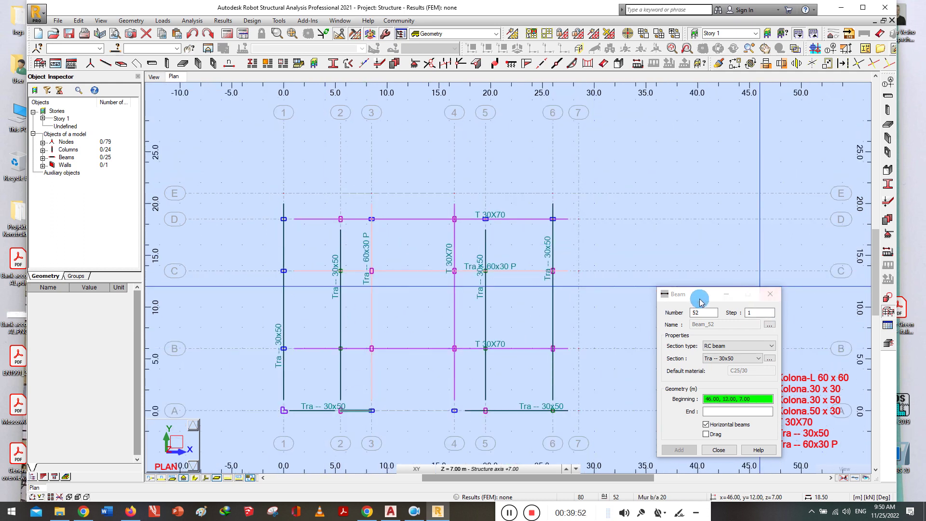
pyautogui.click(566, 469)
pyautogui.scroll(2, 334, 318)
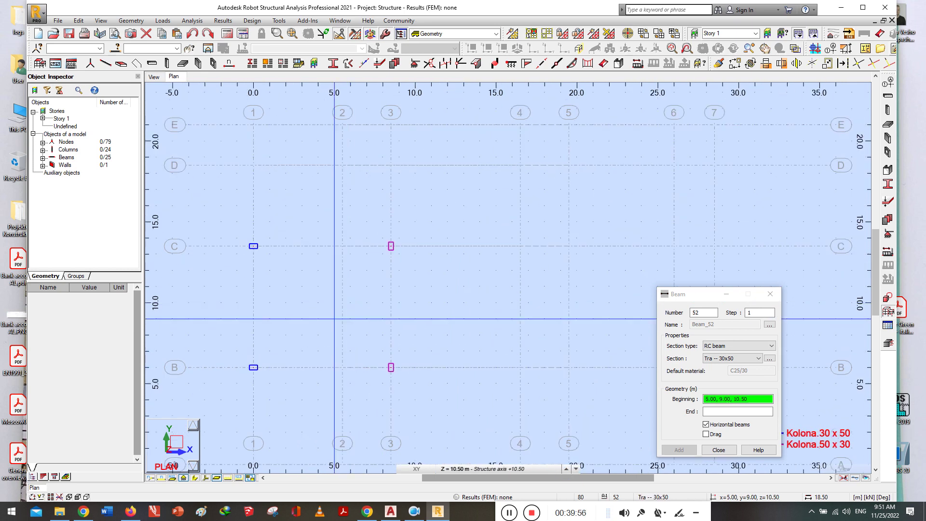
pyautogui.click(254, 246)
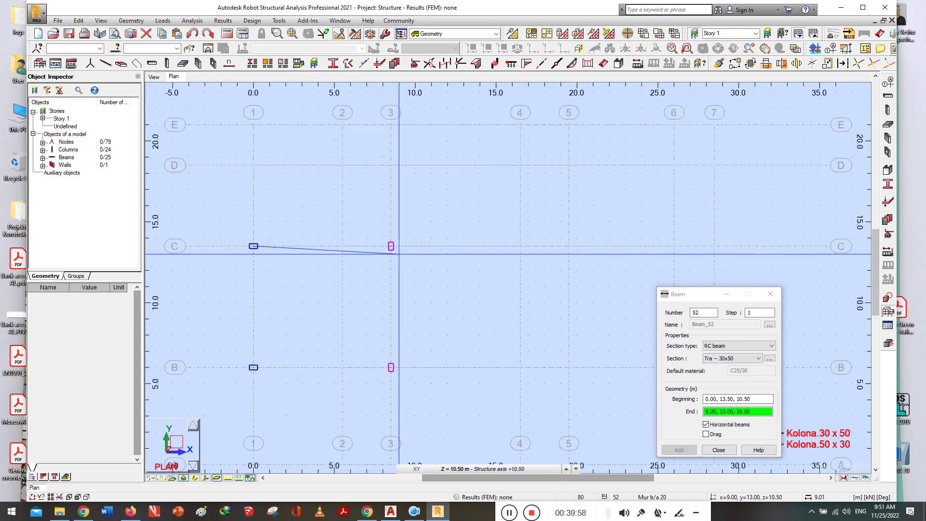
pyautogui.click(391, 246)
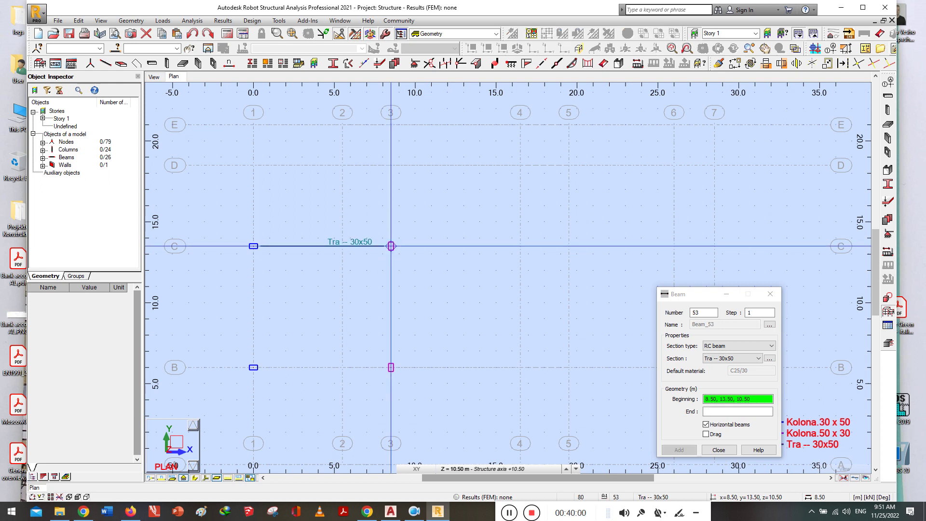
pyautogui.click(391, 367)
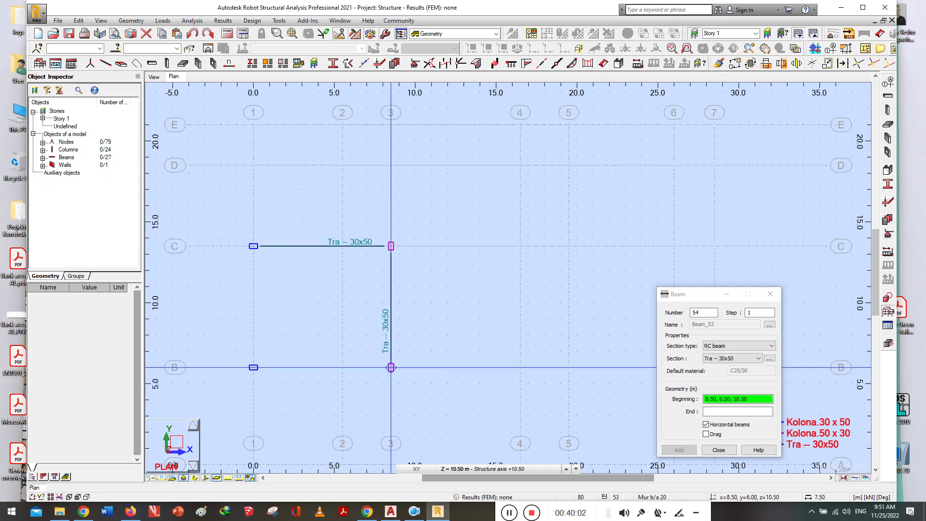
pyautogui.click(254, 367)
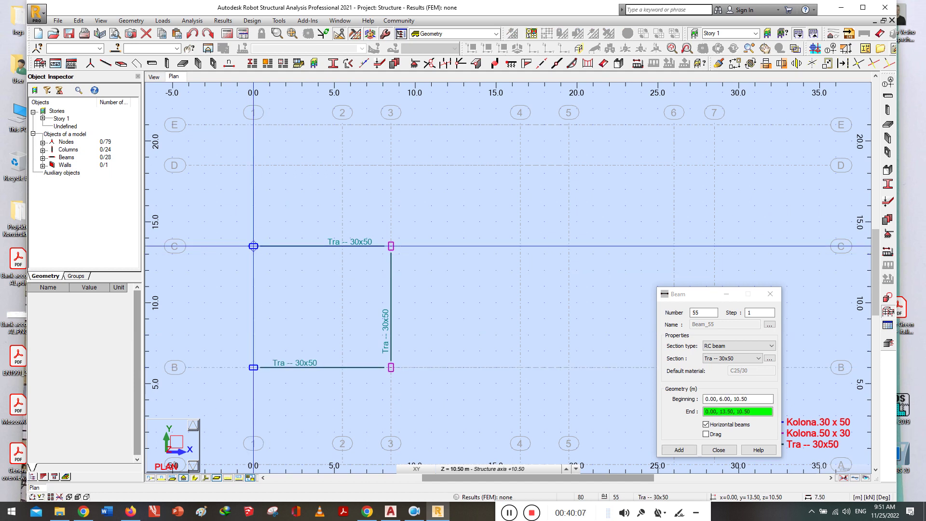
pyautogui.click(253, 246)
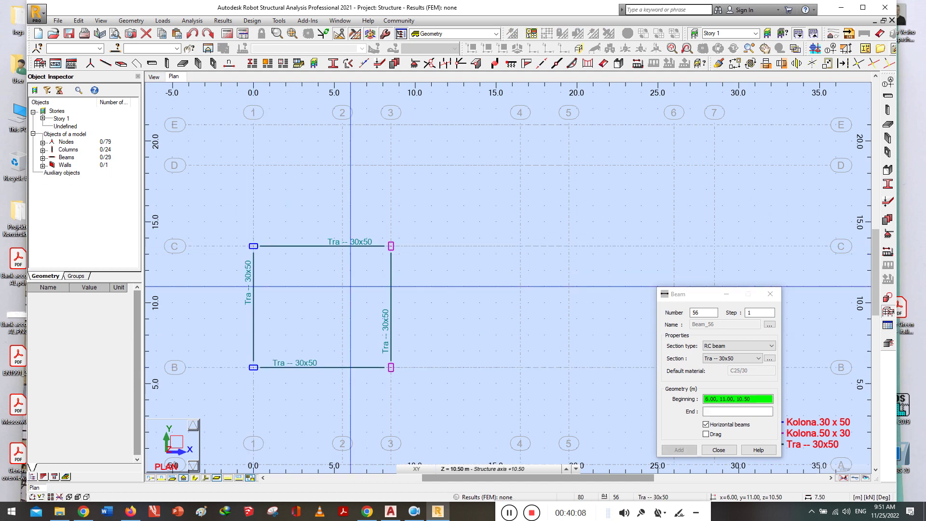
# Check the four +10.50 m beams in the 3D view and in plan, and finish defining beams
pyautogui.scroll(4, 237, 255)
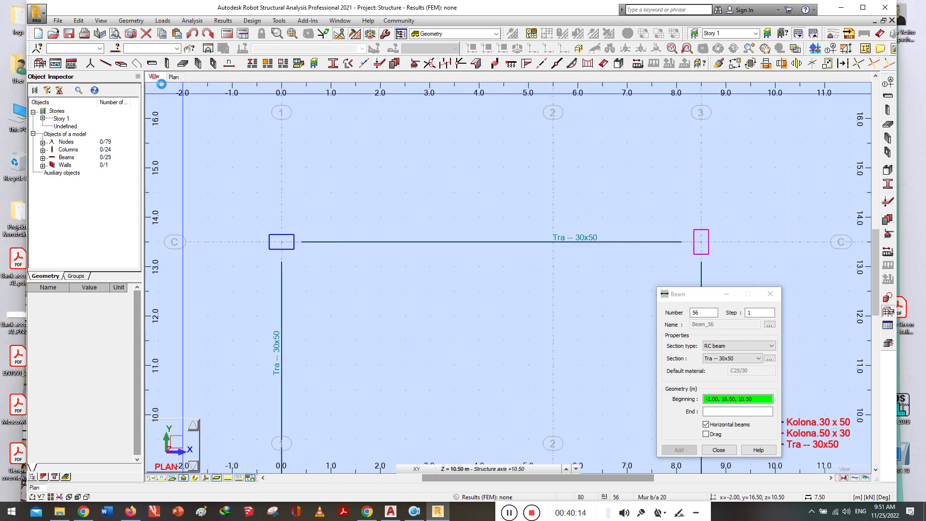
pyautogui.hotkey('ctrl', 'alt', '0')
pyautogui.scroll(-5, 323, 310)
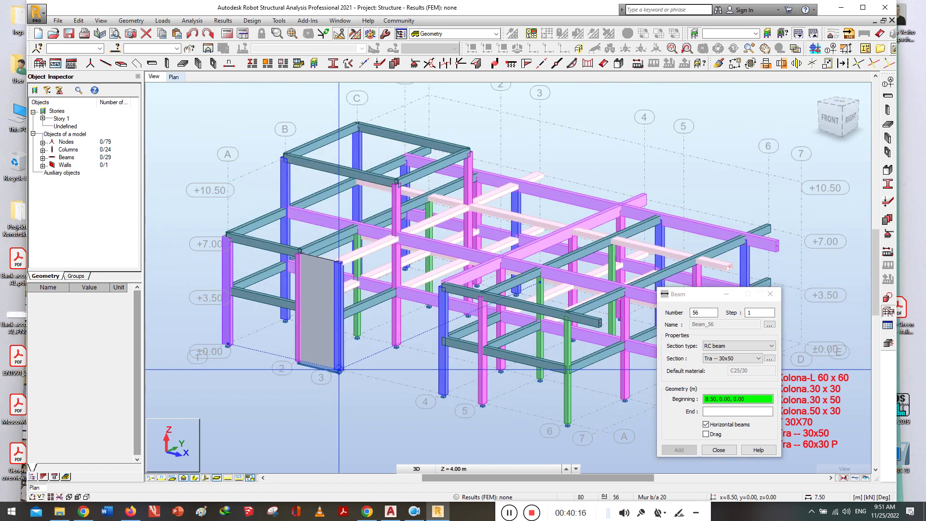
pyautogui.scroll(3, 285, 197)
pyautogui.scroll(2, 286, 197)
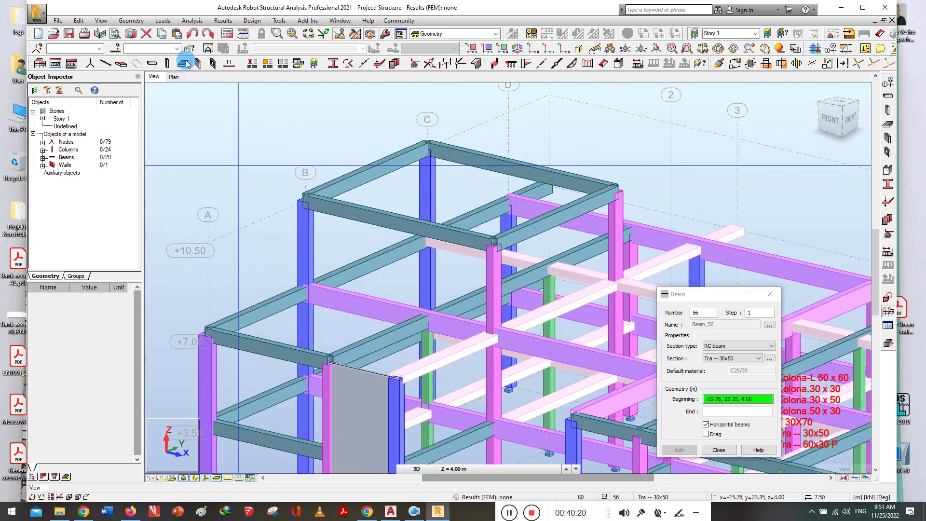
pyautogui.hotkey('ctrl', 'alt', '3')
pyautogui.scroll(3, 282, 242)
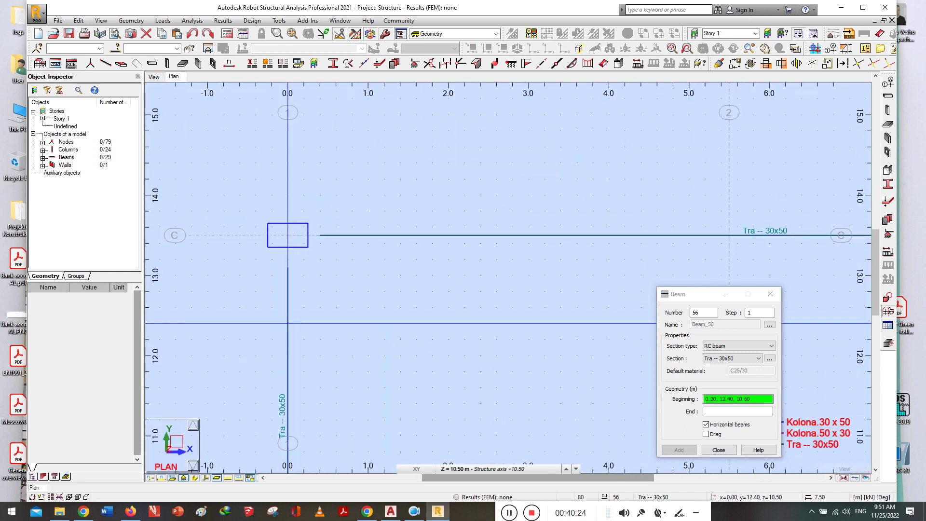
pyautogui.scroll(-1, 287, 235)
pyautogui.scroll(-2, 318, 258)
pyautogui.scroll(-2, 318, 258)
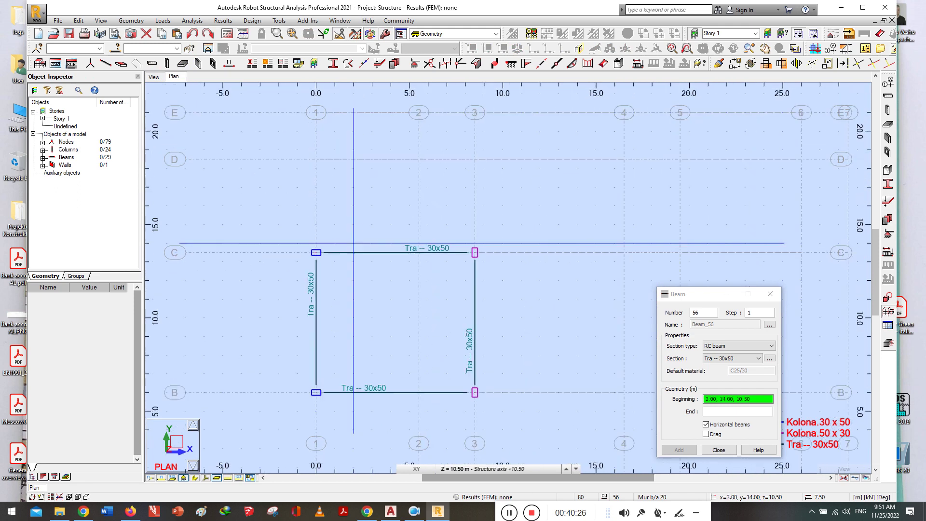
pyautogui.click(770, 294)
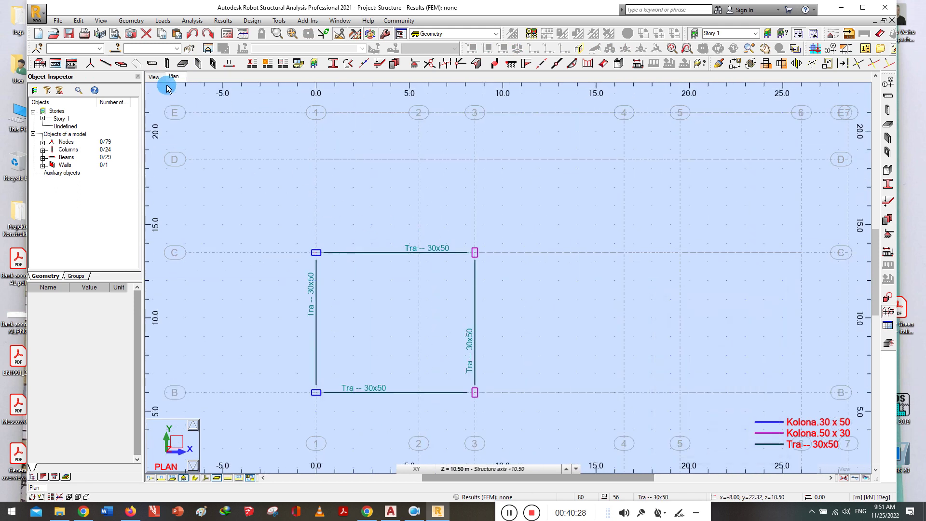
# Examine the beam and column connections in 3D with section shapes hidden, and inspect the frame from behind with the shapes restored
pyautogui.click(154, 77)
pyautogui.scroll(-4, 296, 198)
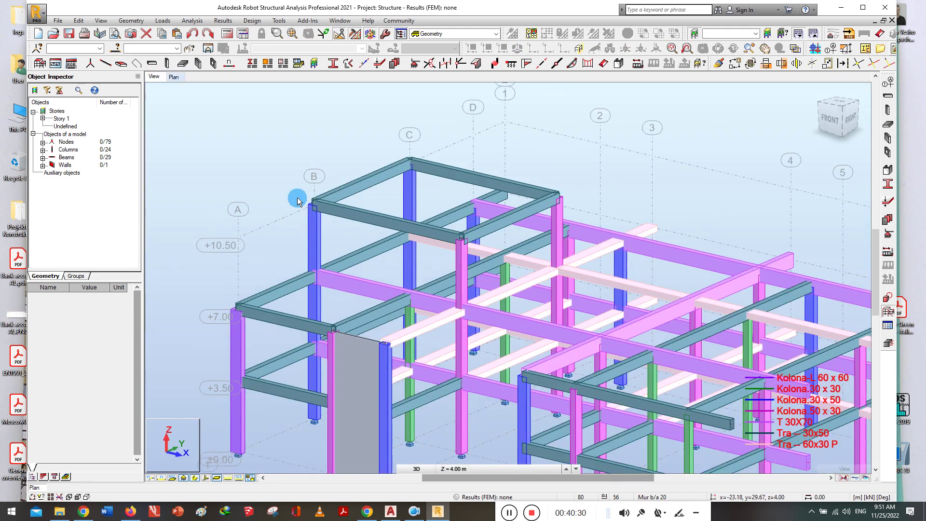
pyautogui.scroll(2, 365, 291)
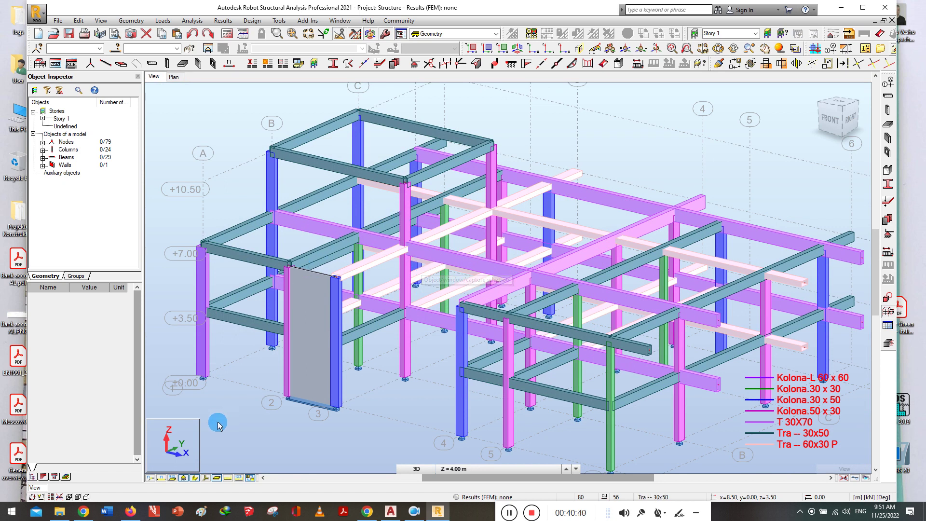
pyautogui.click(195, 478)
pyautogui.scroll(-3, 233, 310)
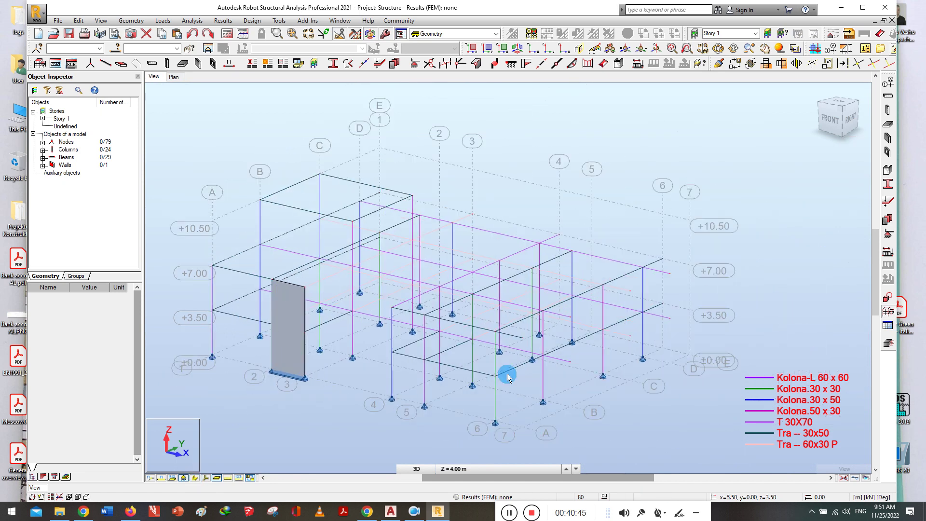
pyautogui.scroll(4, 478, 340)
pyautogui.scroll(5, 477, 340)
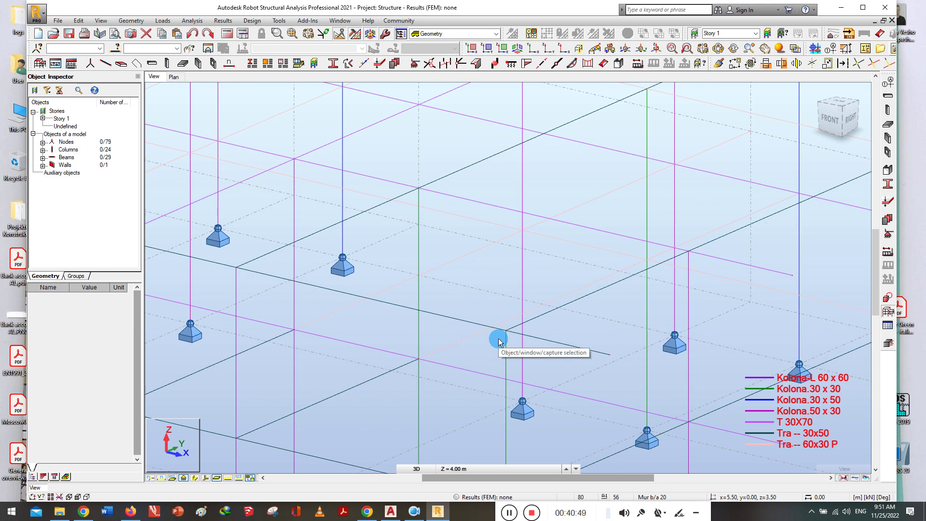
pyautogui.scroll(-5, 497, 339)
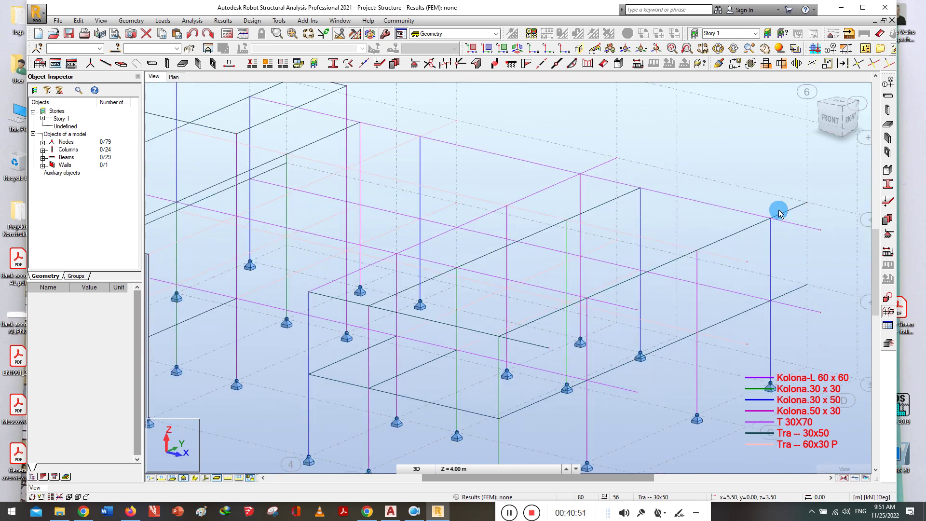
pyautogui.scroll(3, 776, 217)
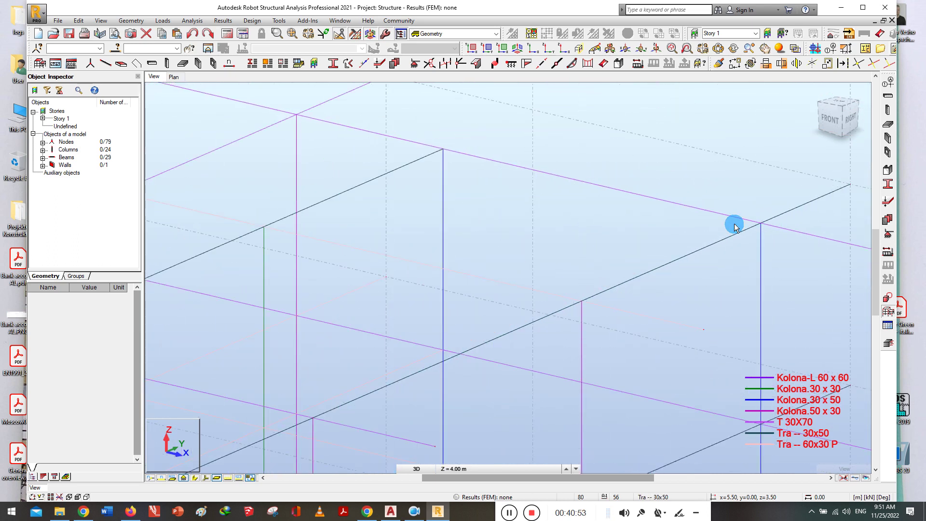
pyautogui.scroll(-5, 728, 200)
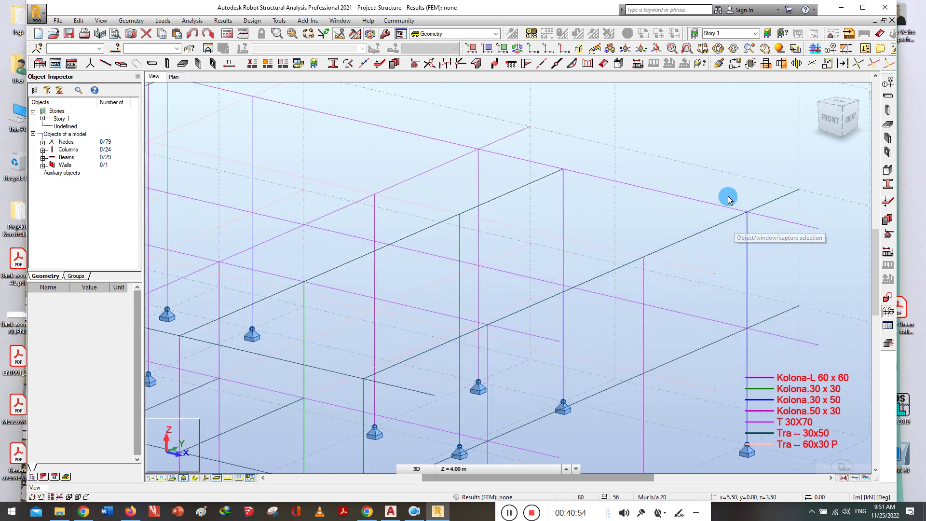
pyautogui.scroll(-3, 732, 209)
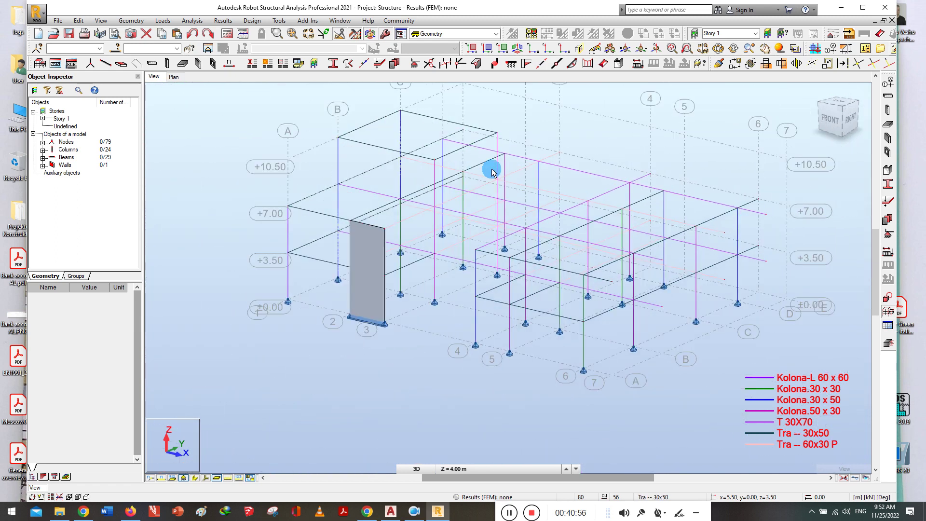
pyautogui.scroll(1, 492, 165)
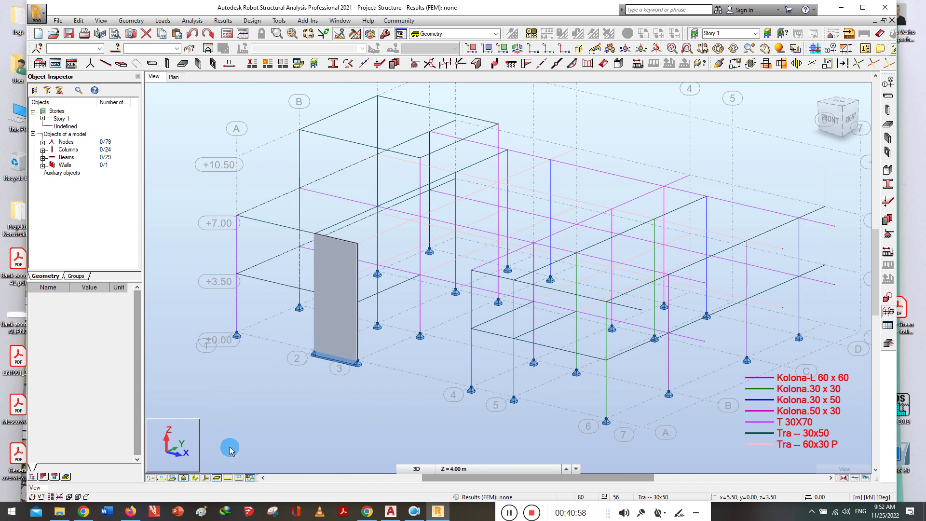
pyautogui.click(195, 479)
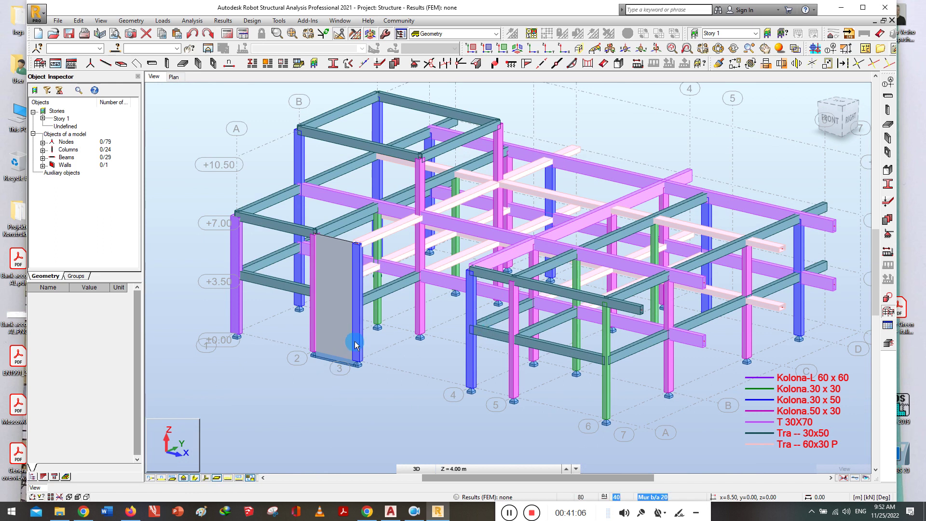
pyautogui.keyDown('shift'); pyautogui.moveTo(655, 424); pyautogui.dragTo(584, 424, button='middle'); pyautogui.keyUp('shift')
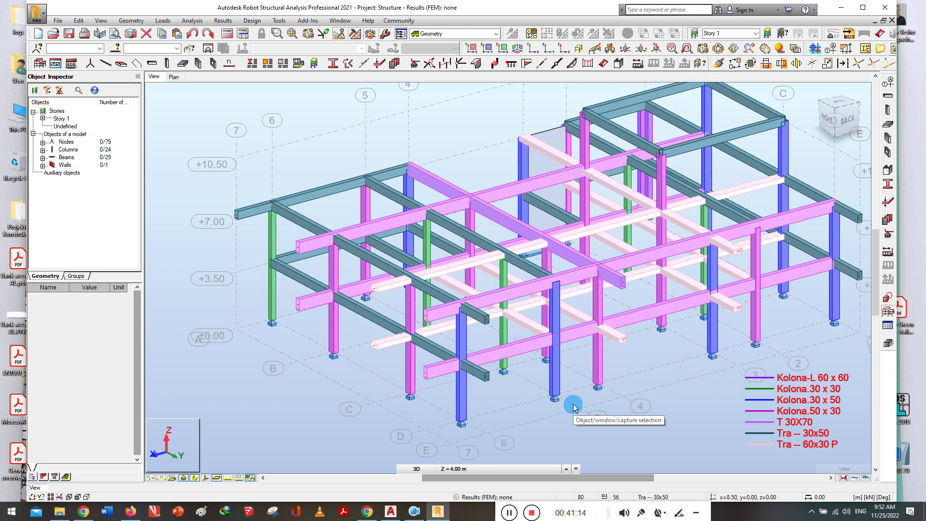
pyautogui.moveTo(641, 389); pyautogui.dragTo(562, 403, button='middle')
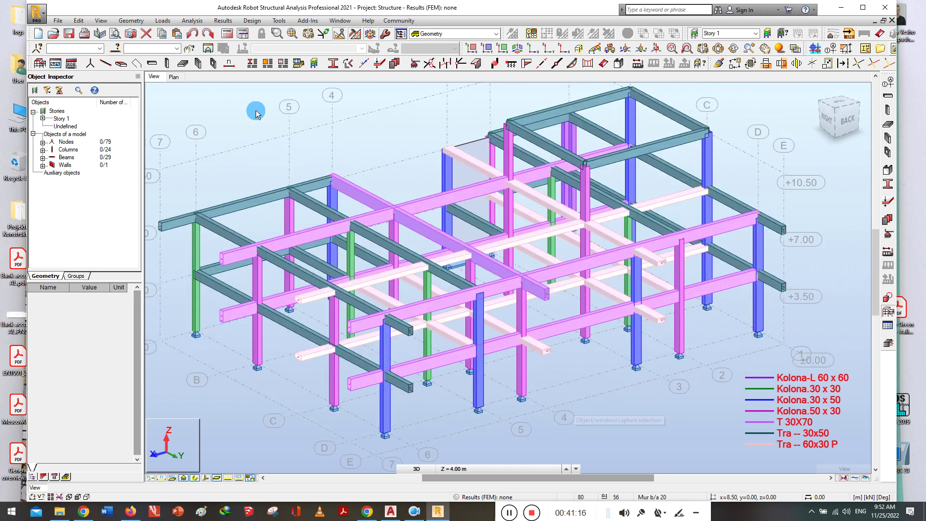
# Start defining a floor in the +10.50 m plan and set its model to Shell
pyautogui.click(173, 77)
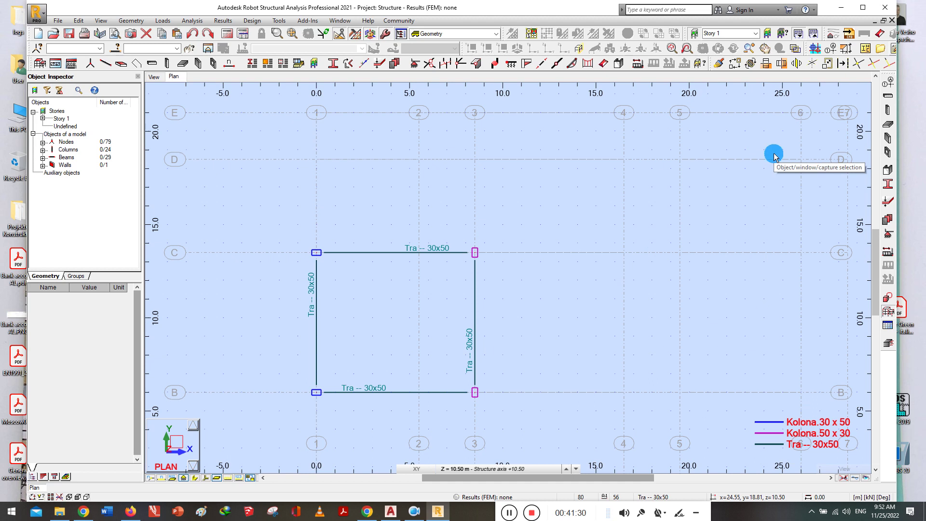
pyautogui.click(887, 128)
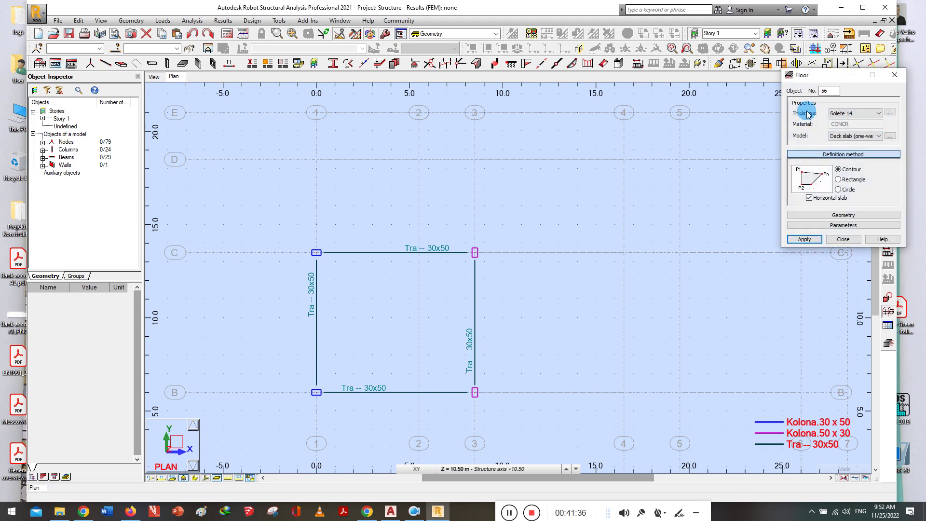
pyautogui.moveTo(820, 80); pyautogui.dragTo(559, 187)
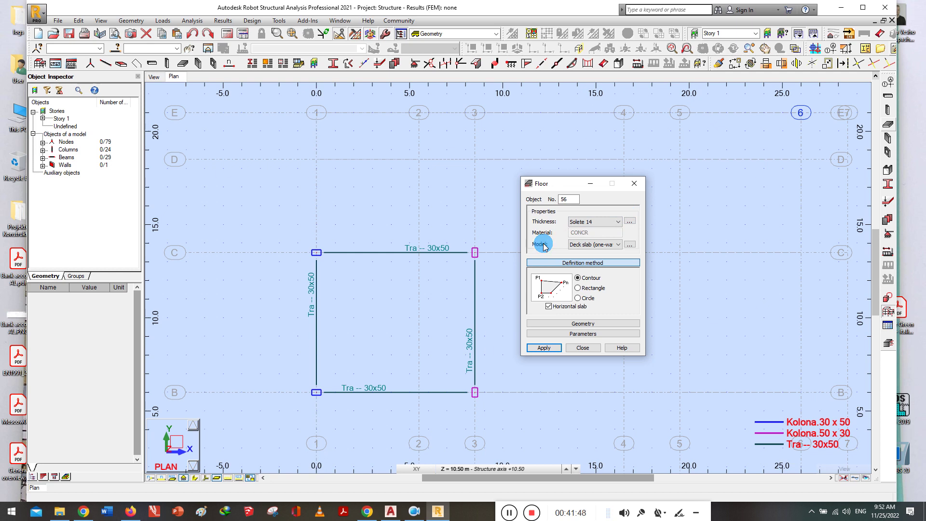
pyautogui.click(586, 245)
pyautogui.click(586, 246)
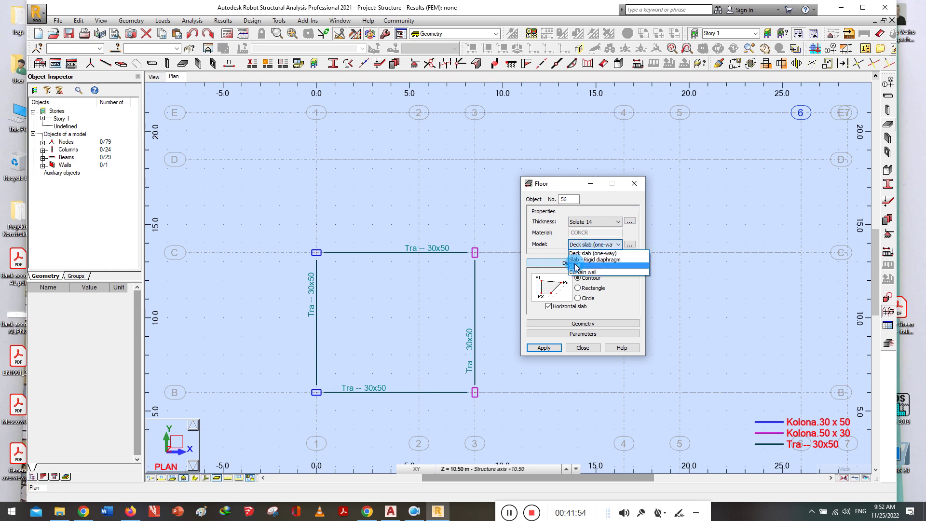
pyautogui.click(574, 265)
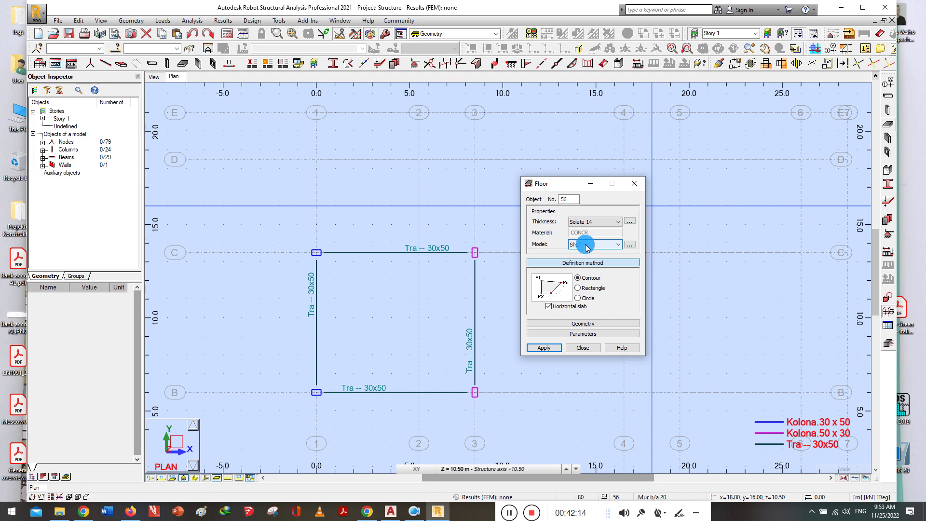
# Open the orthotropic thickness definition for the new floor and check its orthotropy direction settings
pyautogui.click(630, 222)
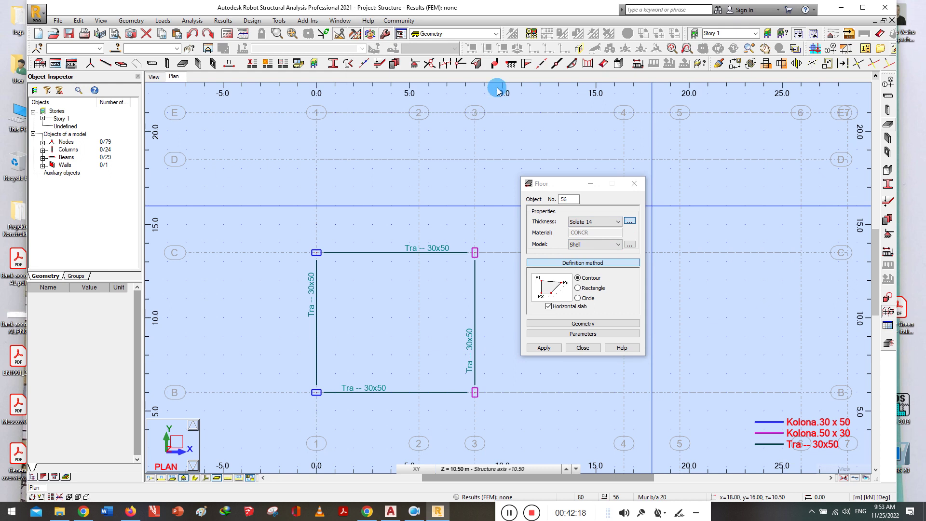
pyautogui.moveTo(540, 110)
pyautogui.mouseDown()
pyautogui.moveTo(368, 150)
pyautogui.moveTo(381, 150)
pyautogui.mouseUp()
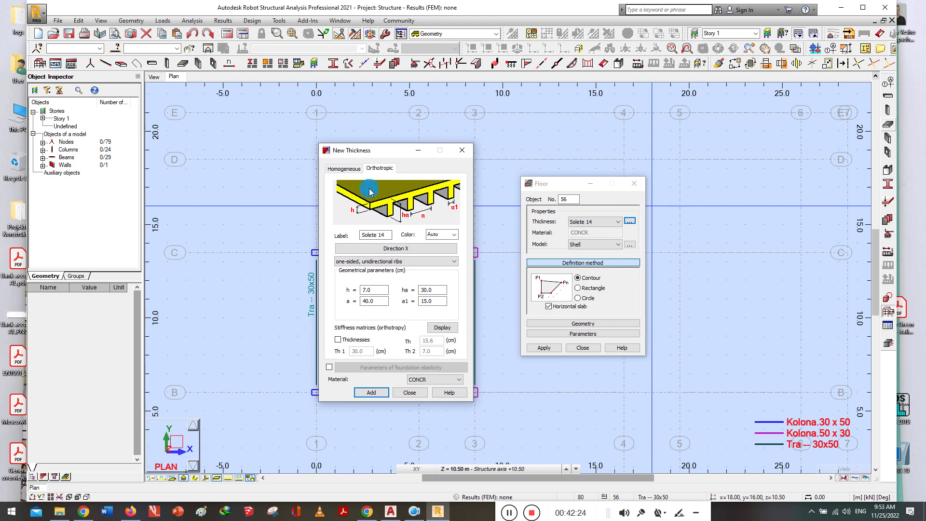
pyautogui.click(412, 249)
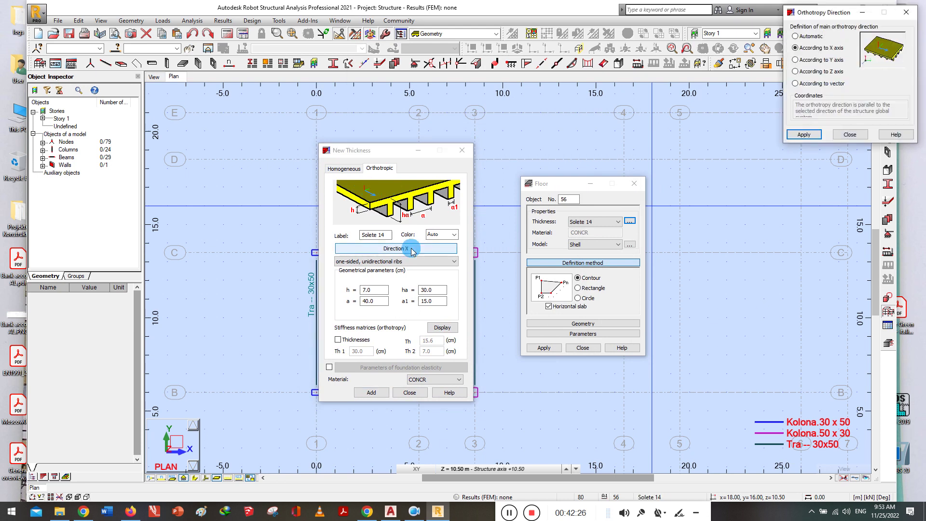
pyautogui.click(906, 13)
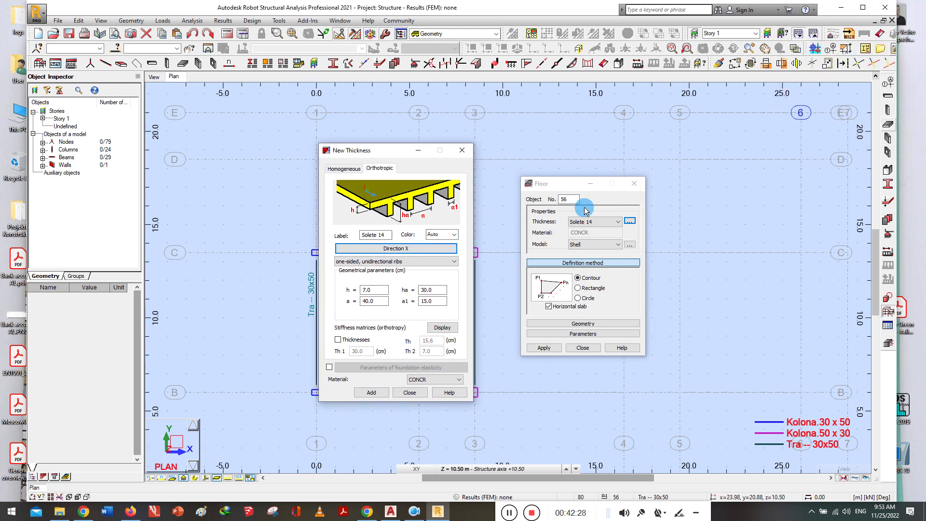
# Compare the one-sided unidirectional and bidirectional rib layouts, and choose one-sided, bidirectional ribs for the orthotropic slab
pyautogui.click(395, 261)
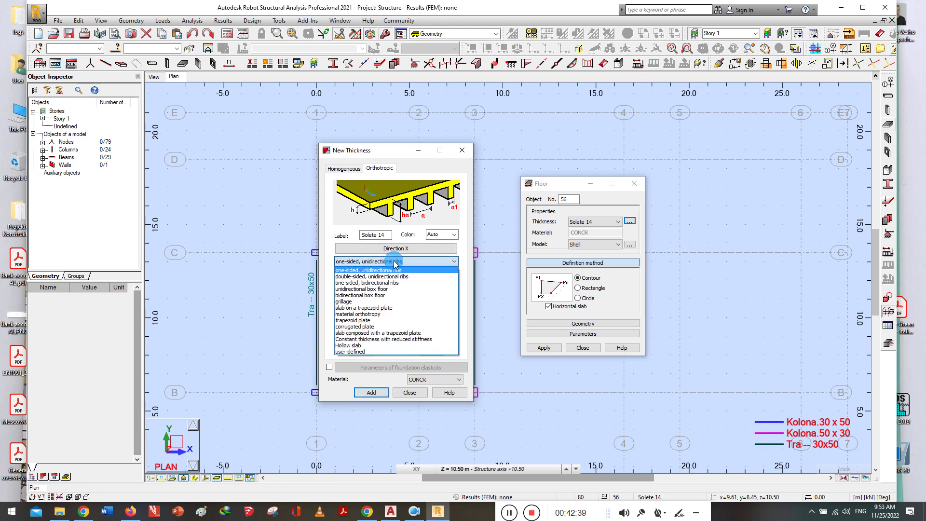
pyautogui.click(381, 283)
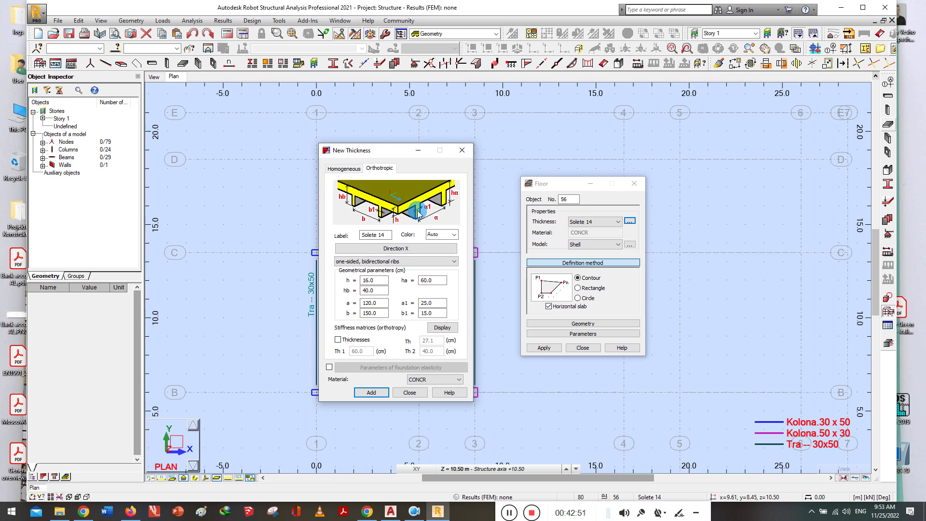
pyautogui.click(399, 261)
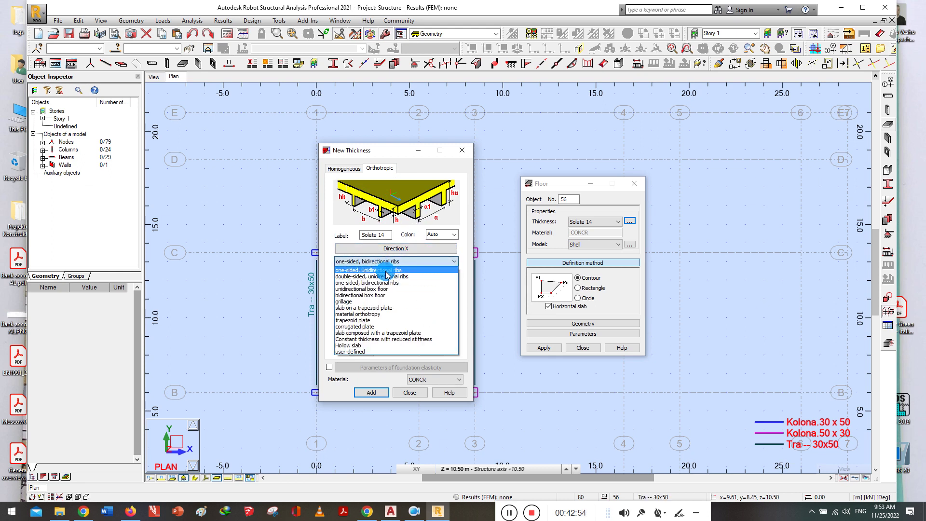
pyautogui.click(386, 270)
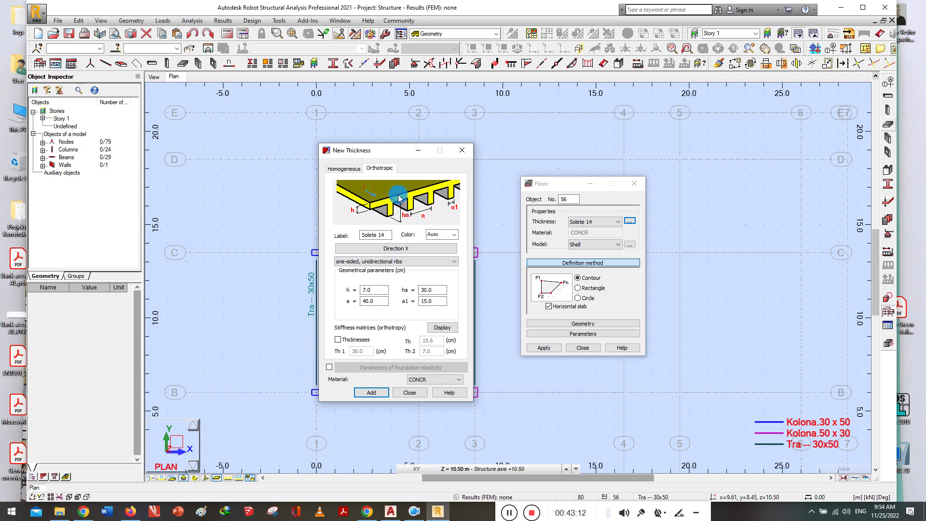
pyautogui.click(396, 261)
pyautogui.click(383, 284)
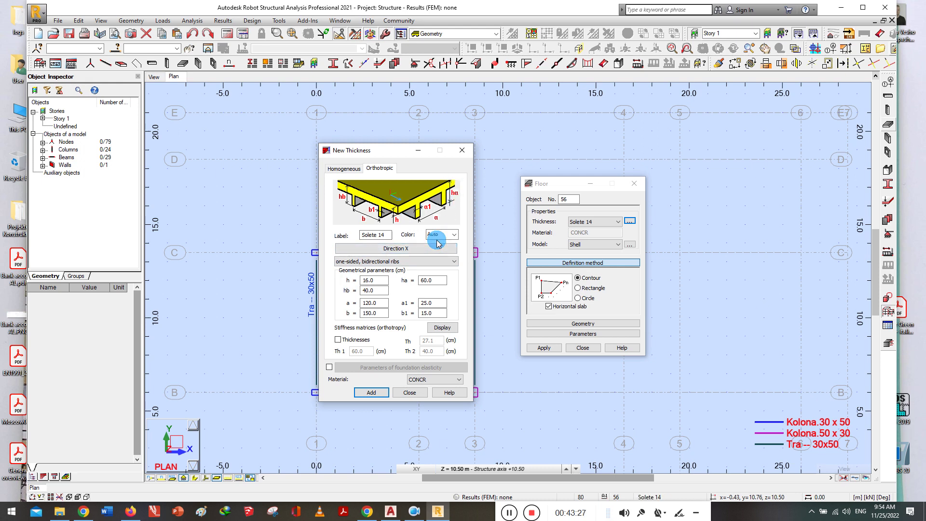
# Set the ribbed slab's total heights ha and hb to 37 cm and its plate thickness h to 7 cm
pyautogui.click(440, 282)
pyautogui.doubleClick(439, 282)
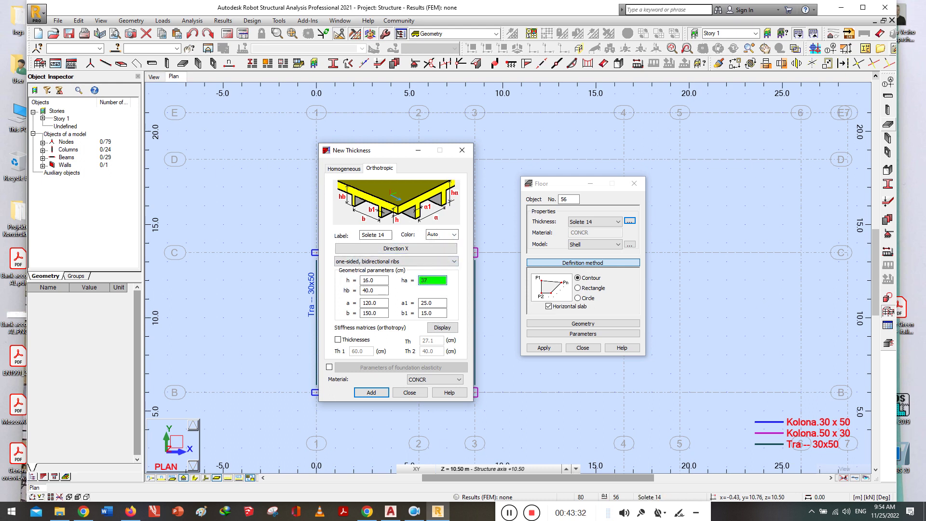
pyautogui.doubleClick(435, 281)
pyautogui.click(379, 291)
pyautogui.doubleClick(380, 291)
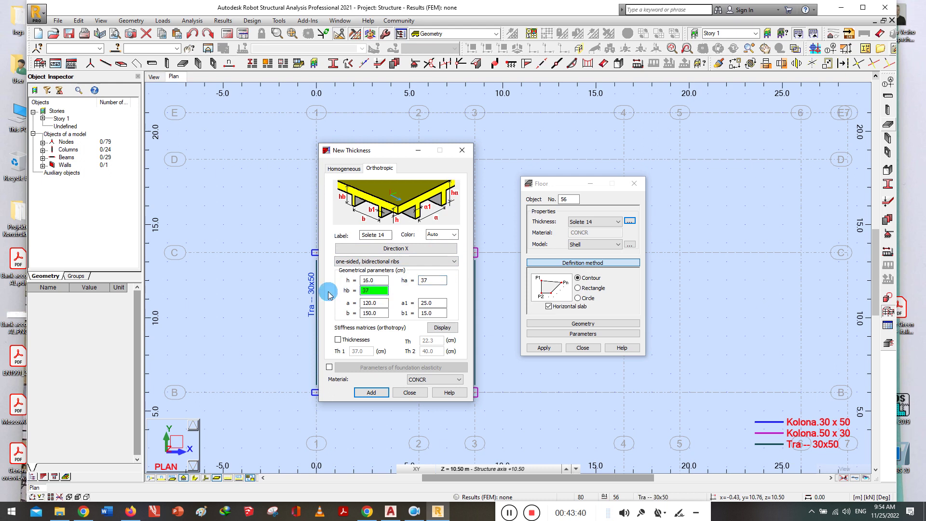
pyautogui.click(380, 281)
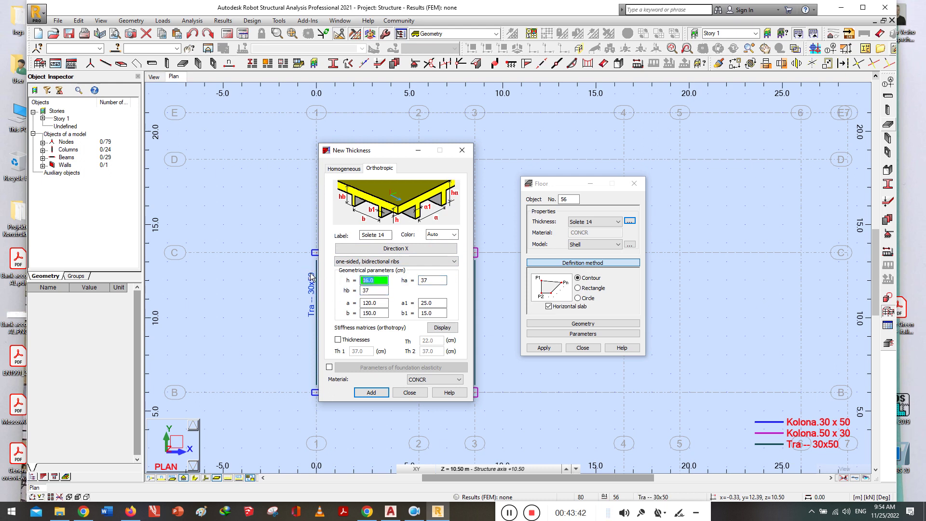
pyautogui.click(350, 300)
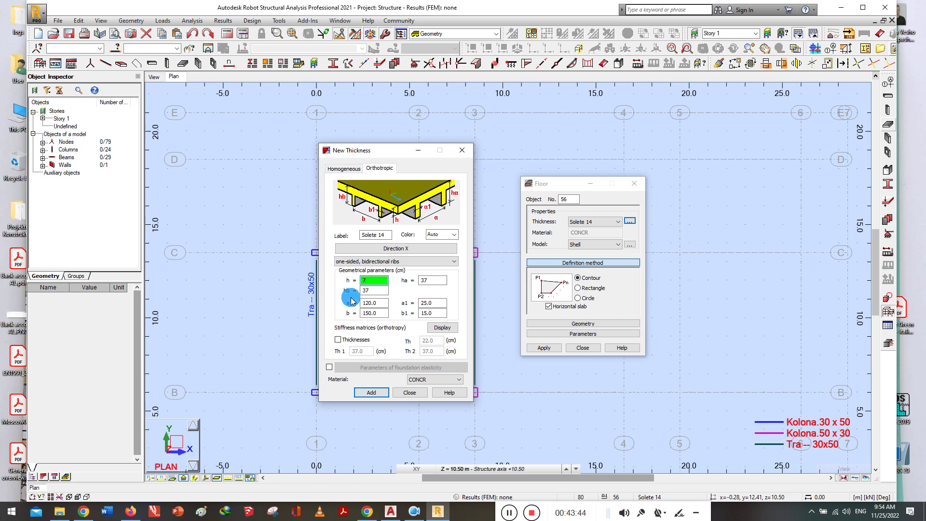
pyautogui.click(380, 291)
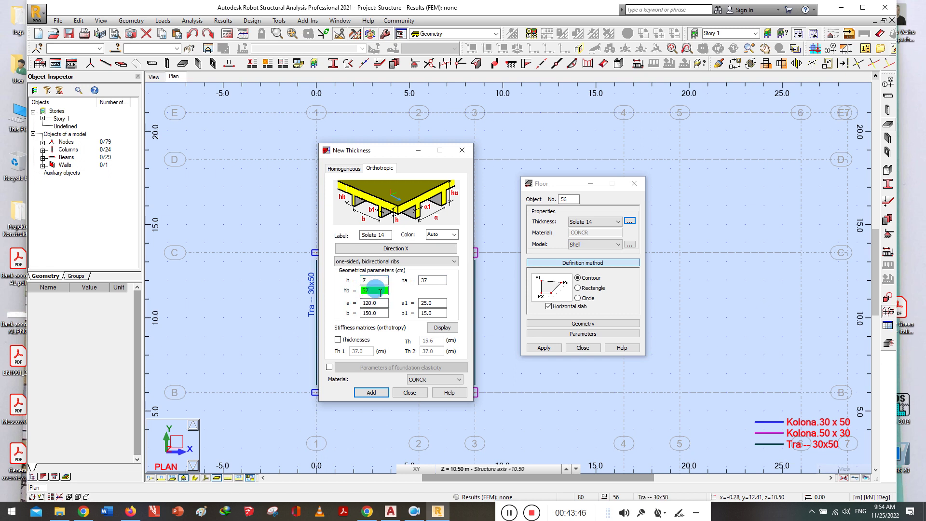
pyautogui.click(441, 213)
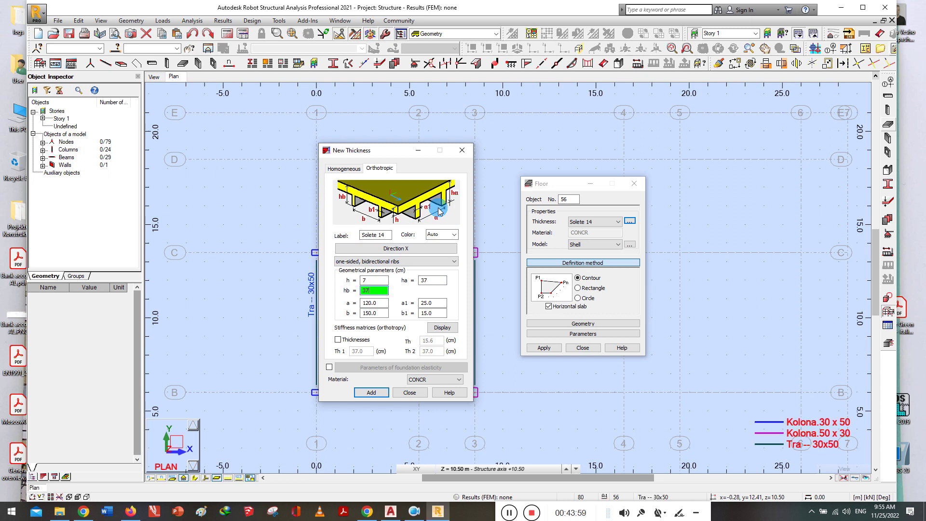
# Set the rib spacings a and b to 50 cm in both directions
pyautogui.press('Tab')
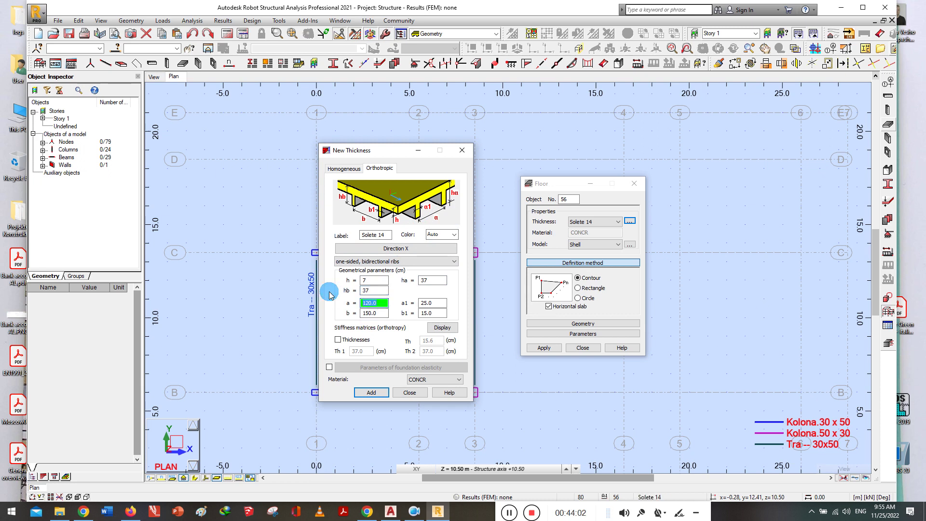
pyautogui.write('50')
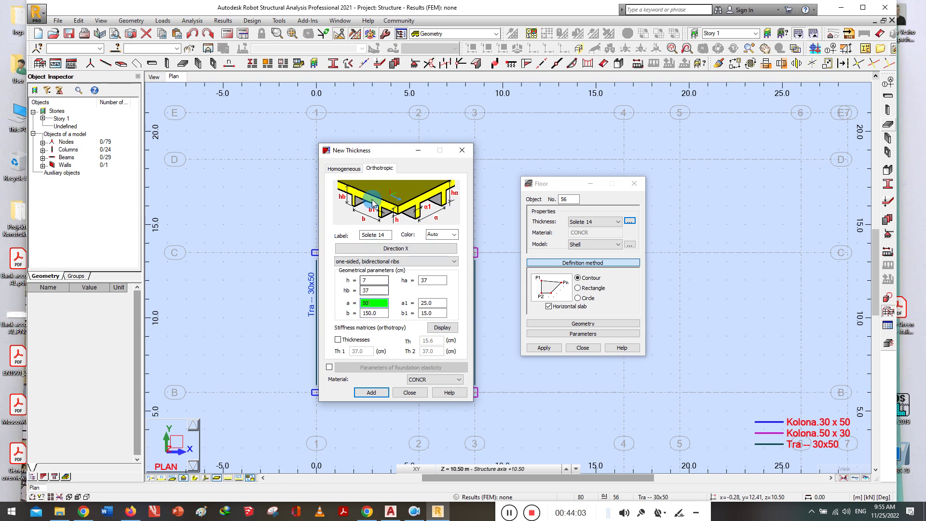
pyautogui.click(379, 312)
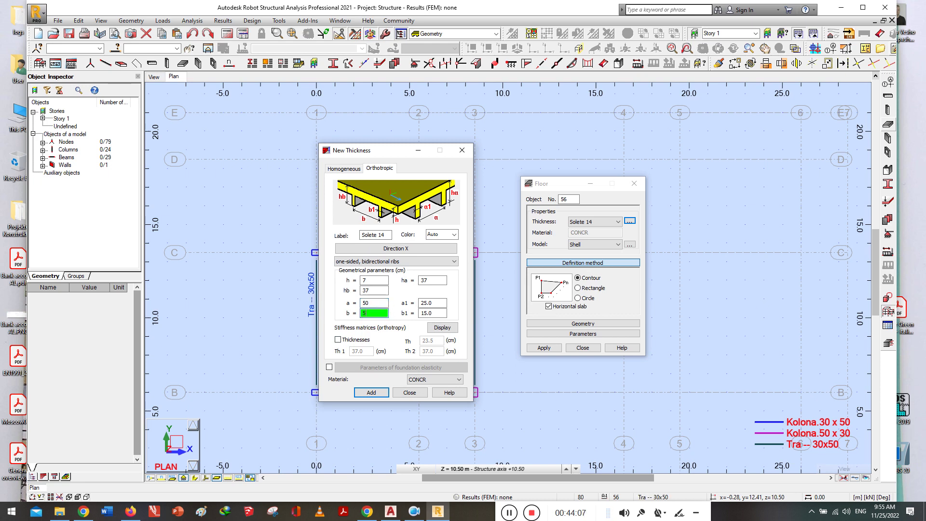
# Set the rib widths a1 and b1 to 12 cm
pyautogui.click(442, 305)
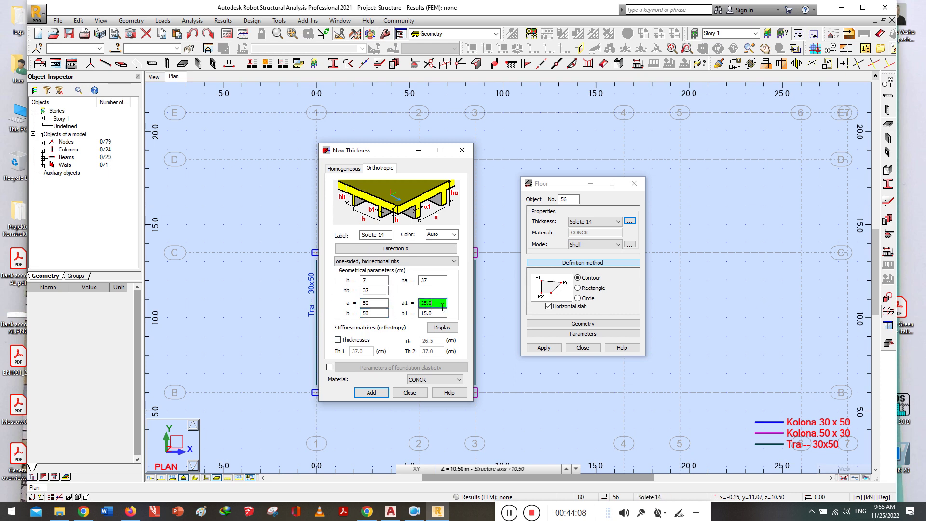
pyautogui.click(438, 291)
pyautogui.write('12')
pyautogui.click(446, 313)
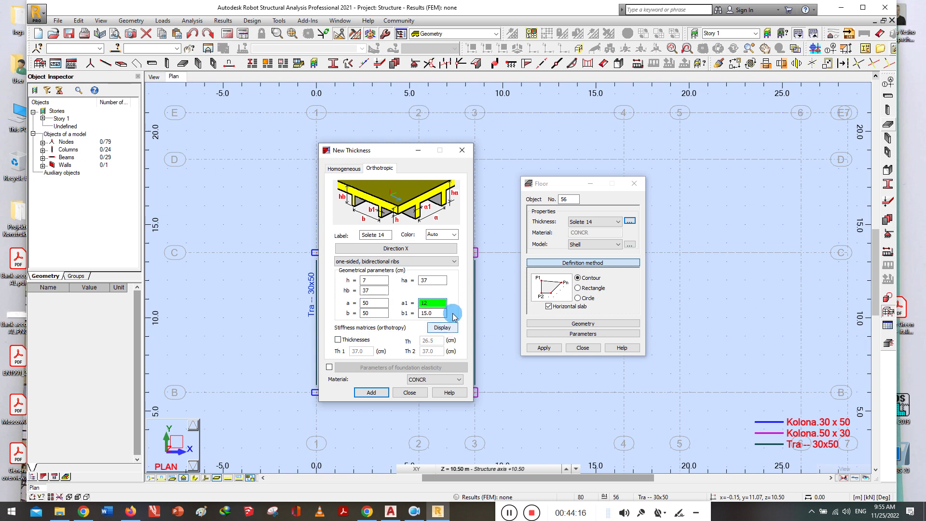
pyautogui.click(442, 316)
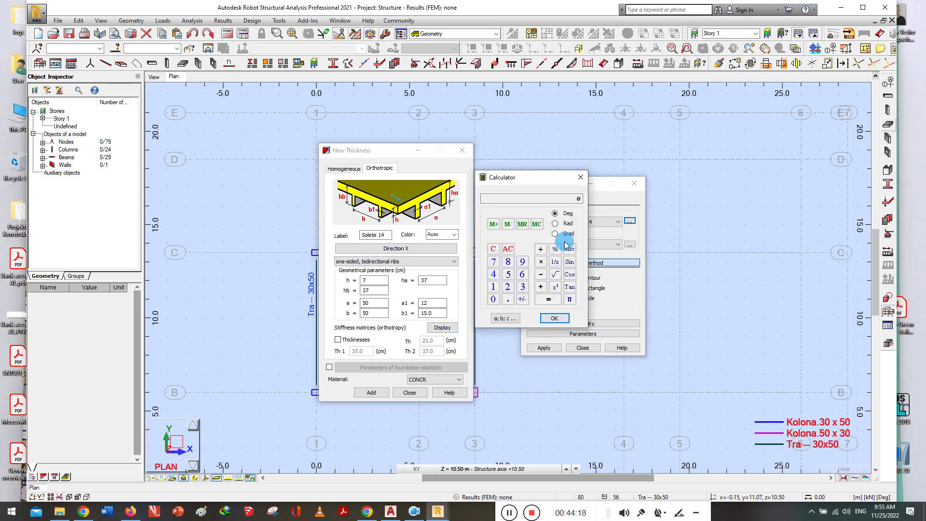
pyautogui.click(580, 180)
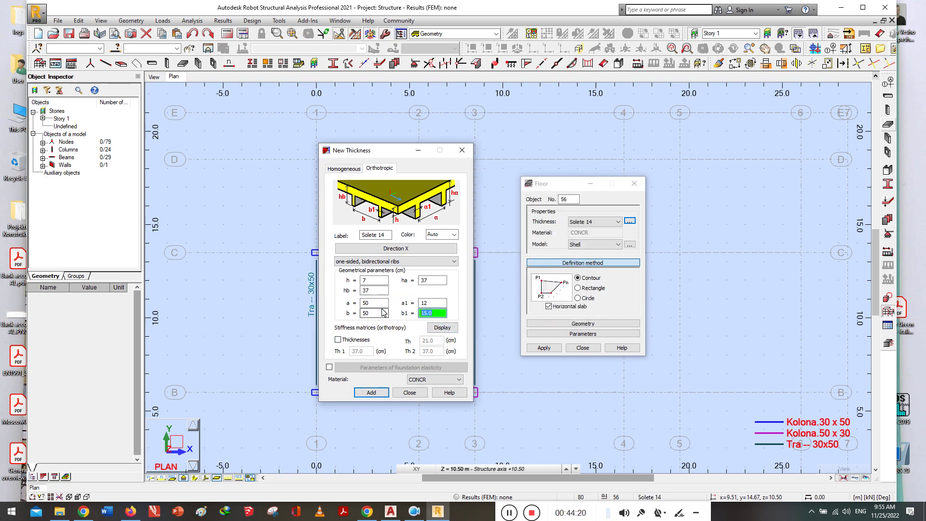
pyautogui.click(432, 302)
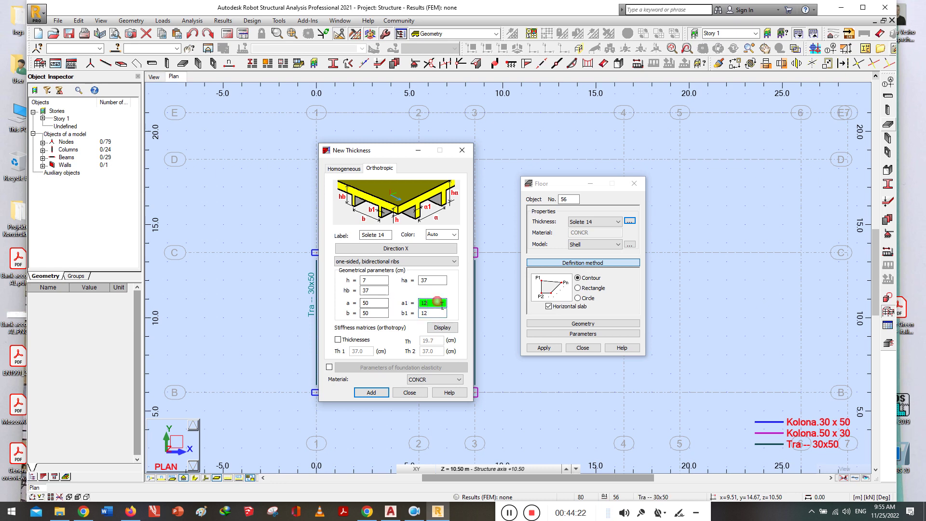
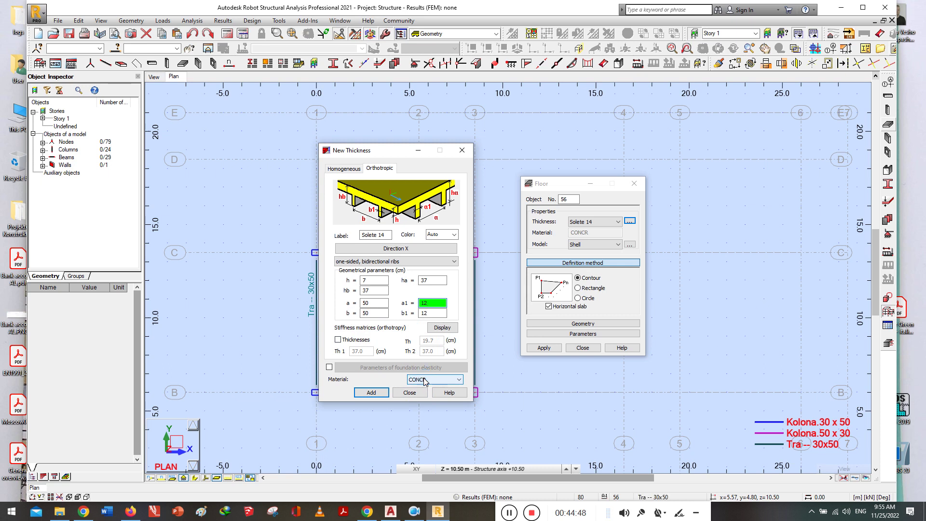
# Change the ribbed slab's material to C25/30
pyautogui.click(425, 380)
pyautogui.scroll(5, 442, 288)
pyautogui.scroll(3, 443, 288)
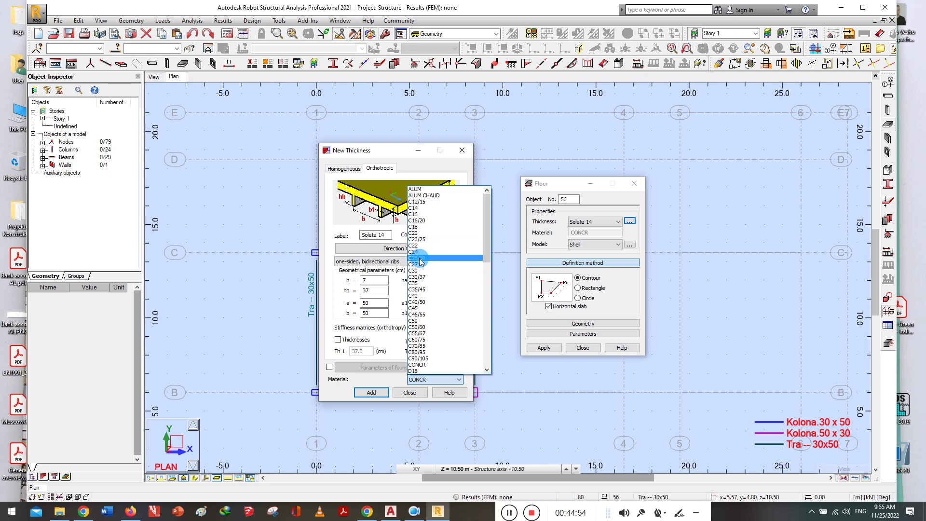
pyautogui.click(418, 258)
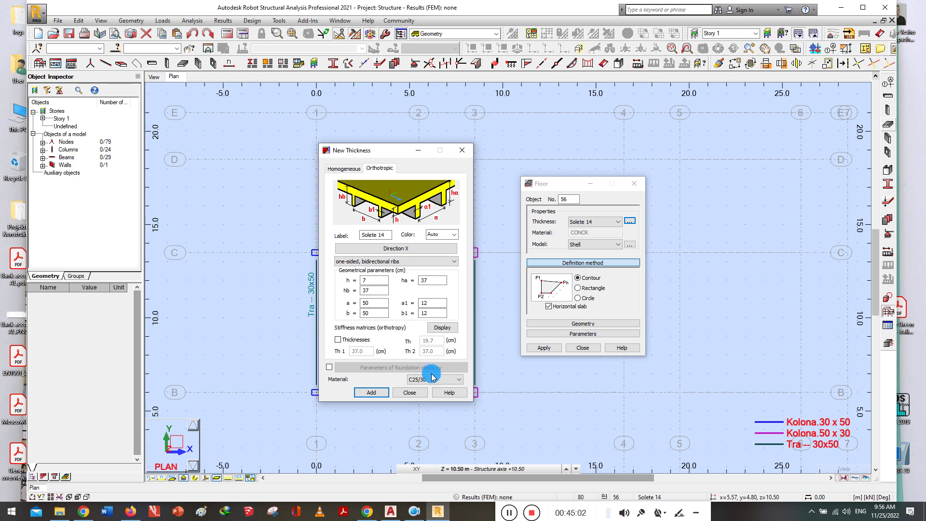
# Label the ribbed slab thickness S. TV 37 and add it to the thickness definitions
pyautogui.moveTo(388, 234); pyautogui.dragTo(314, 236)
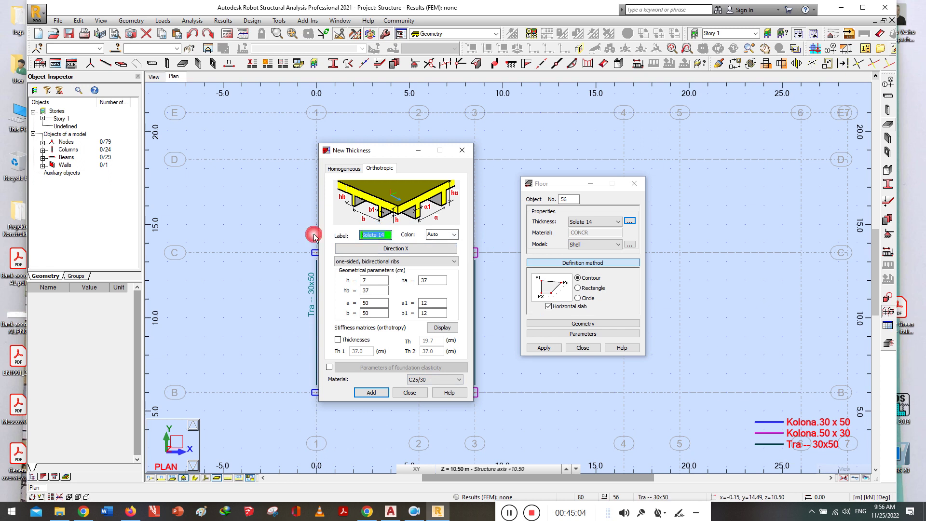
pyautogui.write('S. TV 37')
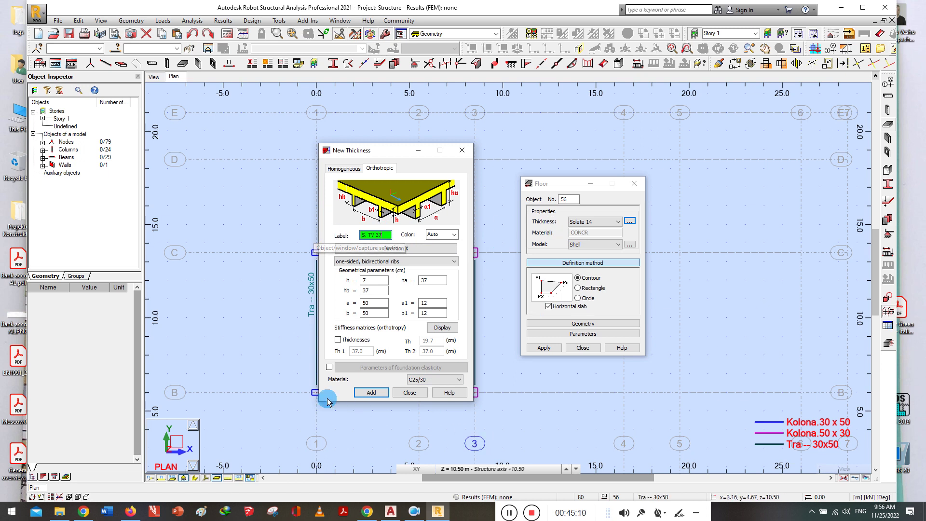
pyautogui.click(371, 393)
pyautogui.click(372, 392)
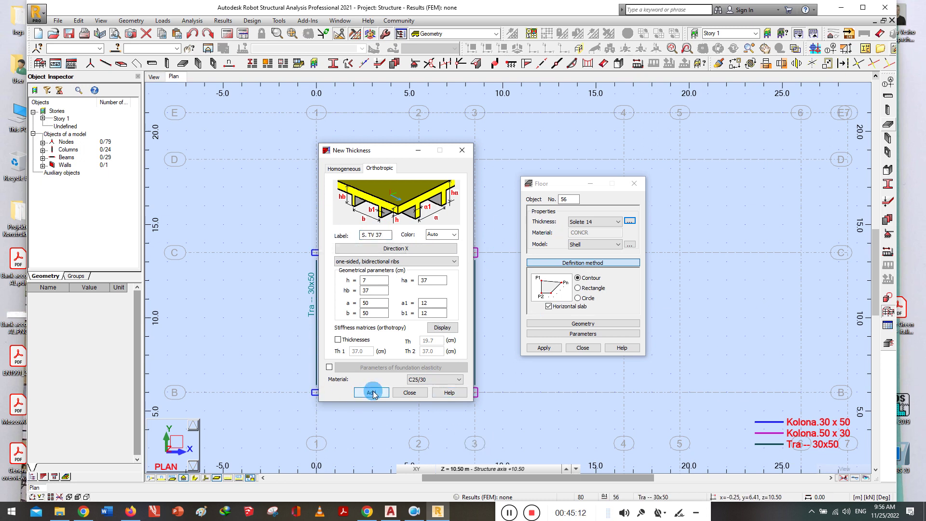
pyautogui.click(410, 393)
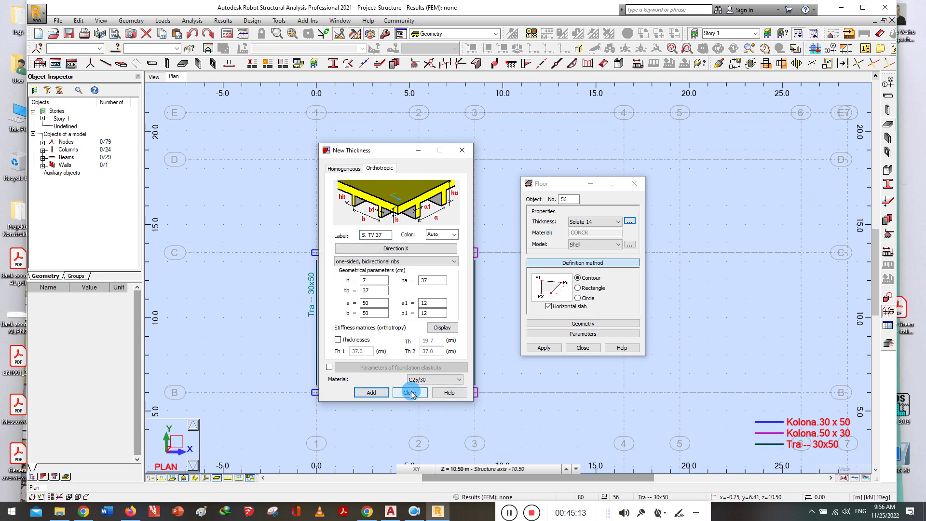
# Begin a homogeneous thickness labelled S. MONO 18 and give it a dark yellow colour
pyautogui.click(345, 169)
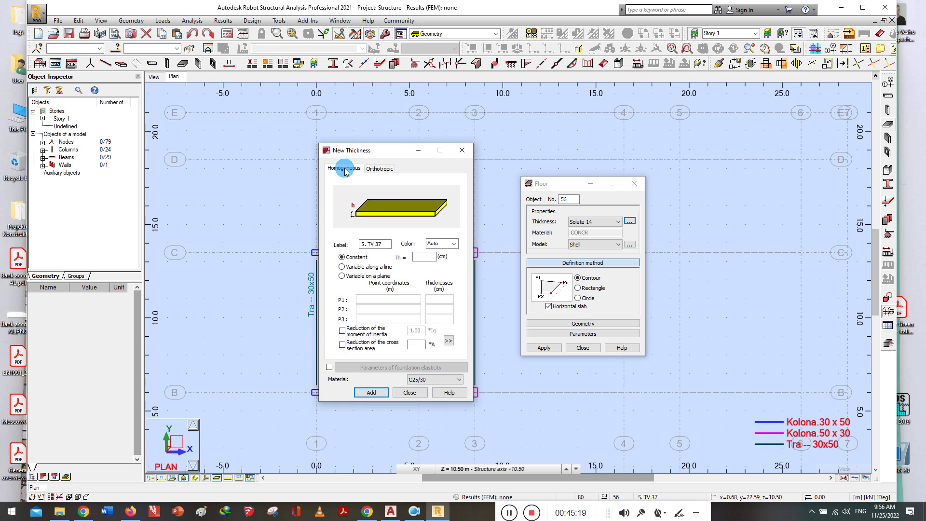
pyautogui.doubleClick(381, 243)
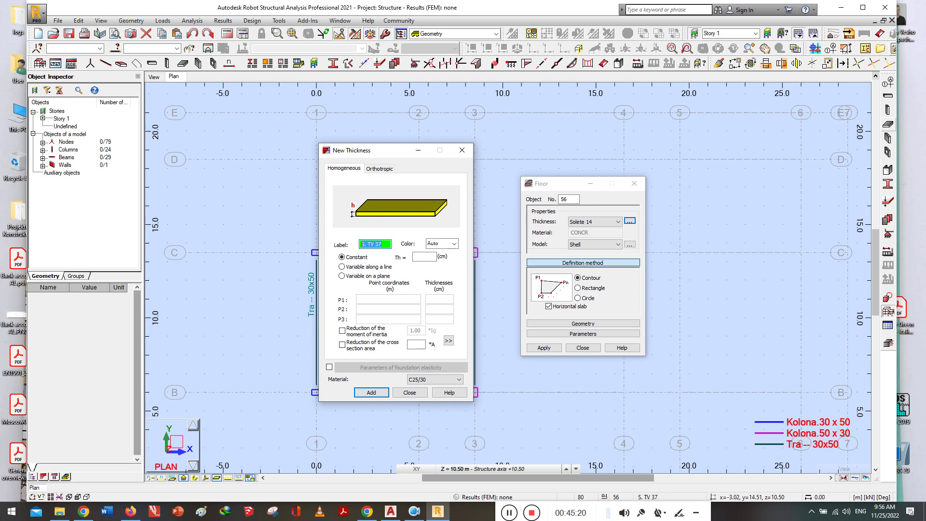
pyautogui.write('S. MONO')
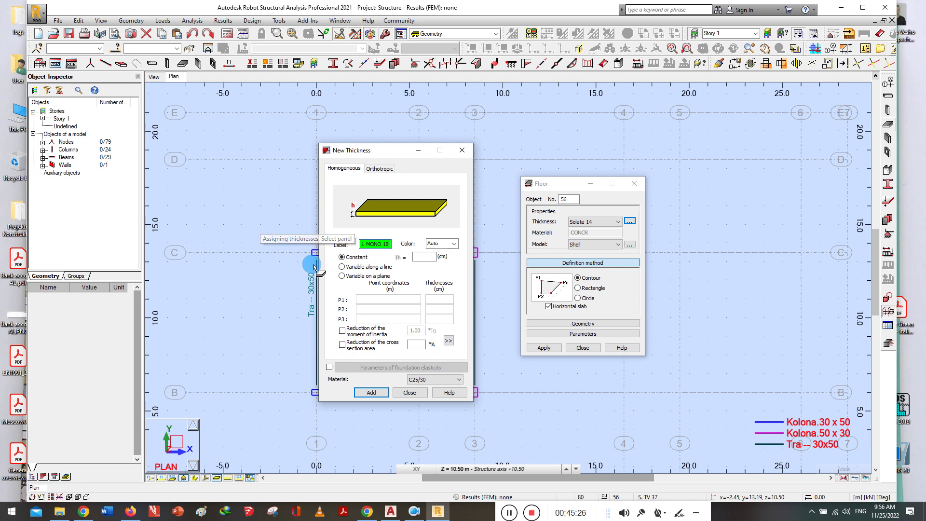
pyautogui.click(454, 243)
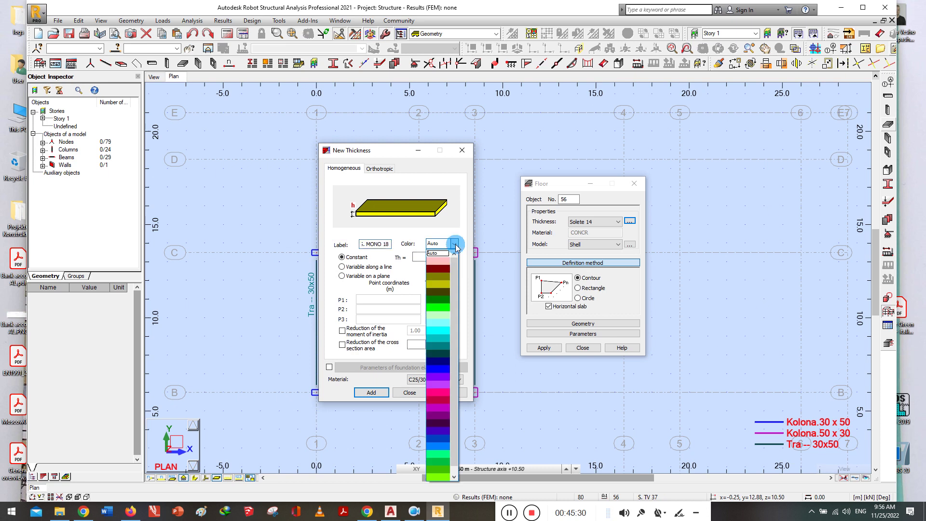
pyautogui.click(441, 285)
# Set the constant thickness to 18 cm, keep material C25/30, and add the monolithic slab thickness to the definitions
pyautogui.click(424, 258)
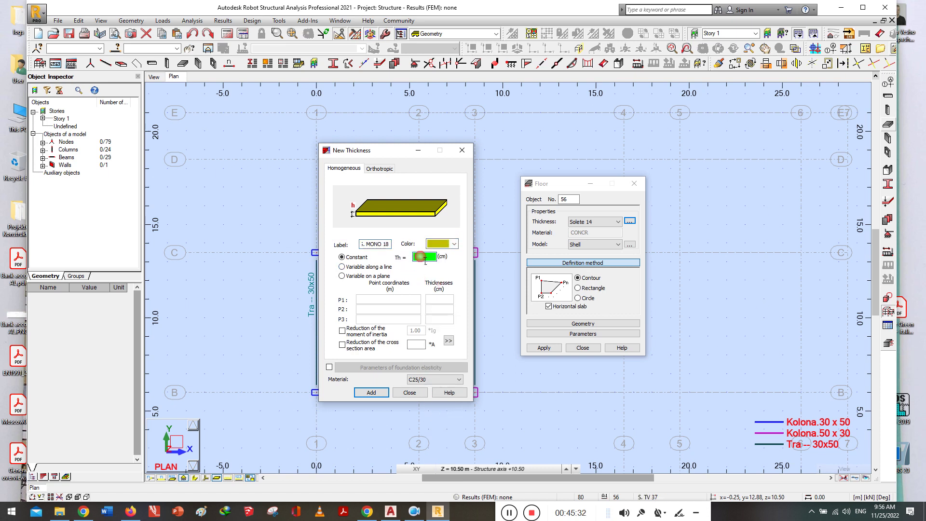
pyautogui.write('18')
pyautogui.click(425, 380)
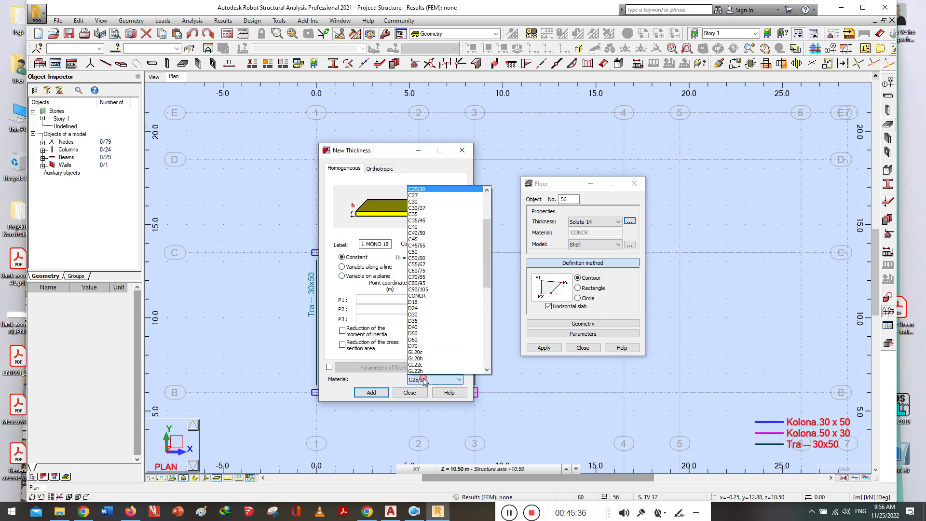
pyautogui.click(424, 380)
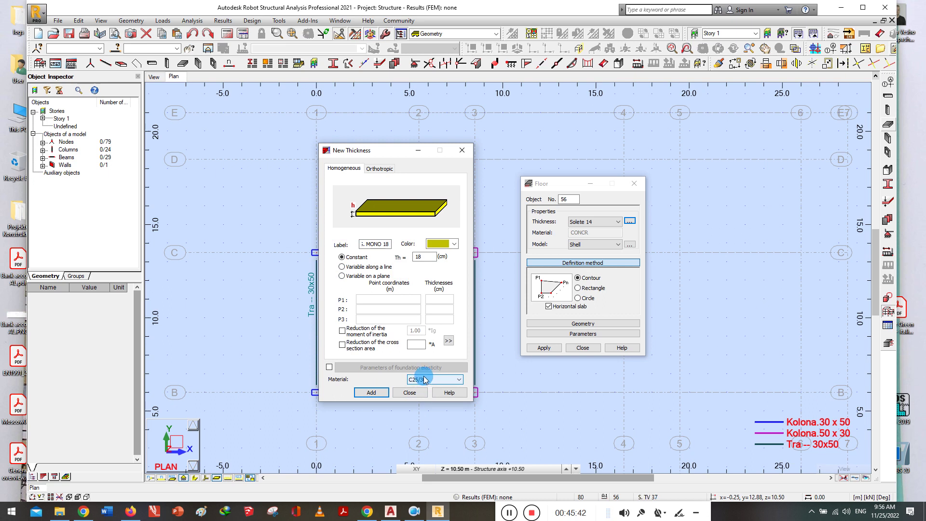
pyautogui.click(371, 393)
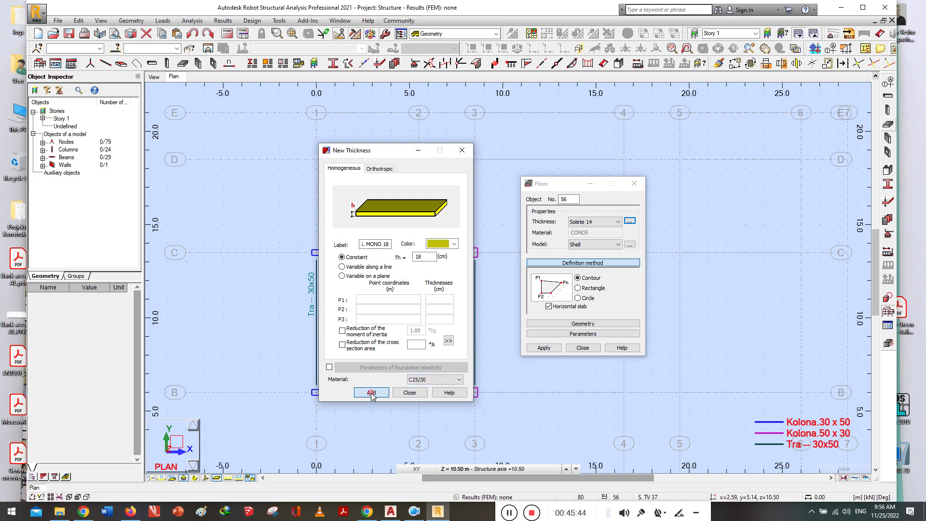
pyautogui.click(463, 154)
# Configure the new floor with thickness S. TV 37, the Shell model and the Rectangle definition method
pyautogui.click(598, 223)
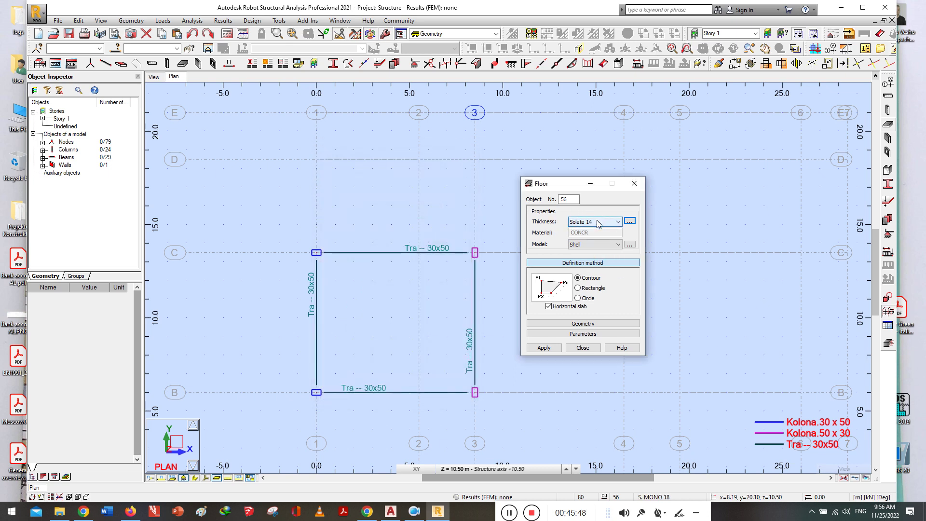
pyautogui.click(598, 222)
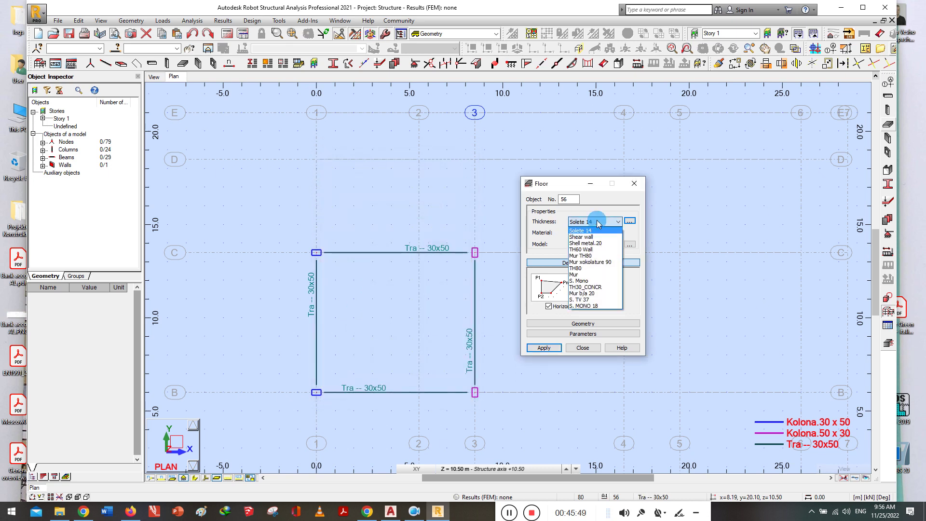
pyautogui.click(584, 299)
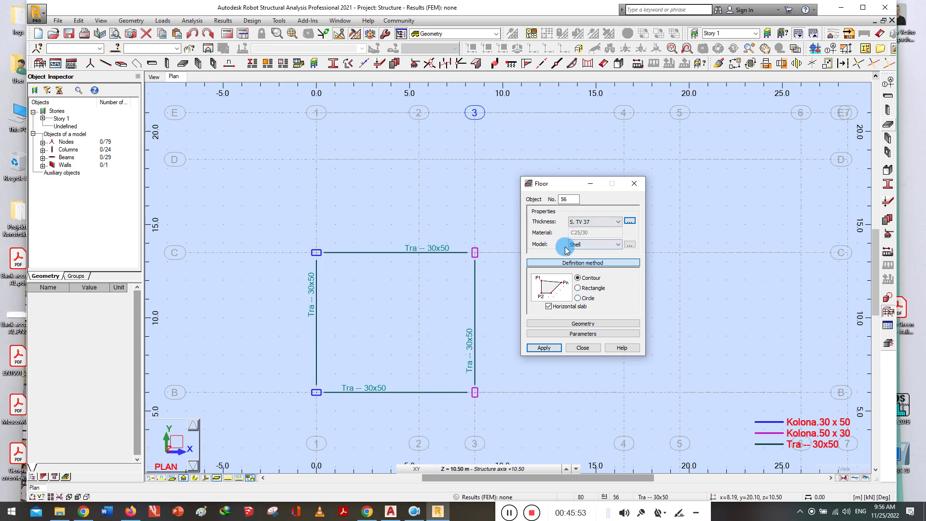
pyautogui.click(582, 245)
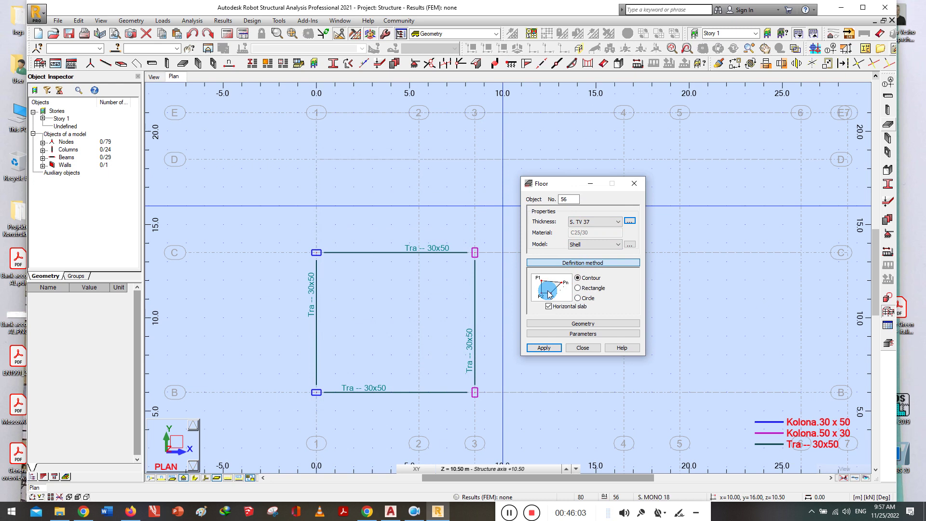
pyautogui.click(579, 288)
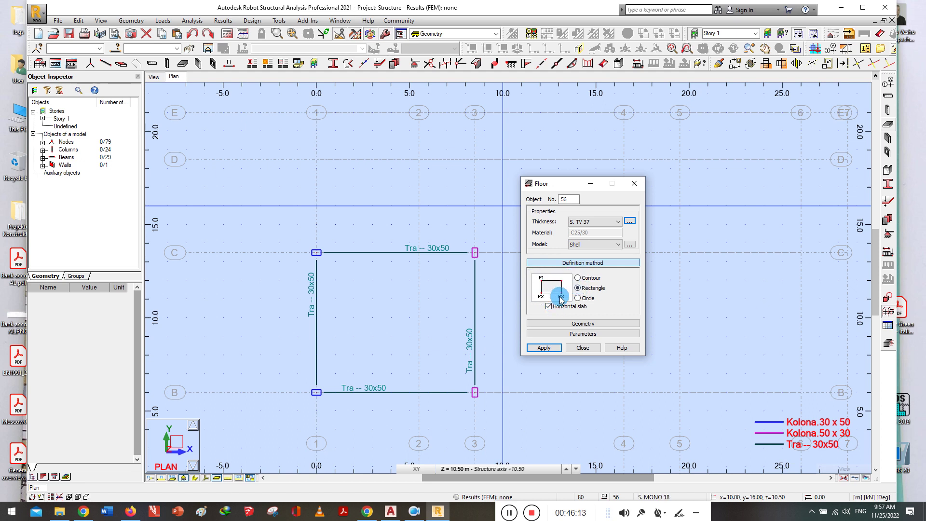
# Create the rectangular floor slab between axes 1–3 and B–C on the +10.50 level, and finish floor definition
pyautogui.click(316, 252)
pyautogui.click(317, 351)
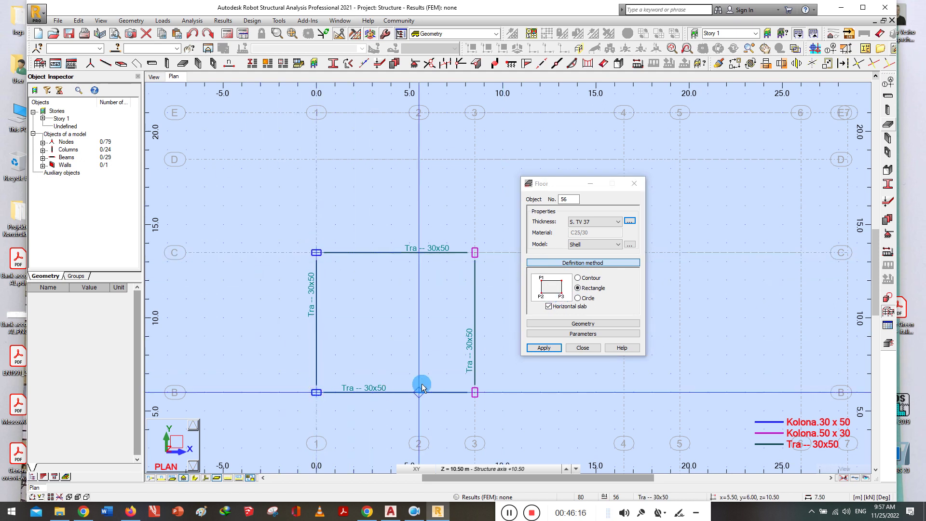
pyautogui.click(472, 392)
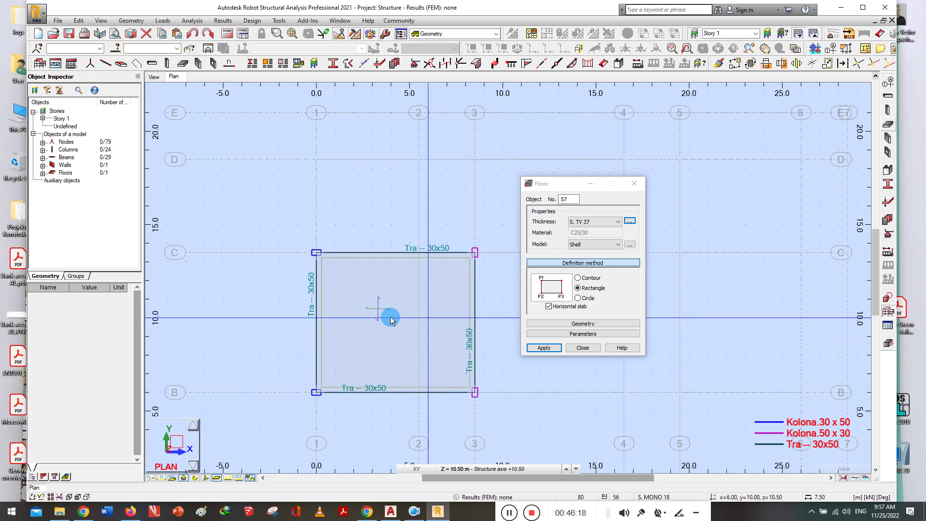
pyautogui.click(583, 348)
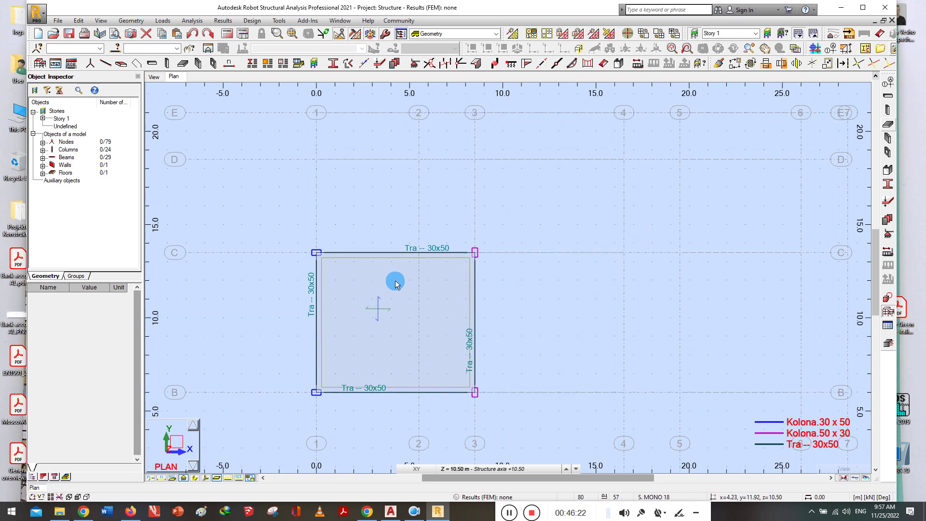
# Examine the new +10.50 slab and the surrounding frame in the 3D view
pyautogui.click(153, 77)
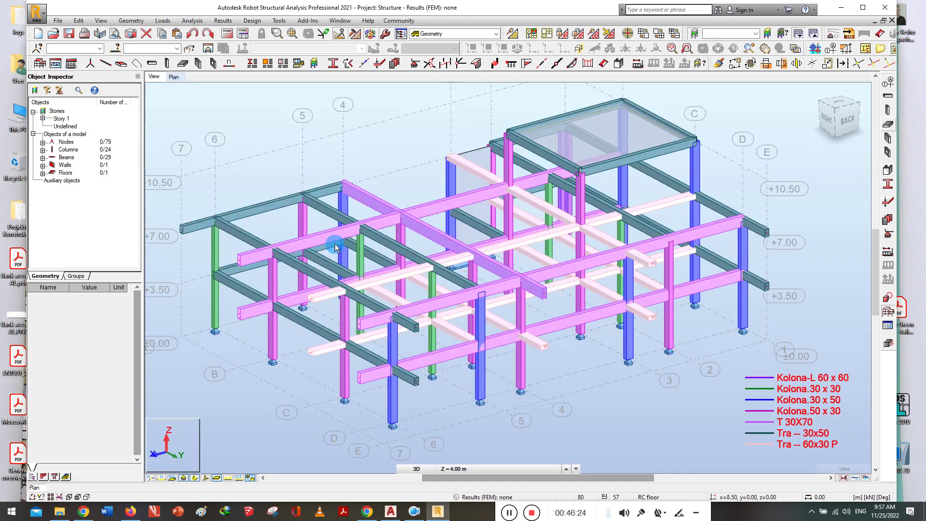
pyautogui.scroll(5, 628, 114)
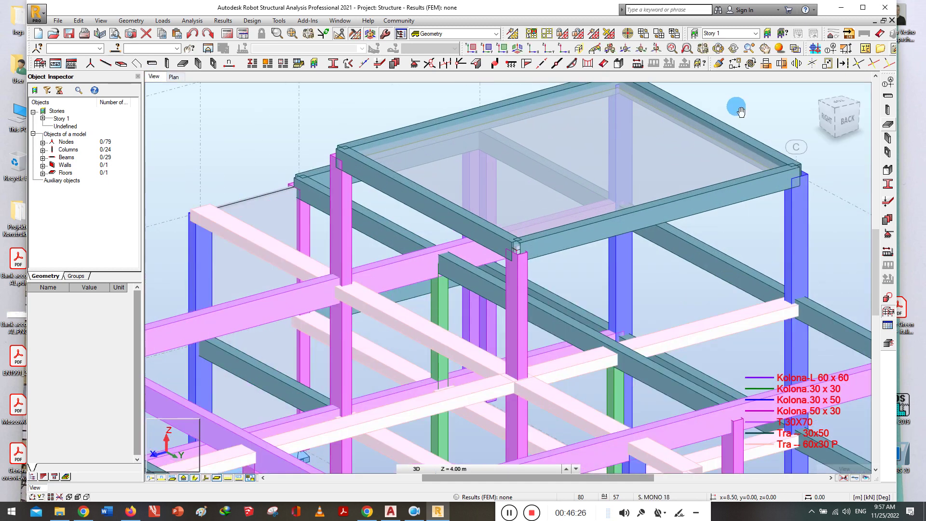
pyautogui.scroll(-1, 707, 154)
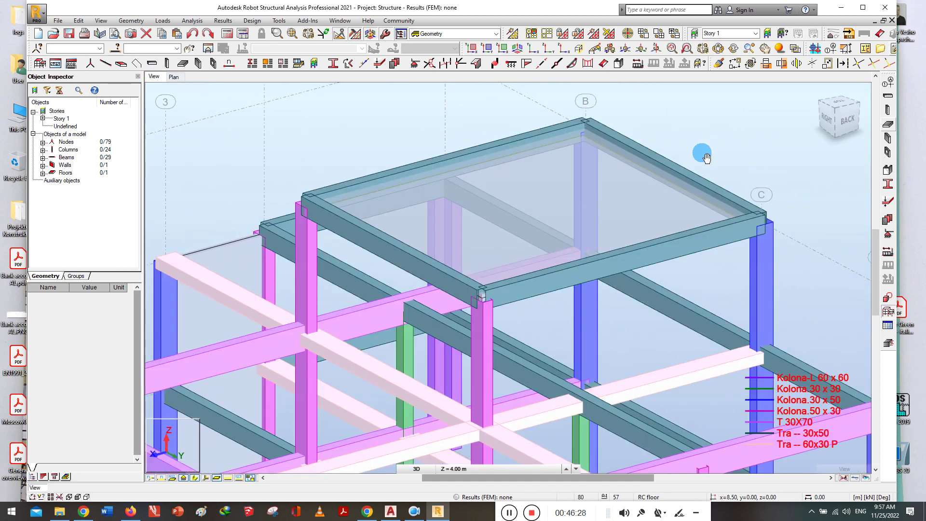
pyautogui.scroll(-1, 699, 158)
pyautogui.scroll(-1, 697, 155)
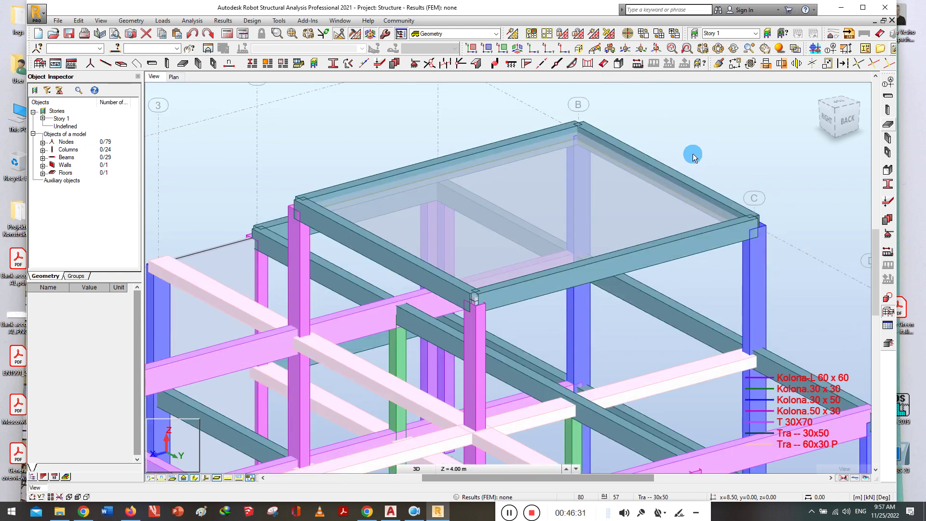
pyautogui.scroll(-2, 696, 150)
pyautogui.scroll(-1, 699, 141)
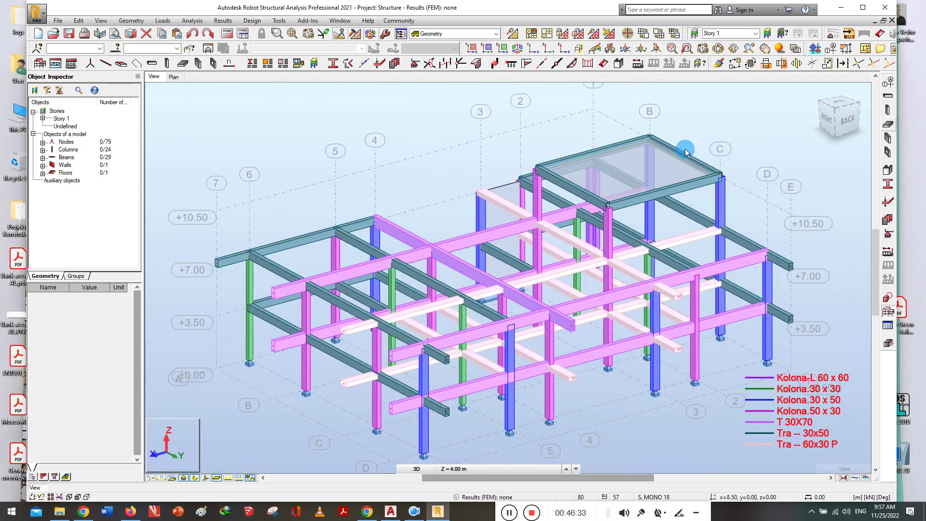
# Switch to the plan at +7.00 m and set up a Shell floor with thickness S. TV 37, defined by rectangle
pyautogui.click(174, 77)
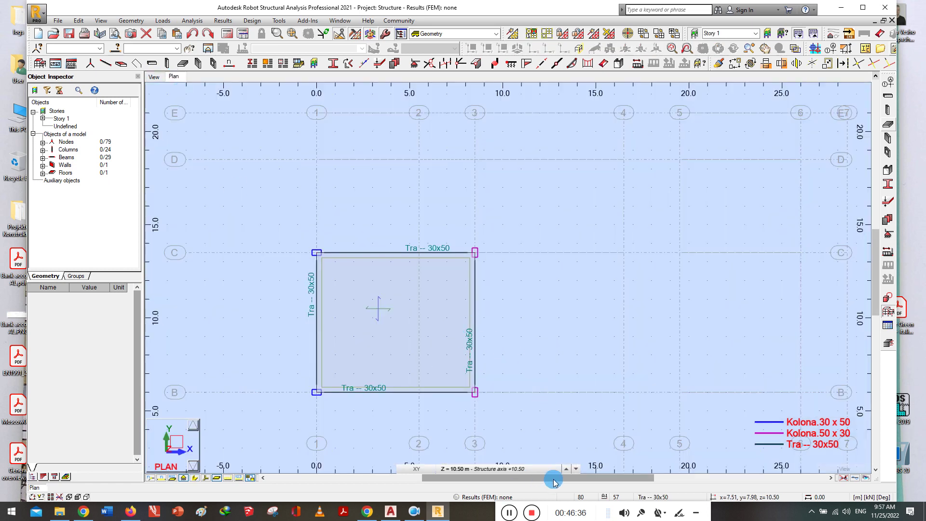
pyautogui.click(575, 469)
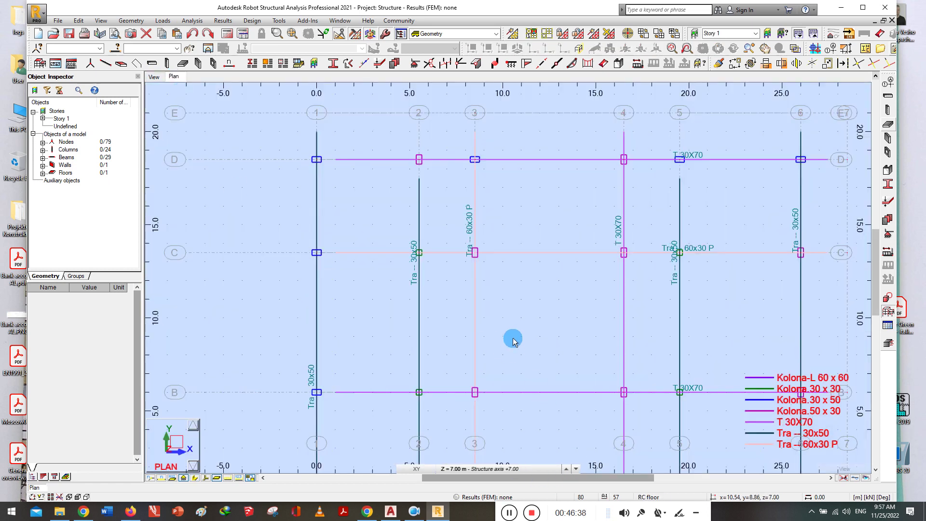
pyautogui.click(886, 126)
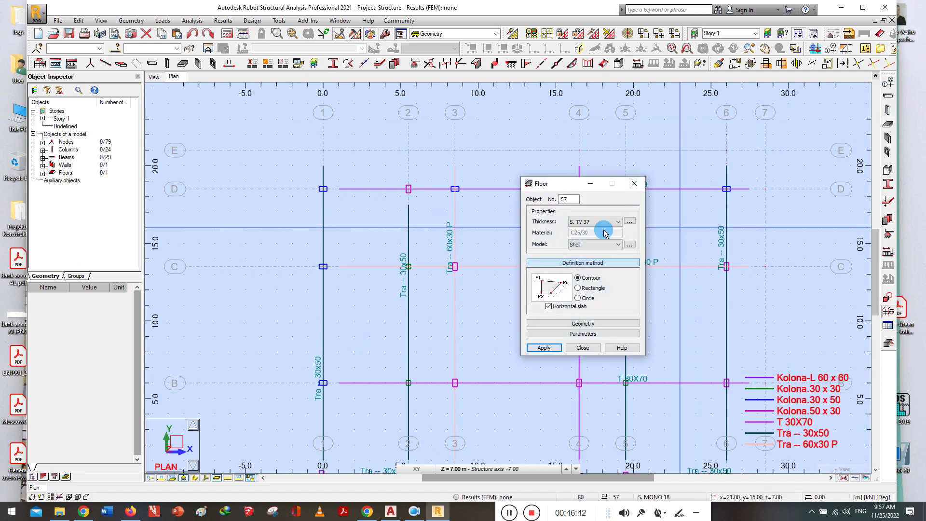
pyautogui.click(579, 222)
pyautogui.click(590, 244)
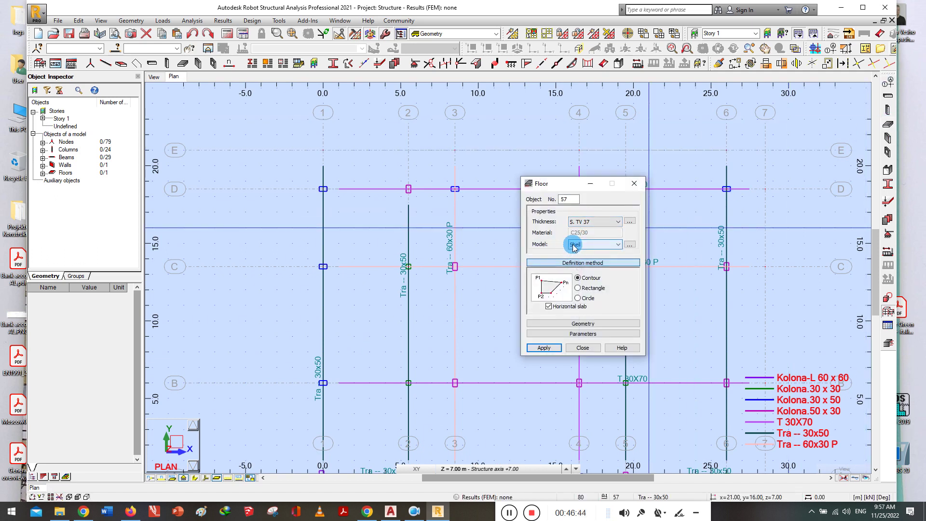
pyautogui.click(577, 289)
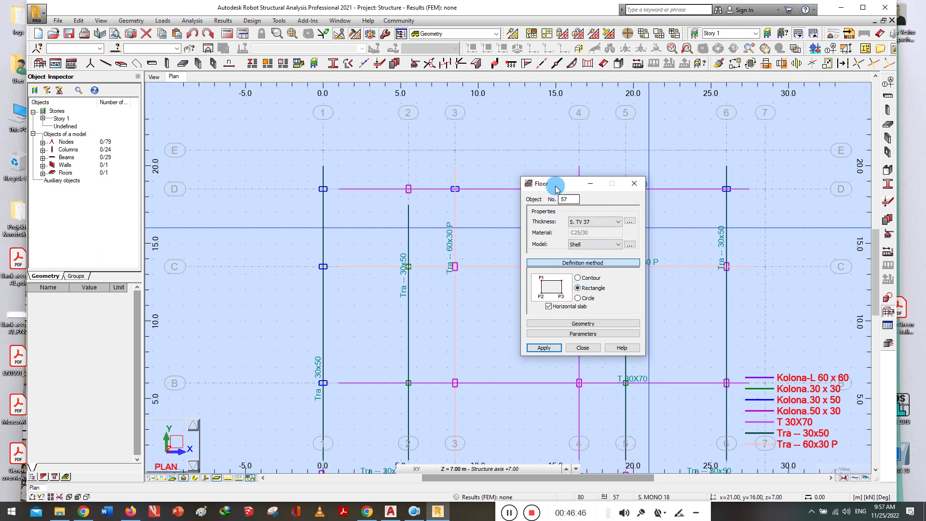
pyautogui.moveTo(555, 184); pyautogui.dragTo(782, 270)
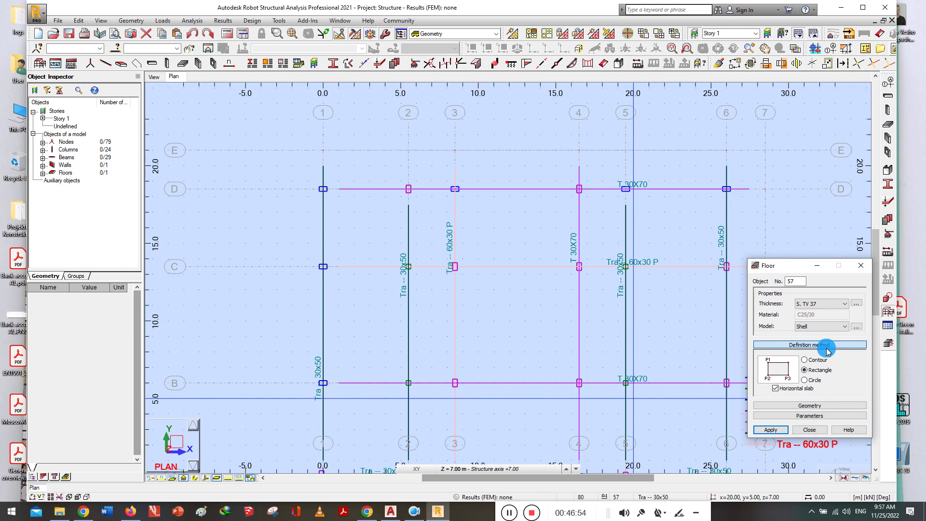
# Create rectangular slabs on the +7.00 level between axes 1–3 and D–E, and between axes 1–2 in bays C–D and B–C
pyautogui.click(323, 151)
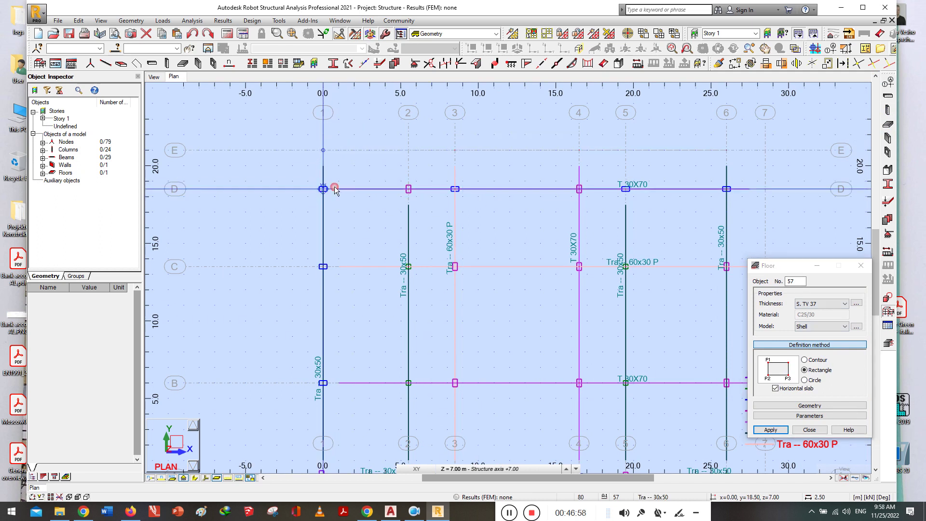
pyautogui.click(455, 188)
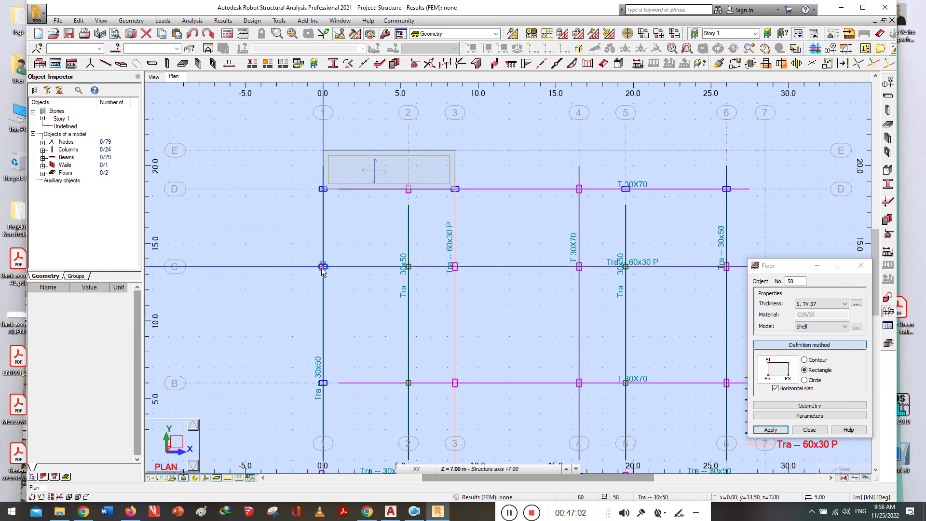
pyautogui.click(408, 266)
pyautogui.scroll(-2, 343, 203)
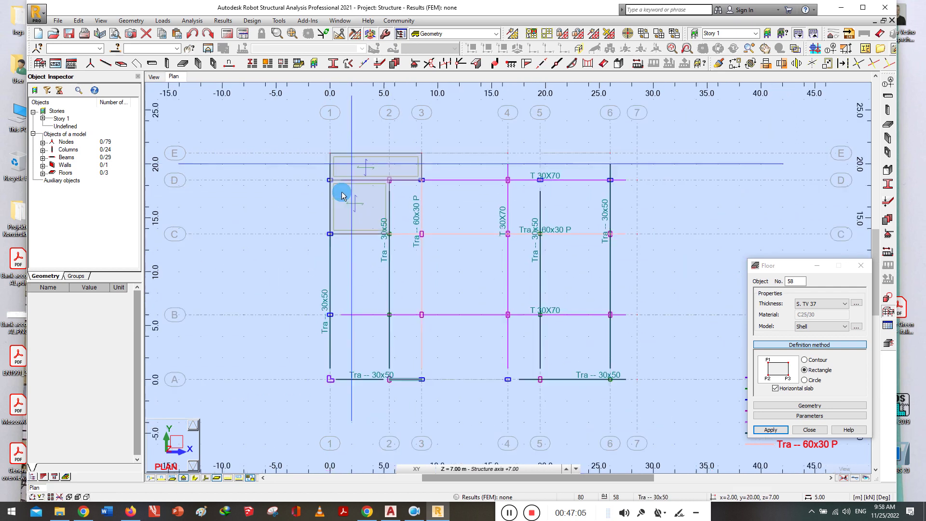
pyautogui.scroll(2, 340, 263)
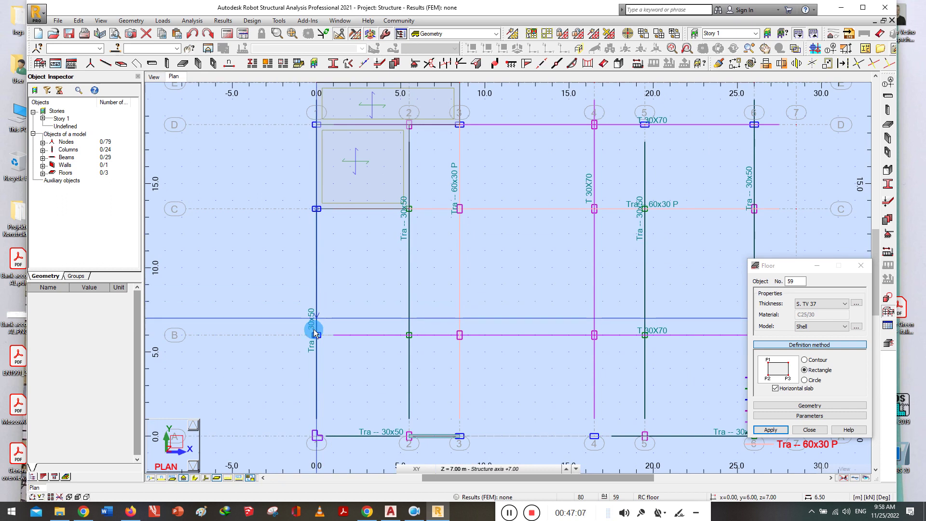
pyautogui.click(399, 282)
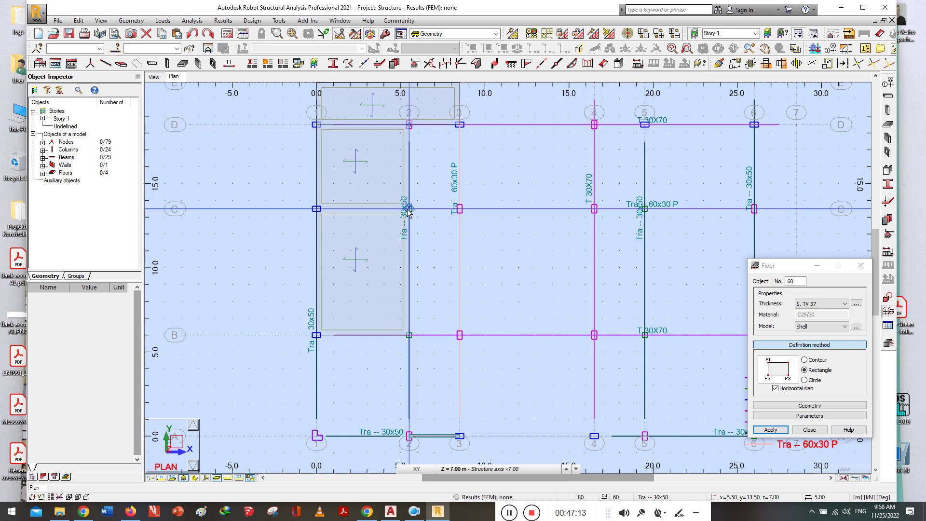
# Create rectangular slabs on the +7.00 level between axes 2–3 in bays C–D and B–C
pyautogui.click(461, 208)
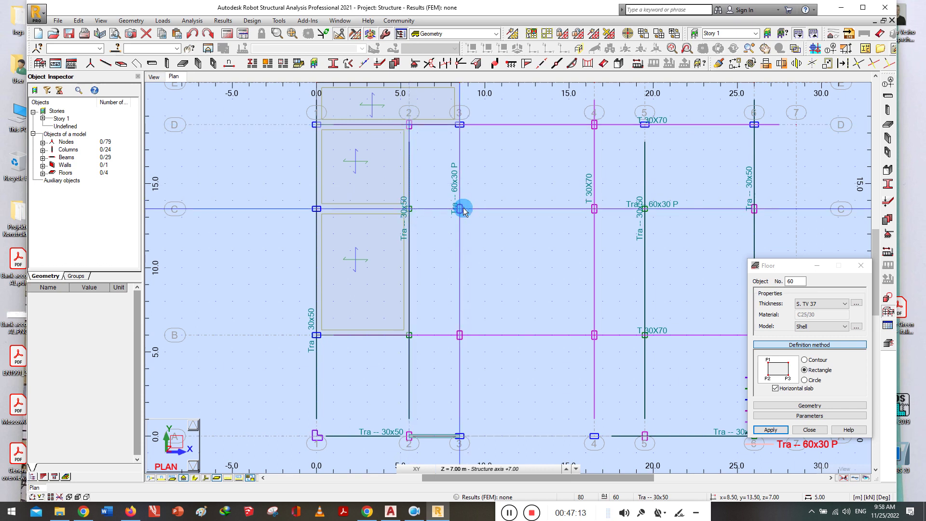
pyautogui.click(410, 207)
pyautogui.click(458, 334)
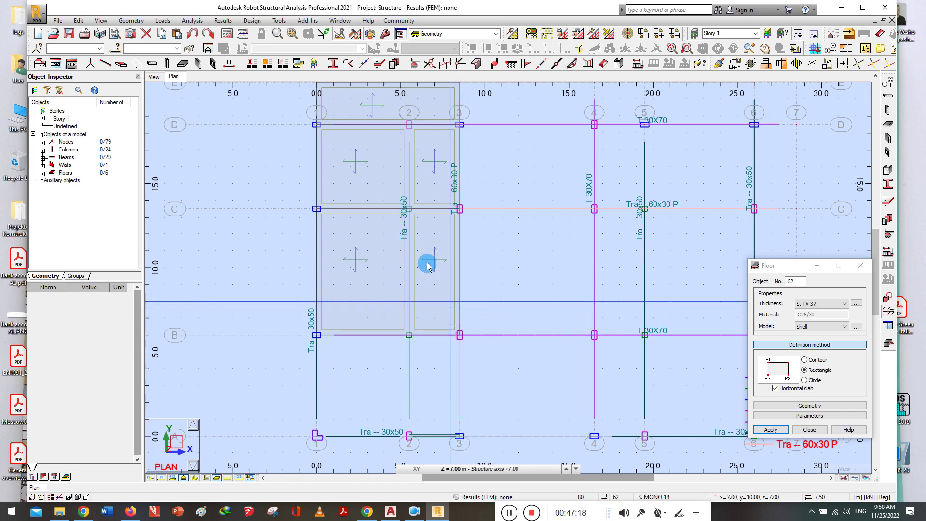
pyautogui.scroll(-3, 393, 233)
pyautogui.scroll(1, 337, 306)
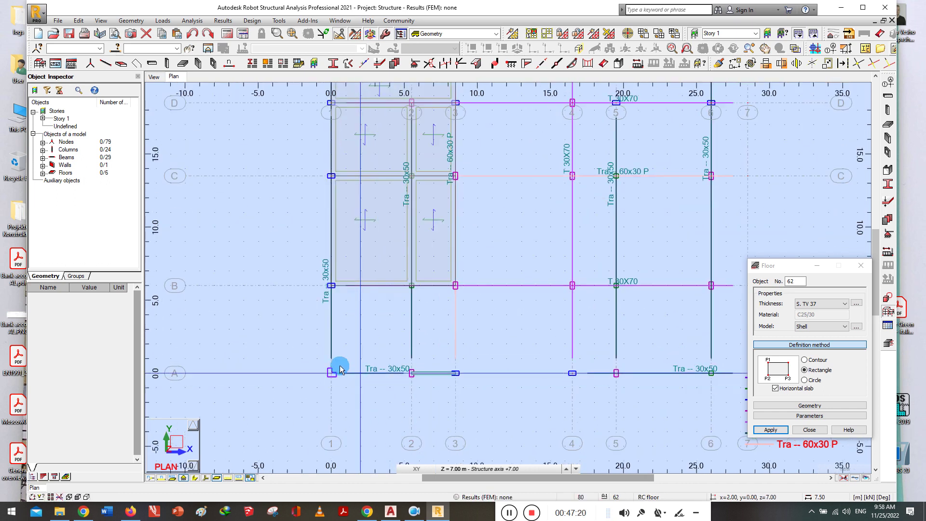
# Create rectangular slabs on the +7.00 level in bay A–B, one between axes 1–2 and one between axes 2–3
pyautogui.click(331, 373)
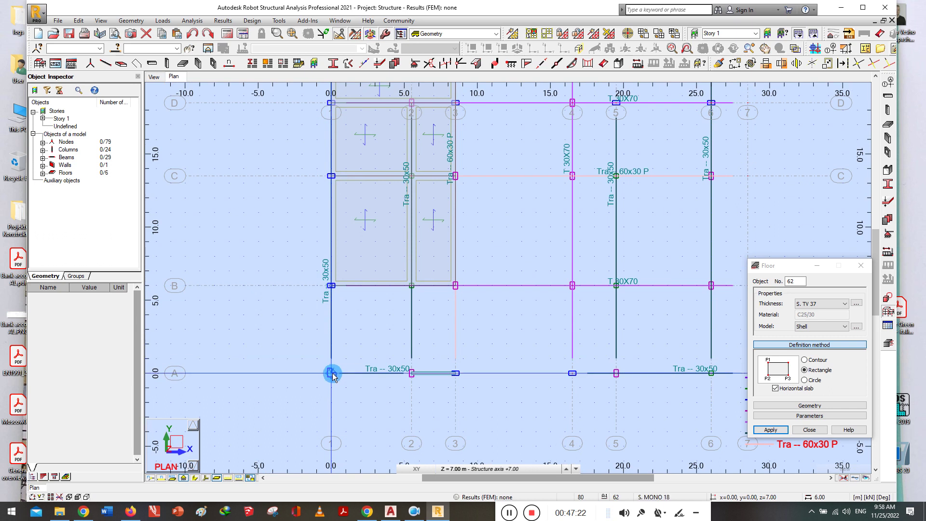
pyautogui.click(413, 373)
pyautogui.click(413, 286)
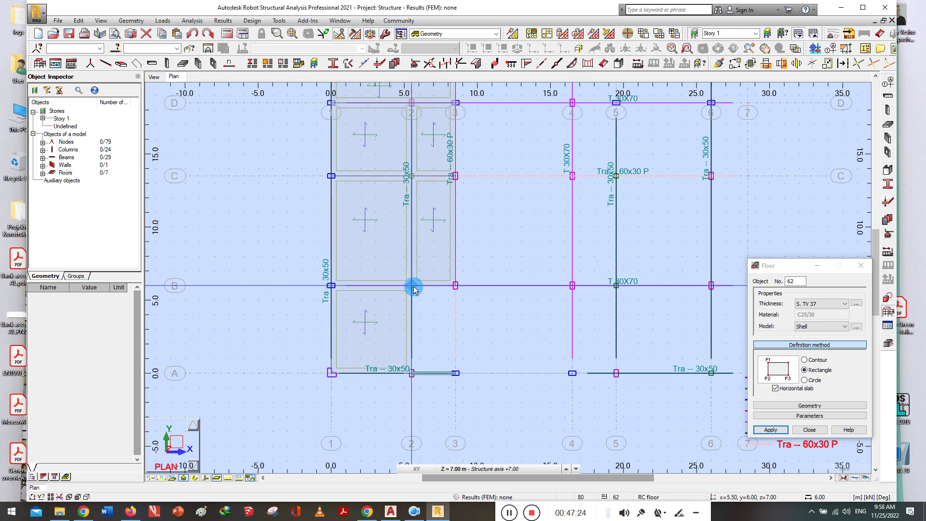
pyautogui.click(412, 373)
pyautogui.click(455, 373)
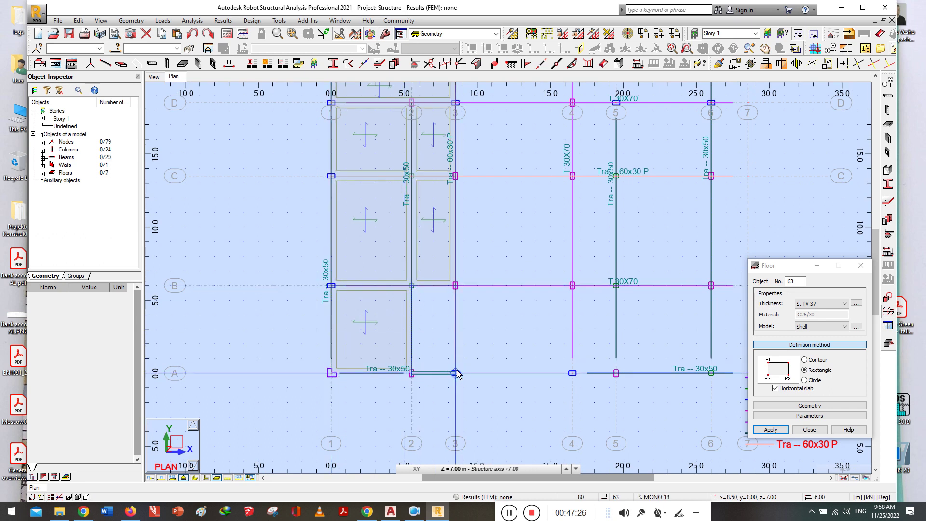
# Create rectangular slabs on the +7.00 level between axes 3–4 in bays C–D and B–C
pyautogui.scroll(-1, 346, 375)
pyautogui.click(436, 154)
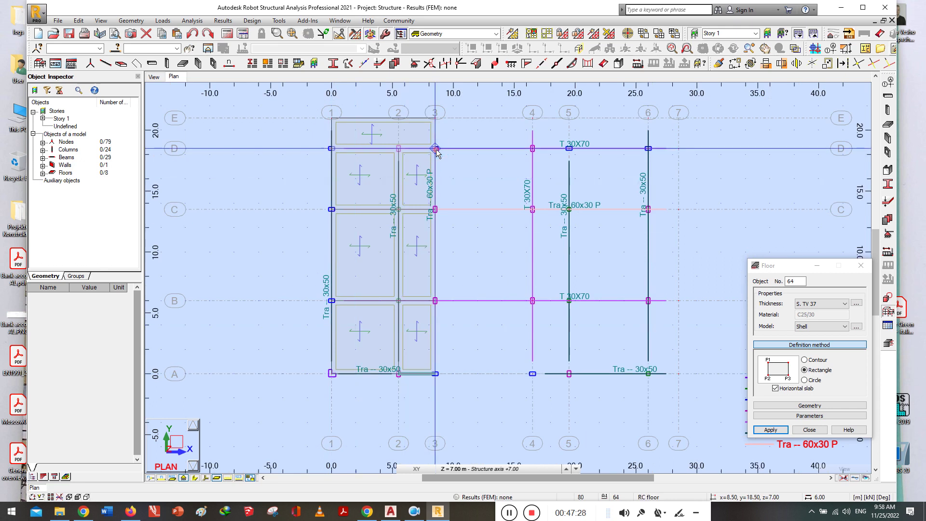
pyautogui.click(440, 207)
pyautogui.click(530, 210)
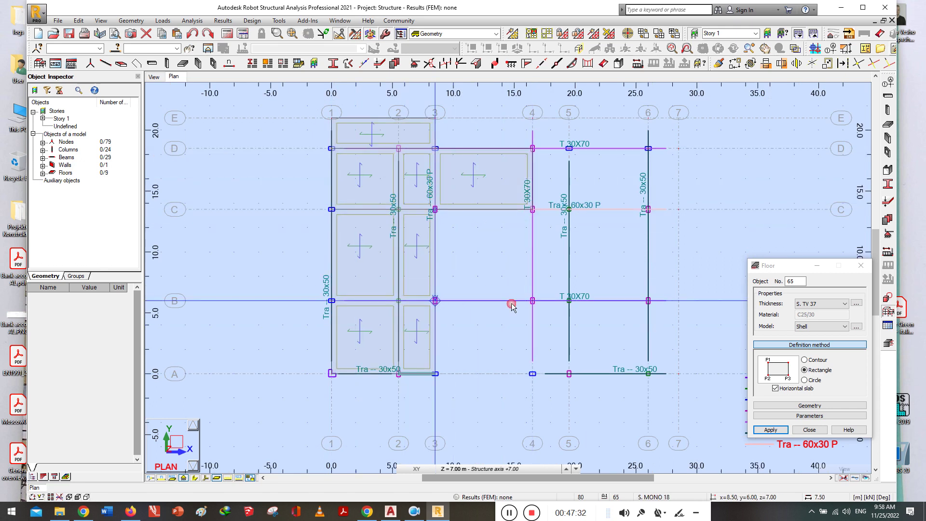
pyautogui.click(533, 301)
# Start a rectangular slab on the +7.00 level from the intersection of axes 4 and E
pyautogui.click(533, 119)
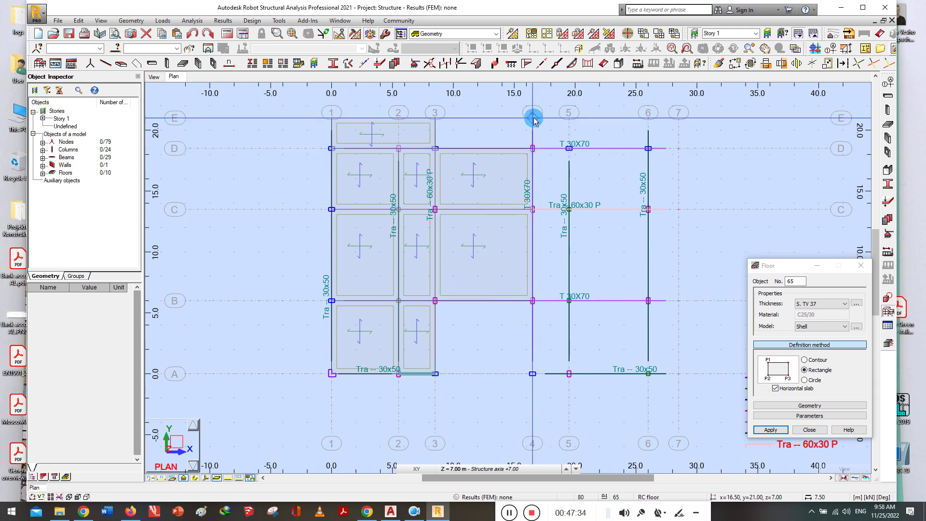
# Add rectangular floors at +7.00 m: one across axes 4–7 in row D–E, and three in row C–D for bays 4–5, 5–6 and 6–7
pyautogui.click(679, 150)
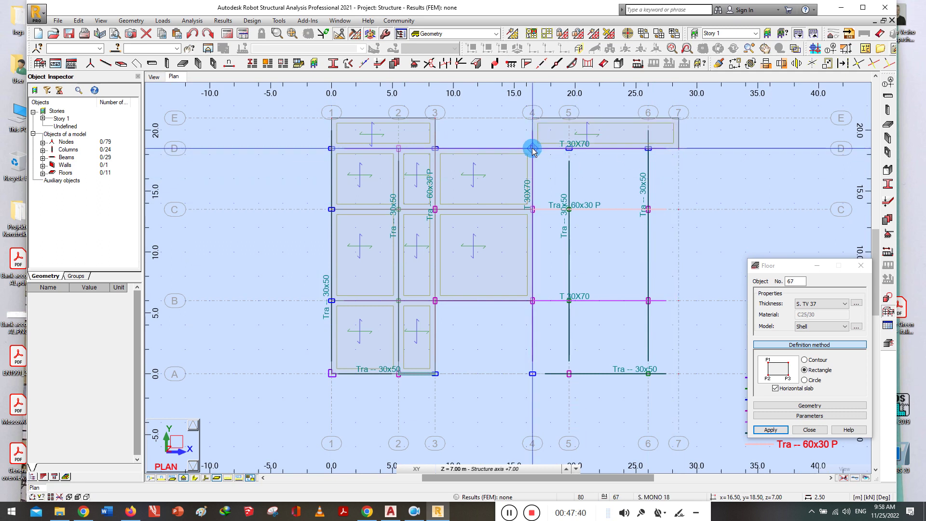
pyautogui.click(576, 211)
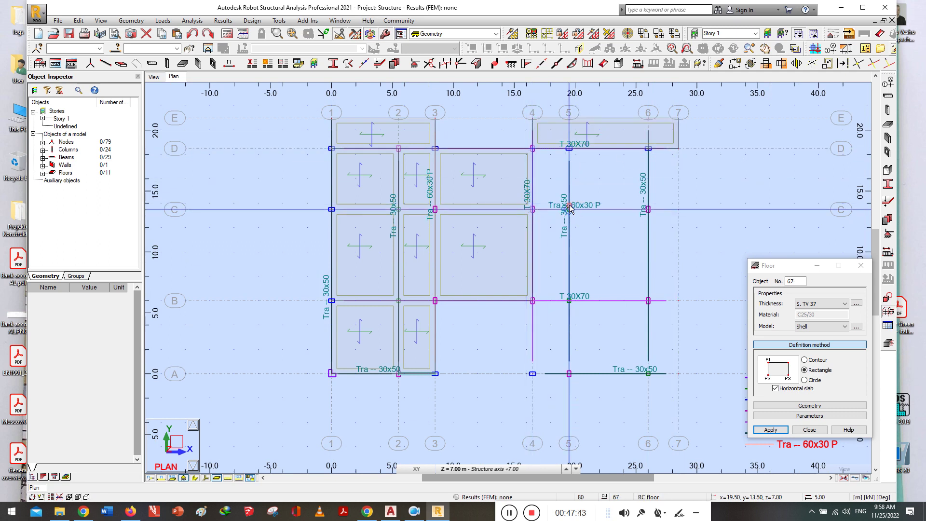
pyautogui.click(569, 149)
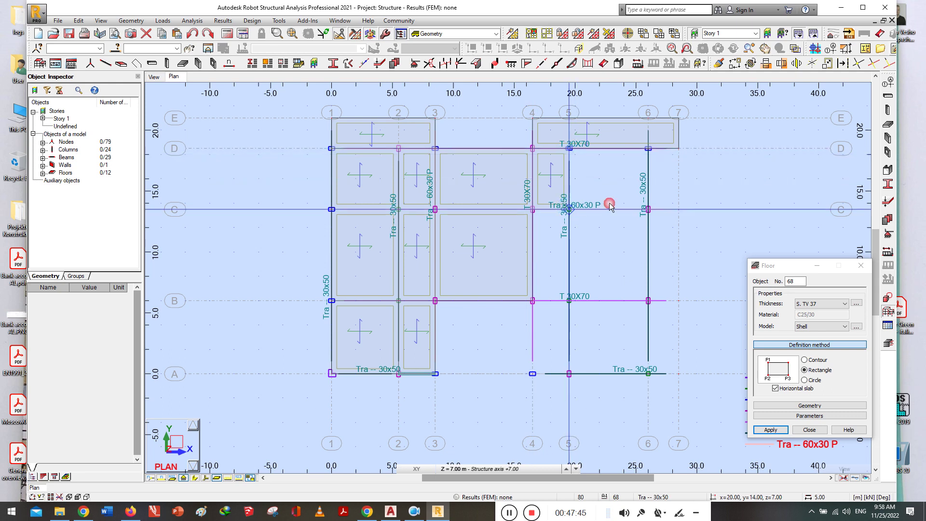
pyautogui.click(642, 210)
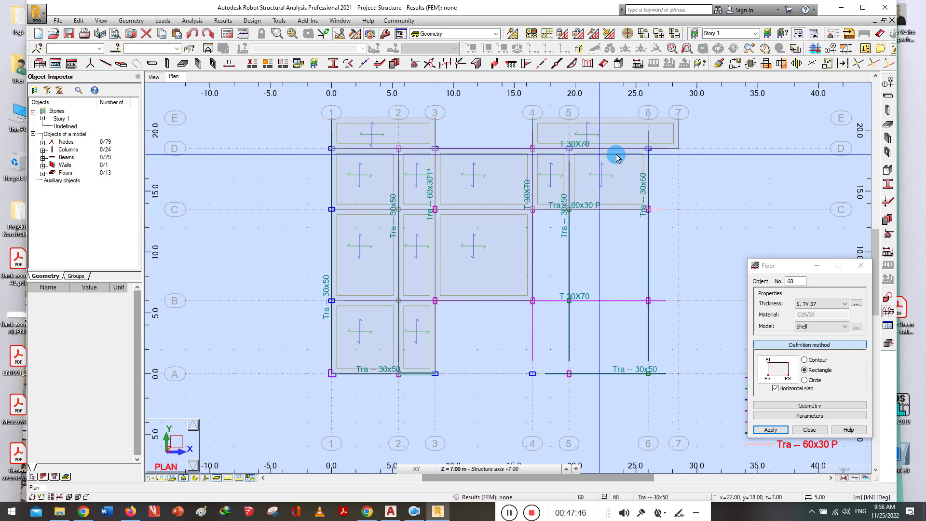
pyautogui.click(652, 210)
pyautogui.click(679, 210)
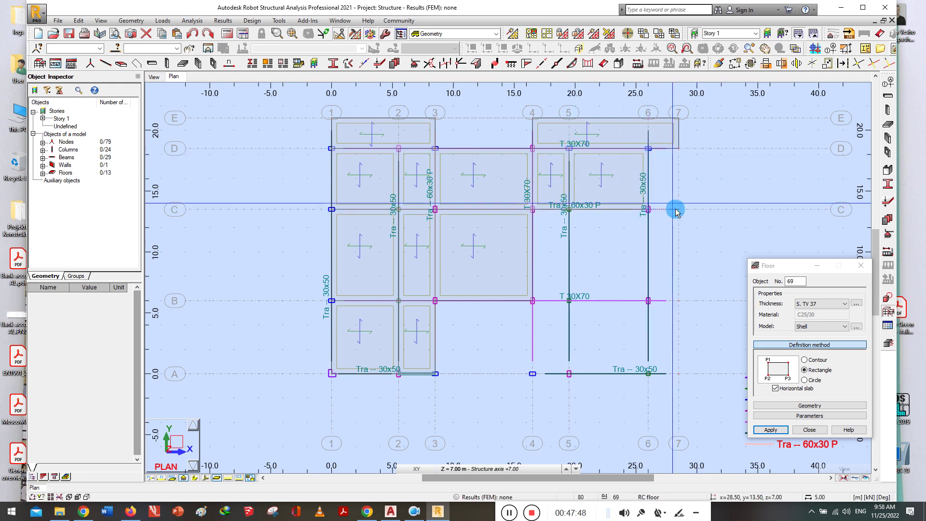
# Add rectangular floors at +7.00 m in row B–C, one between axes 4 and 5 and one between axes 5 and 6
pyautogui.click(538, 214)
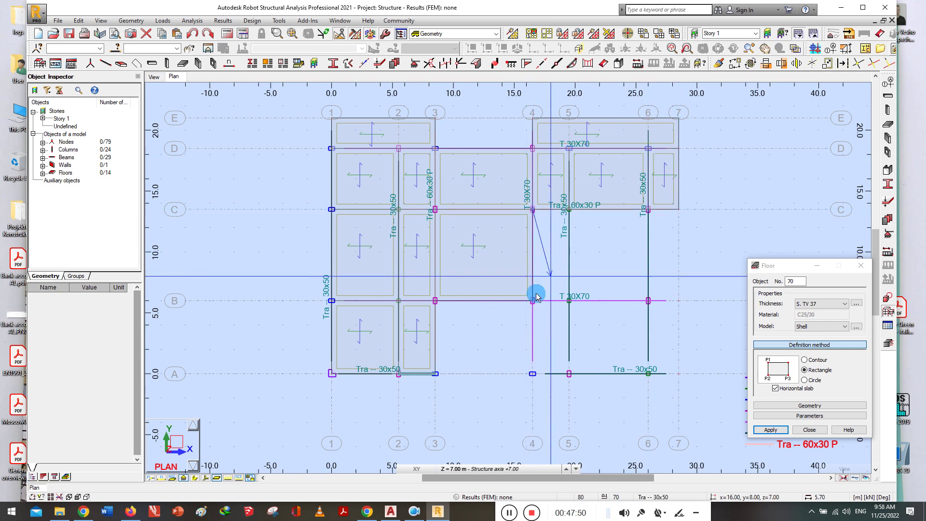
pyautogui.click(561, 300)
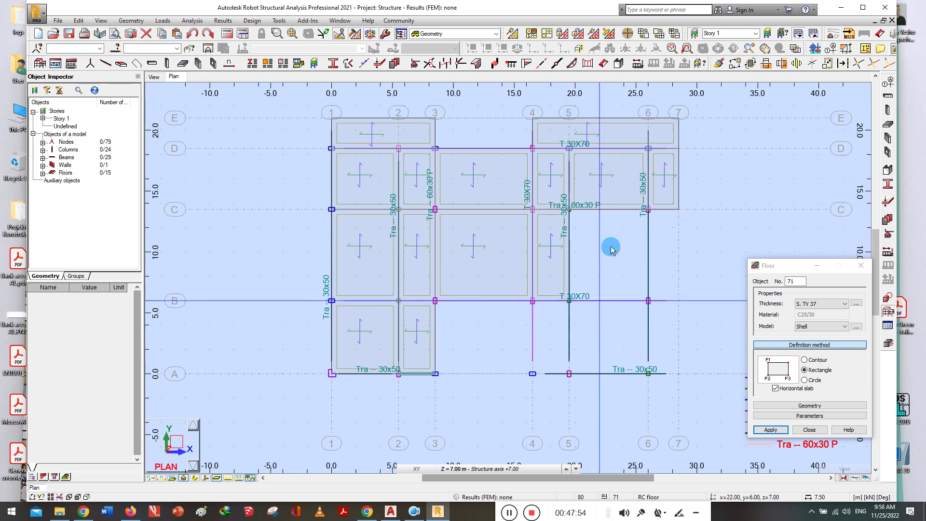
pyautogui.click(569, 210)
pyautogui.click(569, 300)
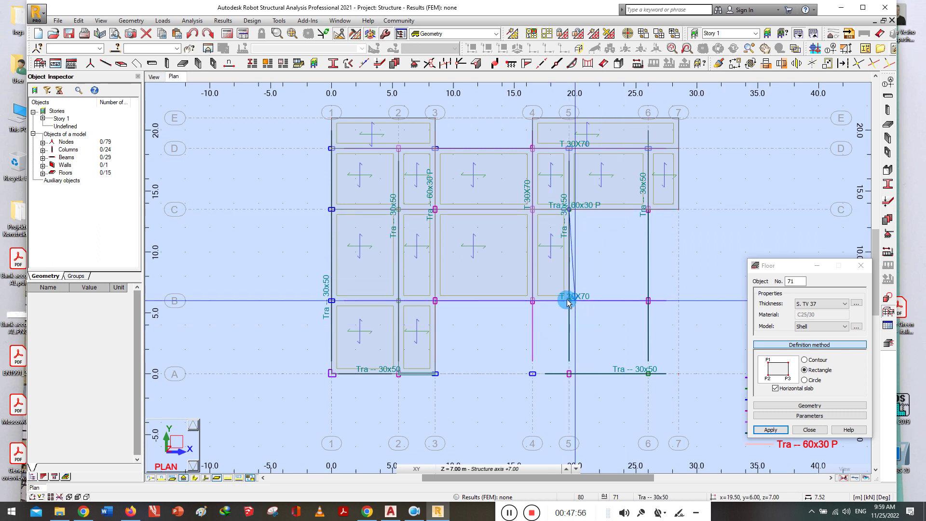
pyautogui.click(633, 301)
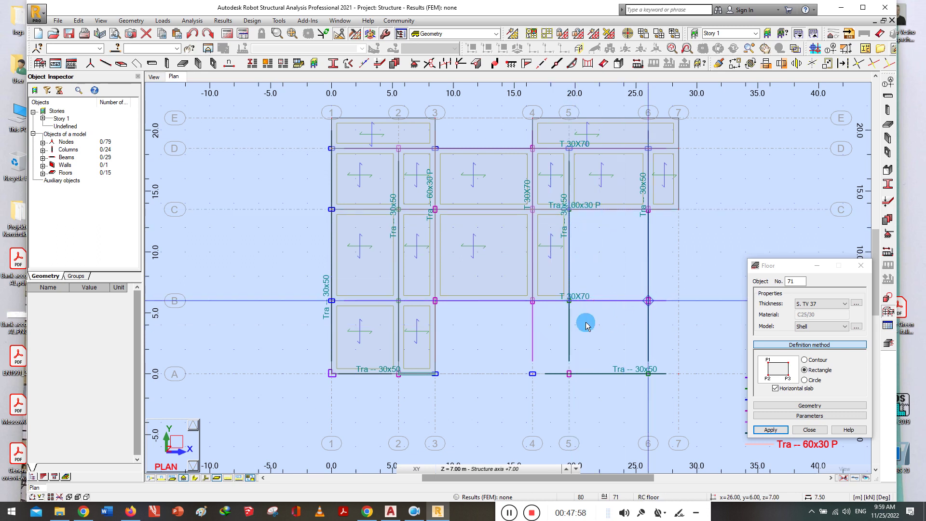
# Add rectangular floors at +7.00 m in row A–B for bays 5–6 and 6–7
pyautogui.click(569, 300)
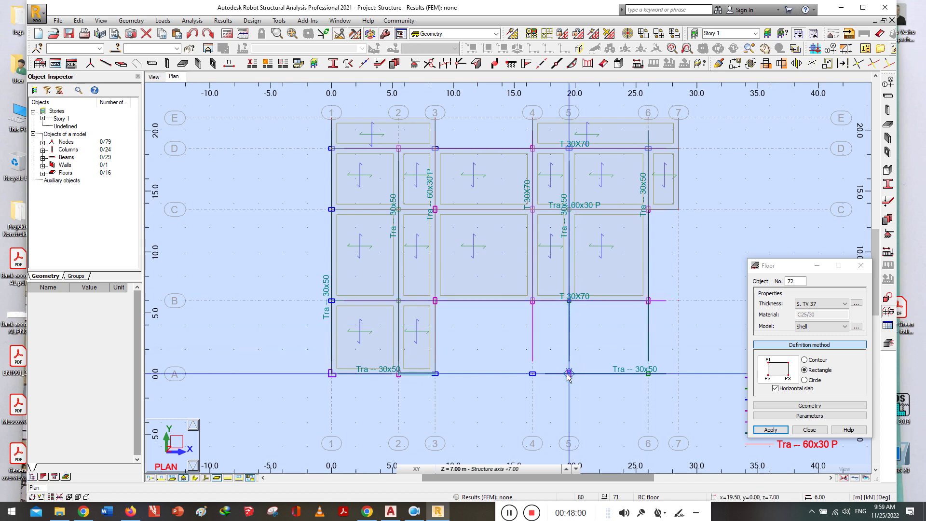
pyautogui.click(648, 374)
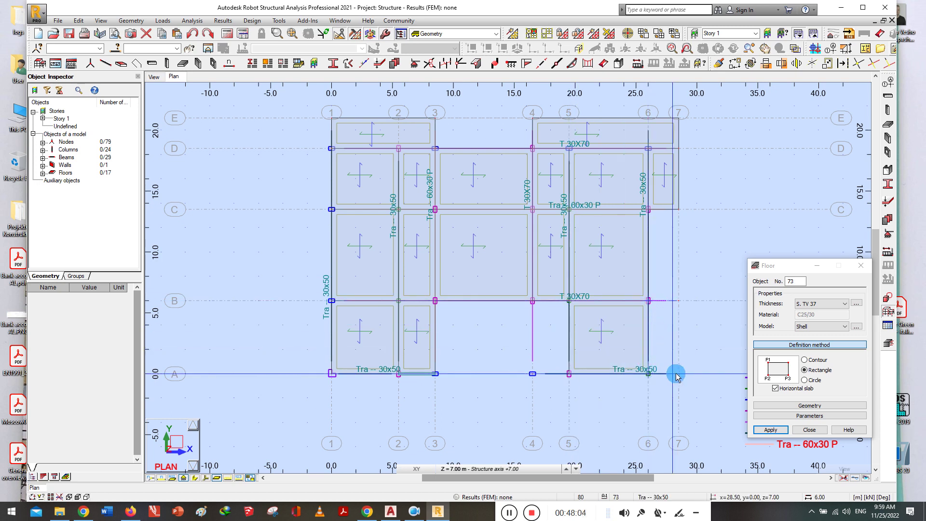
pyautogui.click(530, 333)
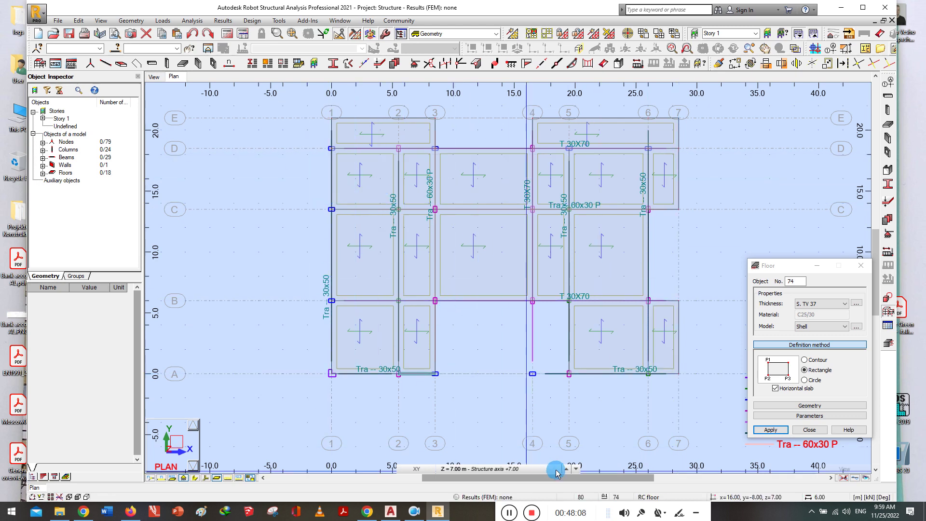
# Switch the plan to the +3.50 m structure level and set the floor thickness to S. MONO 18
pyautogui.click(574, 469)
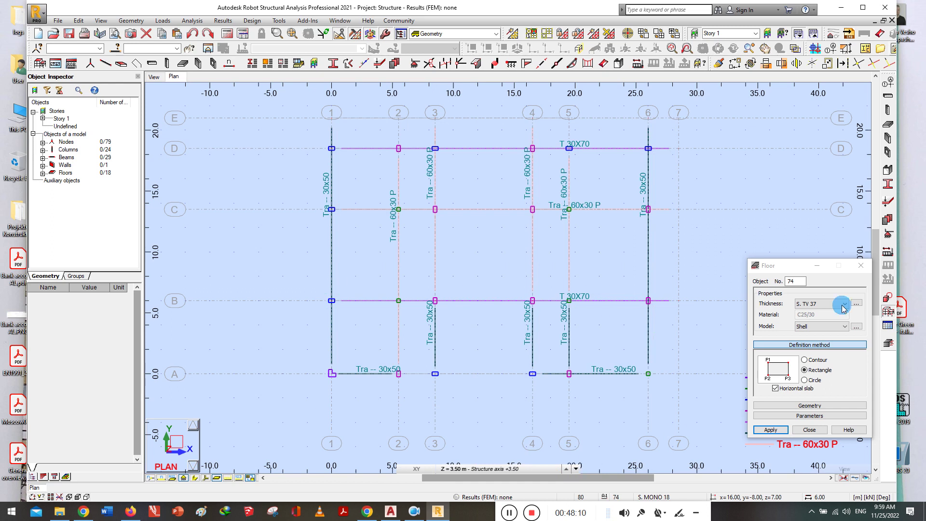
pyautogui.click(822, 304)
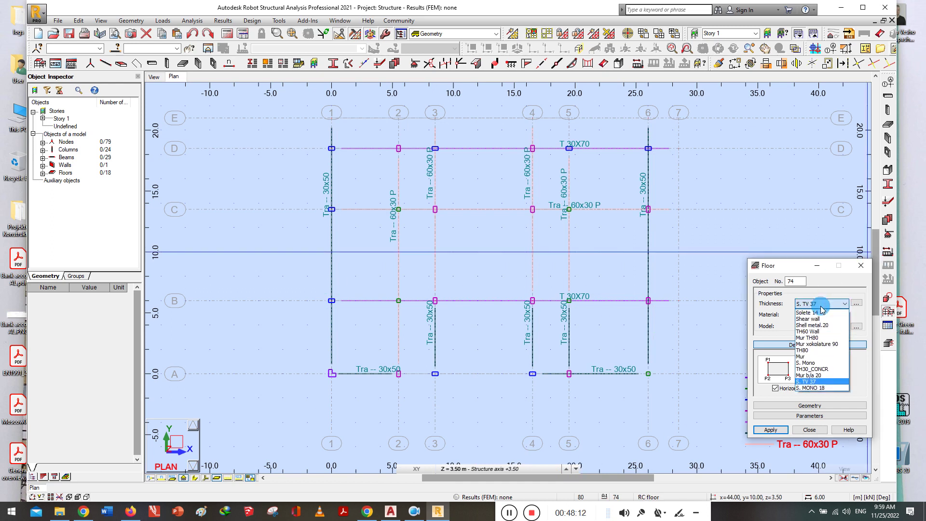
pyautogui.click(810, 389)
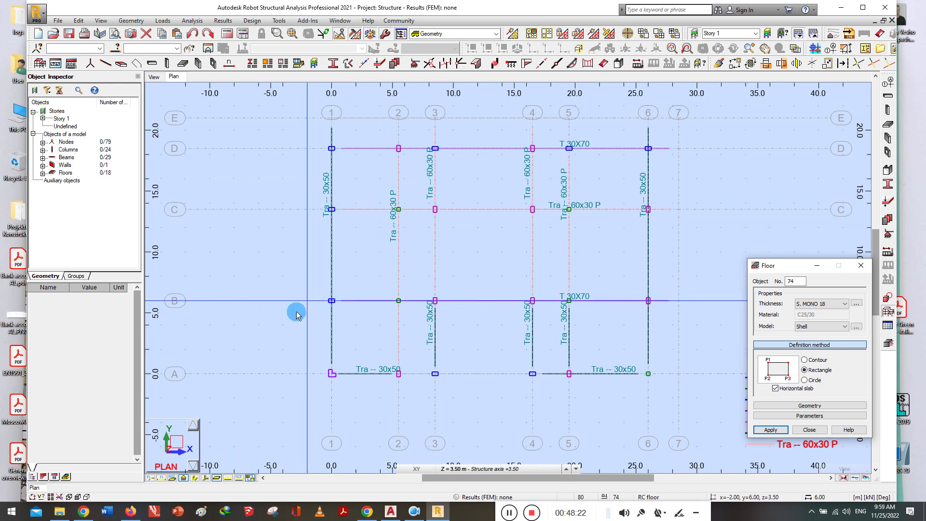
# Add rectangular floors at +3.50 m: one across axes 1–3 in row D–E, and two in row C–D for bays 1–2 and 2–3
pyautogui.scroll(-1, 296, 311)
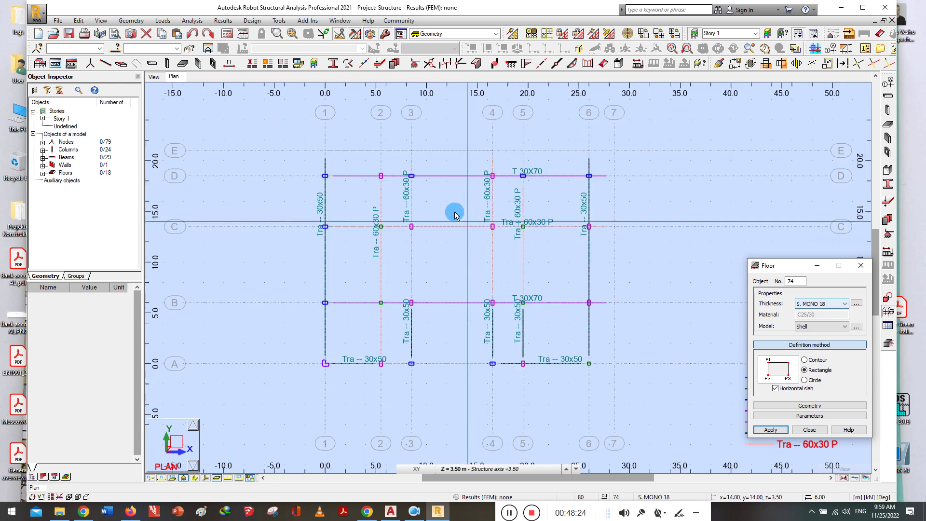
pyautogui.scroll(1, 455, 211)
pyautogui.click(297, 155)
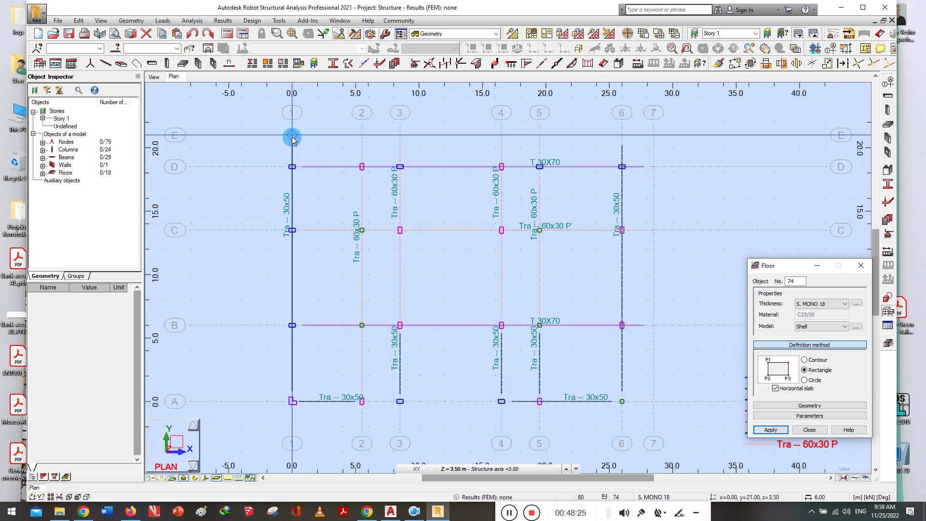
pyautogui.click(291, 167)
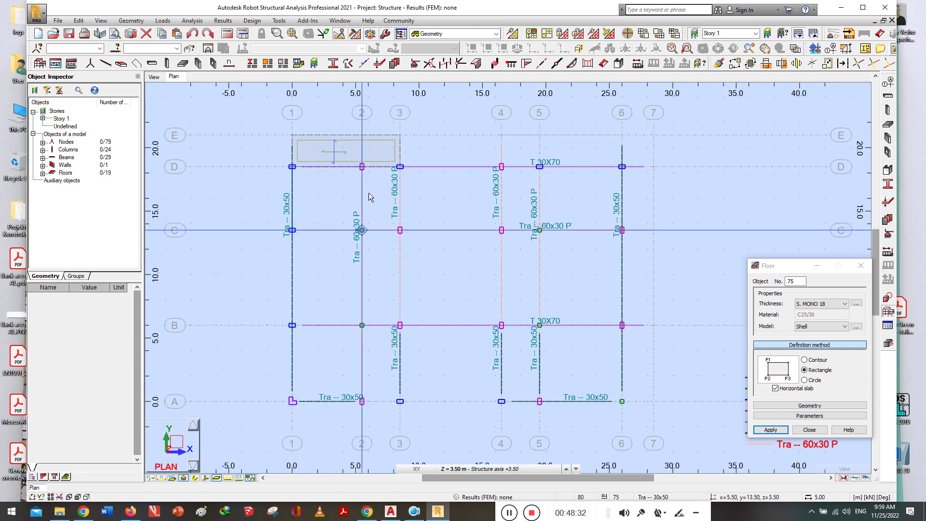
pyautogui.click(362, 230)
pyautogui.click(399, 232)
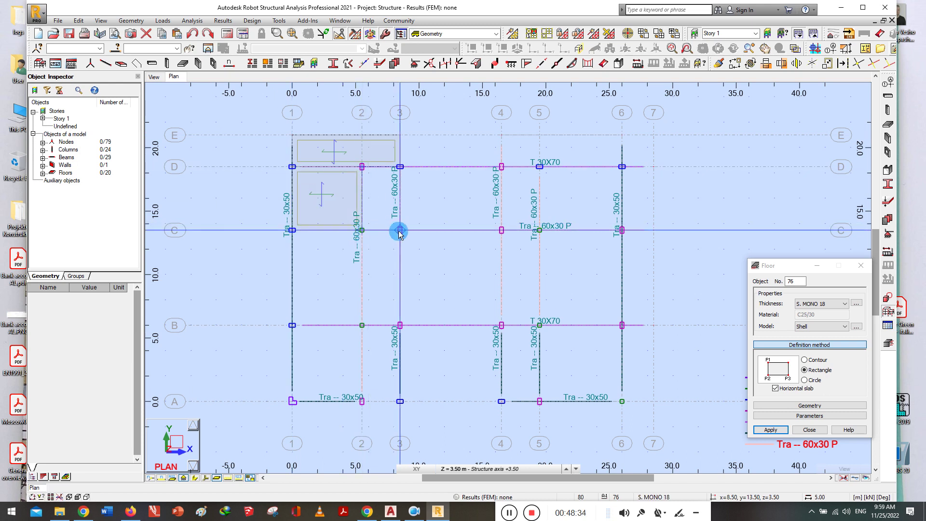
# Add rectangular floors at +3.50 m in row B–C for bays 1–2 and 2–3
pyautogui.click(292, 230)
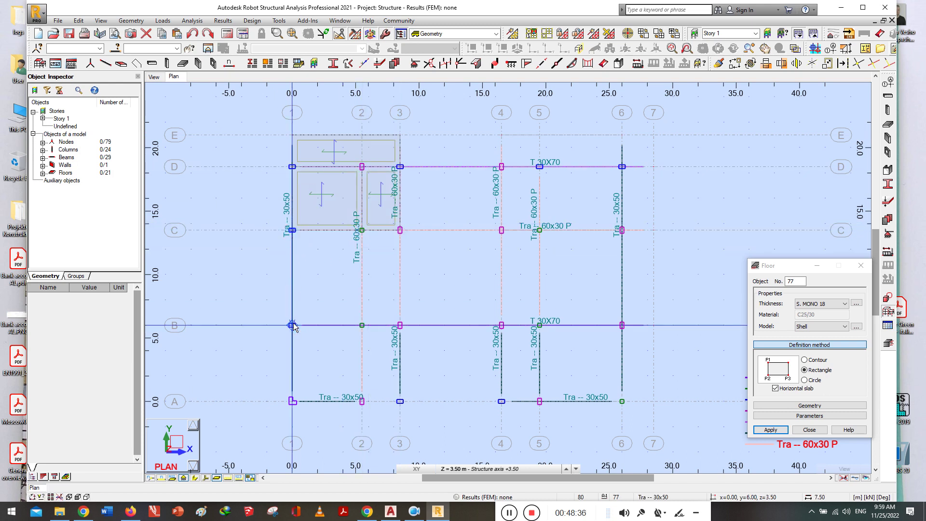
pyautogui.click(362, 326)
pyautogui.click(362, 230)
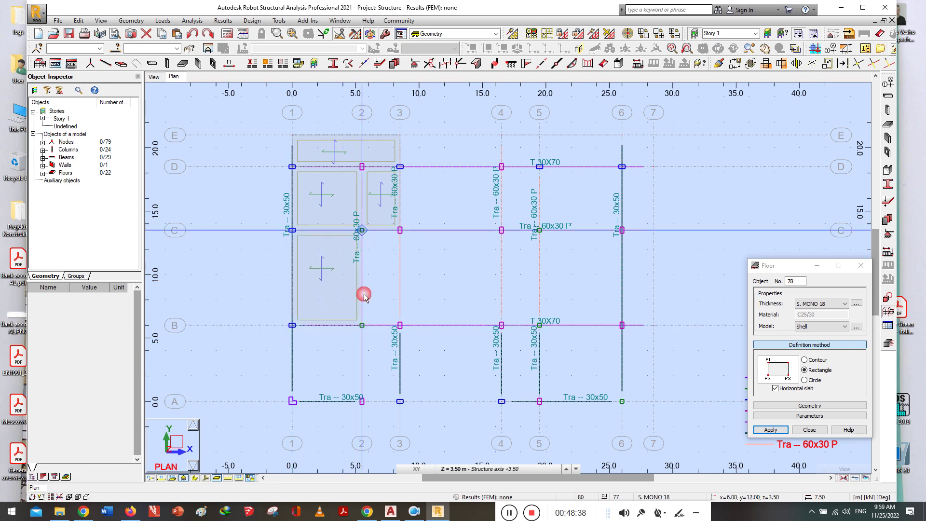
pyautogui.click(400, 325)
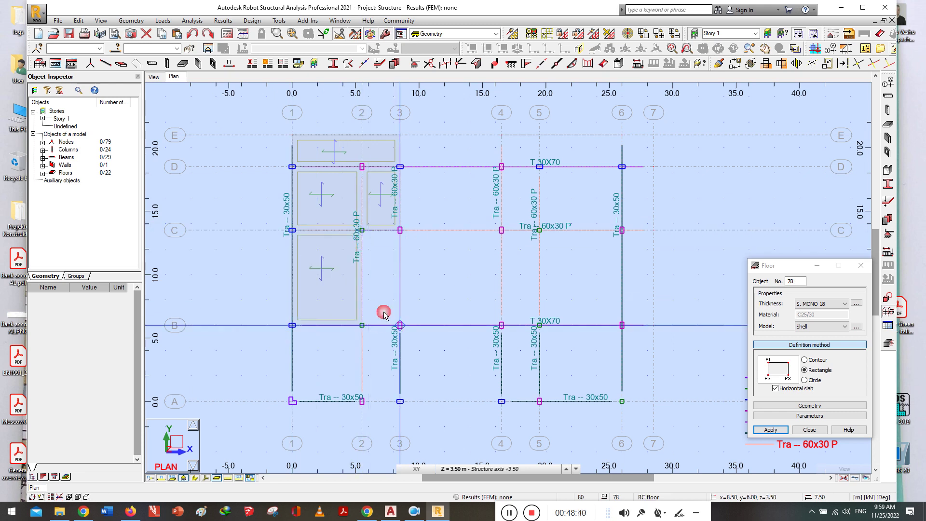
# Add rectangular floors at +3.50 m in row A–B for bays 1–2 and 2–3
pyautogui.scroll(3, 310, 318)
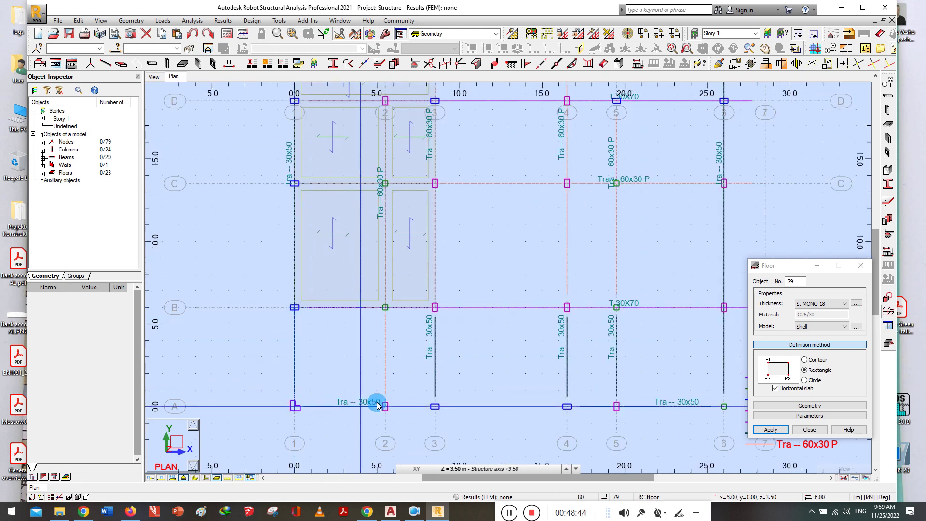
pyautogui.click(383, 313)
pyautogui.click(384, 406)
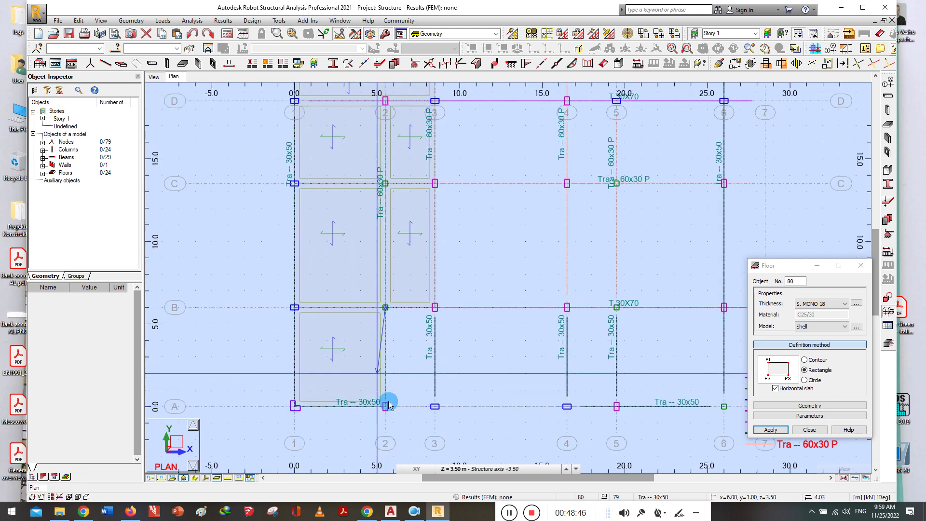
pyautogui.click(435, 408)
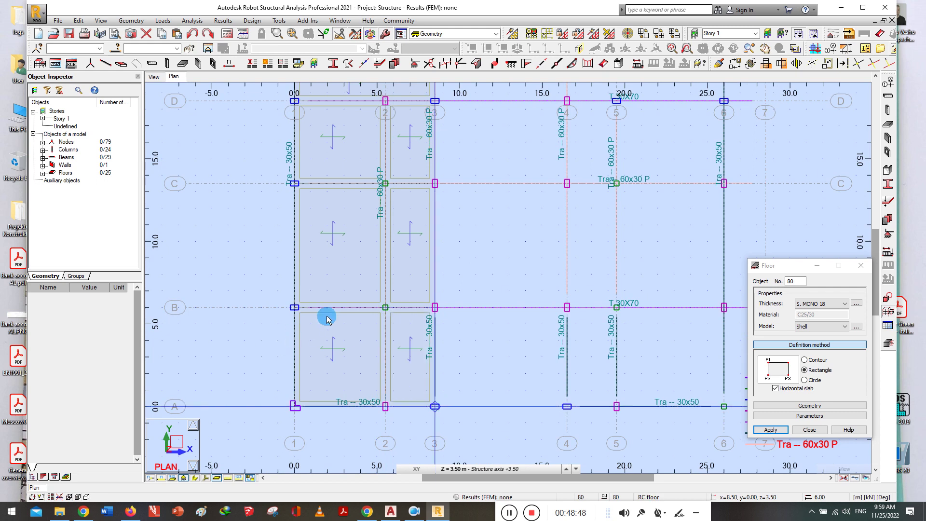
# Add rectangular floors at +3.50 m between axes 3 and 4, one in row C–D and one in row B–C
pyautogui.scroll(-1, 326, 316)
pyautogui.click(416, 193)
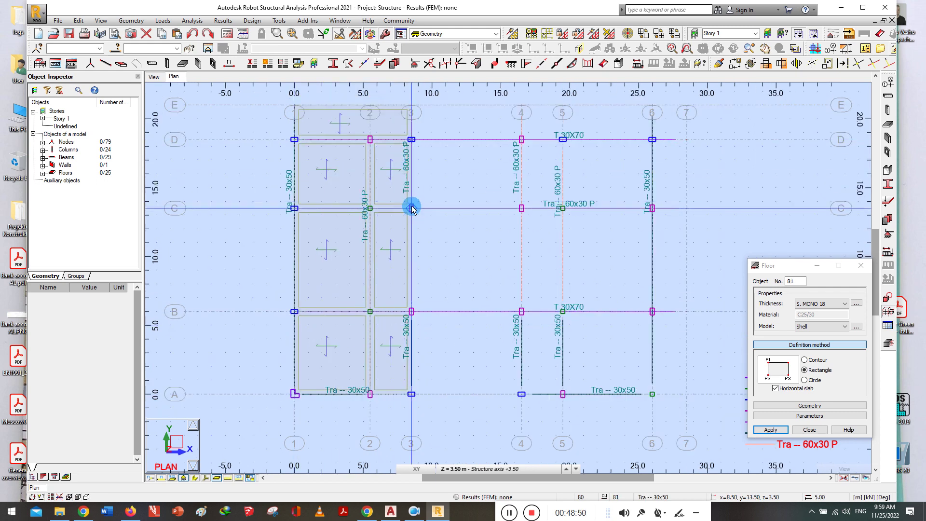
pyautogui.click(412, 211)
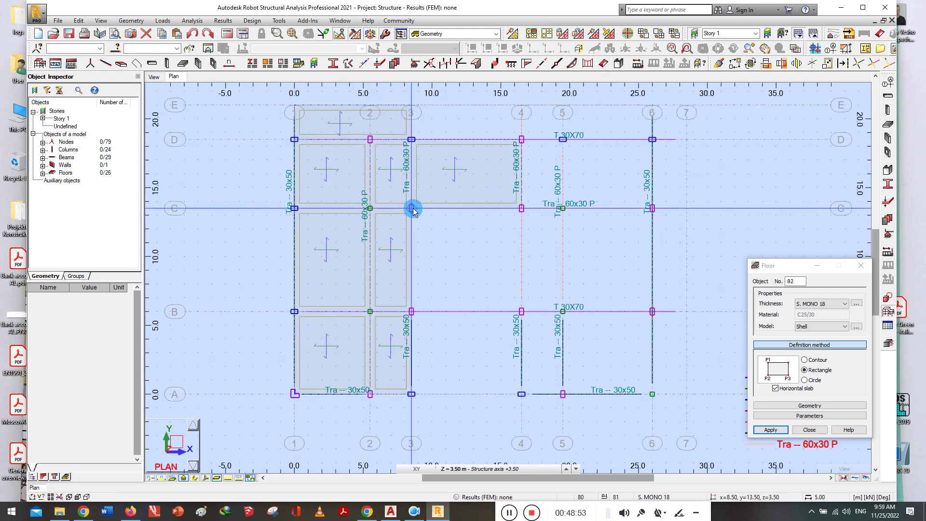
pyautogui.click(411, 312)
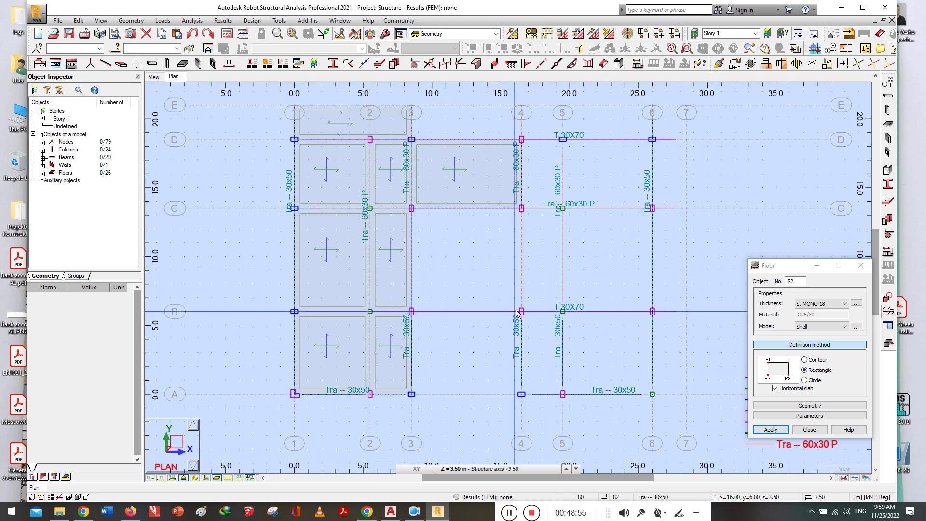
pyautogui.click(437, 276)
# Add rectangular floors at +3.50 m in row C–D, one between axes 4 and 5 and one between axes 5 and 6
pyautogui.scroll(2, 645, 202)
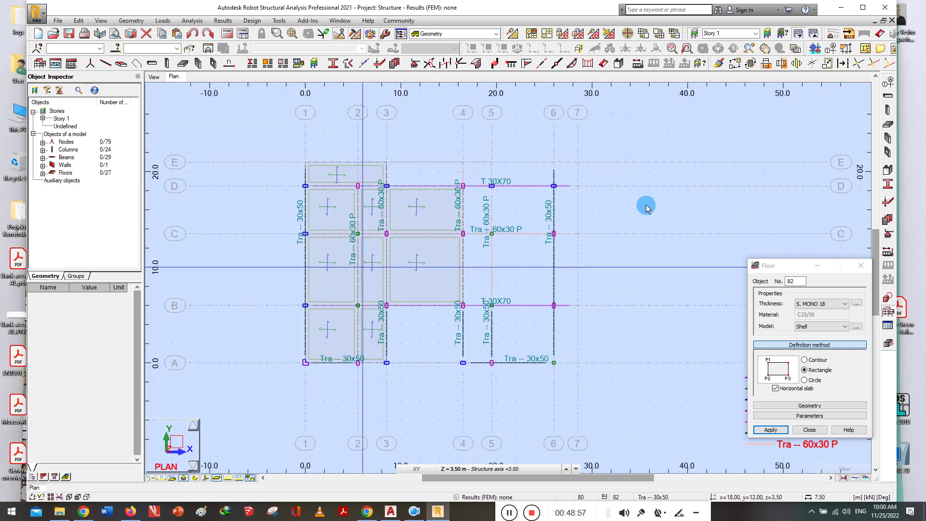
pyautogui.click(458, 260)
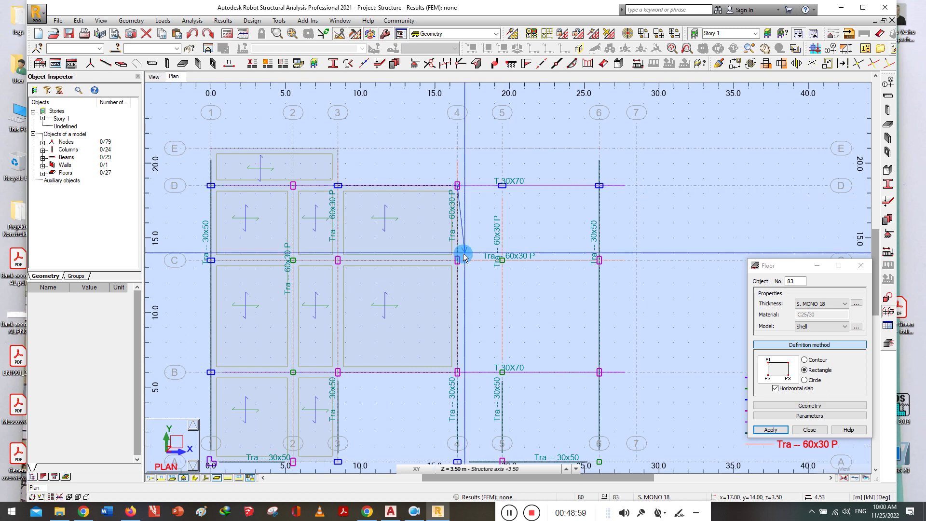
pyautogui.click(502, 260)
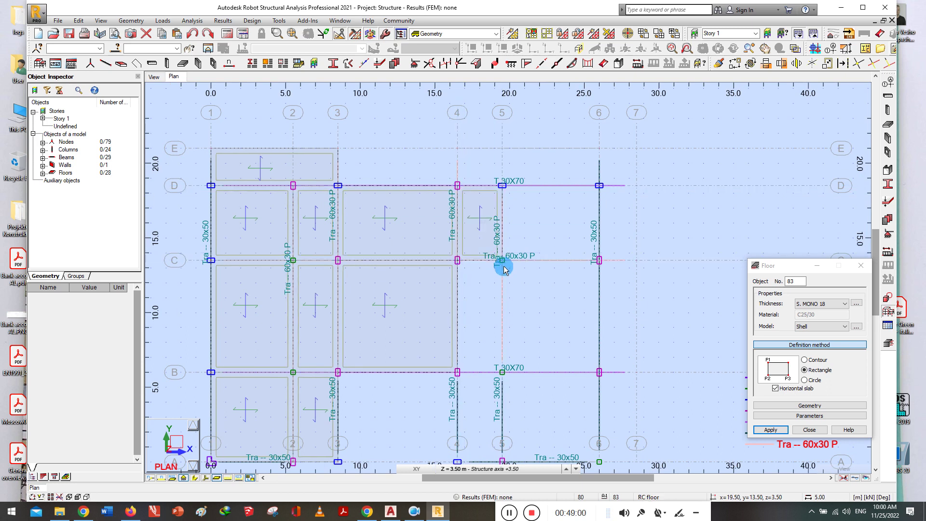
pyautogui.click(502, 185)
pyautogui.click(496, 259)
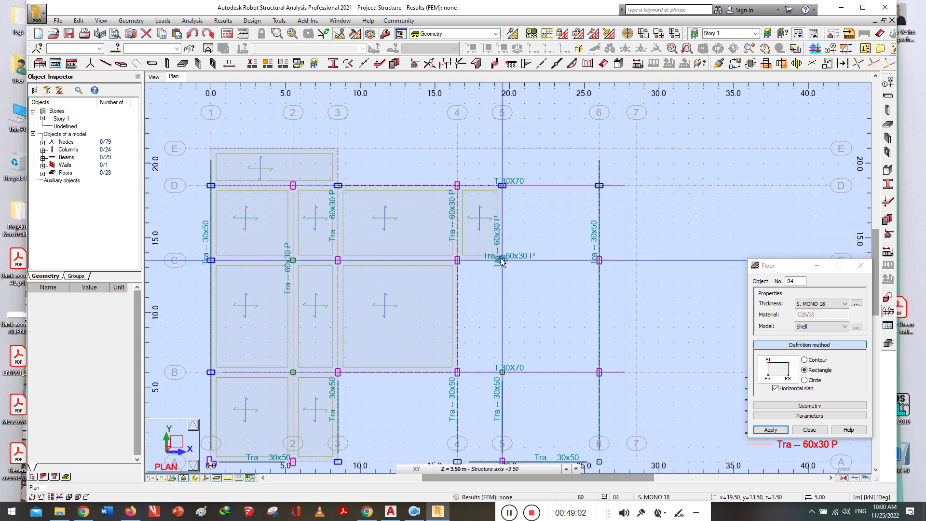
pyautogui.click(598, 260)
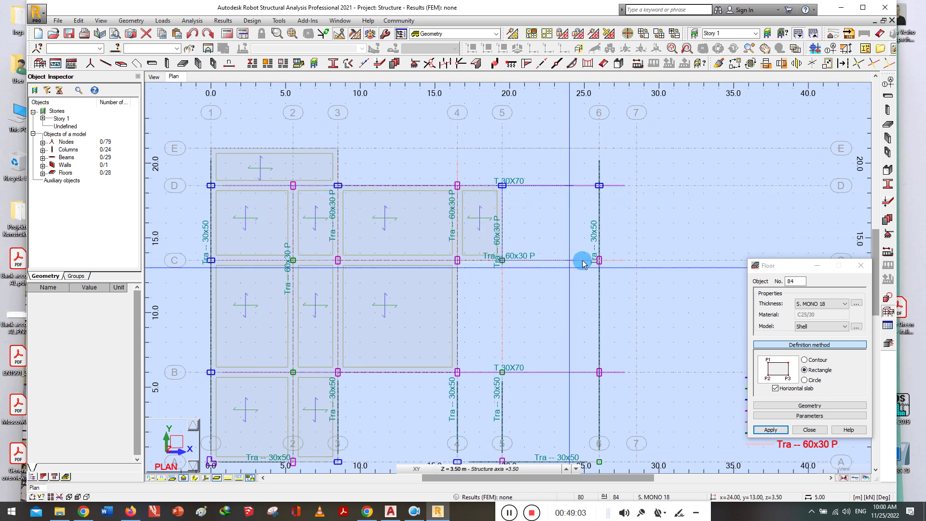
# Add a rectangular floor at +3.50 m in row B–C between axes 4 and 5
pyautogui.click(458, 260)
pyautogui.click(457, 372)
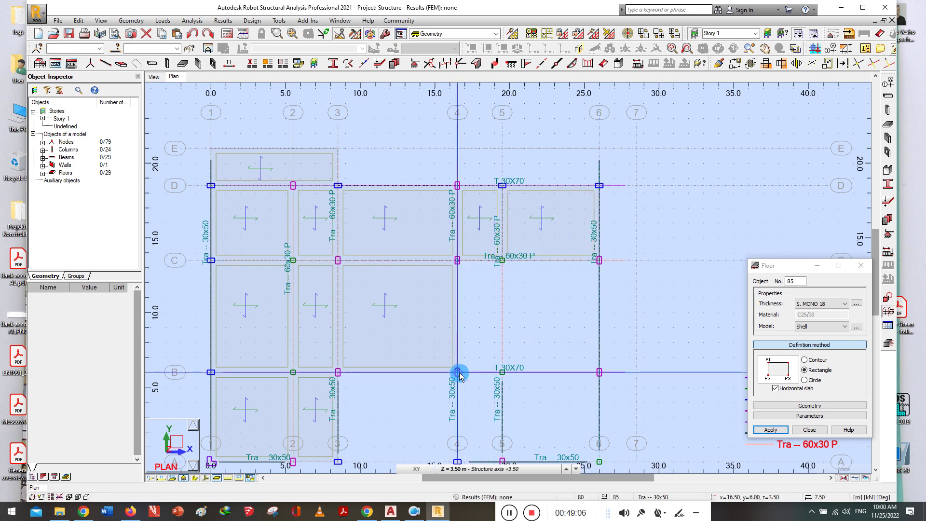
pyautogui.click(503, 372)
pyautogui.click(455, 252)
pyautogui.scroll(2, 523, 327)
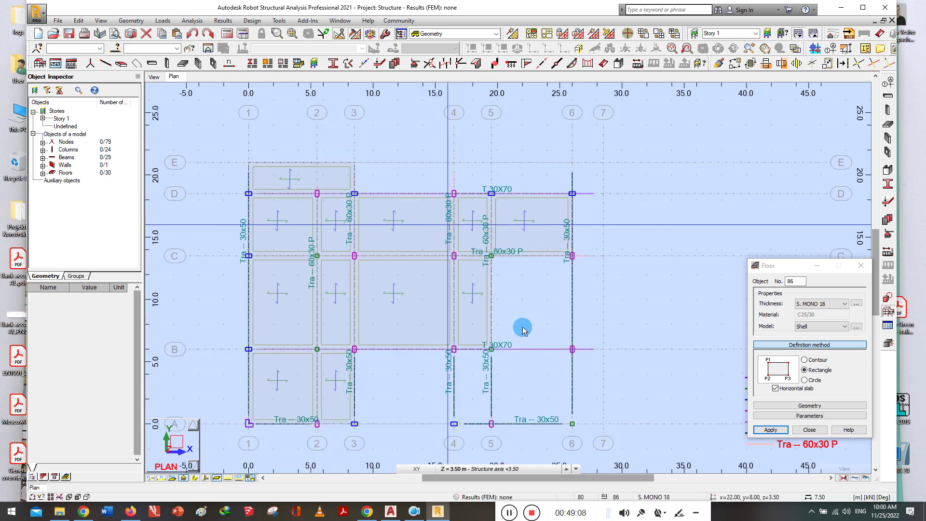
# Add a rectangular floor at +3.50 m in row B–C between axes 5 and 6
pyautogui.click(465, 203)
pyautogui.click(464, 348)
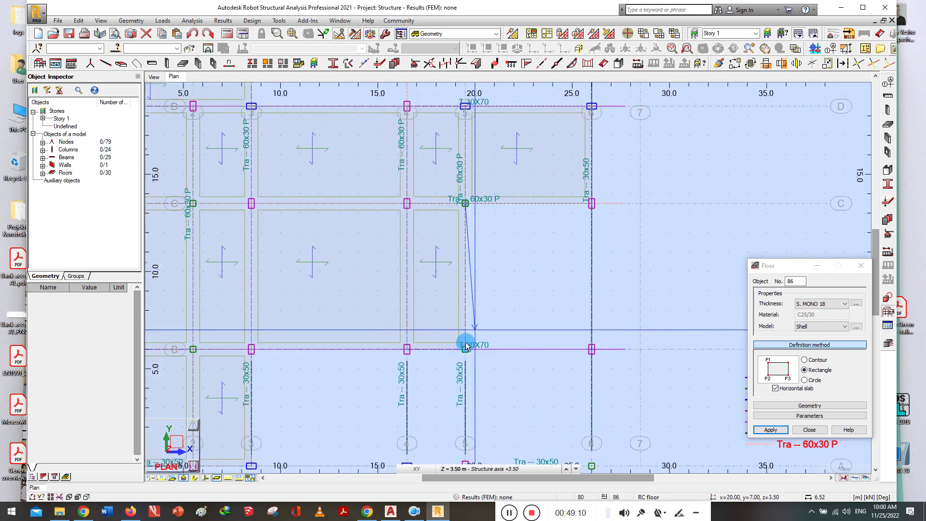
pyautogui.click(593, 348)
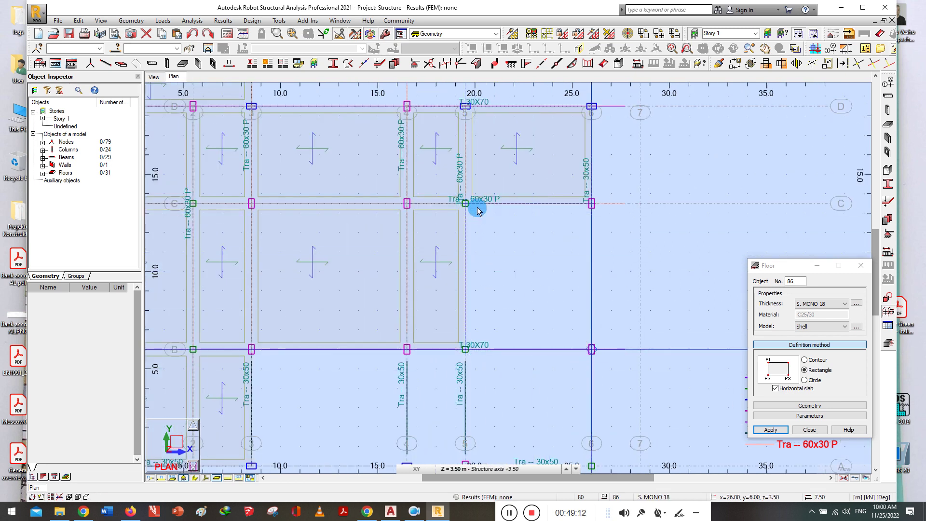
pyautogui.scroll(-2, 476, 207)
pyautogui.scroll(2, 434, 332)
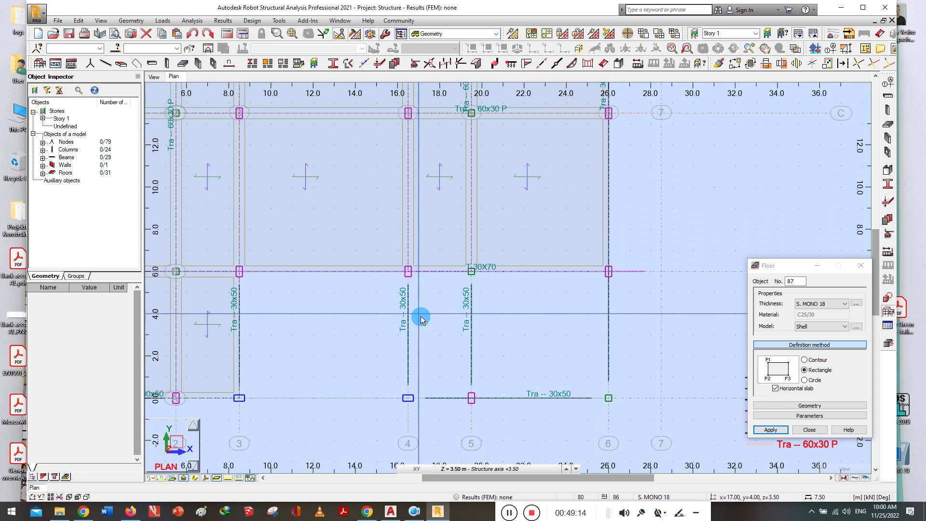
pyautogui.click(407, 273)
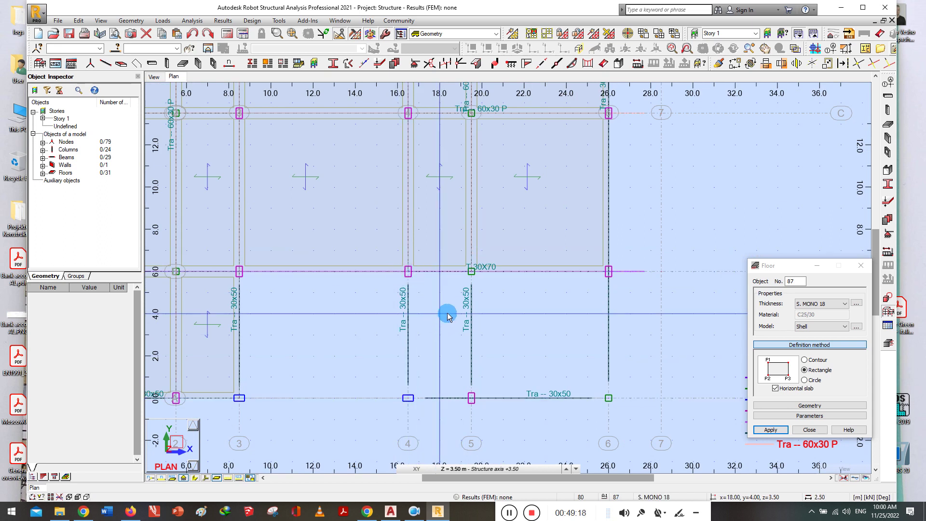
pyautogui.click(472, 397)
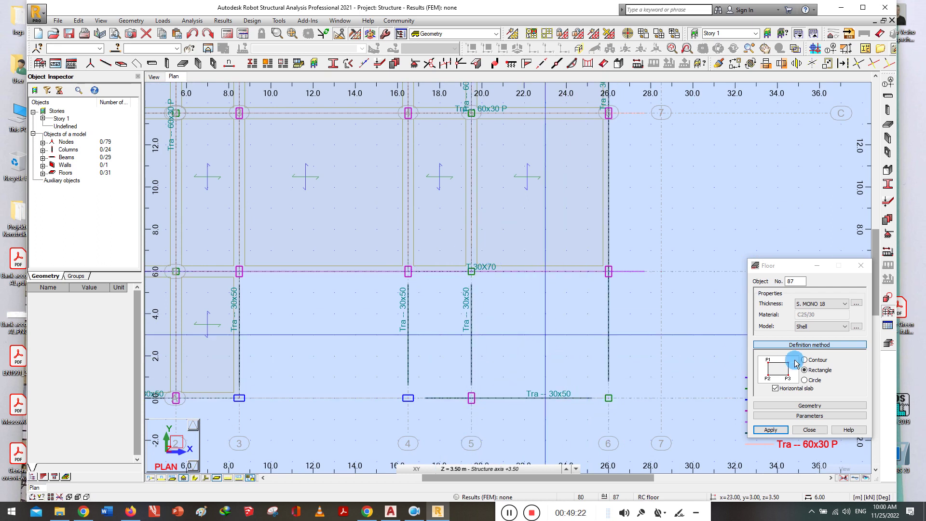
pyautogui.click(796, 431)
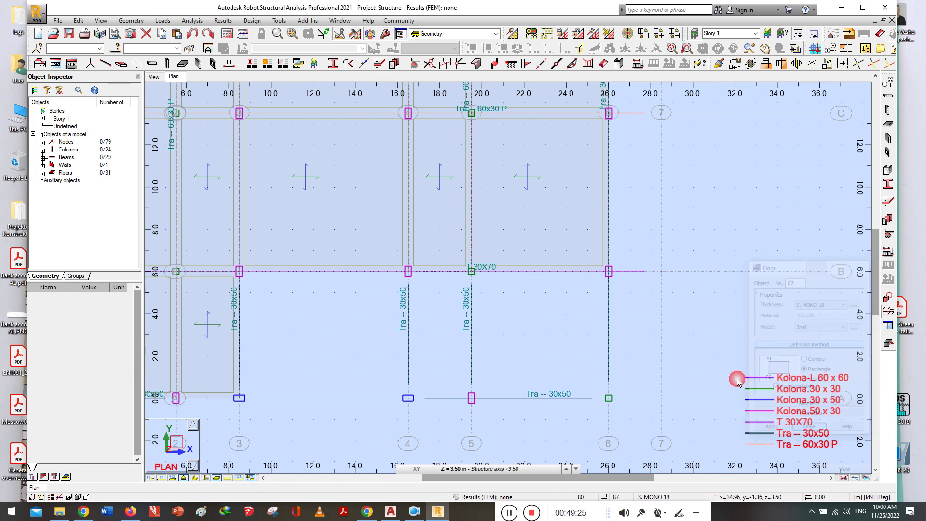
# Add rectangular floors at +3.50 m in row A–B for bays 5–6 and 6–7
pyautogui.click(888, 124)
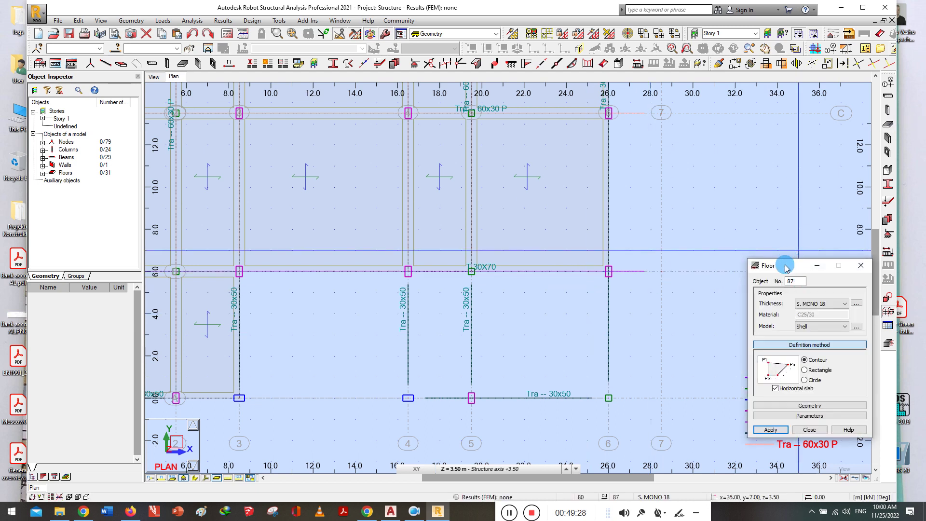
pyautogui.moveTo(787, 268); pyautogui.dragTo(748, 211)
pyautogui.click(765, 313)
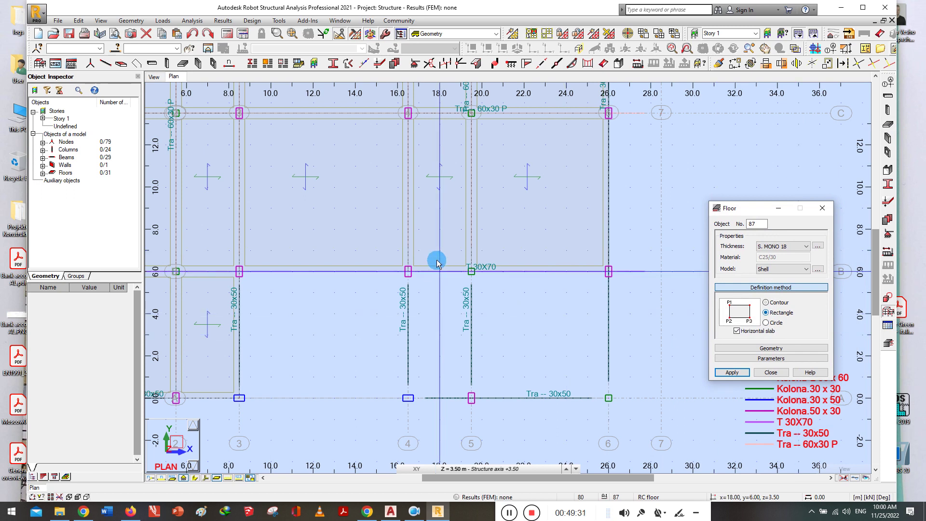
pyautogui.click(471, 273)
pyautogui.click(471, 397)
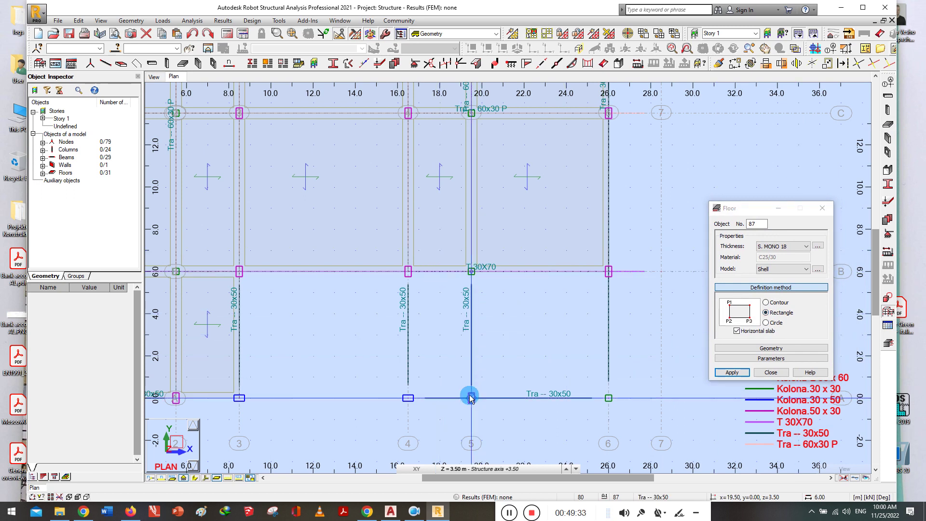
pyautogui.click(609, 400)
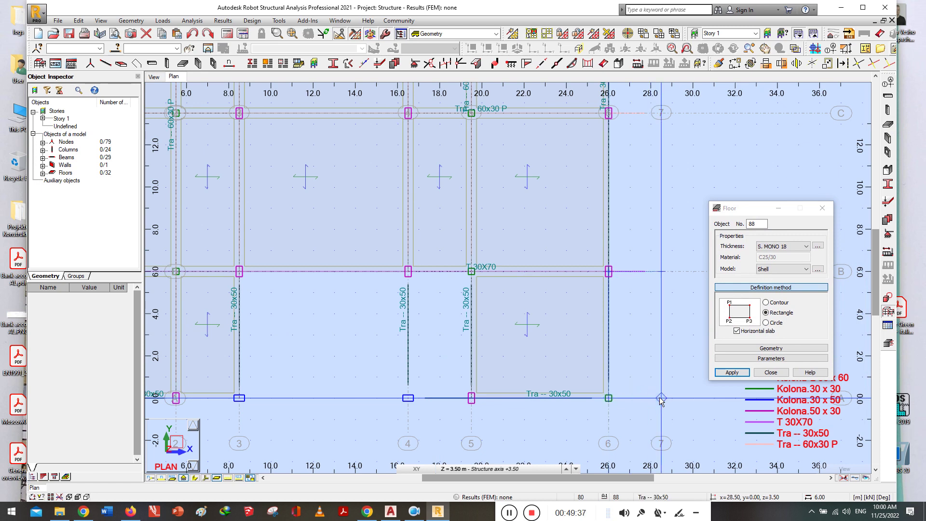
pyautogui.click(761, 372)
# Add rectangular floors at +3.50 m in row D–E from axis 4 to axis 7 and in row C–D between axes 6 and 7
pyautogui.scroll(-4, 703, 313)
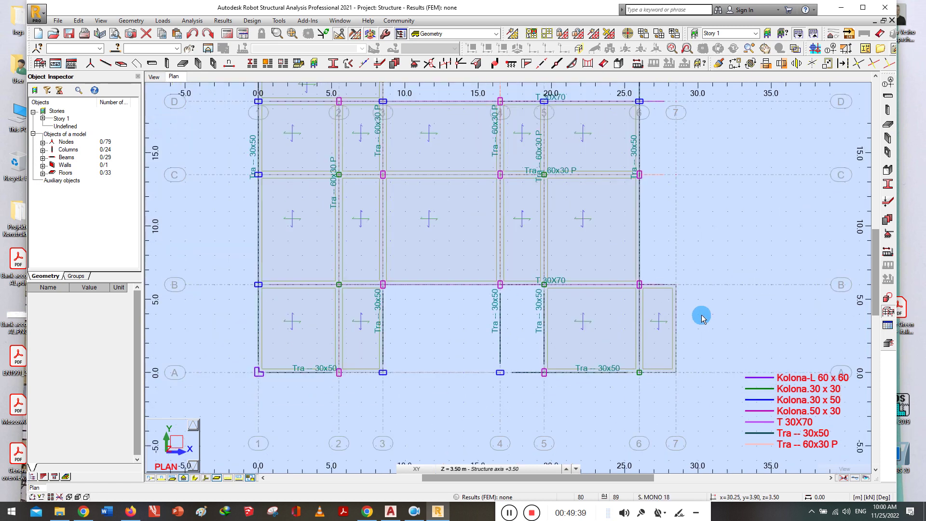
pyautogui.scroll(3, 734, 212)
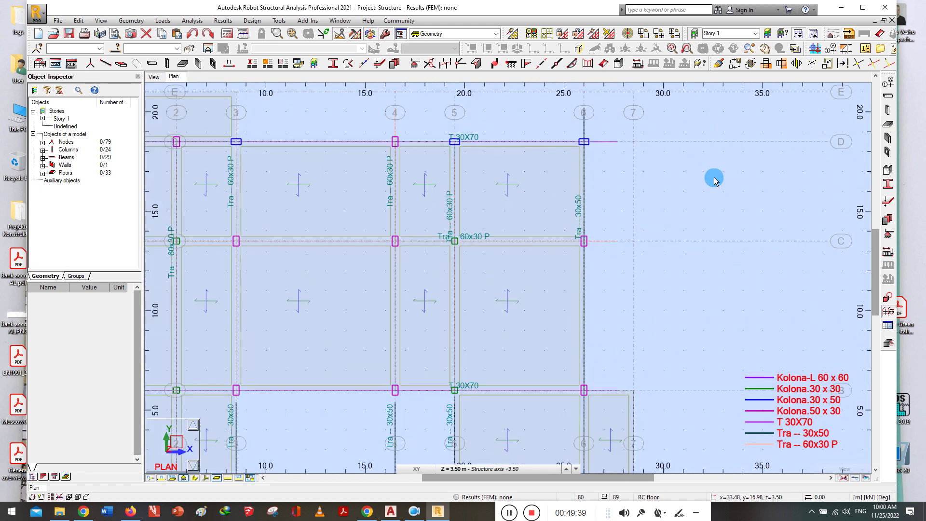
pyautogui.click(887, 124)
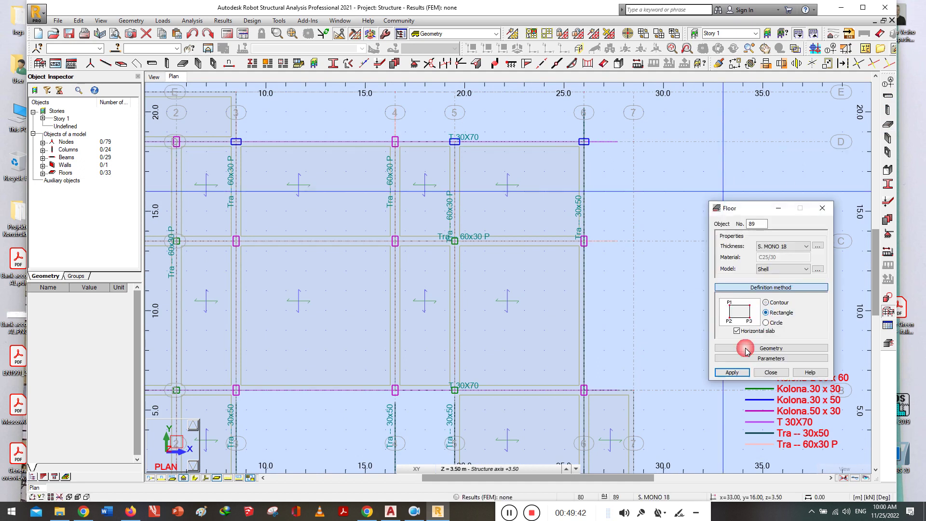
pyautogui.click(399, 121)
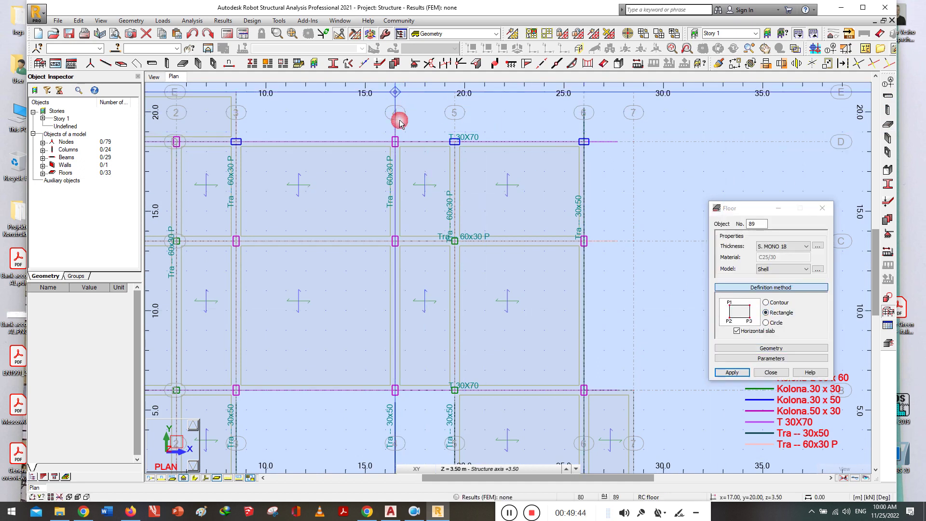
pyautogui.click(584, 142)
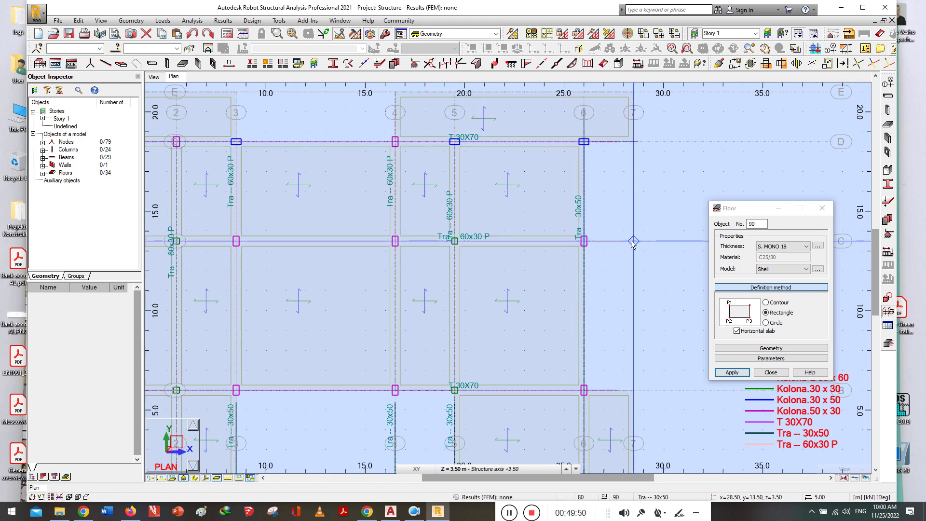
pyautogui.click(770, 372)
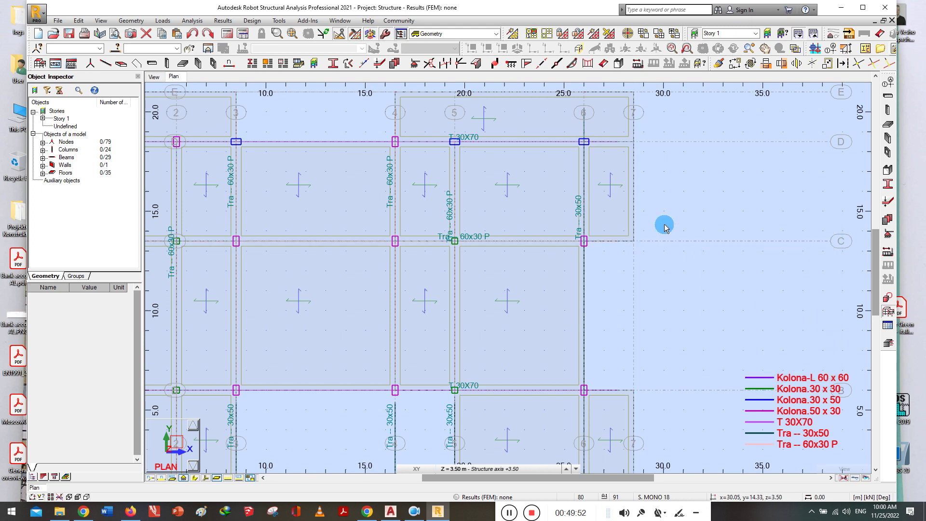
# Select the S. TV 37 floor thickness and modify its definition to use a pink color
pyautogui.scroll(-2, 664, 225)
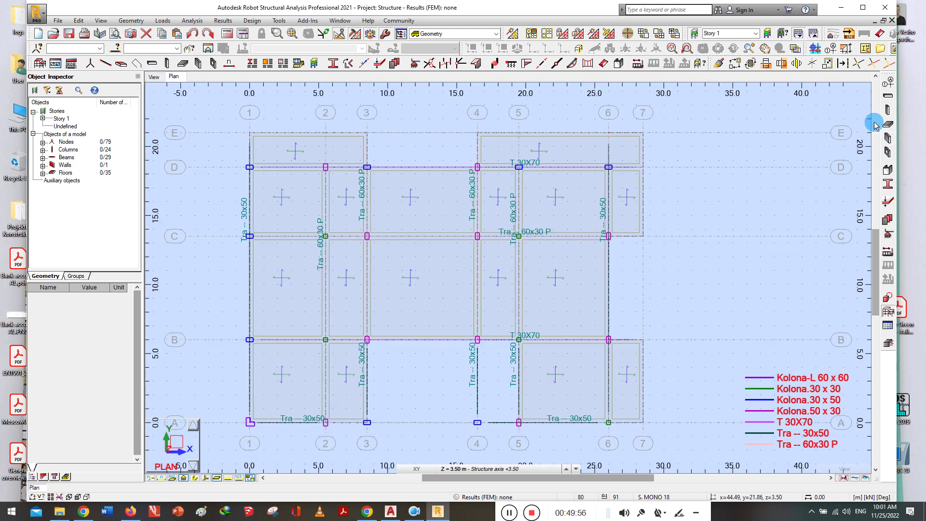
pyautogui.click(791, 247)
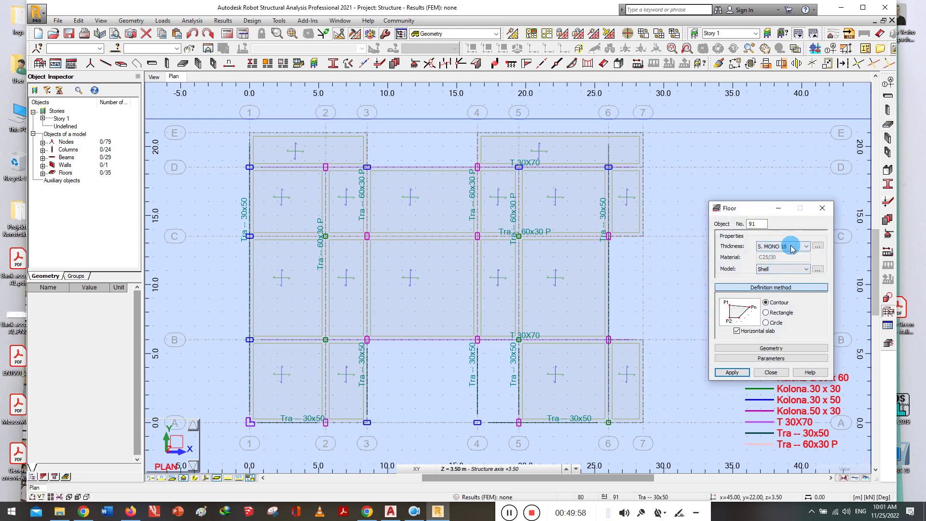
pyautogui.click(807, 247)
pyautogui.click(779, 329)
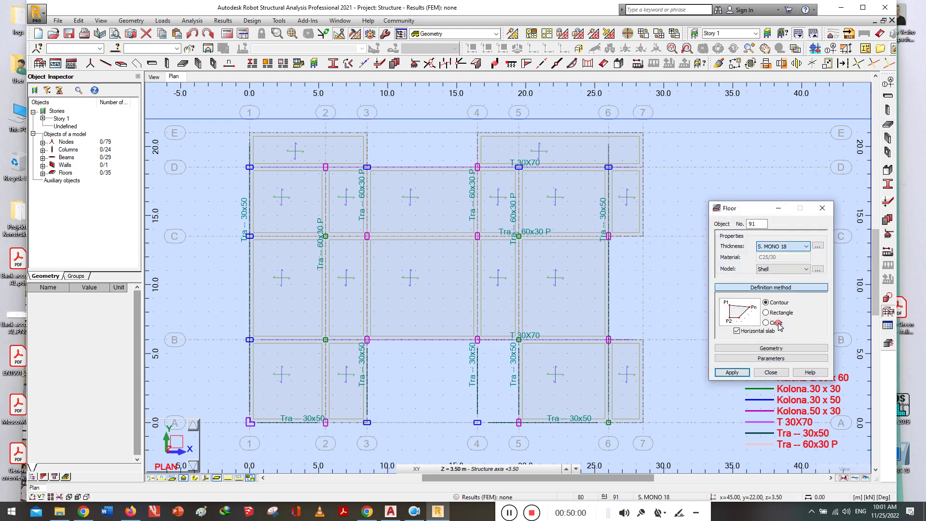
pyautogui.click(819, 245)
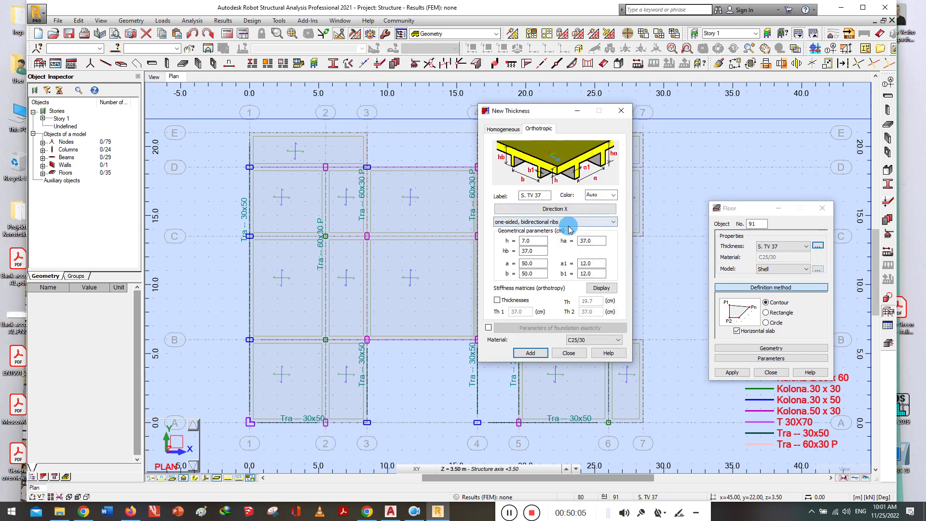
pyautogui.click(613, 194)
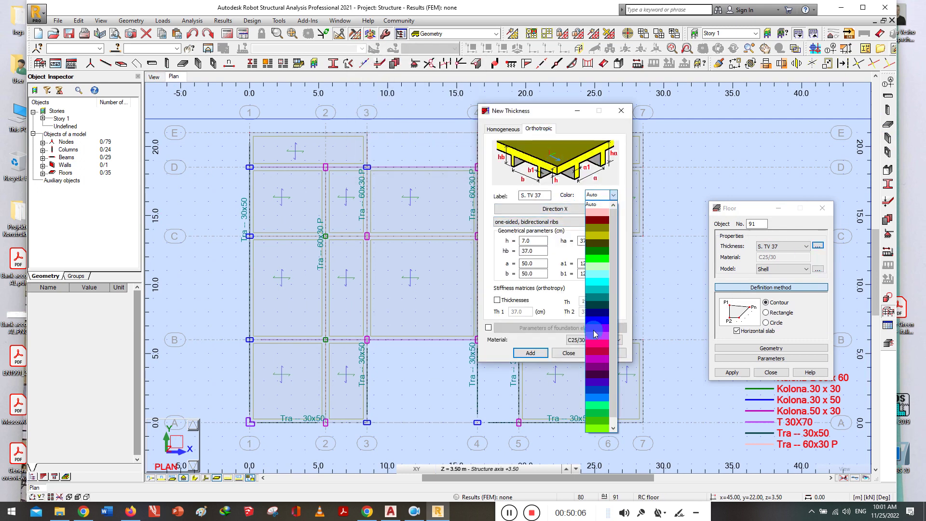
pyautogui.click(596, 345)
pyautogui.click(531, 353)
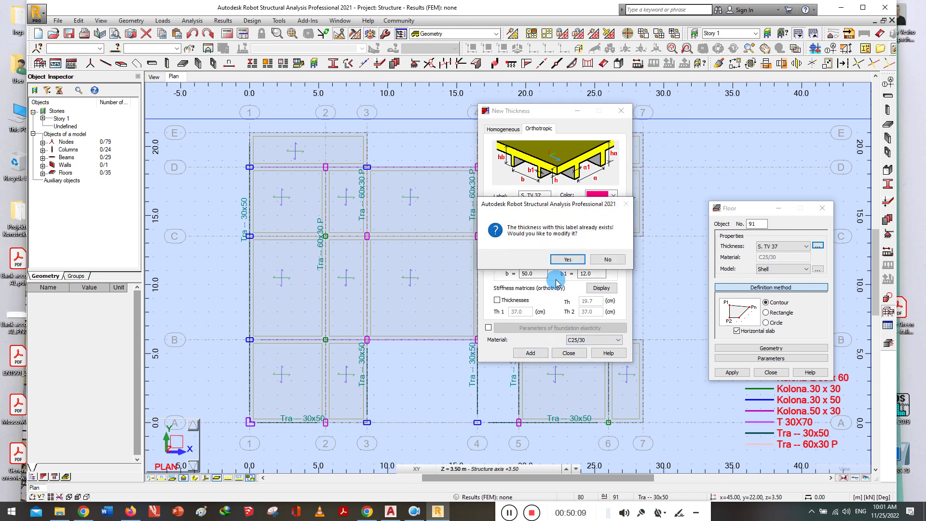
pyautogui.click(567, 260)
pyautogui.click(568, 354)
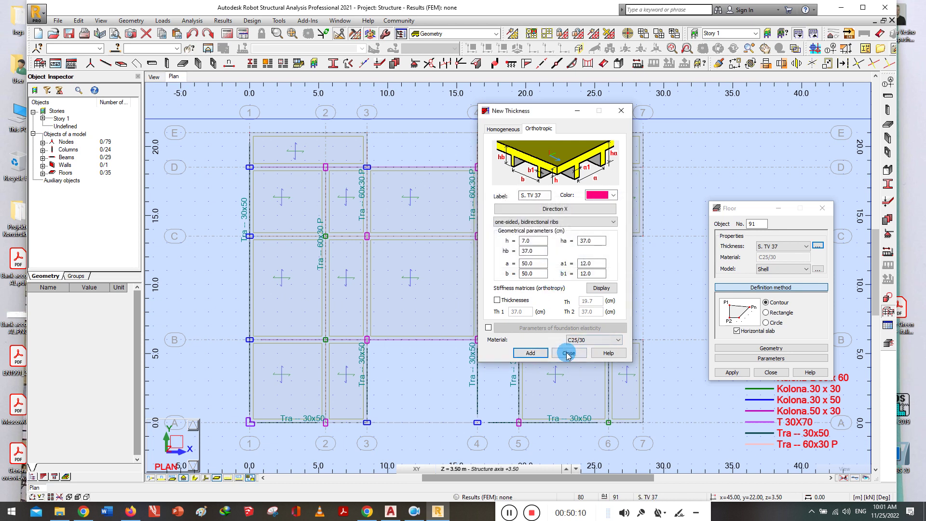
pyautogui.click(770, 372)
# Switch to the 3D view and open the display attributes for marking the model with colors
pyautogui.click(161, 78)
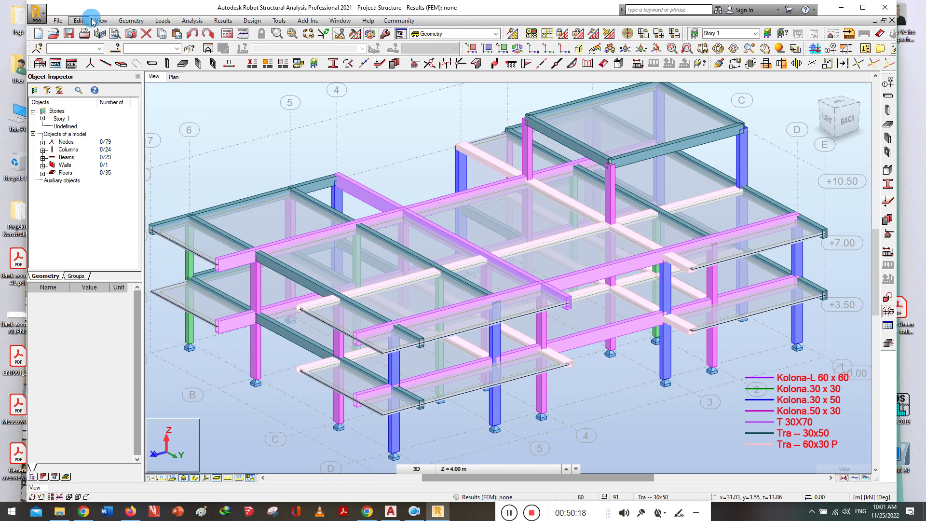
pyautogui.click(76, 21)
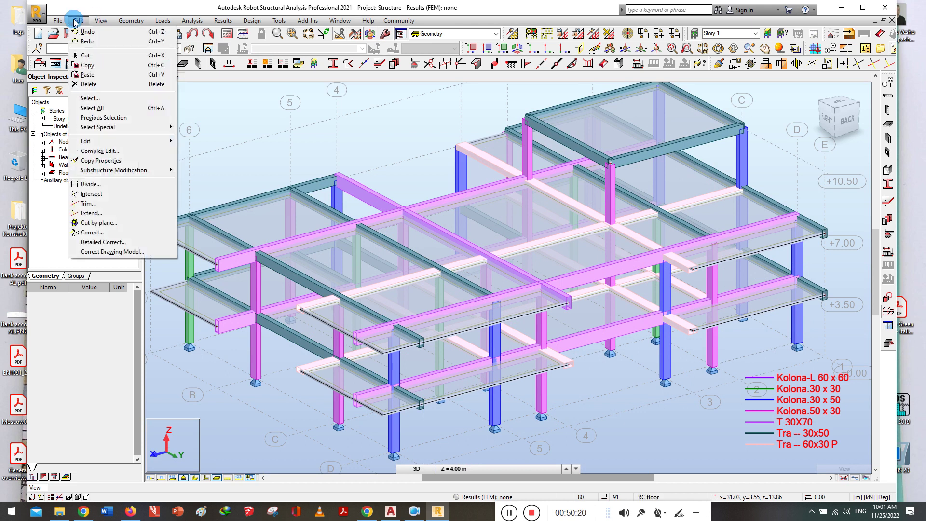
pyautogui.moveTo(100, 20)
pyautogui.click(119, 131)
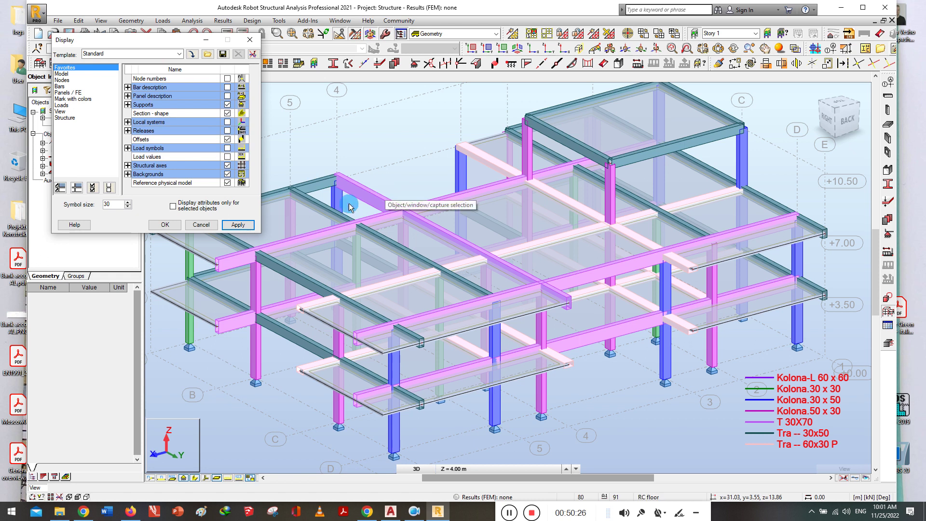
pyautogui.click(71, 99)
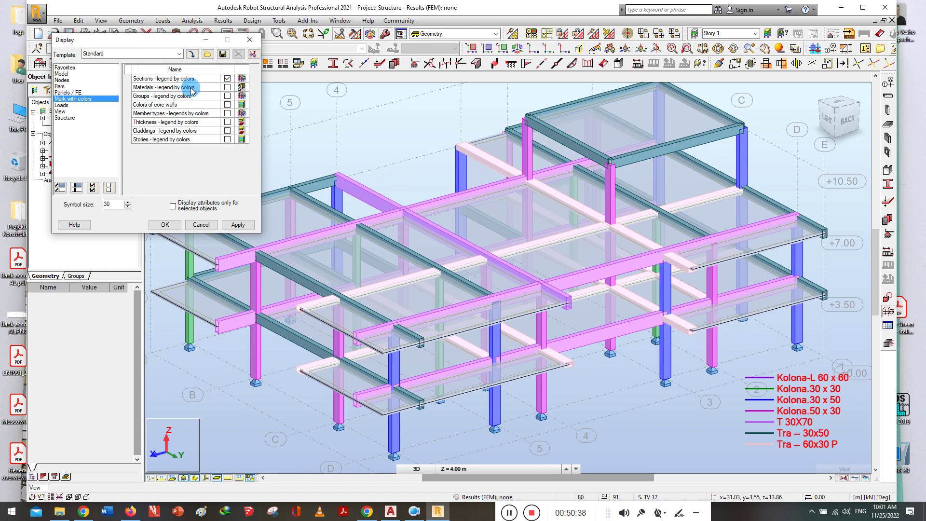
# Try the groups color legend in place of the sections legend, and restore the sections legend
pyautogui.click(227, 95)
pyautogui.click(227, 79)
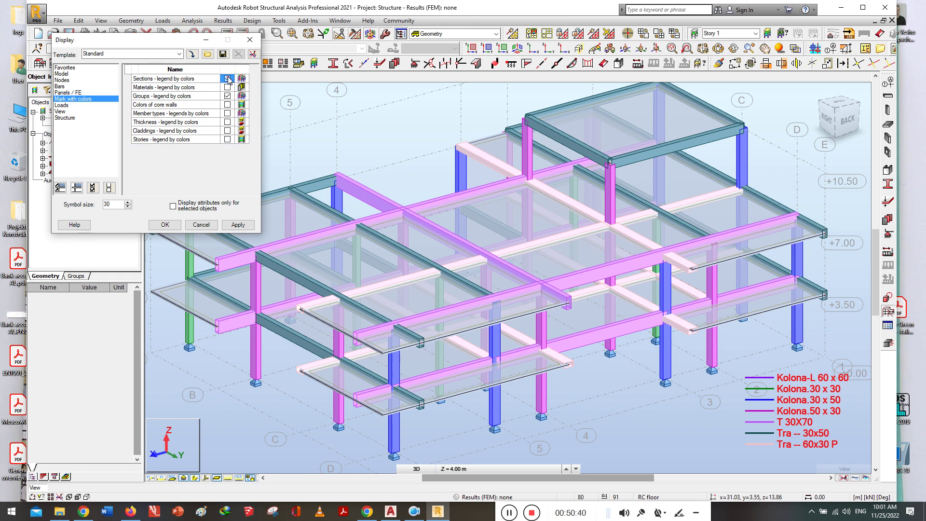
pyautogui.click(236, 226)
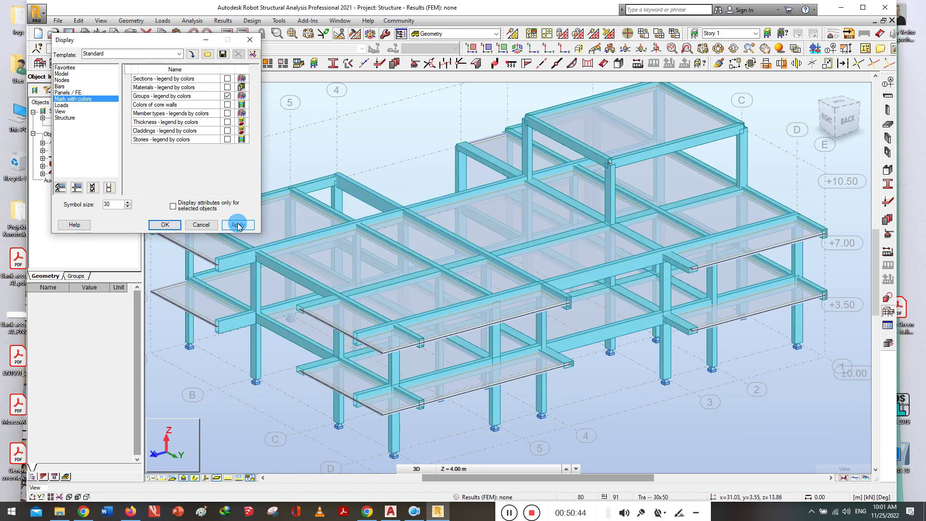
pyautogui.click(227, 79)
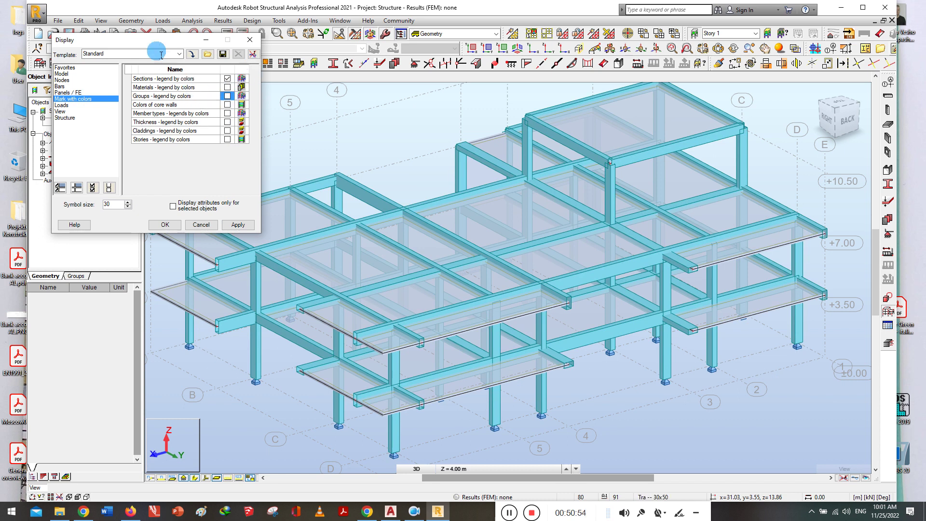
pyautogui.click(239, 225)
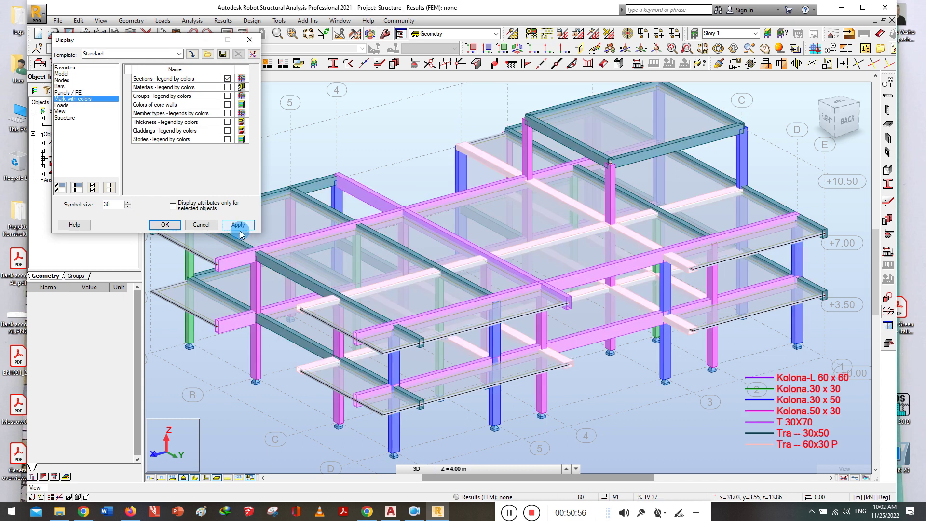
# Enable the thickness legend by colors alongside the sections legend and view the colored slabs from the front
pyautogui.click(272, 175)
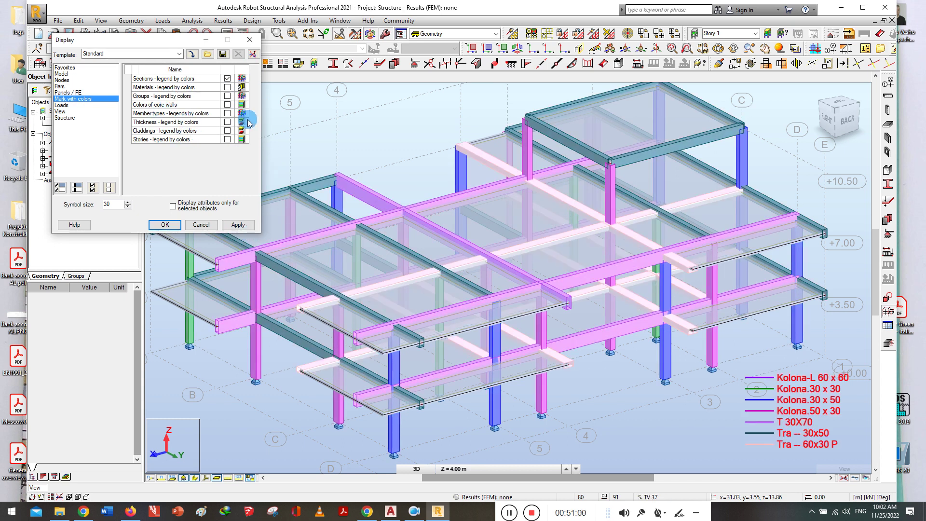
pyautogui.click(227, 121)
pyautogui.click(237, 225)
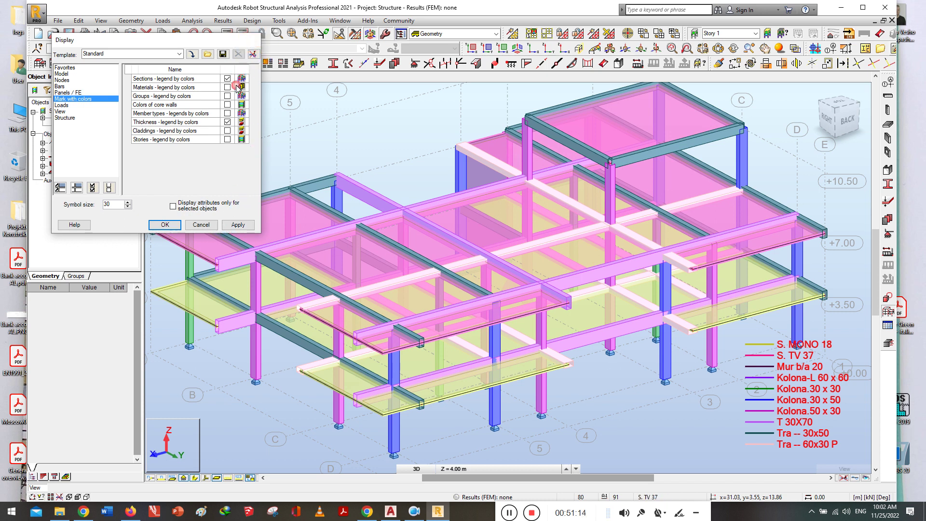
pyautogui.click(251, 44)
pyautogui.scroll(-2, 444, 299)
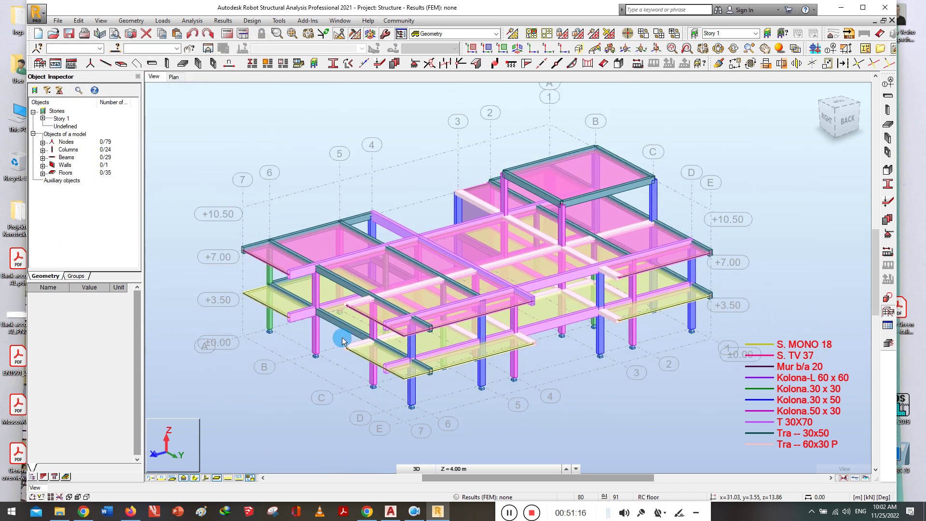
pyautogui.keyDown('shift'); pyautogui.moveTo(268, 381); pyautogui.dragTo(357, 376, button='middle'); pyautogui.keyUp('shift')
pyautogui.moveTo(495, 394); pyautogui.dragTo(469, 399, button='middle')
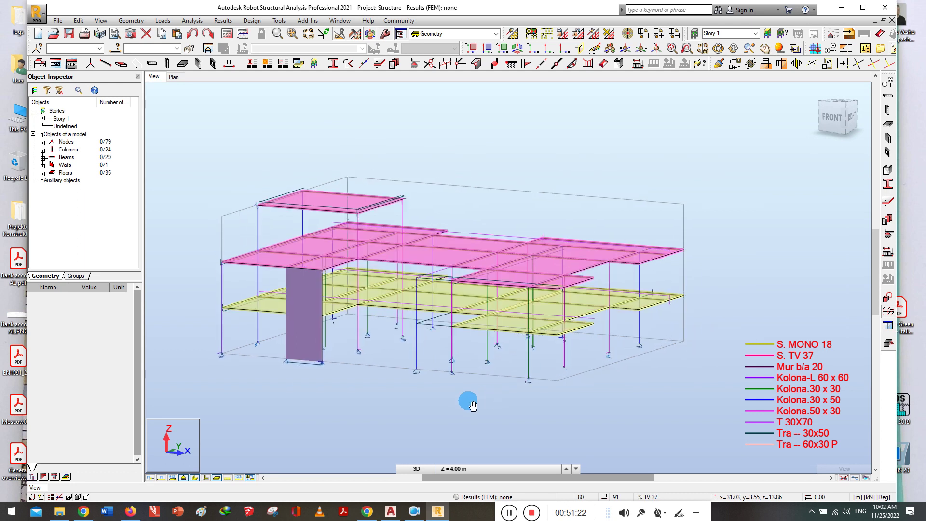
# In the structural axis definition, set the Z axes to value numbering and add a level 1.75 m above ±0.00
pyautogui.scroll(3, 400, 322)
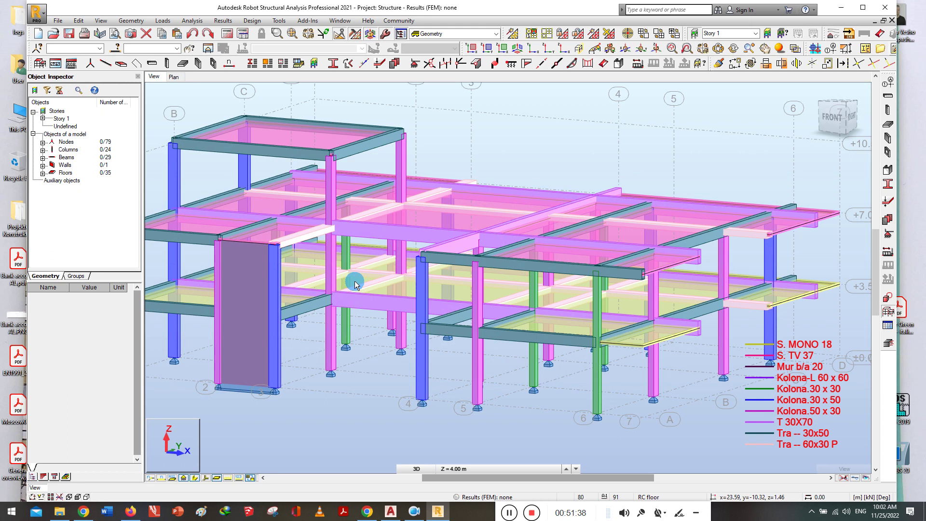
pyautogui.click(889, 83)
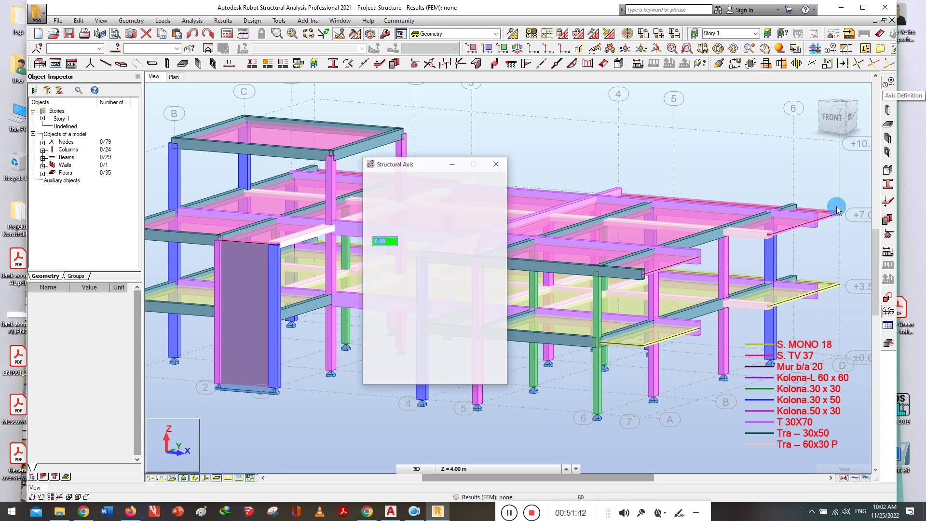
pyautogui.moveTo(394, 166); pyautogui.dragTo(481, 152)
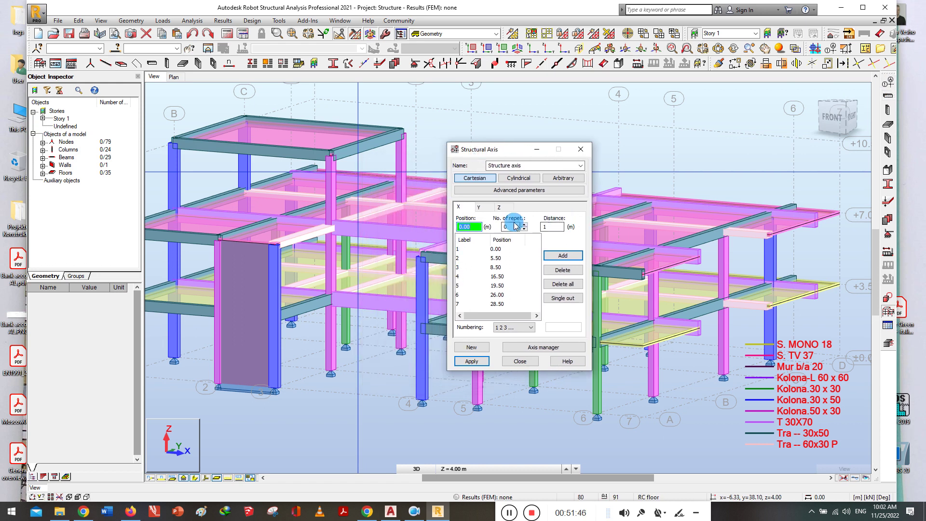
pyautogui.click(507, 209)
pyautogui.click(502, 327)
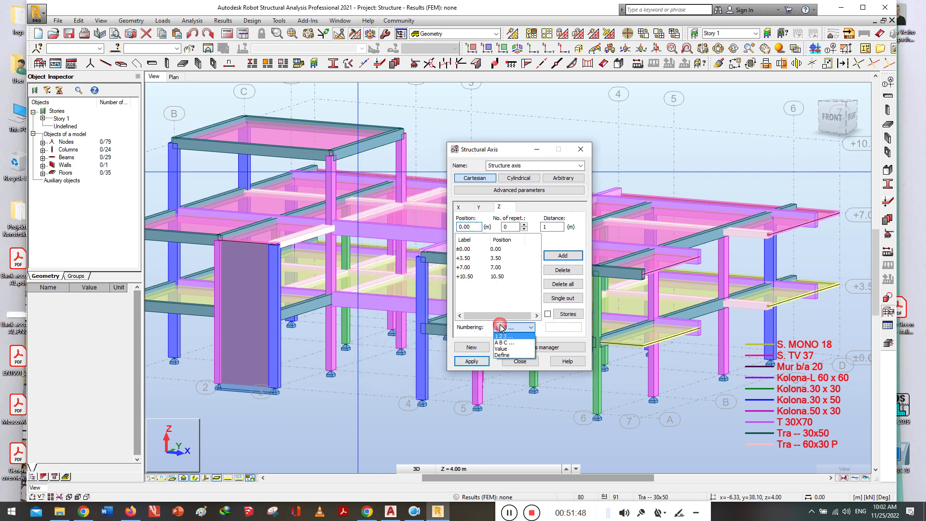
pyautogui.click(501, 349)
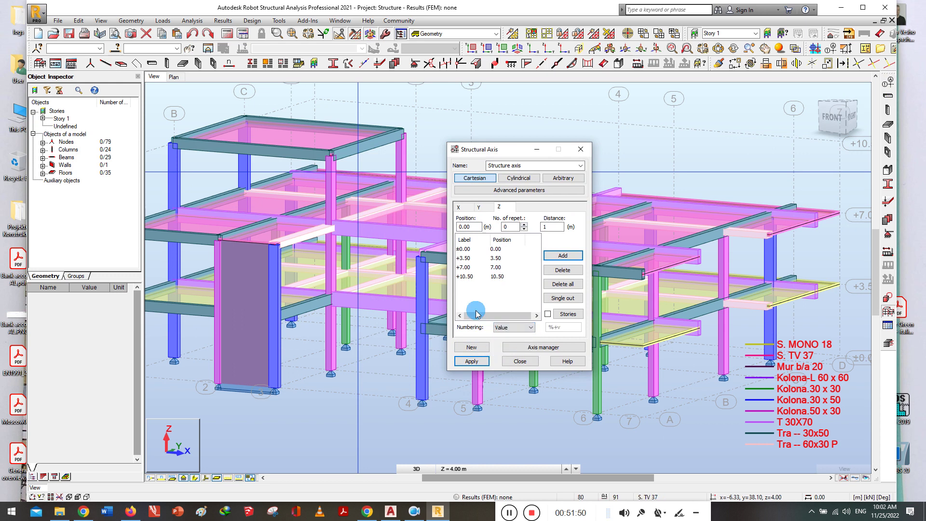
pyautogui.click(469, 249)
pyautogui.click(525, 226)
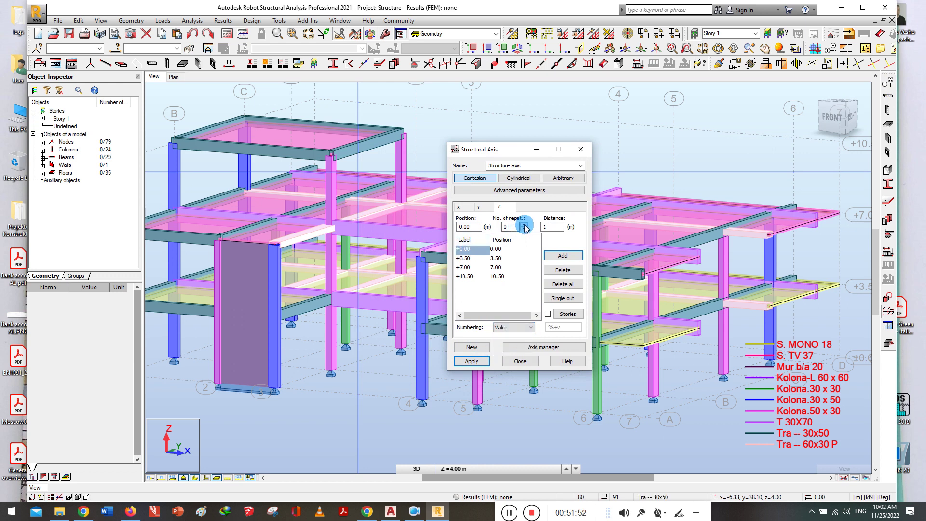
pyautogui.click(462, 260)
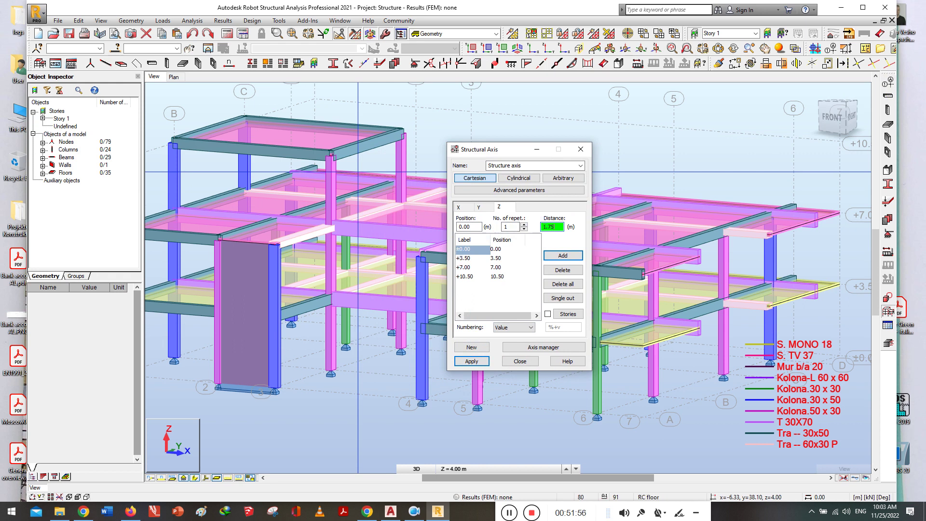
pyautogui.click(563, 255)
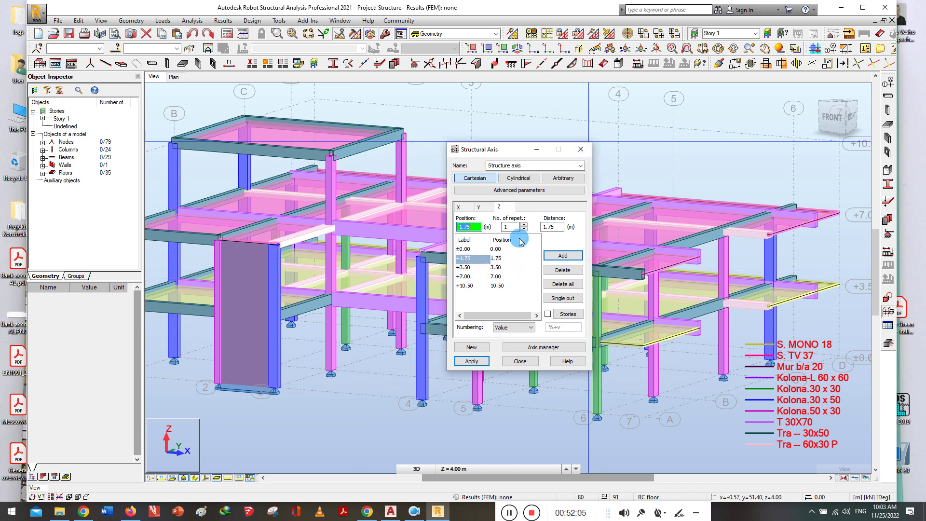
# Add another Z axis level 1.75 m above +3.50 and apply the structural axis changes
pyautogui.click(467, 267)
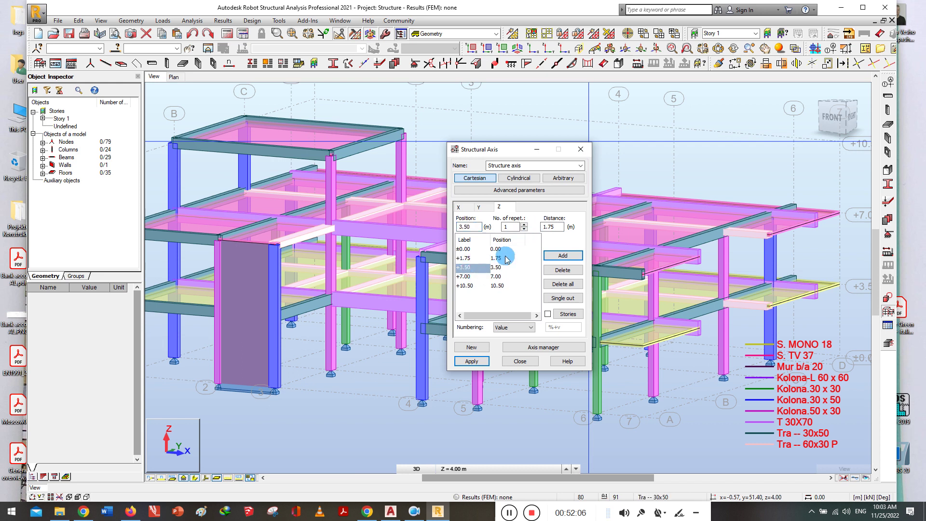
pyautogui.click(563, 255)
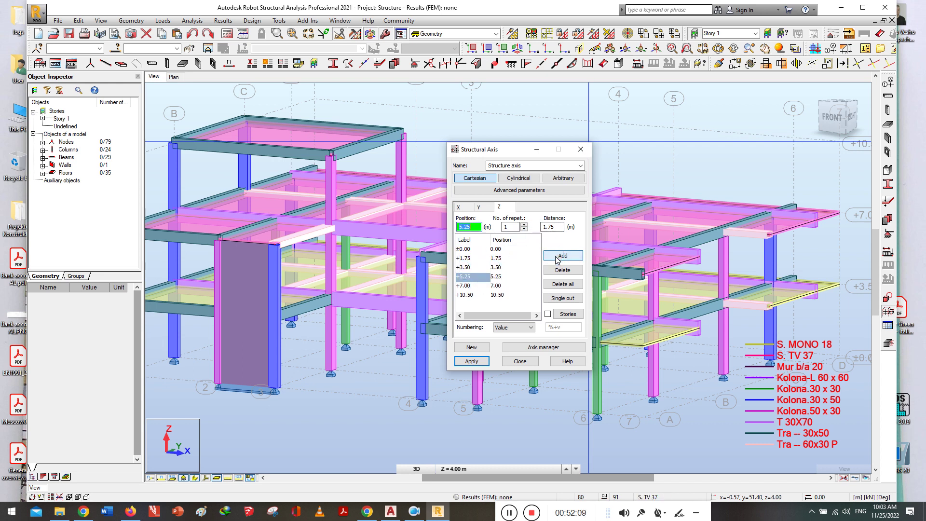
pyautogui.click(472, 362)
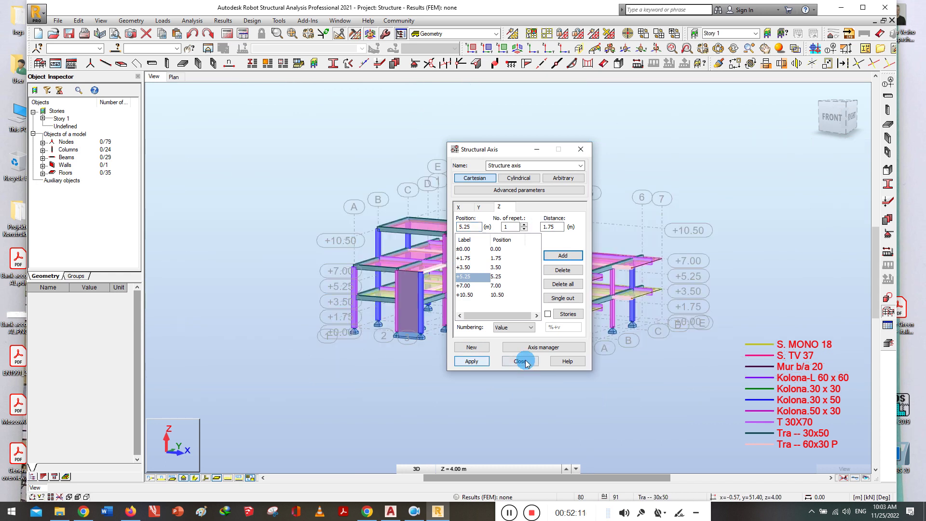
pyautogui.click(520, 361)
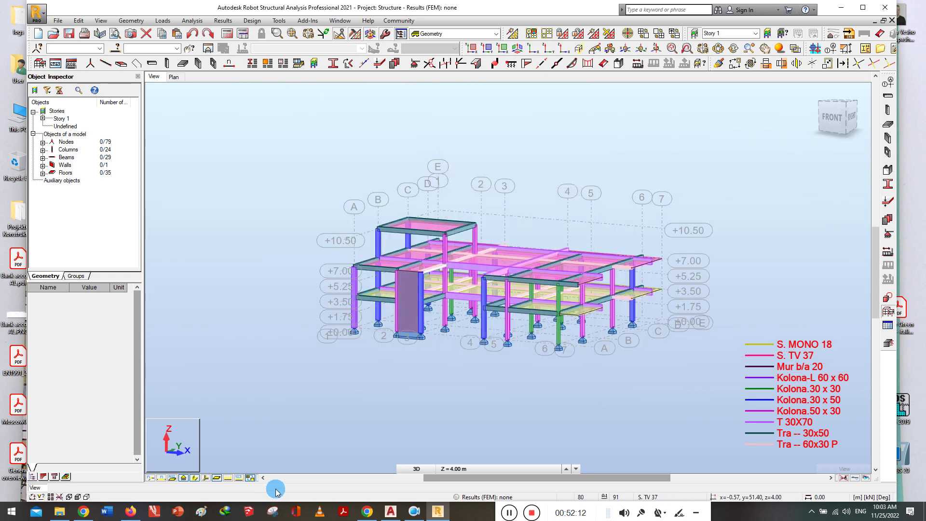
# Check the new levels in YZ sections through the structural axes down to axis 1, and return to the 3D view
pyautogui.click(418, 469)
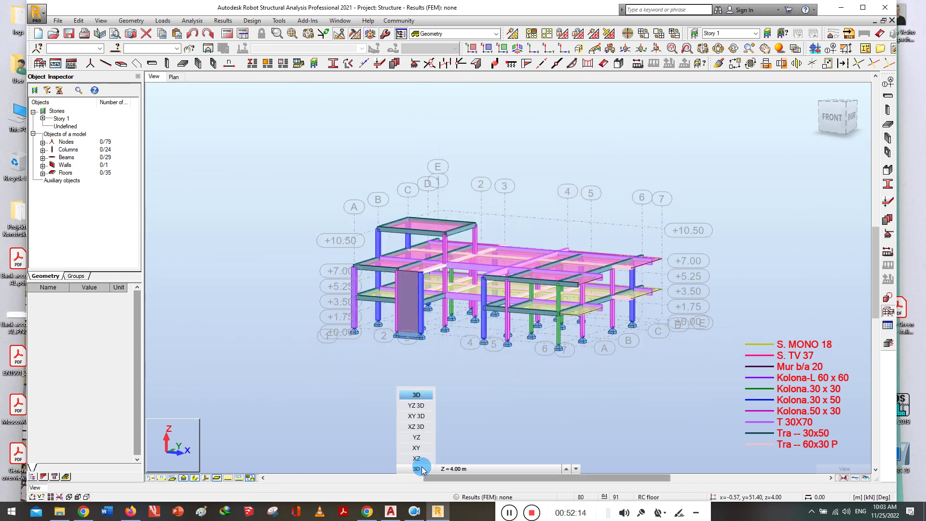
pyautogui.click(418, 438)
pyautogui.click(572, 470)
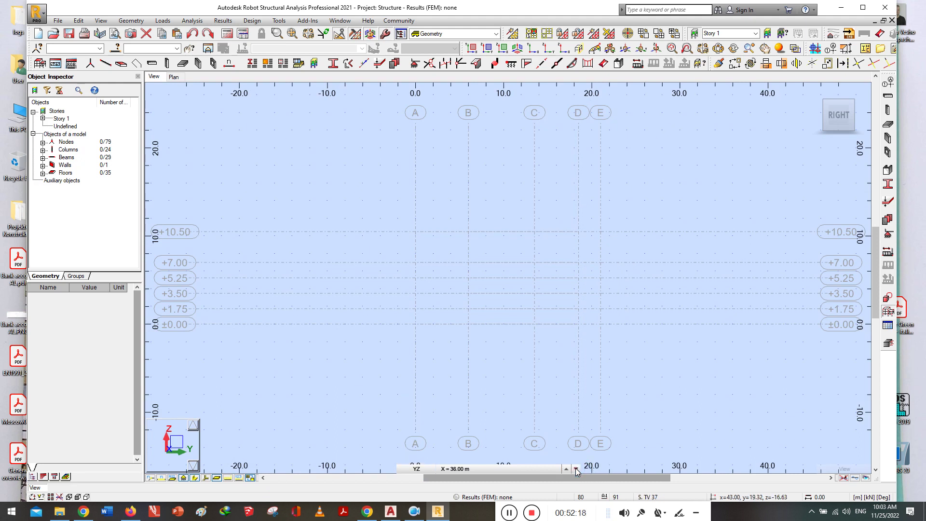
pyautogui.click(576, 469)
pyautogui.click(576, 470)
pyautogui.click(575, 469)
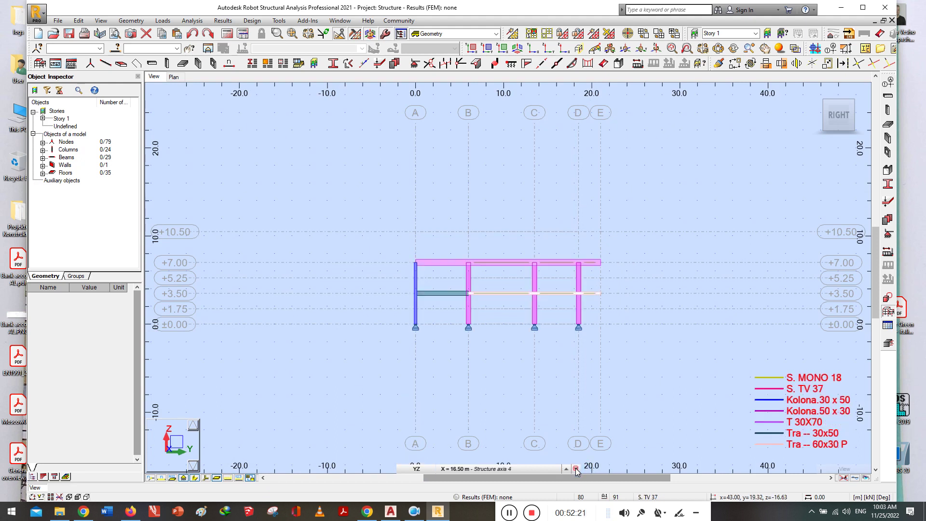
pyautogui.click(575, 470)
pyautogui.click(576, 469)
pyautogui.scroll(3, 510, 297)
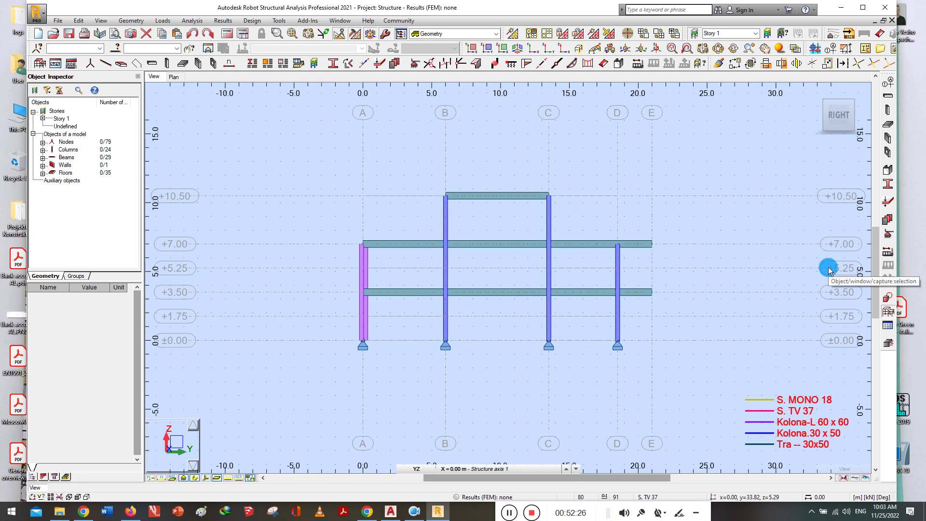
pyautogui.click(416, 469)
pyautogui.click(416, 395)
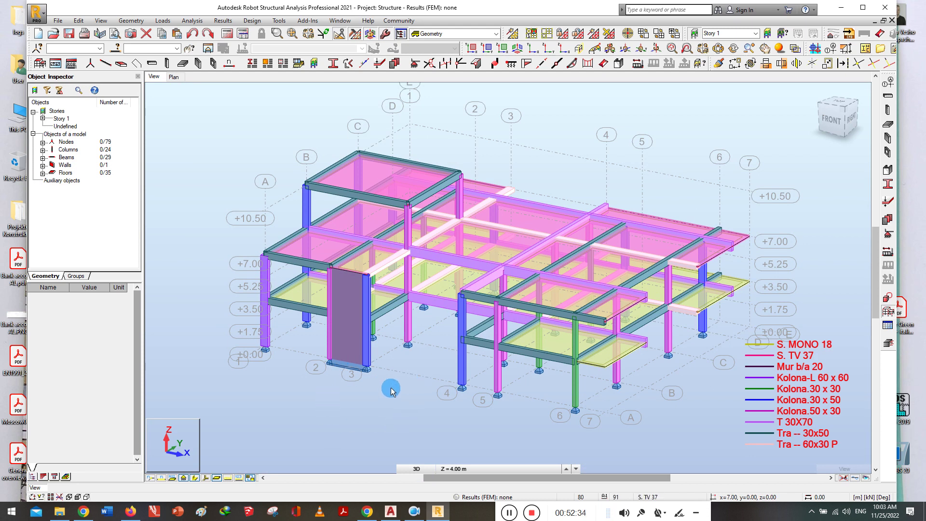
# On the plan at level +1.75, add an RC beam with section Tra -- 30x40 R along axis A between axes 4 and 5
pyautogui.click(172, 77)
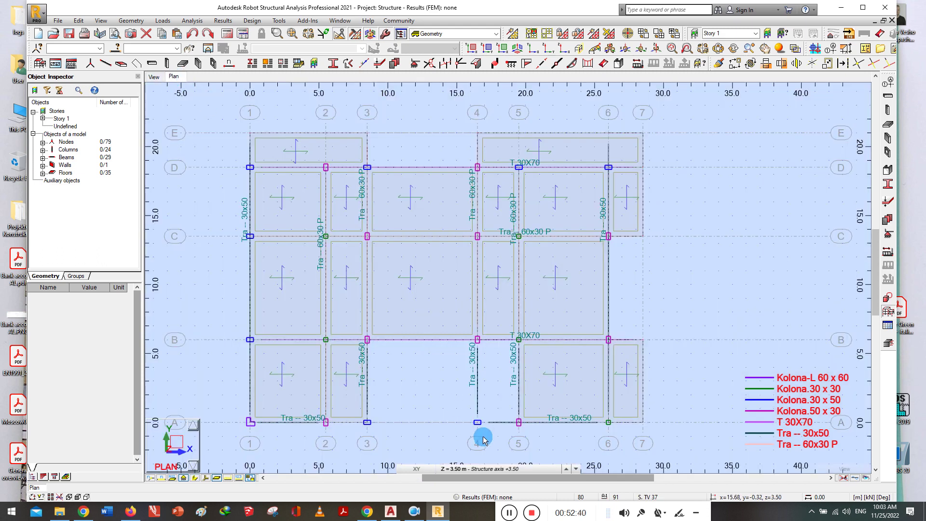
pyautogui.click(575, 469)
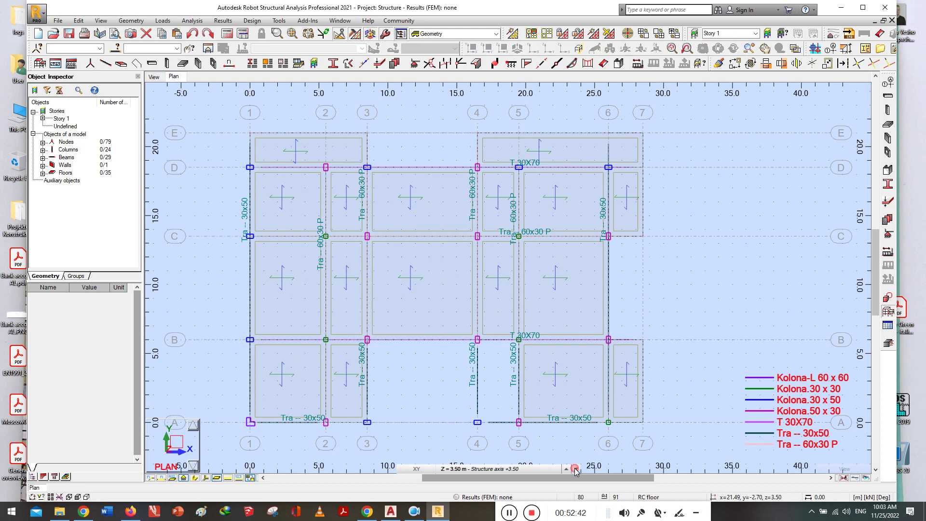
pyautogui.click(575, 469)
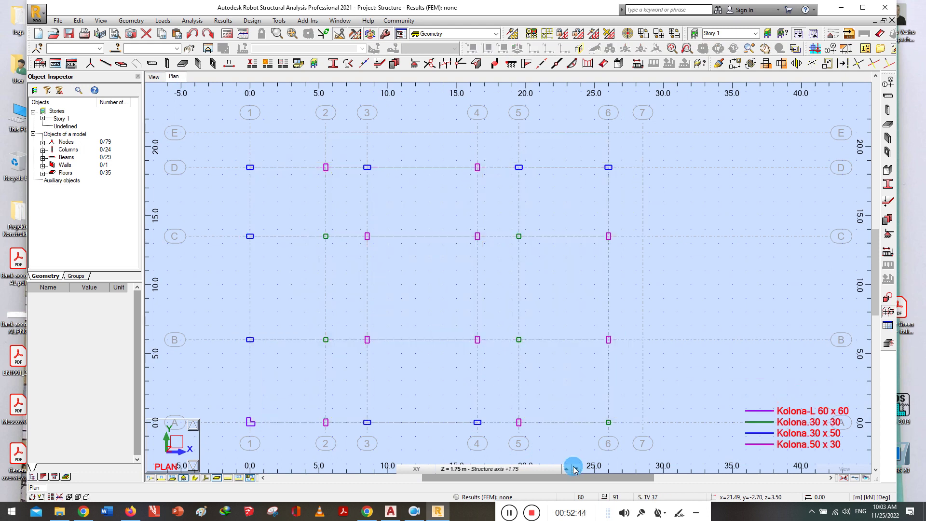
pyautogui.scroll(5, 501, 433)
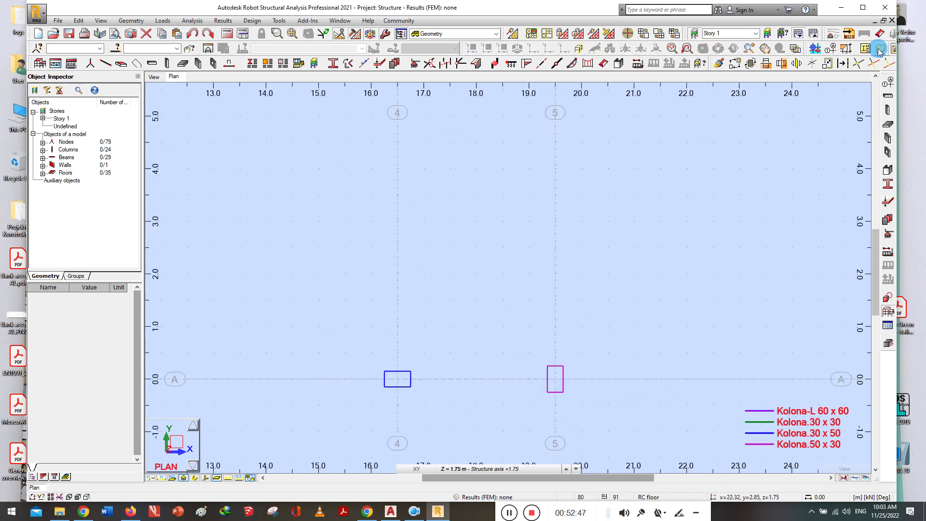
pyautogui.click(888, 97)
pyautogui.click(792, 273)
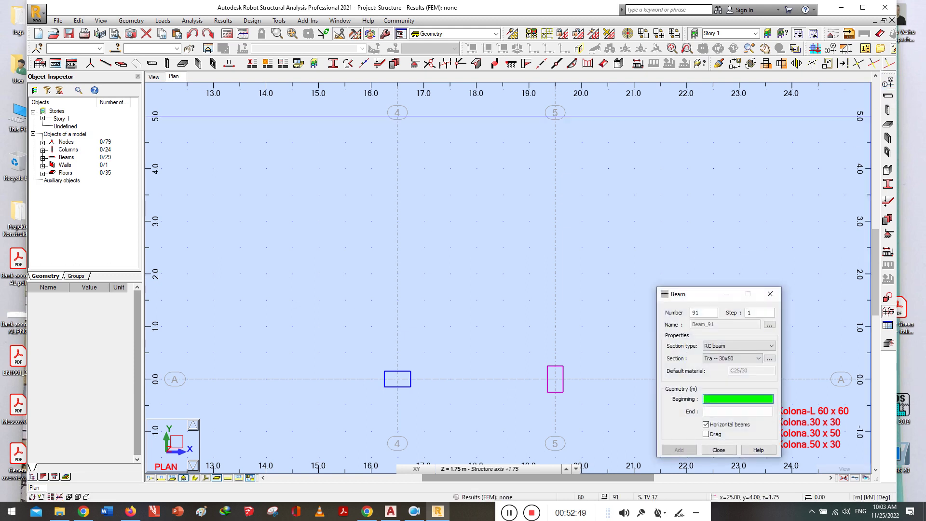
pyautogui.click(738, 358)
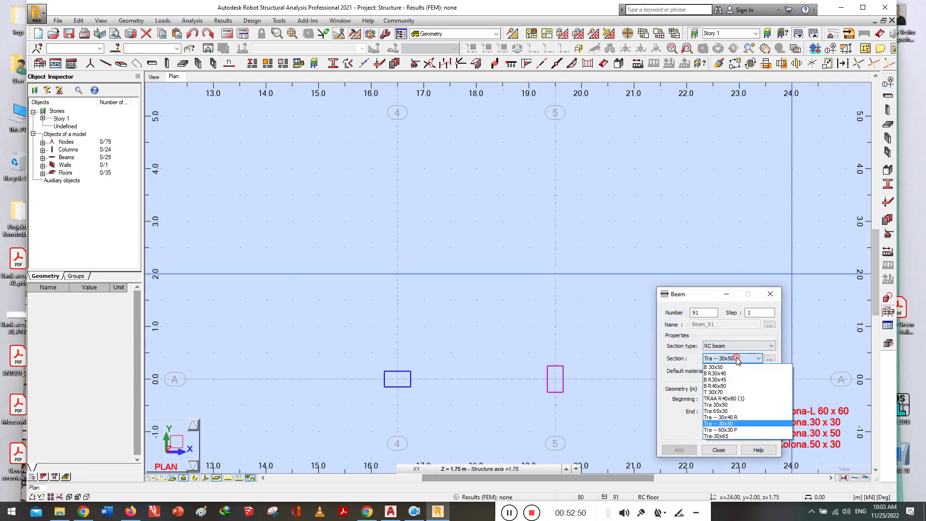
pyautogui.click(728, 417)
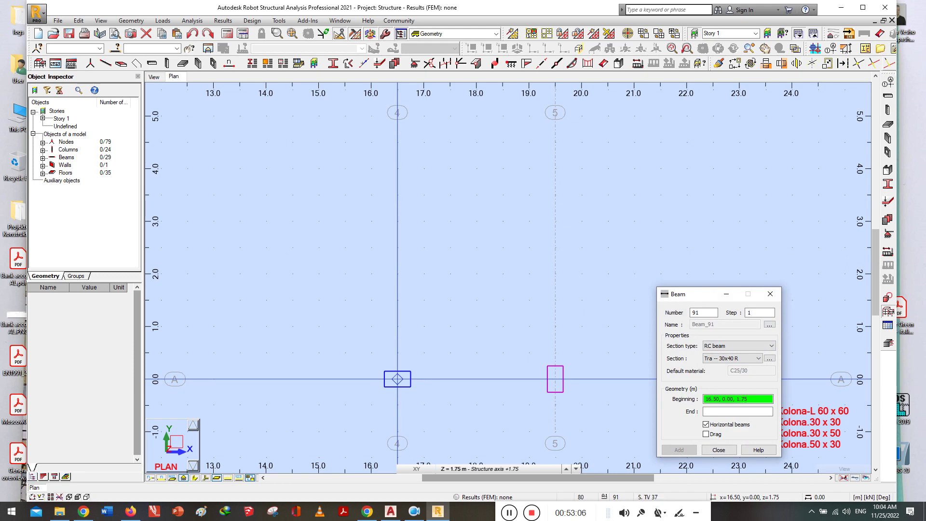
pyautogui.click(397, 378)
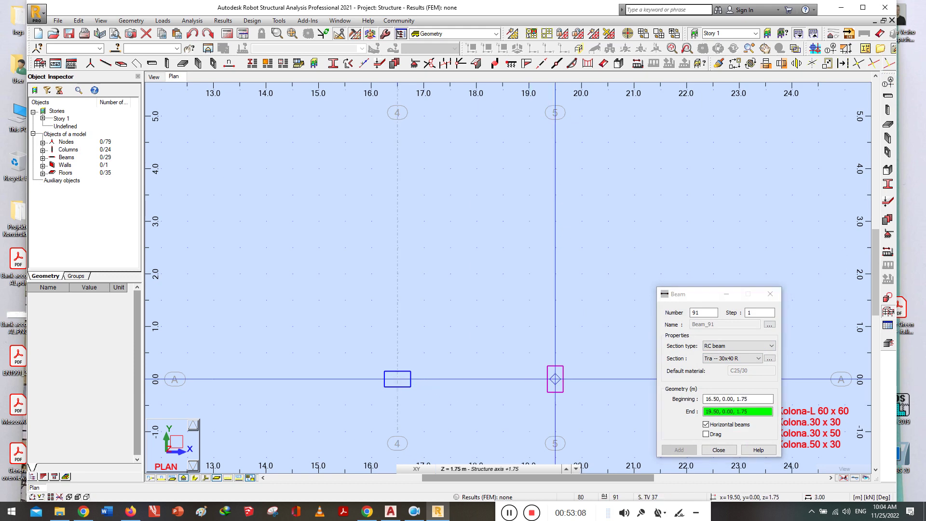
pyautogui.click(555, 378)
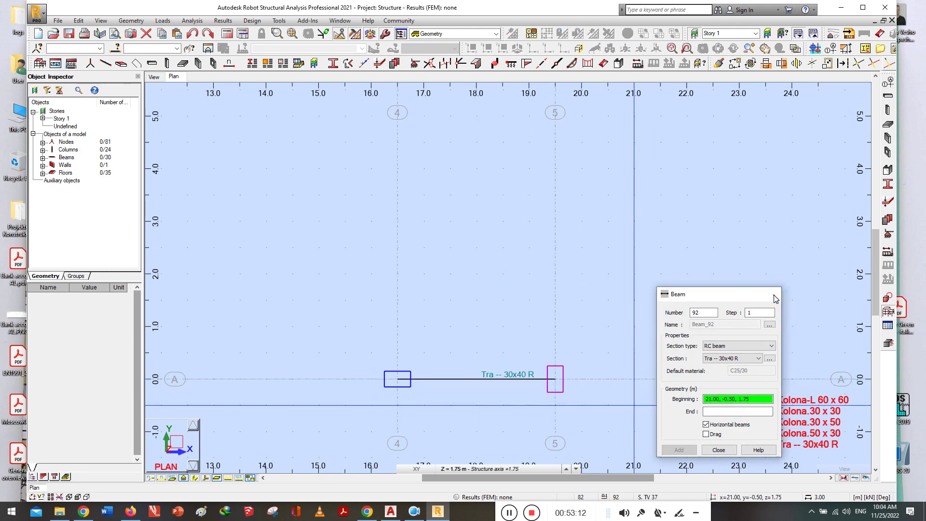
pyautogui.click(770, 294)
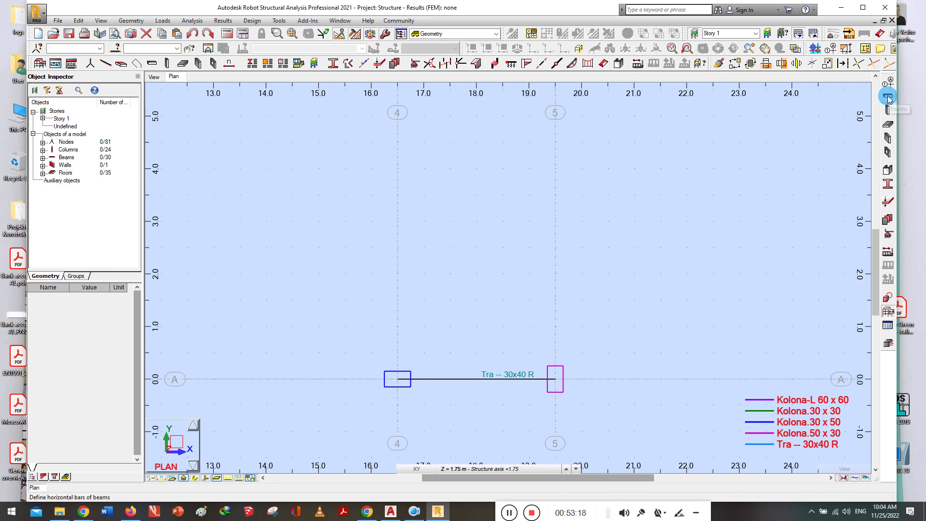
# Add a rectangular S. MONO 18 floor on level +1.75 from axis 4 to axis 5, extending 1.00 m from axis A toward axis B
pyautogui.click(887, 125)
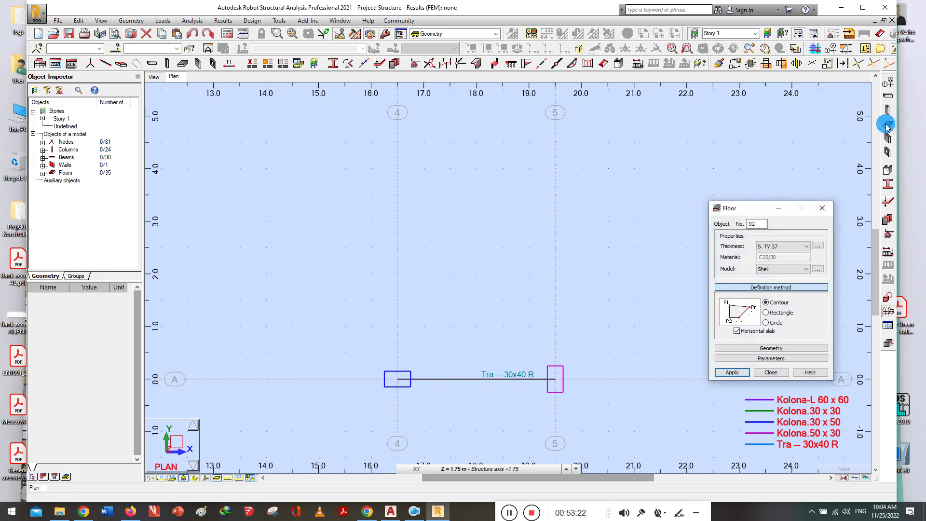
pyautogui.click(782, 246)
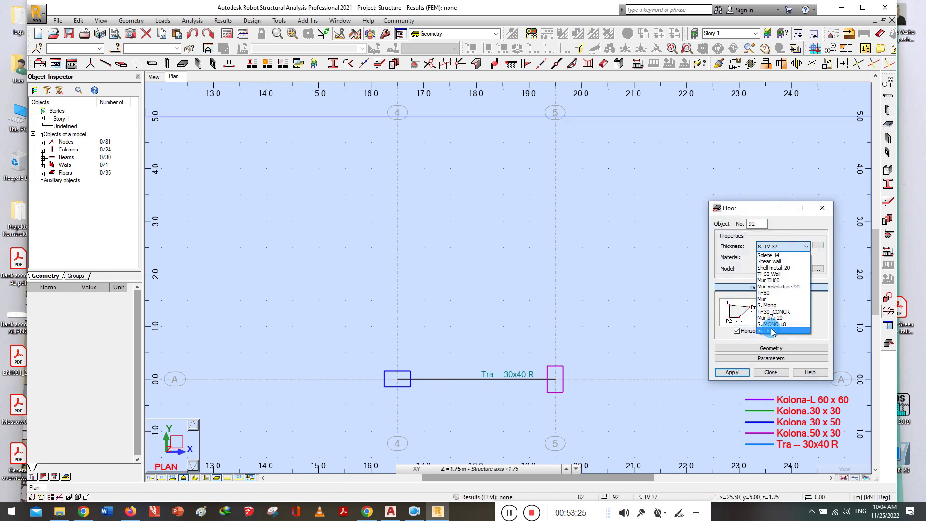
pyautogui.click(771, 324)
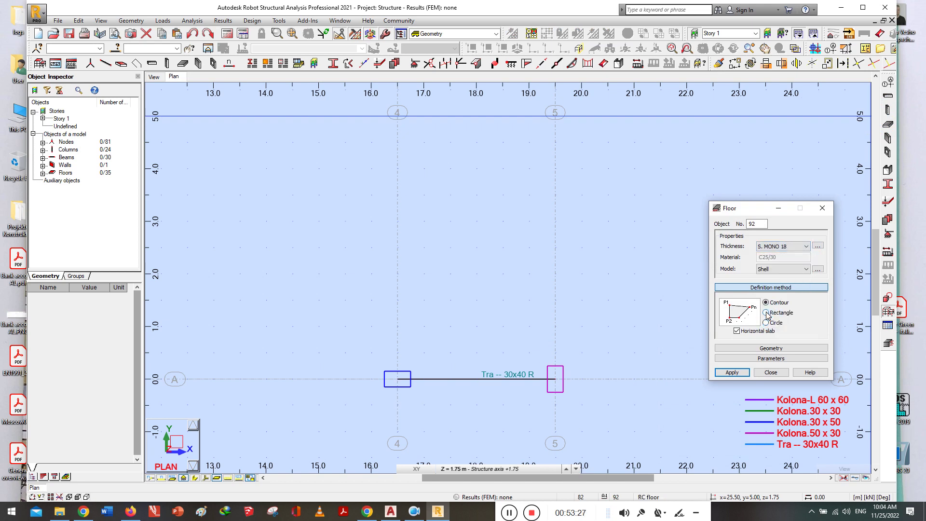
pyautogui.click(764, 312)
pyautogui.click(386, 378)
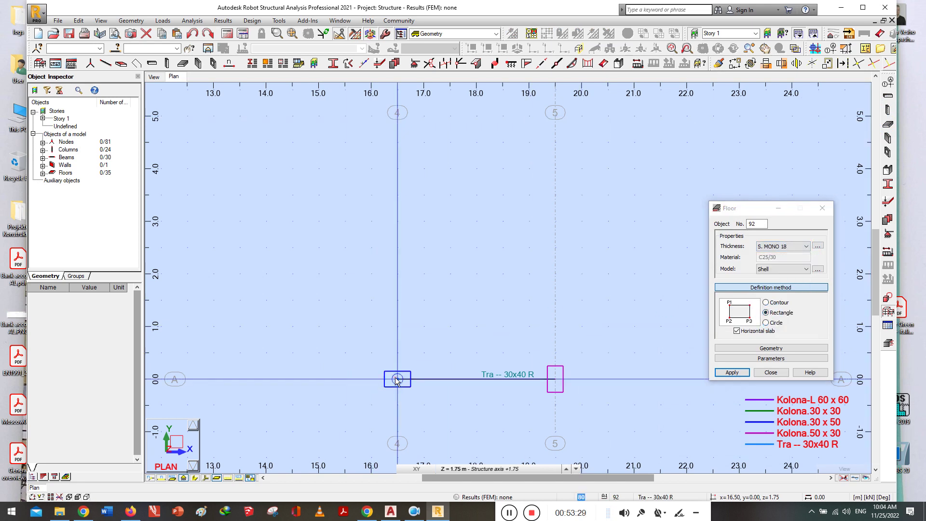
pyautogui.click(555, 326)
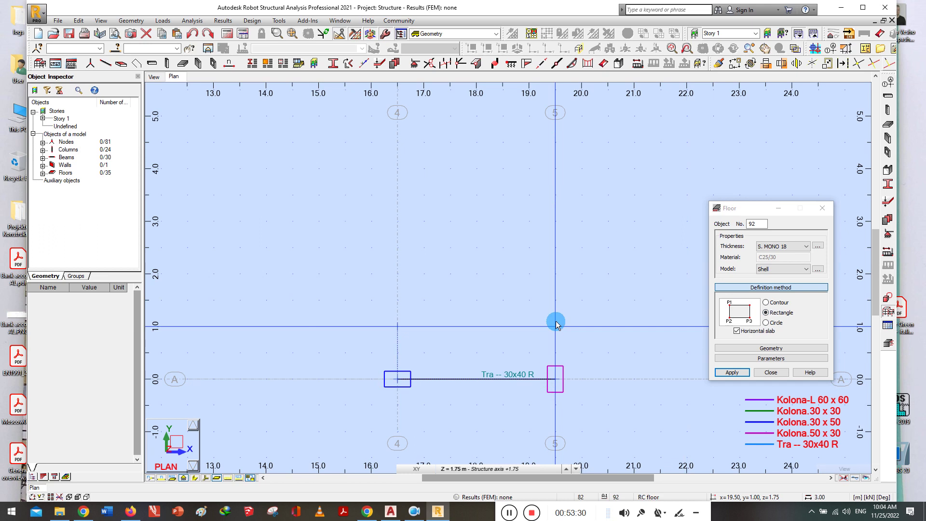
pyautogui.click(527, 379)
pyautogui.click(508, 322)
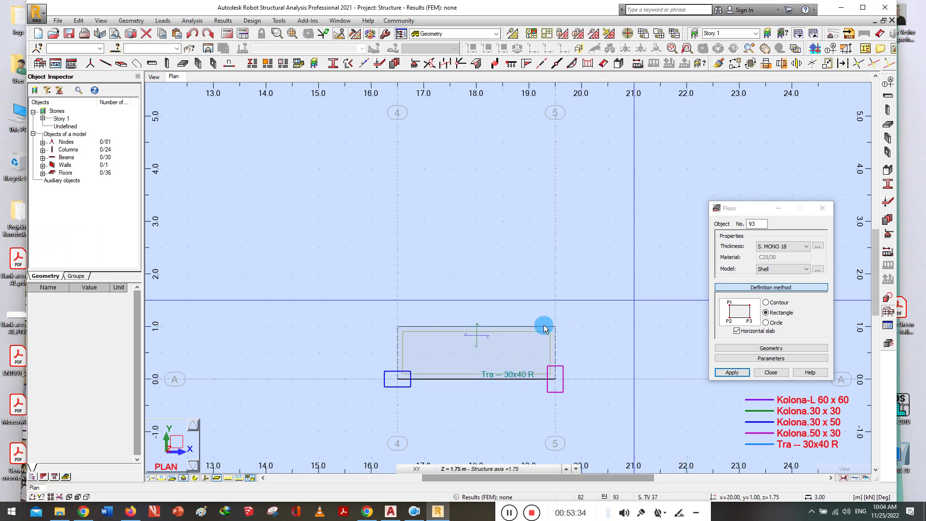
# With Horizontal slab off, add a 1.50 m wide inclined S. MONO 18 rectangle beside axis 4, from the +1.75 landing edge to axis B at base
pyautogui.scroll(-1, 457, 343)
pyautogui.scroll(1, 636, 326)
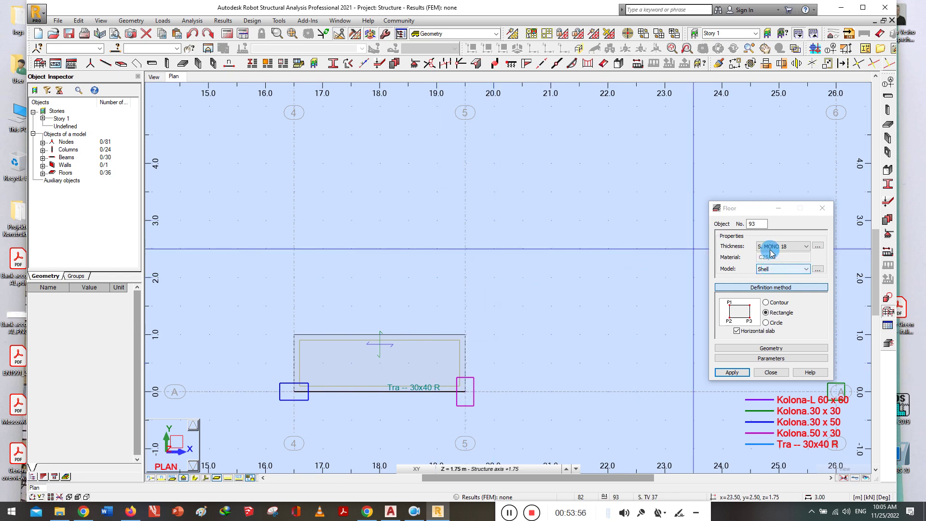
pyautogui.click(736, 331)
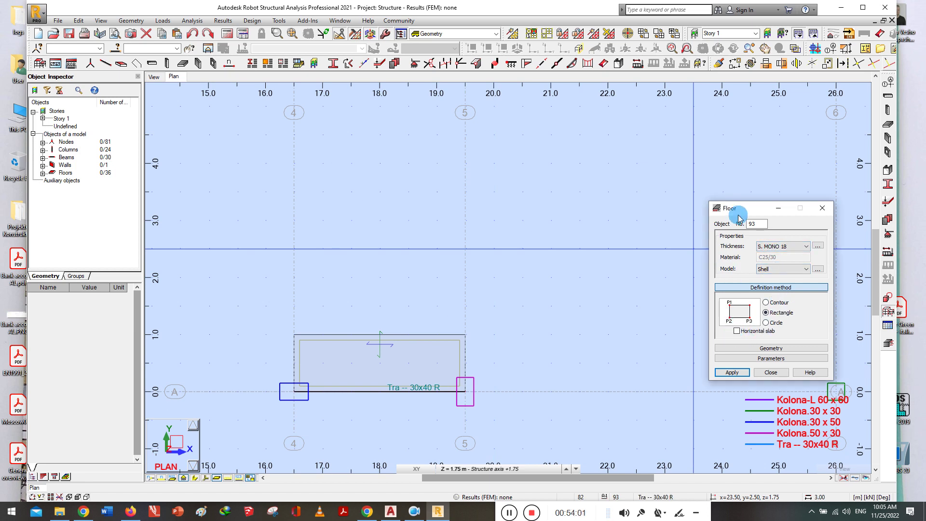
pyautogui.moveTo(737, 209); pyautogui.dragTo(592, 191)
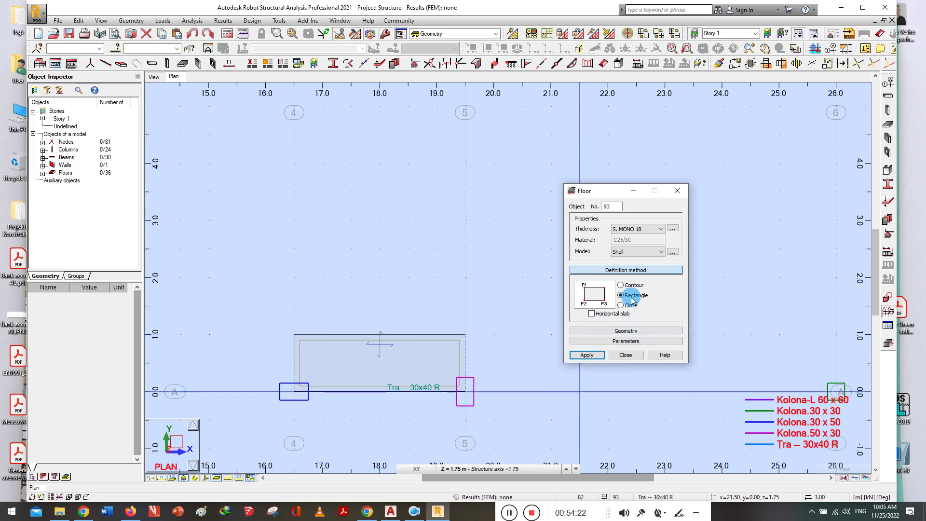
pyautogui.moveTo(606, 194); pyautogui.dragTo(597, 206)
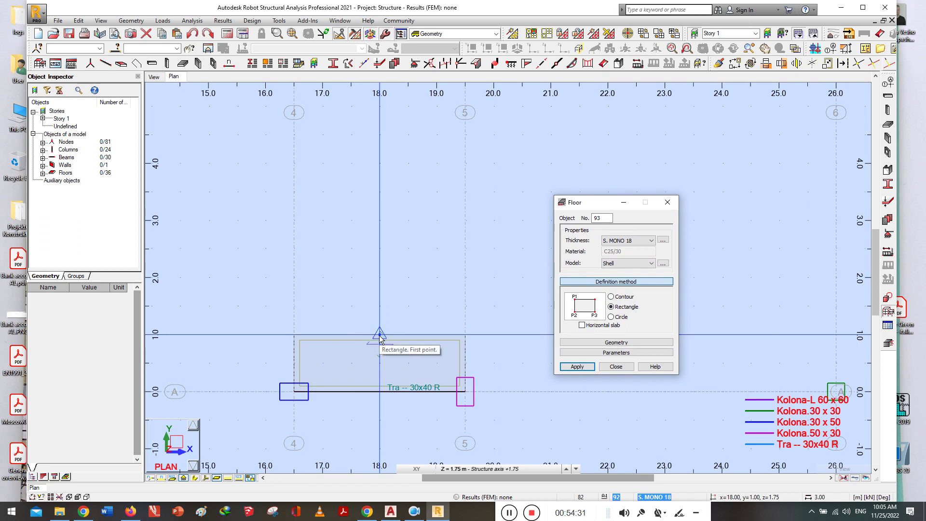
pyautogui.click(293, 335)
pyautogui.click(456, 456)
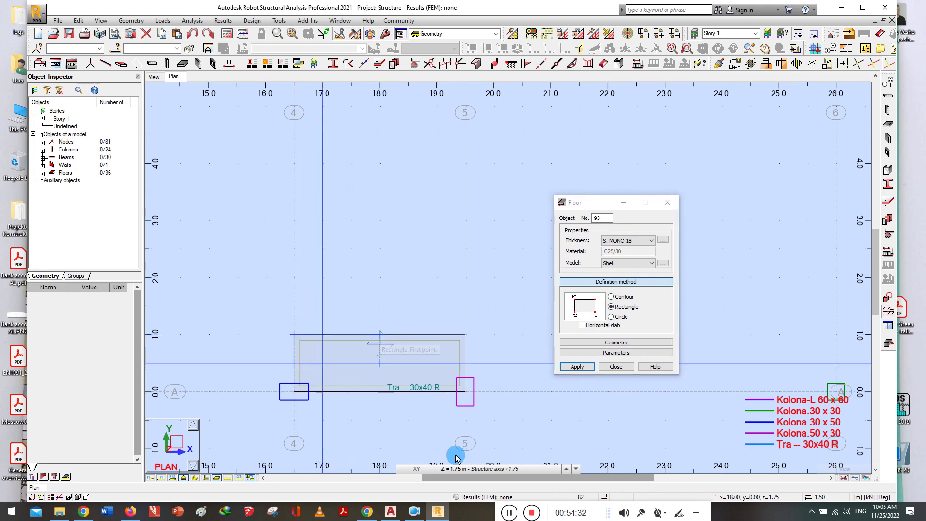
pyautogui.click(576, 468)
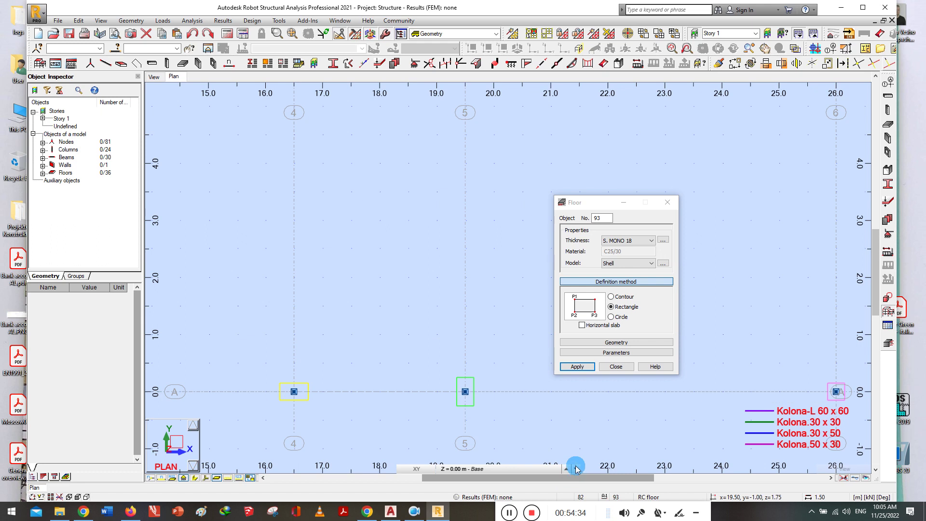
pyautogui.scroll(-2, 346, 455)
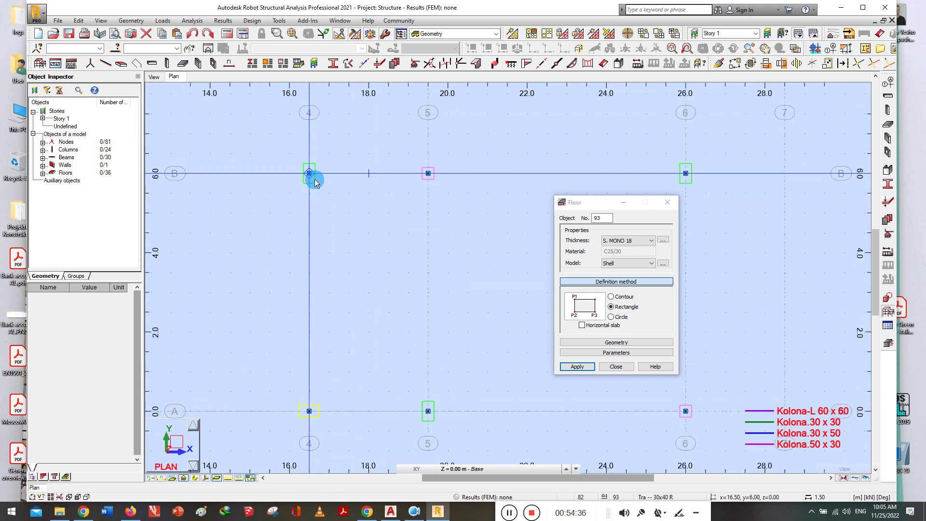
pyautogui.click(337, 269)
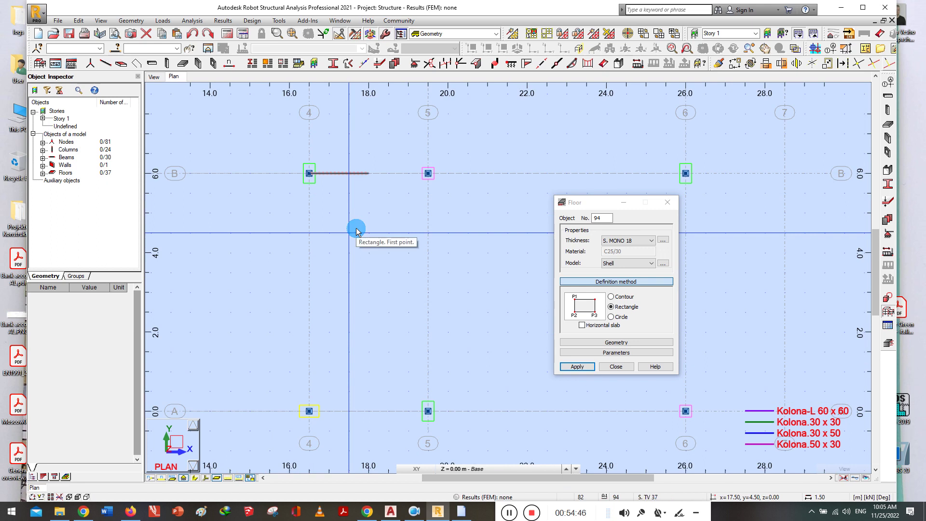
# Add a second inclined S. MONO 18 rectangle beside axis 5, from the +1.75 landing edge to axis B at +3.50, and close the floor definition
pyautogui.click(567, 469)
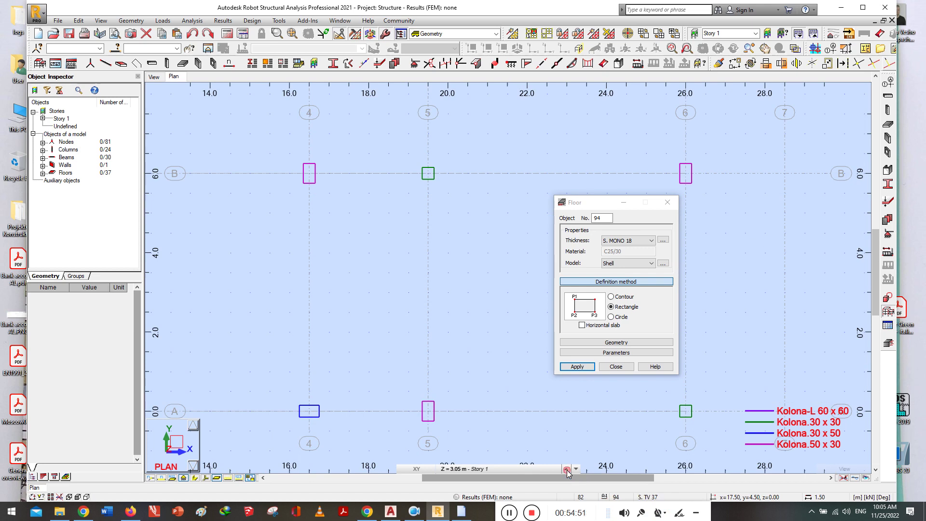
pyautogui.click(566, 469)
pyautogui.click(566, 470)
pyautogui.click(567, 470)
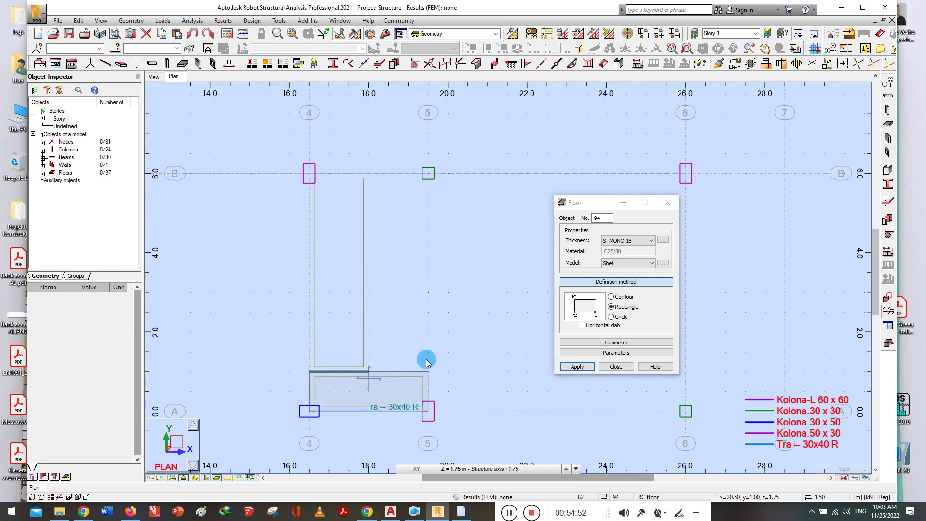
pyautogui.click(378, 381)
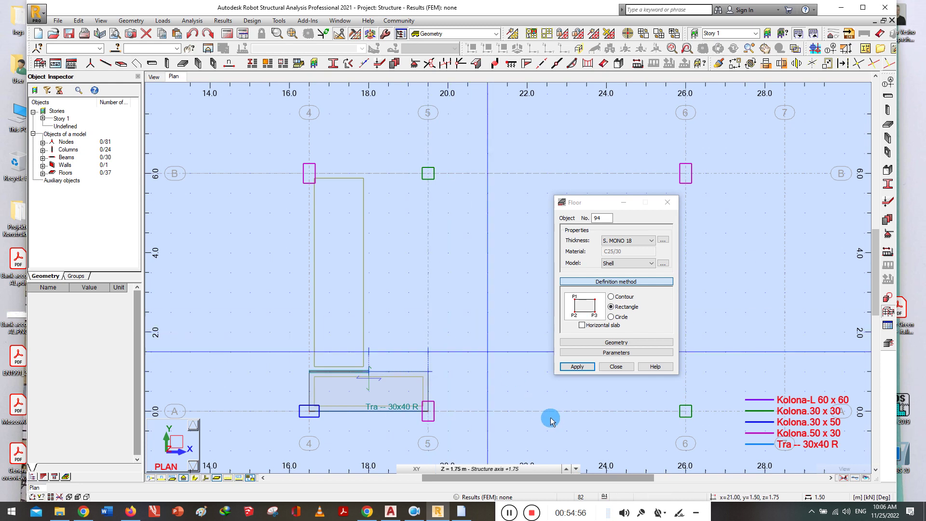
pyautogui.click(566, 469)
pyautogui.click(565, 468)
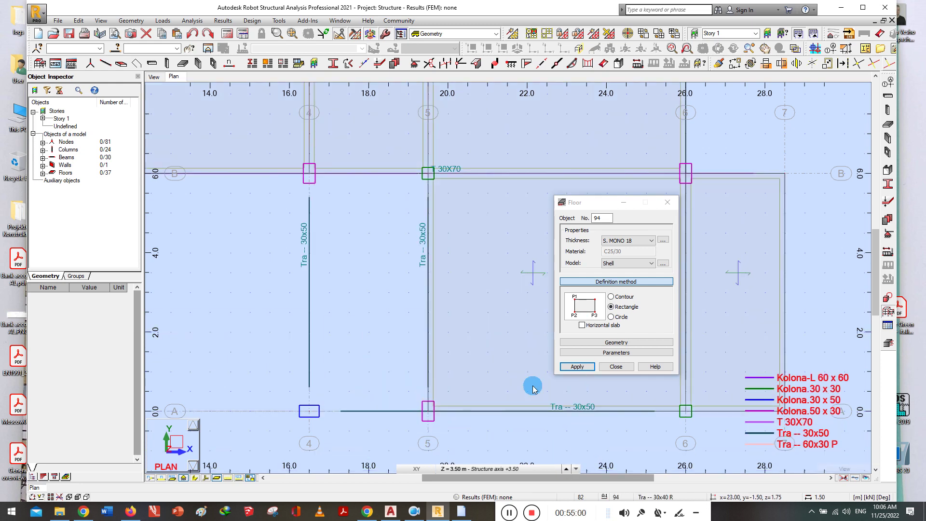
pyautogui.click(428, 173)
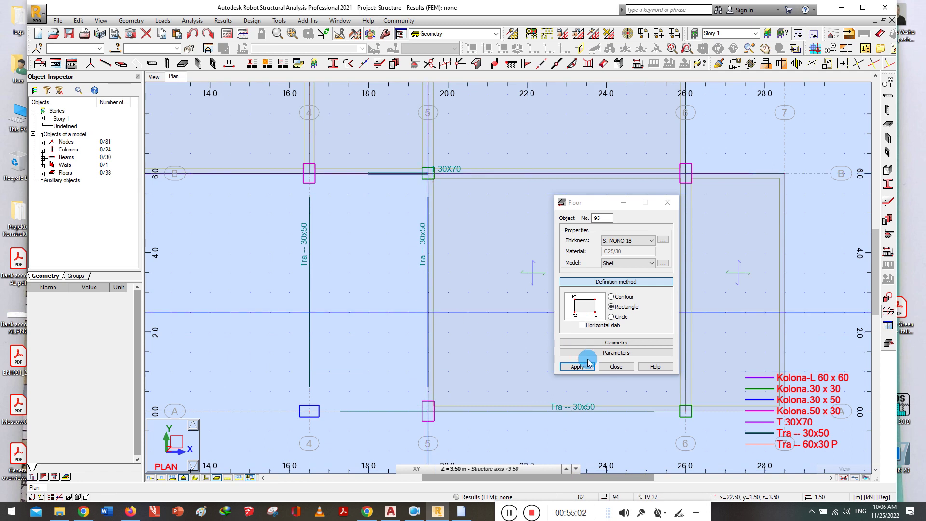
pyautogui.click(616, 367)
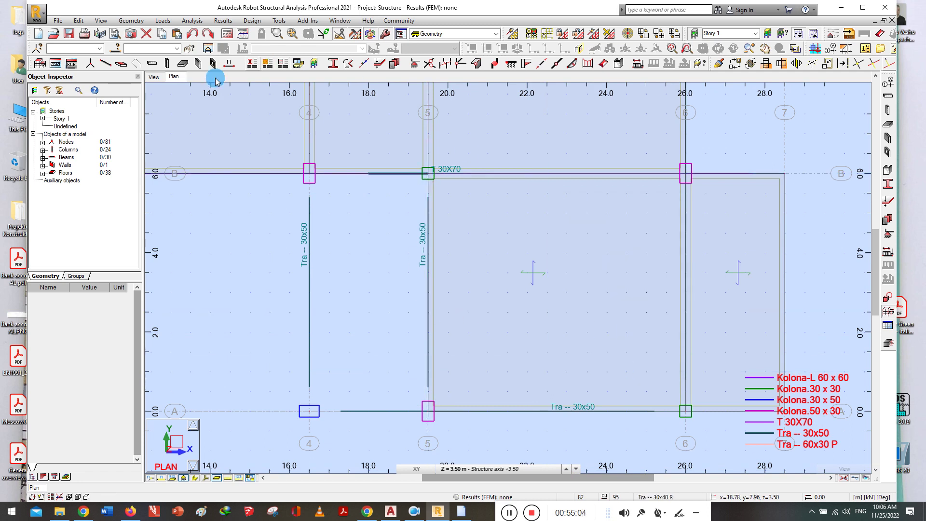
# Inspect both inclined flights and the landing between axes 4 and 5 in the 3D view, including from the front
pyautogui.click(154, 77)
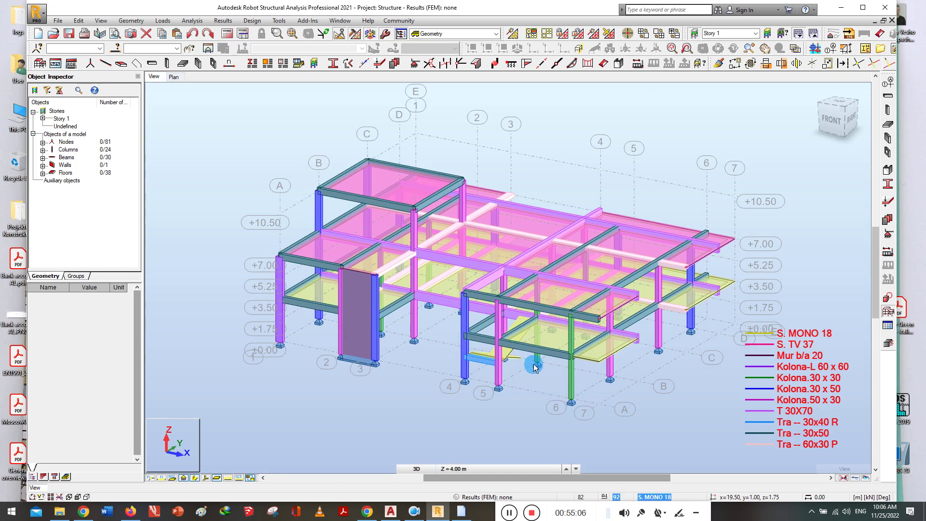
pyautogui.keyDown('shift'); pyautogui.moveTo(530, 367); pyautogui.dragTo(671, 314, button='middle'); pyautogui.keyUp('shift')
pyautogui.scroll(5, 670, 311)
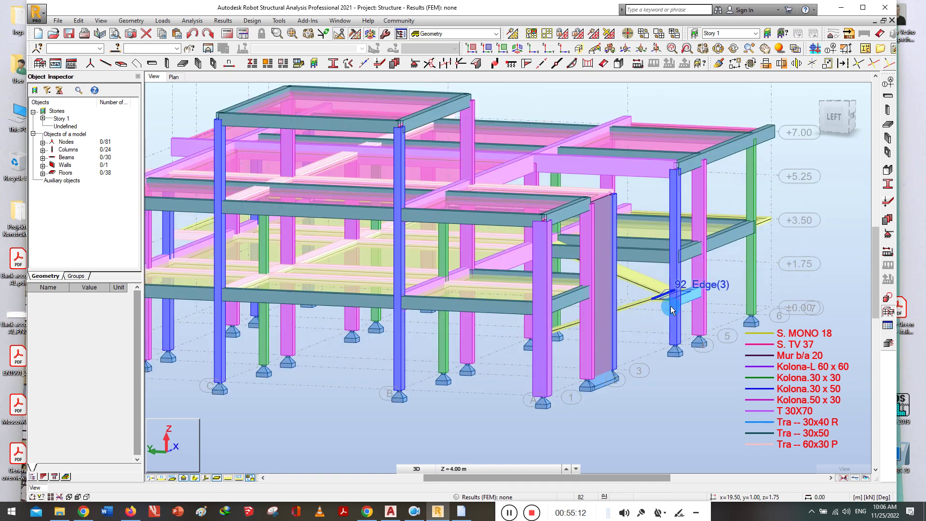
pyautogui.moveTo(620, 375)
pyautogui.keyDown('shift'); pyautogui.mouseDown(button='middle')
pyautogui.moveTo(659, 369)
pyautogui.moveTo(653, 361)
pyautogui.moveTo(634, 376)
pyautogui.mouseUp(button='middle'); pyautogui.keyUp('shift')
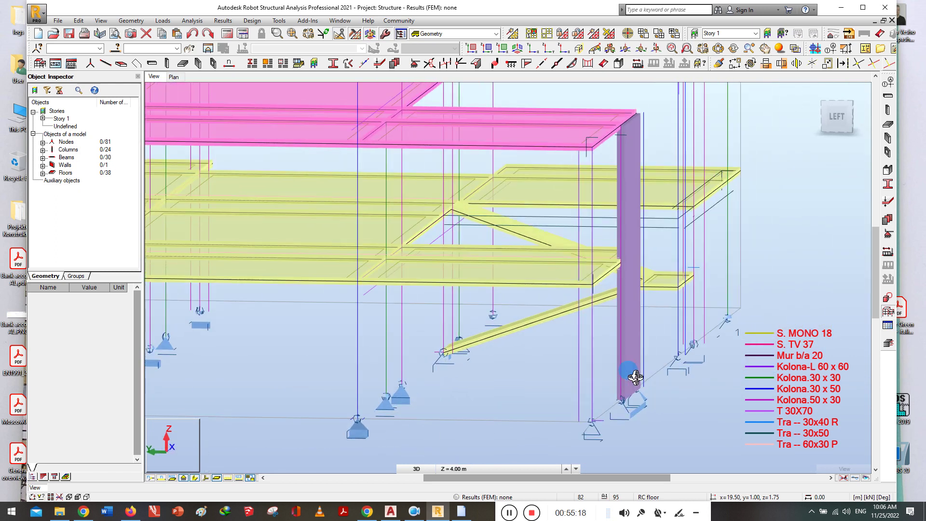
pyautogui.moveTo(704, 360)
pyautogui.keyDown('shift'); pyautogui.mouseDown(button='middle')
pyautogui.moveTo(678, 331)
pyautogui.moveTo(513, 285)
pyautogui.mouseUp(button='middle'); pyautogui.keyUp('shift')
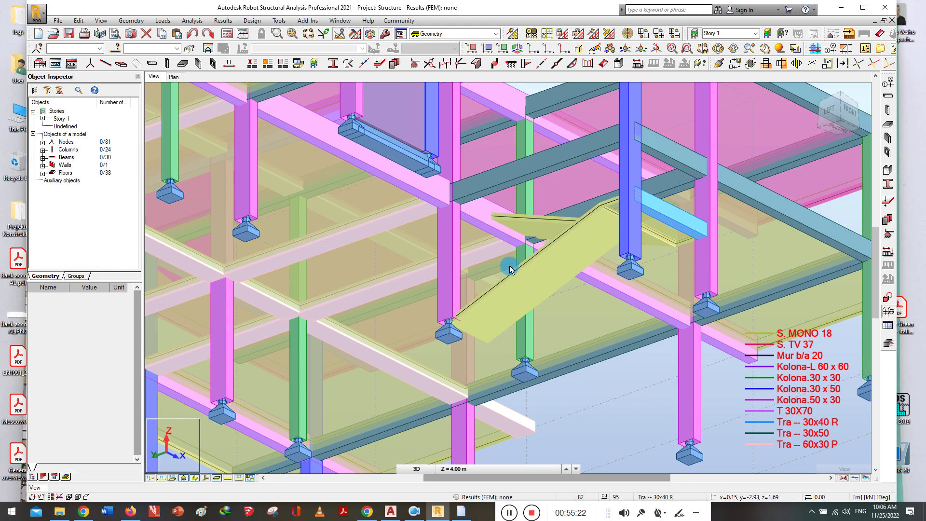
pyautogui.moveTo(647, 260)
pyautogui.keyDown('shift'); pyautogui.mouseDown(button='middle')
pyautogui.moveTo(649, 275)
pyautogui.moveTo(632, 293)
pyautogui.moveTo(606, 284)
pyautogui.moveTo(605, 270)
pyautogui.moveTo(259, 371)
pyautogui.moveTo(323, 381)
pyautogui.moveTo(313, 397)
pyautogui.moveTo(328, 400)
pyautogui.mouseUp(button='middle'); pyautogui.keyUp('shift')
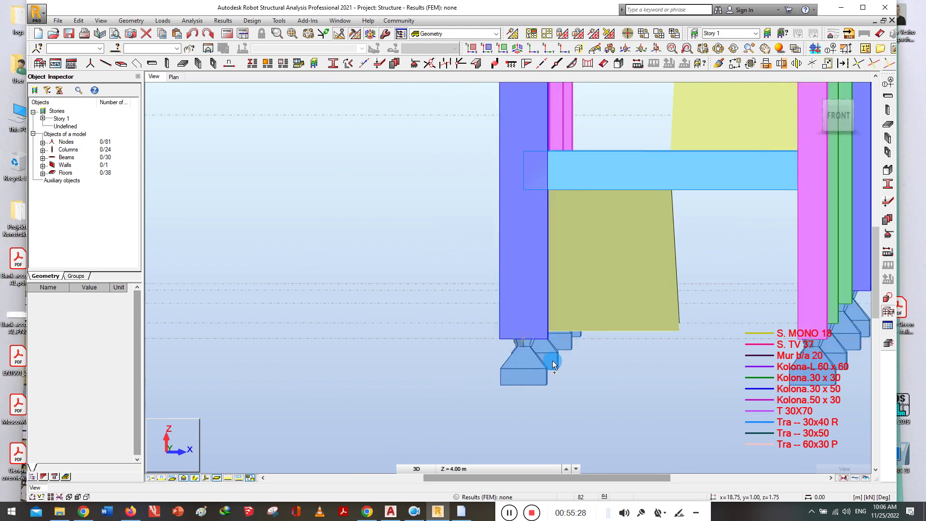
pyautogui.click(661, 317)
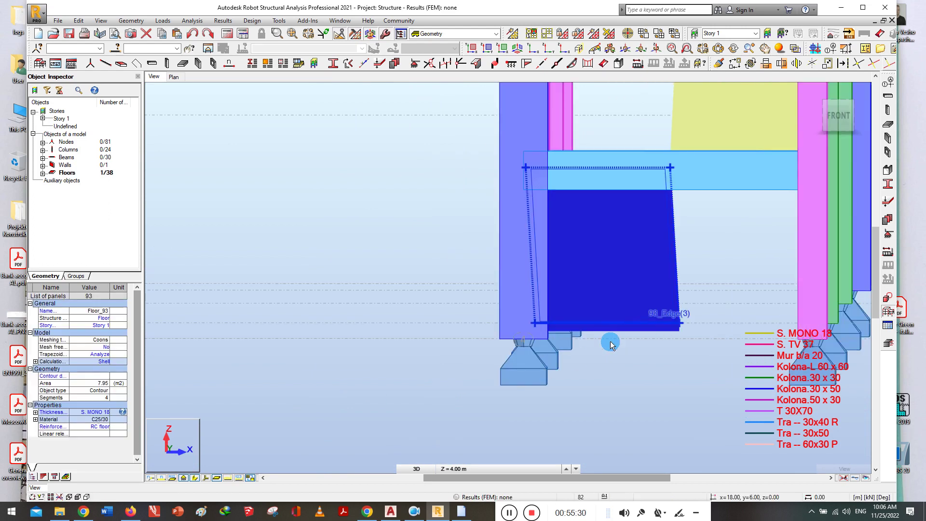
pyautogui.moveTo(609, 341)
pyautogui.keyDown('shift'); pyautogui.mouseDown(button='middle')
pyautogui.moveTo(528, 360)
pyautogui.moveTo(611, 363)
pyautogui.moveTo(607, 333)
pyautogui.mouseUp(button='middle'); pyautogui.keyUp('shift')
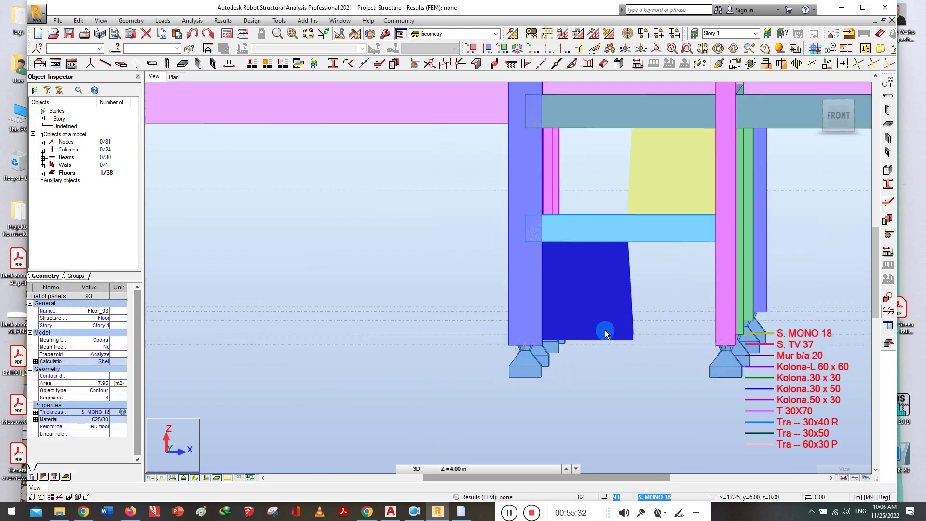
pyautogui.click(588, 375)
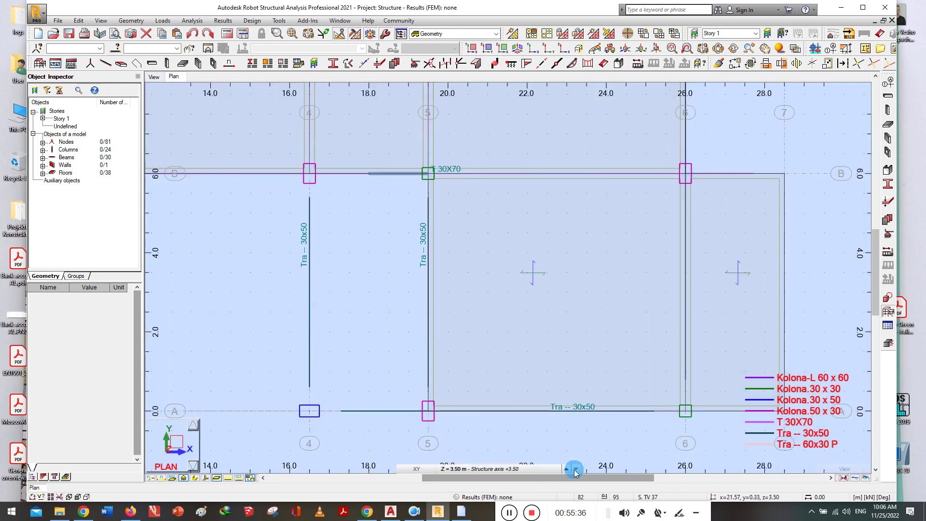
# On the base-level plan, assign a Pinned support to the lower flight's bottom edge along axis B beside axis 4
pyautogui.click(576, 469)
pyautogui.click(575, 469)
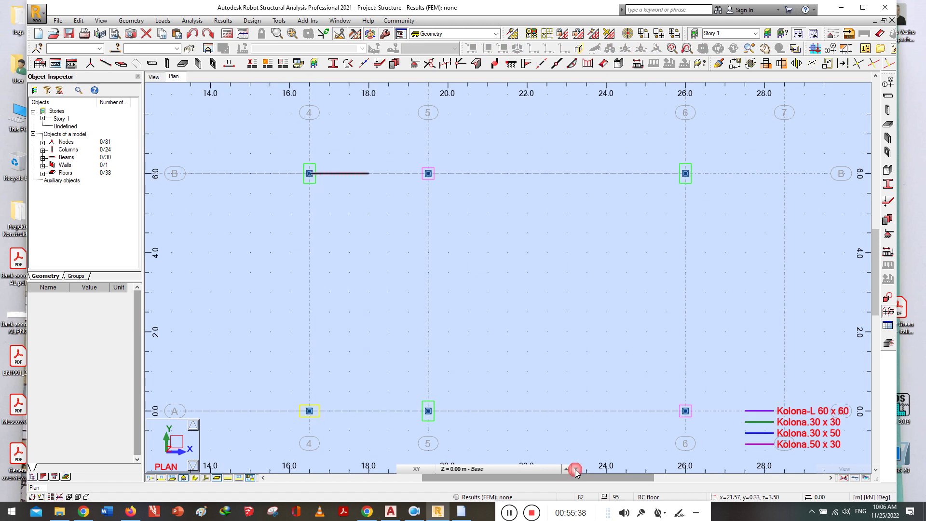
pyautogui.click(367, 180)
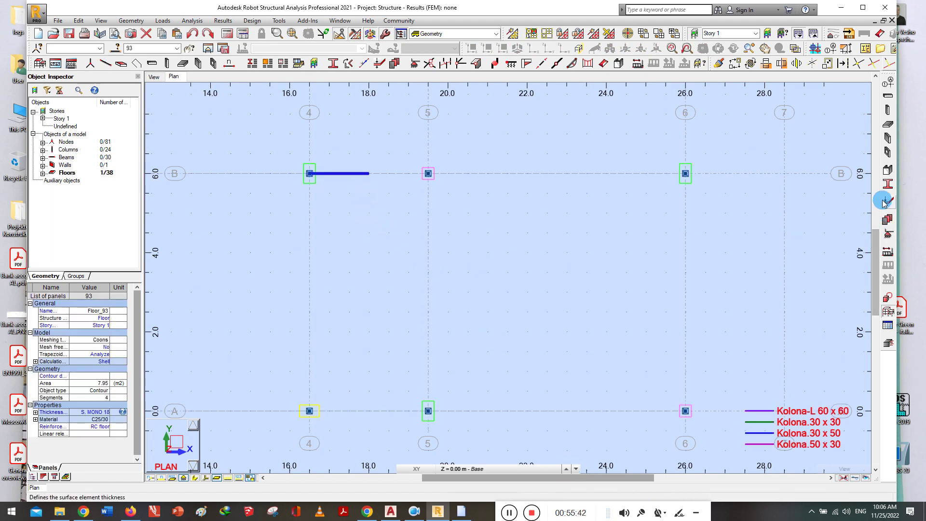
pyautogui.click(888, 235)
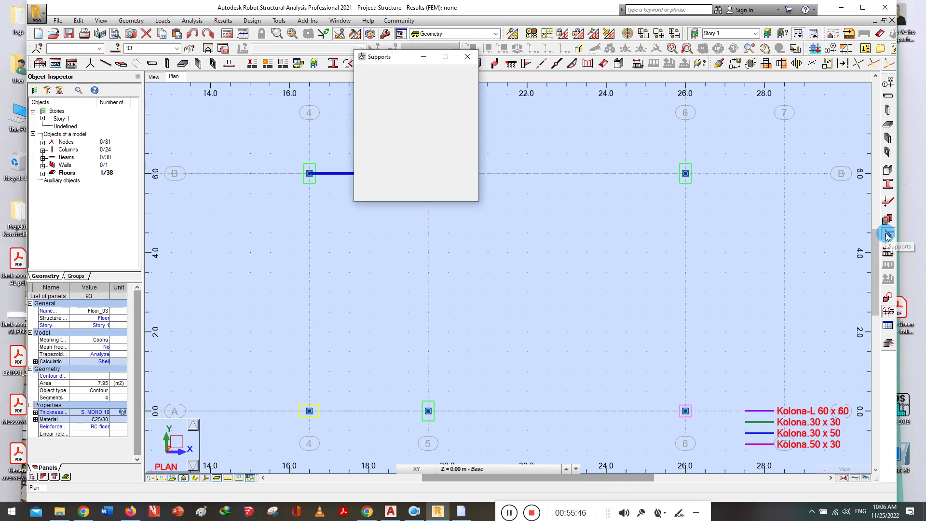
pyautogui.moveTo(397, 64); pyautogui.dragTo(467, 192)
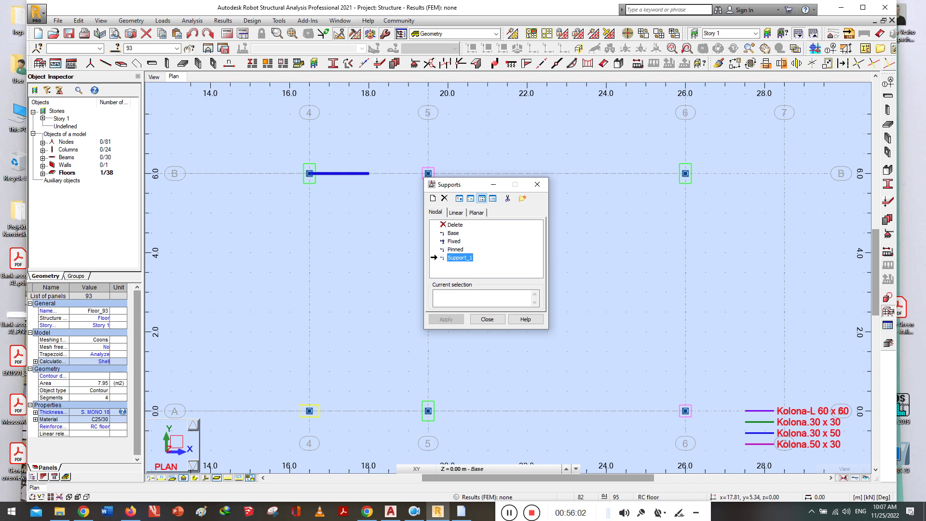
pyautogui.click(456, 249)
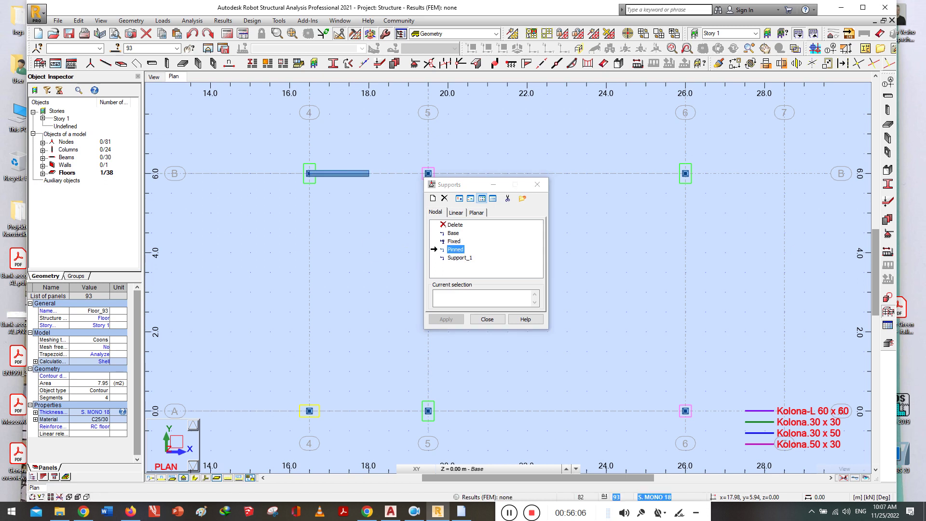
pyautogui.click(488, 320)
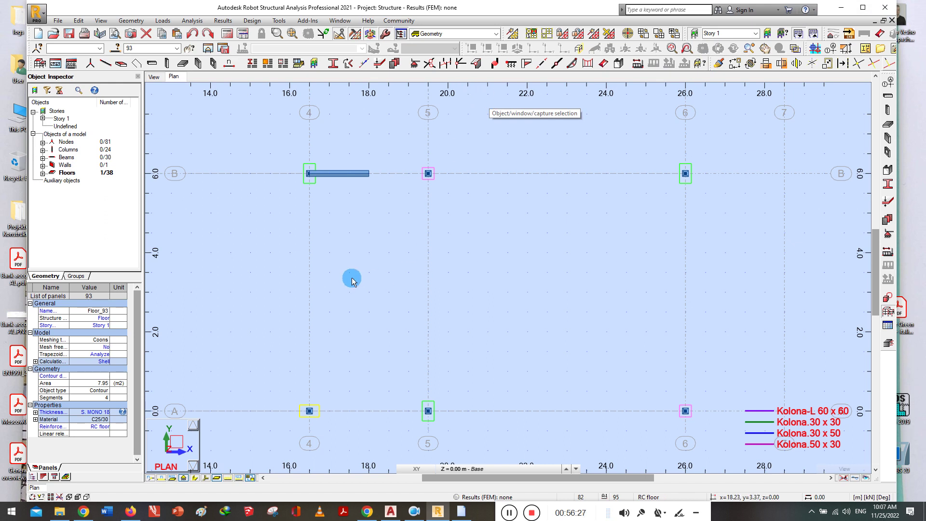
# Return to the 3D view and examine the whole structure with the stair flights and landing from several angles
pyautogui.scroll(-2, 517, 283)
pyautogui.scroll(-1, 477, 312)
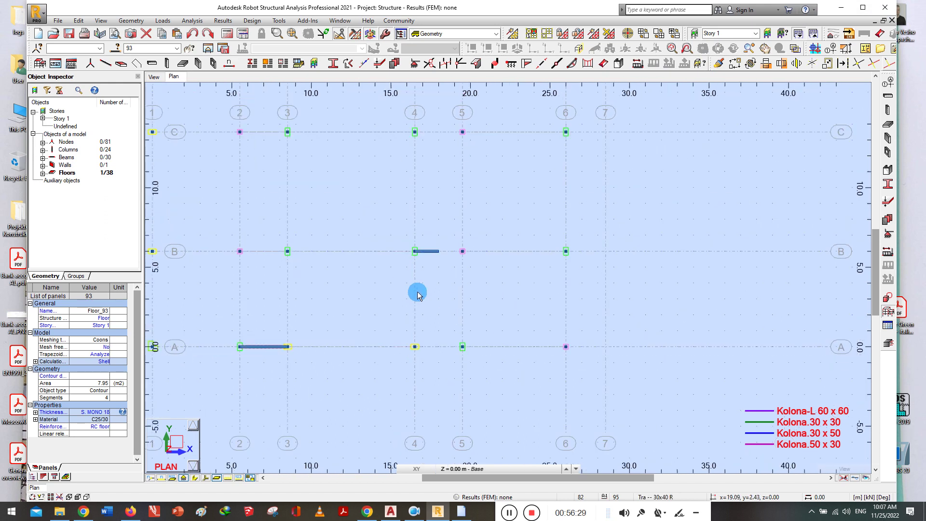
pyautogui.click(566, 468)
pyautogui.click(153, 77)
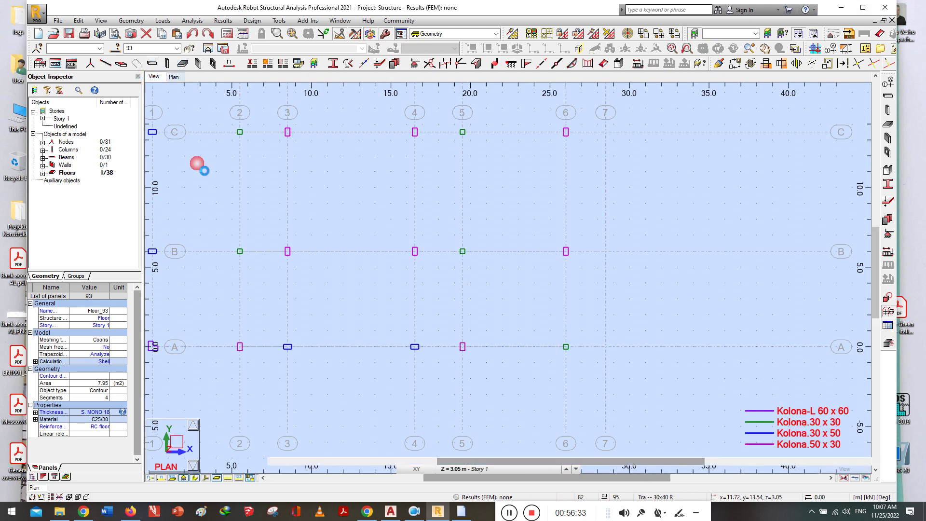
pyautogui.click(491, 416)
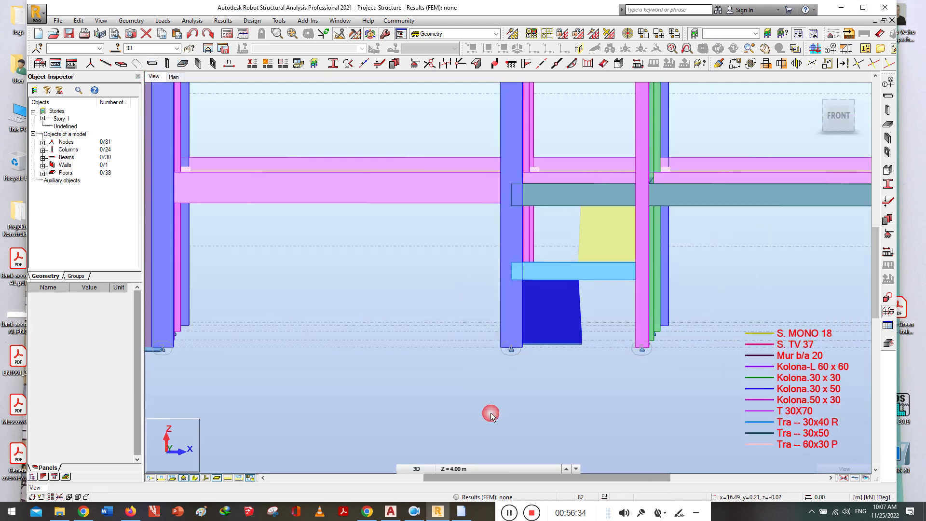
pyautogui.keyDown('shift'); pyautogui.moveTo(587, 390); pyautogui.dragTo(560, 364, button='middle'); pyautogui.keyUp('shift')
pyautogui.keyDown('shift'); pyautogui.moveTo(496, 398); pyautogui.dragTo(412, 322, button='middle'); pyautogui.keyUp('shift')
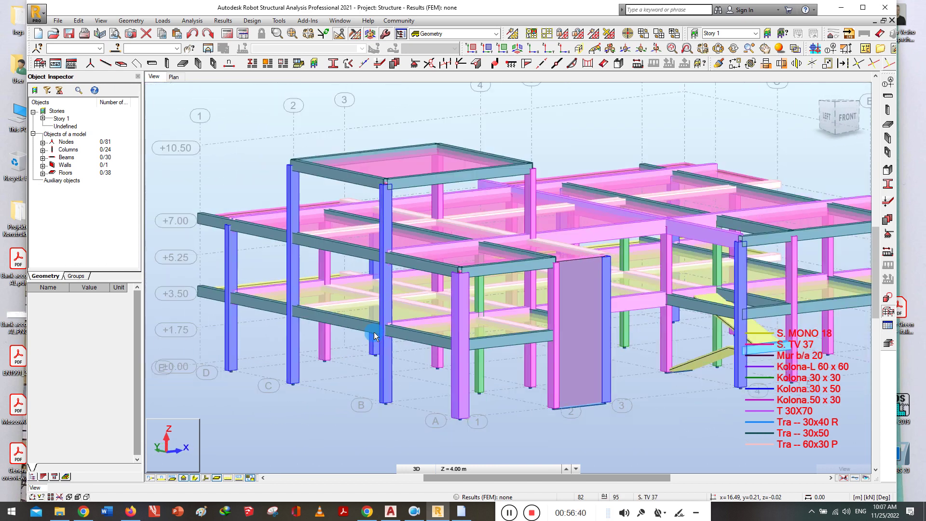
pyautogui.scroll(-5, 411, 321)
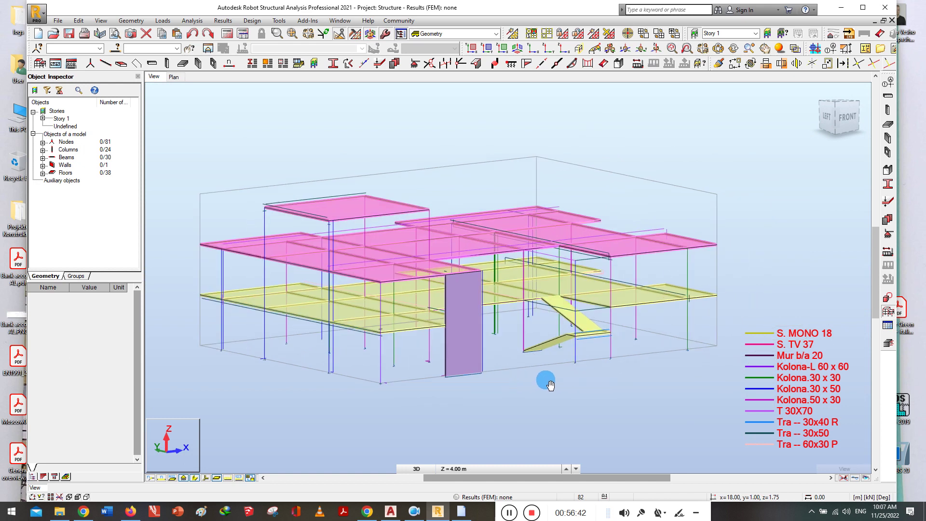
pyautogui.scroll(2, 447, 298)
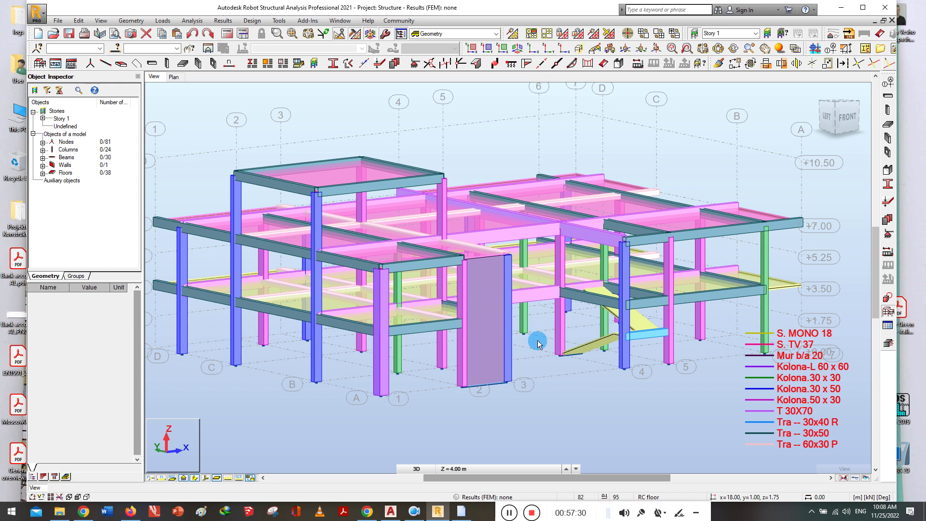
pyautogui.scroll(2, 563, 403)
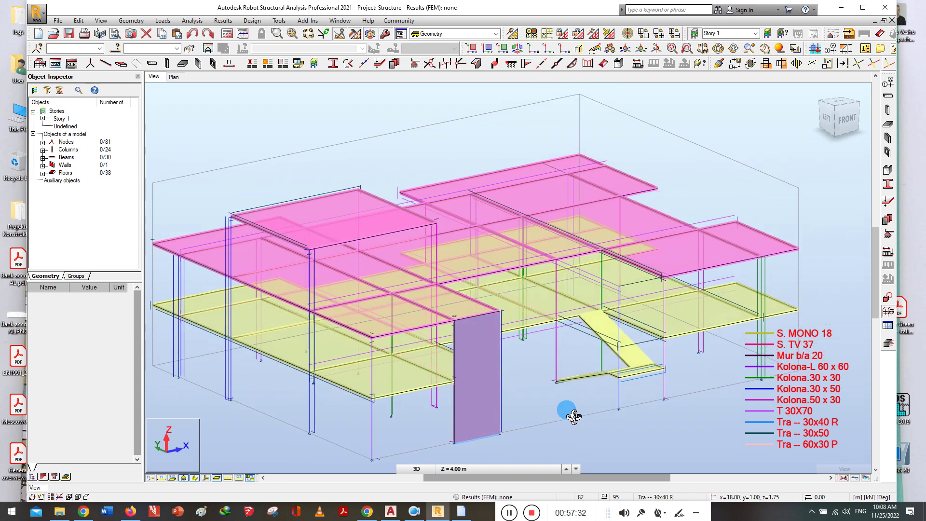
# Open the load types and add a dead load case DL1 with Structural subnature
pyautogui.click(163, 21)
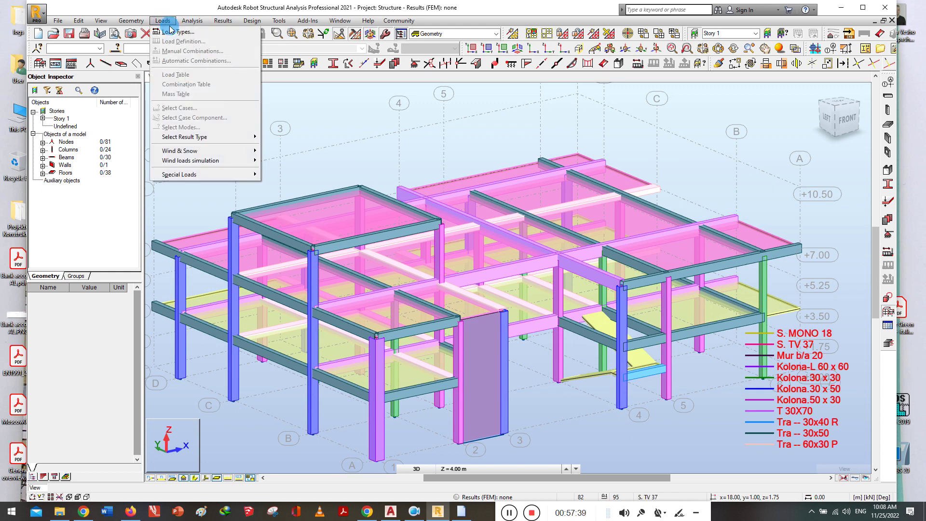
pyautogui.click(174, 32)
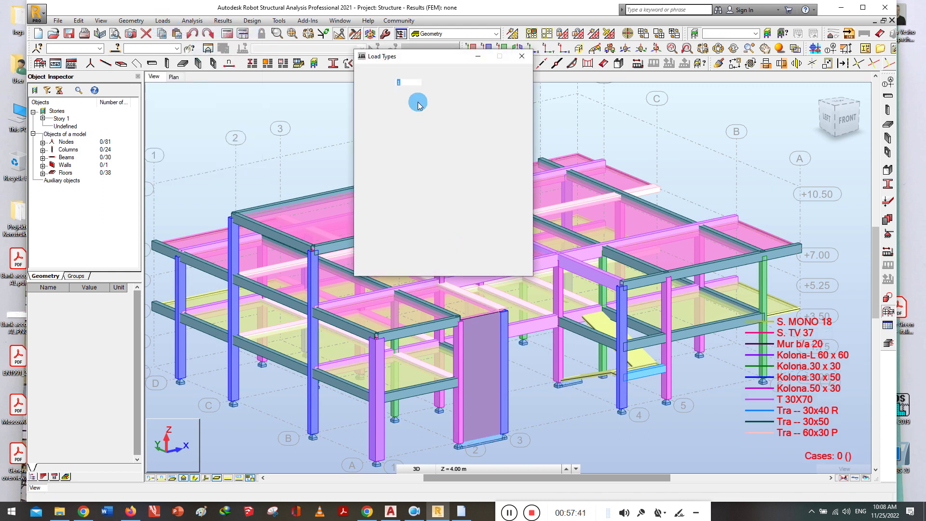
pyautogui.moveTo(419, 61); pyautogui.dragTo(449, 137)
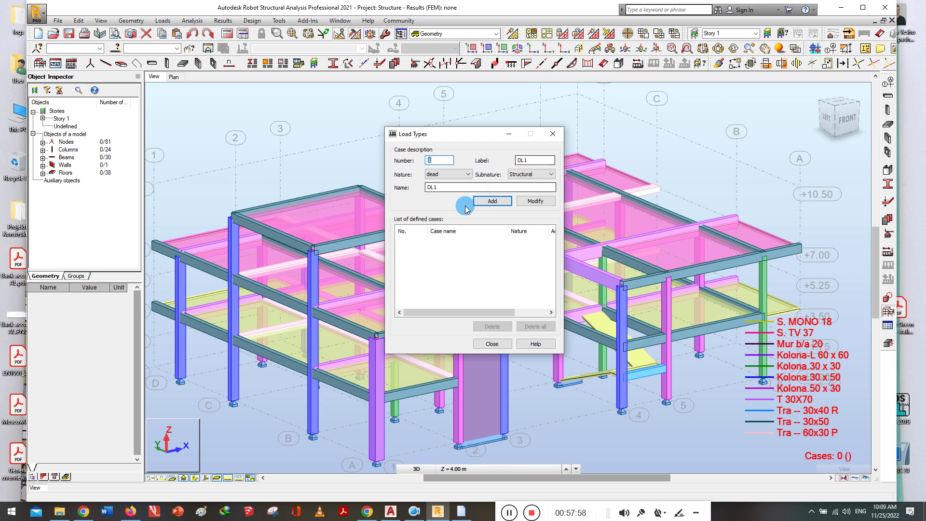
pyautogui.click(452, 176)
pyautogui.click(451, 177)
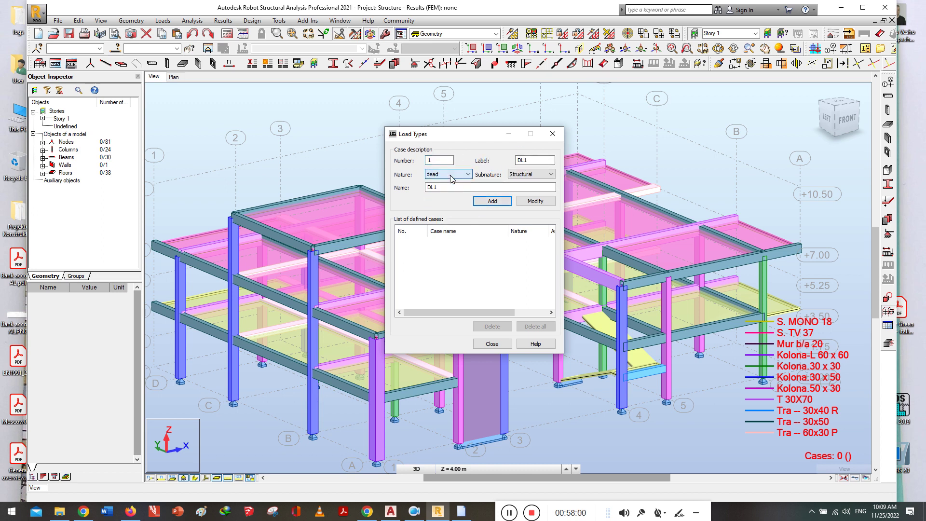
pyautogui.click(530, 177)
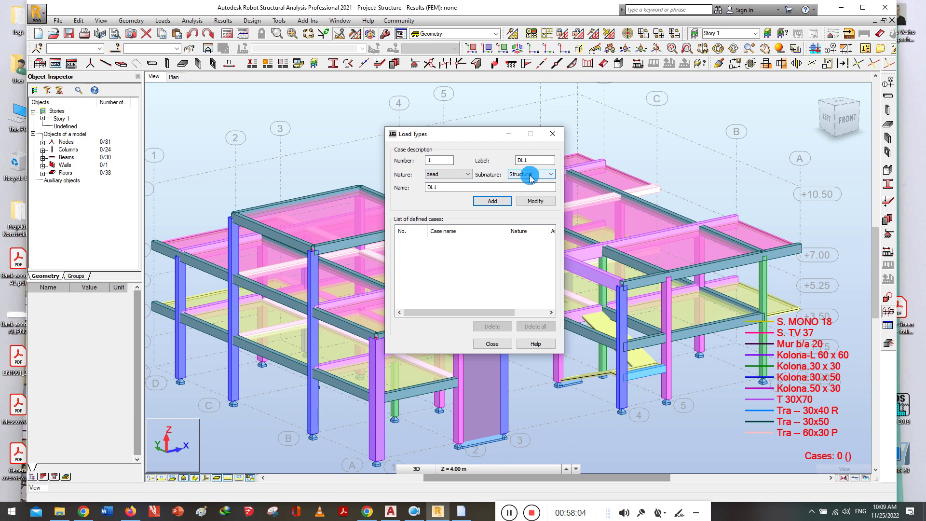
pyautogui.click(497, 204)
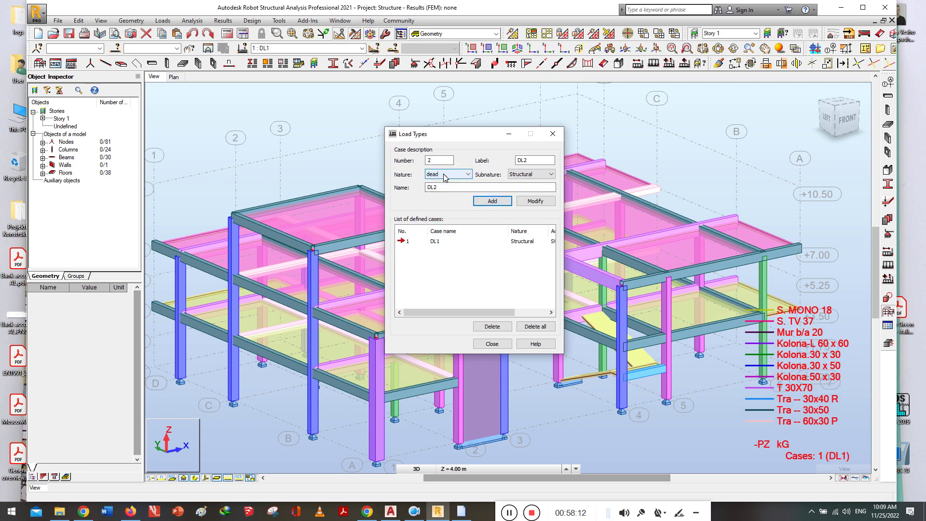
# Add a live load case LL1 with subnature Category A
pyautogui.click(436, 174)
pyautogui.click(438, 190)
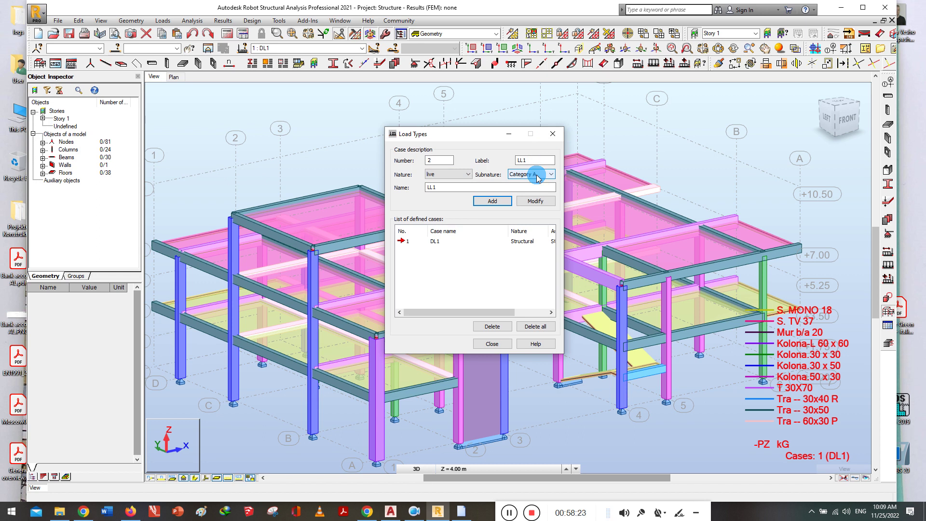
pyautogui.click(492, 201)
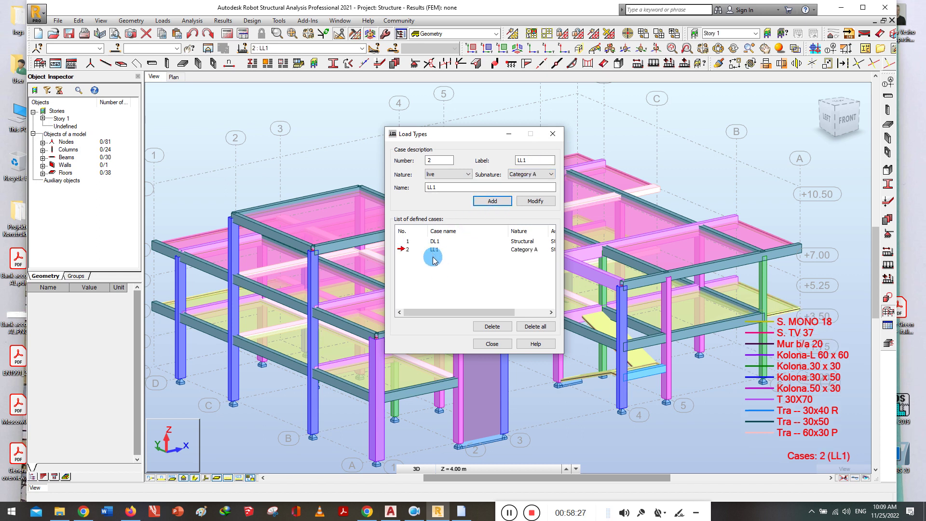
# Add a seismic load case SEIS1 and close the load types
pyautogui.click(444, 175)
pyautogui.click(444, 177)
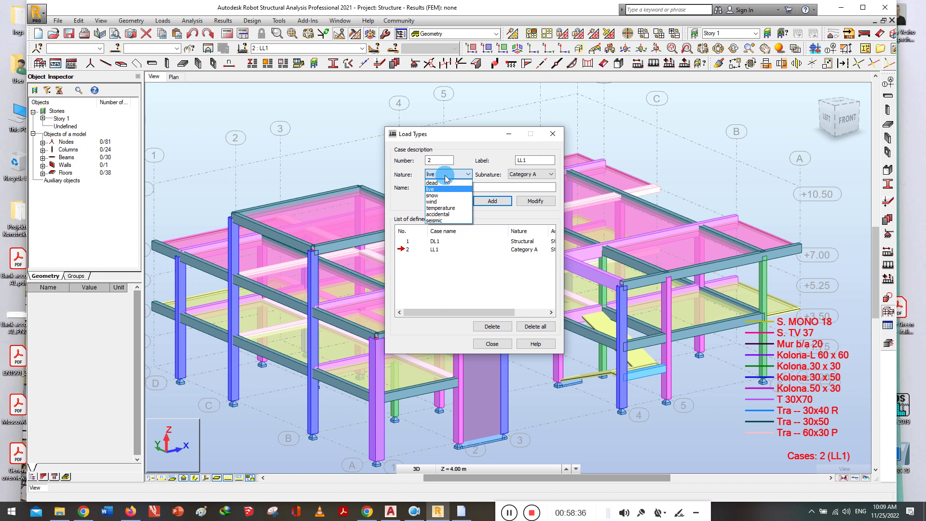
pyautogui.click(434, 221)
pyautogui.click(482, 200)
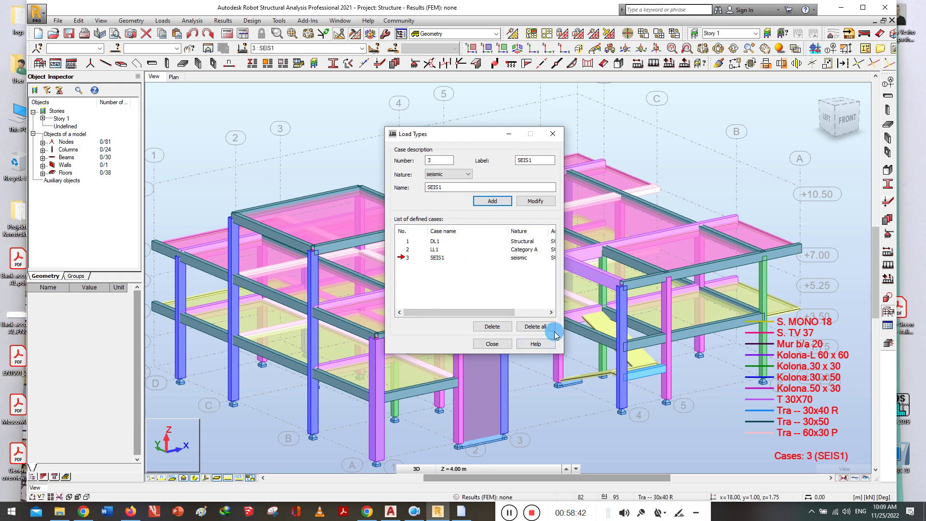
pyautogui.click(490, 344)
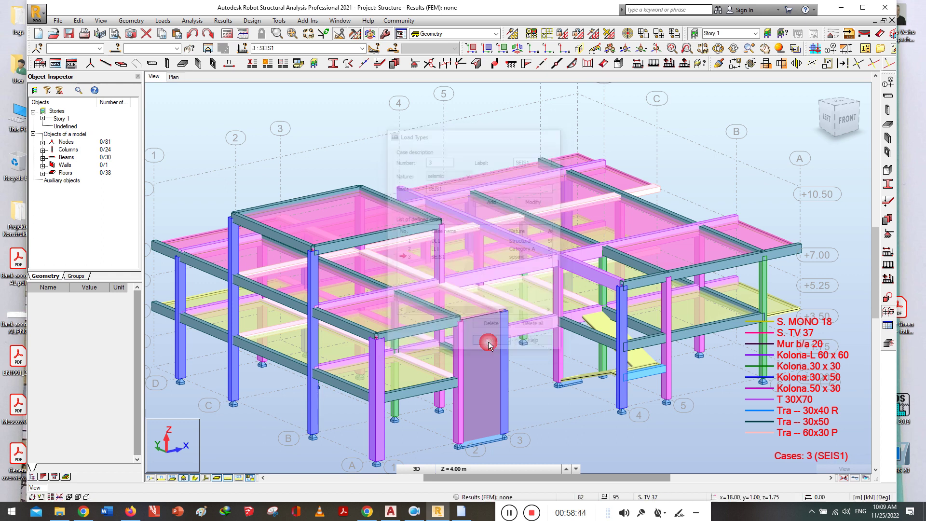
pyautogui.click(162, 20)
pyautogui.click(179, 30)
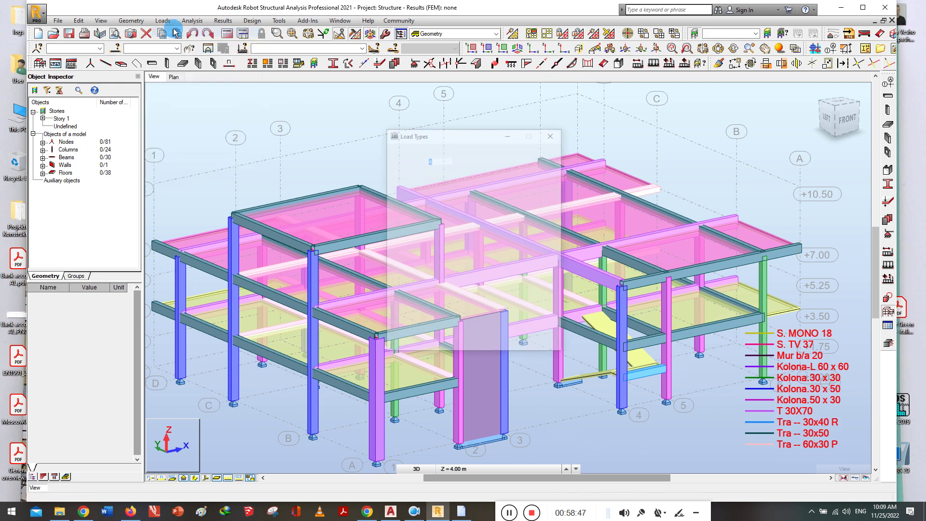
pyautogui.click(553, 133)
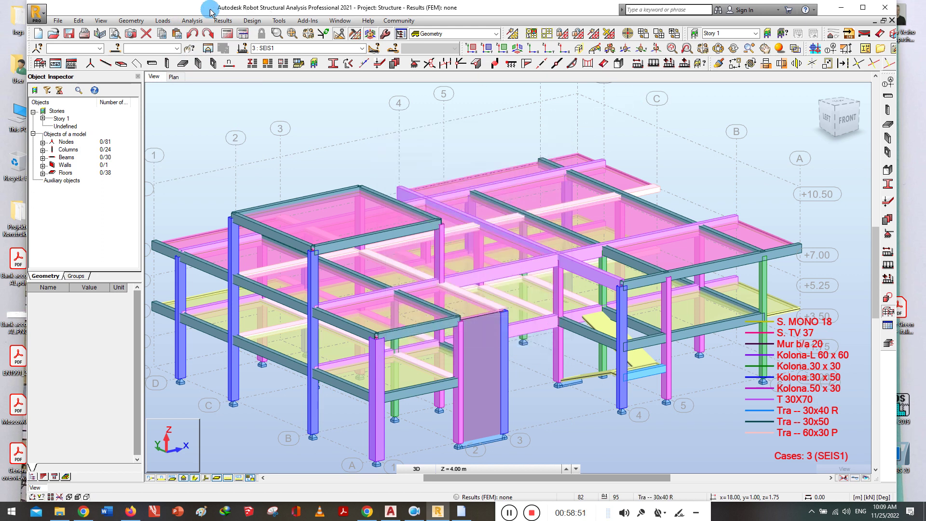
pyautogui.click(163, 21)
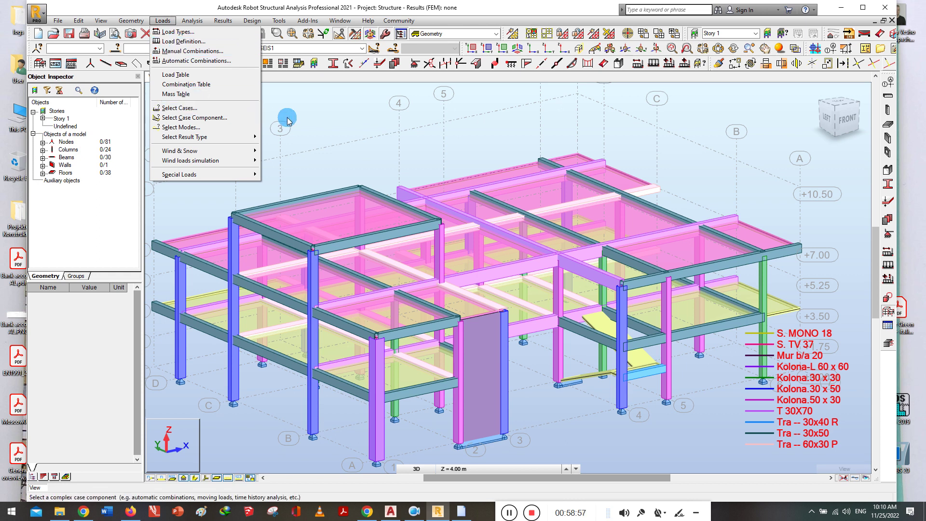
pyautogui.click(308, 109)
pyautogui.scroll(-1, 295, 199)
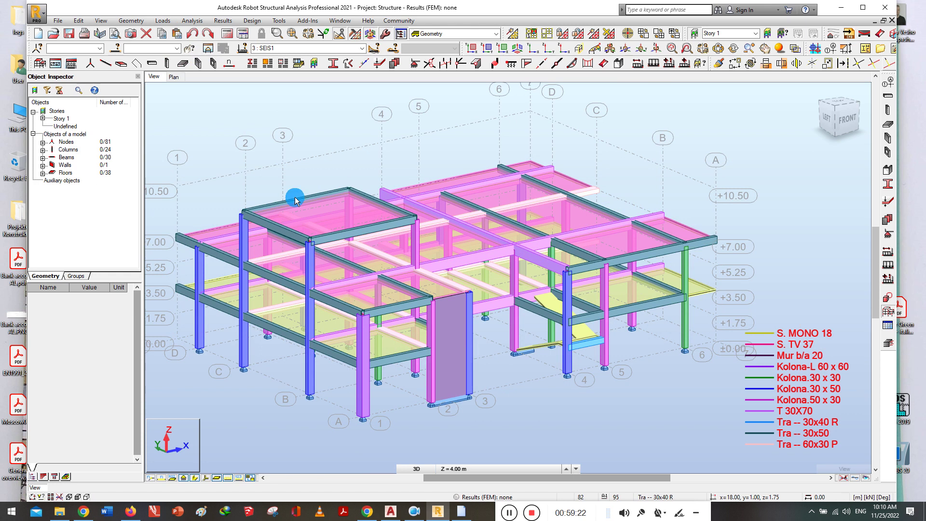
pyautogui.click(109, 48)
pyautogui.click(298, 233)
pyautogui.moveTo(315, 233); pyautogui.dragTo(249, 309)
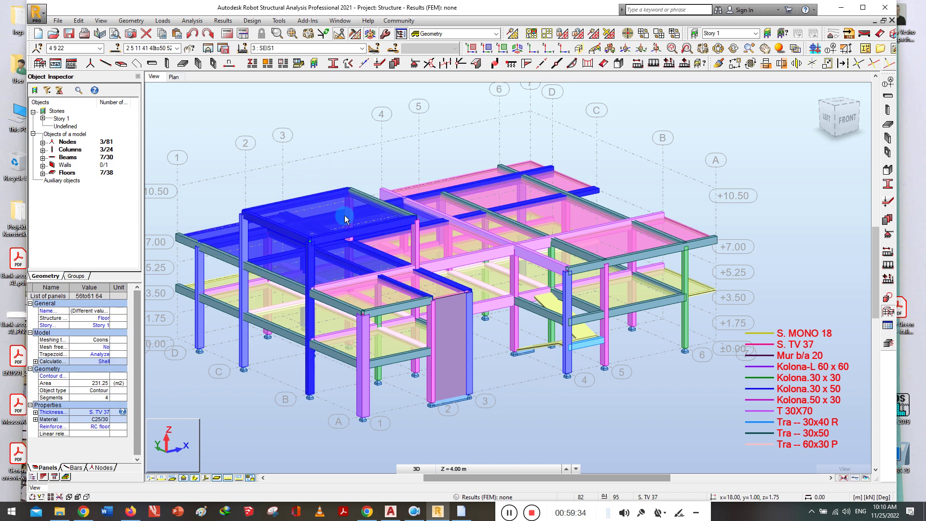
pyautogui.click(314, 110)
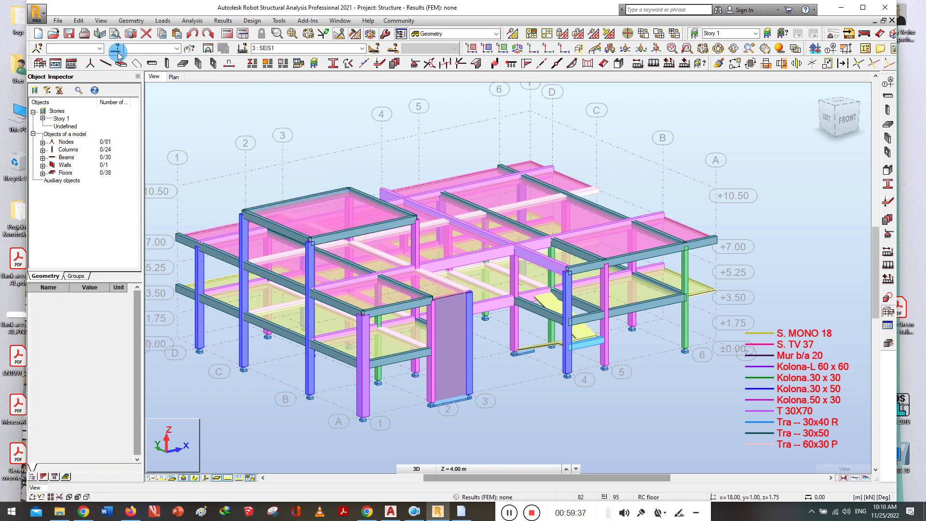
# Open the Selection dialog and set the object type to Panel
pyautogui.click(78, 21)
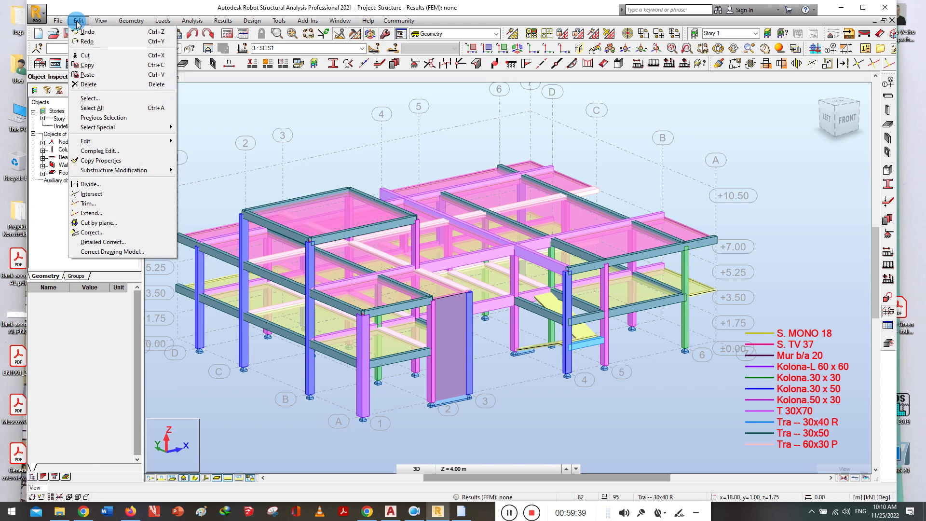
pyautogui.click(99, 99)
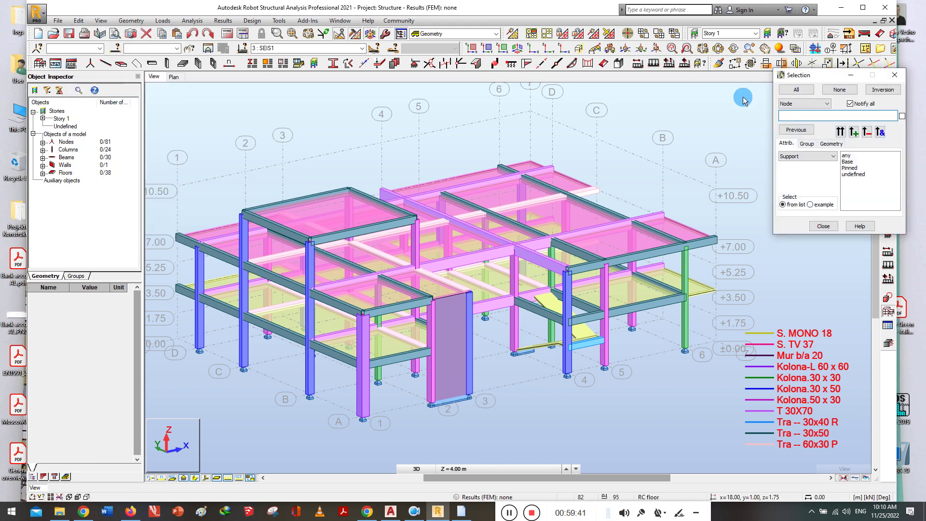
pyautogui.moveTo(834, 79); pyautogui.dragTo(723, 117)
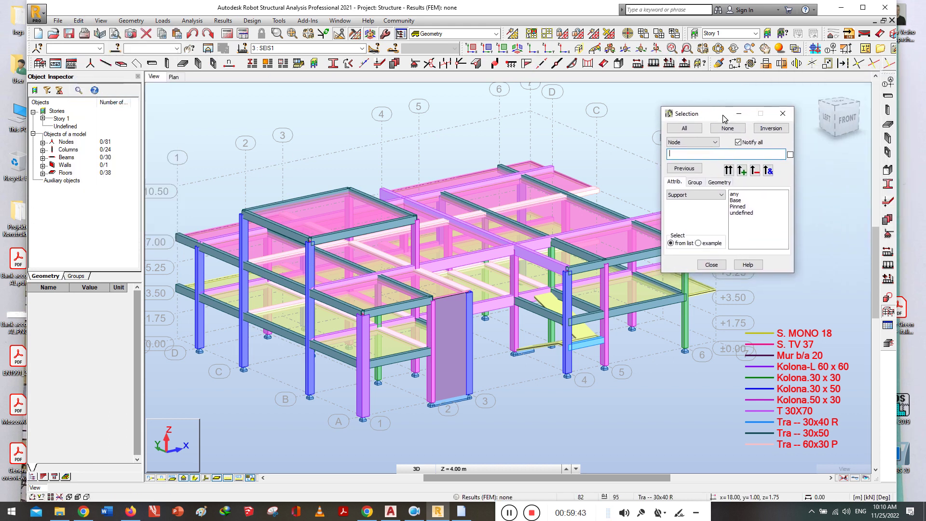
pyautogui.click(691, 143)
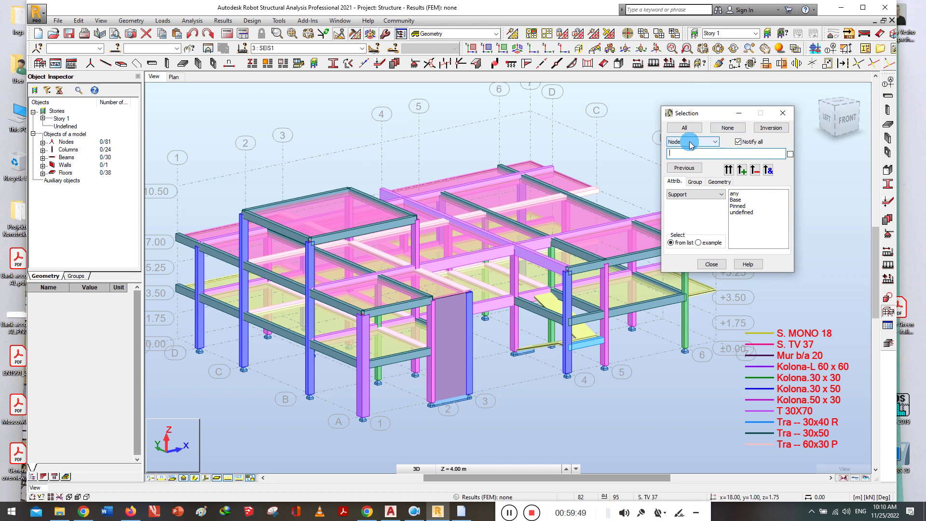
pyautogui.click(692, 143)
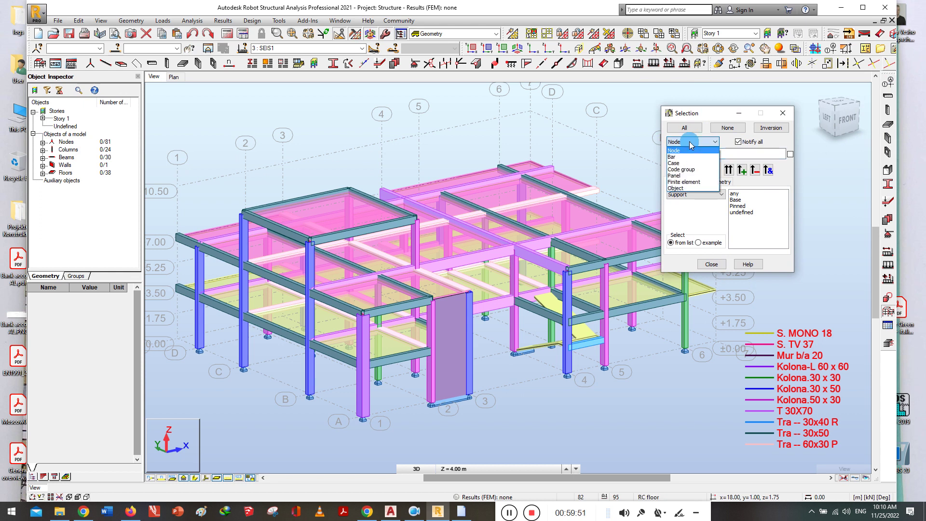
pyautogui.click(688, 176)
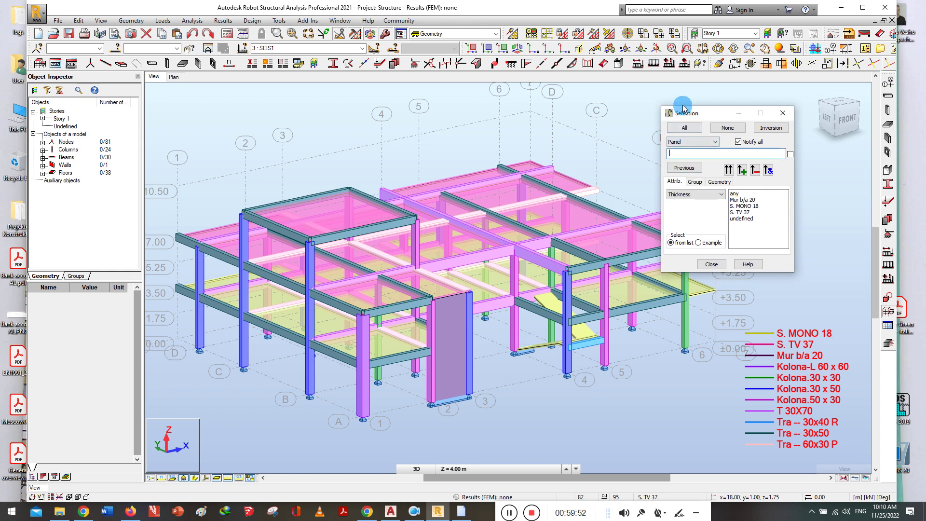
# Select all panels with thickness S. MONO 18 and S. TV 37, keeping the Selection dialog open
pyautogui.click(78, 20)
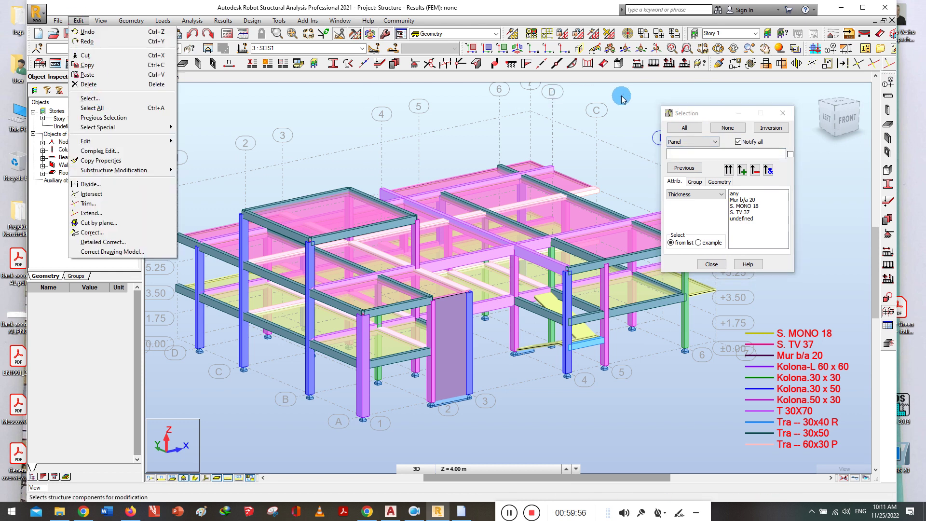
pyautogui.click(680, 112)
pyautogui.click(692, 144)
pyautogui.click(692, 145)
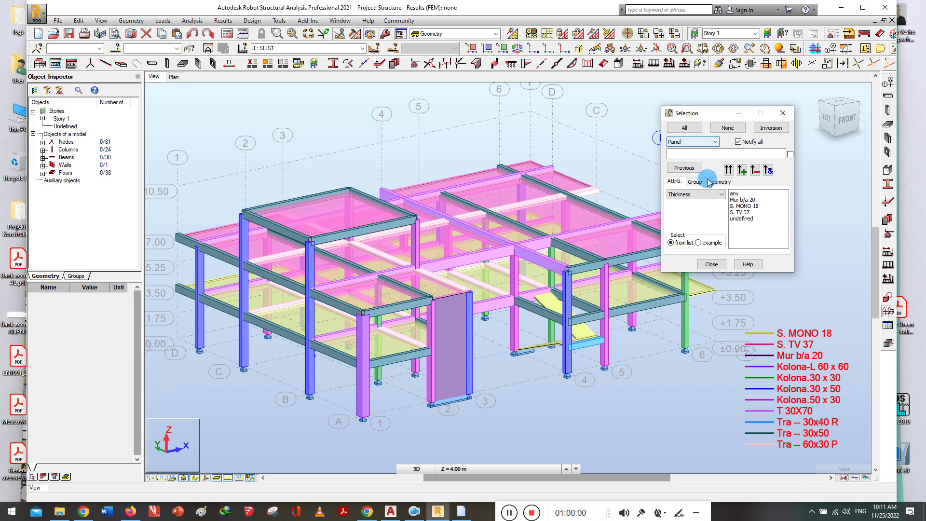
pyautogui.click(741, 206)
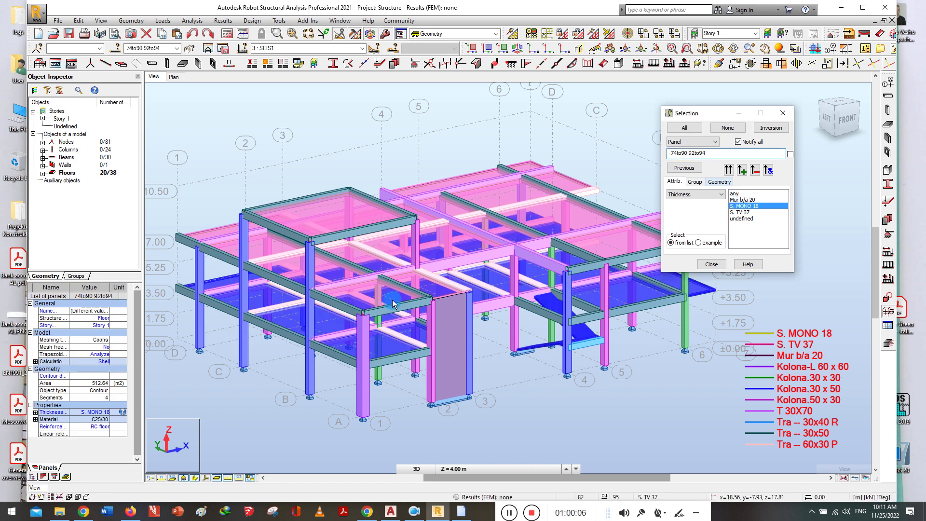
pyautogui.click(740, 212)
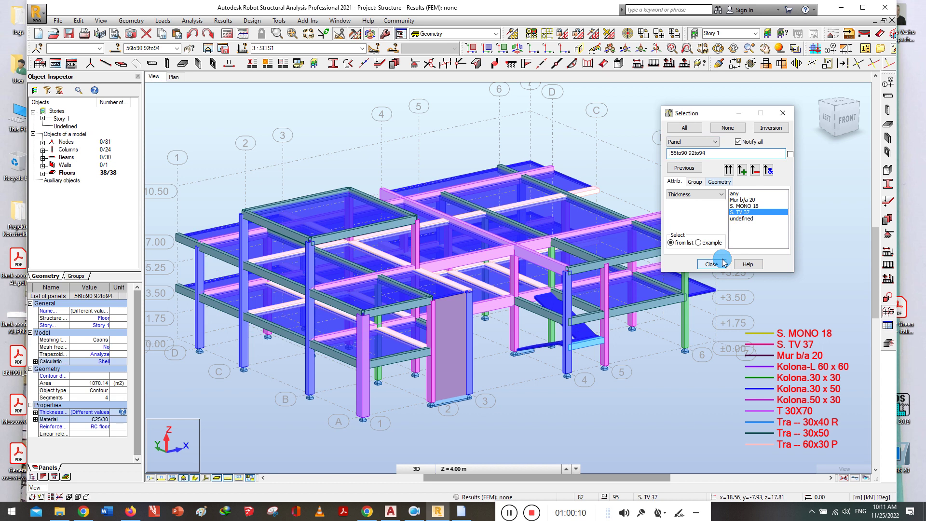
pyautogui.moveTo(714, 111); pyautogui.dragTo(789, 140)
# Open the load definition and make LL1 the active load case
pyautogui.click(163, 20)
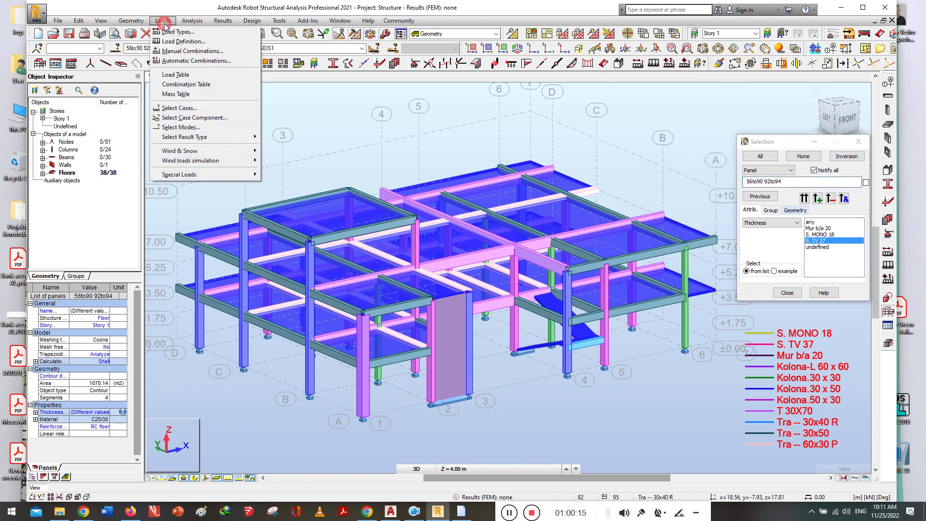
pyautogui.click(183, 42)
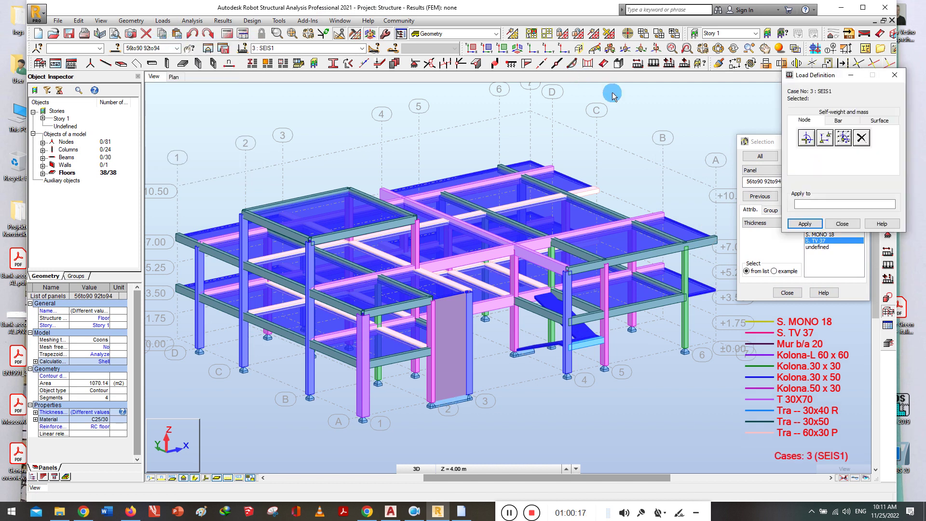
pyautogui.click(840, 80)
pyautogui.moveTo(842, 83); pyautogui.dragTo(741, 103)
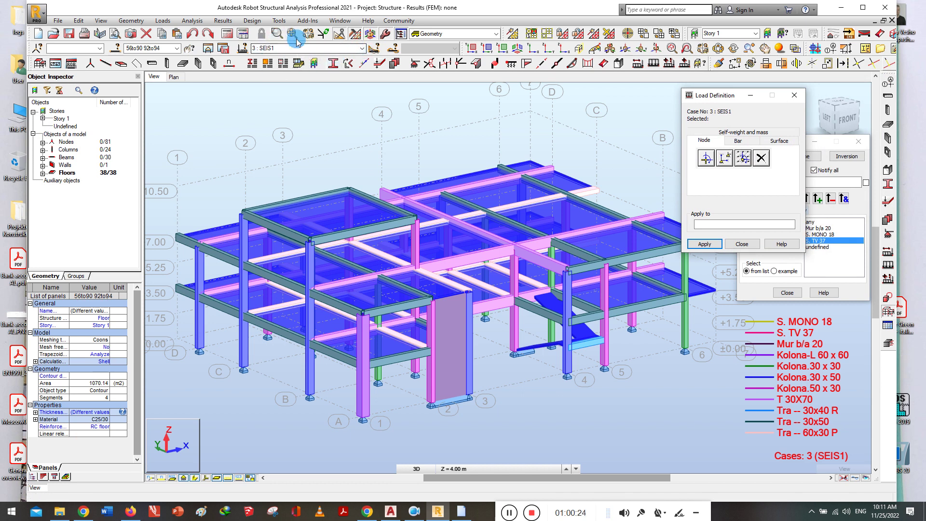
pyautogui.click(362, 48)
pyautogui.click(270, 66)
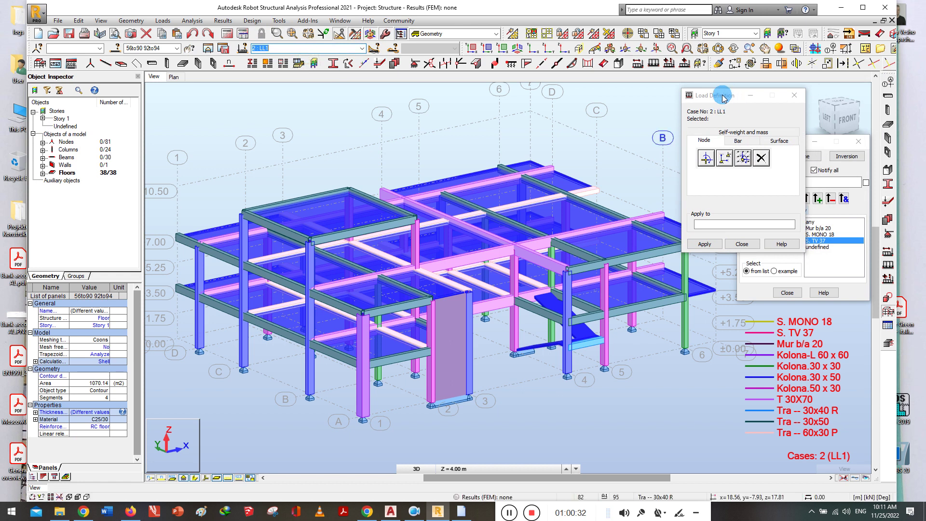
pyautogui.moveTo(723, 97); pyautogui.dragTo(601, 102)
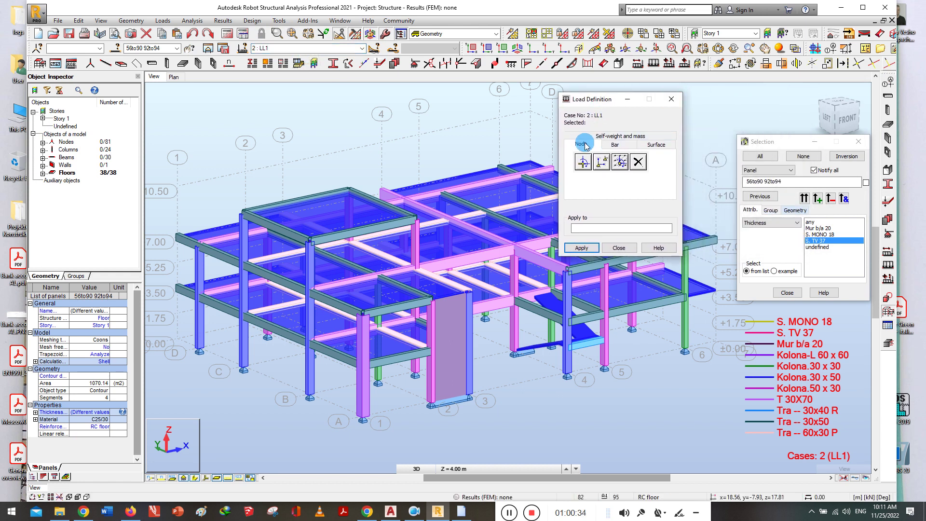
# Define a uniform planar surface load of -1.5 kPa in the global Z direction for case LL1
pyautogui.click(623, 146)
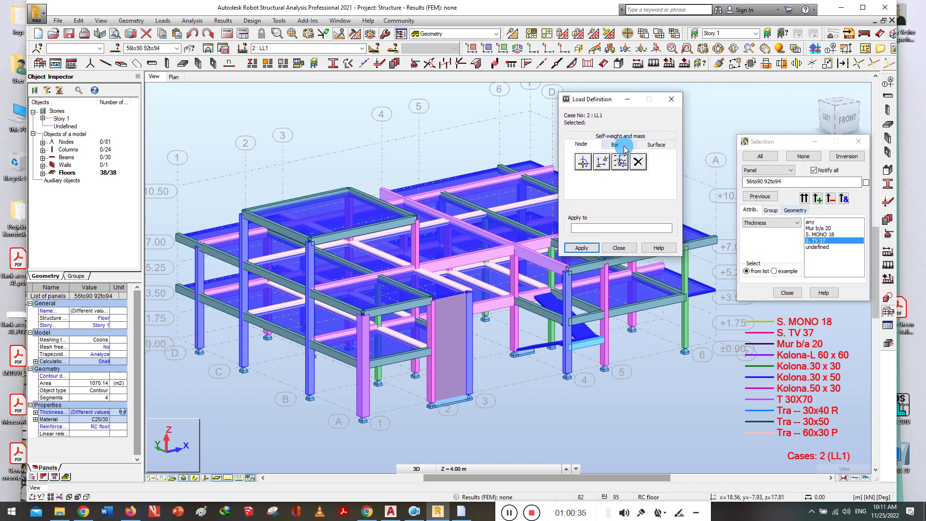
pyautogui.click(578, 145)
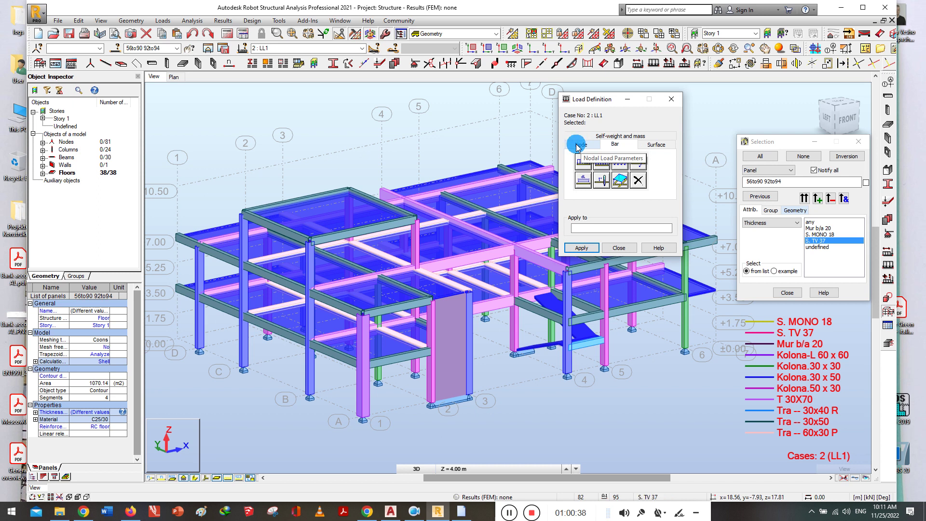
pyautogui.click(643, 146)
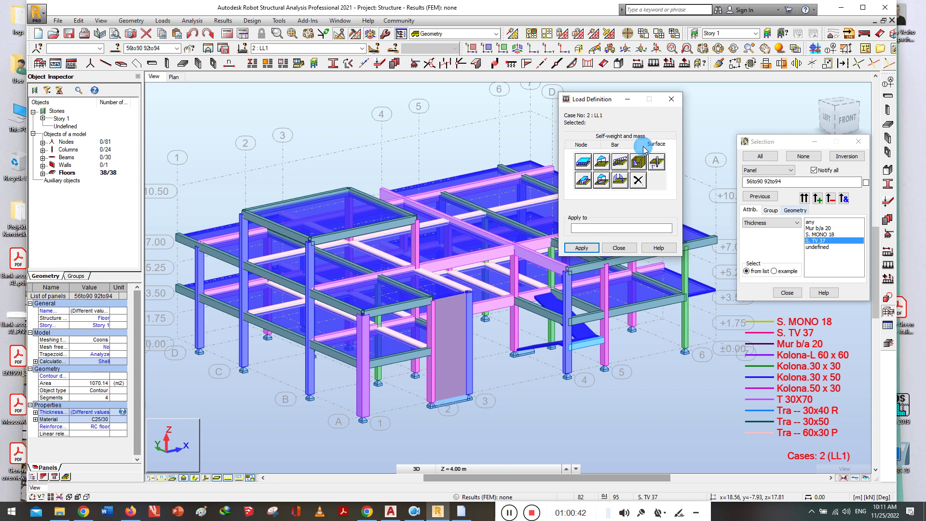
pyautogui.click(581, 163)
pyautogui.moveTo(602, 120); pyautogui.dragTo(445, 120)
pyautogui.click(467, 204)
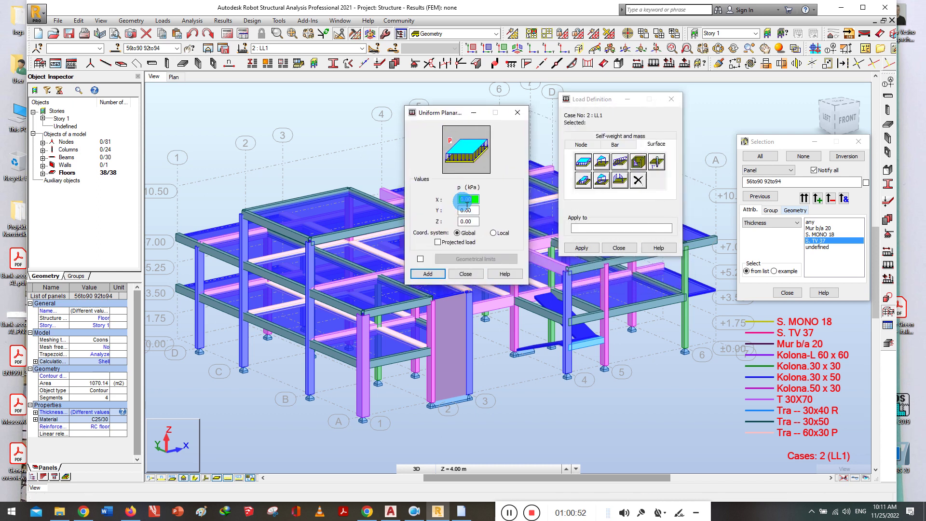
pyautogui.click(465, 213)
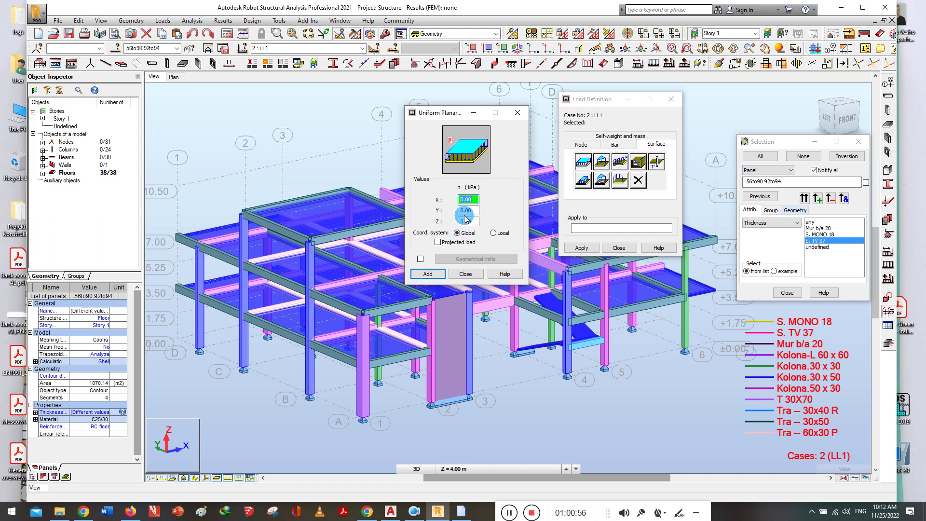
pyautogui.click(477, 223)
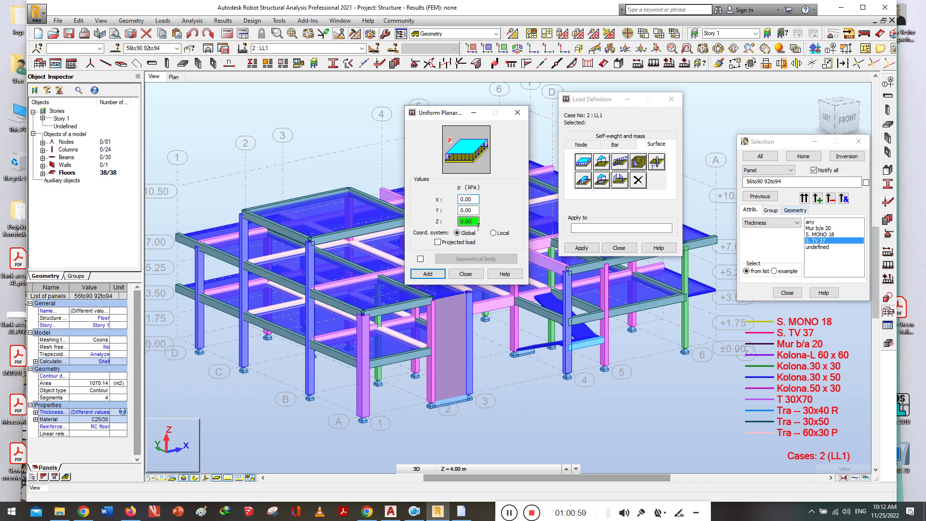
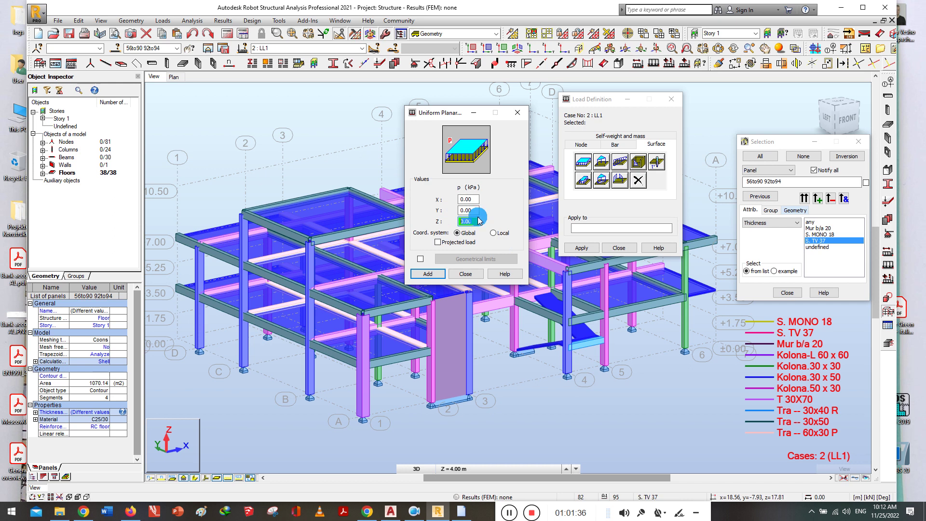
pyautogui.write('-1.5')
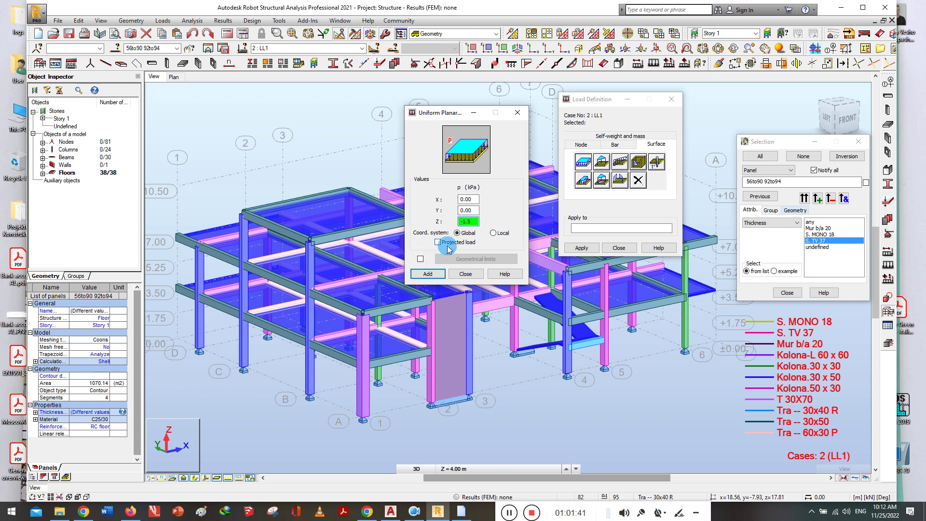
pyautogui.click(428, 274)
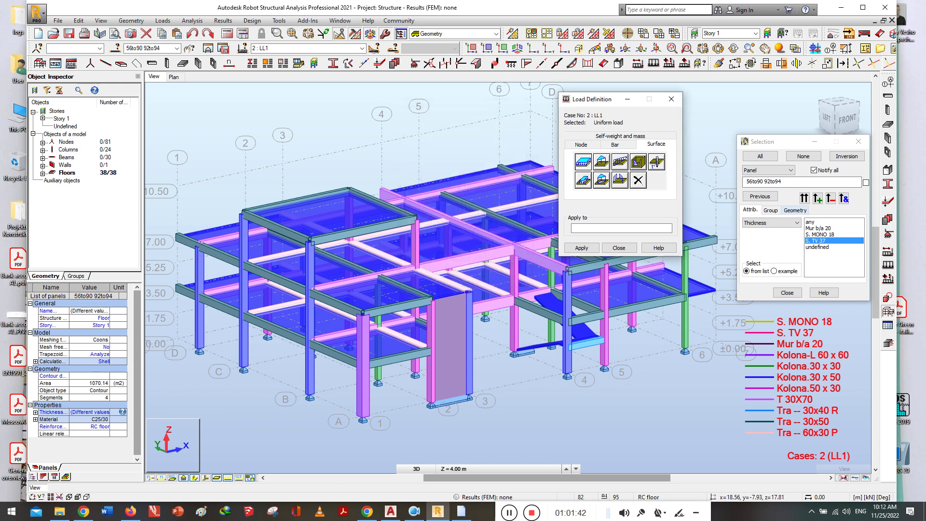
# Apply the uniform surface load to the selected floor panels, close the load definition and clear the selection
pyautogui.click(574, 248)
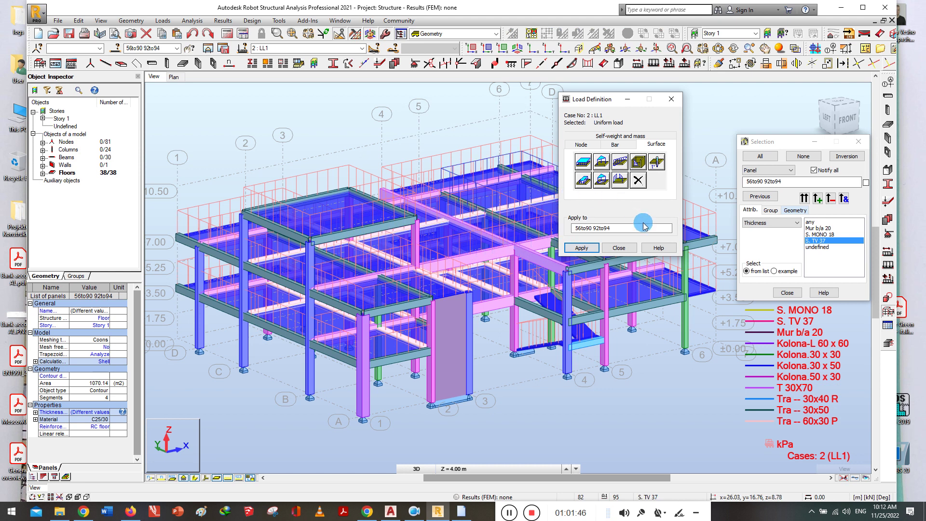
pyautogui.click(619, 248)
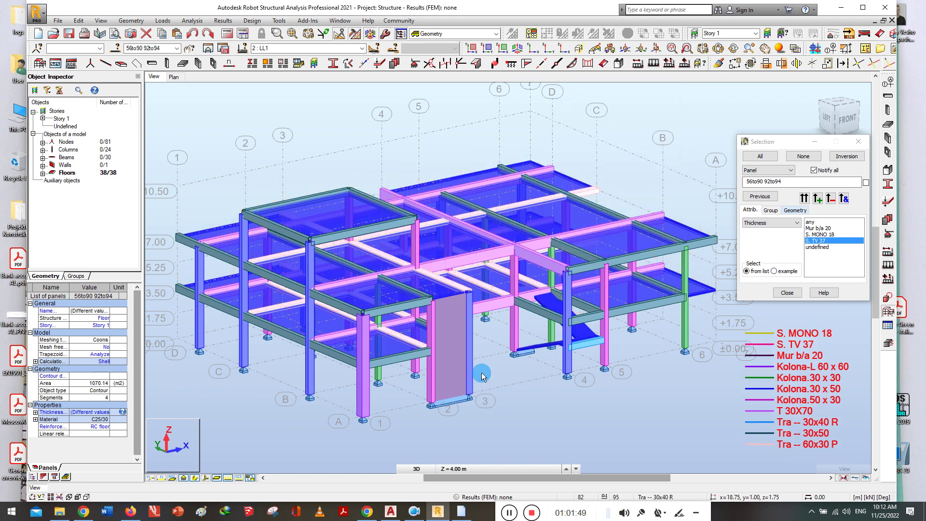
pyautogui.click(654, 398)
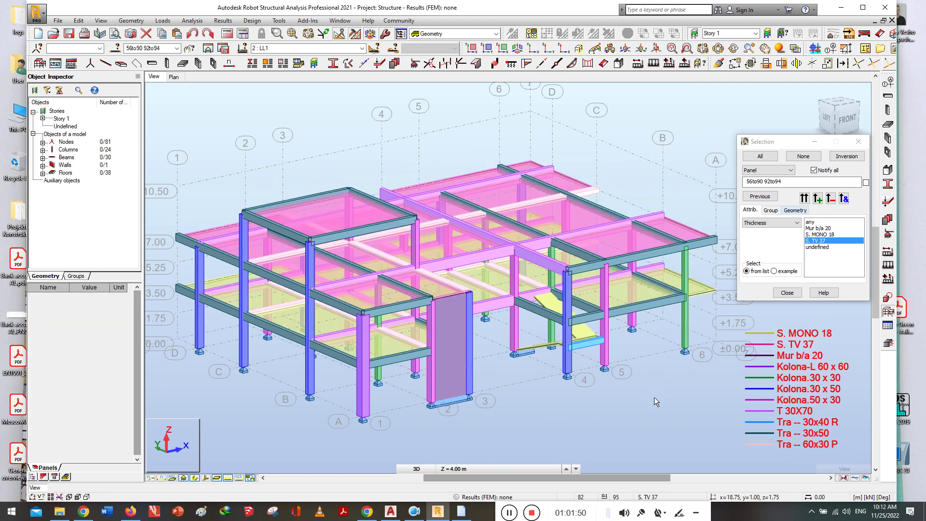
# Show the load symbols and value descriptions to inspect the live loads on the floors, and hide the symbols again
pyautogui.click(227, 479)
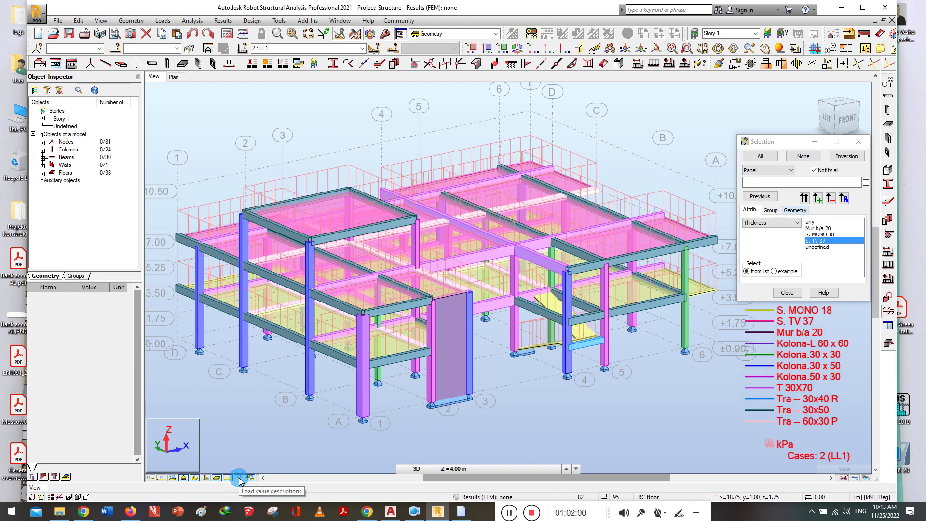
pyautogui.click(240, 479)
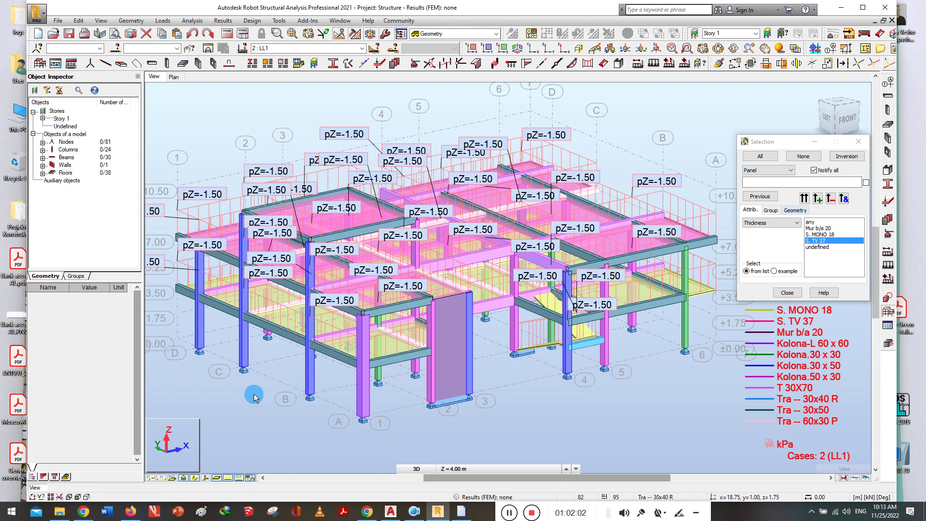
pyautogui.scroll(6, 355, 328)
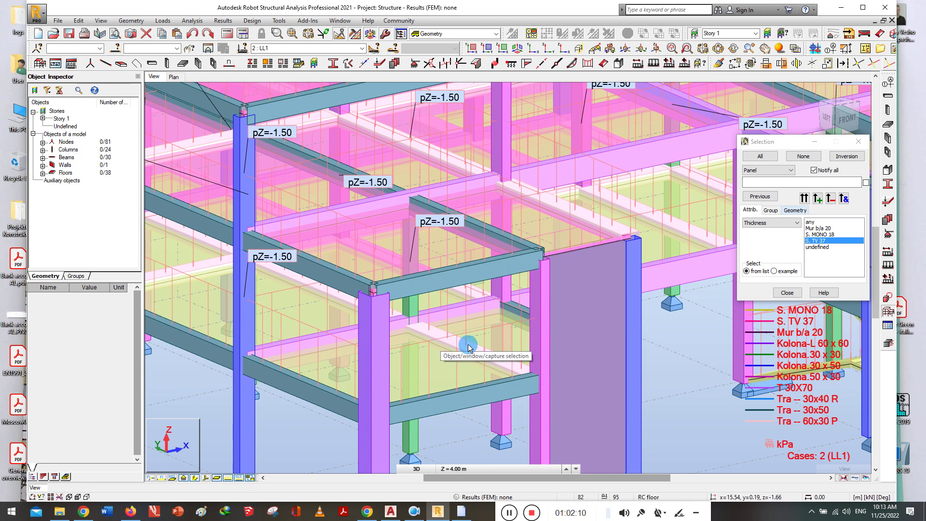
pyautogui.scroll(-1, 469, 347)
pyautogui.scroll(-1, 468, 347)
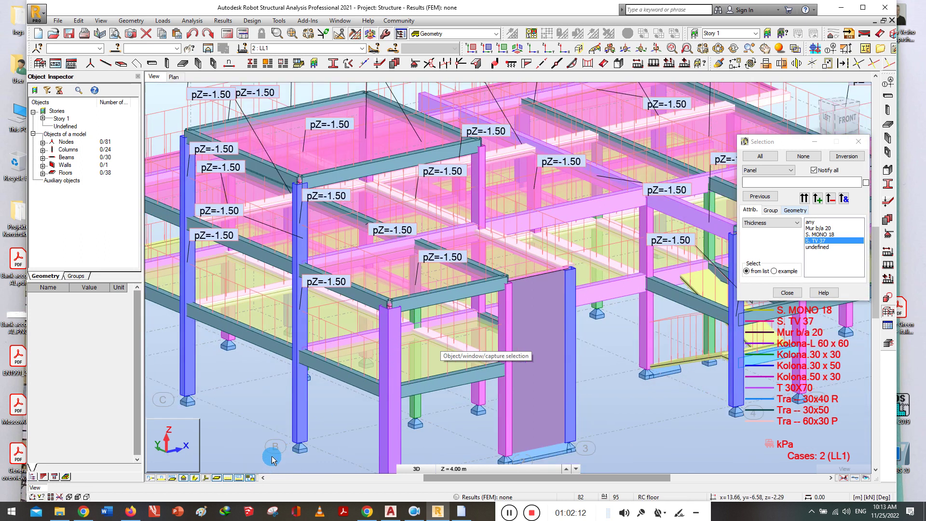
pyautogui.click(237, 478)
pyautogui.scroll(-1, 356, 278)
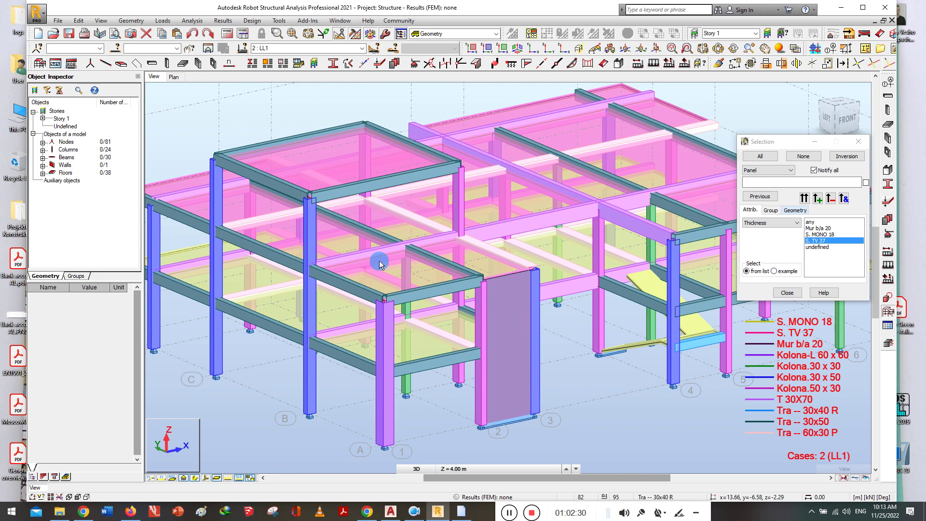
# Select all bars with the sections Tra -- 30x50, Tra -- 60x30 P, Tra -- 30x40 R and T 30X70
pyautogui.click(762, 172)
pyautogui.click(764, 188)
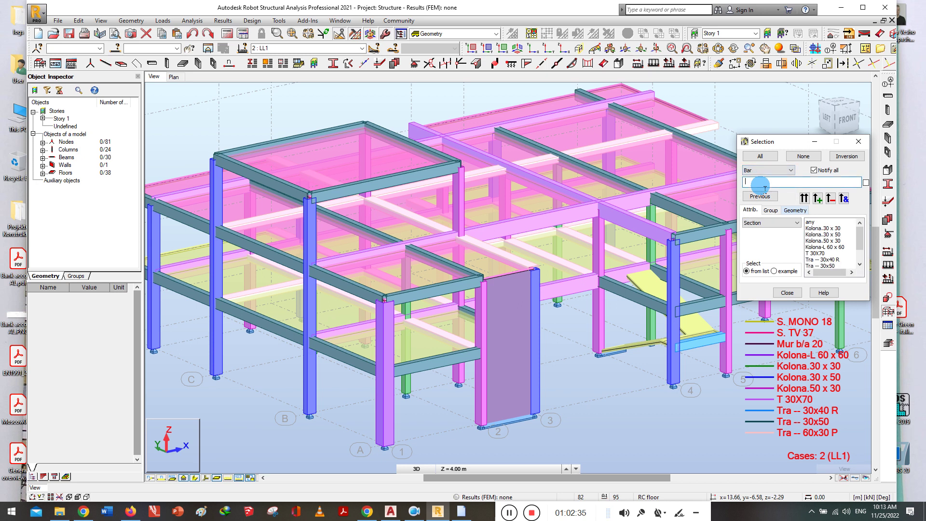
pyautogui.click(771, 186)
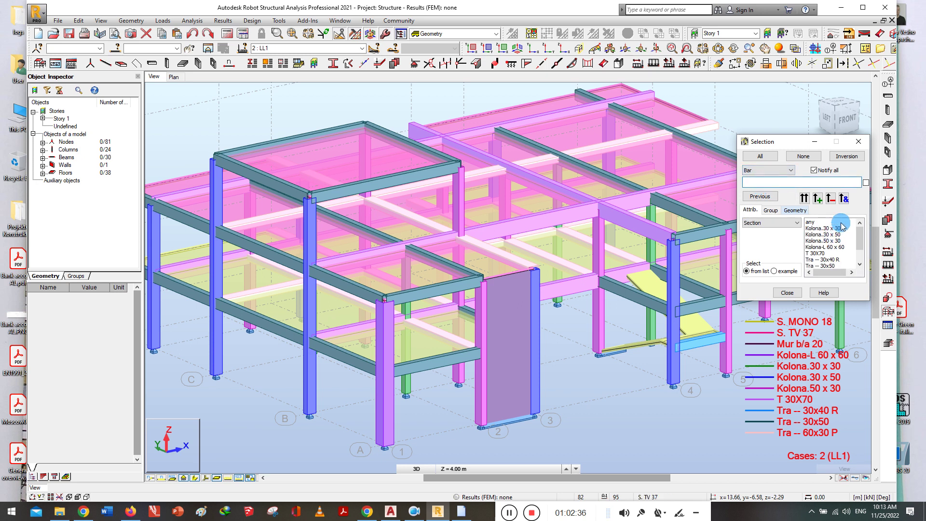
pyautogui.scroll(-1, 858, 236)
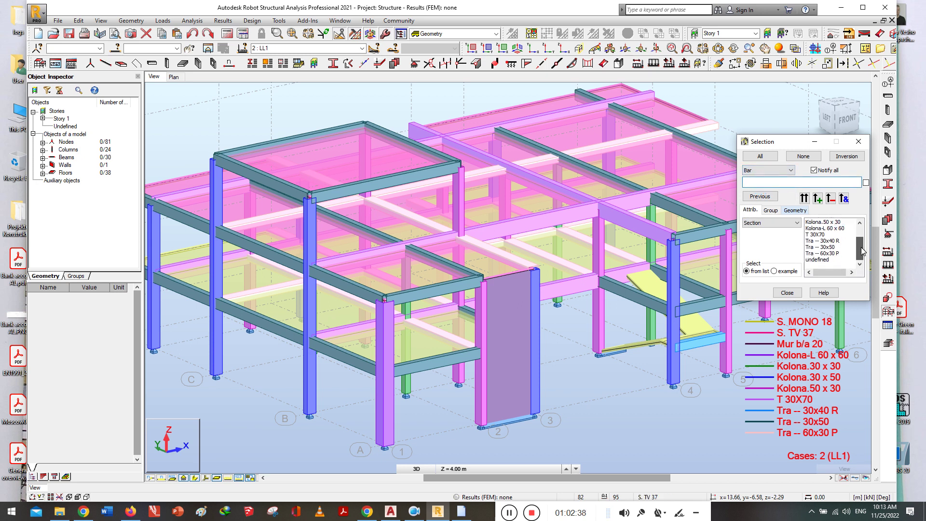
pyautogui.doubleClick(819, 248)
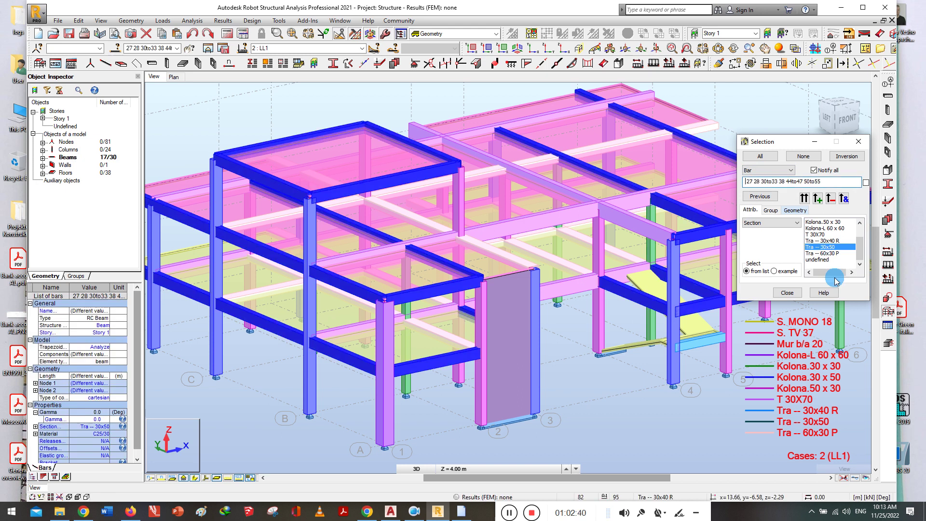
pyautogui.doubleClick(823, 253)
pyautogui.doubleClick(820, 241)
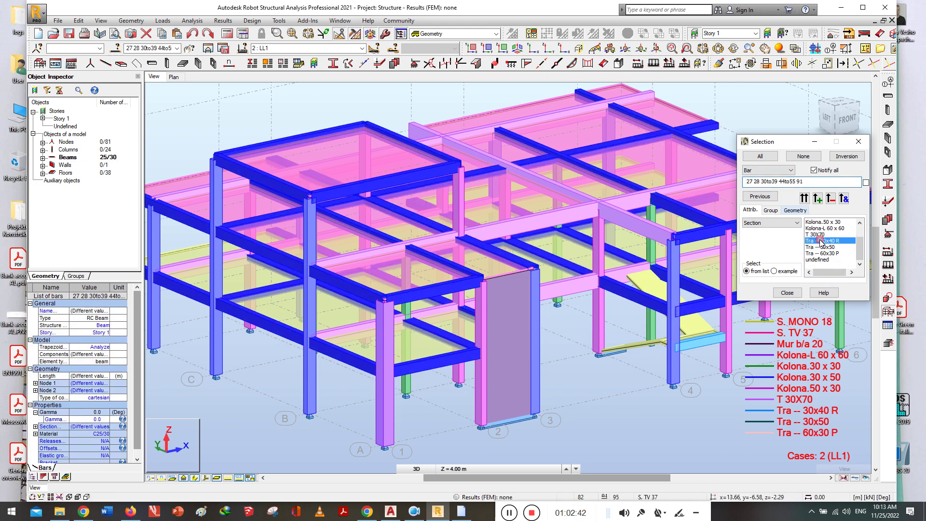
pyautogui.moveTo(781, 142); pyautogui.dragTo(768, 162)
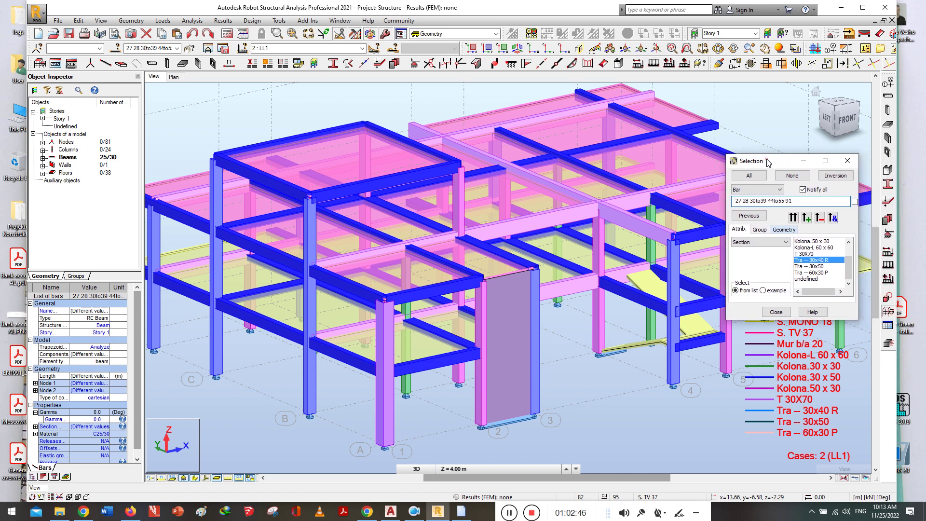
pyautogui.doubleClick(807, 254)
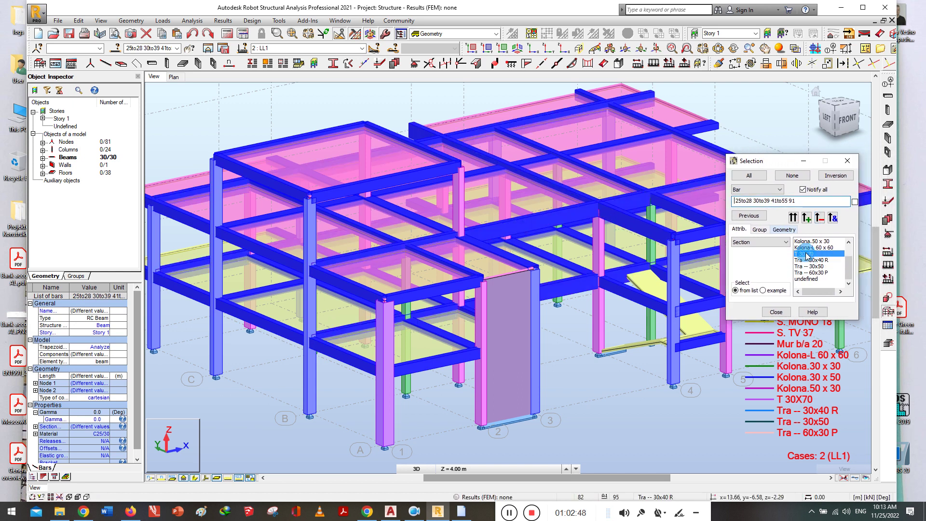
# Open the load definition and make DL1 the active load case
pyautogui.click(162, 21)
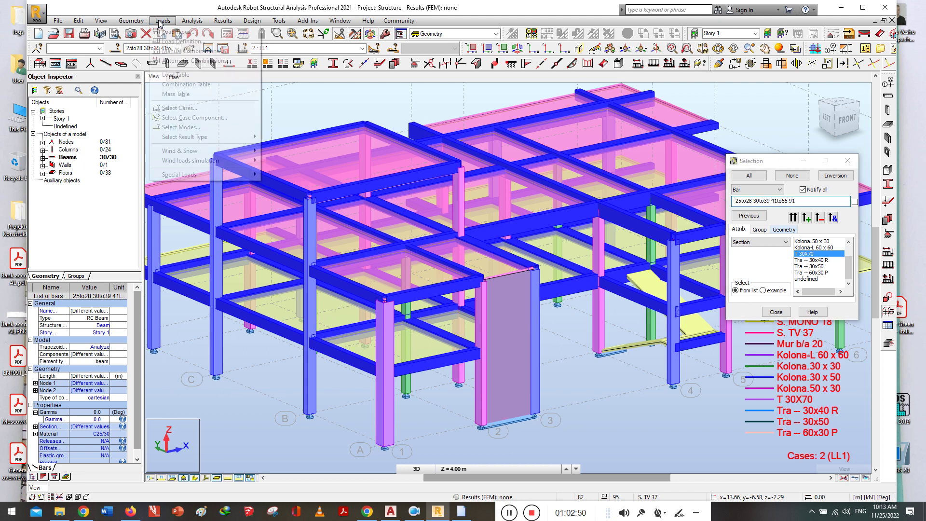
pyautogui.click(184, 42)
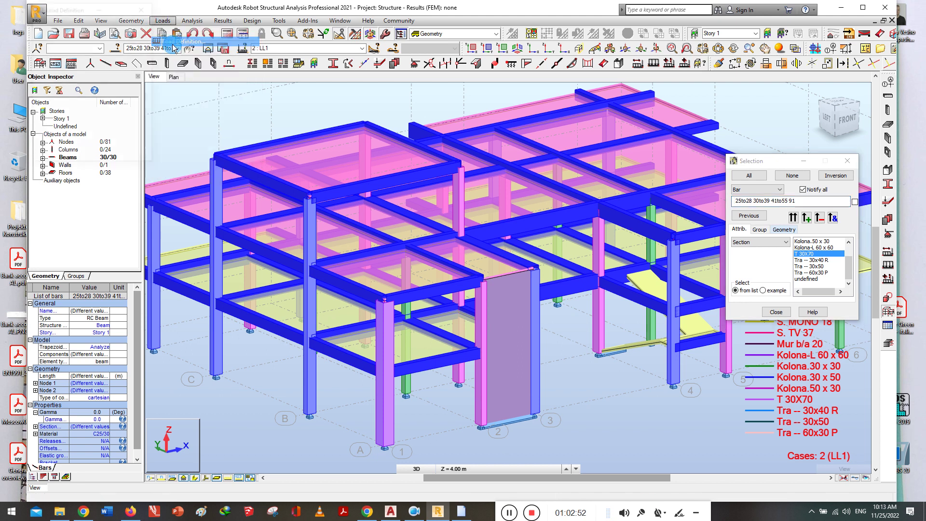
pyautogui.click(365, 48)
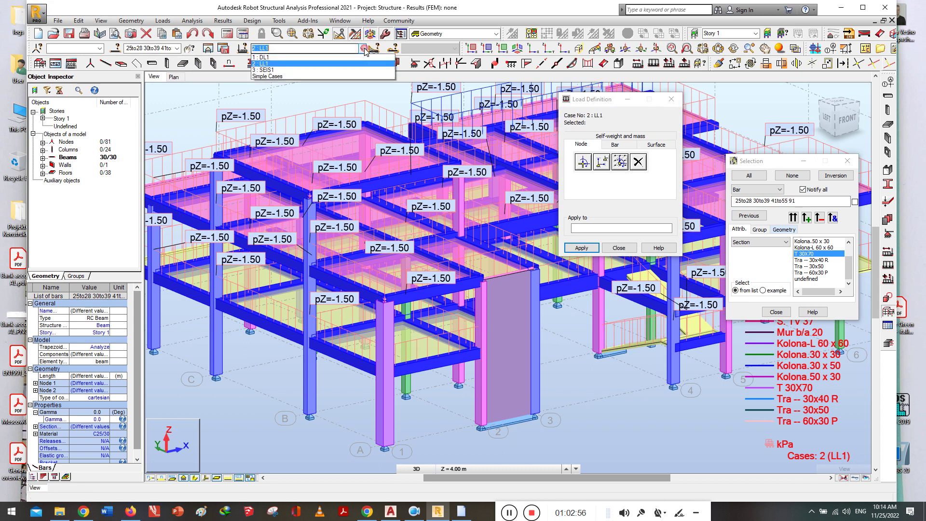
pyautogui.click(316, 55)
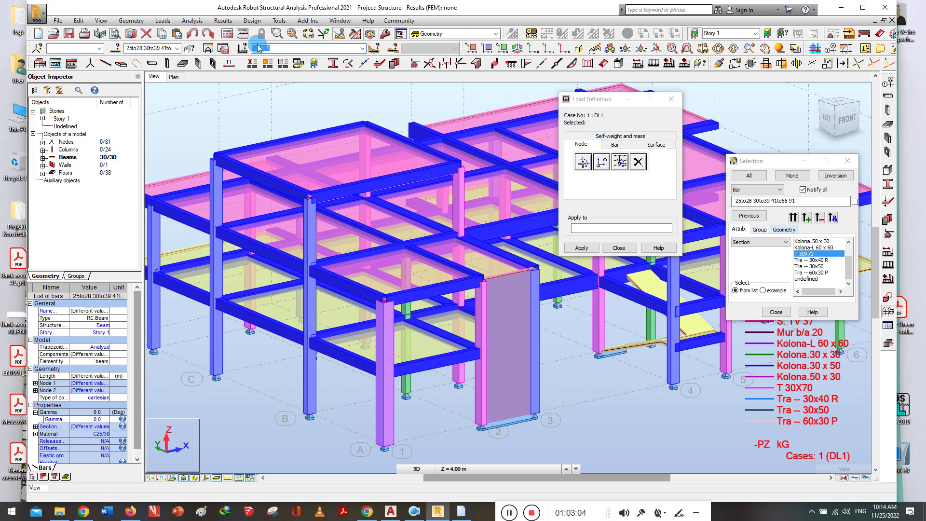
# Define a uniform bar load of -1.2 kN/m in the global Z direction for case DL1
pyautogui.click(615, 144)
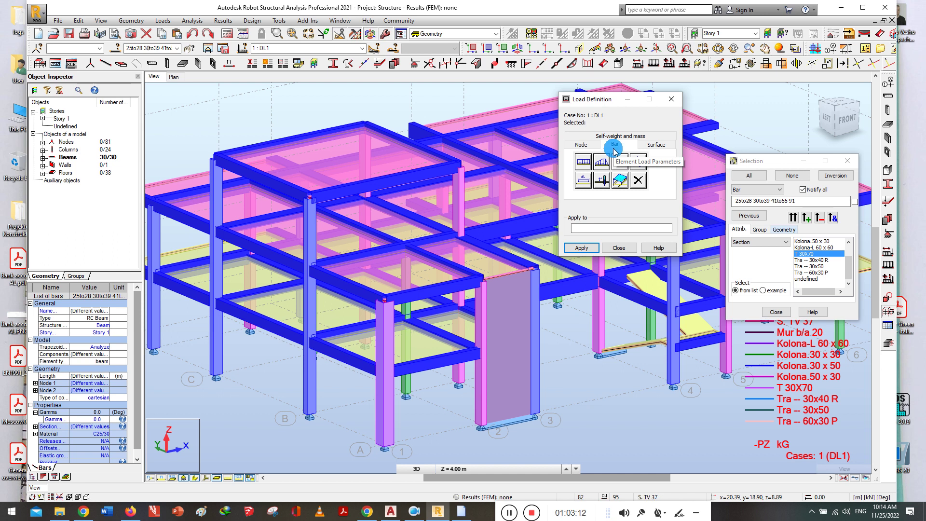
pyautogui.click(582, 164)
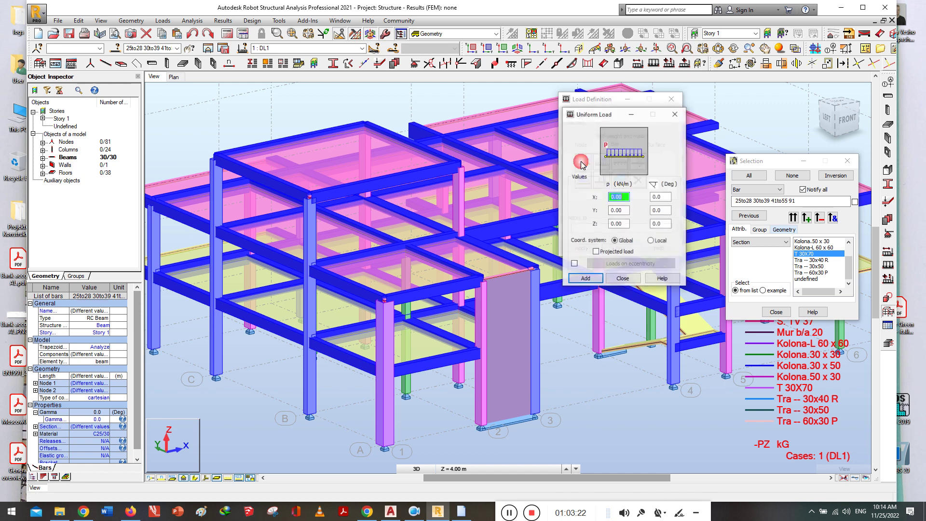
pyautogui.moveTo(603, 117); pyautogui.dragTo(653, 147)
pyautogui.moveTo(681, 254); pyautogui.dragTo(621, 258)
pyautogui.write('4')
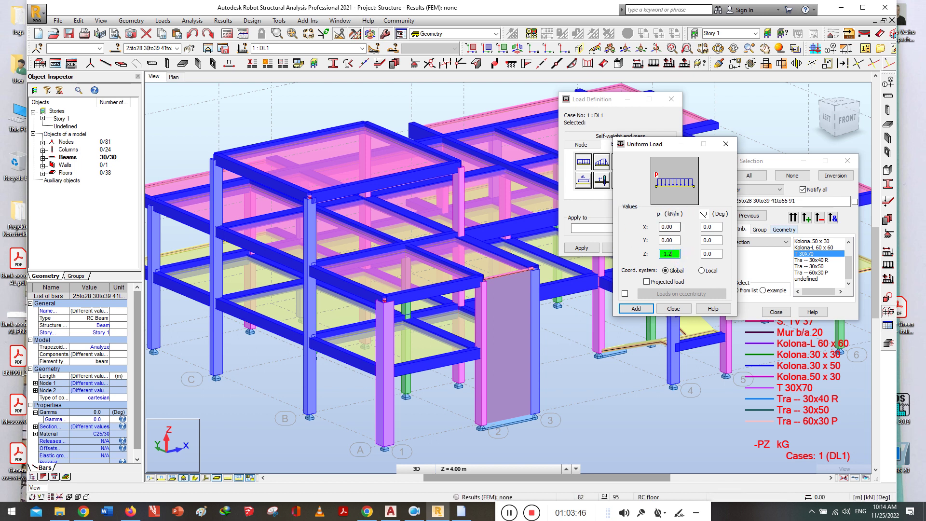
pyautogui.click(635, 309)
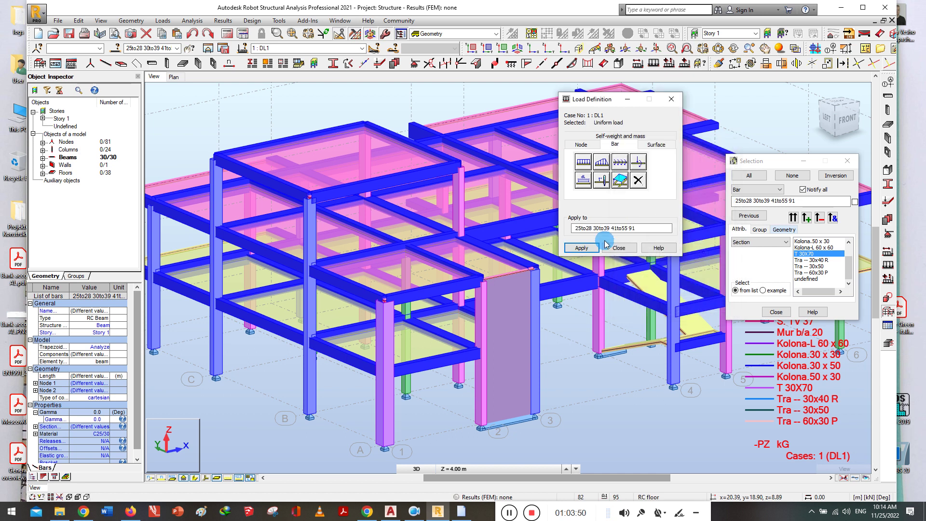
# Apply the uniform bar load to the selected beams, and close the Load Definition and Selection dialogs
pyautogui.click(581, 248)
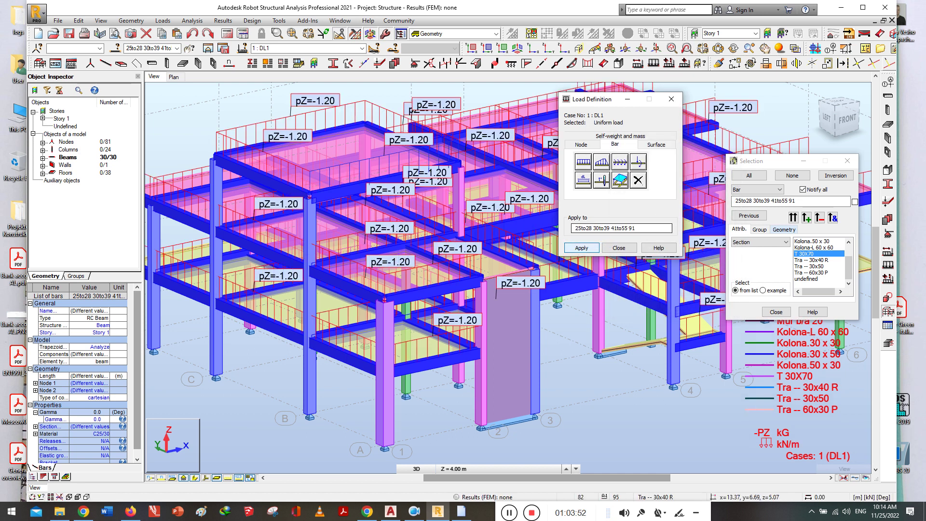
pyautogui.click(619, 248)
pyautogui.click(776, 312)
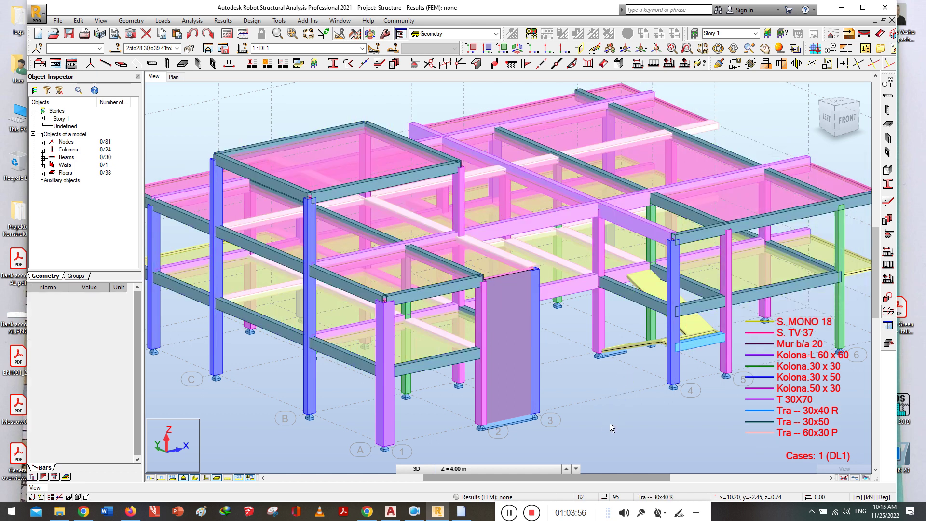
pyautogui.click(609, 422)
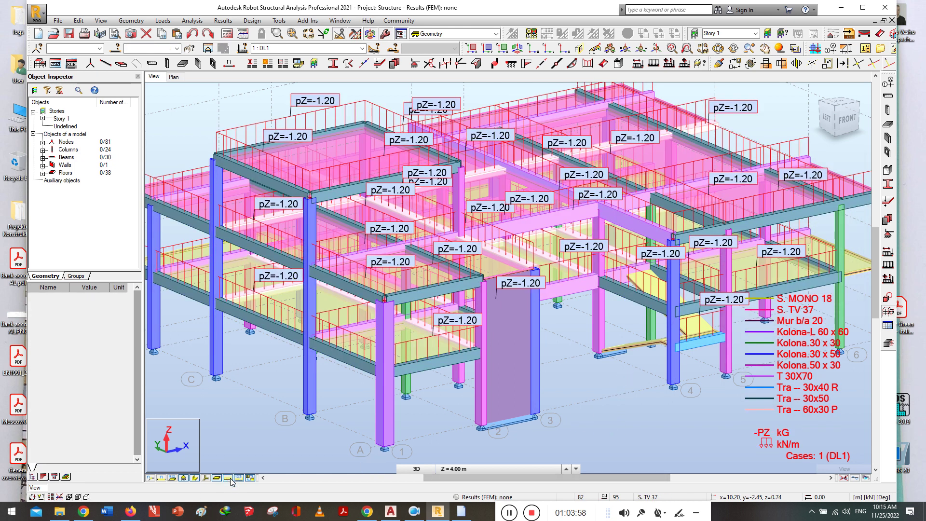
# Examine the displayed DL1 loads, make LL1 the active load case to check its loads, and hide the load symbols
pyautogui.click(239, 478)
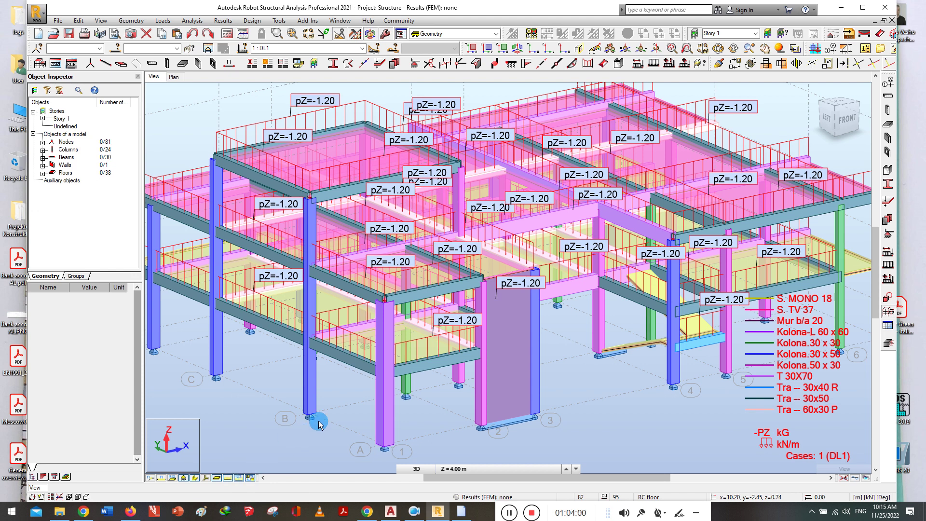
pyautogui.scroll(5, 372, 292)
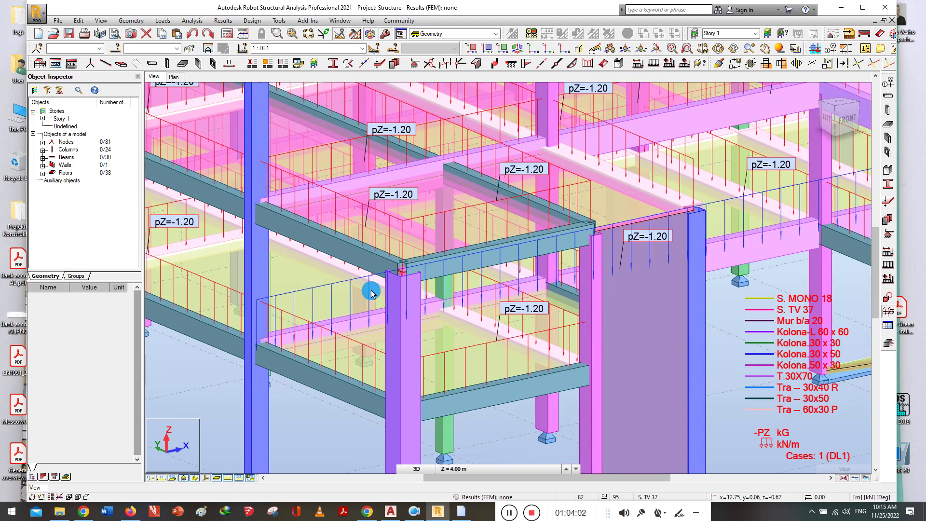
pyautogui.click(362, 48)
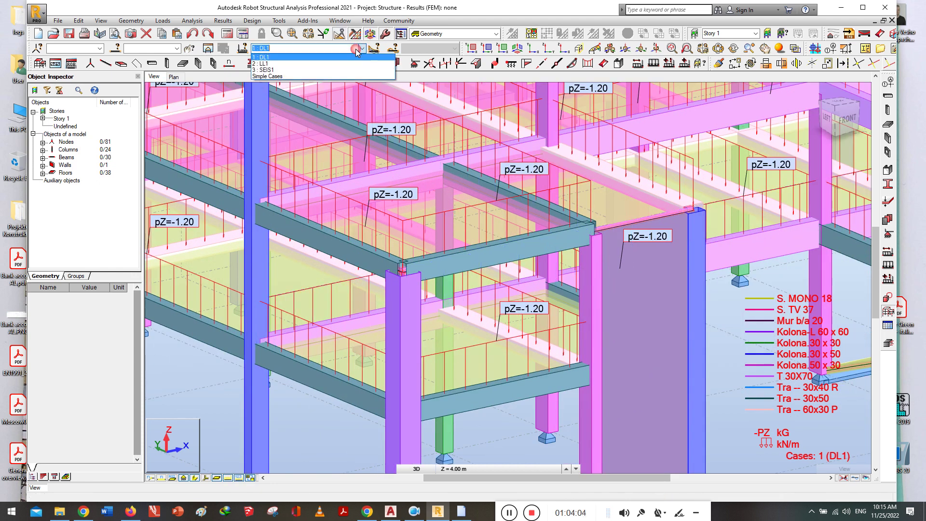
pyautogui.click(297, 64)
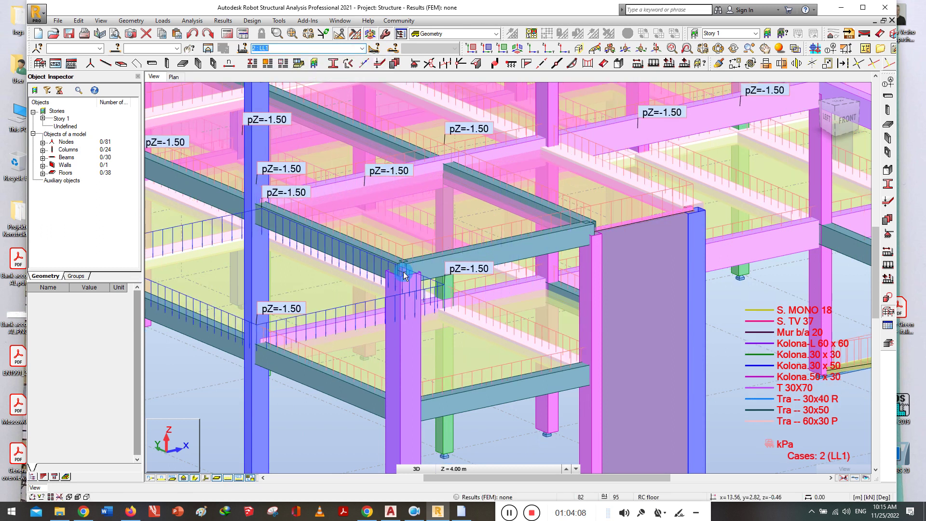
pyautogui.scroll(-5, 414, 258)
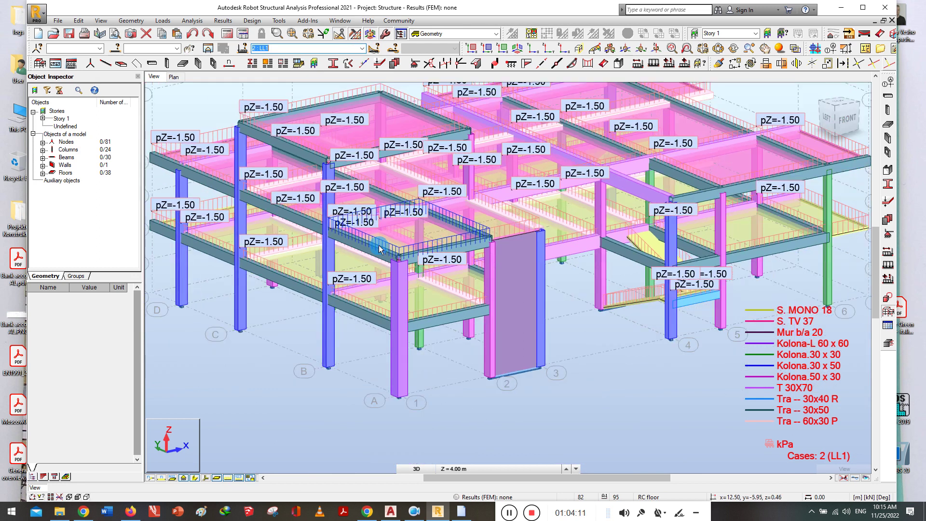
pyautogui.click(239, 478)
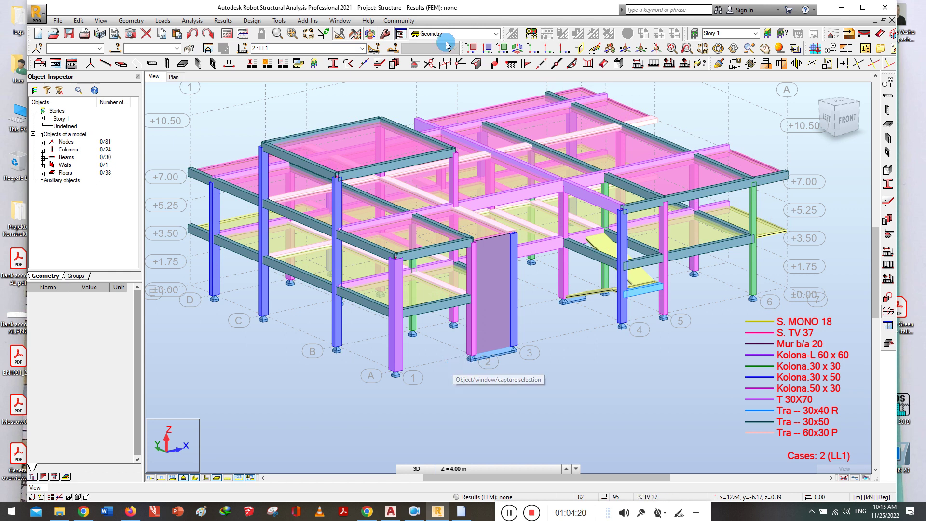
# Create a manual load combination number 4 of type ULS named COMB1
pyautogui.click(163, 21)
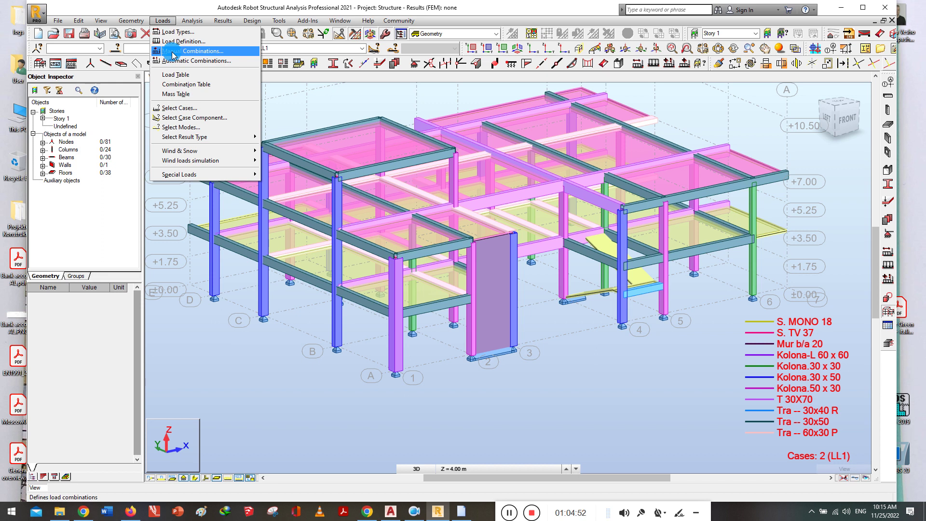
pyautogui.click(173, 51)
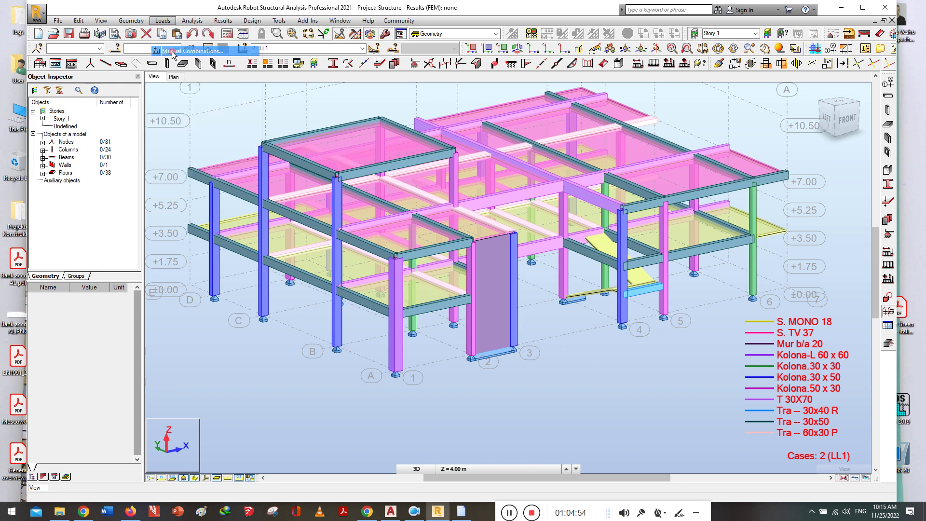
pyautogui.moveTo(431, 213); pyautogui.dragTo(284, 283)
pyautogui.click(290, 331)
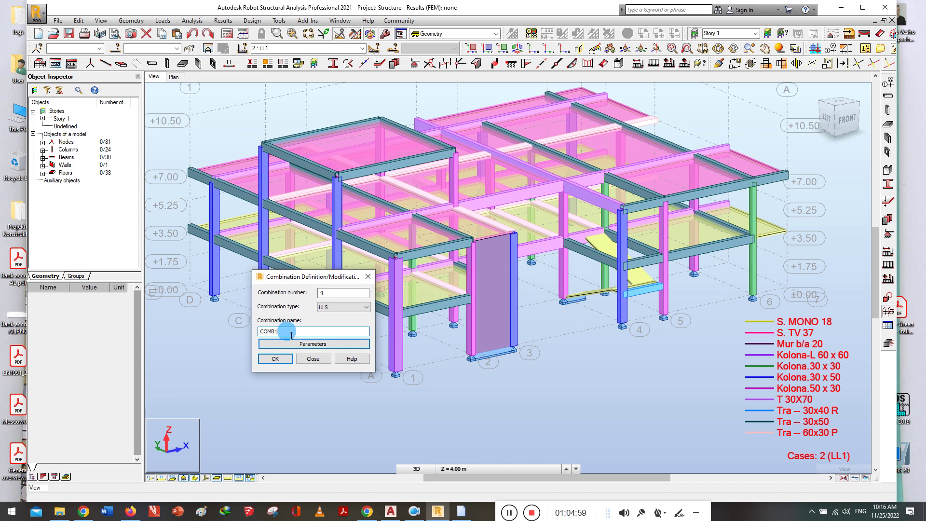
pyautogui.click(333, 309)
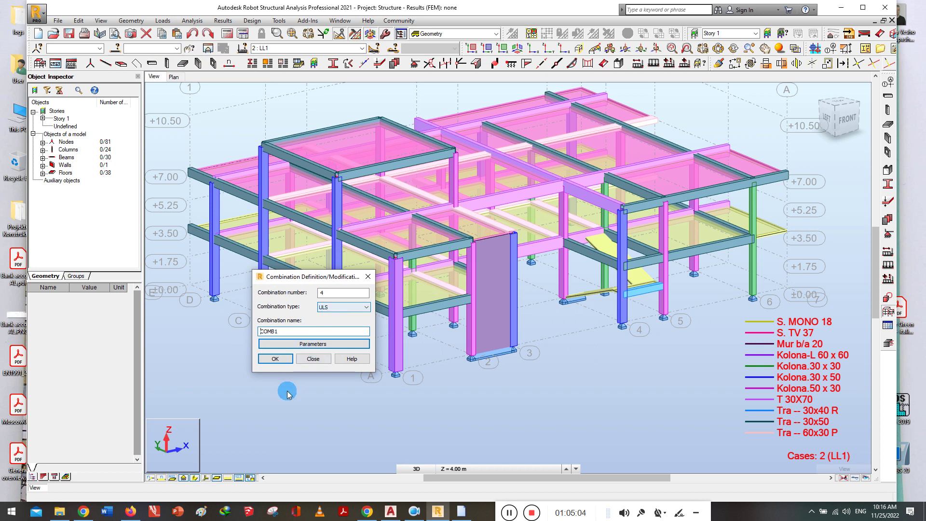
pyautogui.click(277, 360)
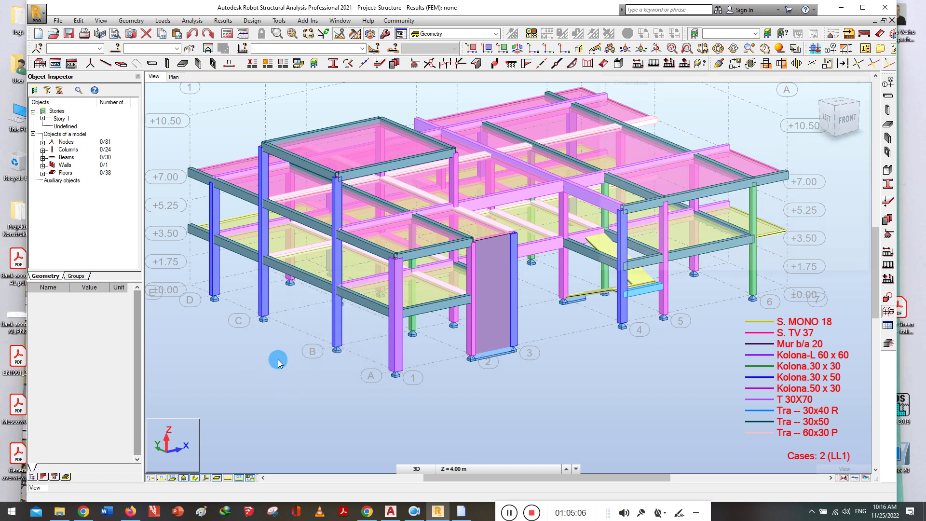
# Add load case DL1 to the COMB1 combination with the automatic factor
pyautogui.moveTo(635, 69); pyautogui.dragTo(255, 194)
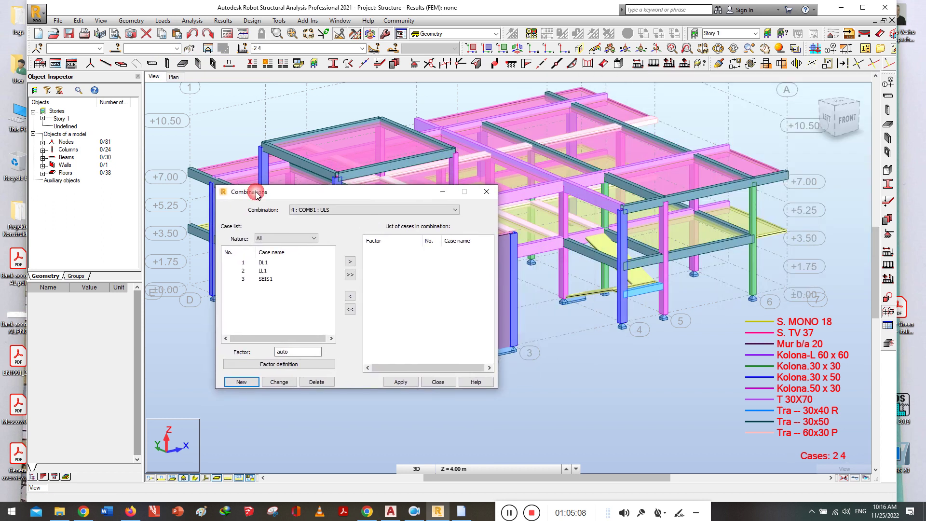
pyautogui.click(263, 263)
pyautogui.moveTo(264, 270); pyautogui.dragTo(266, 280)
pyautogui.click(243, 264)
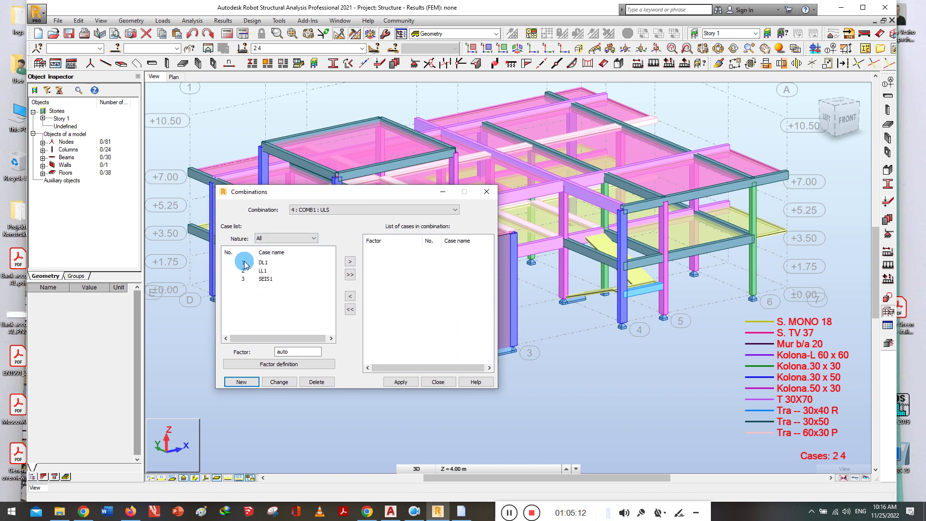
pyautogui.click(266, 265)
pyautogui.click(283, 353)
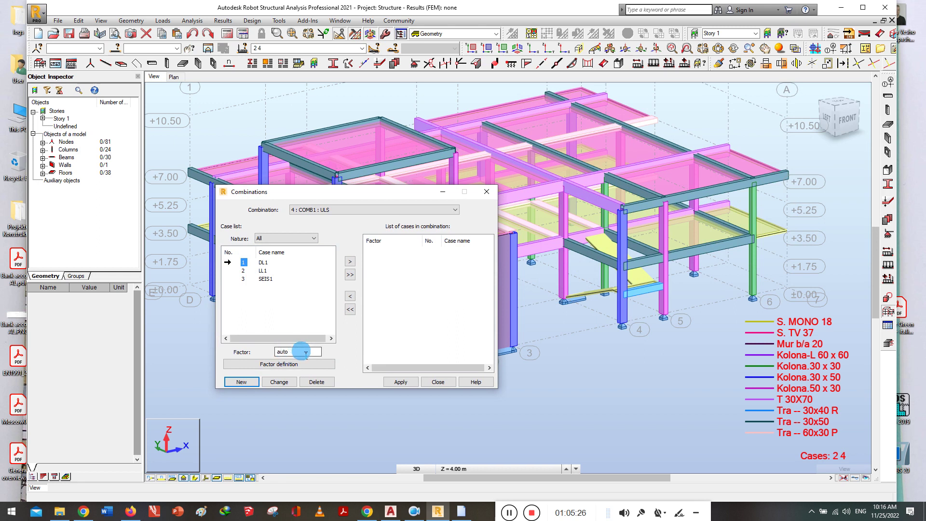
pyautogui.click(349, 263)
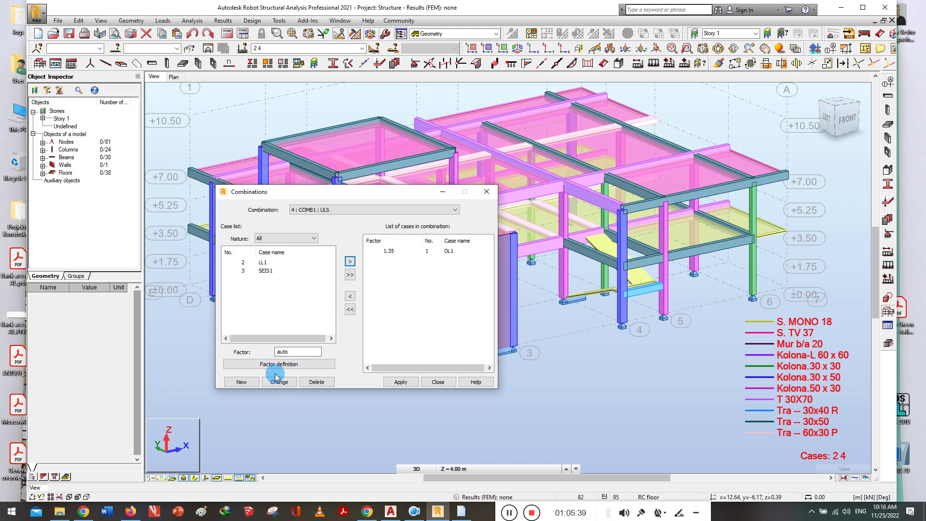
# Add load cases LL1 and SEIS1 to COMB1 with automatic factors, and apply the combination
pyautogui.click(244, 264)
pyautogui.click(243, 266)
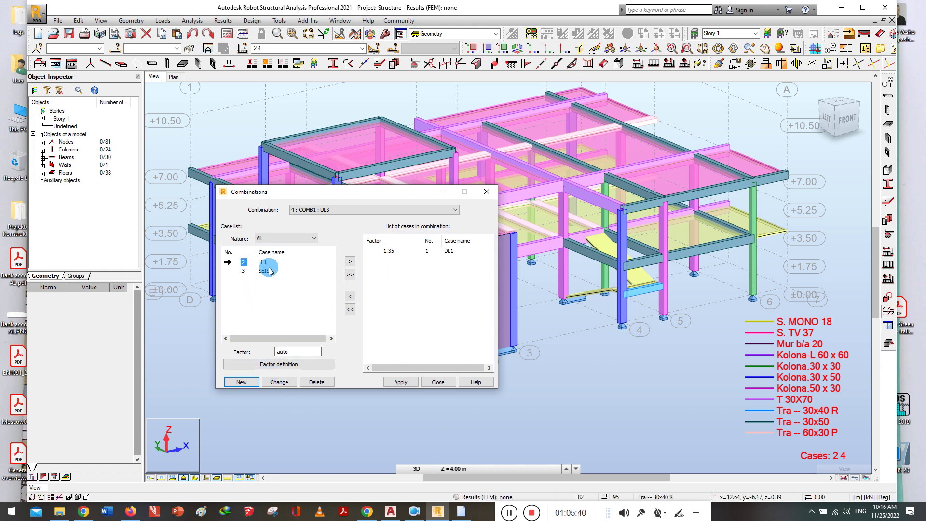
pyautogui.click(350, 262)
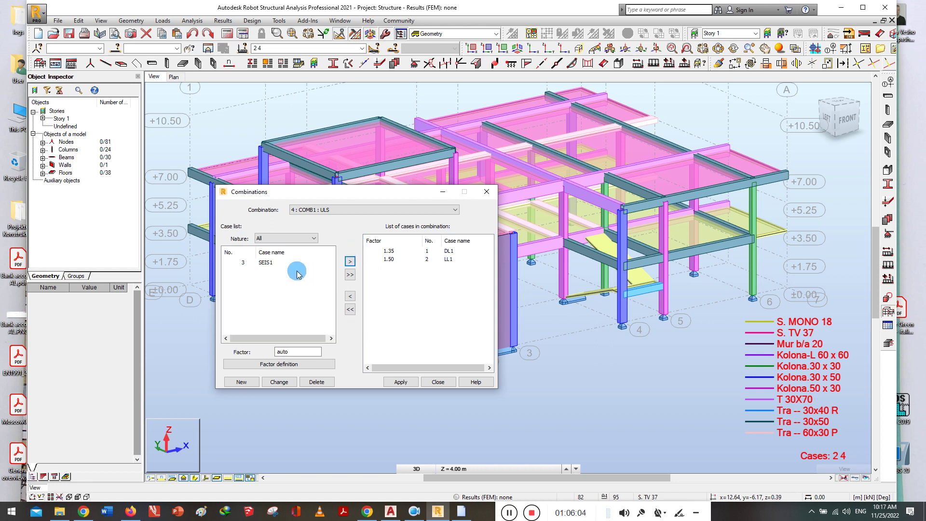
pyautogui.click(243, 264)
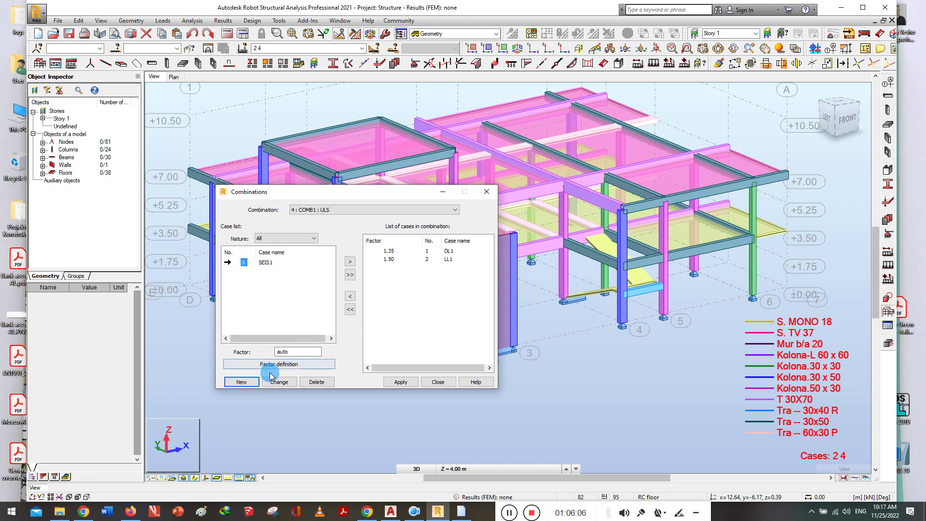
pyautogui.click(351, 263)
pyautogui.click(350, 263)
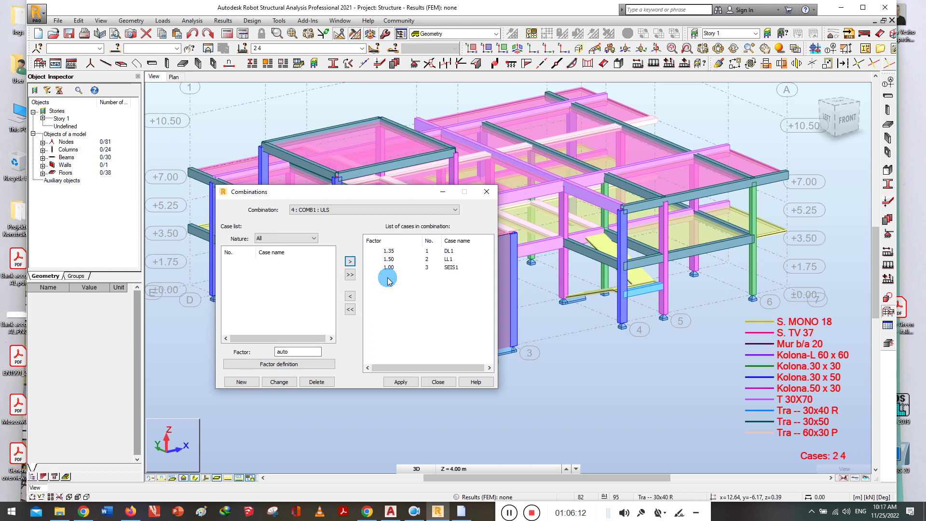
pyautogui.click(400, 382)
pyautogui.click(314, 210)
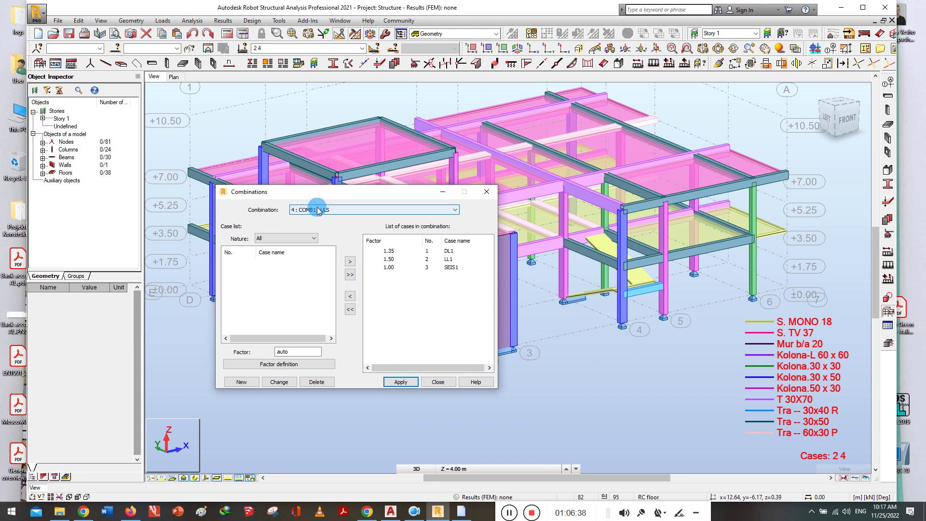
pyautogui.click(440, 382)
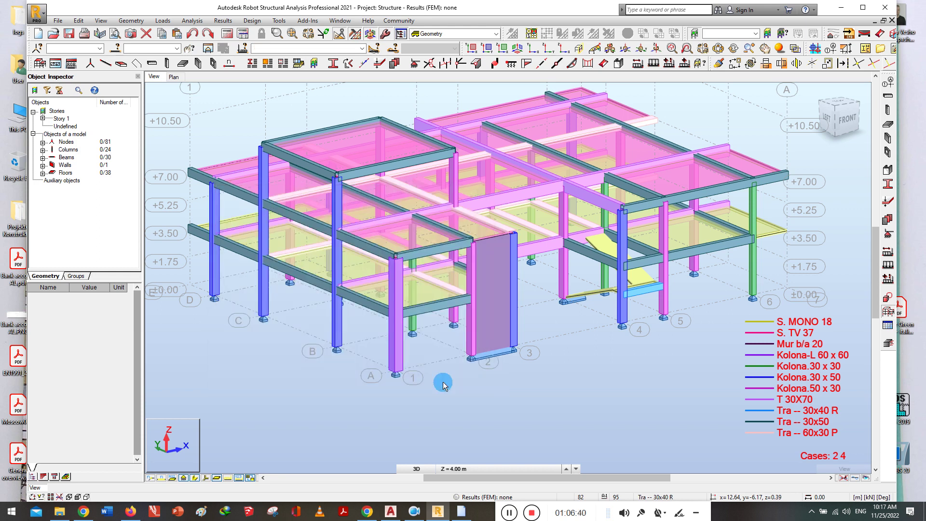
# Create a modal analysis case with 10 modes, 0.0001 tolerance, 40 iterations and a mass matrix lumped without rotations
pyautogui.click(195, 21)
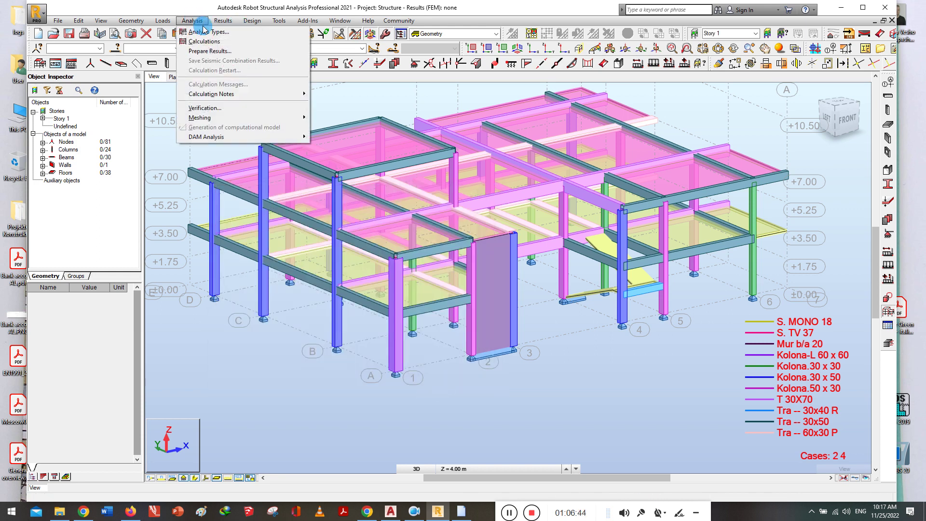
pyautogui.click(206, 32)
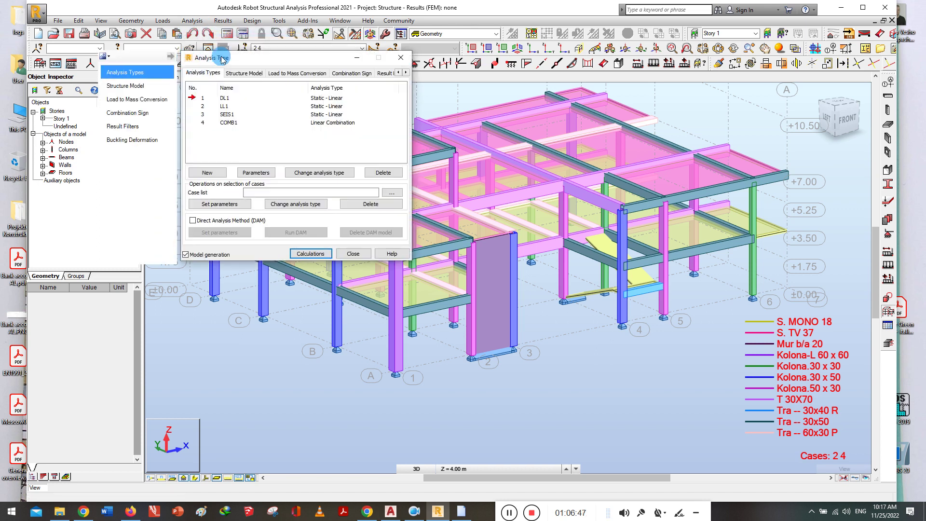
pyautogui.moveTo(227, 57)
pyautogui.mouseDown()
pyautogui.moveTo(239, 96)
pyautogui.moveTo(302, 152)
pyautogui.mouseUp()
pyautogui.click(303, 202)
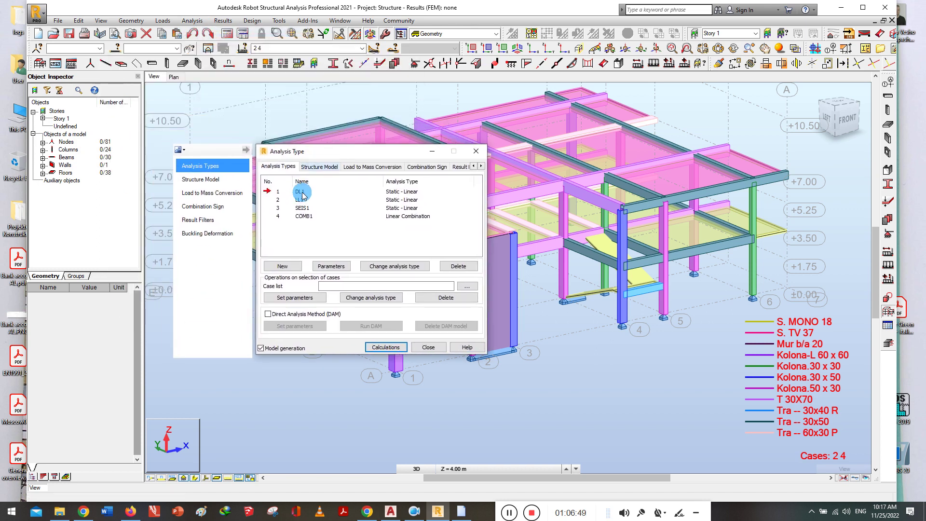
pyautogui.click(371, 198)
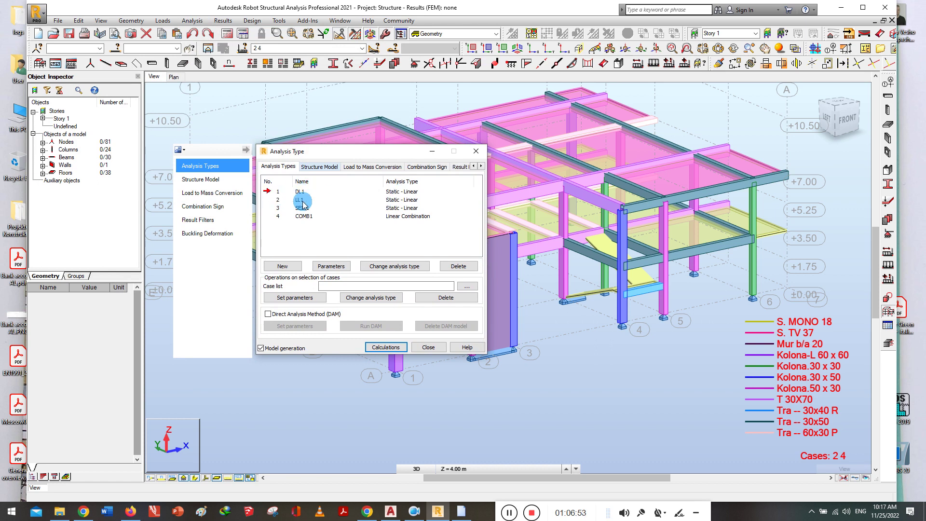
pyautogui.click(292, 269)
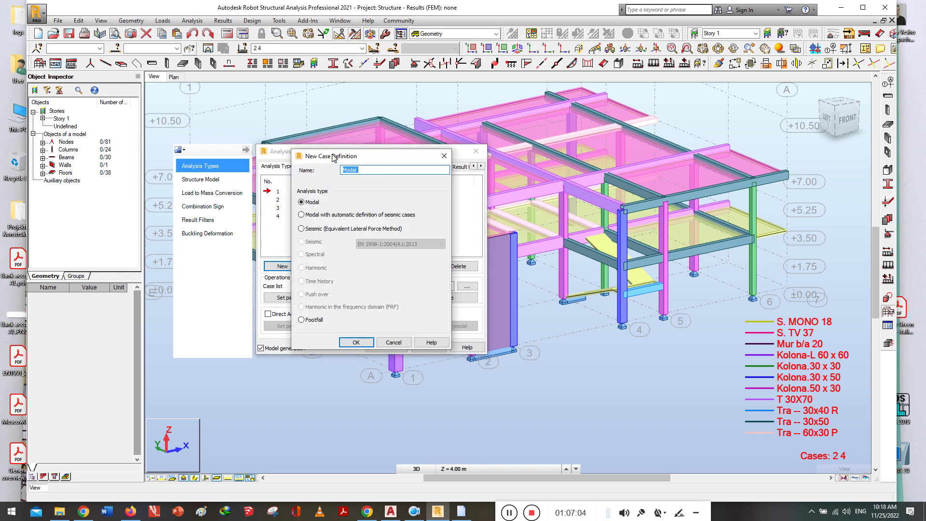
pyautogui.moveTo(332, 157); pyautogui.dragTo(568, 169)
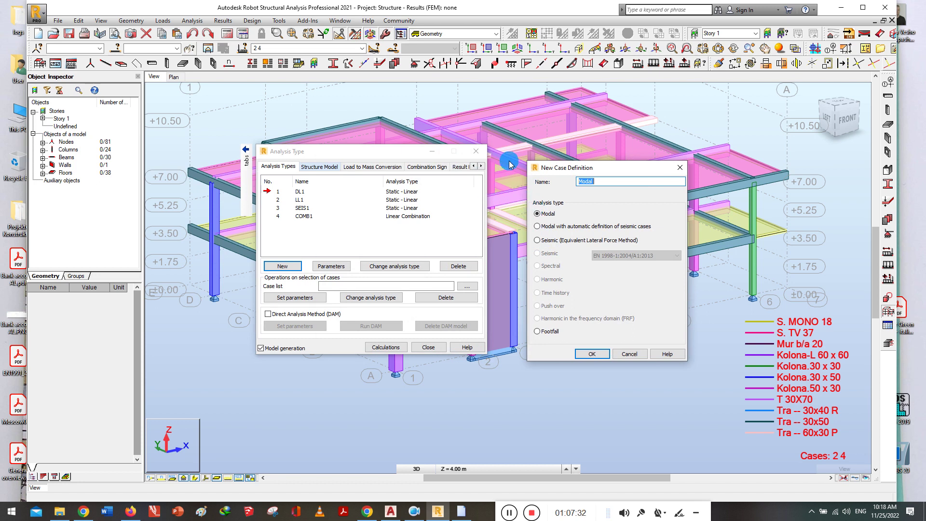
pyautogui.click(592, 355)
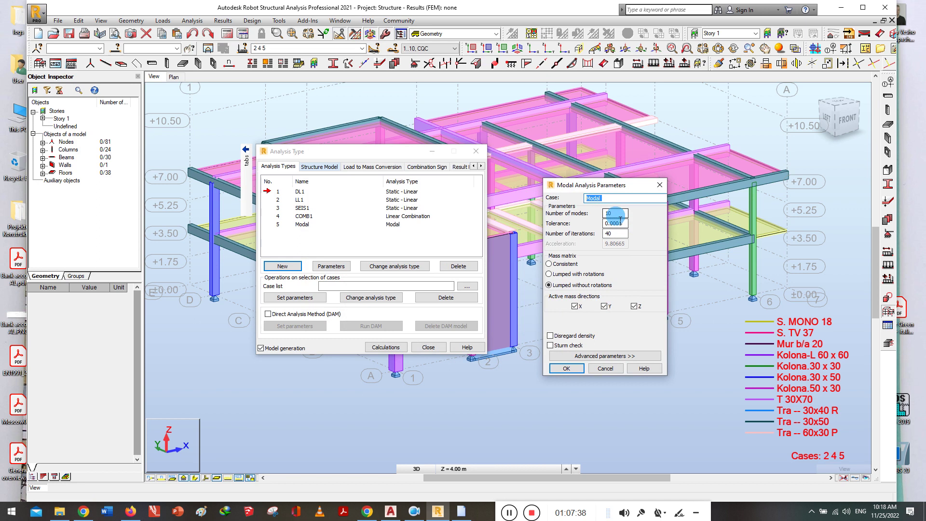
pyautogui.doubleClick(620, 219)
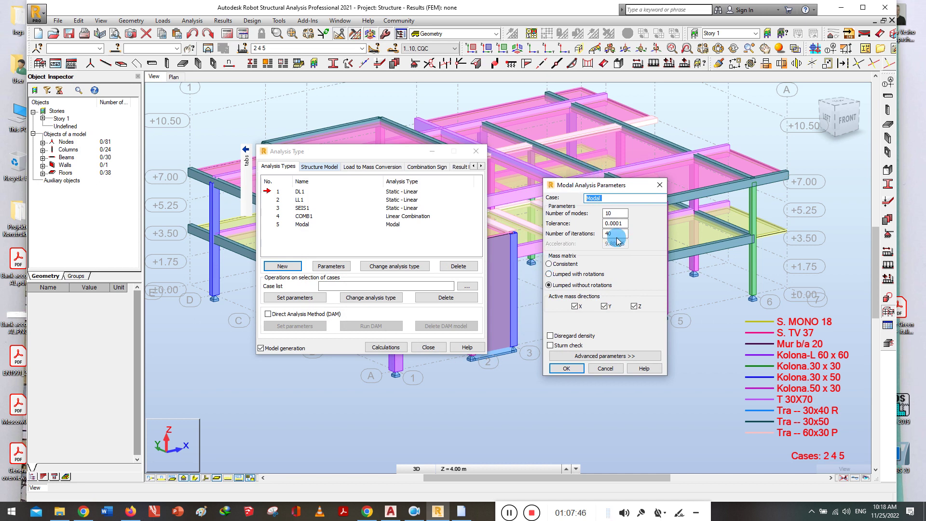
pyautogui.click(567, 369)
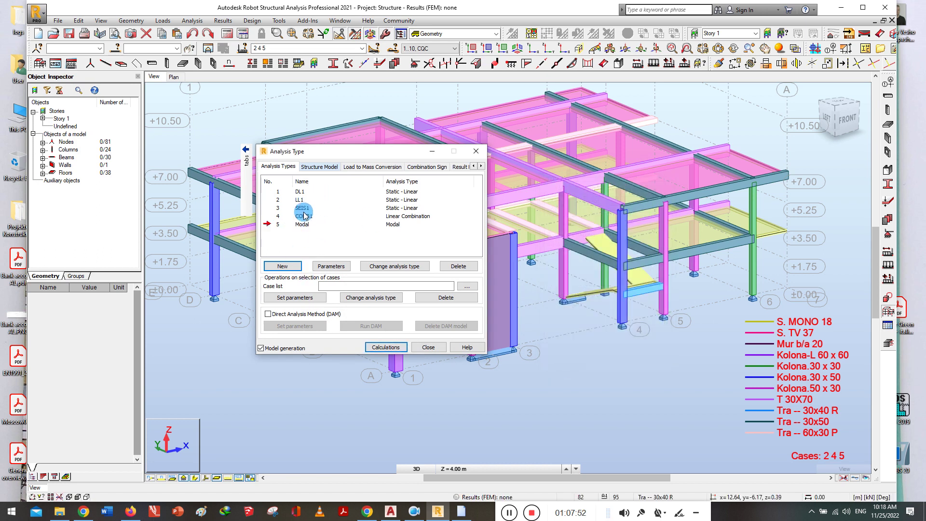
# Create a new seismic analysis case named Seismic EC 8 based on the EN 1998-1:2004/A1:2013 code
pyautogui.click(282, 266)
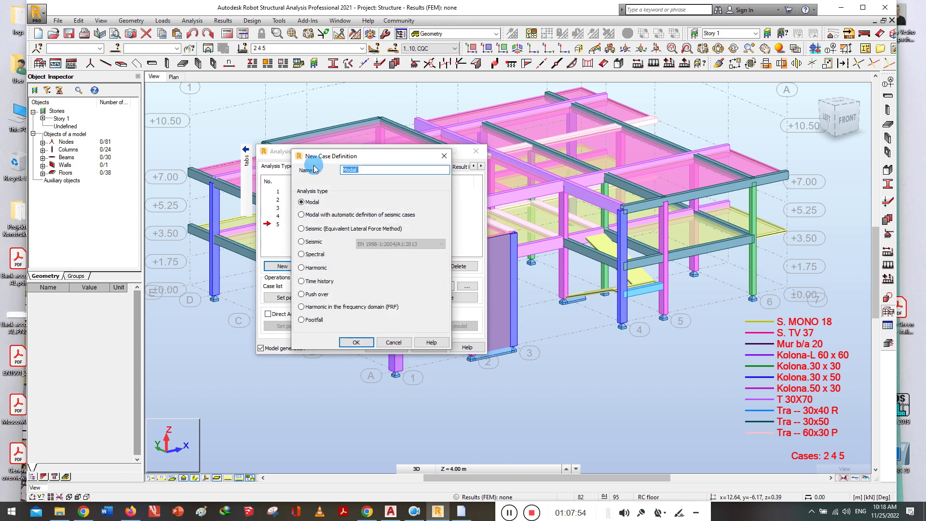
pyautogui.moveTo(322, 158); pyautogui.dragTo(547, 200)
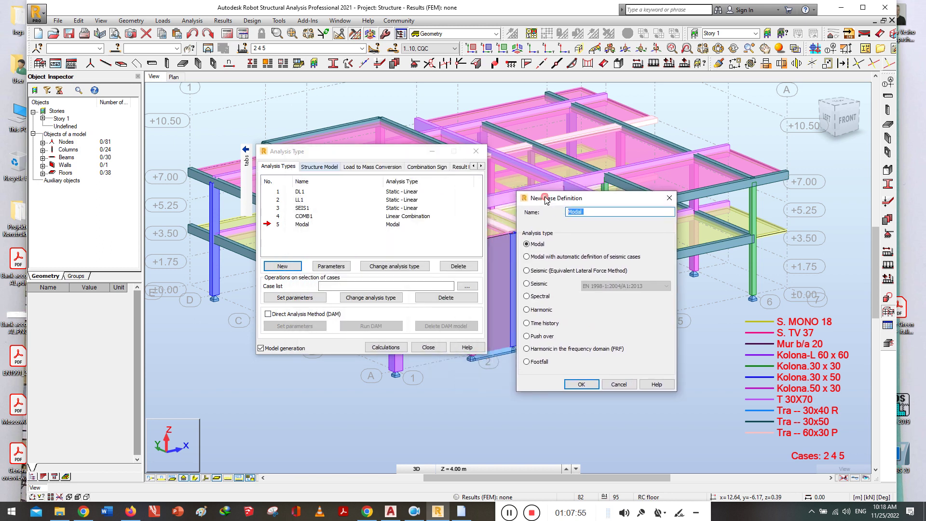
pyautogui.click(527, 285)
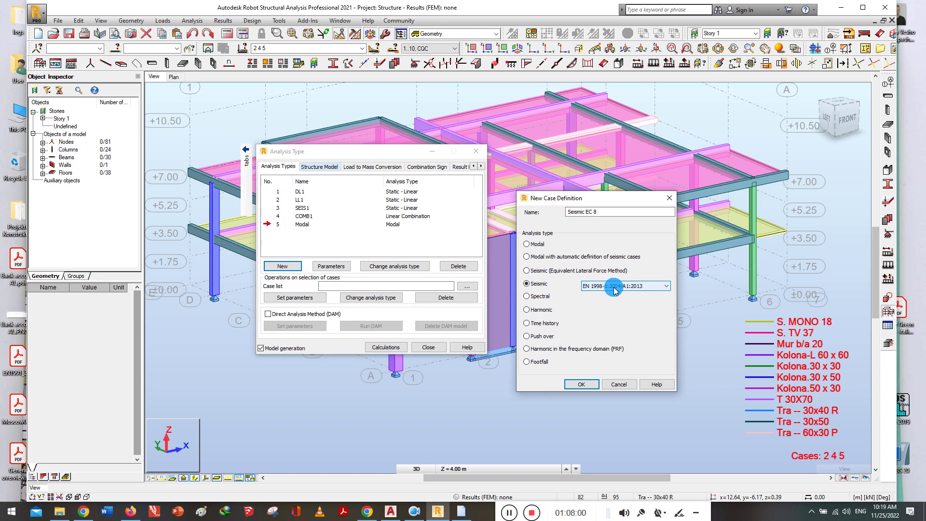
pyautogui.click(580, 384)
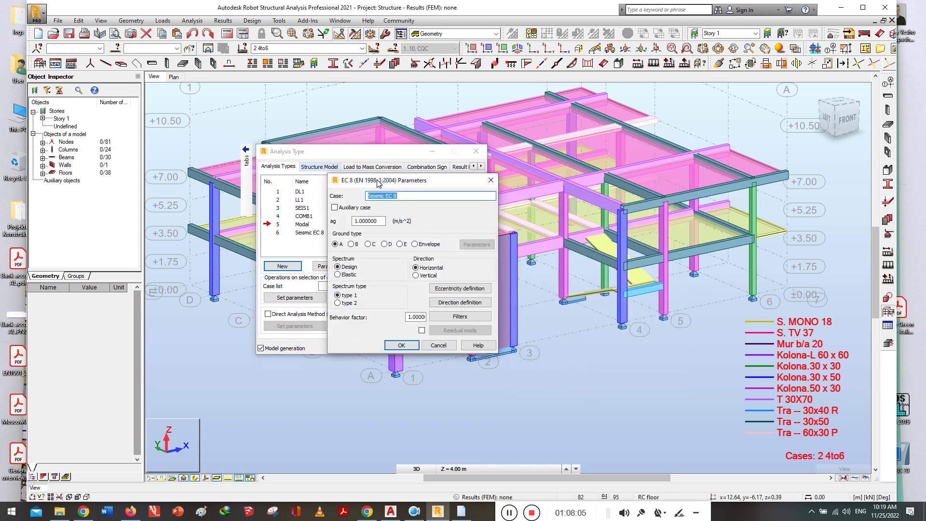
# Set the seismic case's ag to 0.27 m/s^2 and its ground type to D
pyautogui.moveTo(599, 211); pyautogui.dragTo(558, 230)
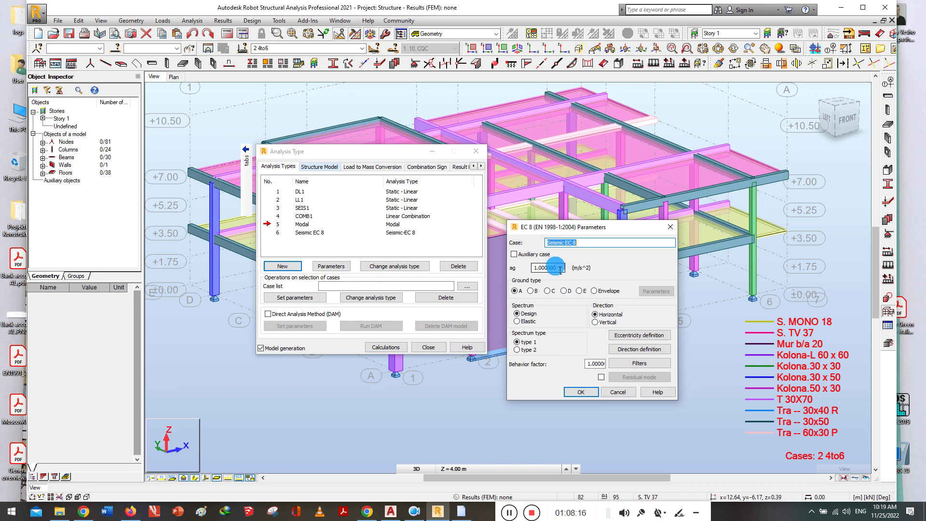
pyautogui.doubleClick(561, 268)
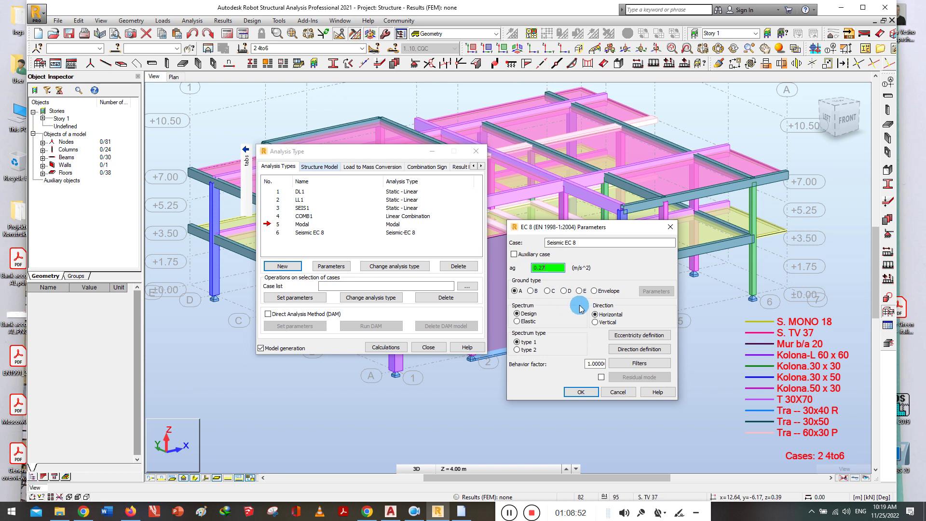
pyautogui.click(564, 291)
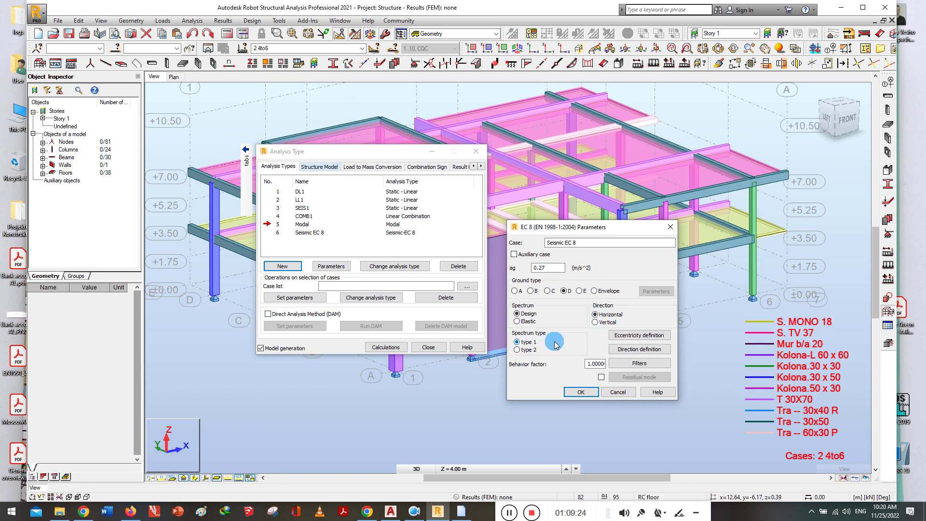
# Set the behavior factor to 2, accept the EC 8 parameters and close the analysis type settings
pyautogui.doubleClick(594, 365)
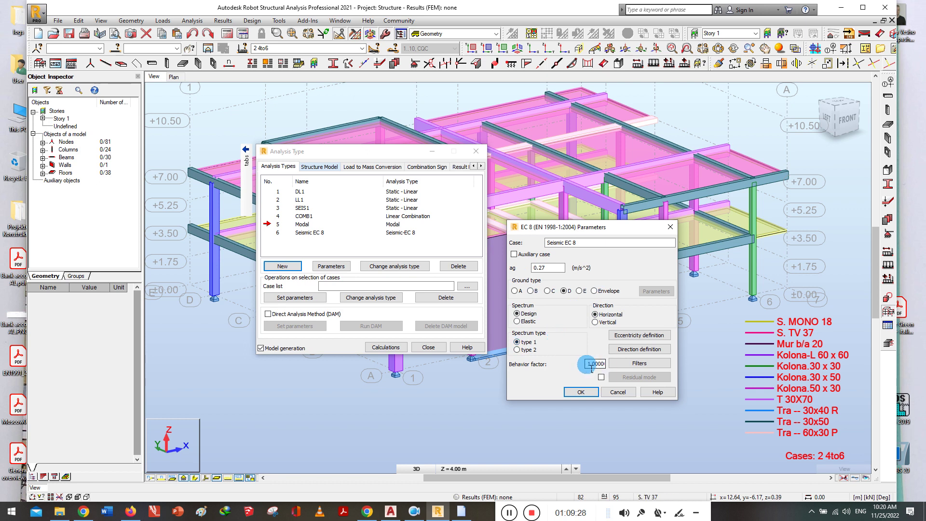
pyautogui.moveTo(592, 367); pyautogui.dragTo(601, 370)
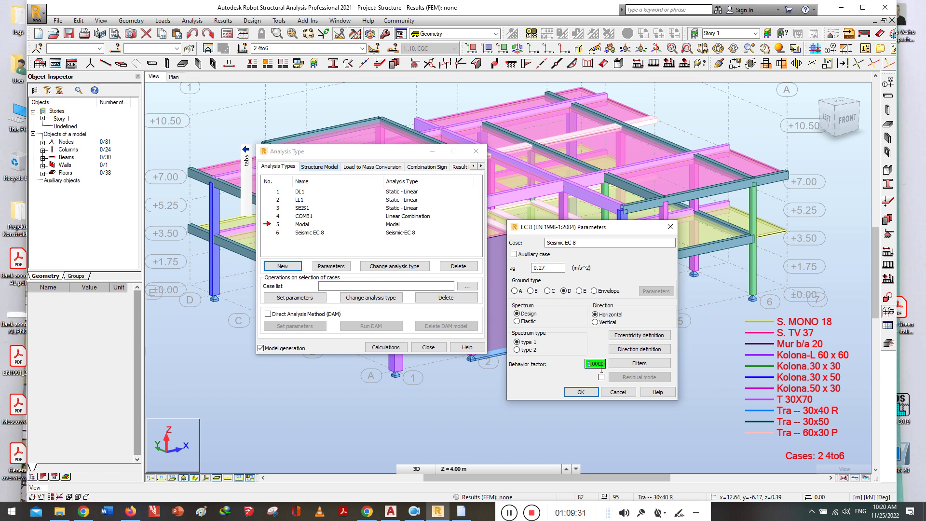
pyautogui.write('2')
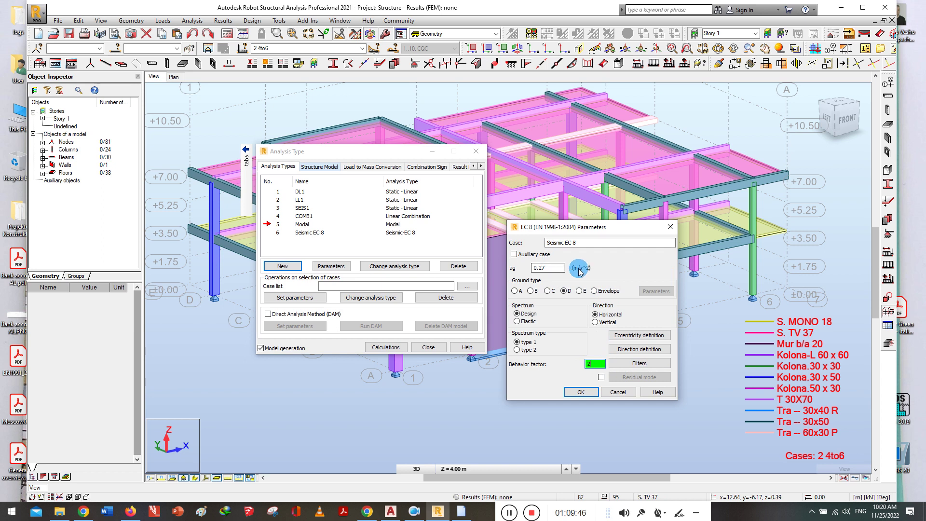
pyautogui.moveTo(565, 243); pyautogui.dragTo(577, 244)
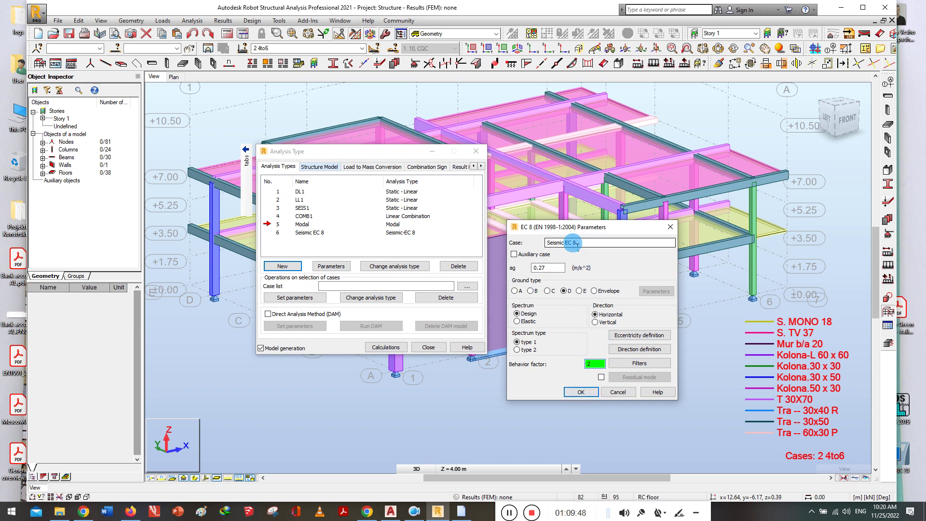
pyautogui.click(581, 392)
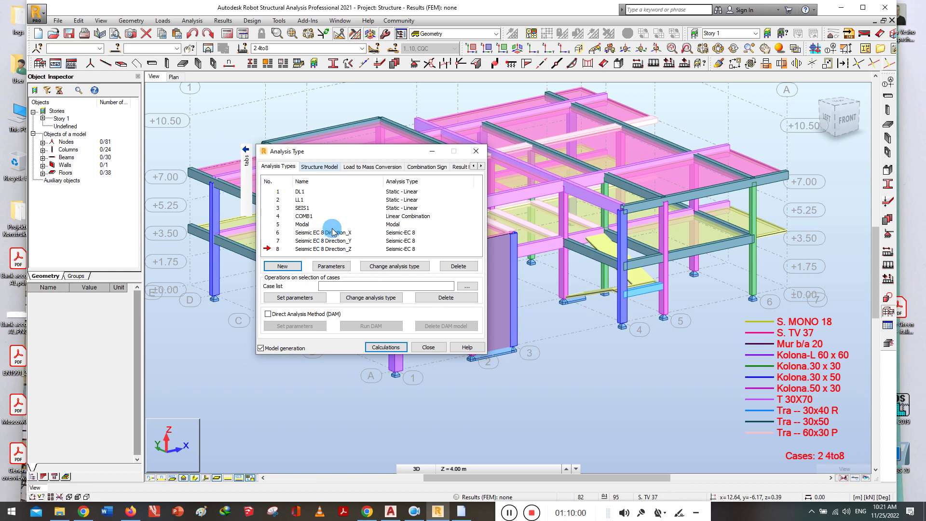
pyautogui.moveTo(337, 154); pyautogui.dragTo(264, 148)
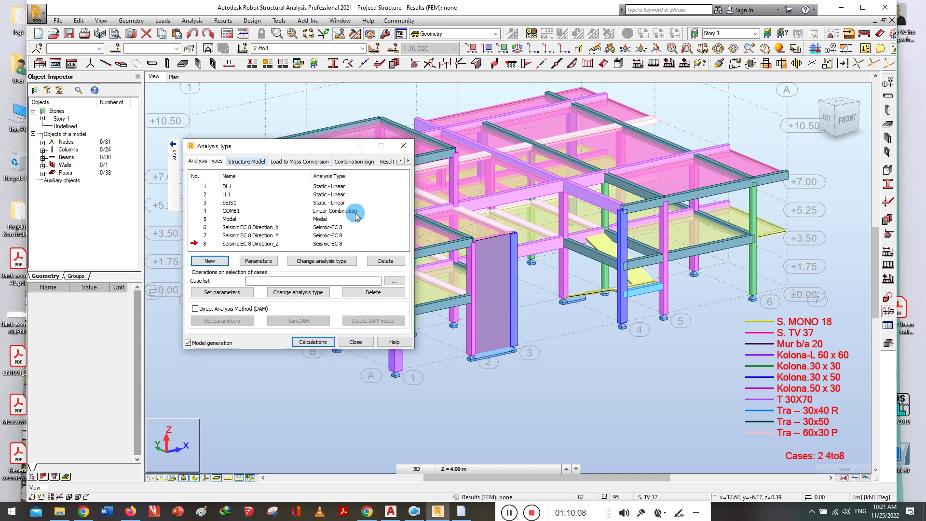
pyautogui.moveTo(298, 142); pyautogui.dragTo(272, 148)
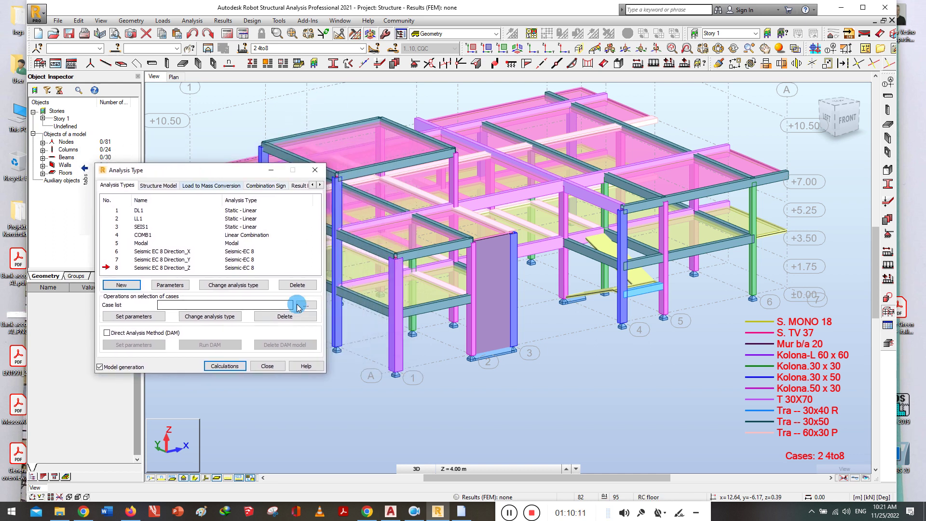
pyautogui.click(268, 366)
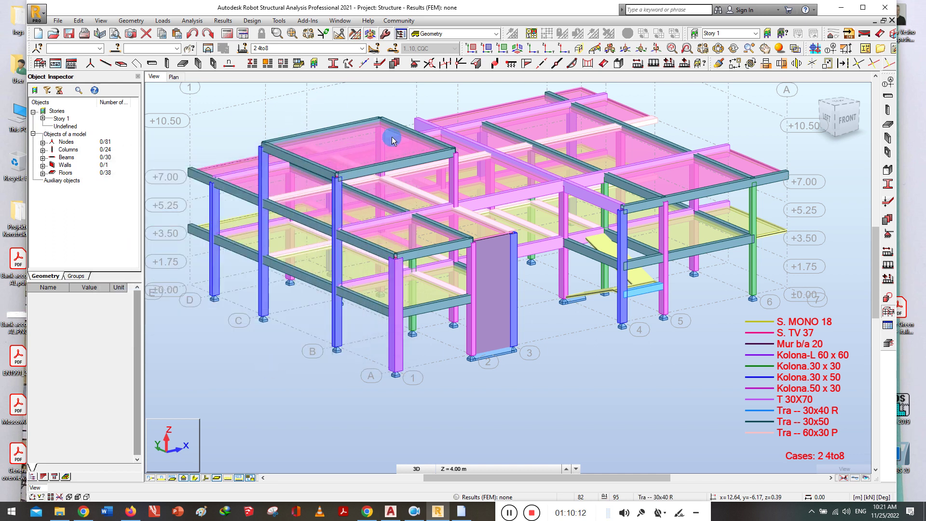
pyautogui.click(511, 63)
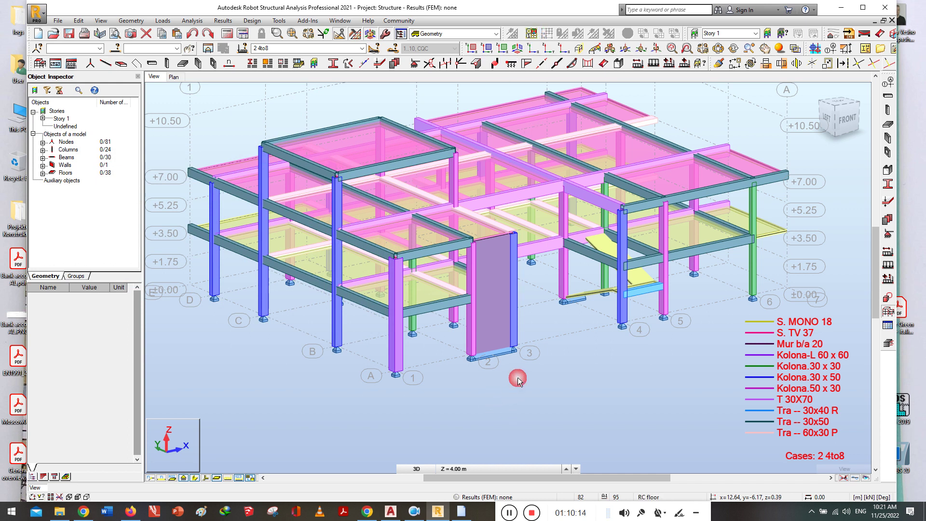
pyautogui.click(175, 77)
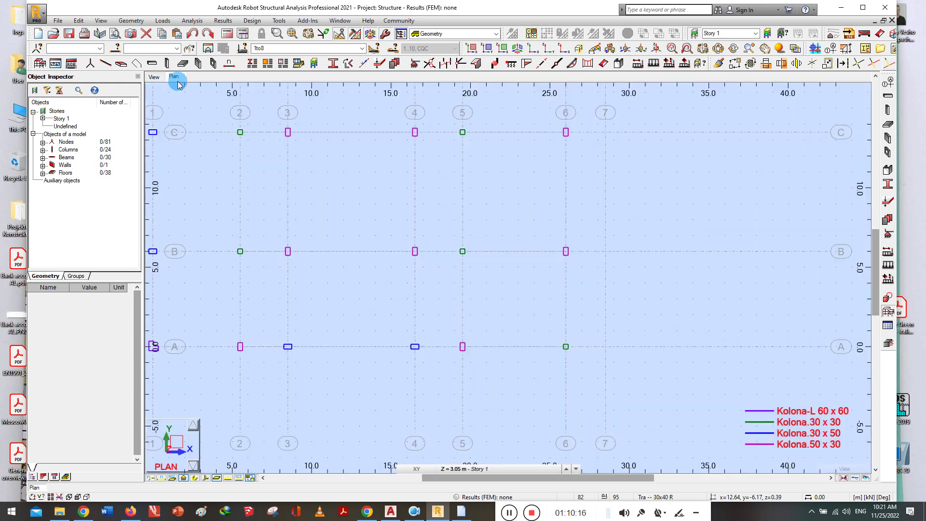
pyautogui.click(152, 78)
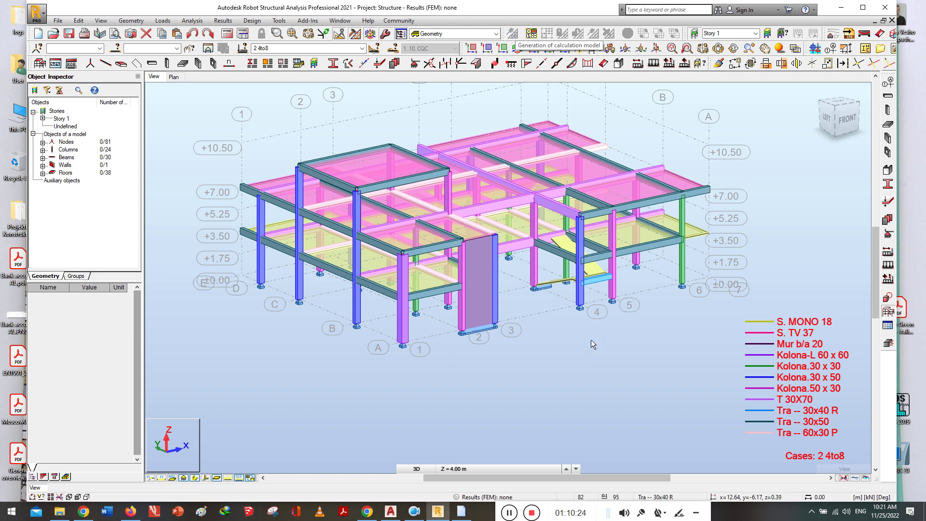
pyautogui.keyDown('shift'); pyautogui.moveTo(592, 339); pyautogui.dragTo(609, 395, button='middle'); pyautogui.keyUp('shift')
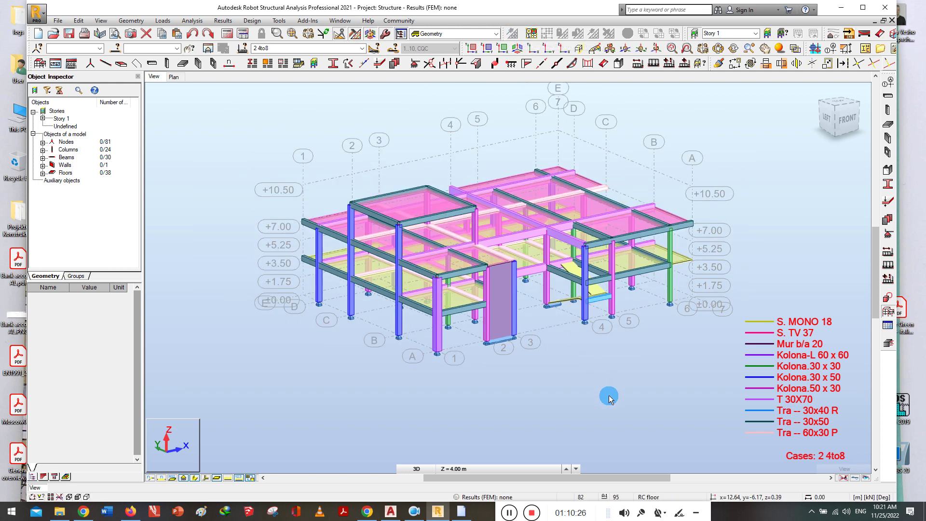
pyautogui.moveTo(714, 409); pyautogui.dragTo(262, 150)
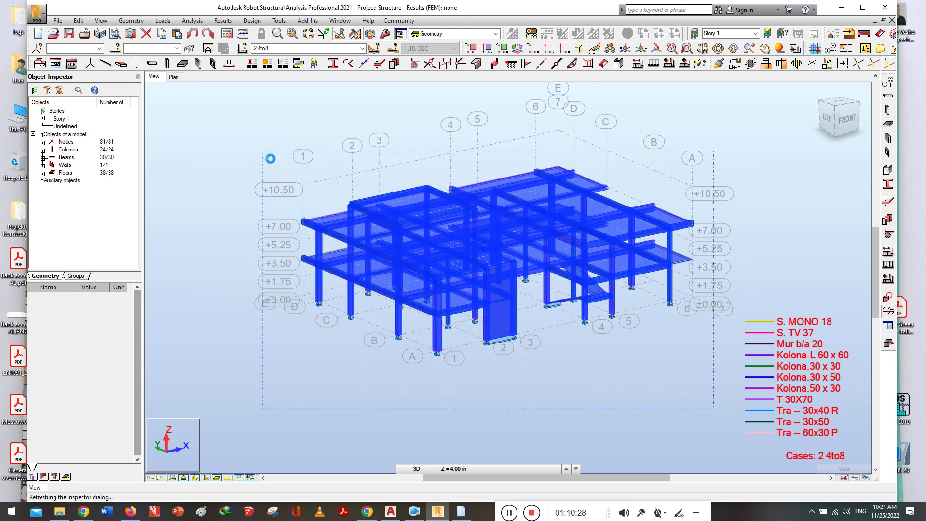
pyautogui.click(309, 399)
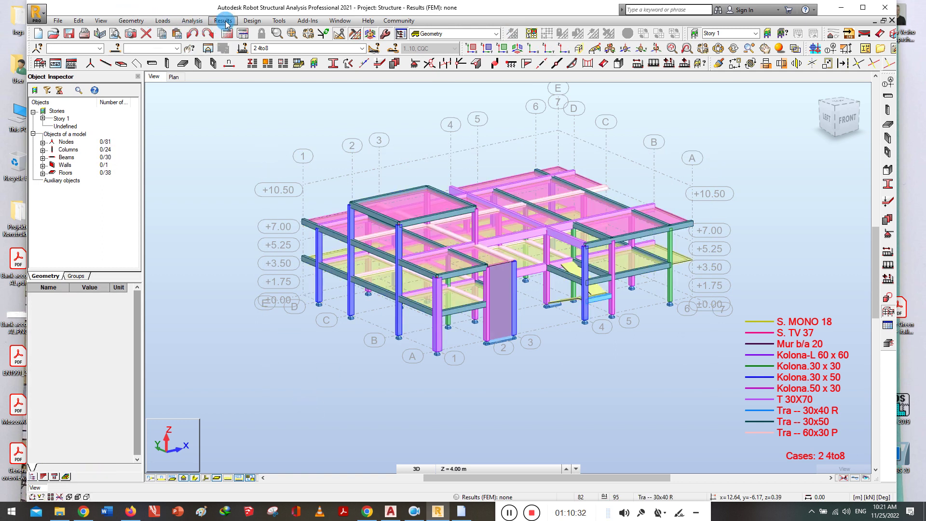
# Open the analysis type settings with the list of defined cases
pyautogui.click(192, 21)
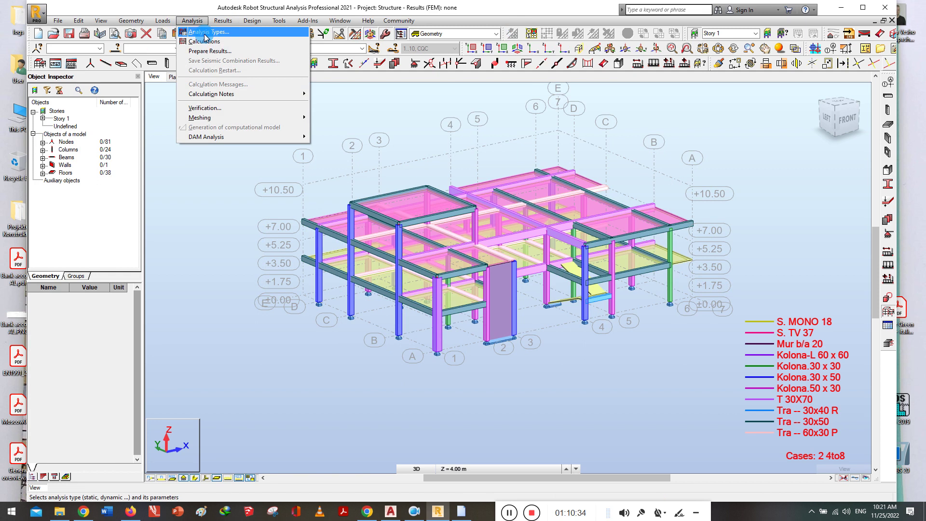
pyautogui.click(206, 37)
pyautogui.moveTo(186, 165); pyautogui.dragTo(261, 165)
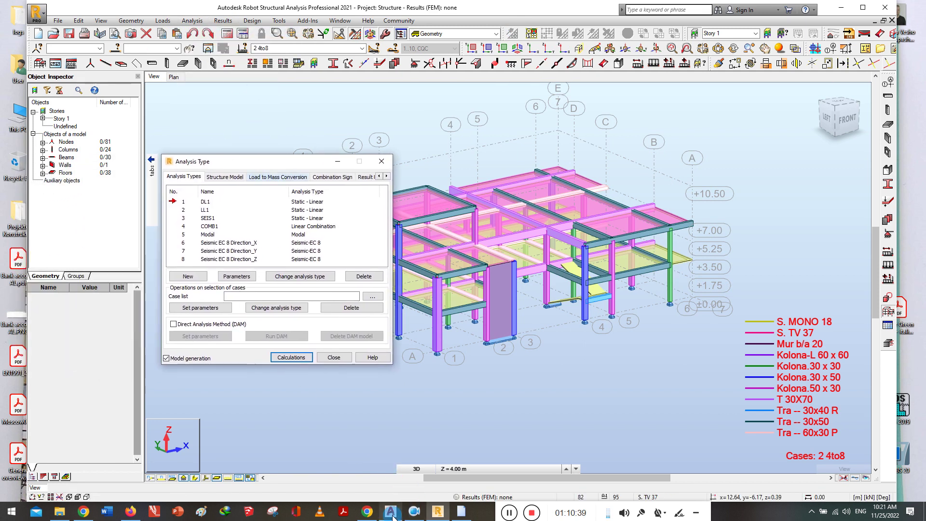
pyautogui.click(367, 512)
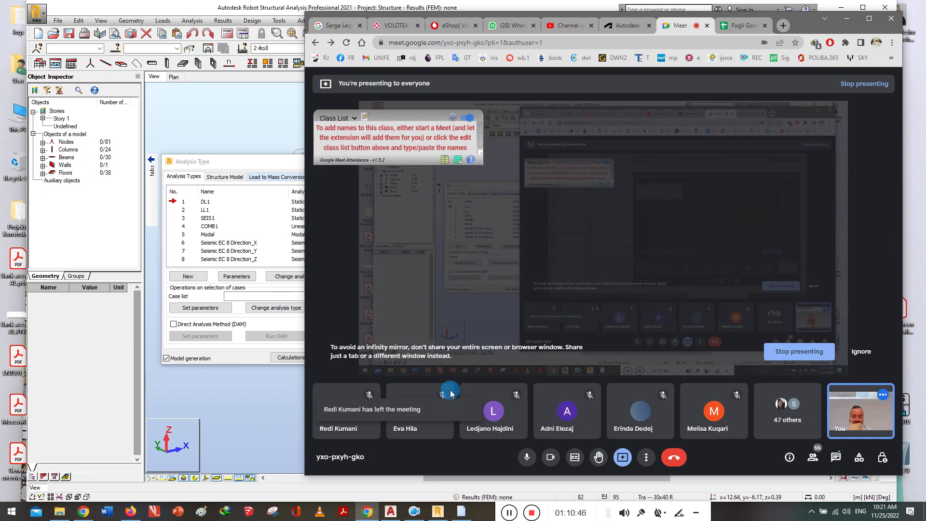
pyautogui.click(845, 19)
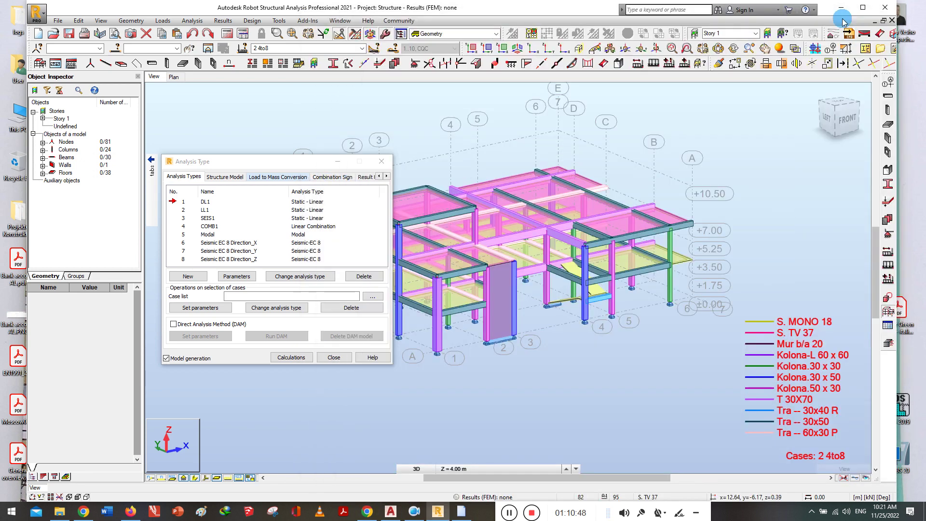
pyautogui.moveTo(244, 165); pyautogui.dragTo(176, 148)
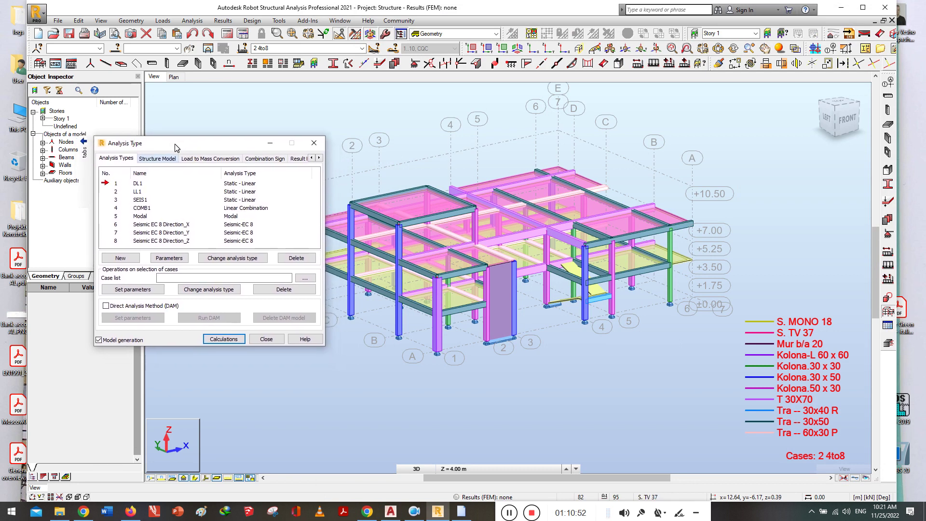
pyautogui.click(175, 153)
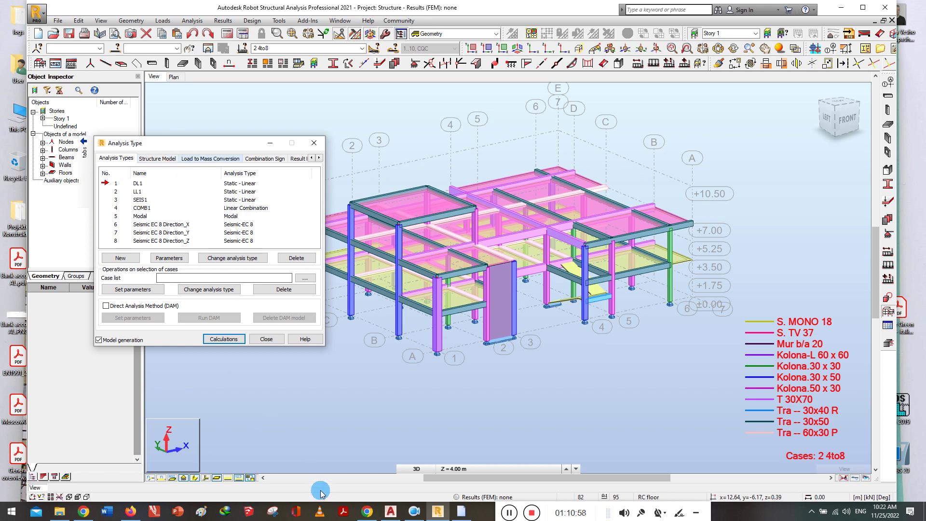
pyautogui.click(367, 512)
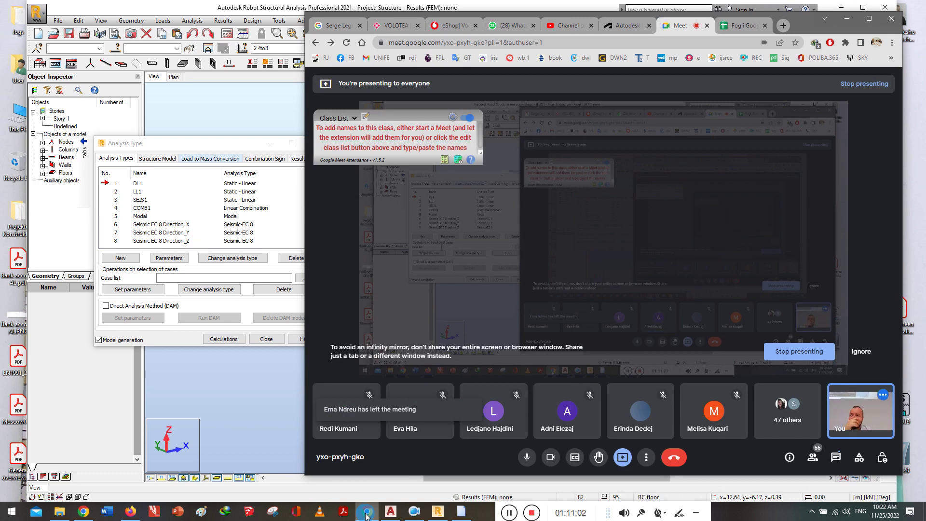
pyautogui.click(367, 512)
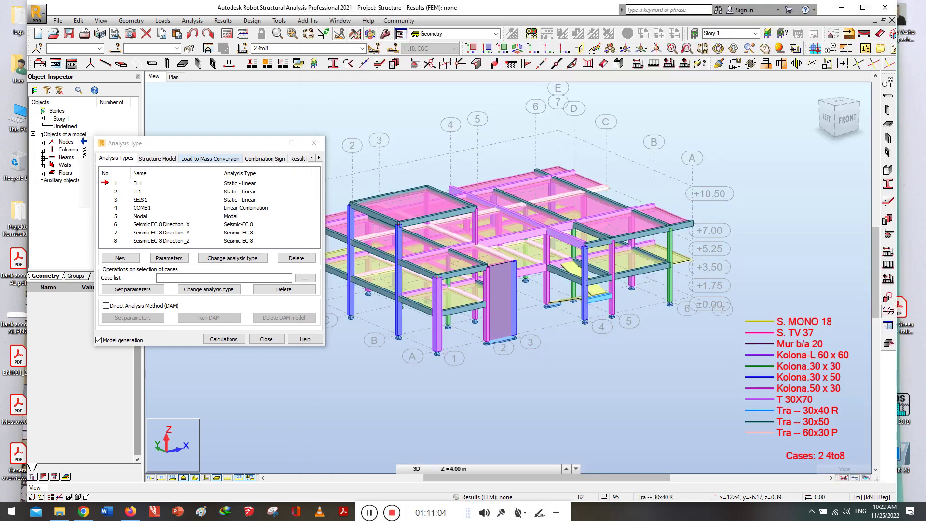
# Run the calculations with model generation for all analysis cases, and dismiss the calculation messages and analysis type settings
pyautogui.click(188, 201)
pyautogui.moveTo(194, 144); pyautogui.dragTo(165, 145)
pyautogui.click(143, 206)
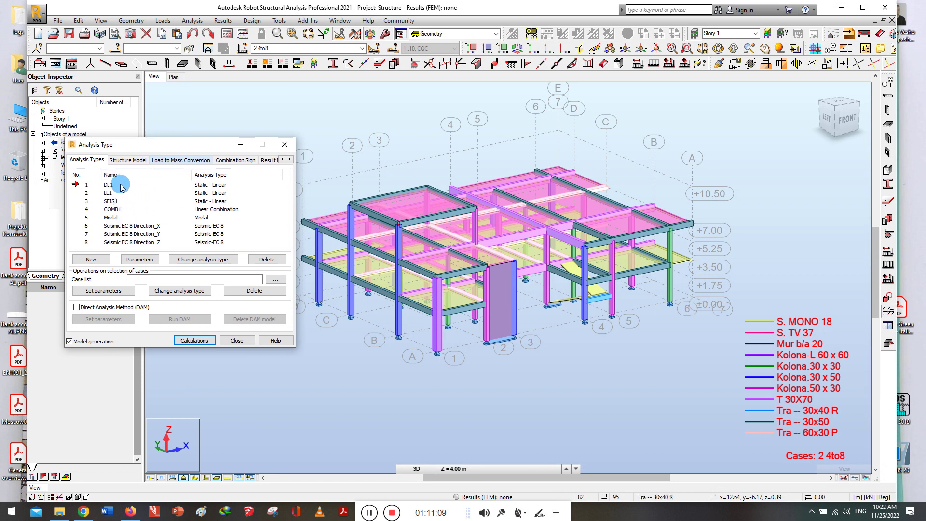
pyautogui.click(198, 341)
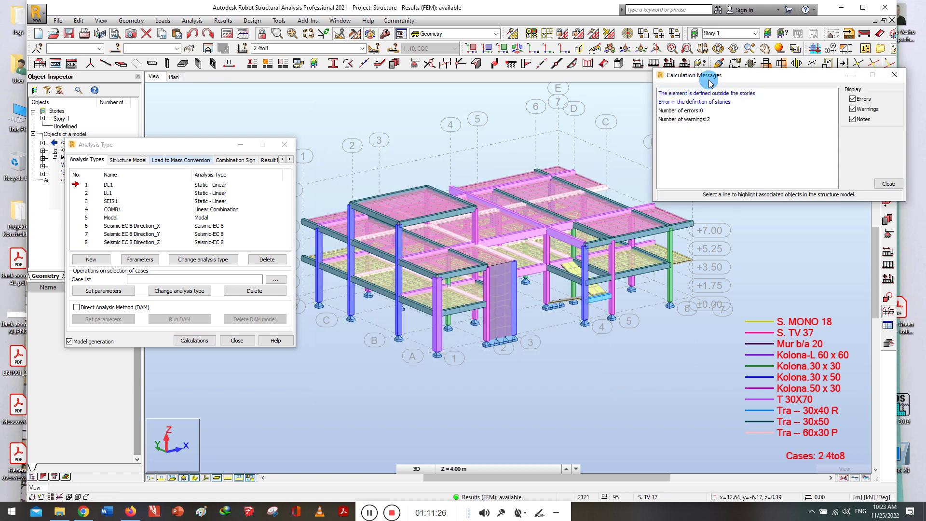
pyautogui.moveTo(685, 87); pyautogui.dragTo(379, 163)
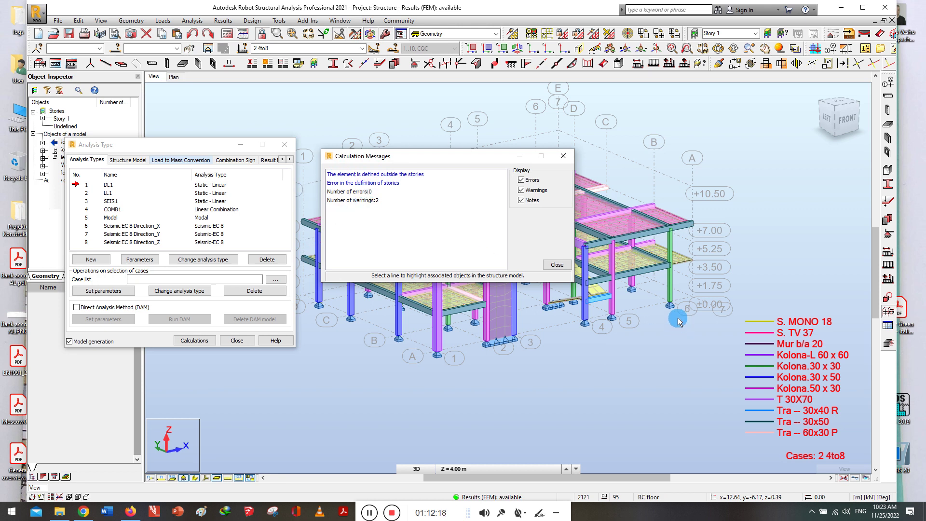
pyautogui.click(557, 264)
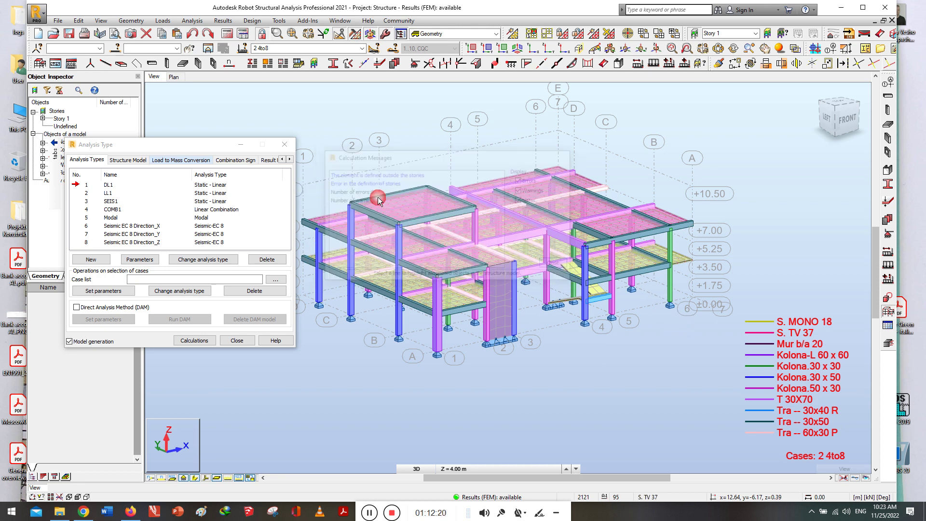
pyautogui.click(285, 144)
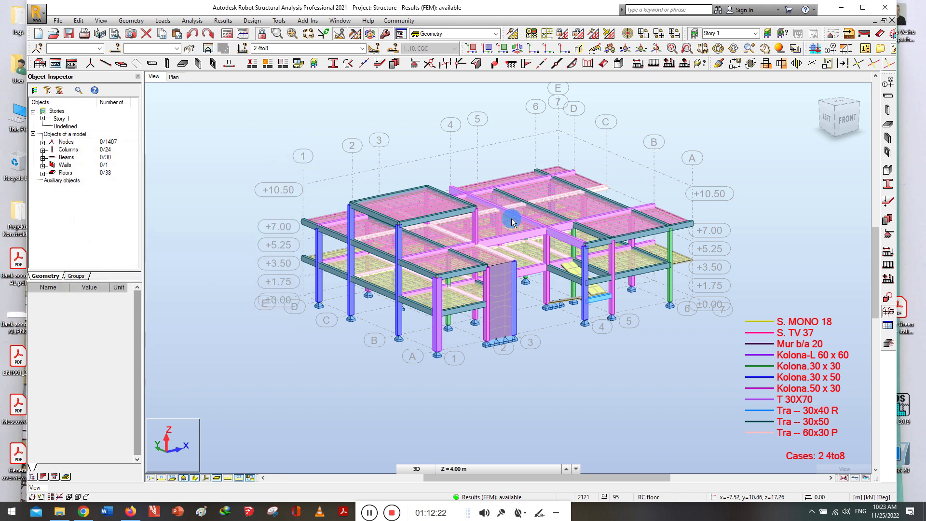
pyautogui.scroll(5, 511, 221)
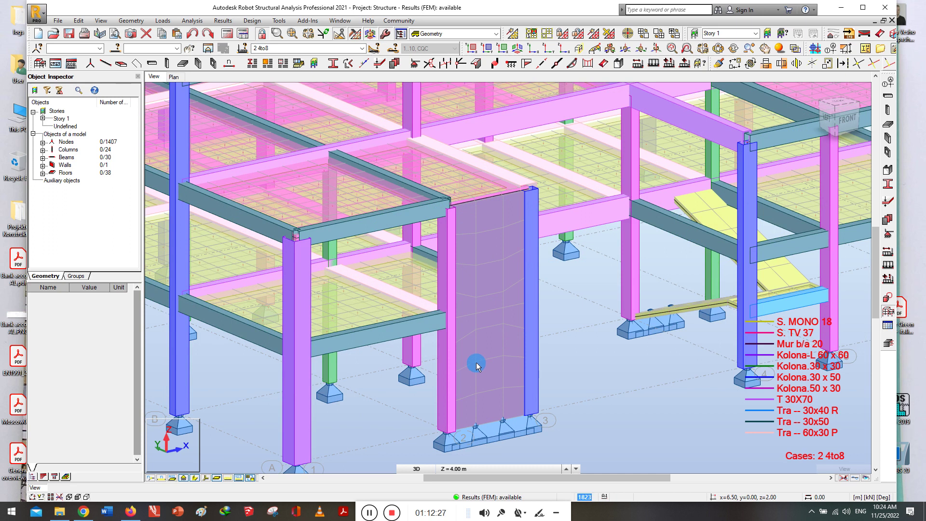
# Inspect the calculated model in 3D, checking the raised roof slab with its beams up close and the whole building from the front
pyautogui.scroll(-3, 476, 362)
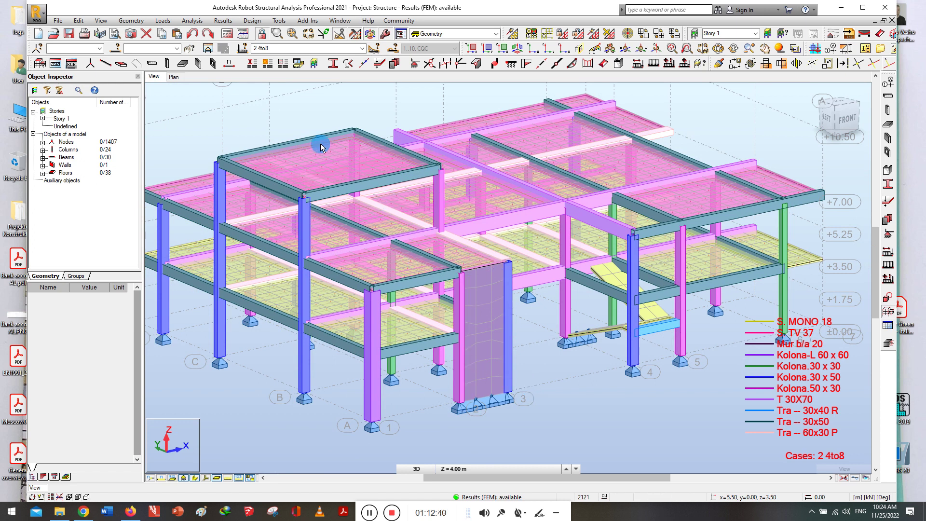
pyautogui.moveTo(293, 139); pyautogui.dragTo(292, 139, button='middle')
pyautogui.scroll(10, 290, 144)
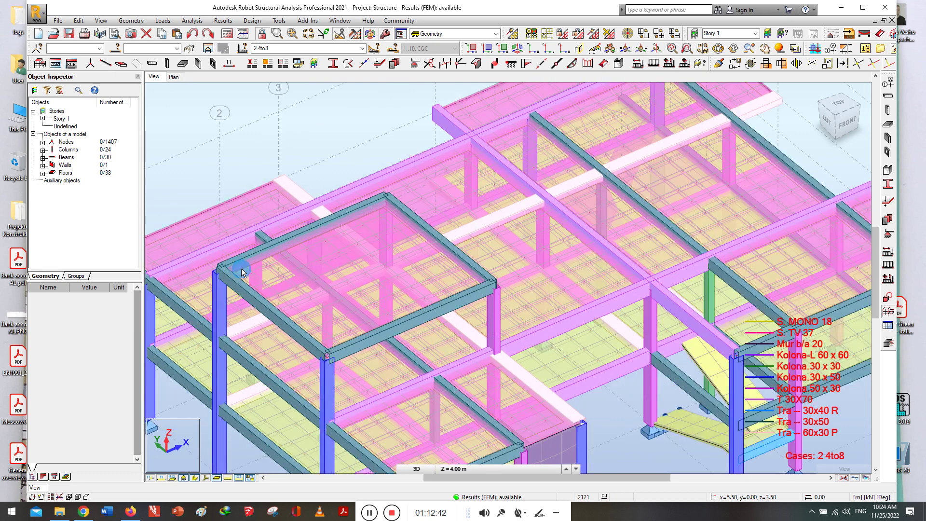
pyautogui.scroll(3, 254, 284)
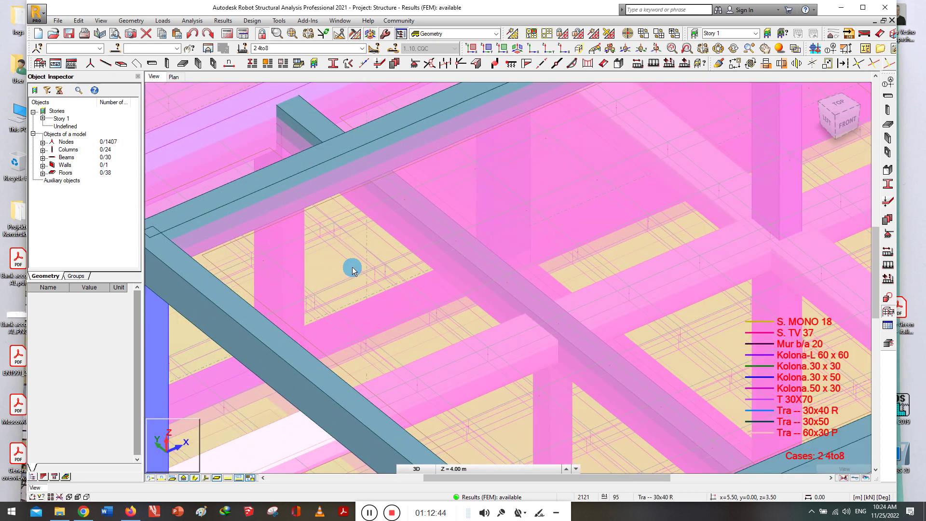
pyautogui.scroll(-8, 423, 249)
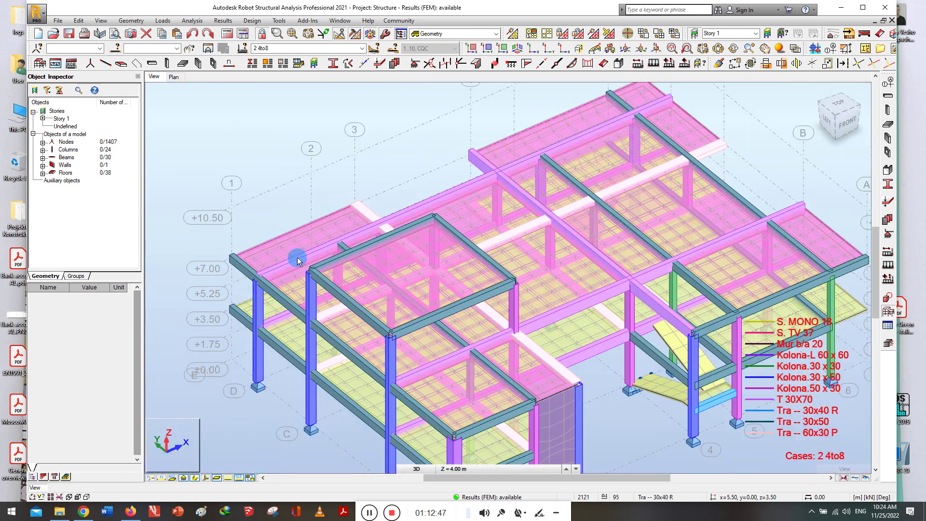
pyautogui.moveTo(290, 209)
pyautogui.keyDown('shift'); pyautogui.mouseDown(button='middle')
pyautogui.moveTo(306, 171)
pyautogui.moveTo(310, 180)
pyautogui.mouseUp(button='middle'); pyautogui.keyUp('shift')
pyautogui.moveTo(612, 356); pyautogui.dragTo(562, 387, button='middle')
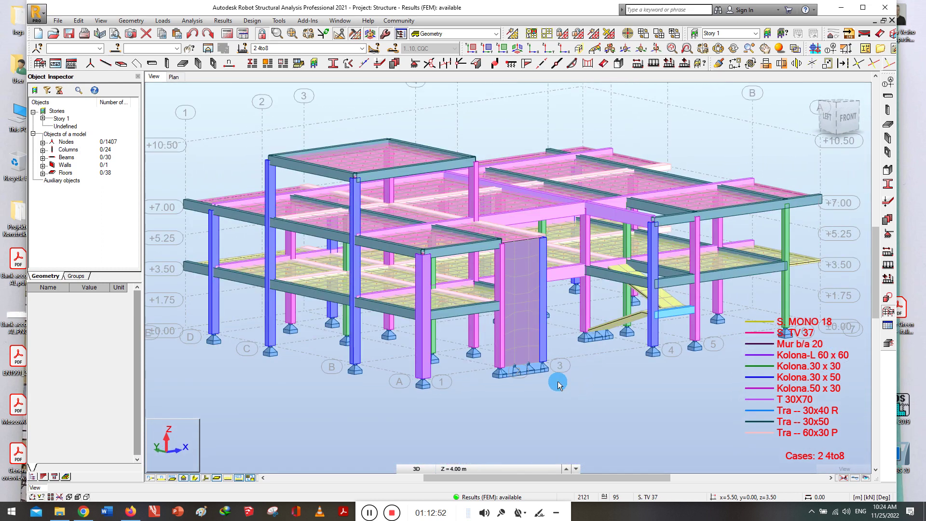
pyautogui.click(370, 513)
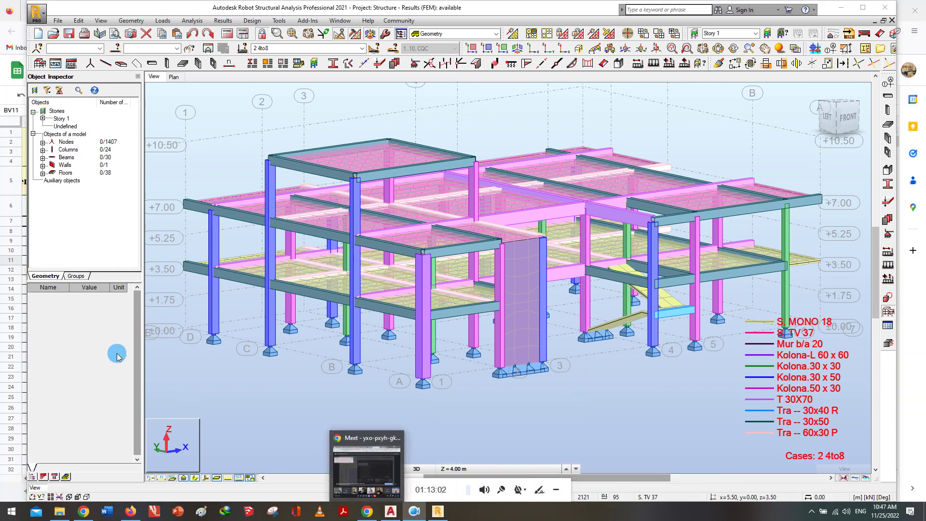
pyautogui.click(416, 468)
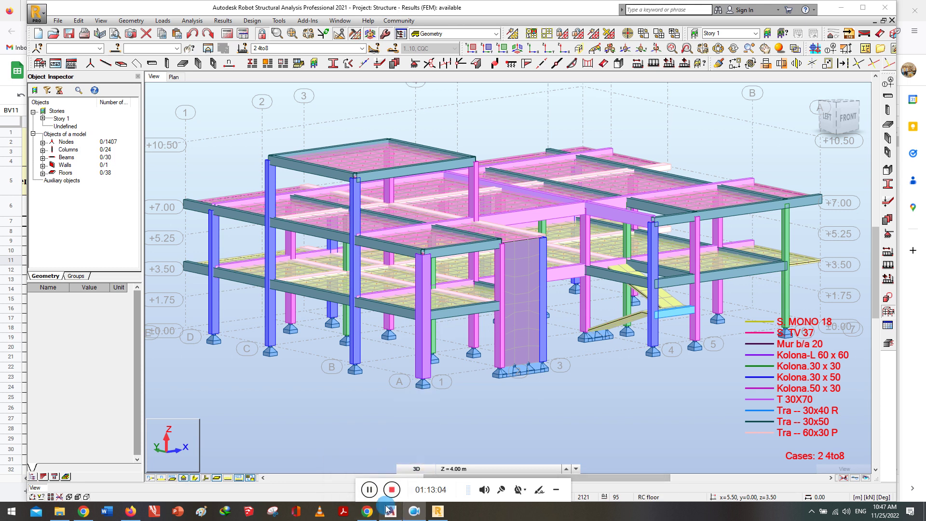
pyautogui.moveTo(382, 501); pyautogui.dragTo(621, 502)
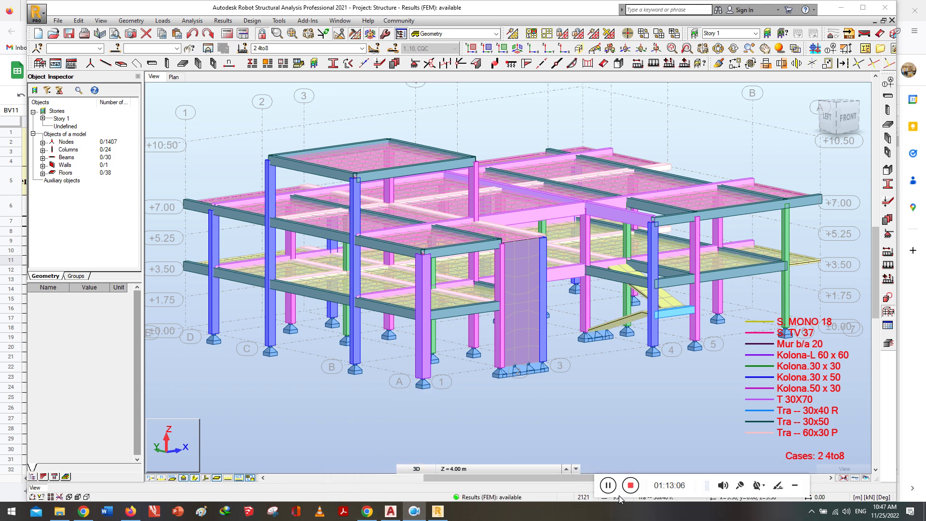